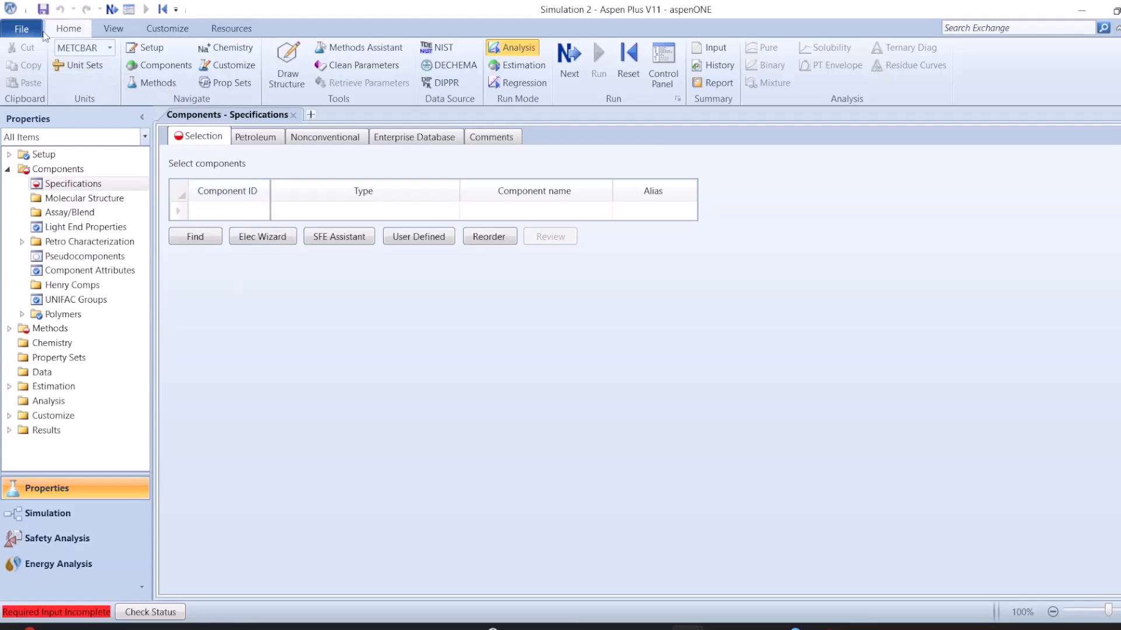
Step: Add a component with ID BIOMASS and set its type to Nonconventional
click(245, 213)
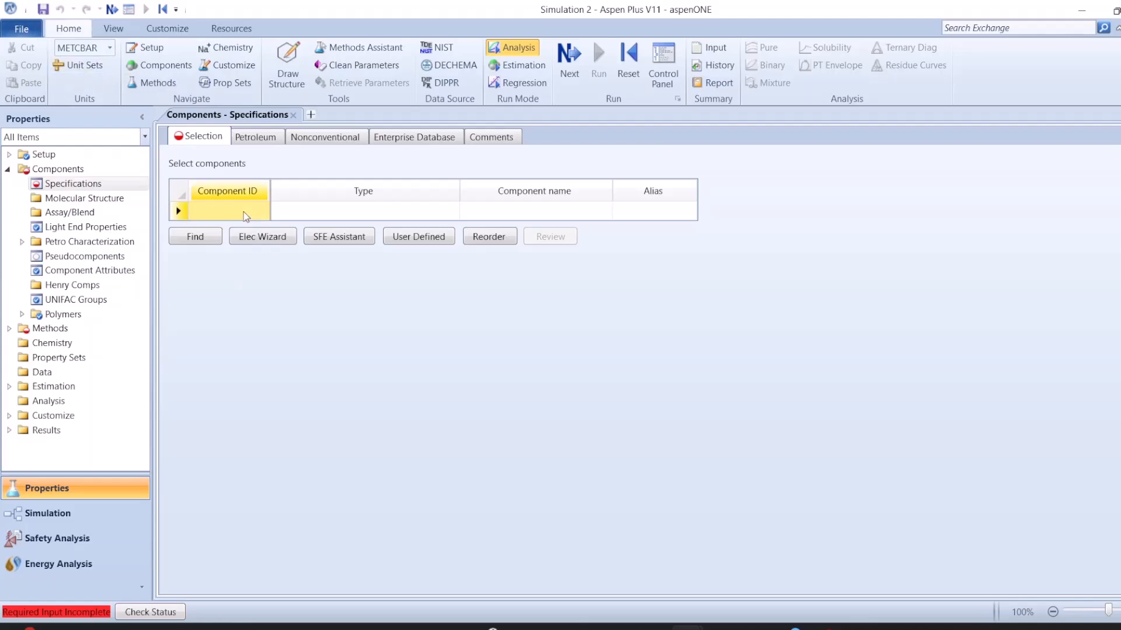
text(BIOMASS)
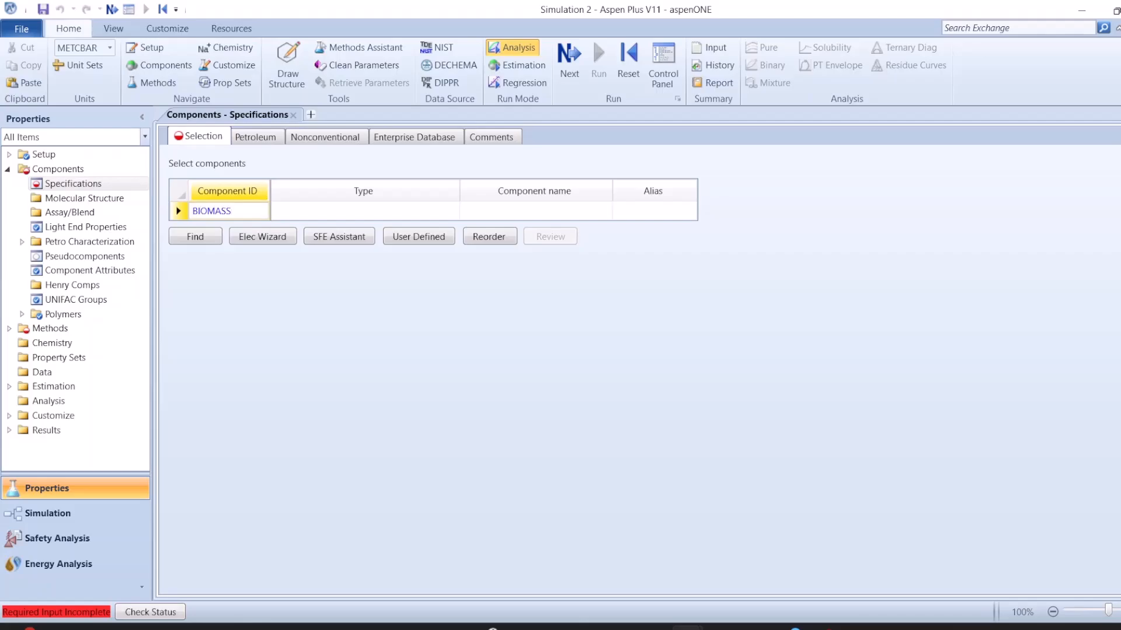
key(Return)
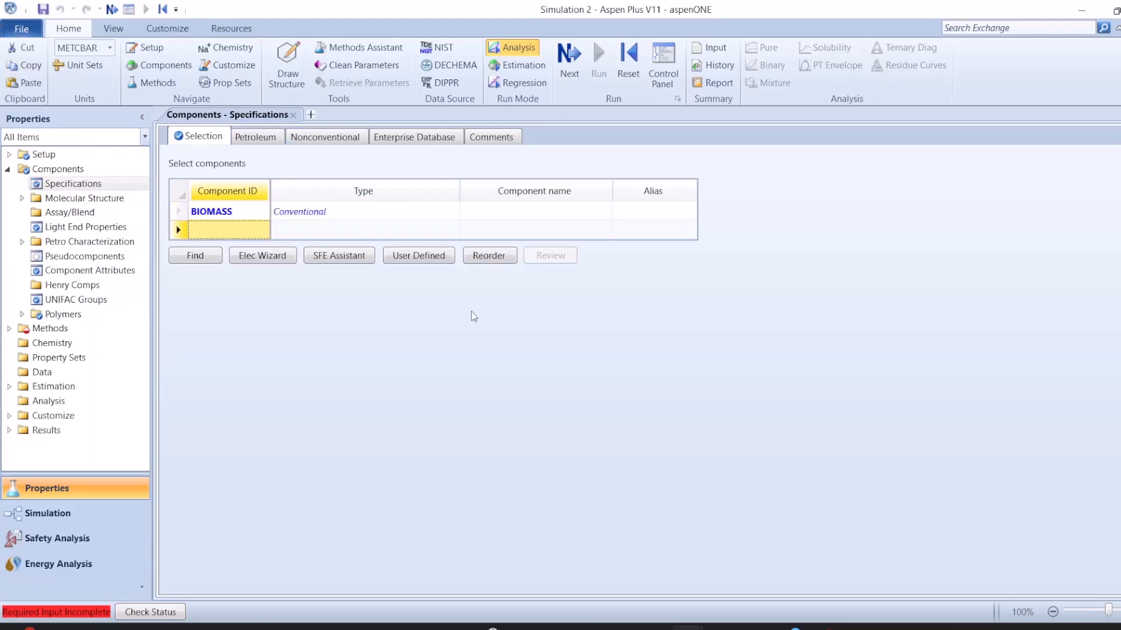
click(377, 214)
click(432, 211)
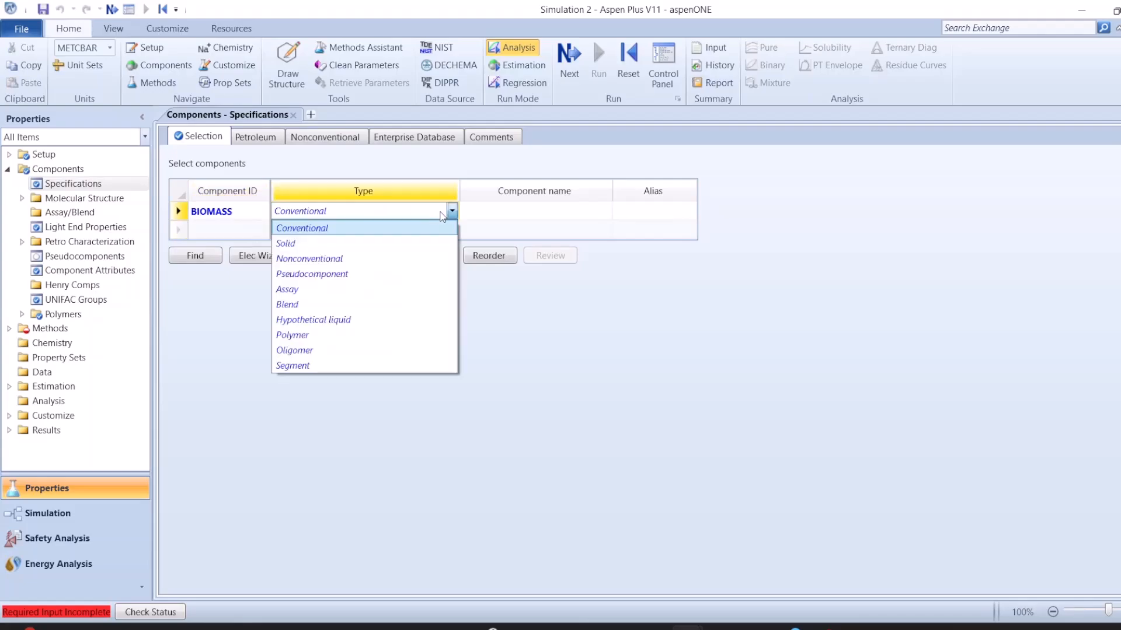
click(314, 256)
Step: Add a second component with ID ASH and set its type to Nonconventional
click(244, 235)
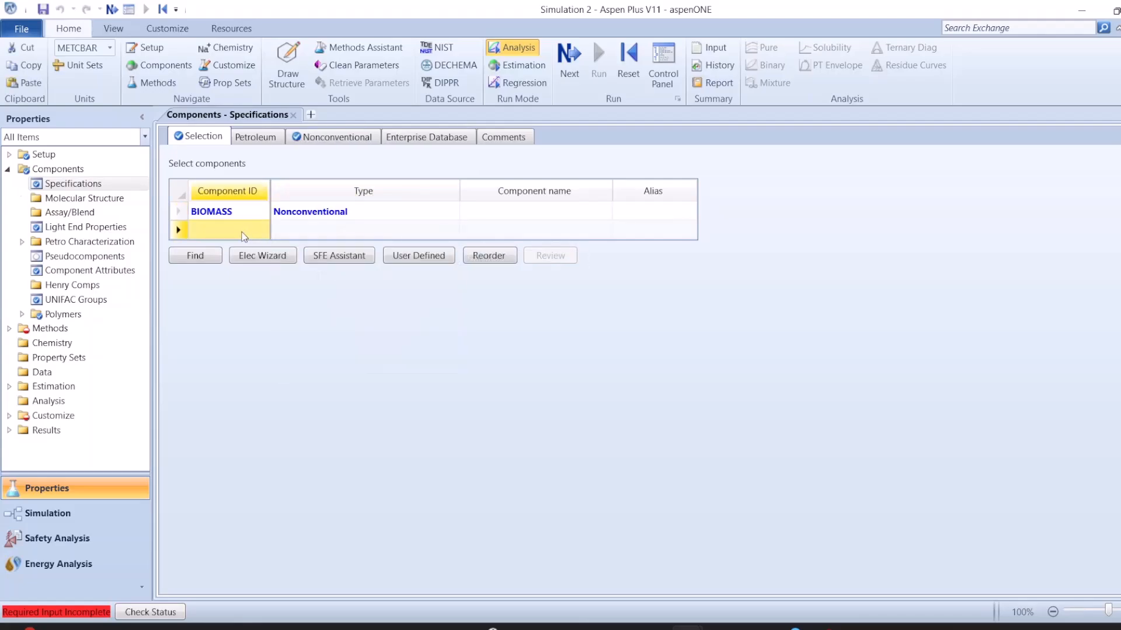
text(ASH)
key(Return)
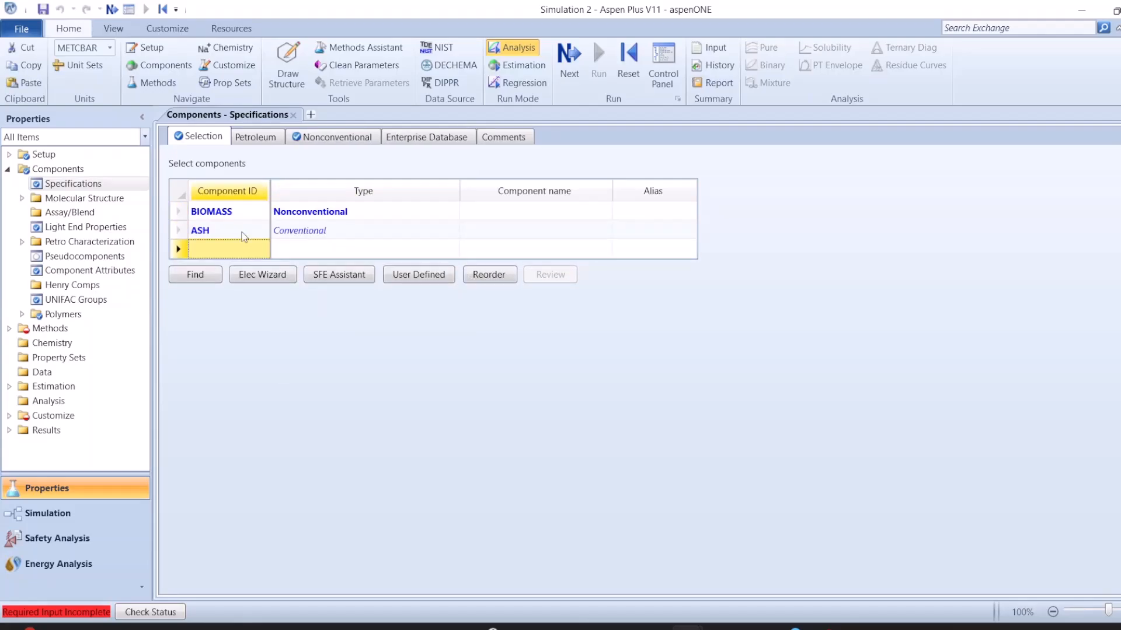
click(286, 234)
click(306, 277)
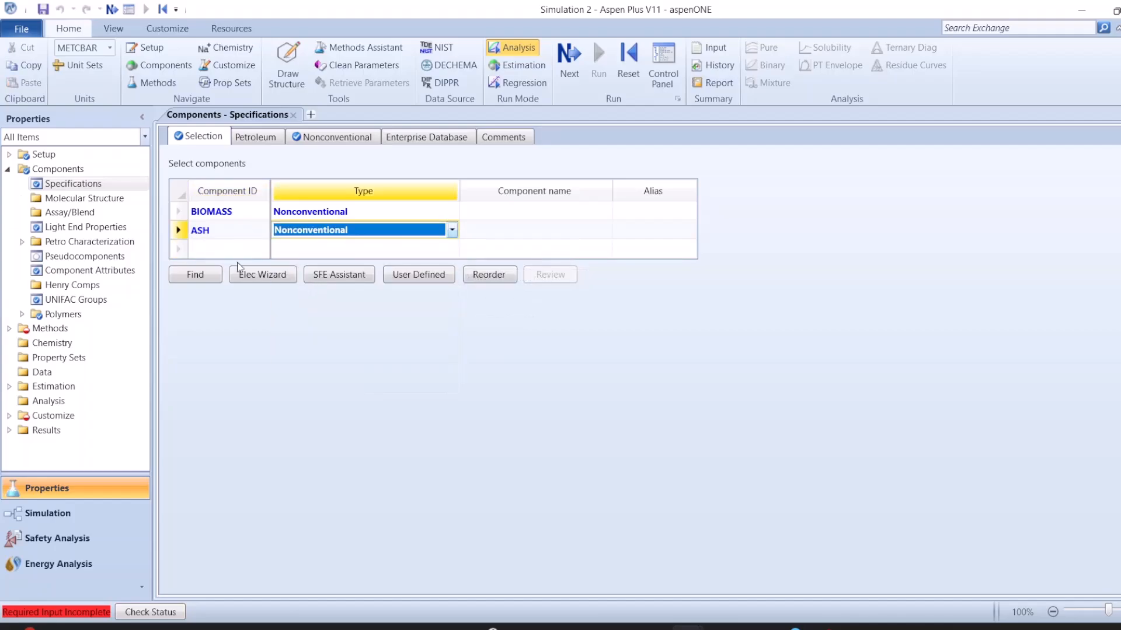
Step: Add the conventional components C, H2 and N2 to the component list below ASH
click(222, 249)
text(C)
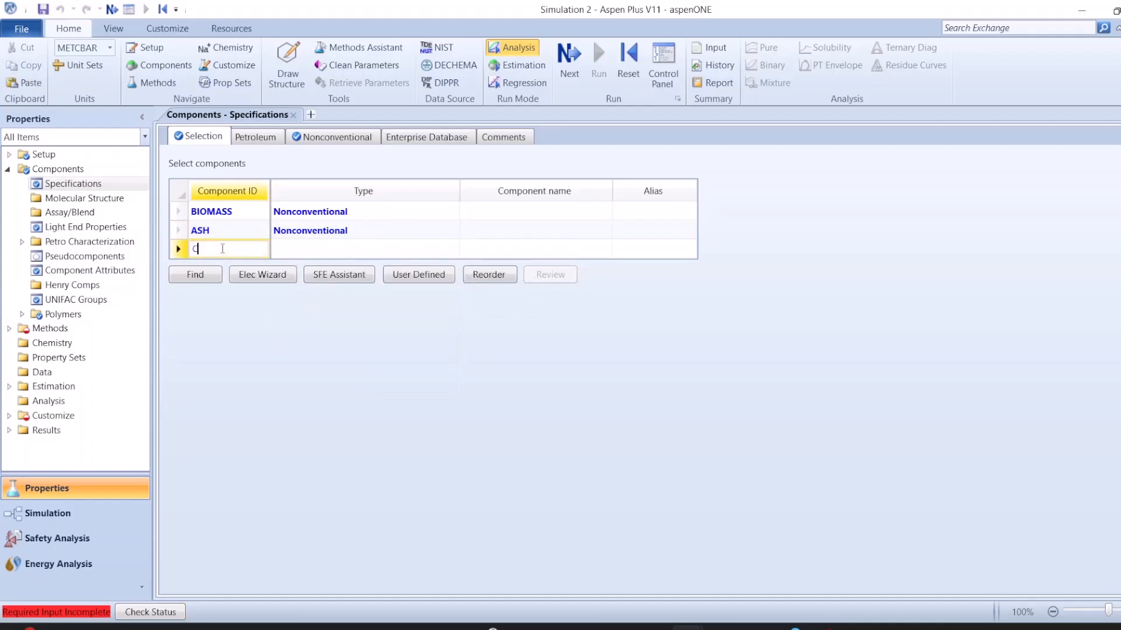
key(Return)
text(H2)
key(Return)
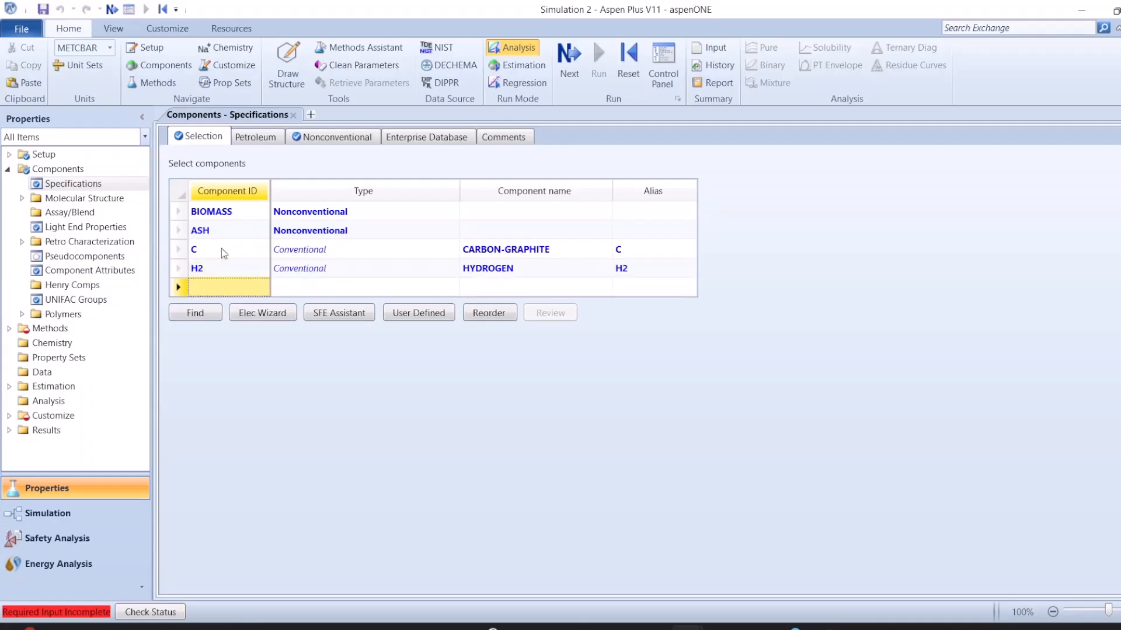
text(N2)
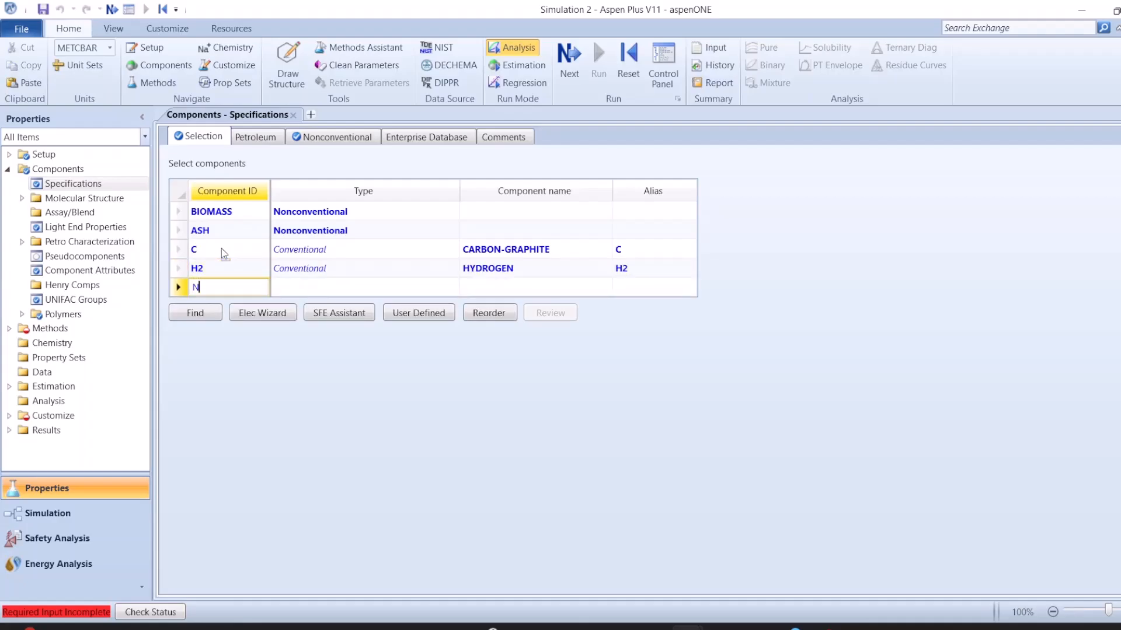
key(Return)
Step: Add the conventional components CL2, S and O2 to the component list
text(CL2)
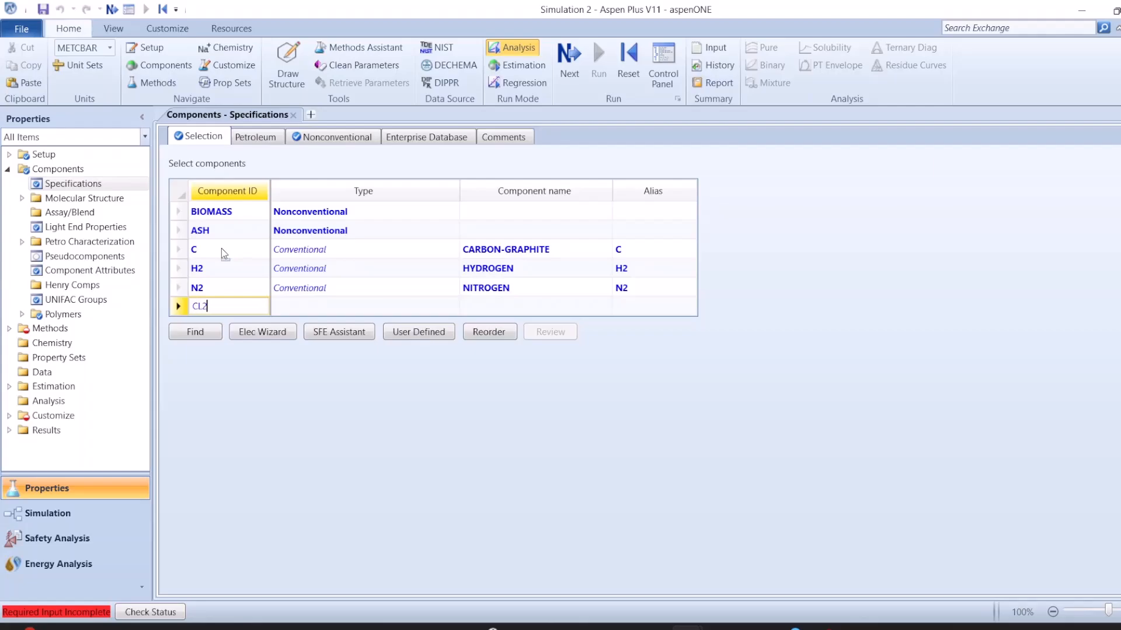
key(Return)
text(S)
key(Return)
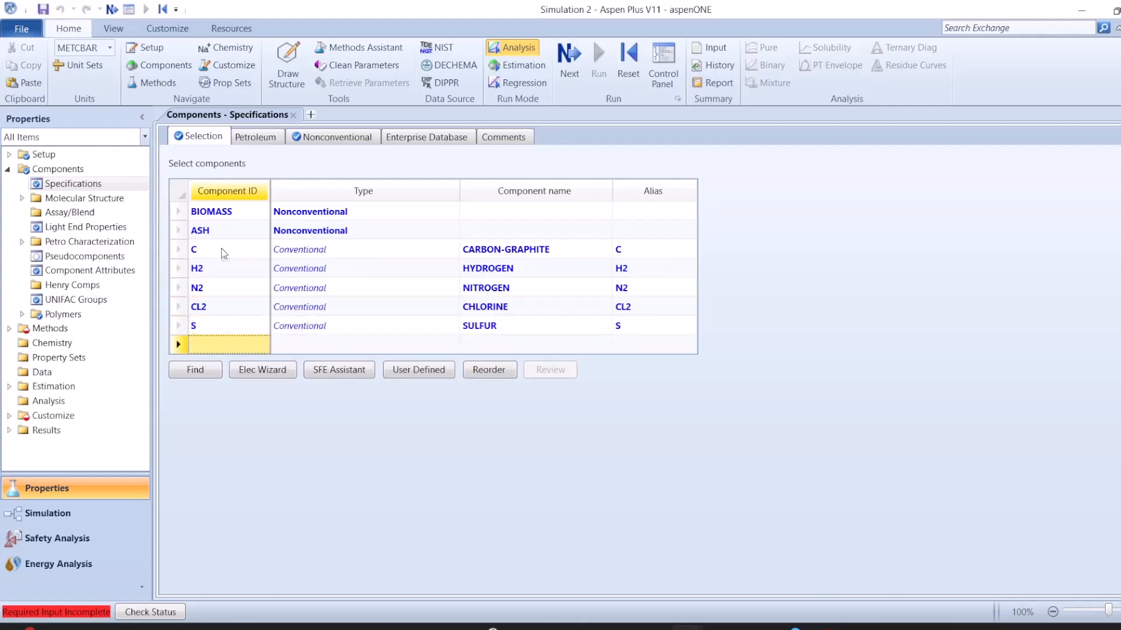
text(O2)
key(Return)
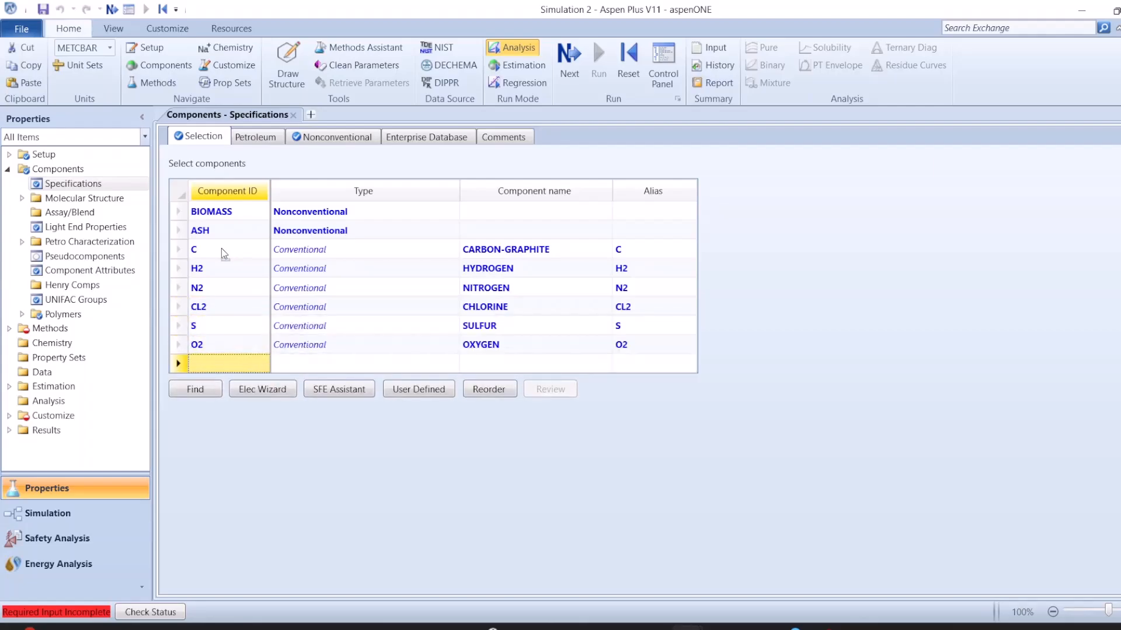
Step: Add water and the carbon oxides as conventional components with the IDs H2O, CO2 and CO
text(H2O)
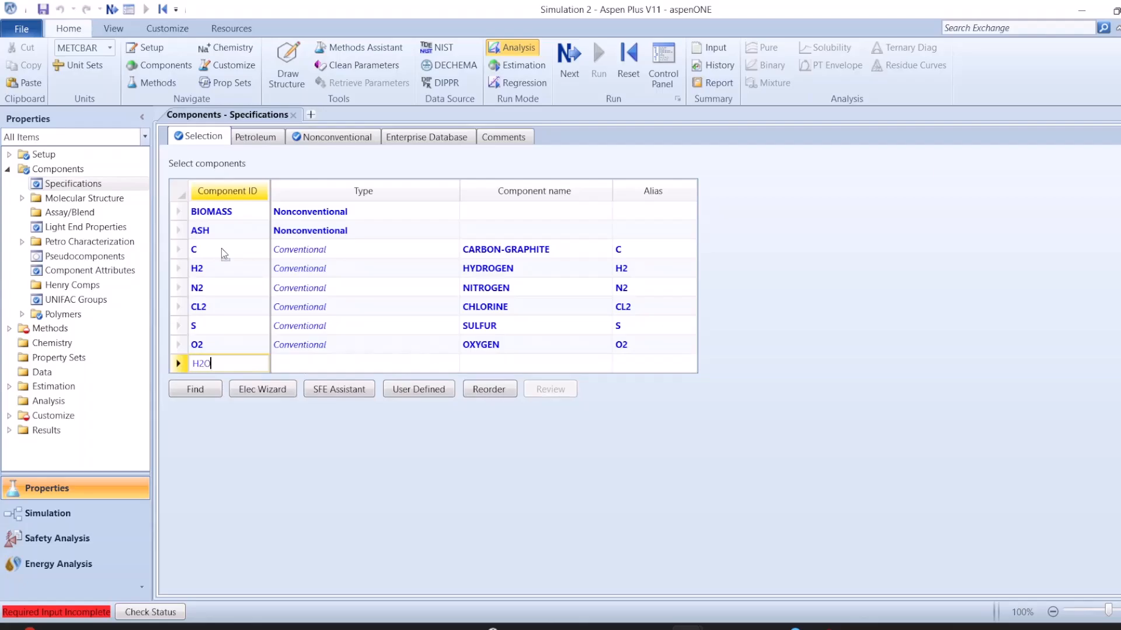
key(Return)
text(CO2)
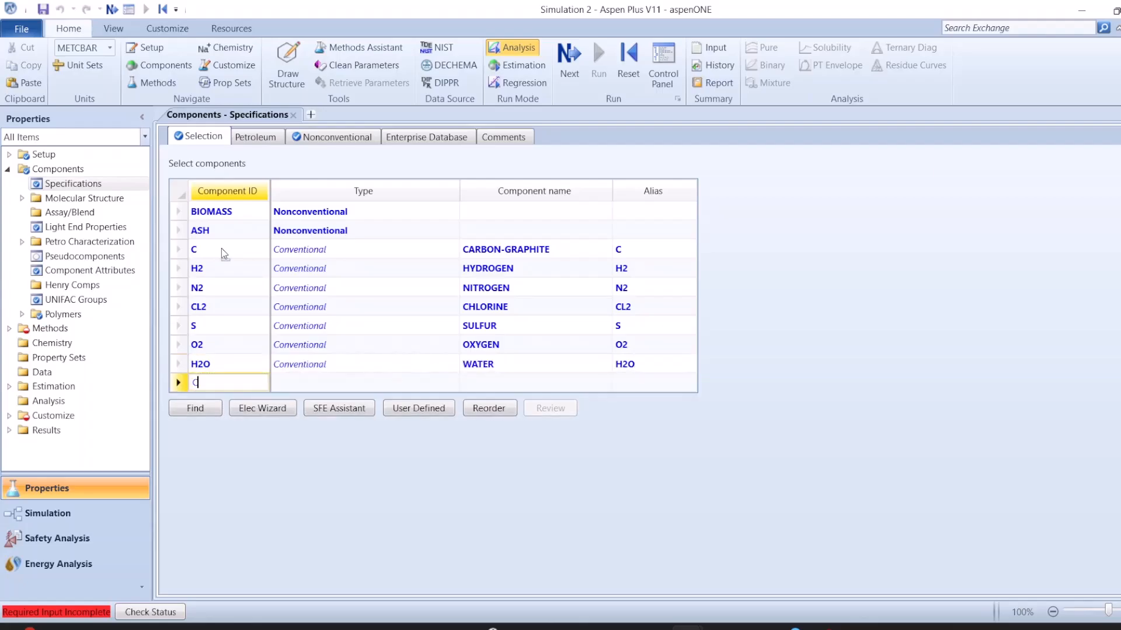
key(Return)
text(CO)
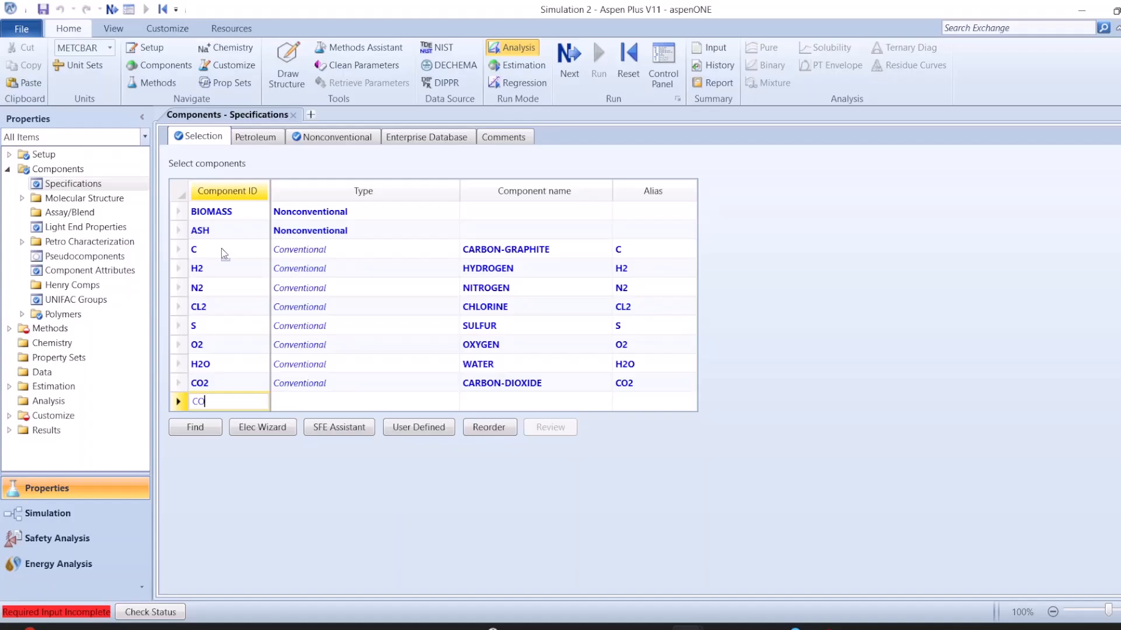
key(Return)
Step: Add the sulfur and nitrogen oxides SO2, SO3, NO2 and NO as conventional components
text(SO2)
key(Return)
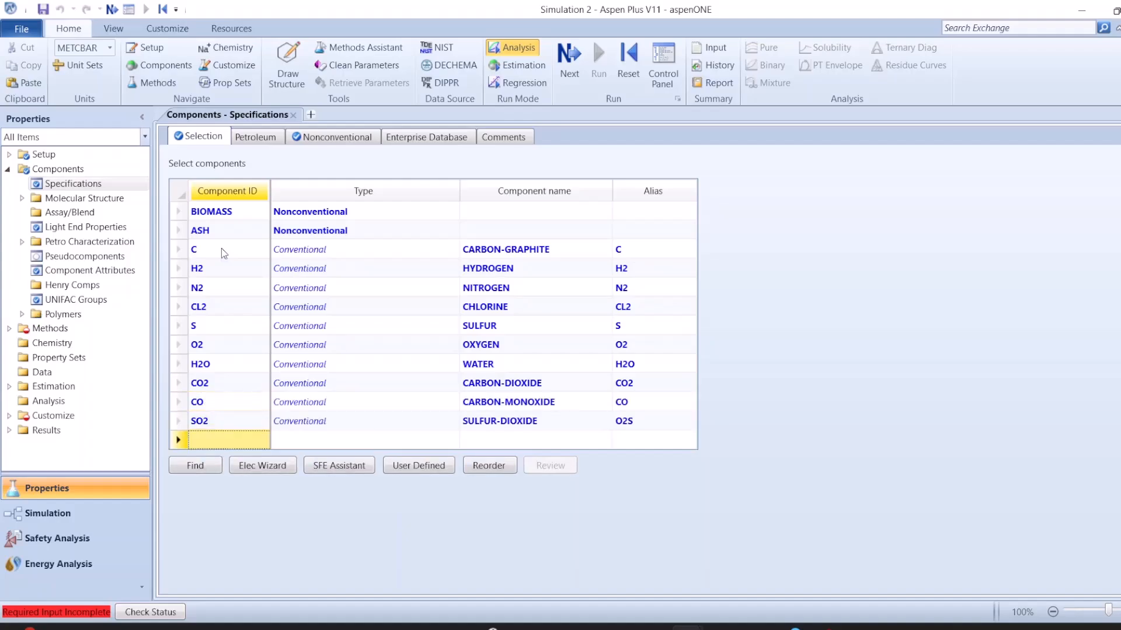
text(SO3)
key(Return)
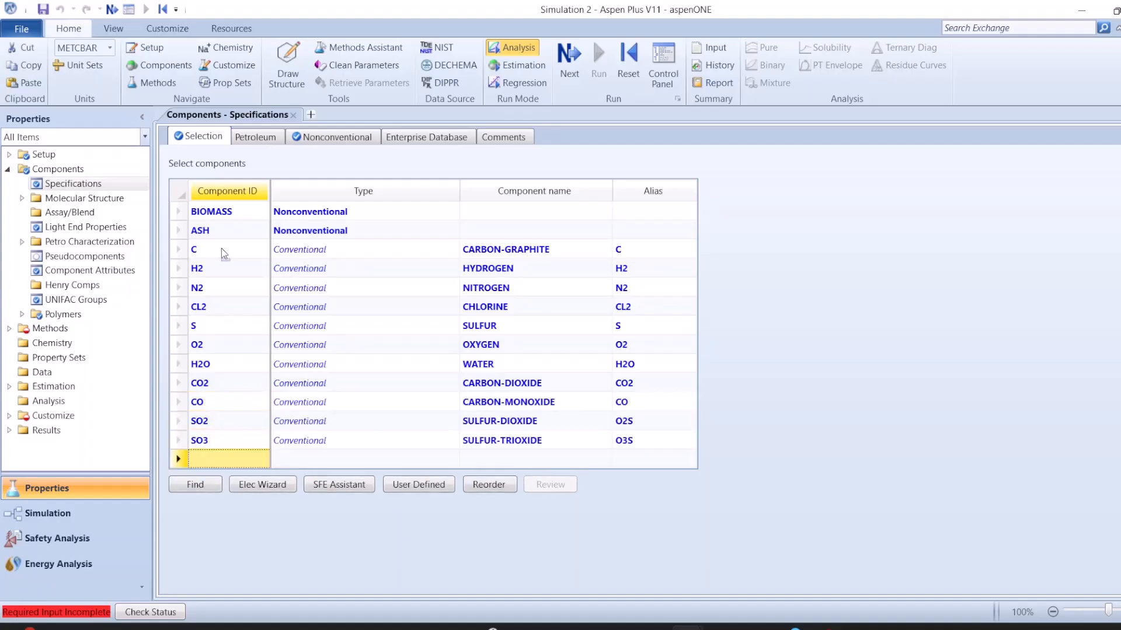
text(NO2)
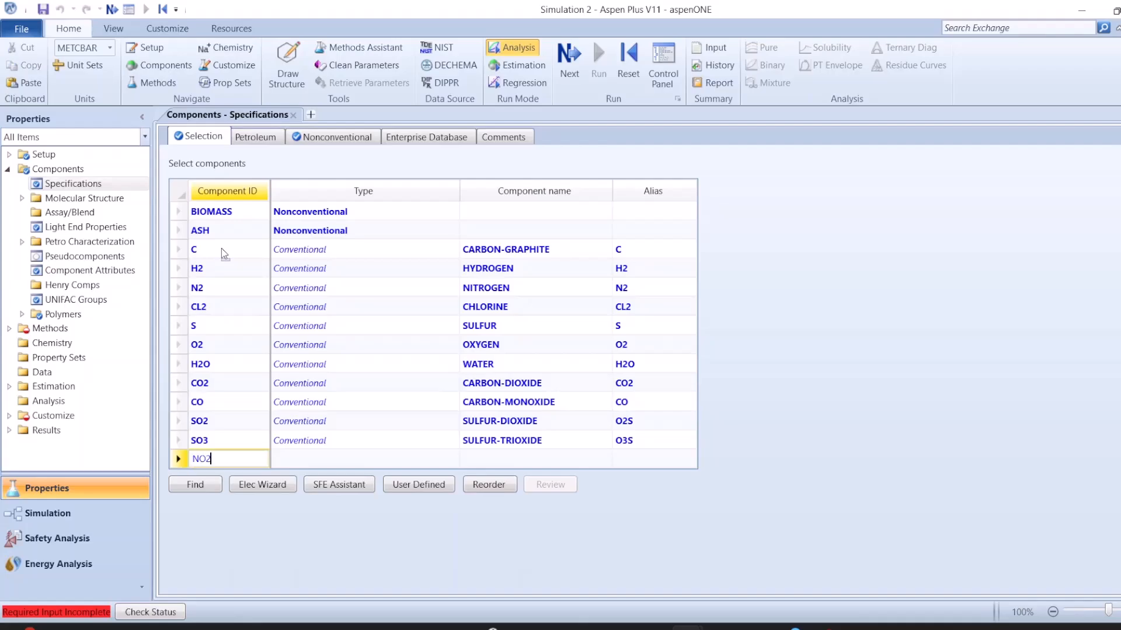
key(Return)
text(NO)
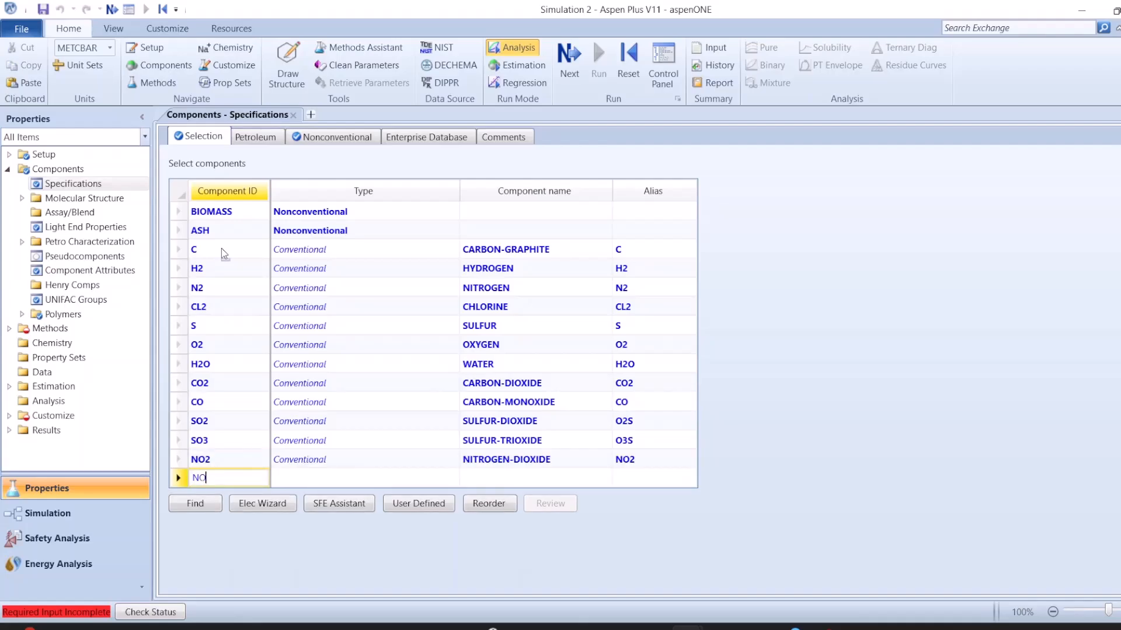
key(Return)
Step: Complete the component list with the conventional components NH3, HCL, CH4 and H2S
text(NH3)
key(Return)
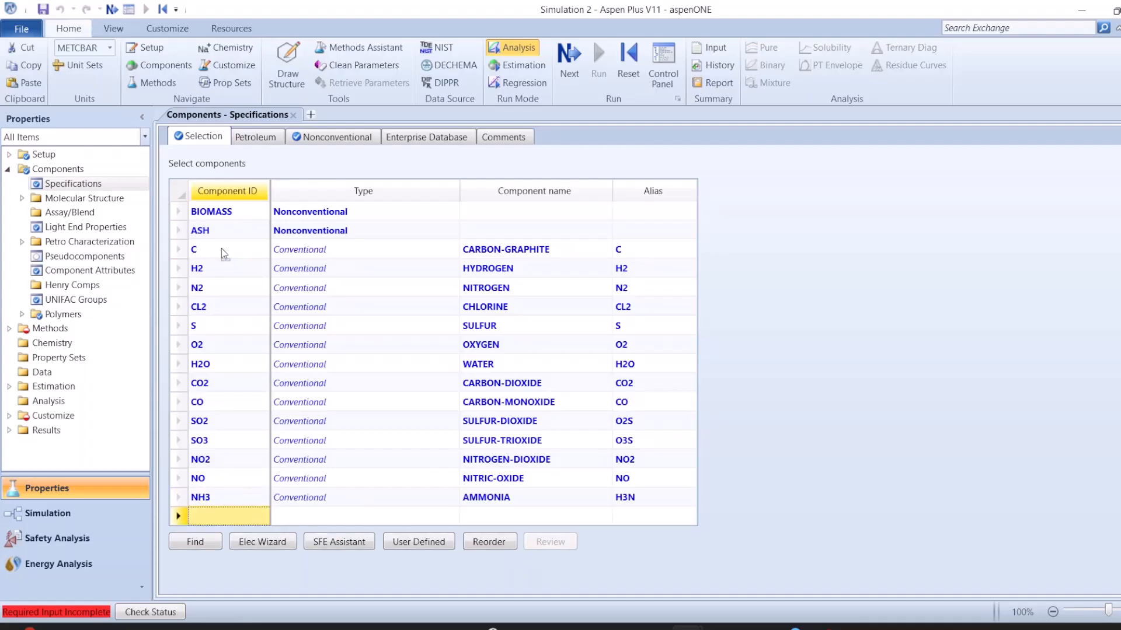
text(HCL)
key(Return)
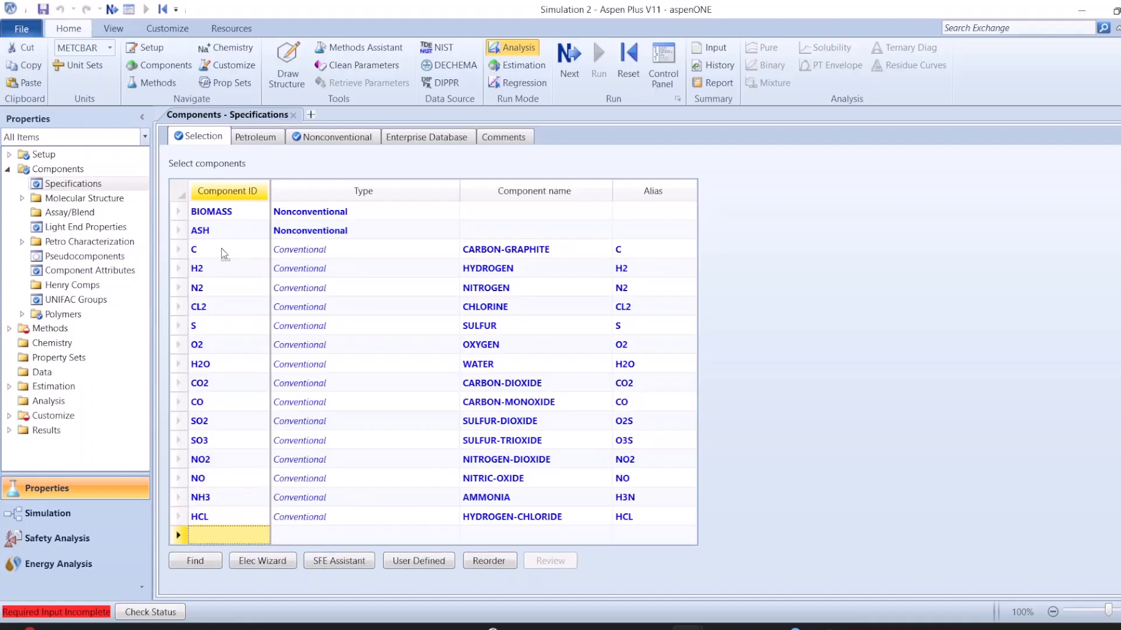
text(CH4)
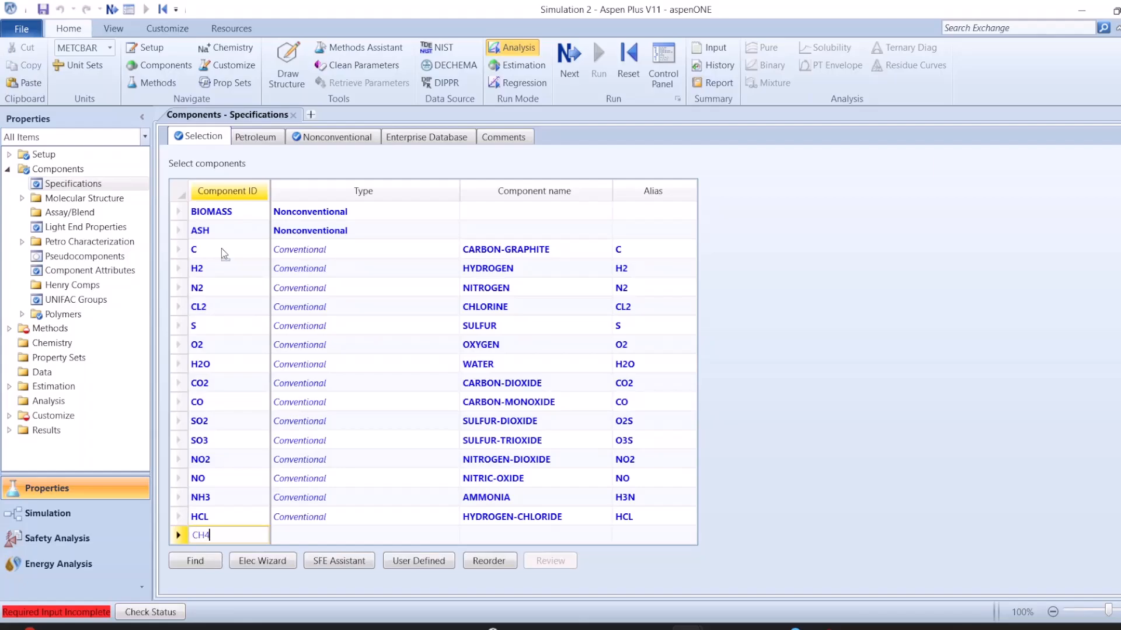
key(Return)
text(H2S)
key(Return)
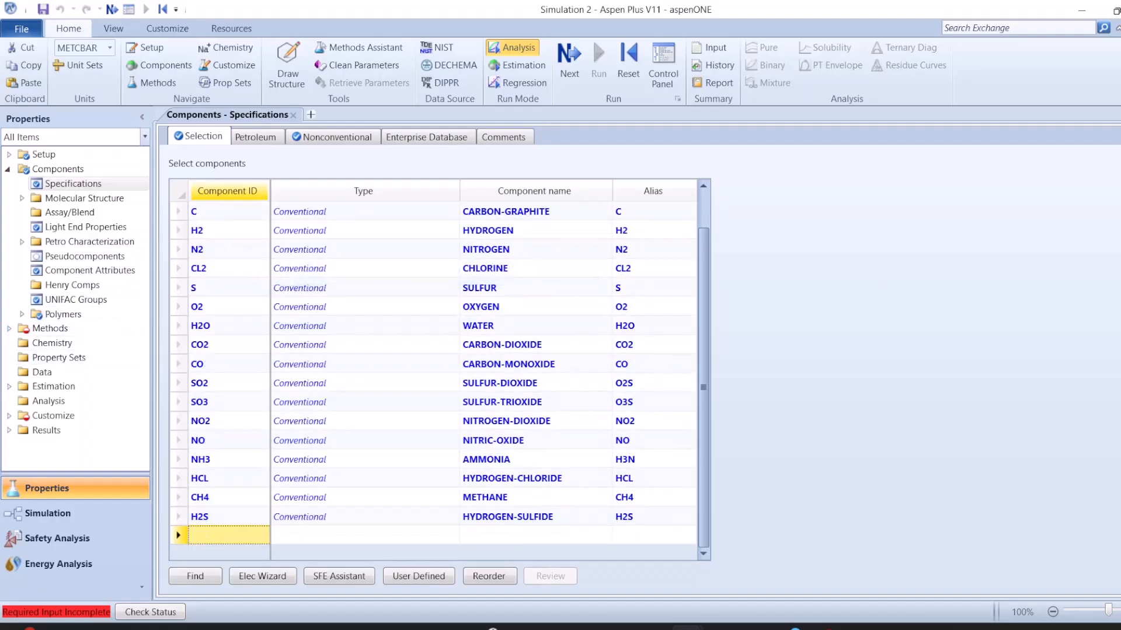
Step: Choose PR-BM as the global property method in the Methods specifications
click(9, 329)
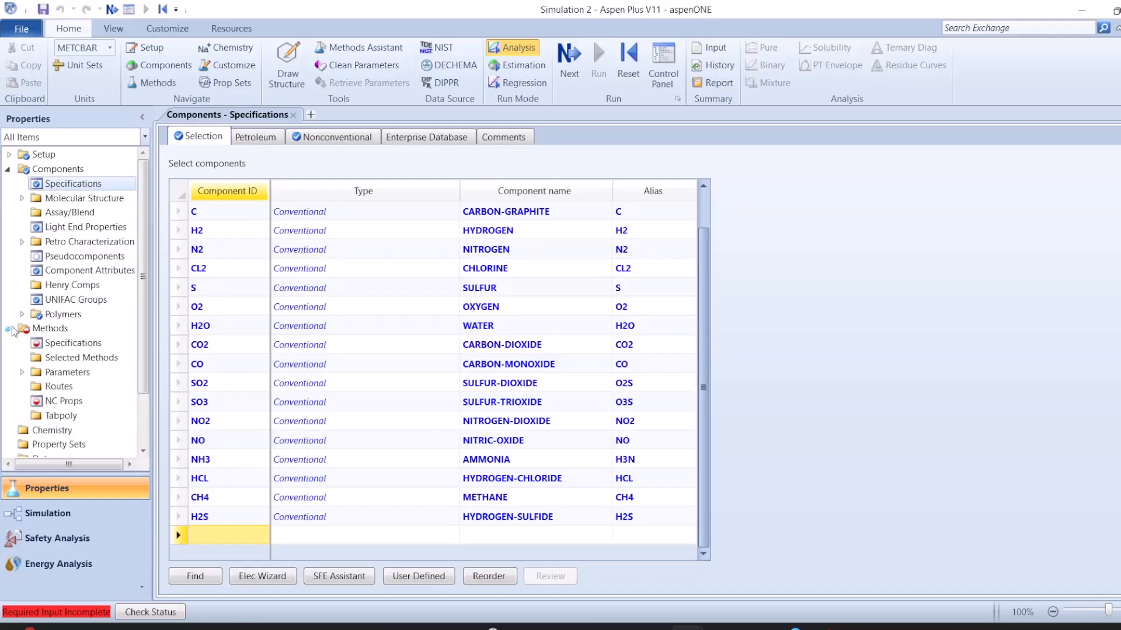
click(70, 343)
click(297, 197)
scroll(335, 396, down, 2)
click(407, 185)
click(406, 183)
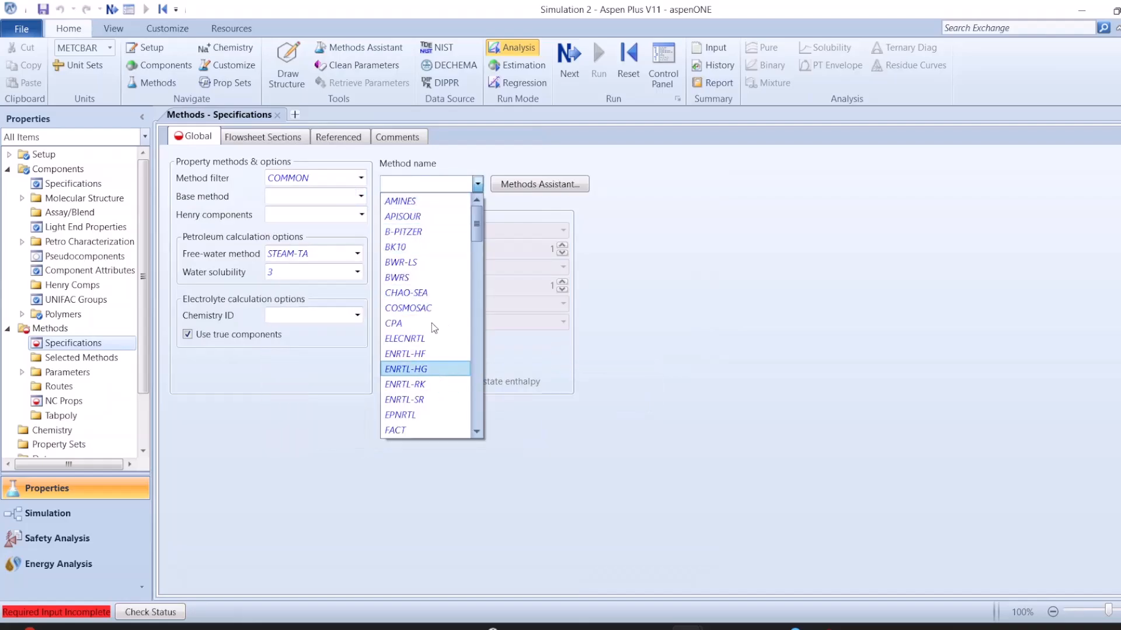
scroll(432, 323, down, 4)
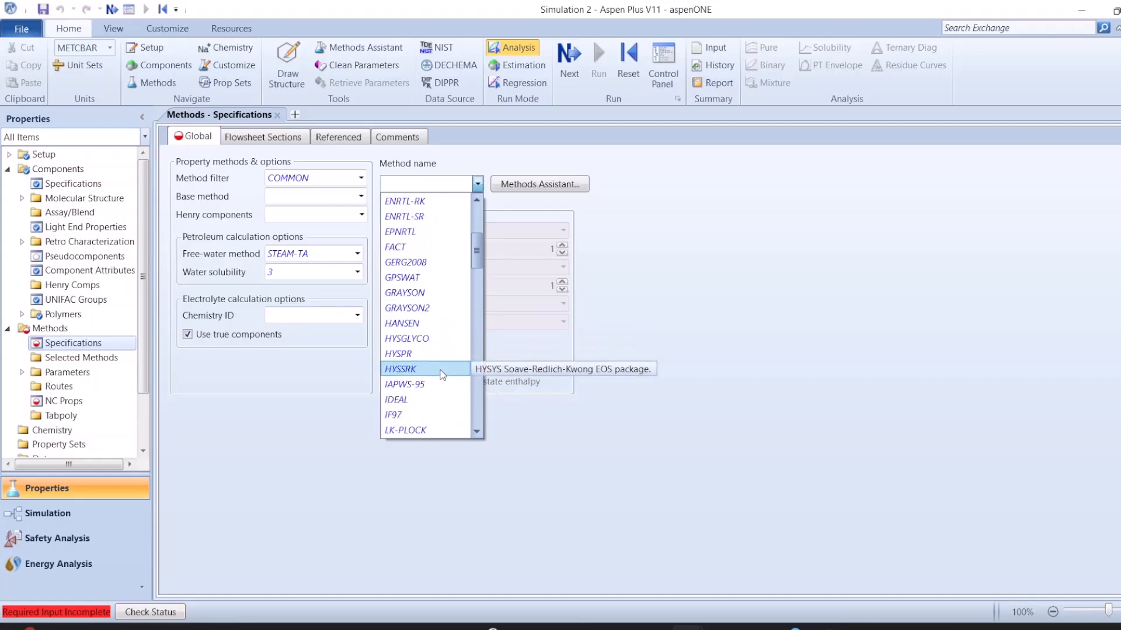
scroll(442, 374, down, 3)
scroll(442, 374, down, 1)
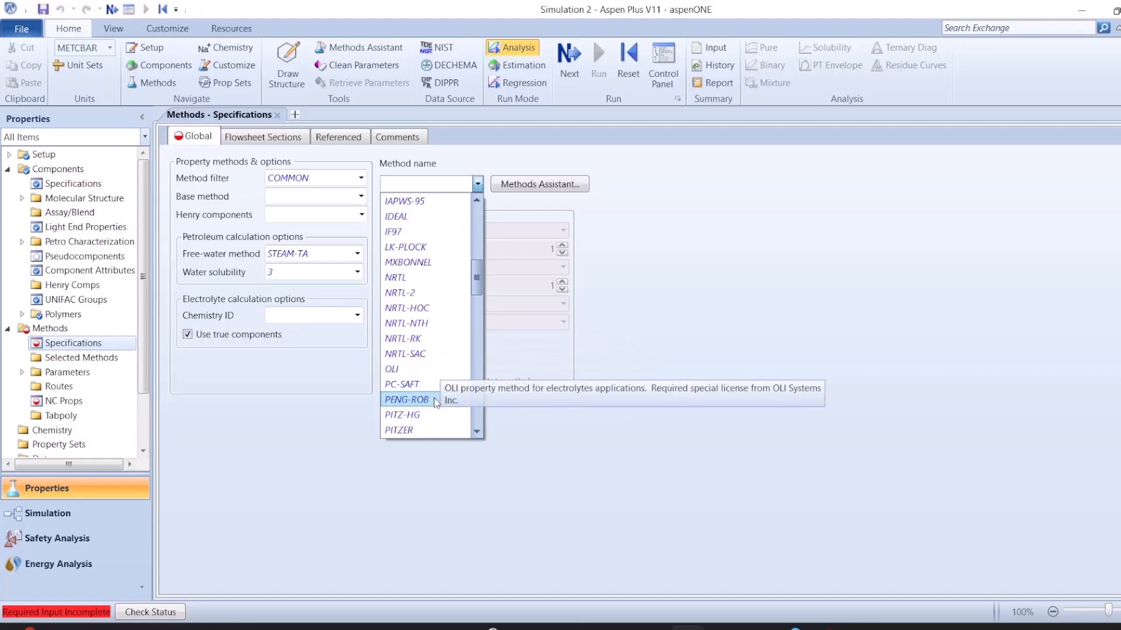
scroll(432, 407, down, 1)
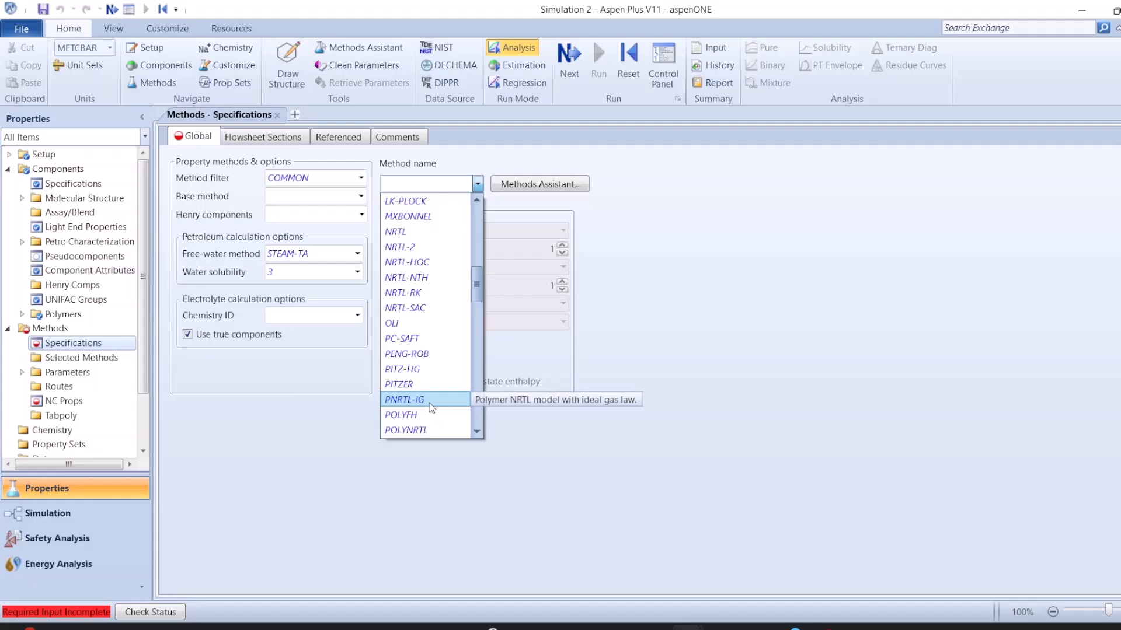
scroll(431, 407, down, 1)
scroll(444, 430, down, 3)
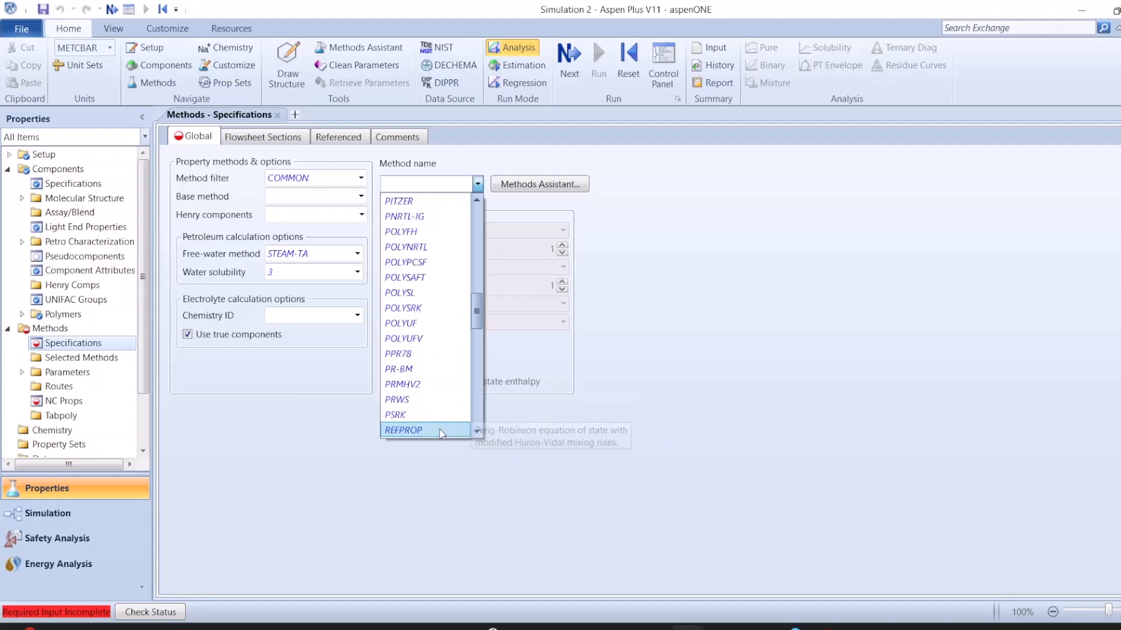
click(409, 369)
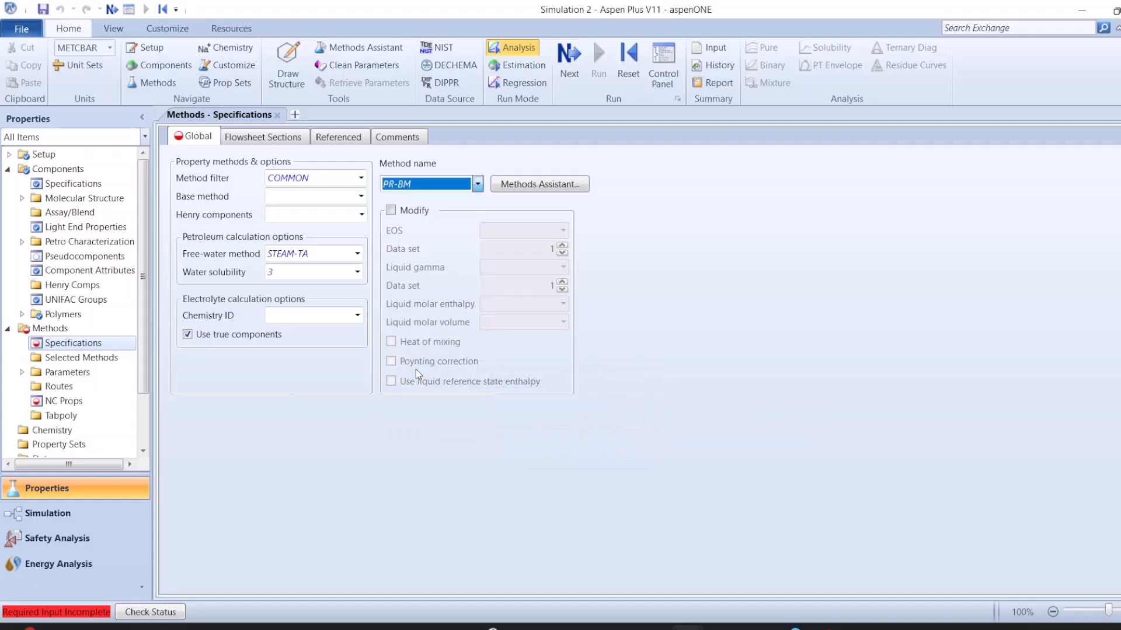
Step: Open the Binary Interaction parameter sets belonging to the chosen property method
click(59, 373)
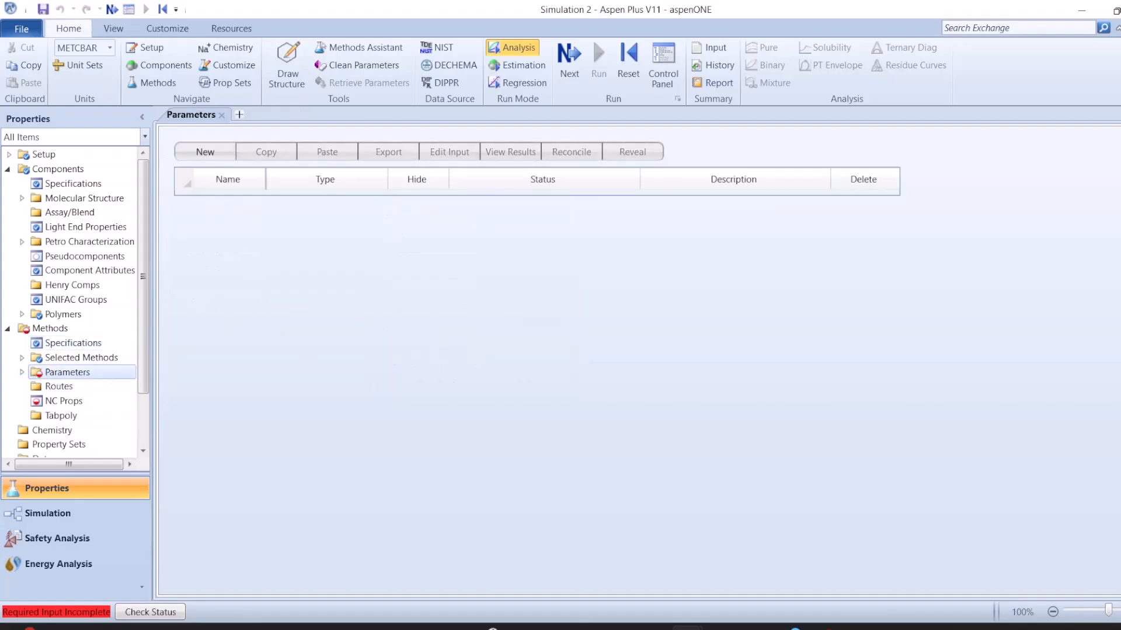
click(21, 373)
click(57, 401)
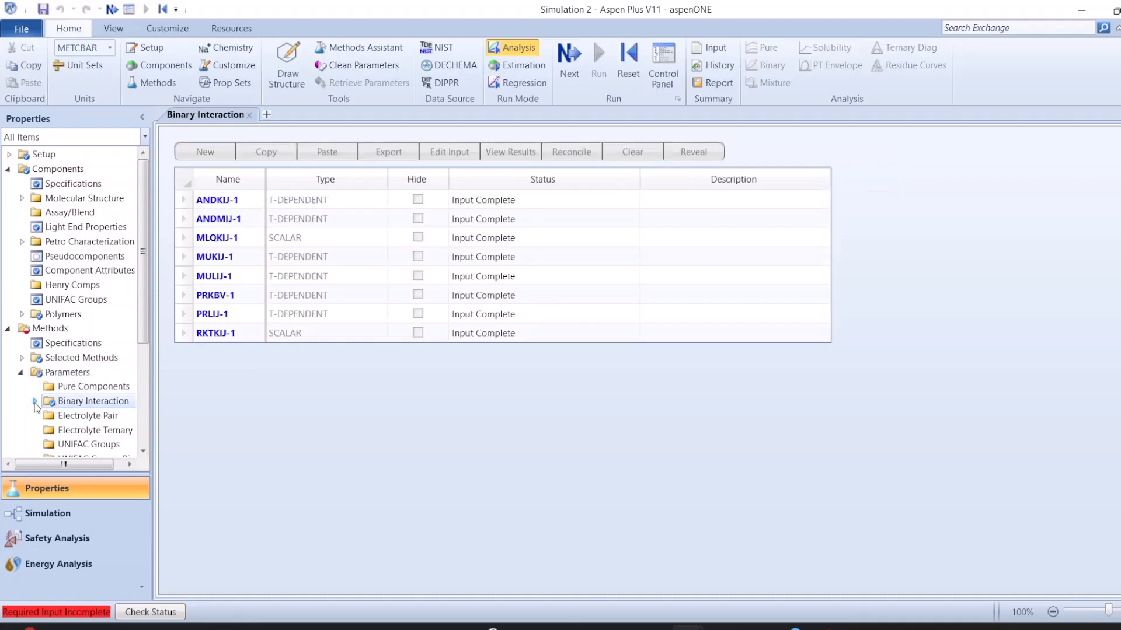
Step: For nonconventional component BIOMASS, assign the HCOALGEN enthalpy model with first option code 6 and the DCOALIGT density model
scroll(14, 392, down, 3)
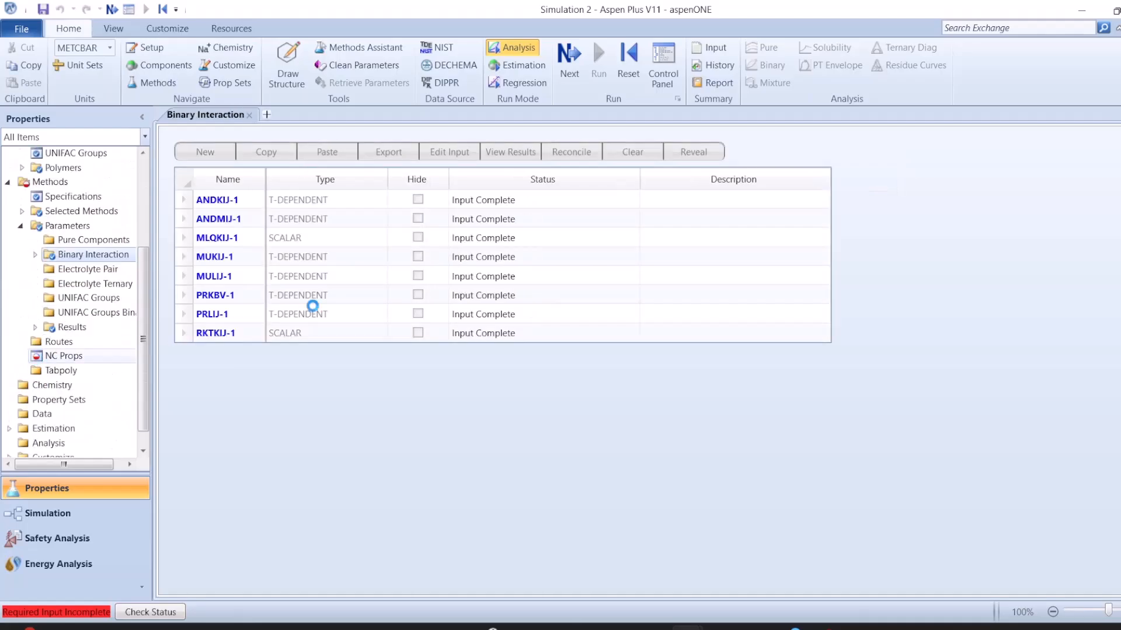
click(64, 356)
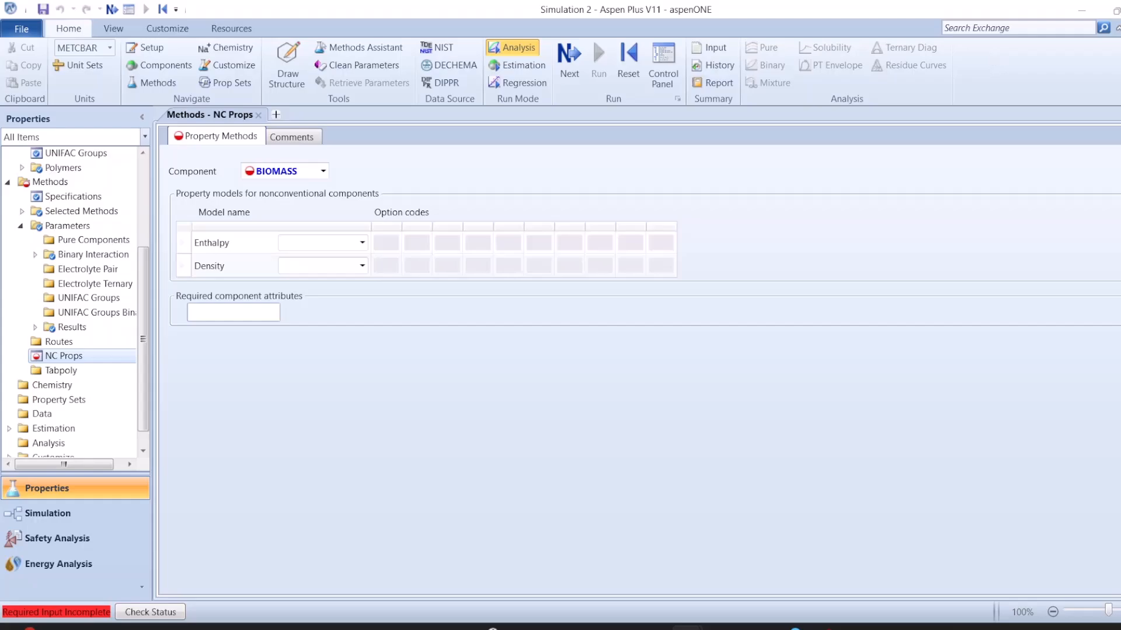
click(306, 243)
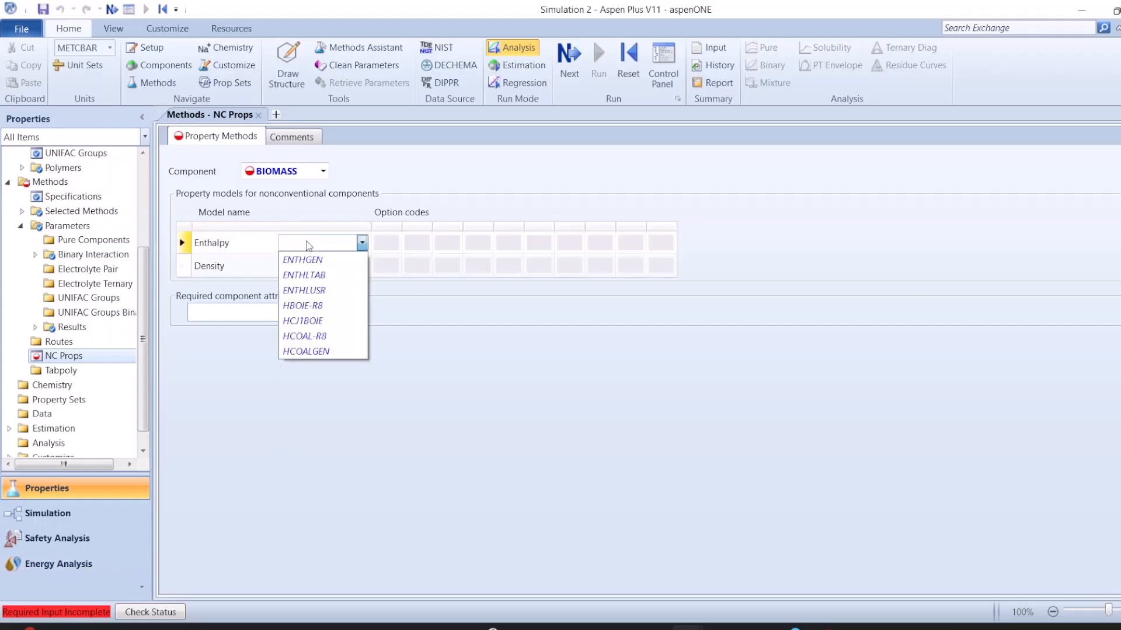
click(311, 350)
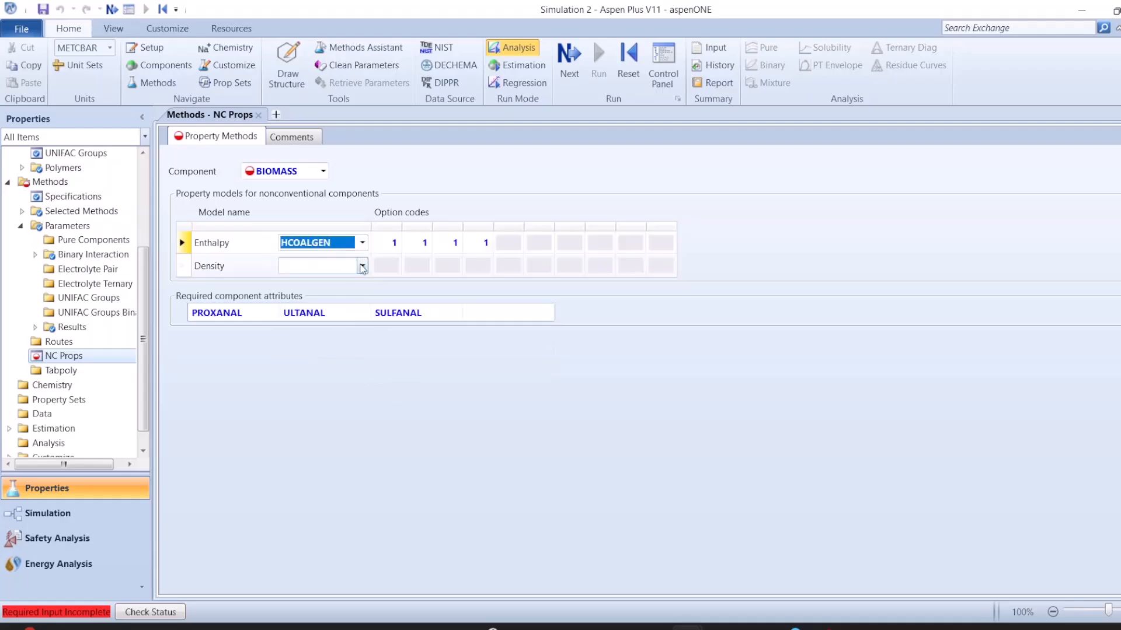
click(394, 245)
text(6)
key(Tab)
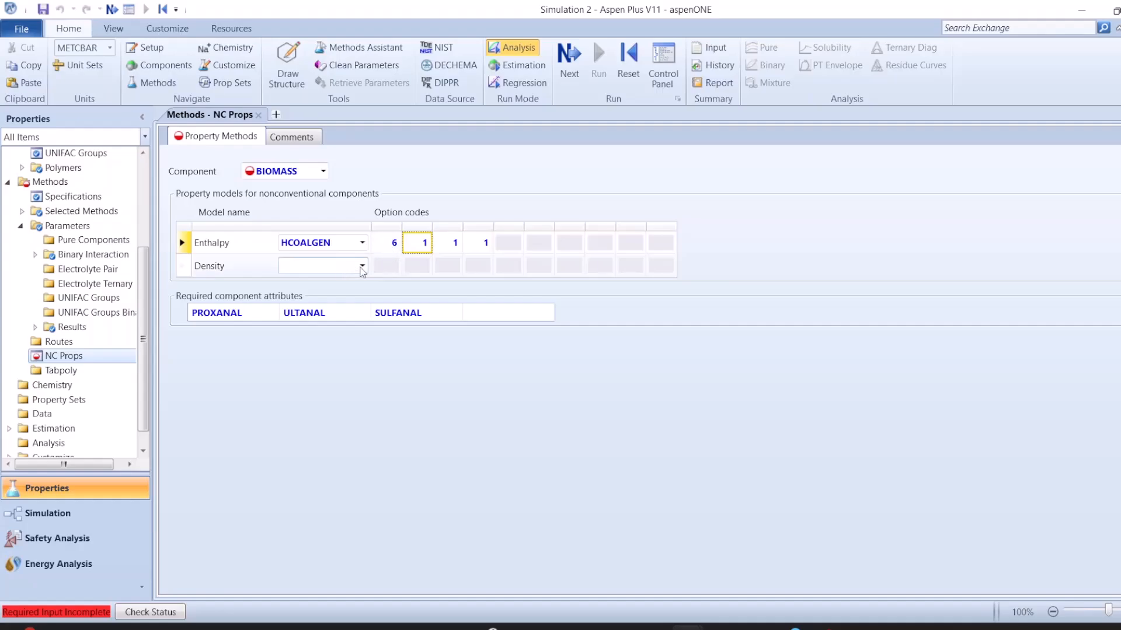
click(359, 267)
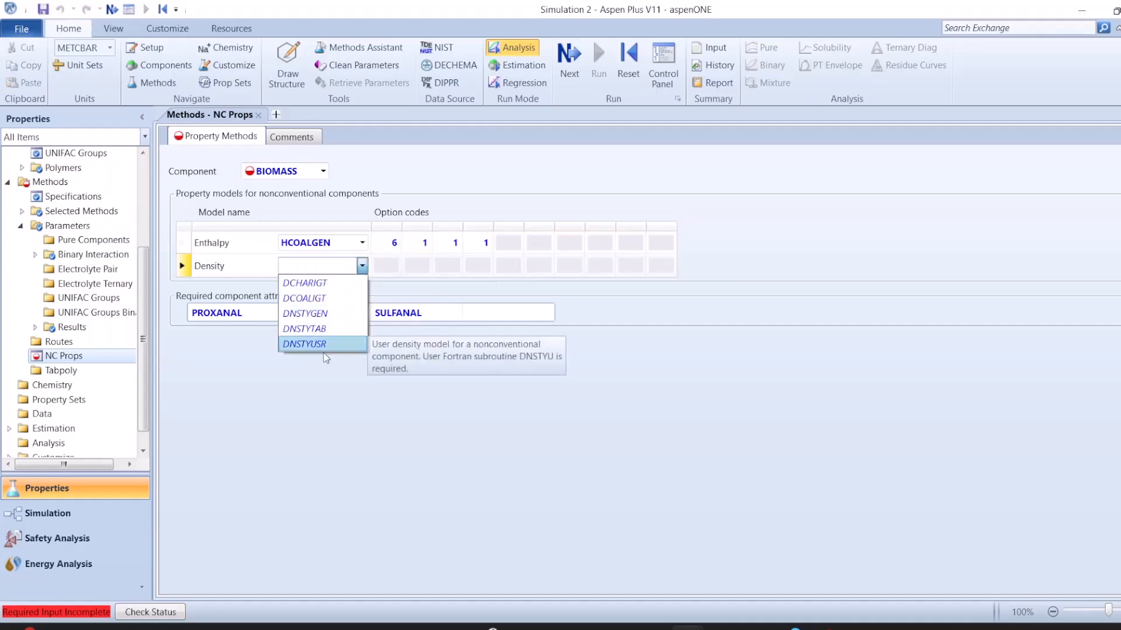
click(302, 299)
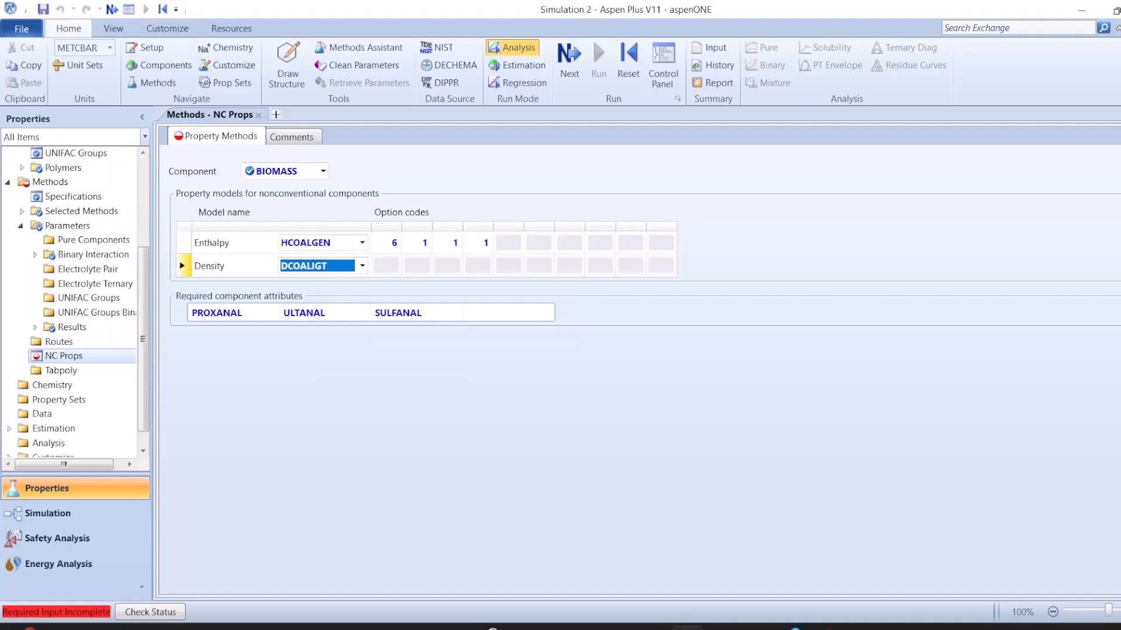
key(alt+Tab)
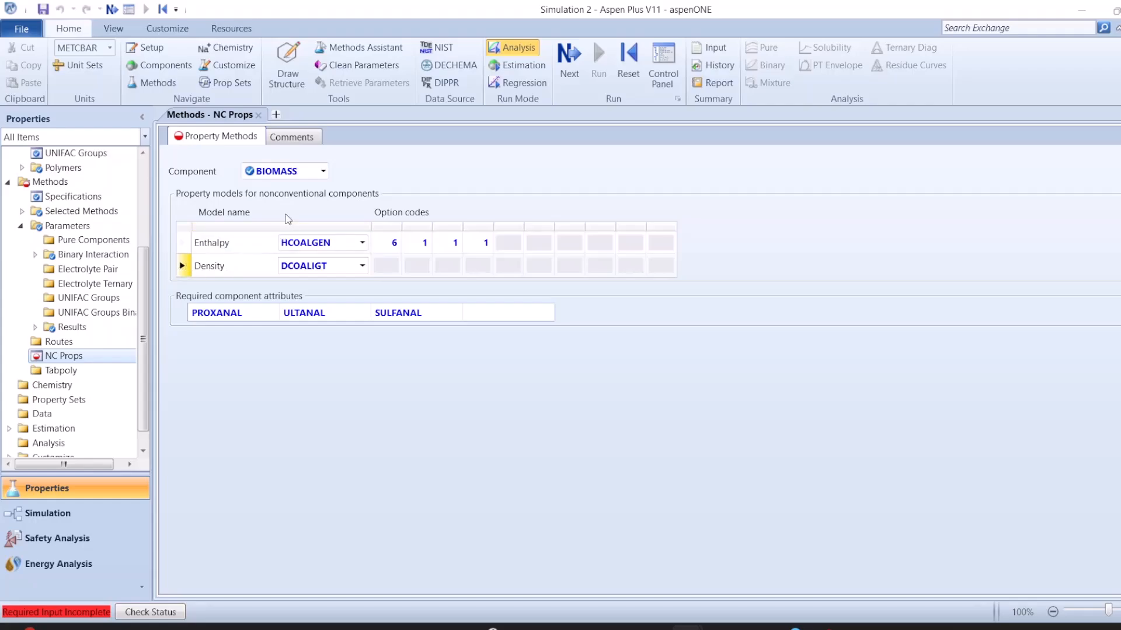
Step: For nonconventional component ASH, assign the HCOALGEN enthalpy model and the DCOALIGT density model
click(294, 171)
click(263, 203)
click(347, 248)
click(362, 242)
click(327, 352)
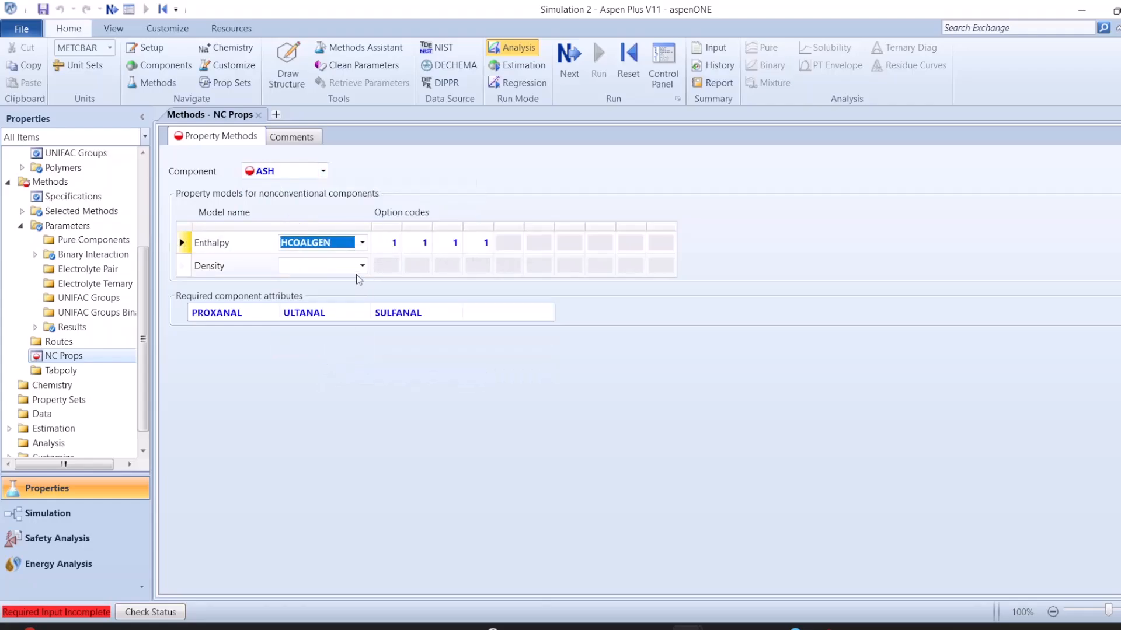
click(362, 266)
click(319, 301)
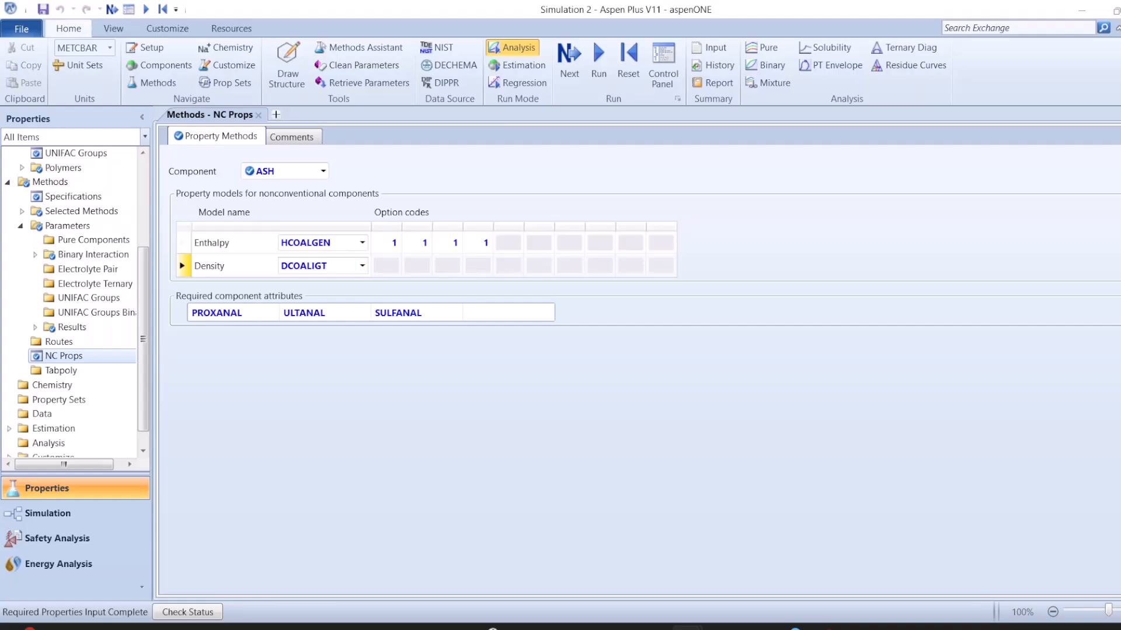
Step: Switch to the Simulation environment and place an RYield reactor named DECOMP on the main flowsheet
click(77, 514)
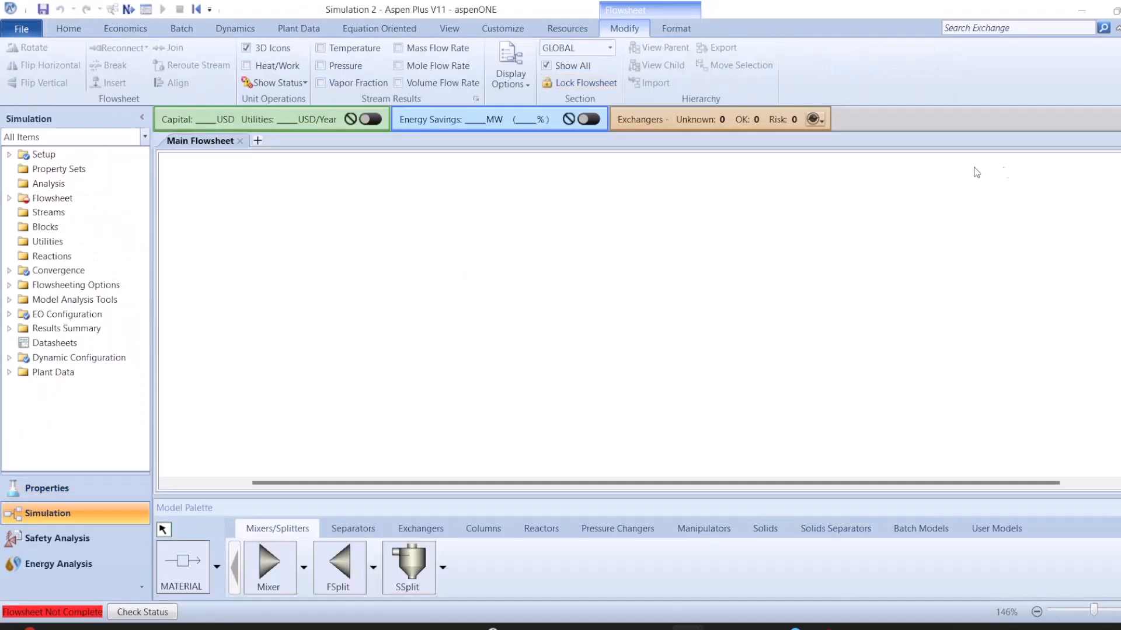
click(1119, 119)
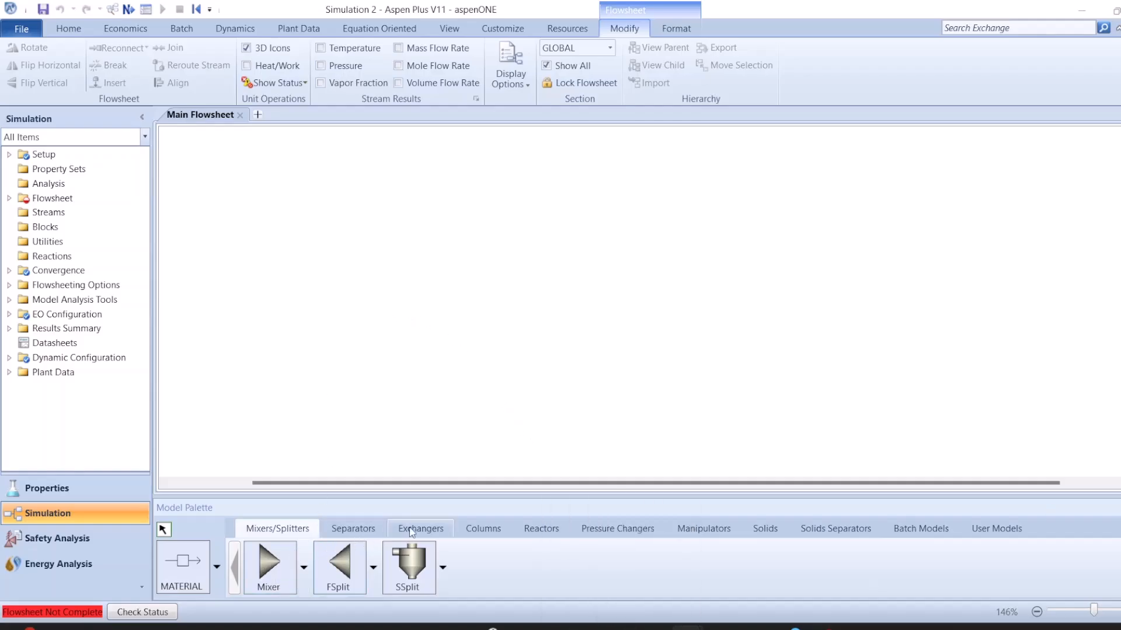
click(540, 529)
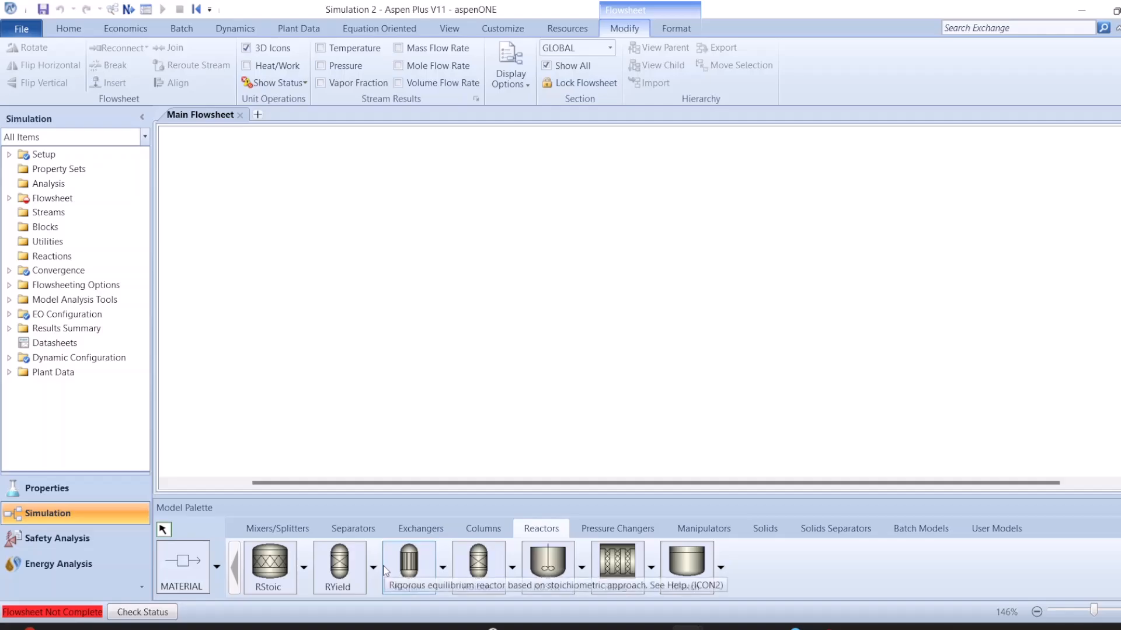
click(350, 569)
click(330, 230)
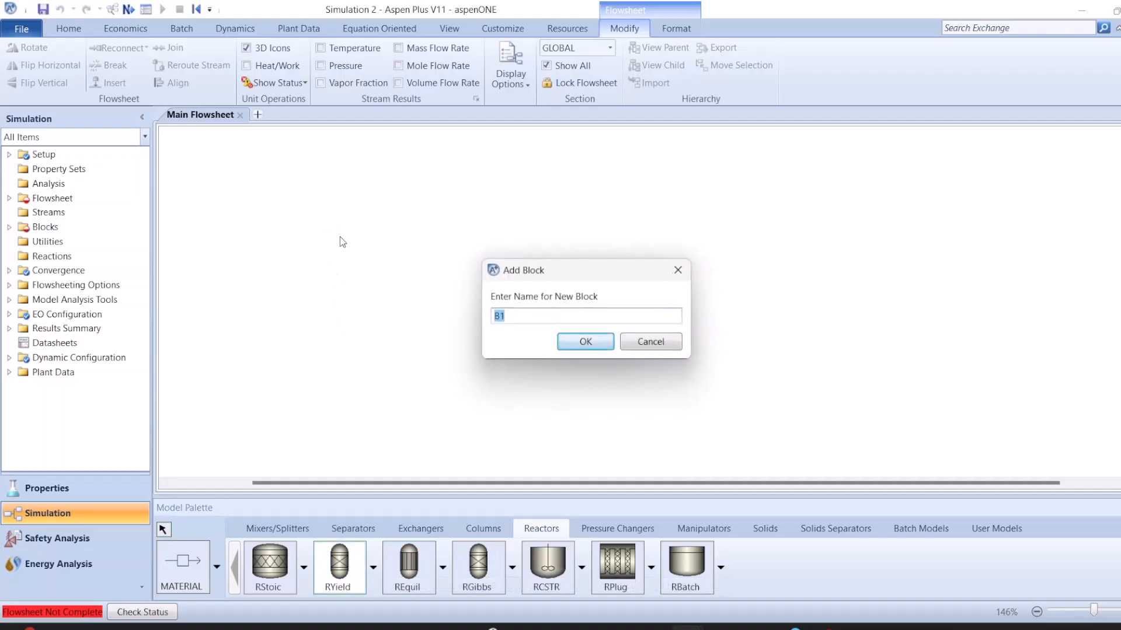
text(DECOMP)
key(Return)
key(Escape)
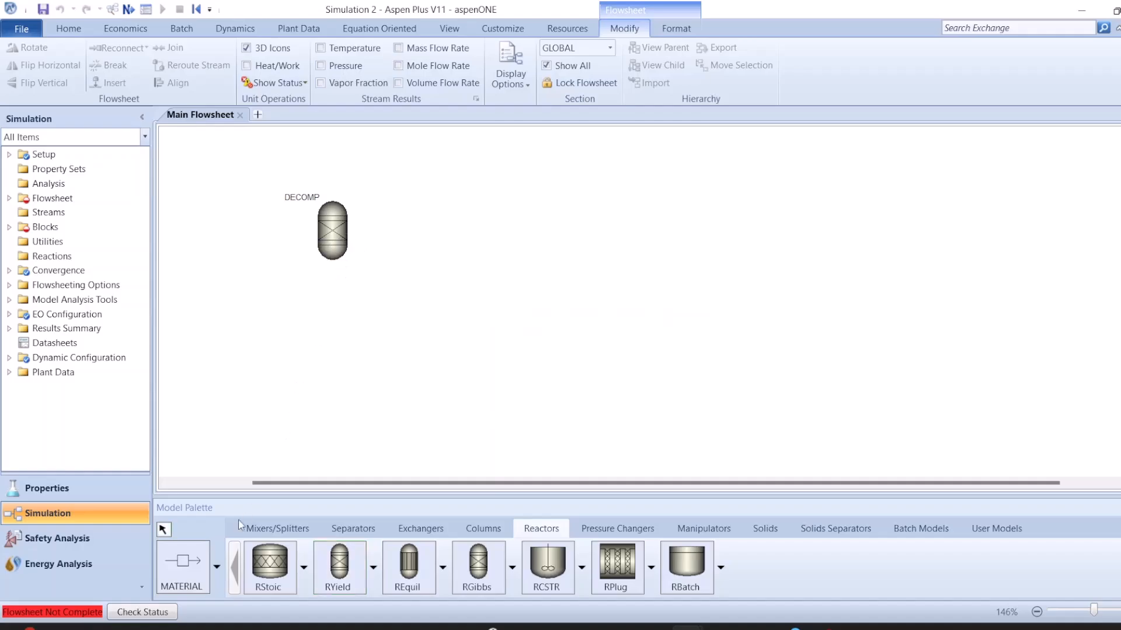
Step: Connect a material feed stream named BIOMASS to the inlet of the DECOMP reactor
click(202, 554)
click(316, 216)
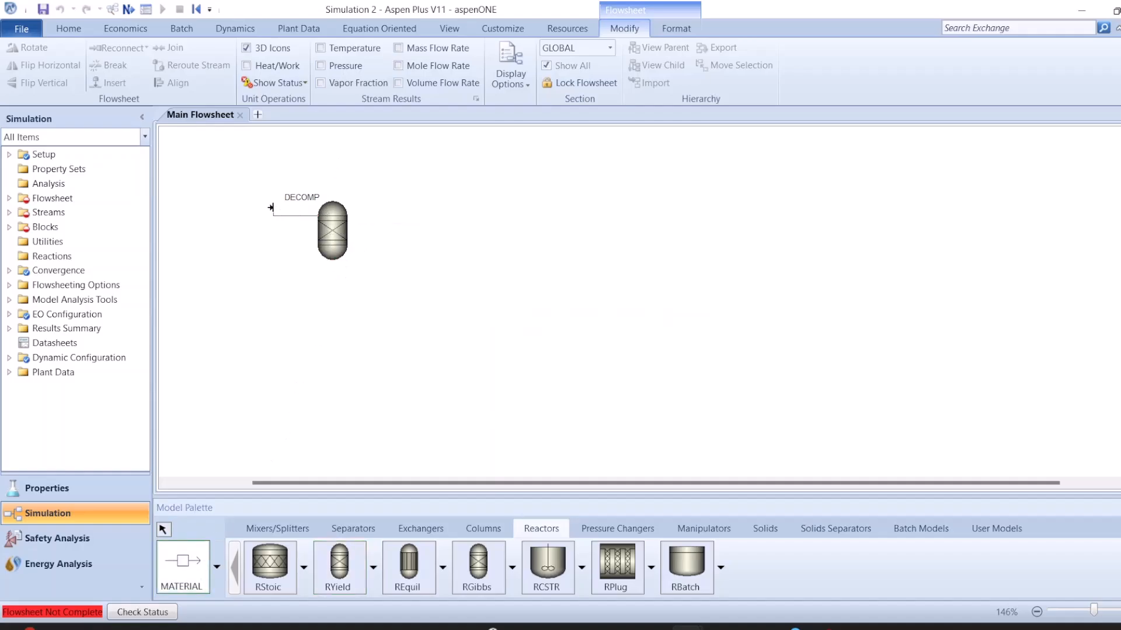
click(214, 212)
text(BIOMASS)
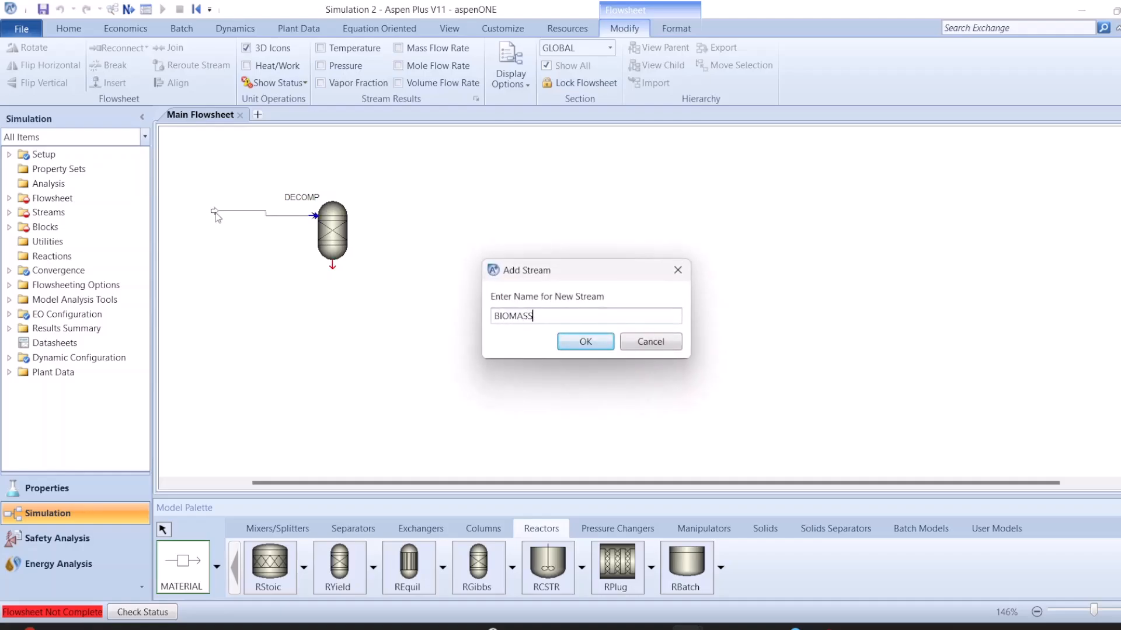
key(Return)
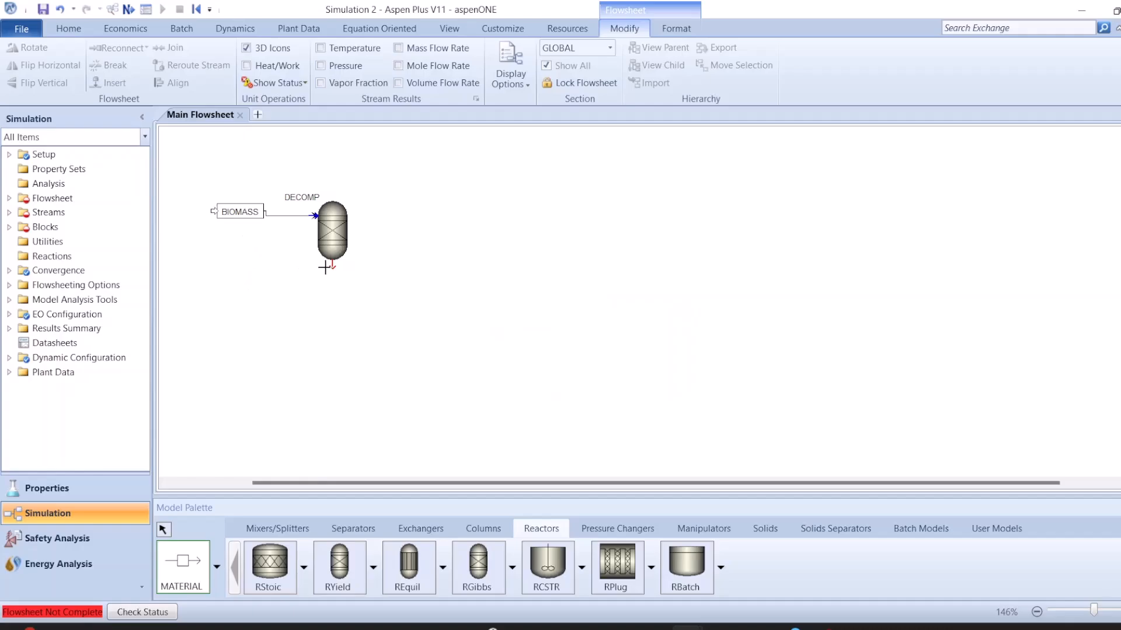
Step: Draw a material product stream named INT-BM from the outlet of the DECOMP reactor
click(349, 226)
click(436, 221)
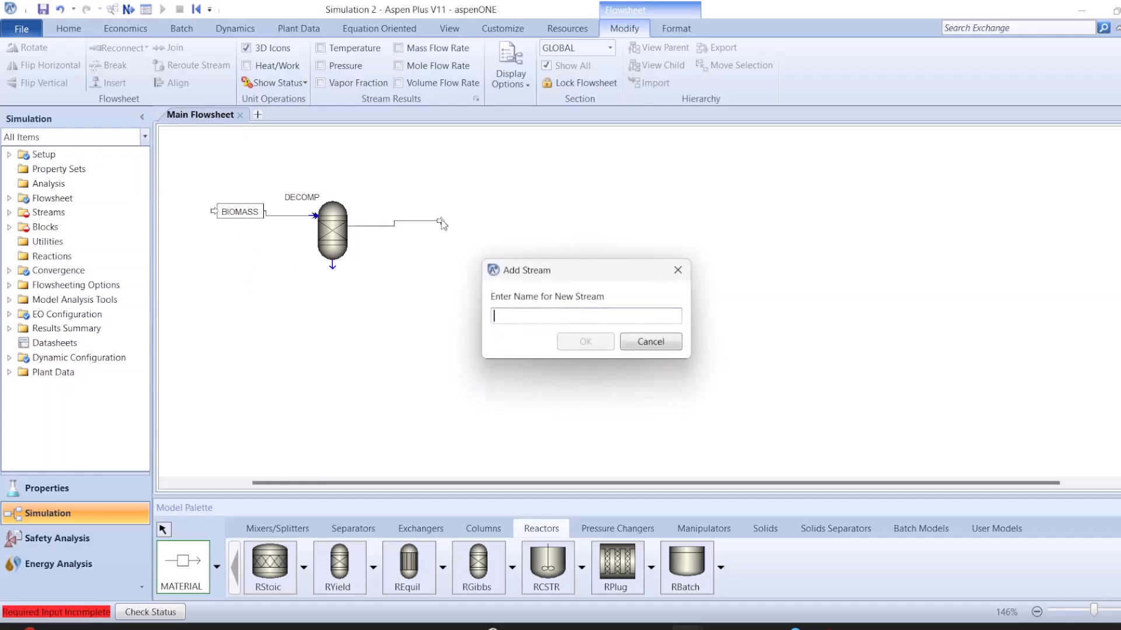
text(INT-BM)
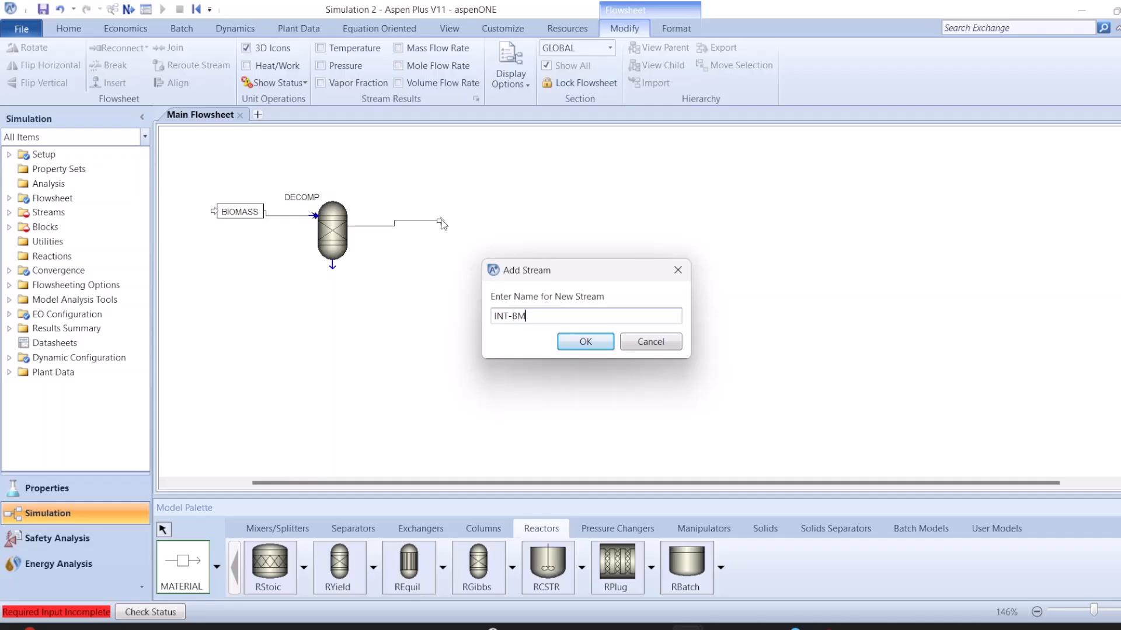
key(Return)
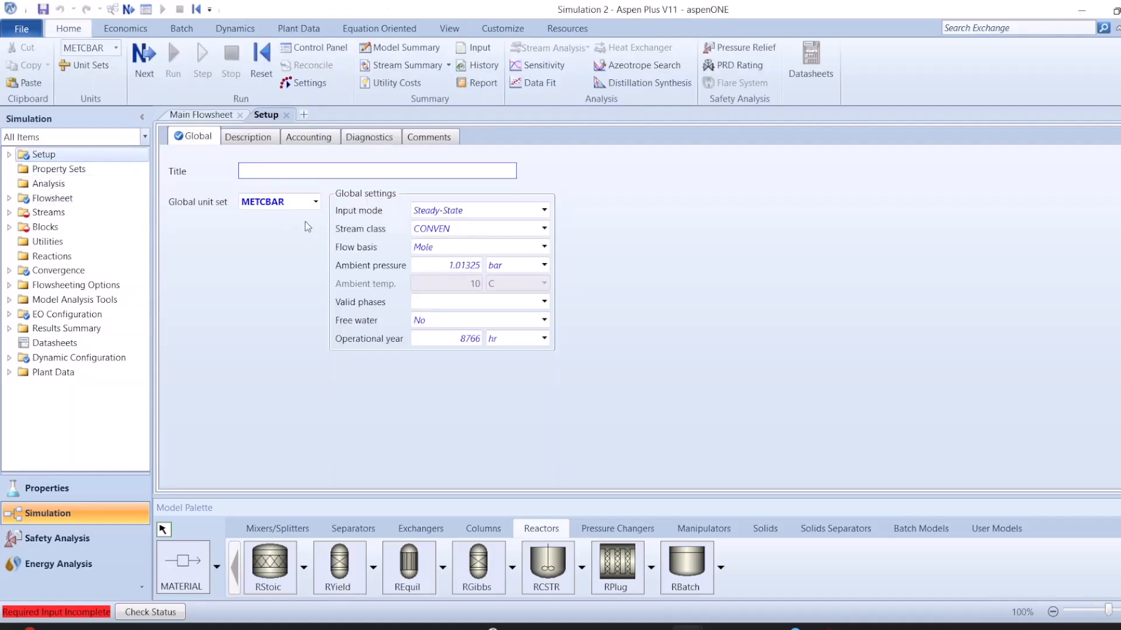
Step: Set the global unit set to SI in the simulation setup
click(315, 202)
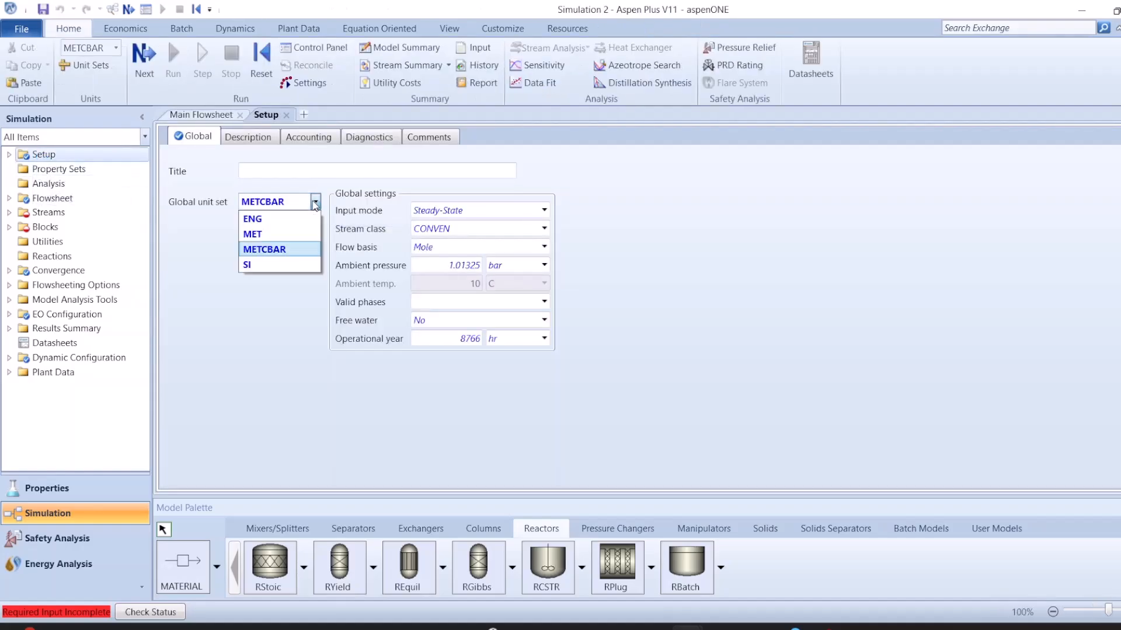
click(280, 262)
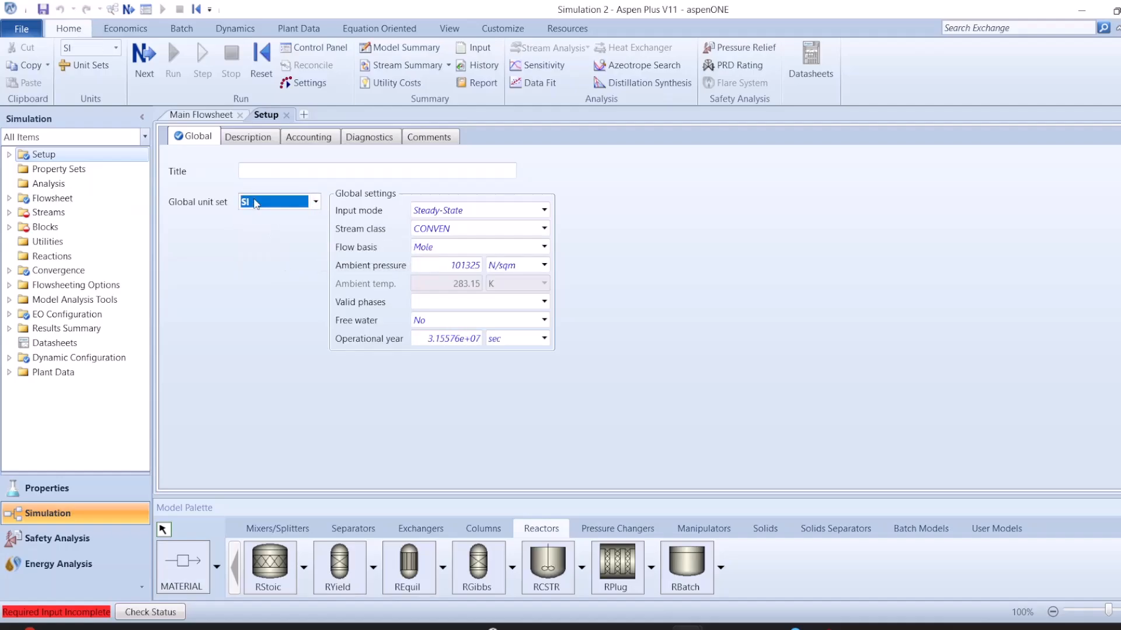
click(315, 202)
click(316, 203)
Step: Create a new unit set with the ID NEW
click(90, 67)
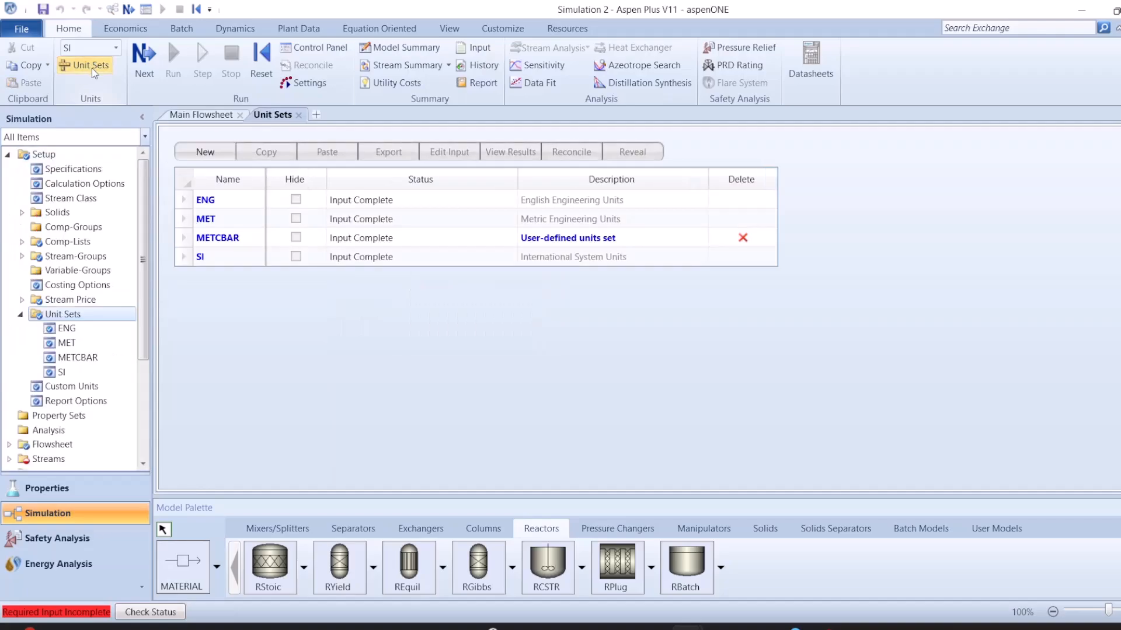
click(209, 152)
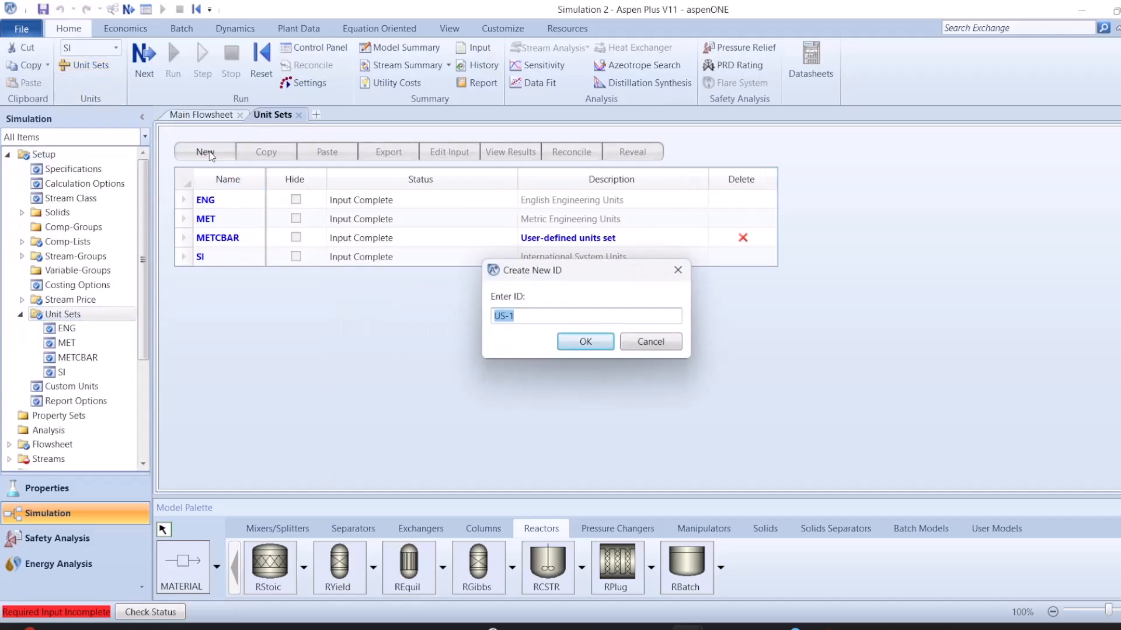
text(NEW)
click(585, 342)
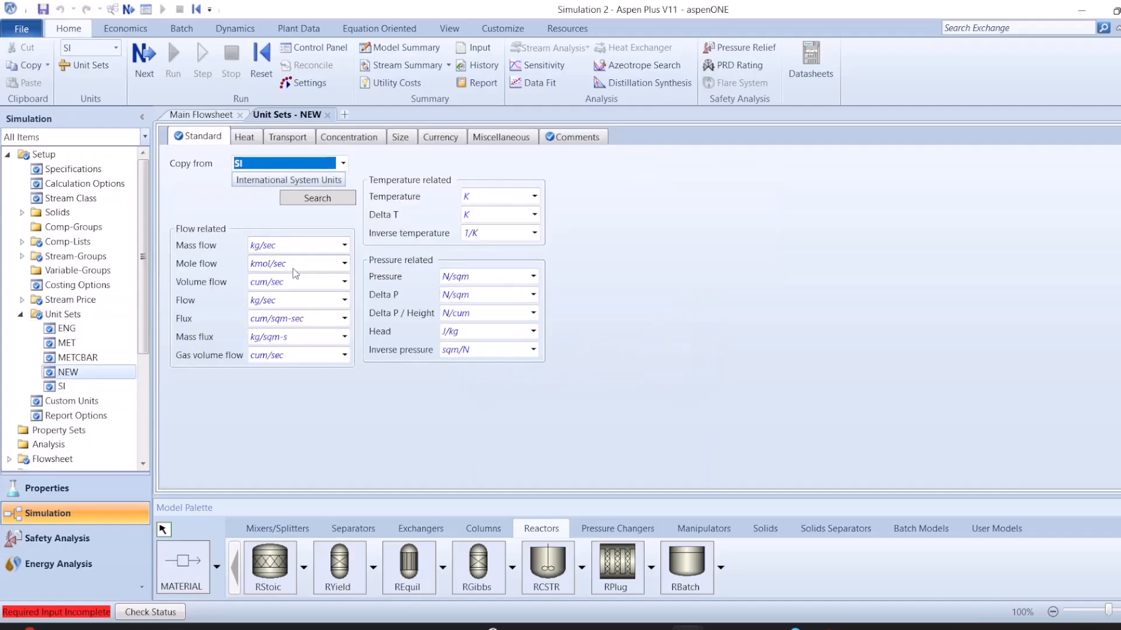
Step: Set both the temperature and Delta T units to C in the NEW unit set
click(534, 196)
click(501, 221)
click(500, 198)
click(495, 212)
click(499, 216)
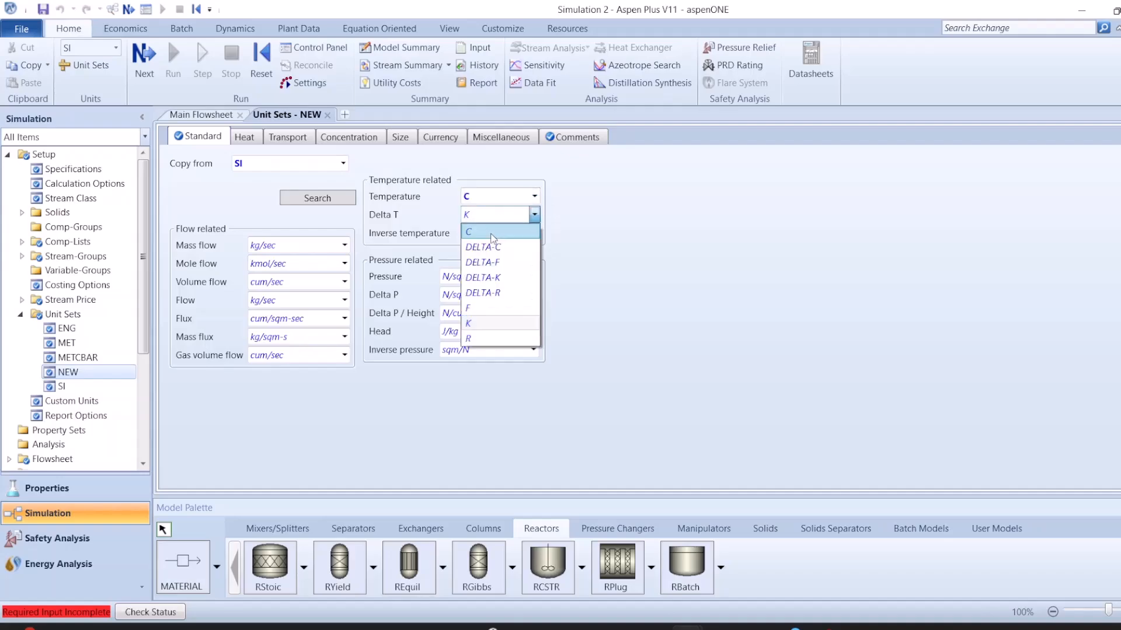
click(490, 232)
Step: Set the enthalpy flow and power units to MW in the NEW unit set, and return to its standard units
click(257, 138)
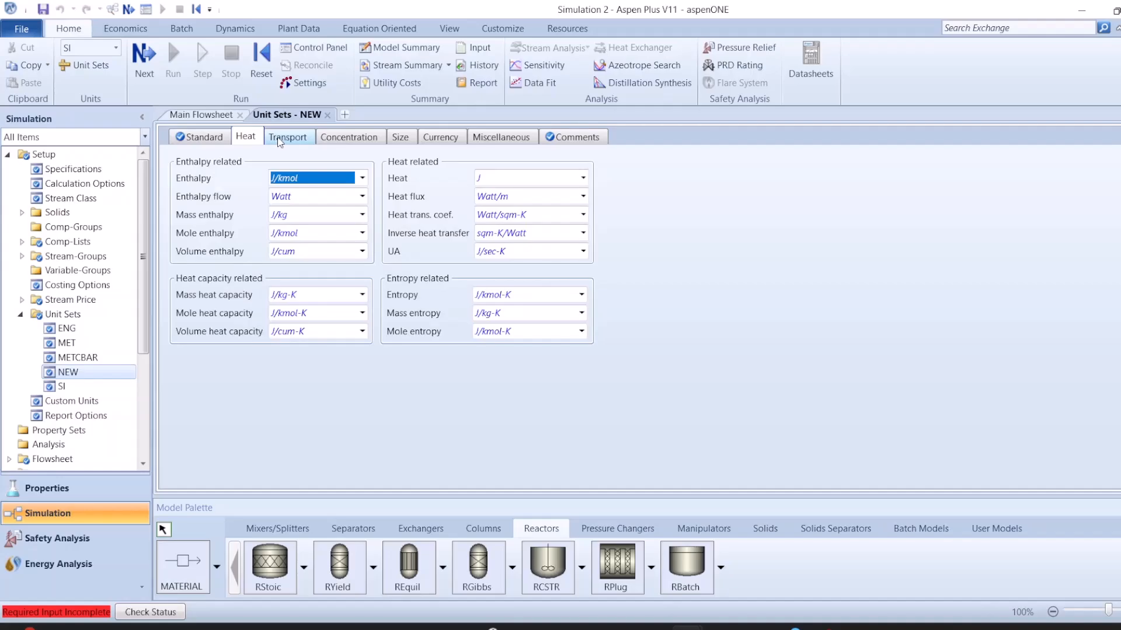
click(362, 196)
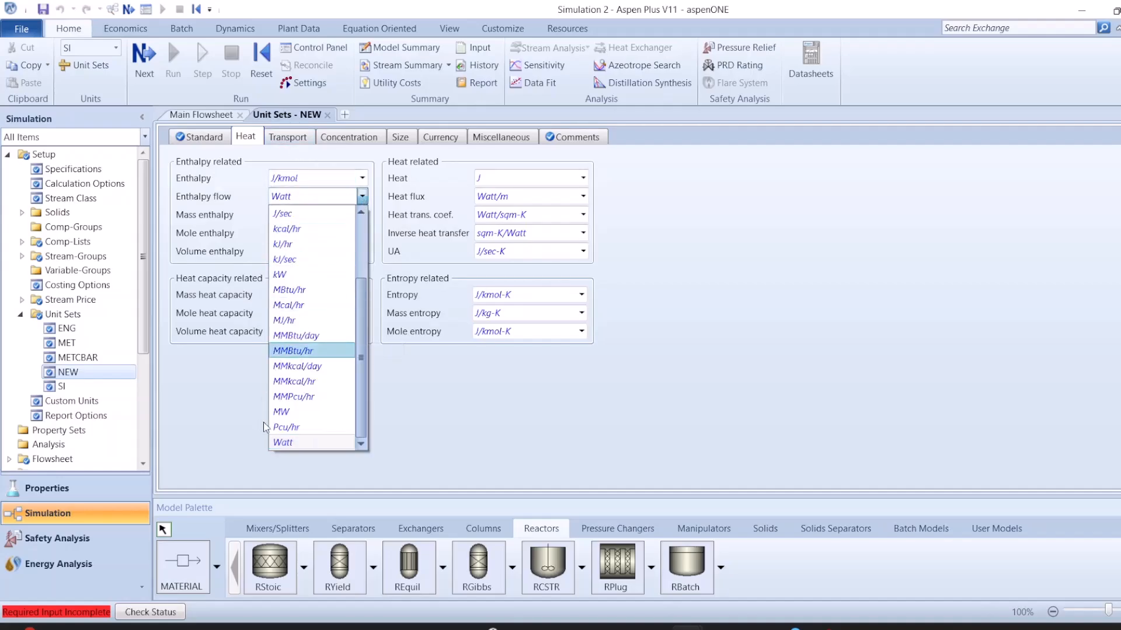
click(282, 412)
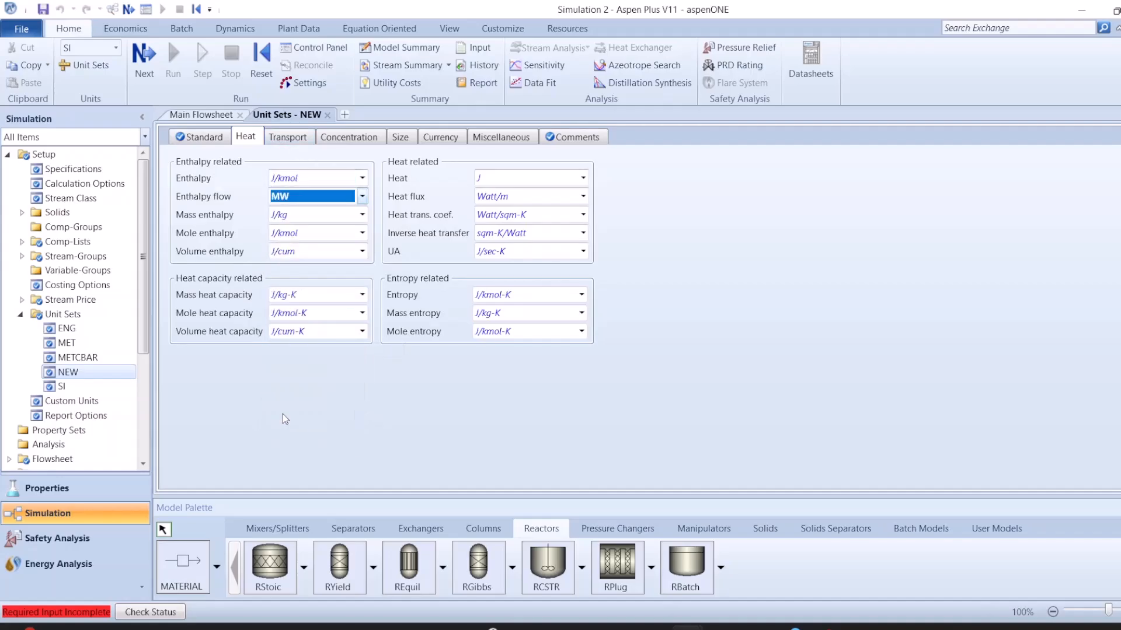
click(289, 140)
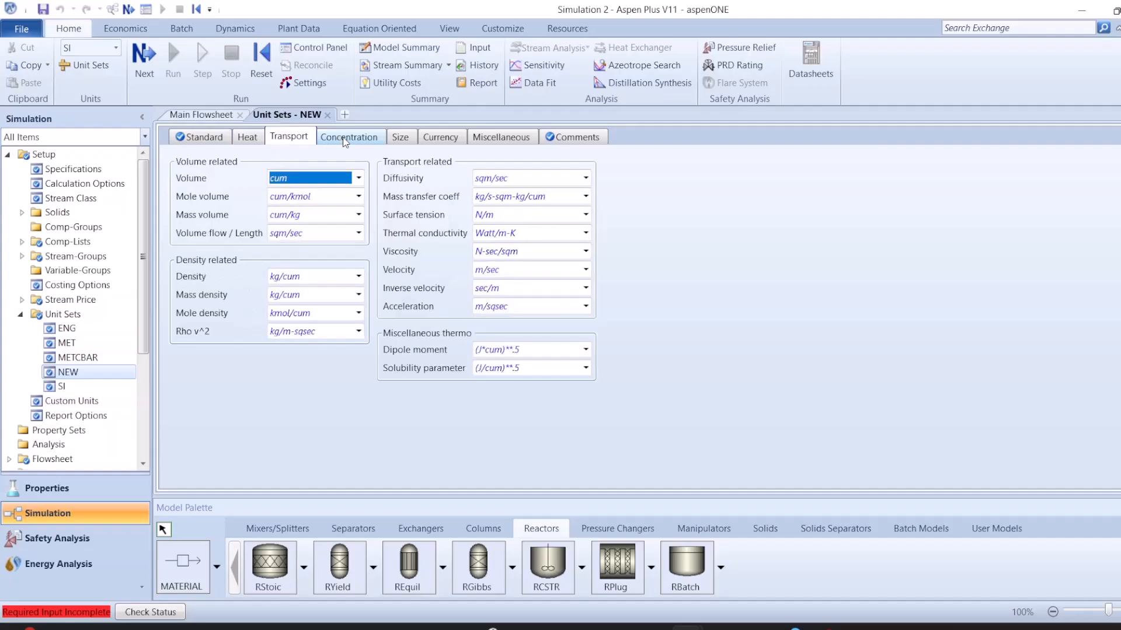
click(346, 139)
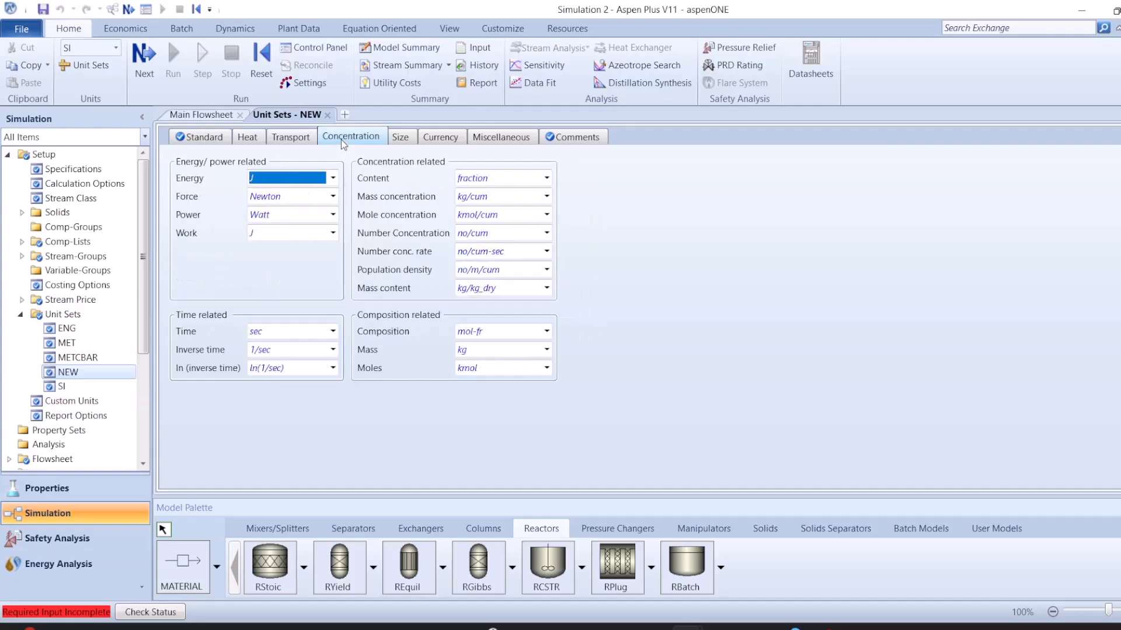
click(333, 216)
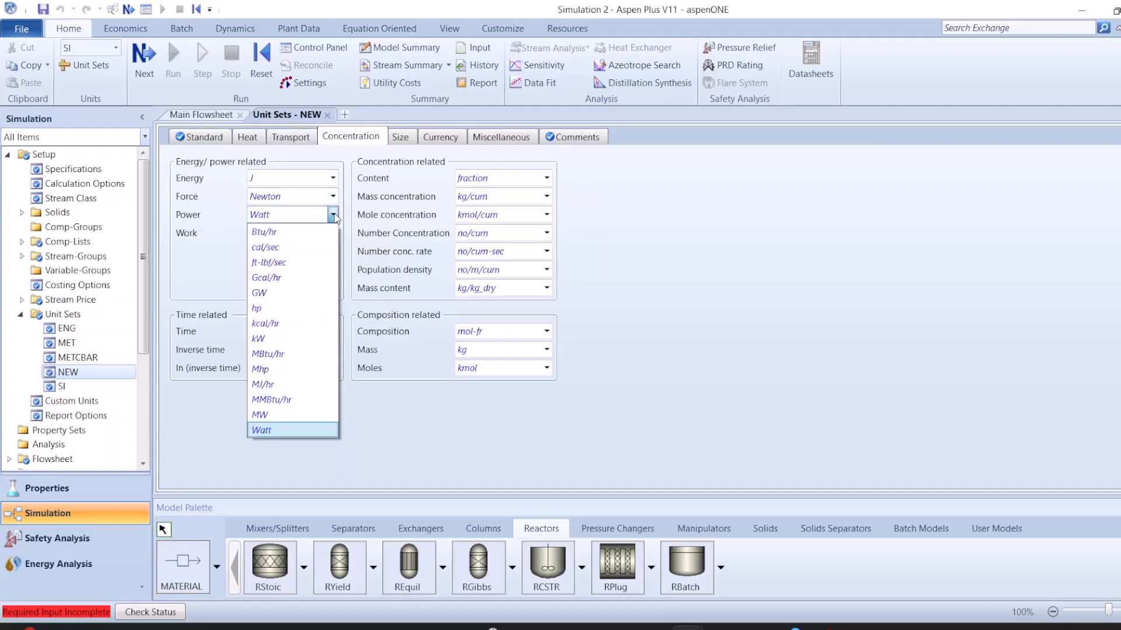
click(294, 415)
click(257, 138)
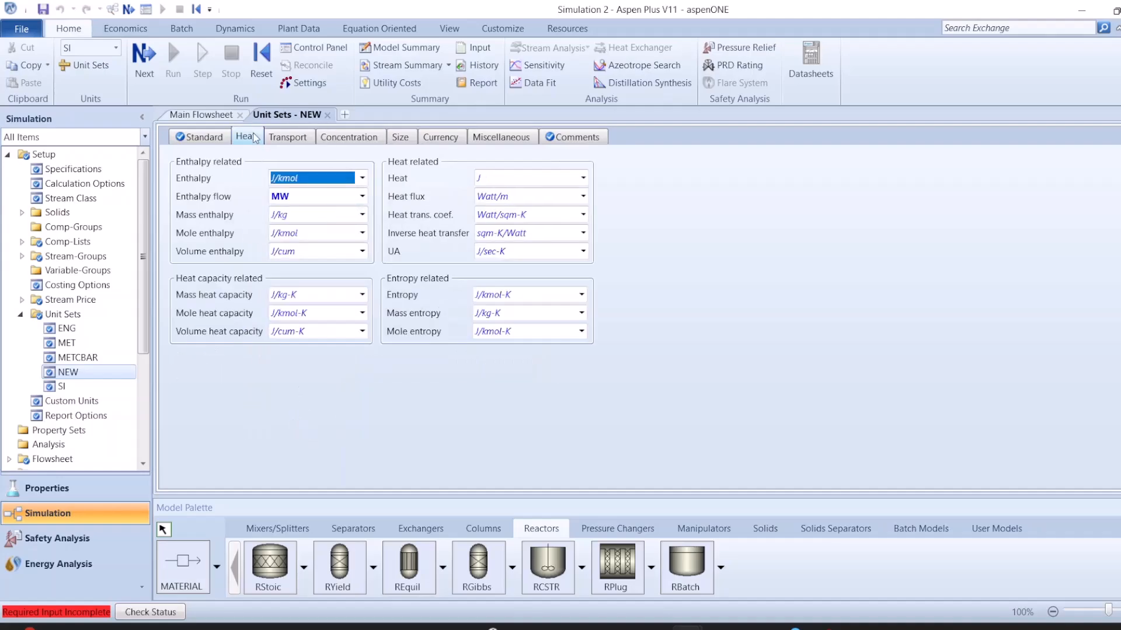
click(202, 139)
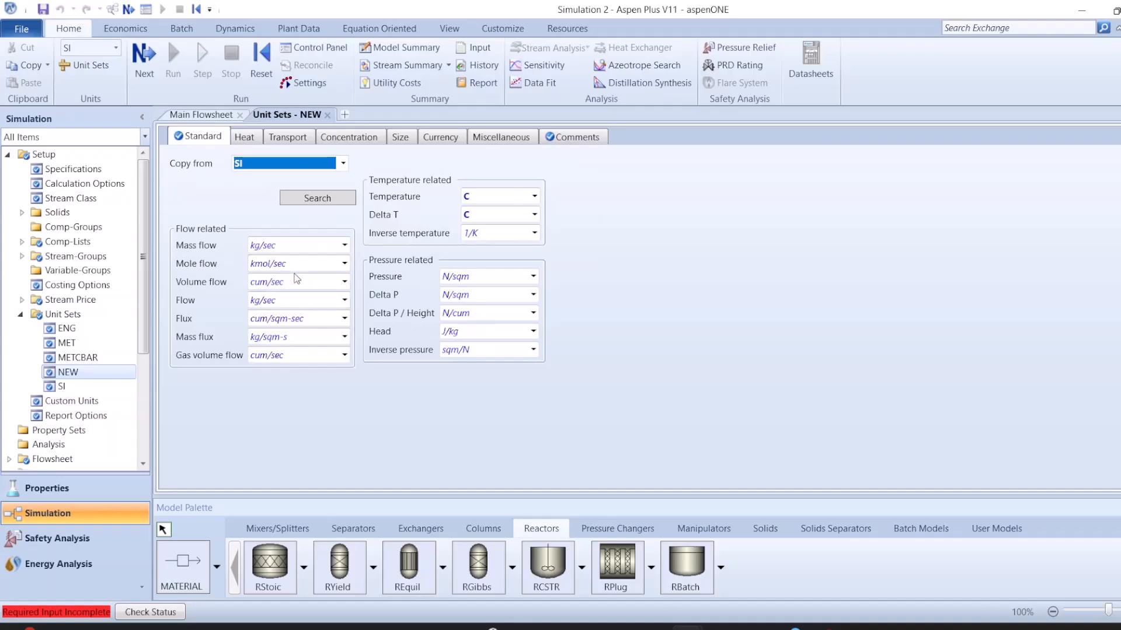
Step: Review the heat units of the NEW unit set and make NEW the active unit set for the simulation
click(245, 139)
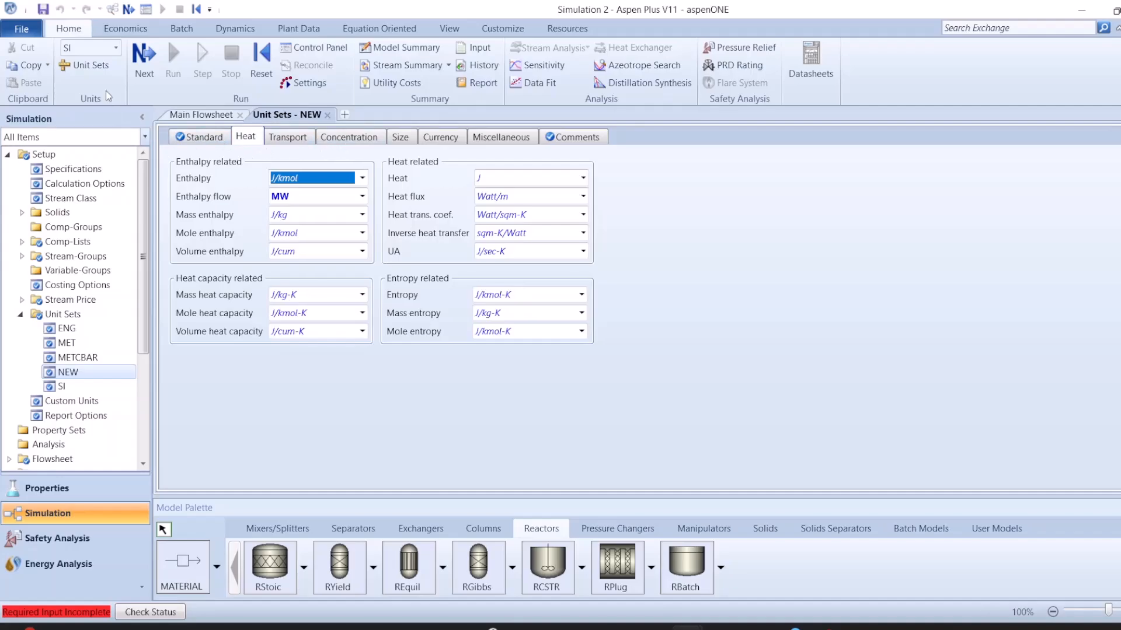
click(116, 48)
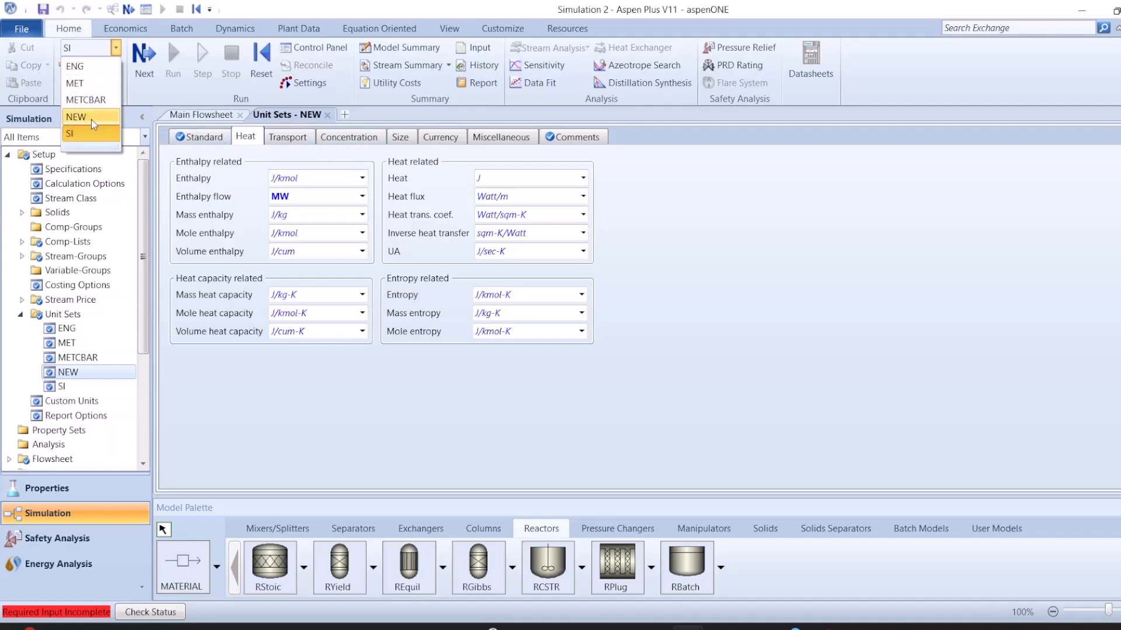
click(91, 118)
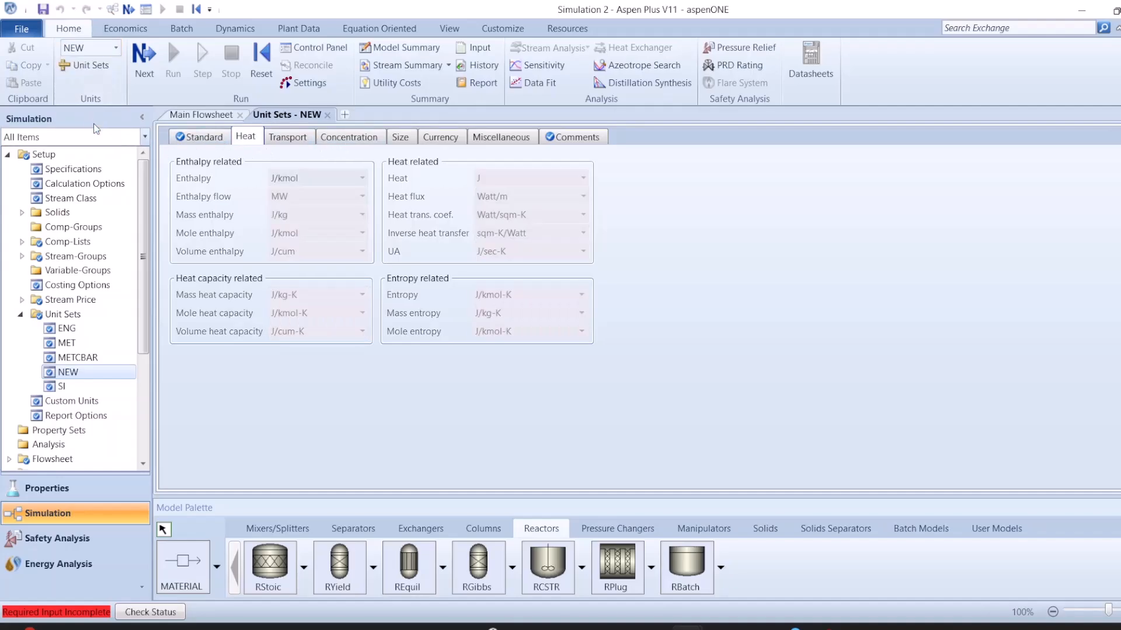
Step: Add the NC substream to the CONVEN stream class in the simulation setup
click(61, 198)
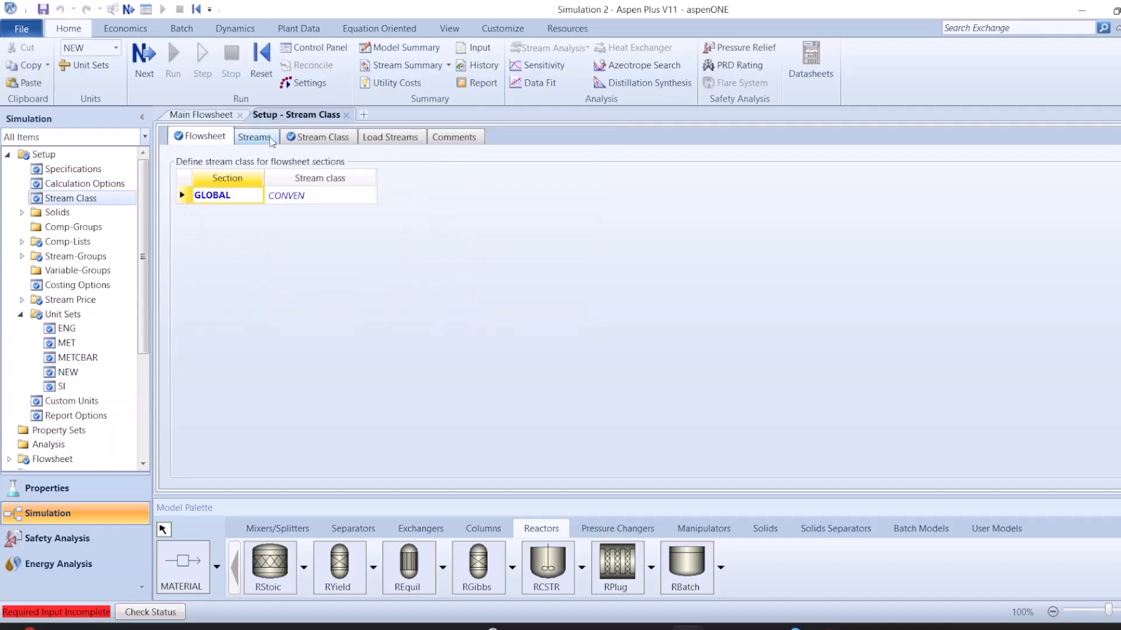
click(310, 140)
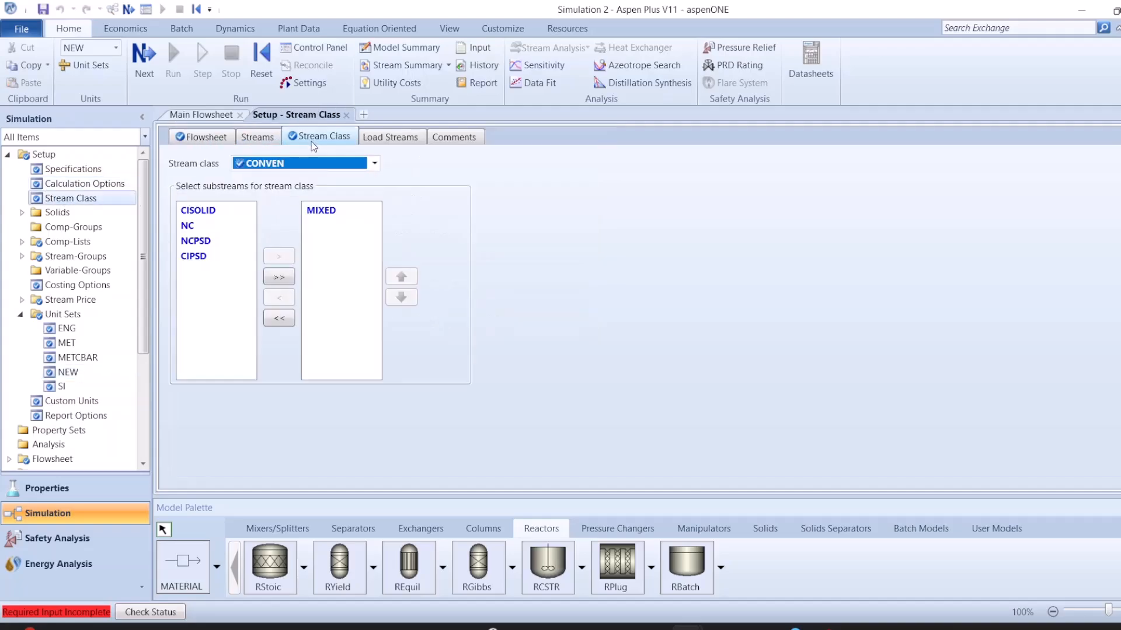
click(189, 226)
click(279, 257)
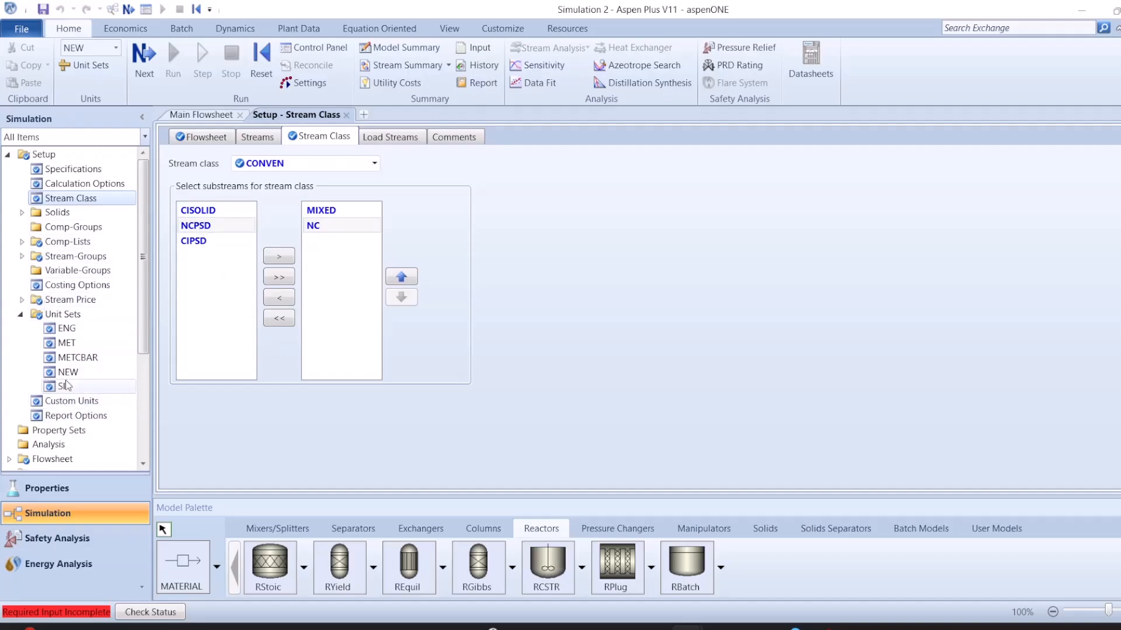
Step: Open the BIOMASS feed stream from the flowsheet and set its NC solid temperature to 25 C and pressure to 100000 N/sqm
scroll(66, 386, down, 3)
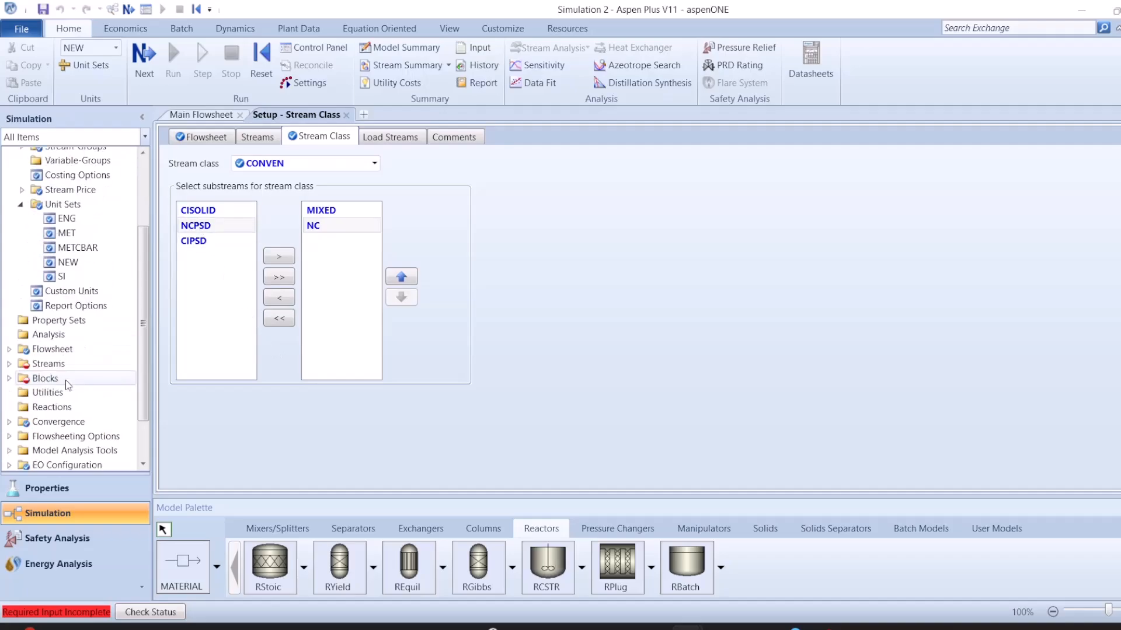
click(205, 114)
click(277, 217)
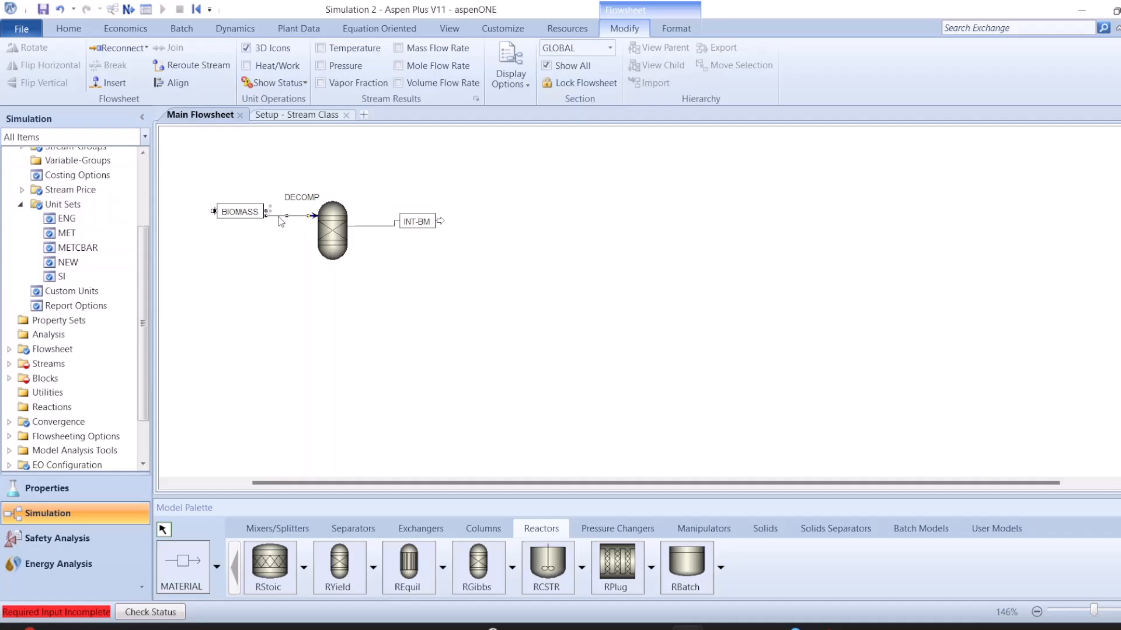
double_click(282, 218)
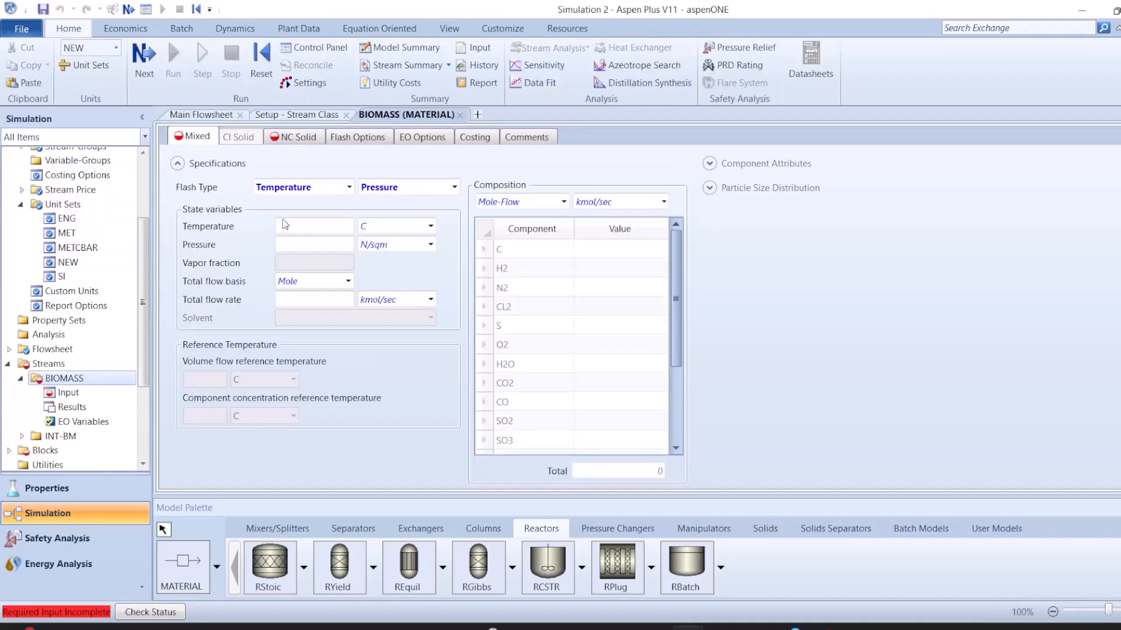
click(271, 140)
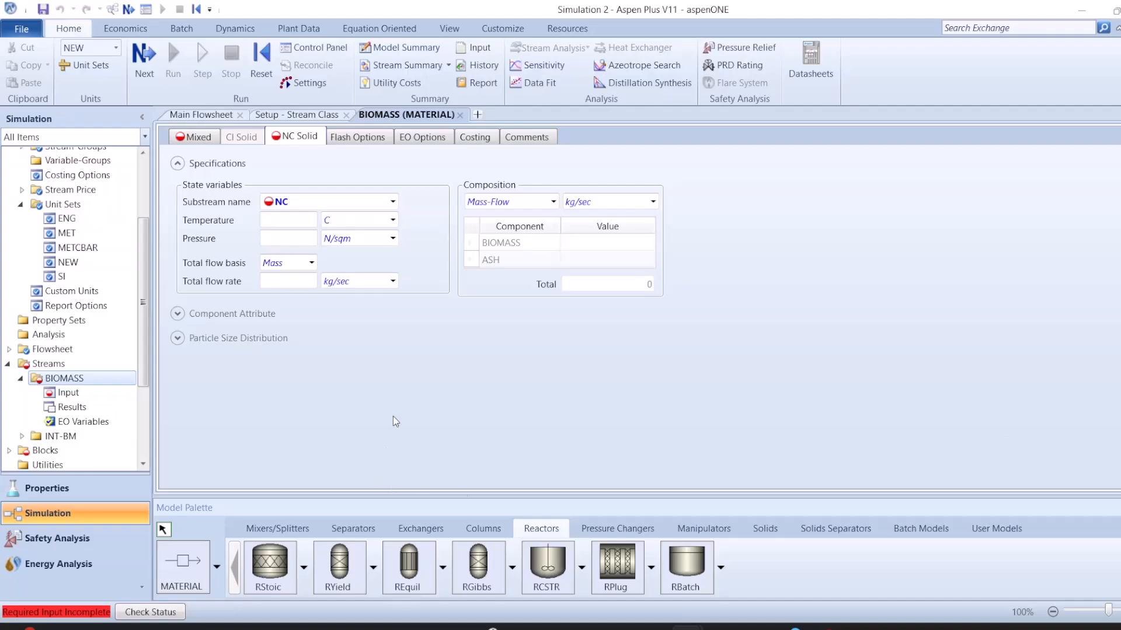
click(281, 218)
text(25)
key(Return)
click(297, 238)
text(100000)
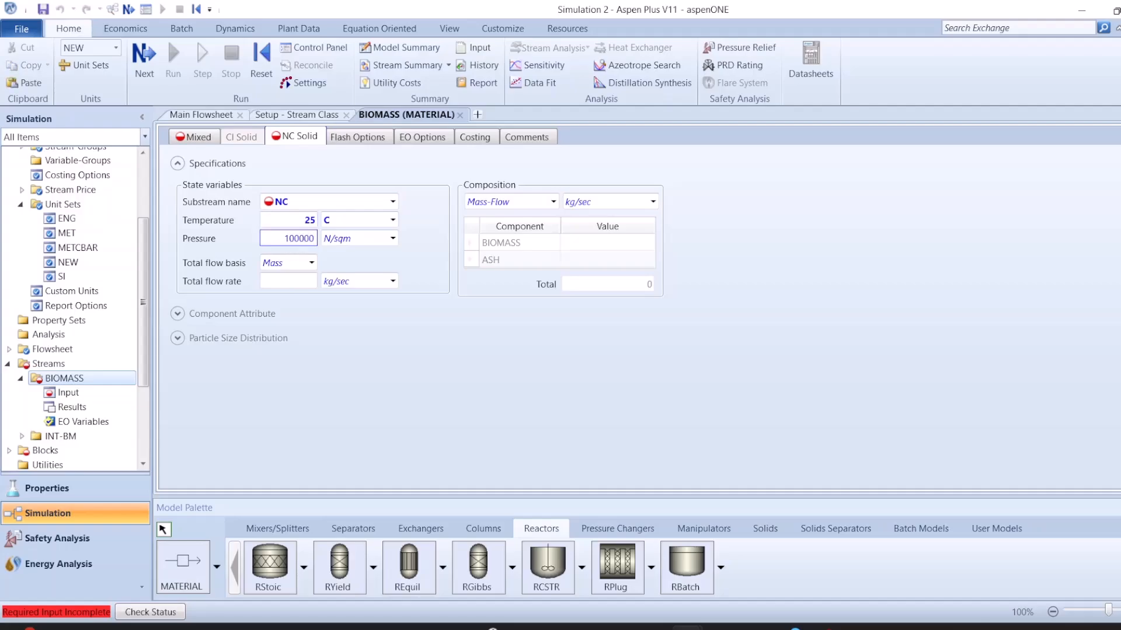
Step: Set the NC substream's total mass flow rate to 15 kg/sec and its composition to a BIOMASS Mass-Frac of 1
click(296, 280)
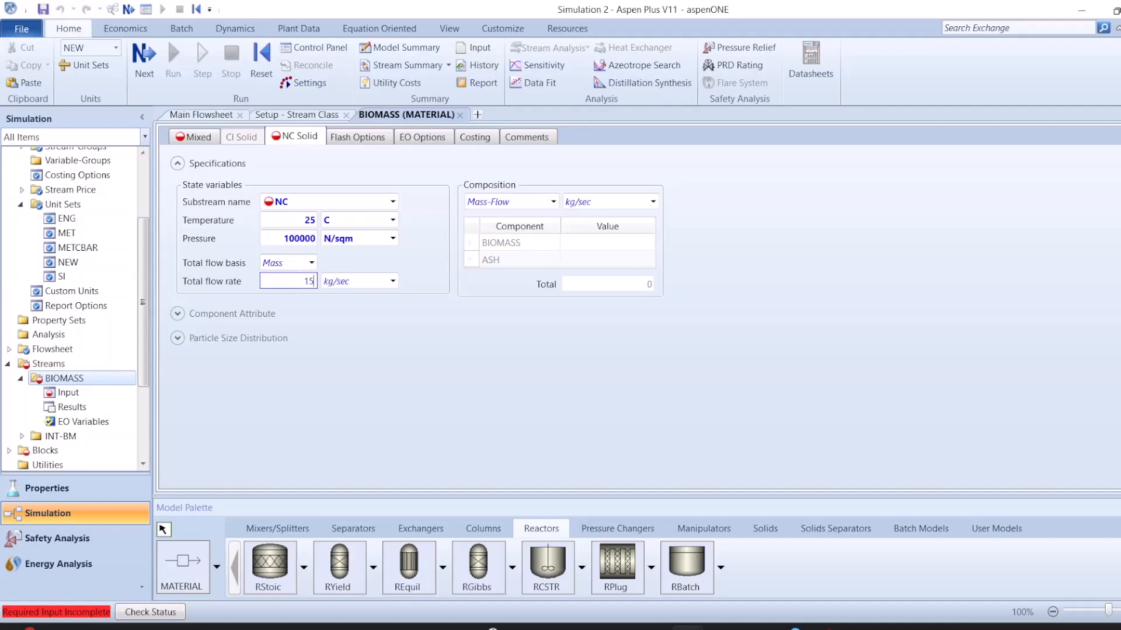
text(15)
key(Return)
click(553, 202)
click(523, 240)
click(591, 244)
text(1)
key(Return)
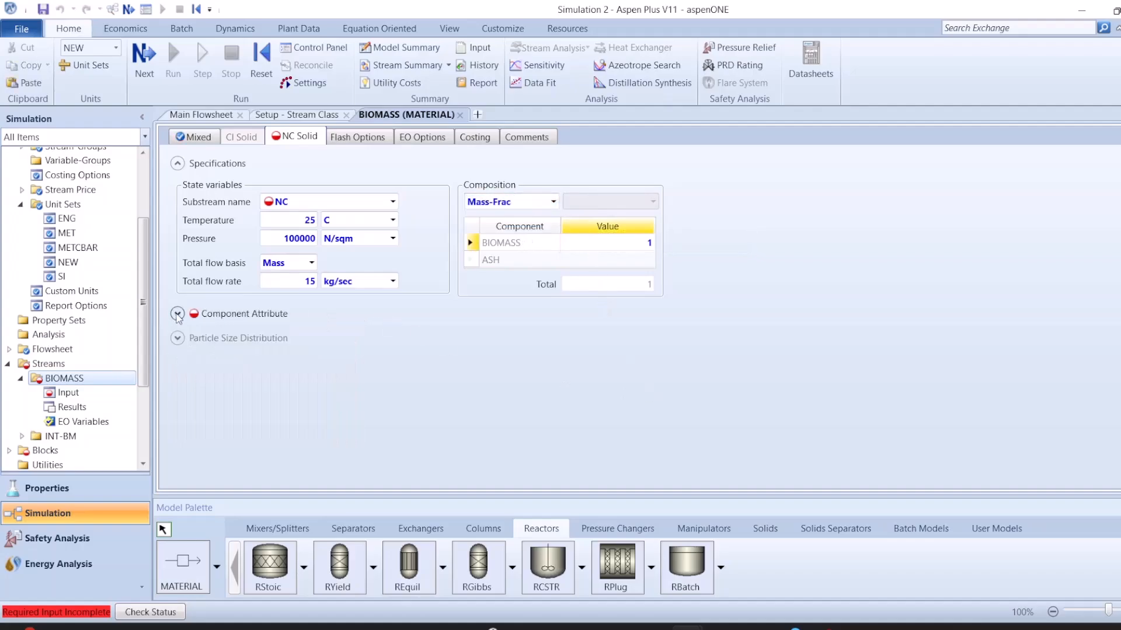
Step: Enter BIOMASS's ULTANAL attributes: ash 15, carbon 52.9, hydrogen 7.3, nitrogen 1.3, chlorine 0.5, sulfur 1.1 and oxygen 21.9
click(177, 314)
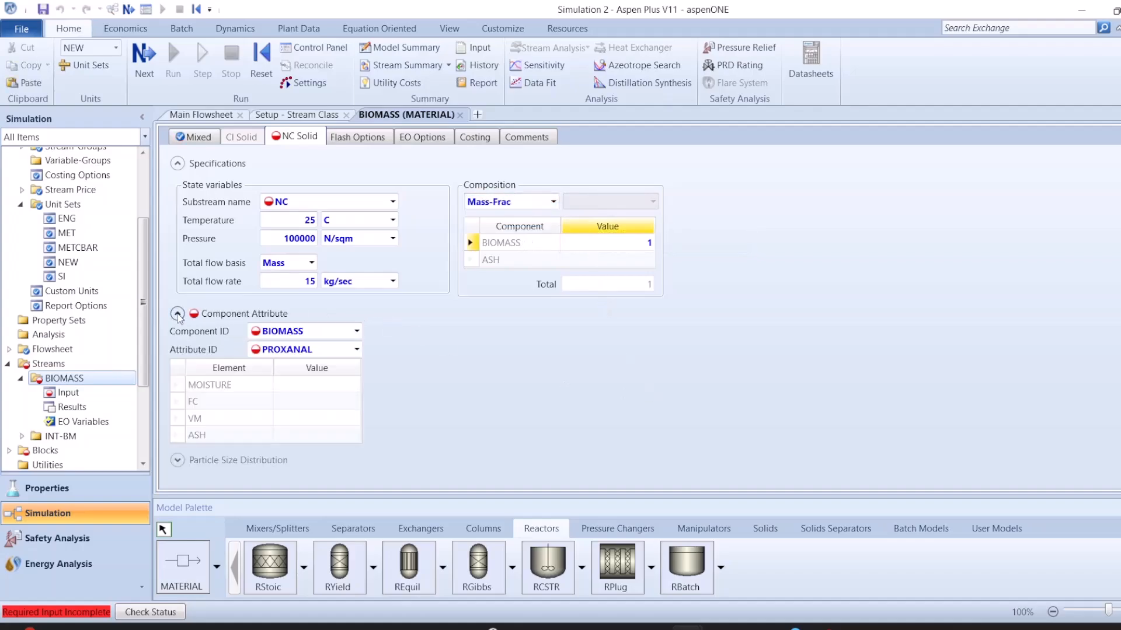
click(357, 350)
click(353, 378)
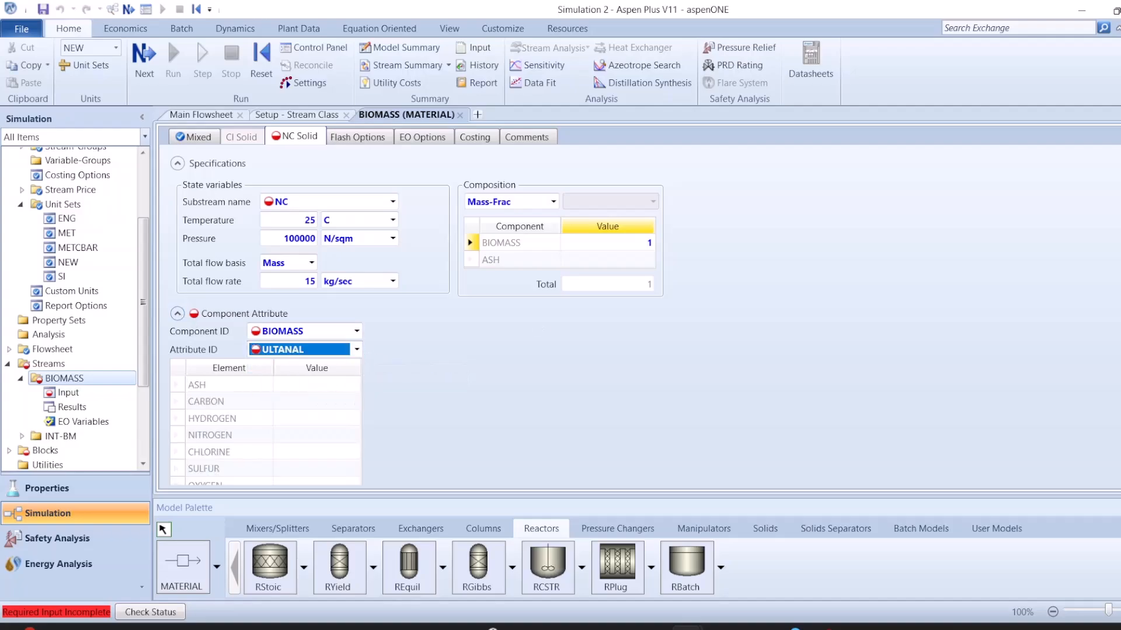
key(alt+Tab)
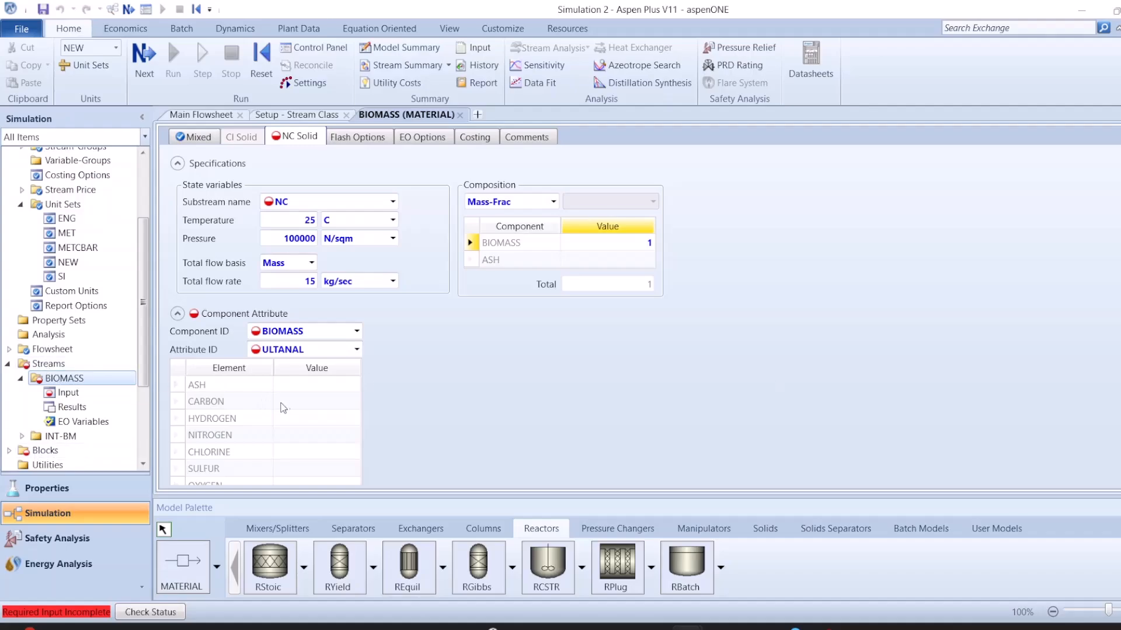
click(289, 390)
text(15 52.9 7.3 1.3 0.5 1.1 21.9)
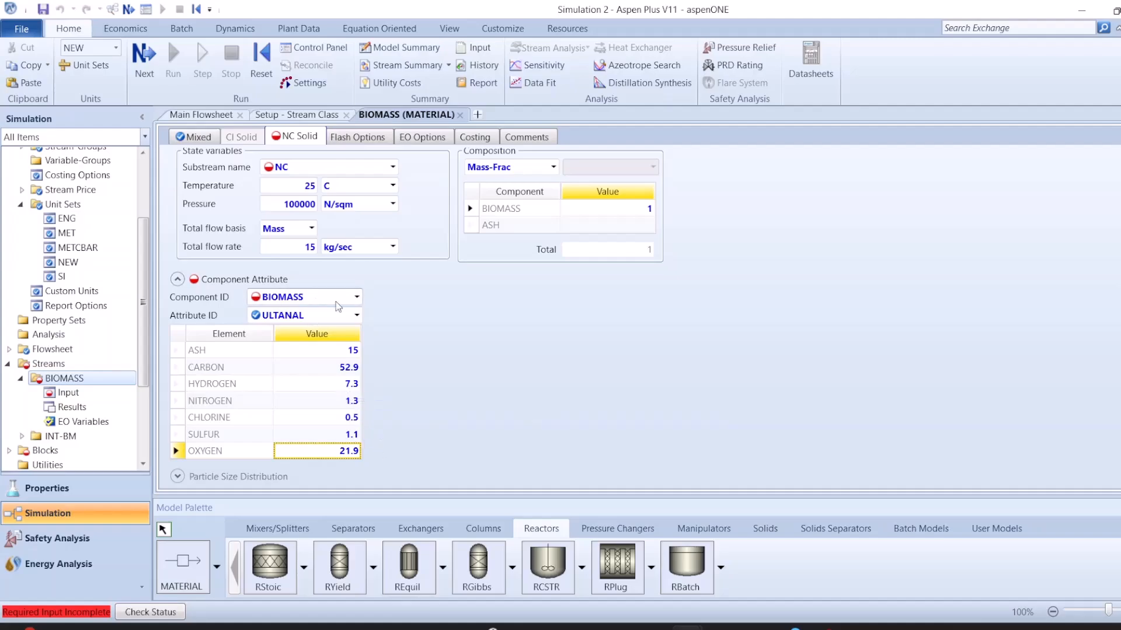
Step: Enter the PROXANAL attributes for the BIOMASS component: moisture 10, FC 45, VM 40 and ash 15
click(356, 315)
click(286, 328)
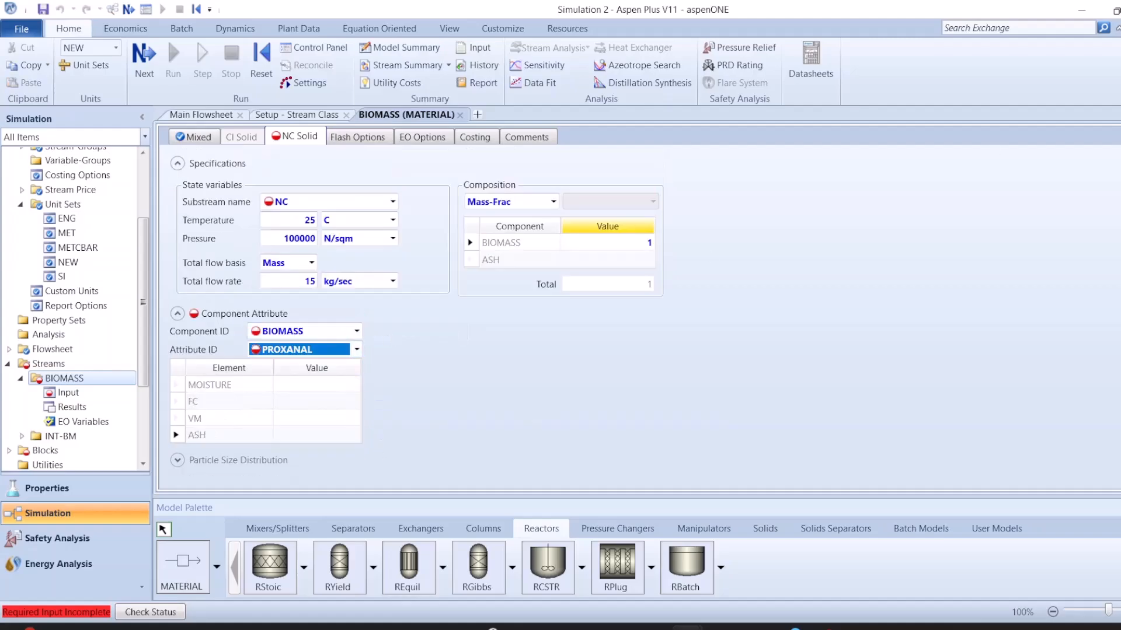
key(alt+Tab)
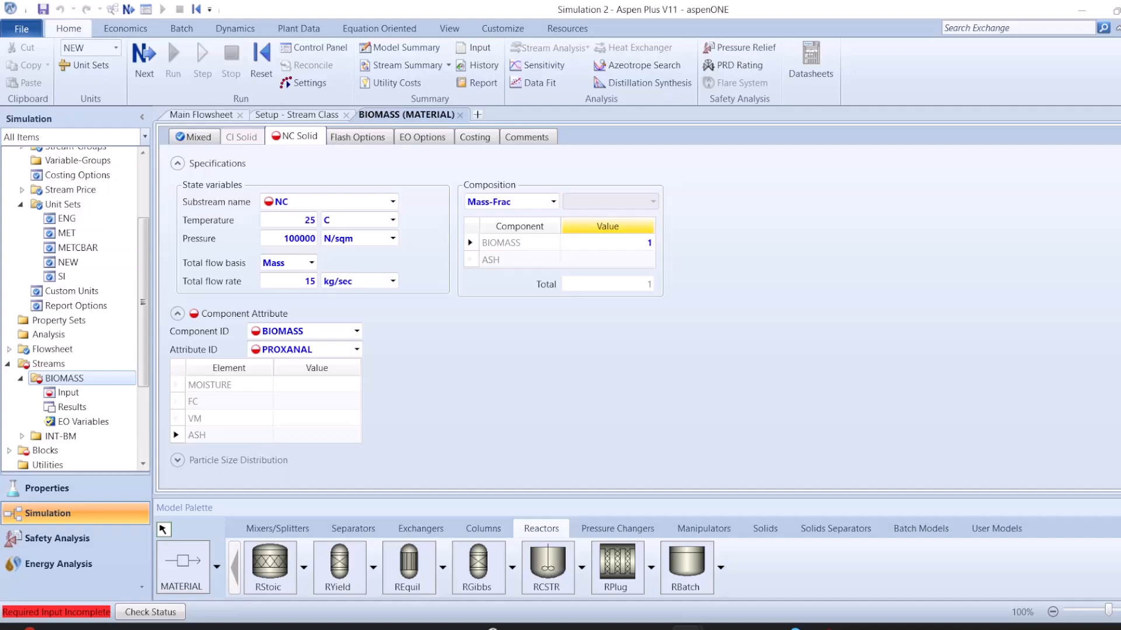
click(286, 383)
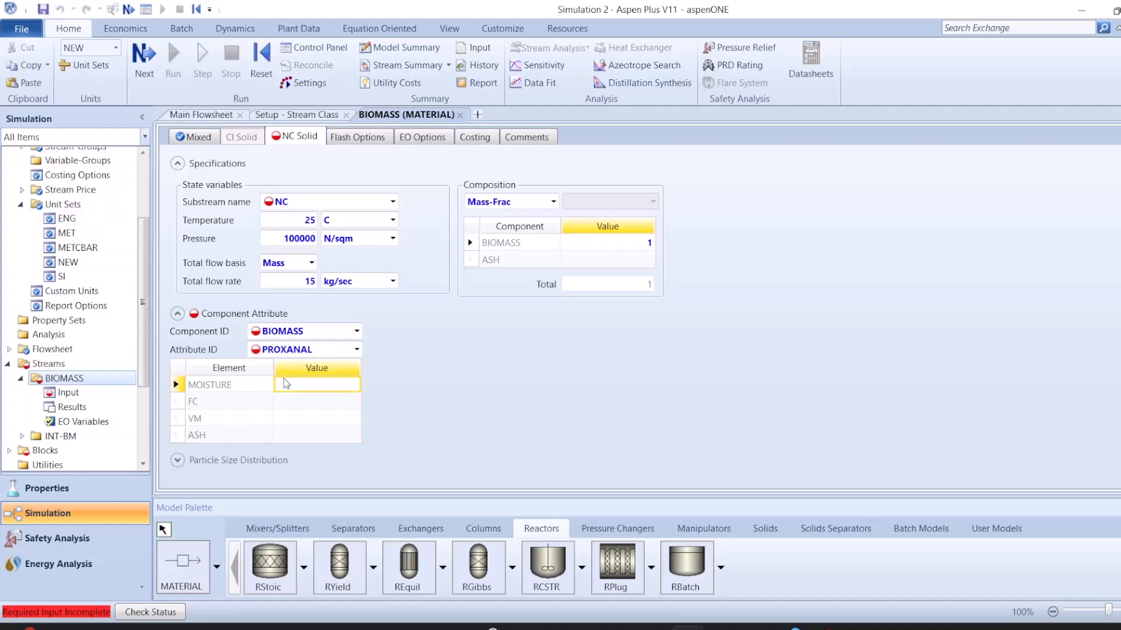
text(40 45 40 15)
text(10)
key(Return)
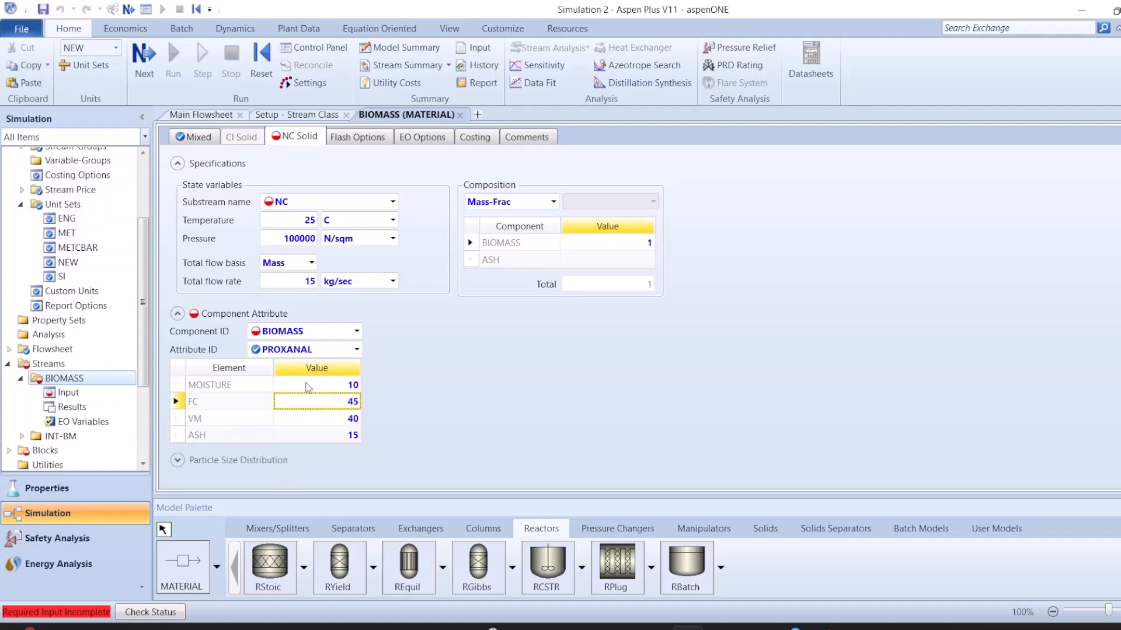
Step: Enter the SULFANAL attributes for the BIOMASS component: pyritic 0.135, sulfate 0.03 and organic 0.135
click(356, 349)
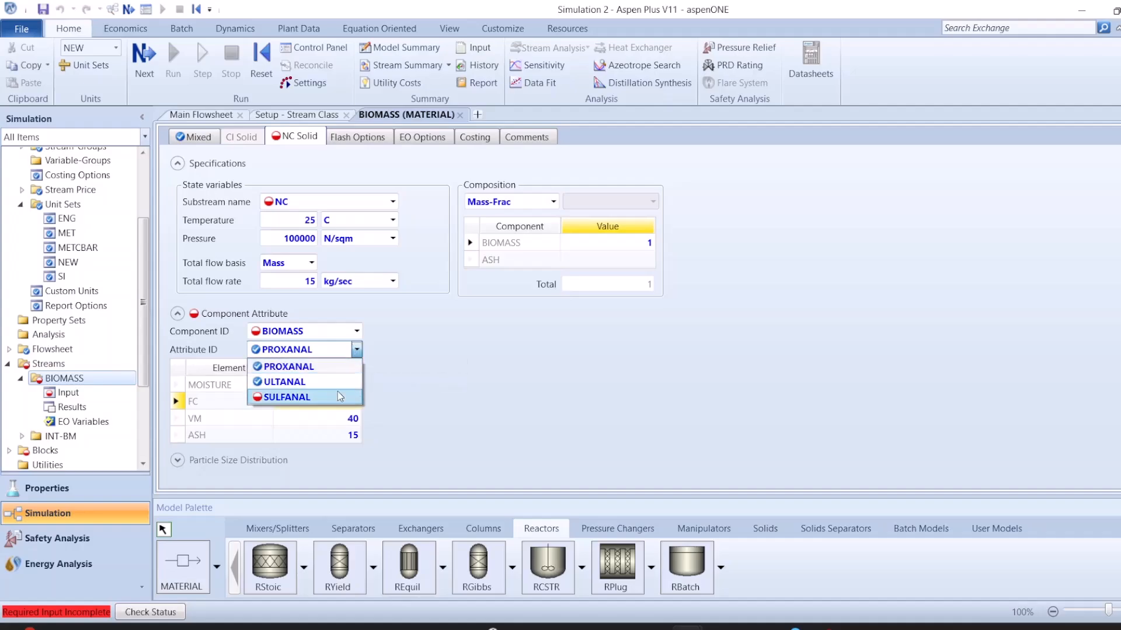
click(337, 395)
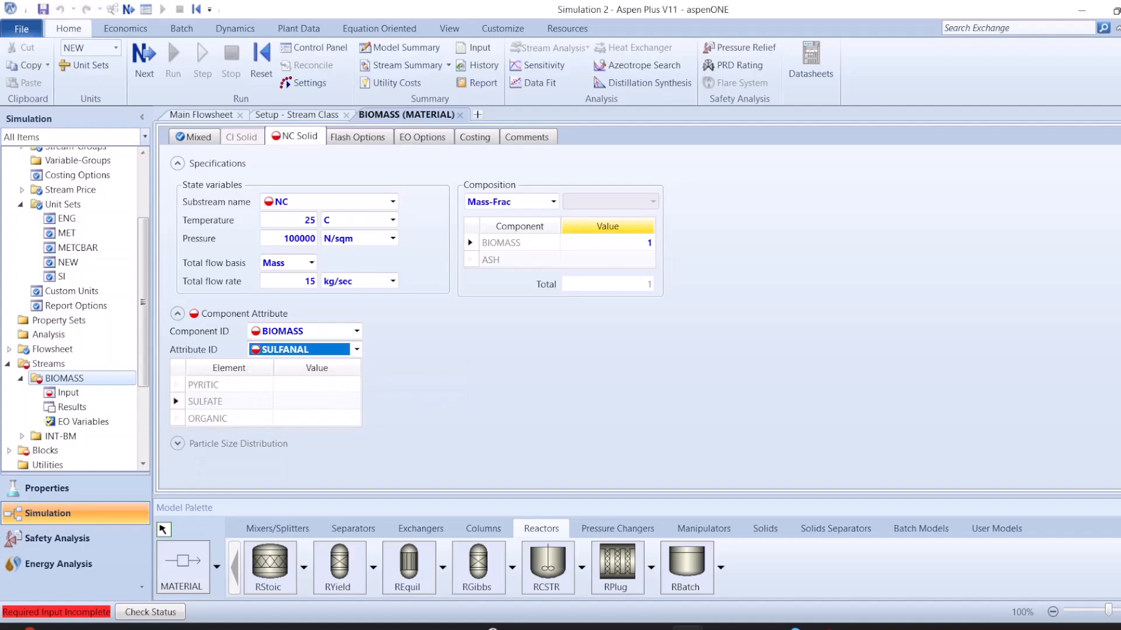
key(alt+Tab)
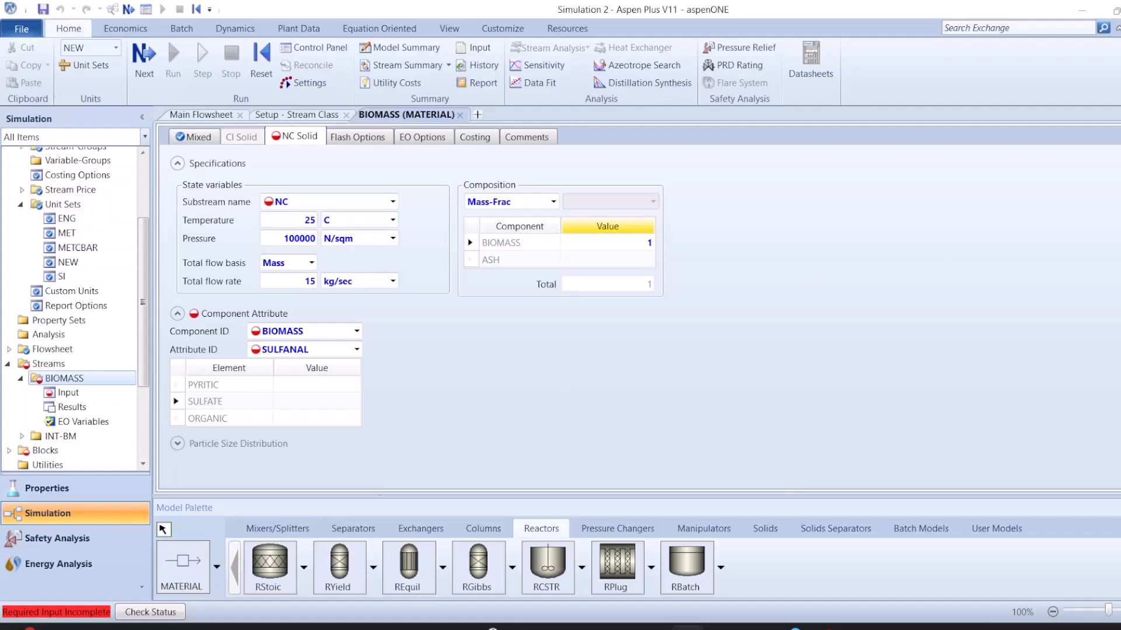
click(321, 401)
click(325, 391)
text(0.135 0.03 0.135)
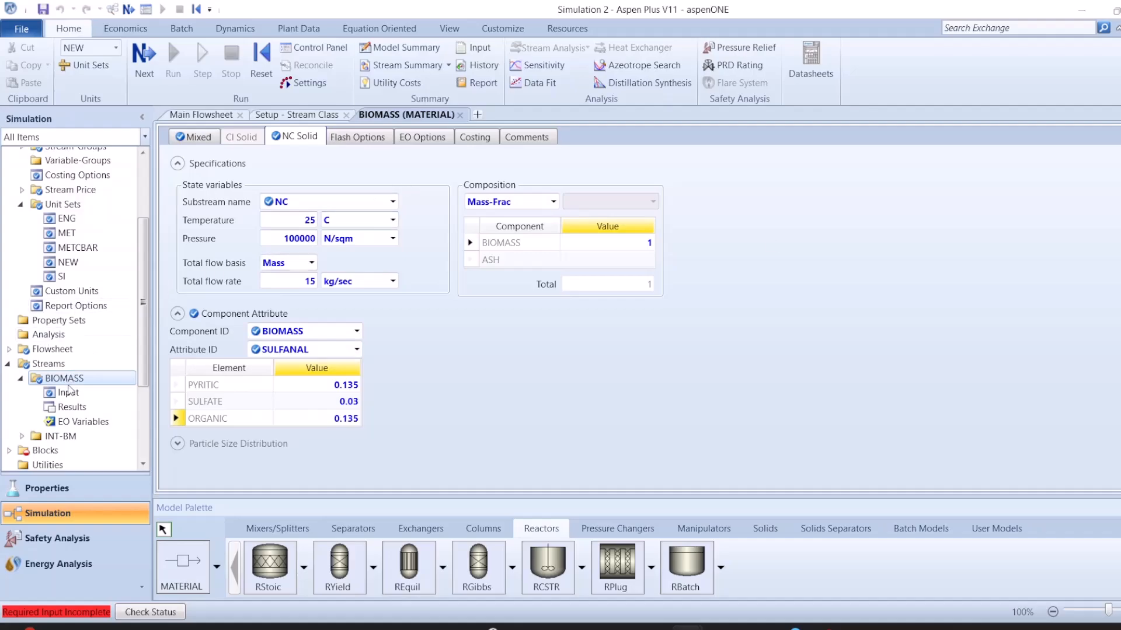
Step: Open the DECOMP reactor block from the flowsheet and set its temperature to 25 C and pressure to 0 N/sqm
scroll(73, 396, down, 2)
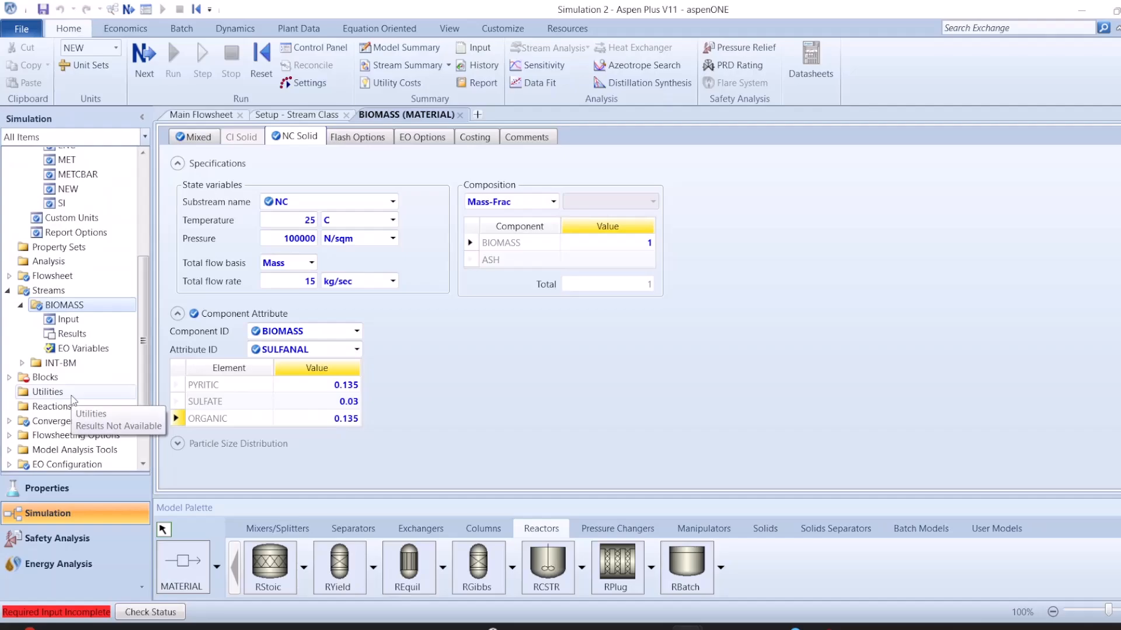
click(209, 115)
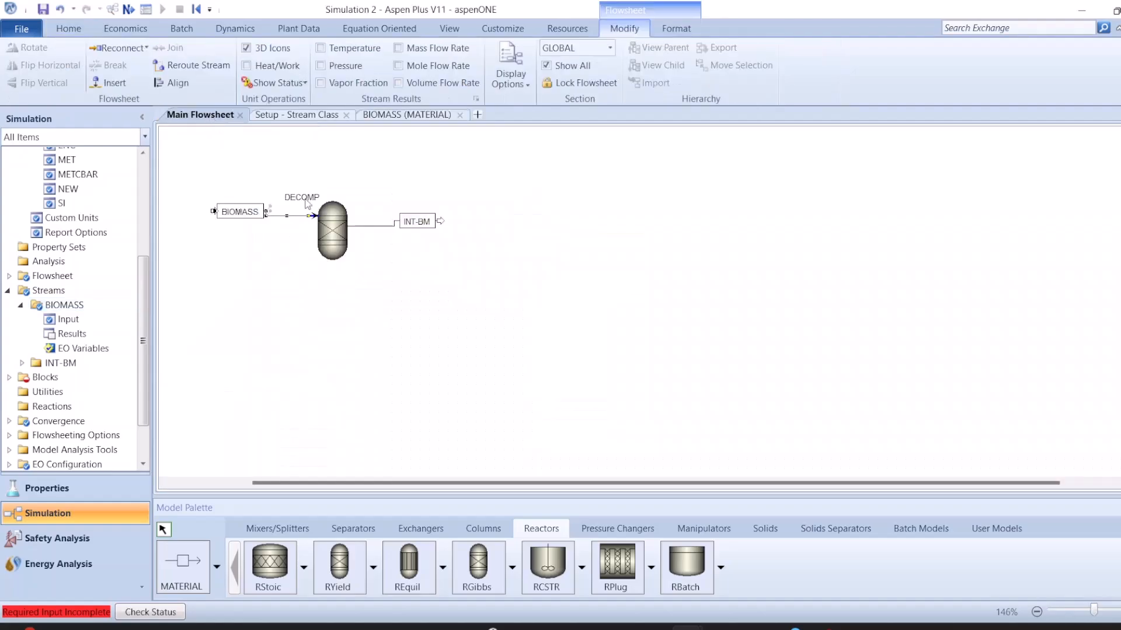
click(331, 237)
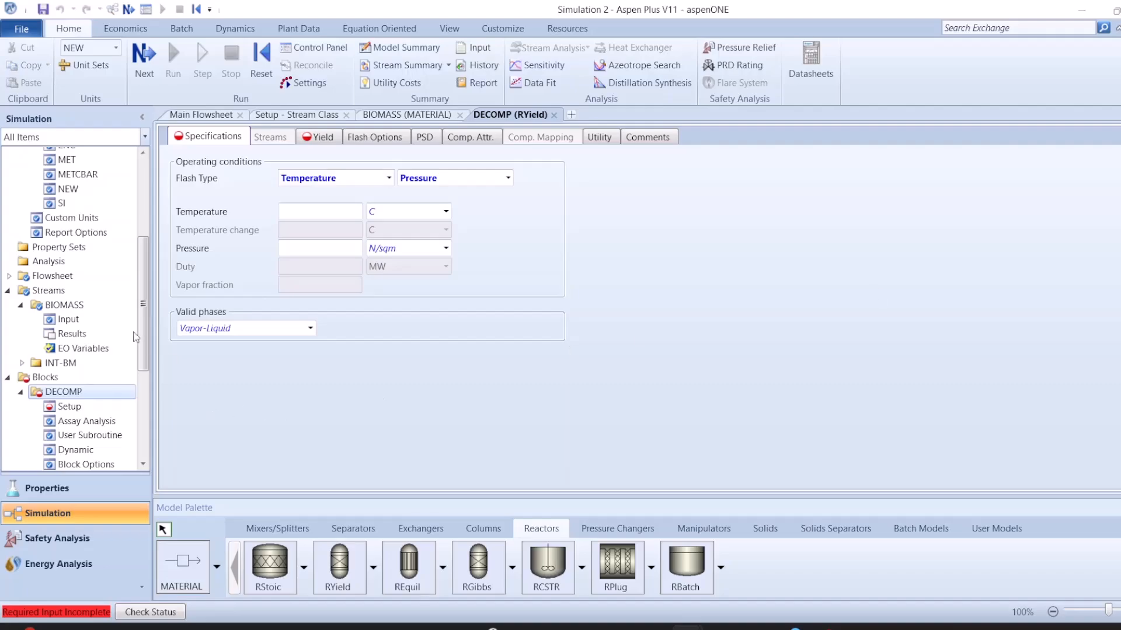
click(300, 209)
text(25)
key(Tab)
key(Tab)
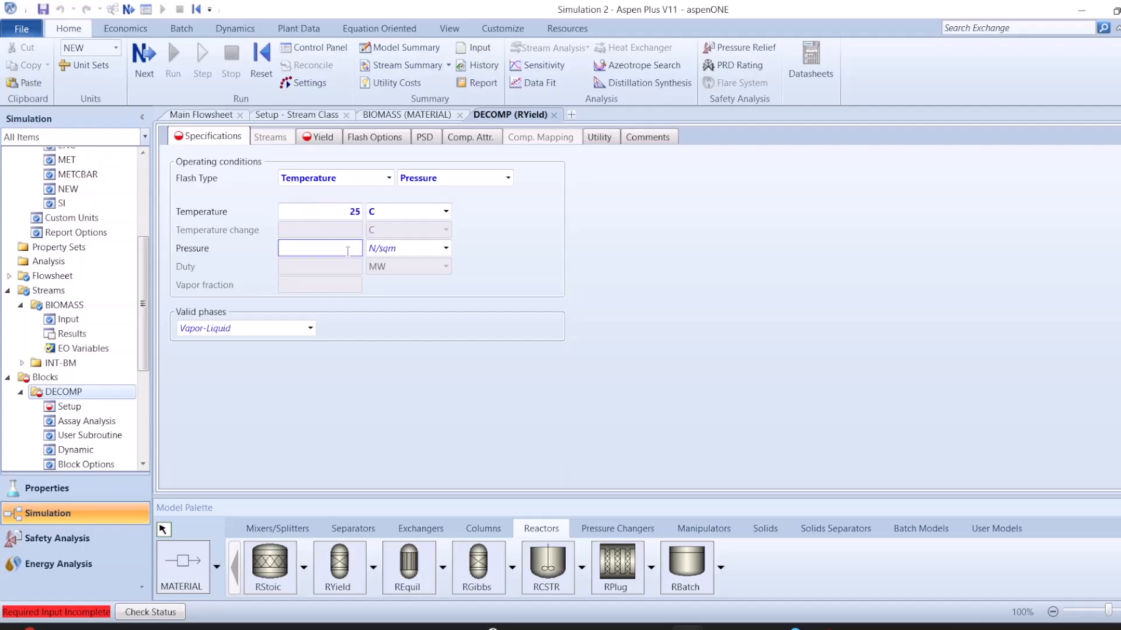
click(526, 366)
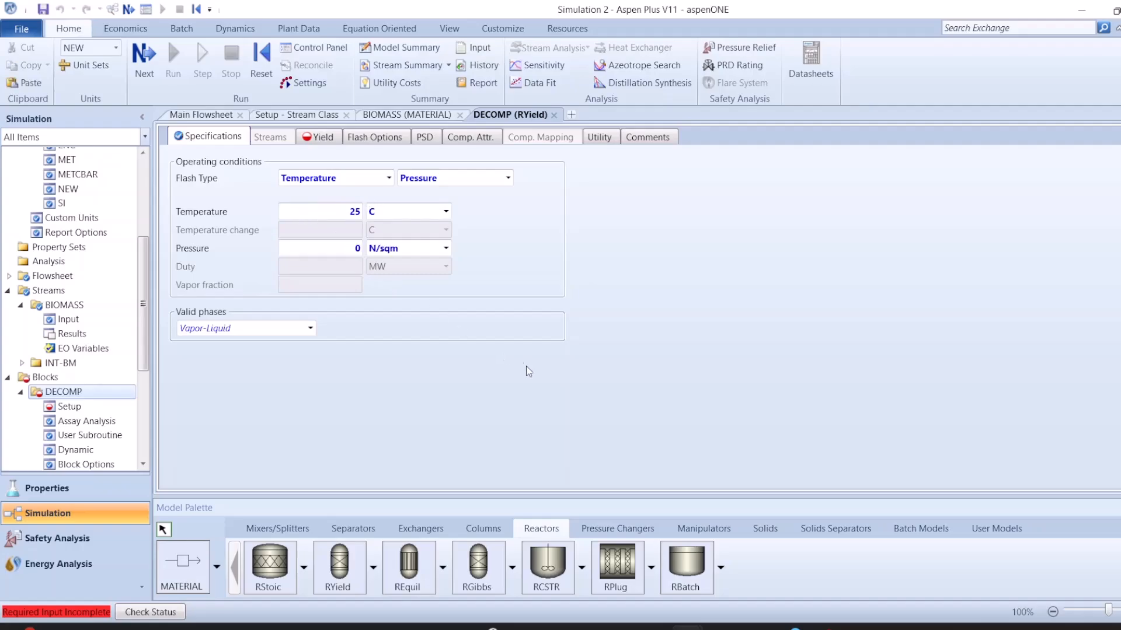
Step: Start the DECOMP reactor's component yields list with the components ASH, C, H2 and N2
click(320, 140)
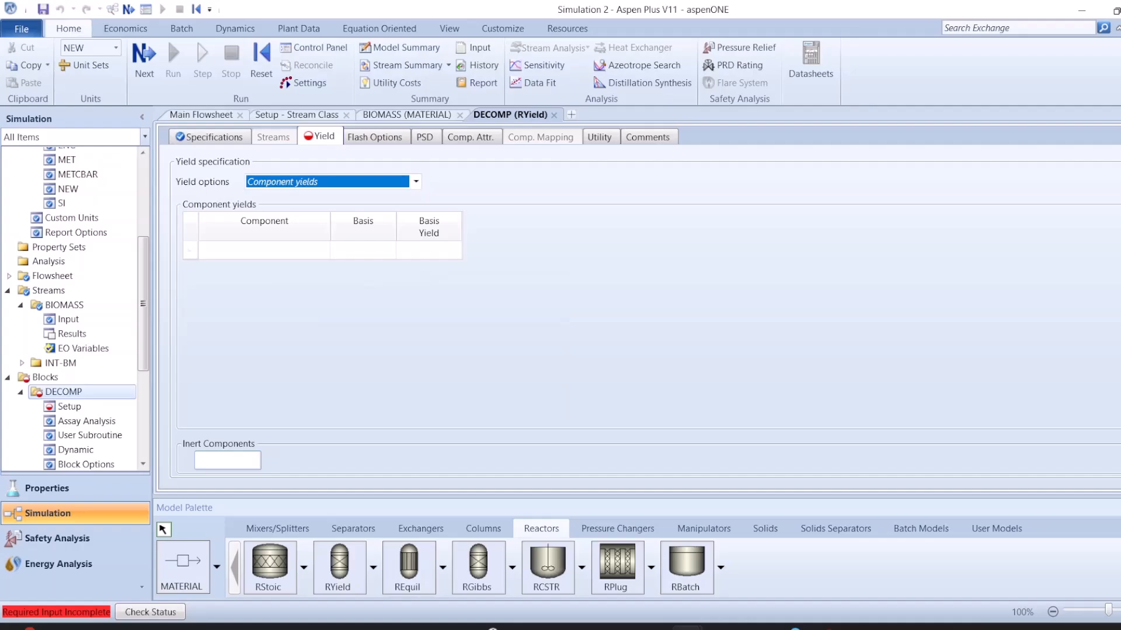
key(alt+Tab)
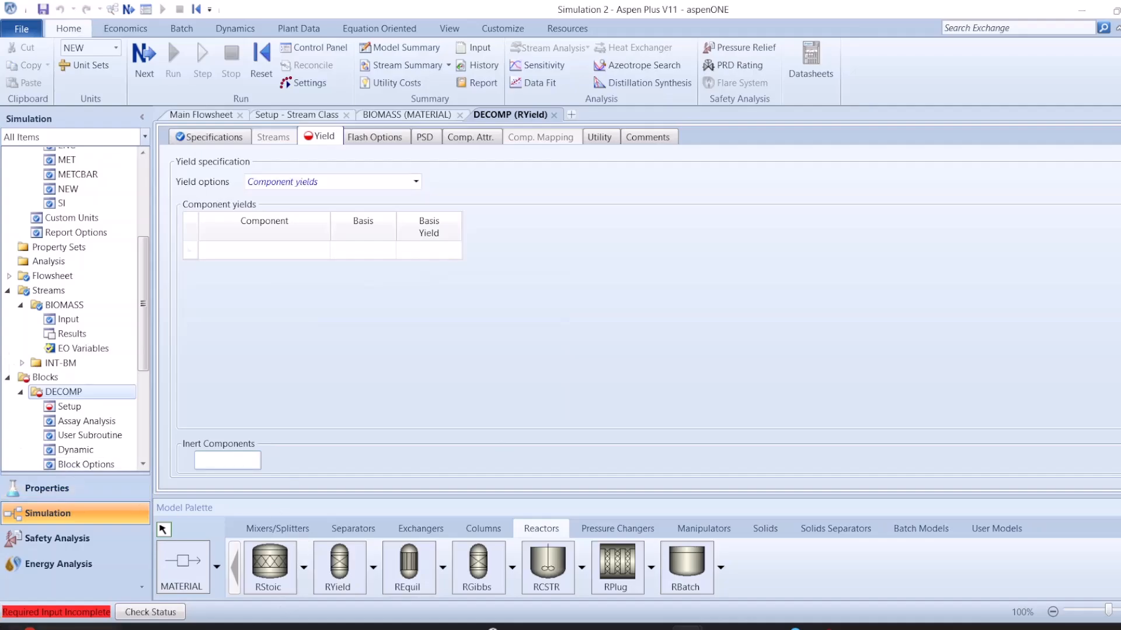
click(324, 250)
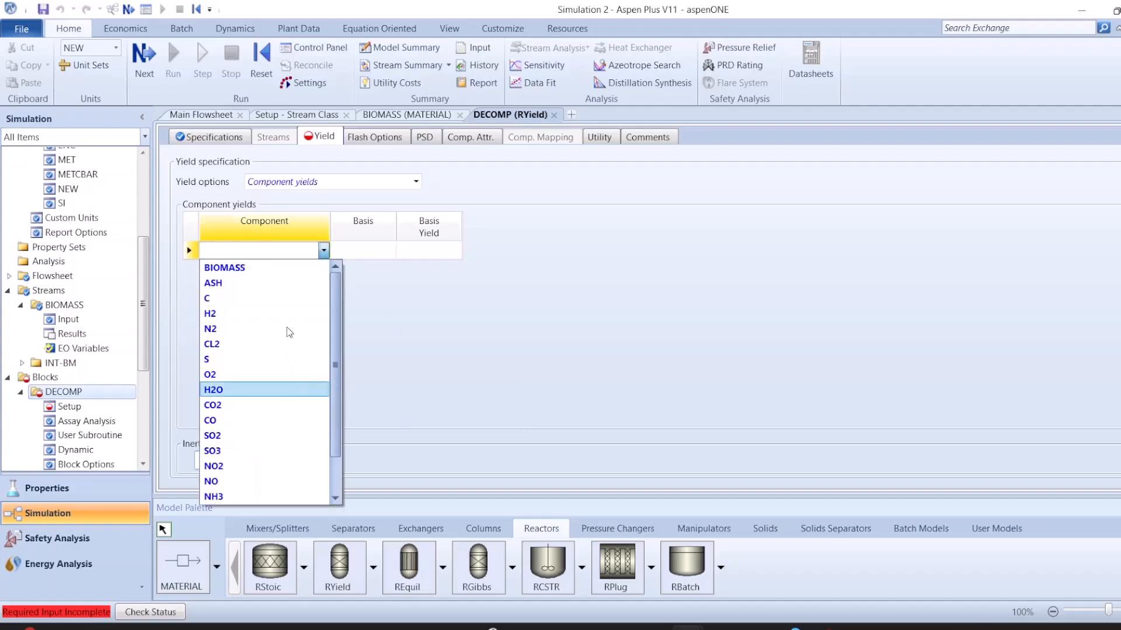
click(274, 285)
click(324, 268)
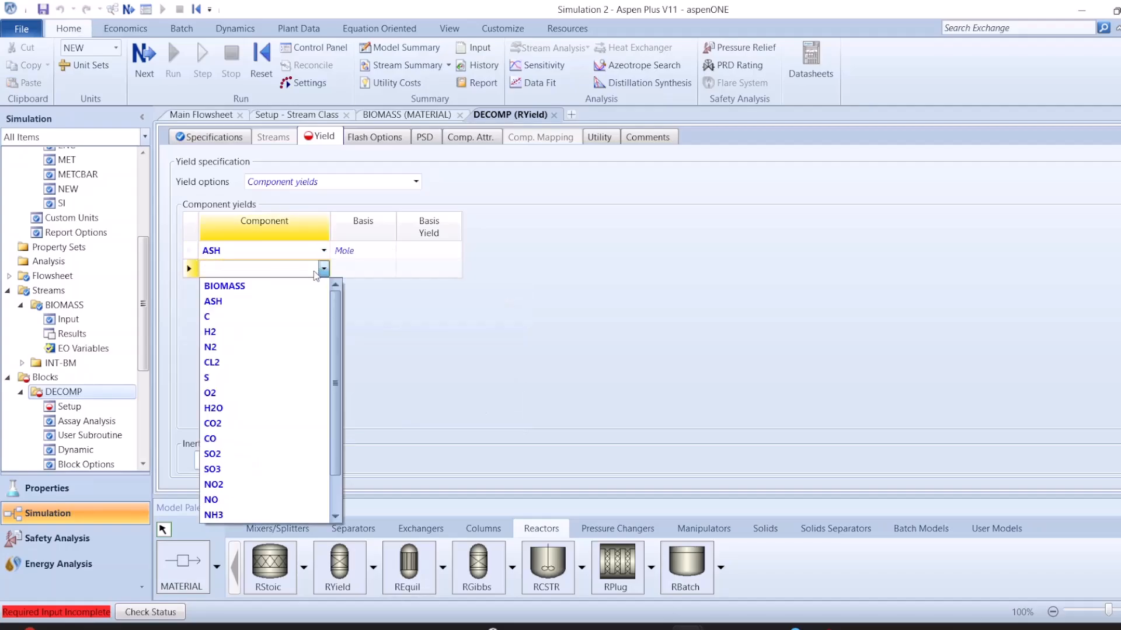
click(283, 320)
click(323, 287)
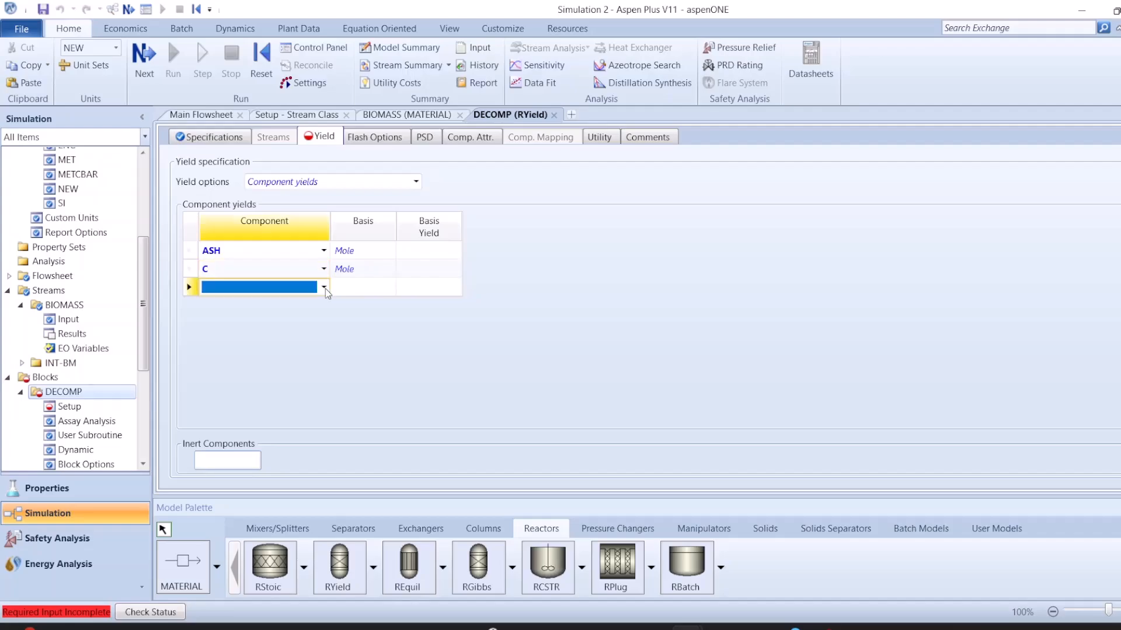
click(273, 351)
click(324, 305)
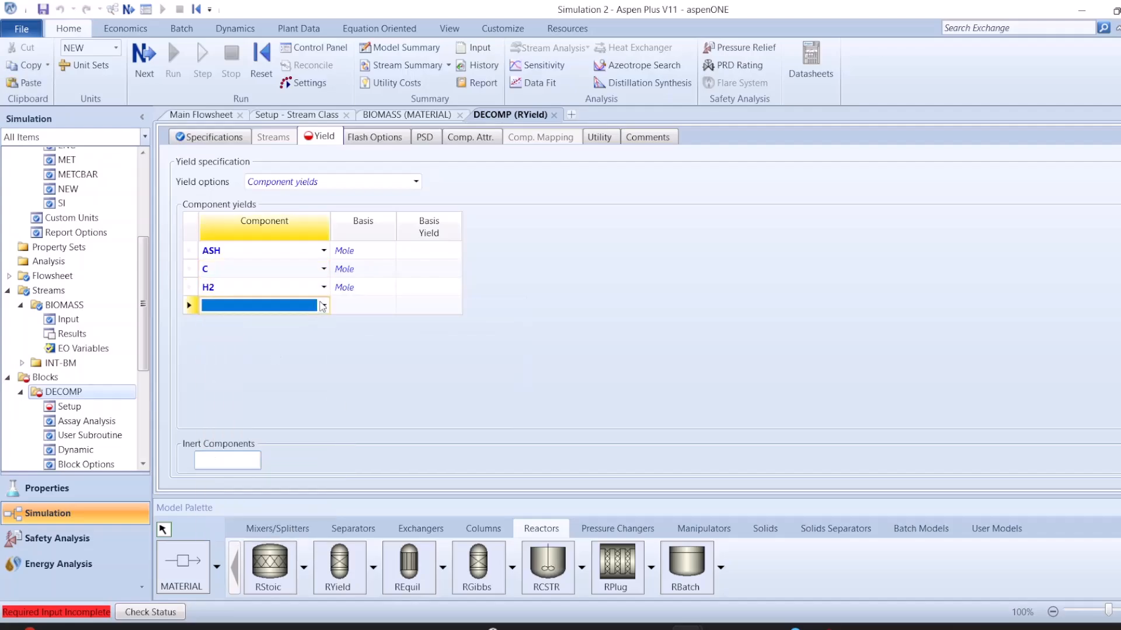
click(277, 383)
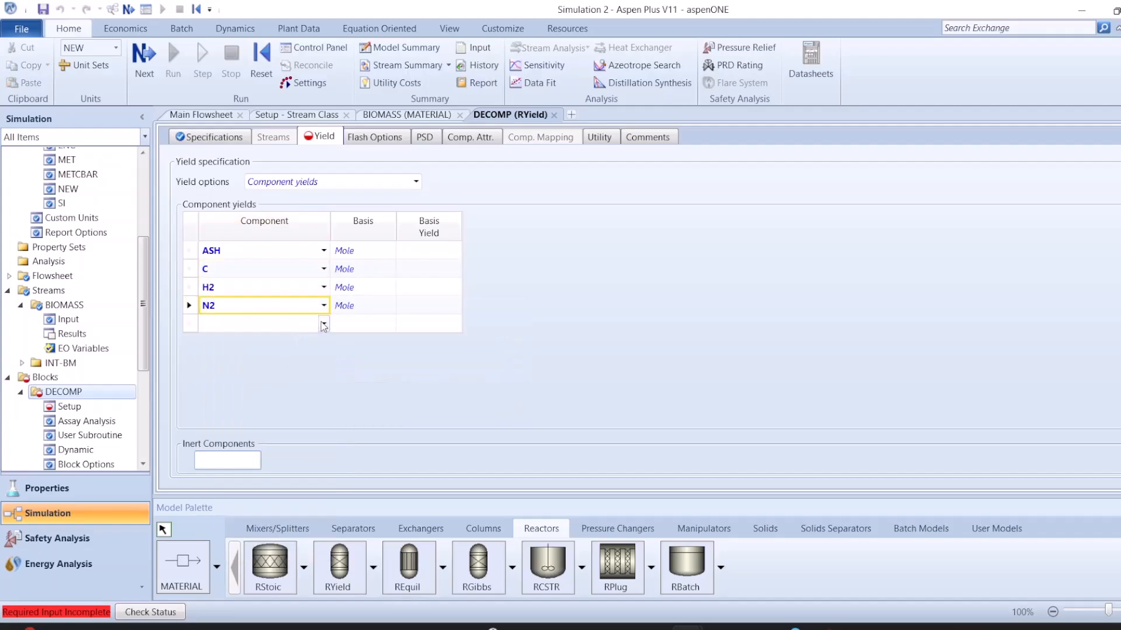
Step: Add CL2, S, O2 and H2O to DECOMP's component yields
click(324, 323)
click(244, 418)
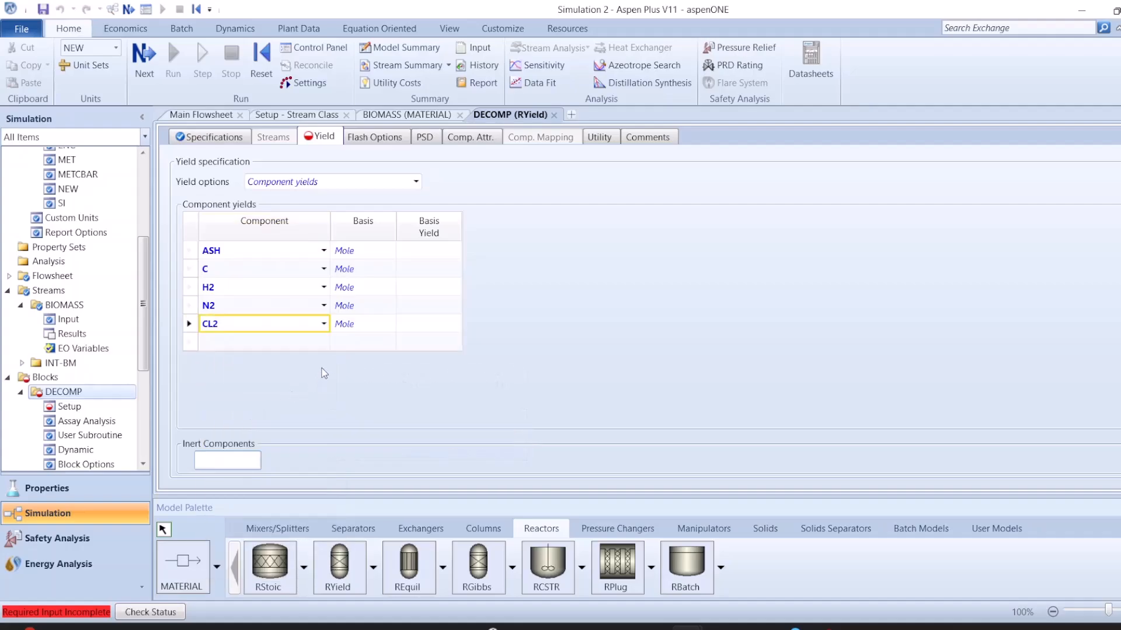
click(324, 342)
click(272, 451)
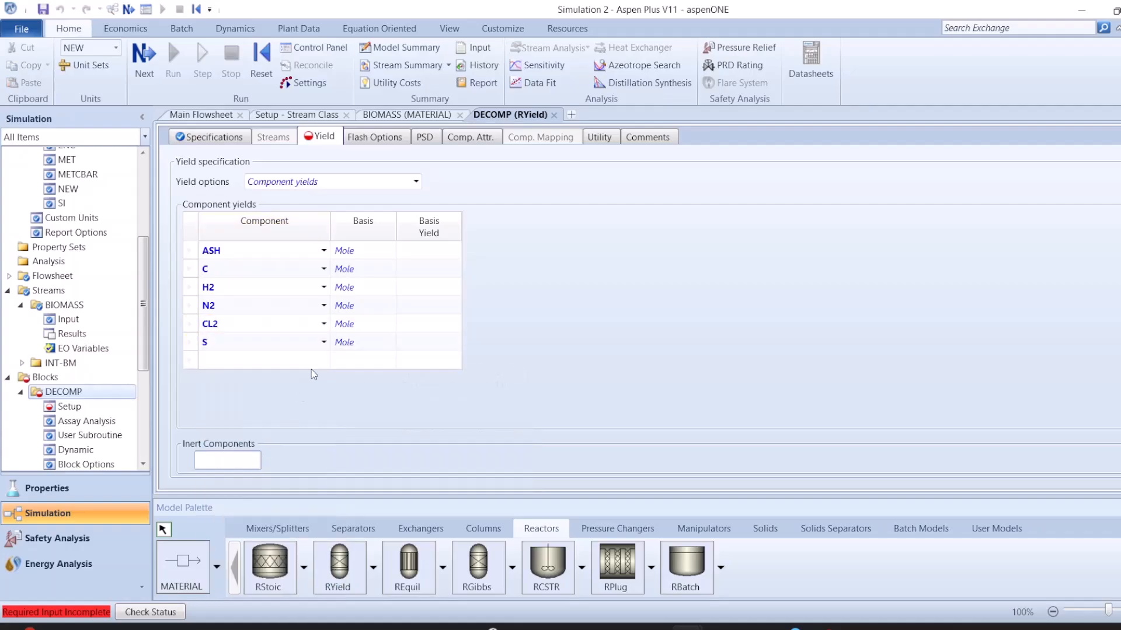
click(323, 360)
click(241, 485)
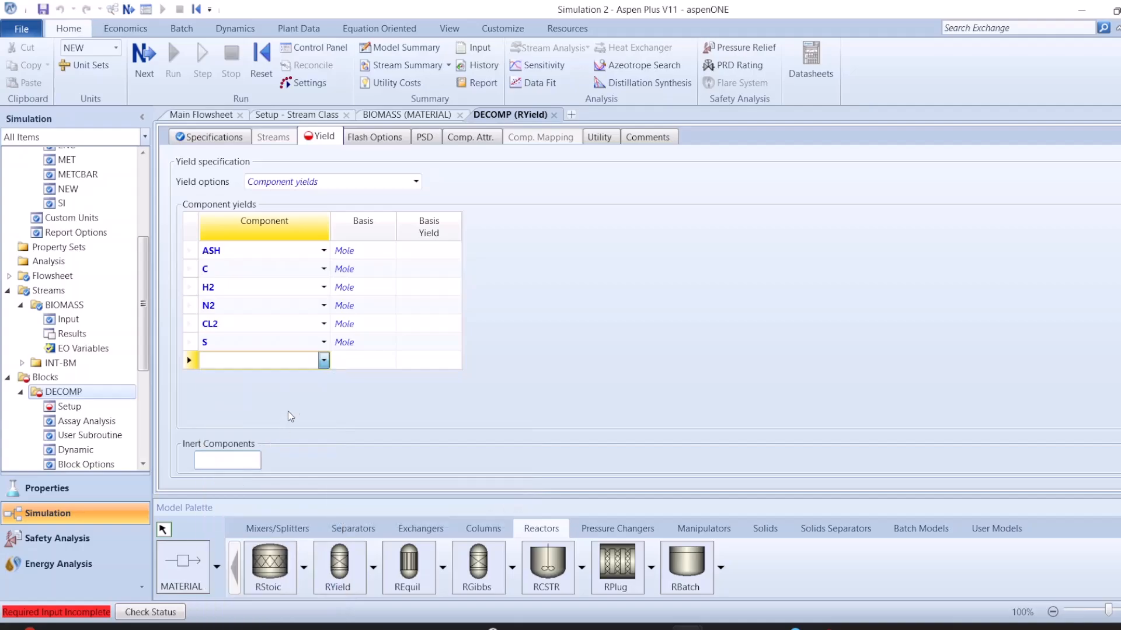
click(323, 379)
click(232, 519)
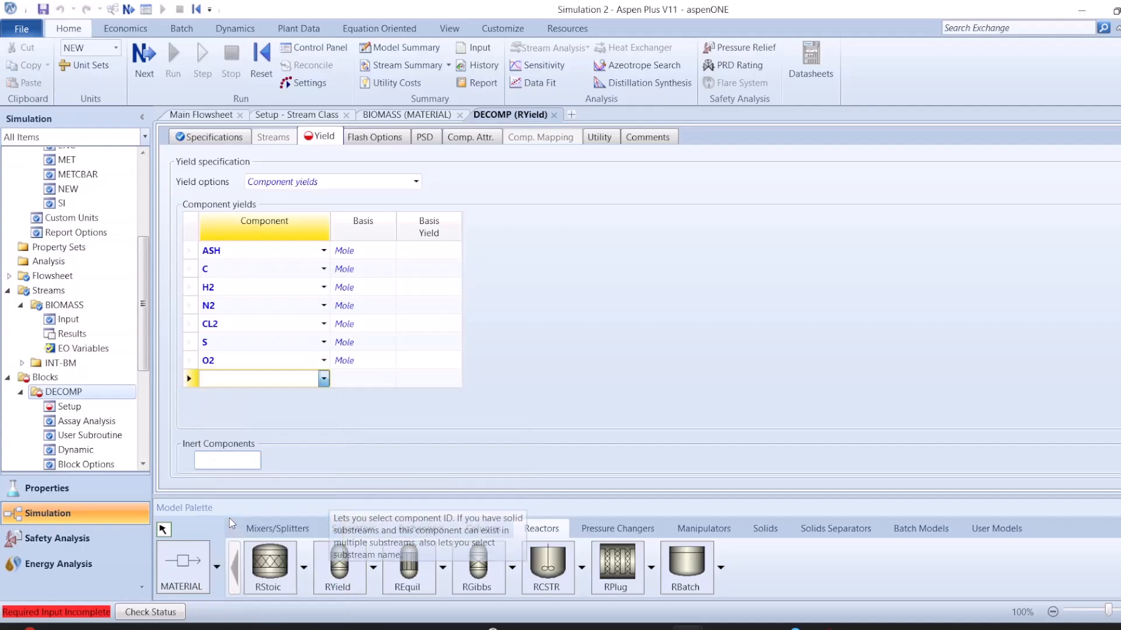
Step: Set the basis to Mass for all eight yield components, from ASH through H2O
click(390, 251)
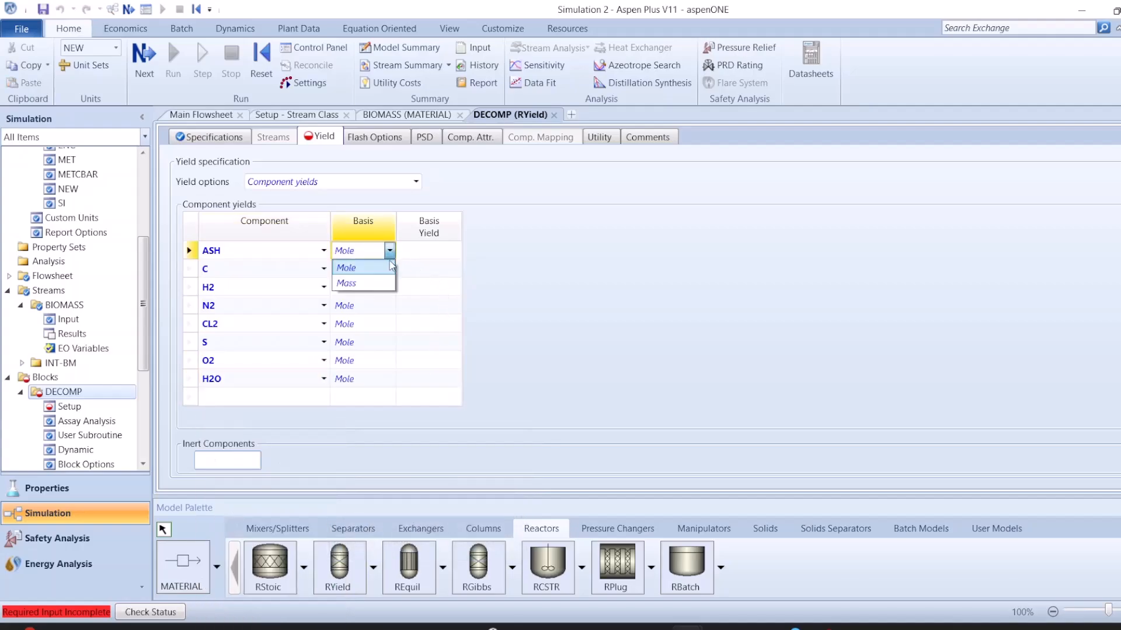
click(381, 276)
click(389, 269)
click(378, 301)
click(388, 288)
click(382, 320)
click(389, 305)
click(380, 321)
click(390, 323)
click(375, 357)
click(390, 342)
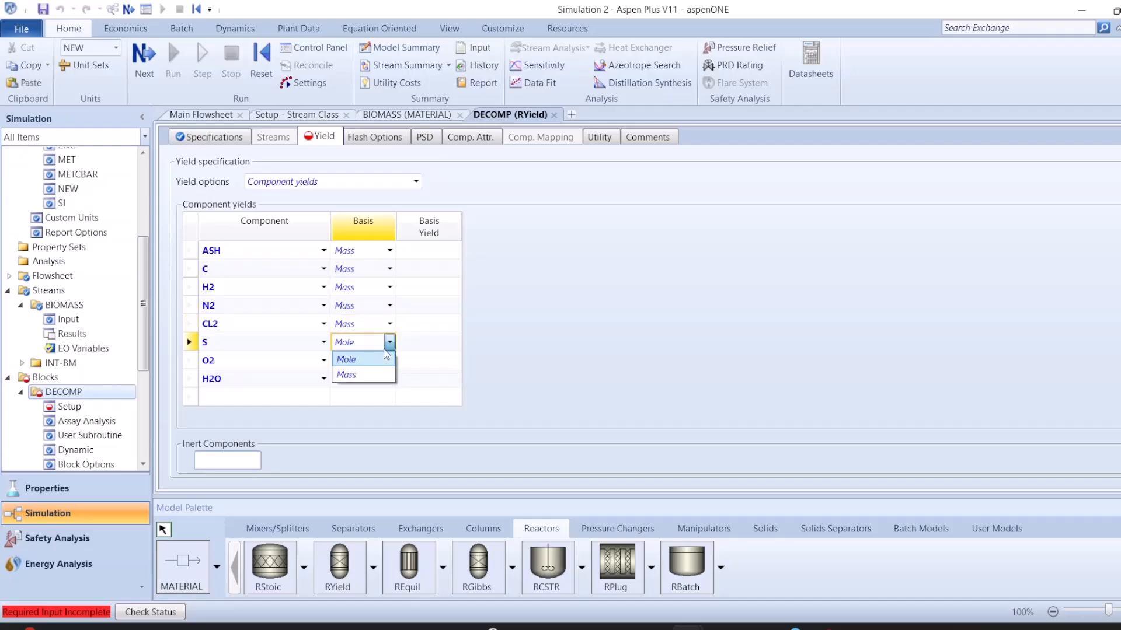
click(377, 370)
click(389, 360)
click(389, 379)
click(377, 408)
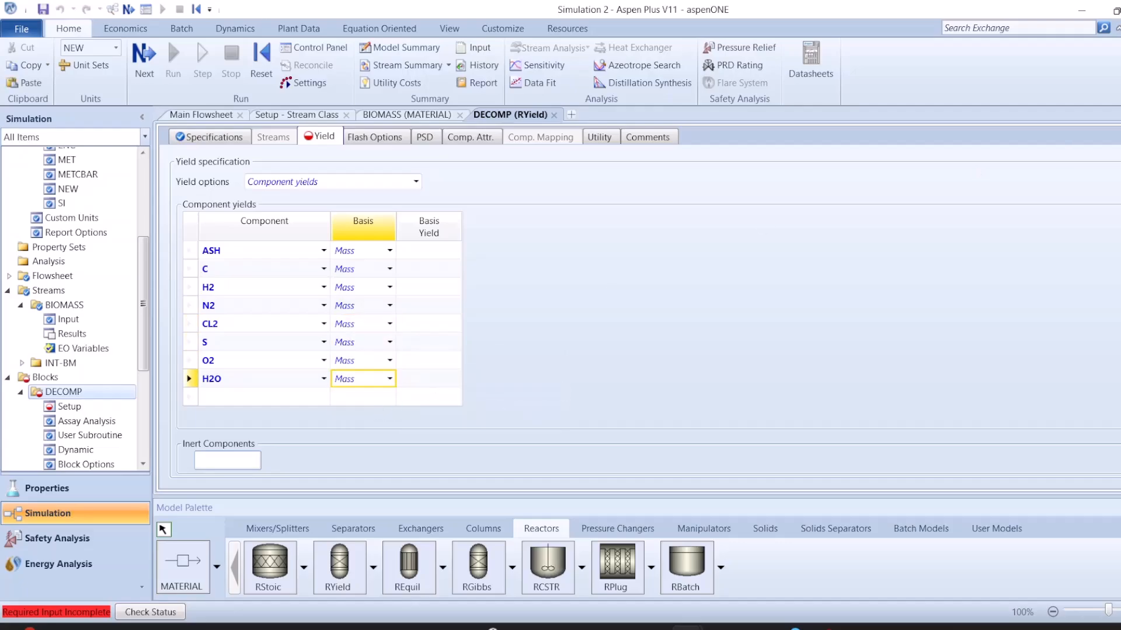
Step: Enter a basis yield of 0.1 for each of the eight DECOMP yield components
key(alt+Tab)
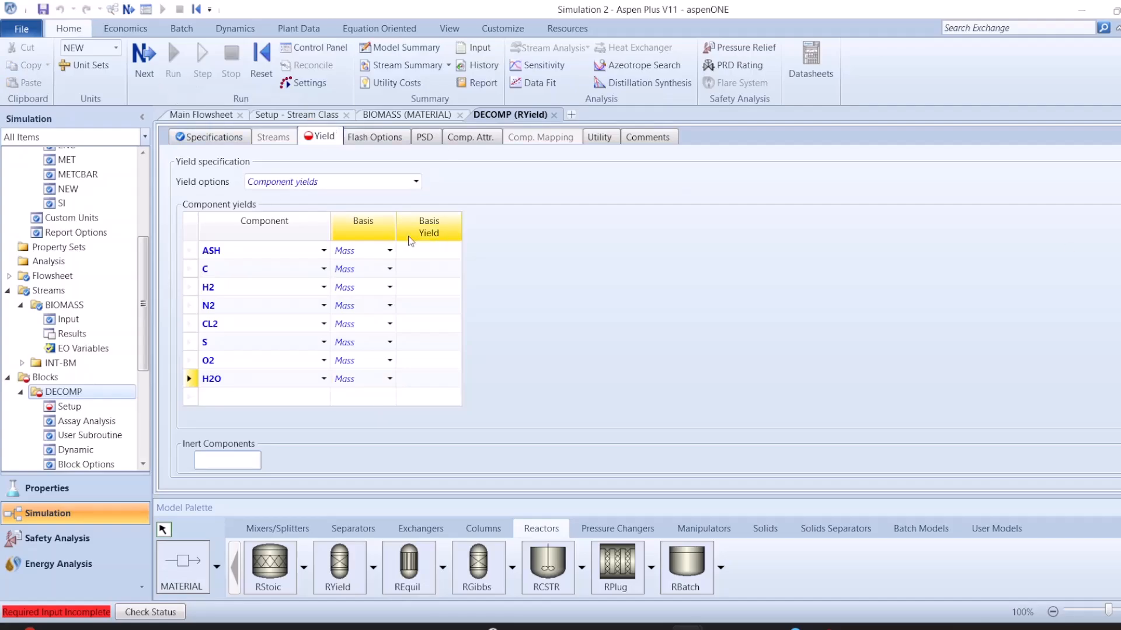
click(423, 249)
text(0.1 0.1 0.1 0.1 0.1 0.1 0.1 0.1)
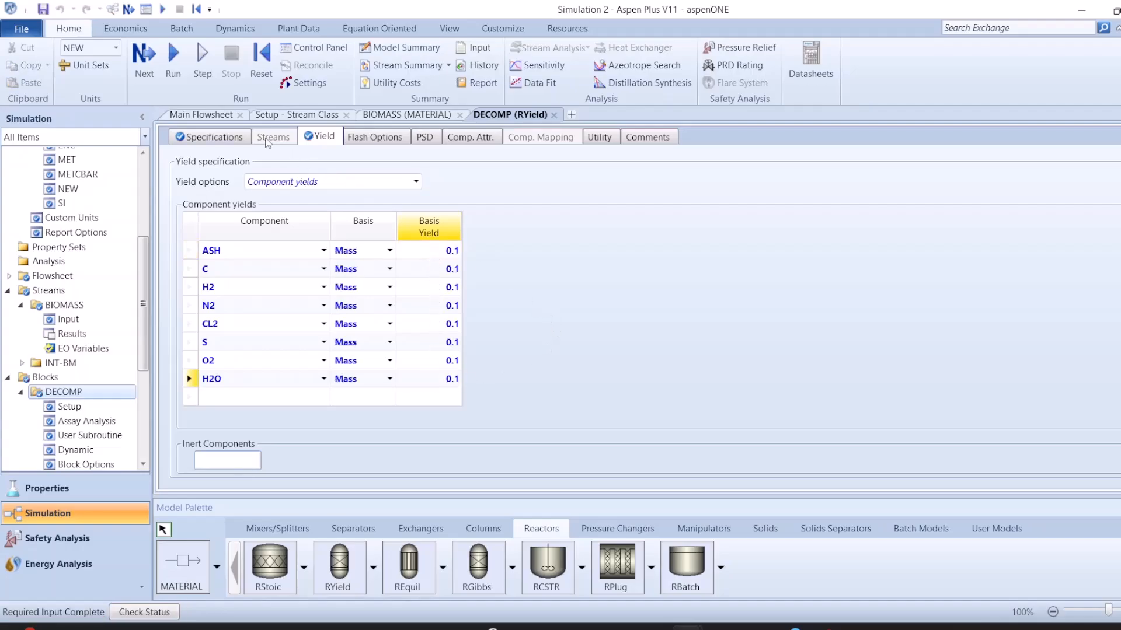
Step: Create a new flowsheeting calculator with the ID YIELD
click(221, 117)
scroll(76, 385, down, 5)
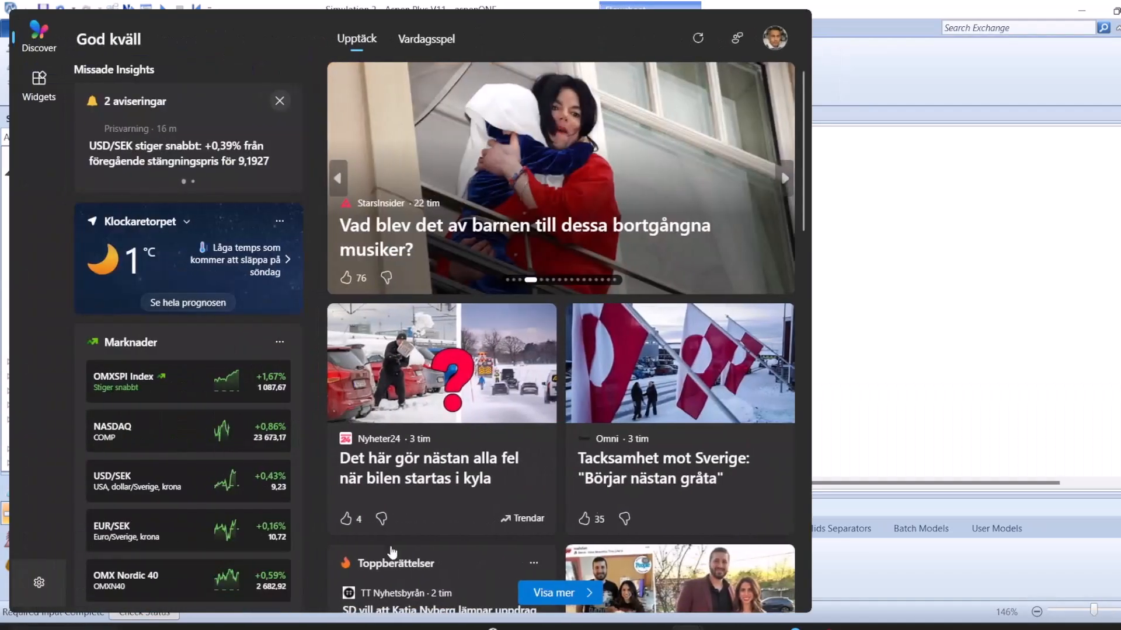
click(904, 402)
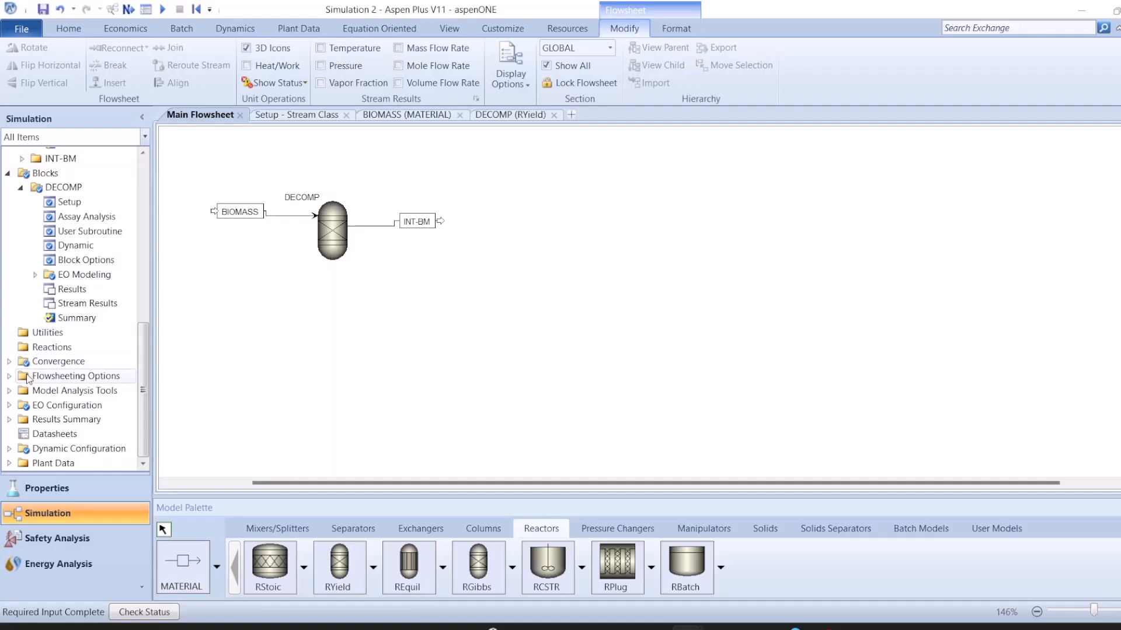
click(9, 376)
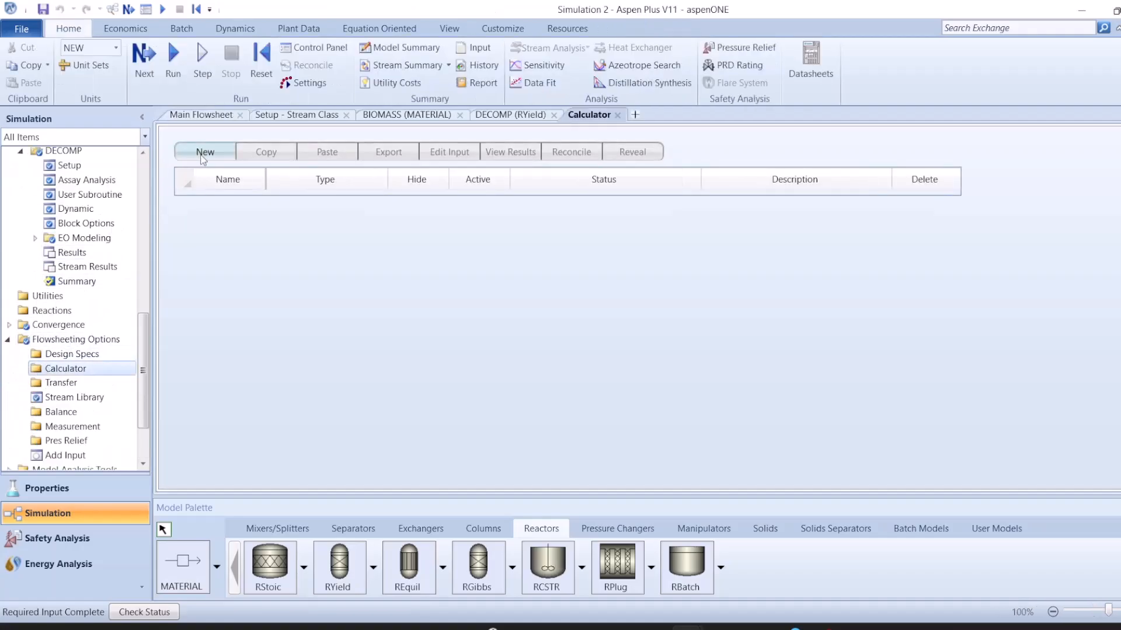
click(204, 152)
text(YIELD)
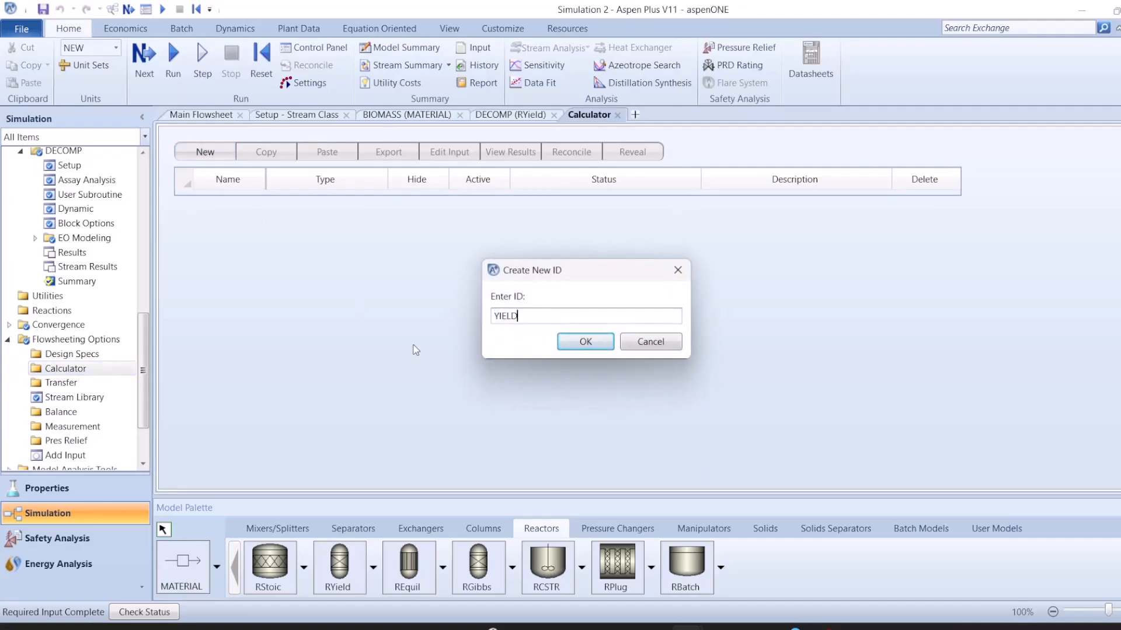
key(Return)
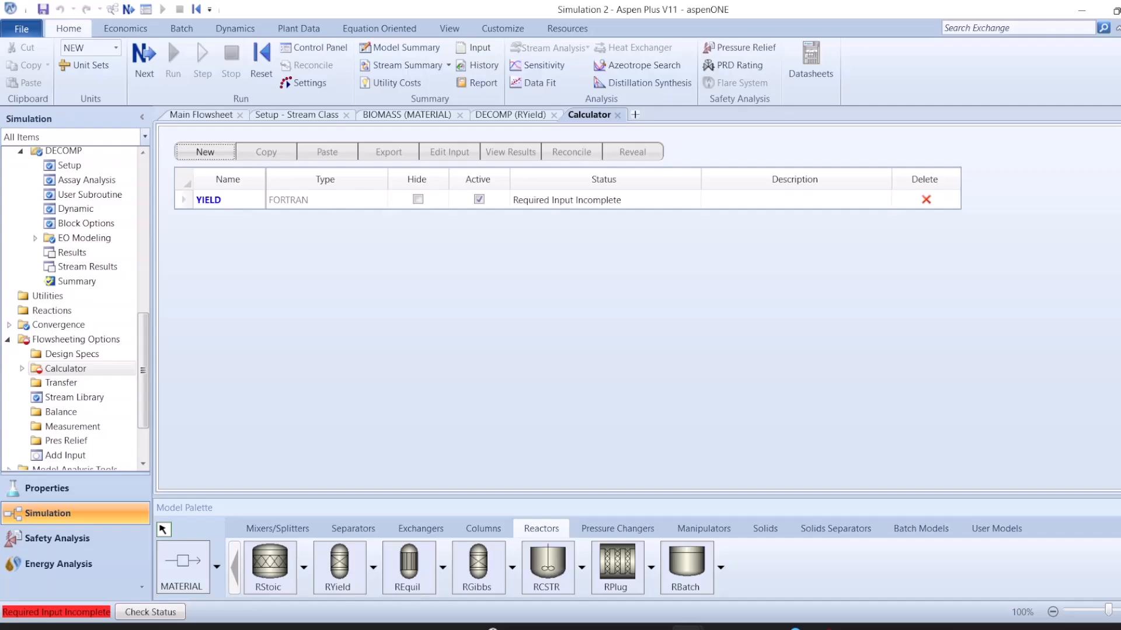
Step: Open the YIELD calculator and add the sampled variables ULT, WATER, ASH and CARB
click(205, 200)
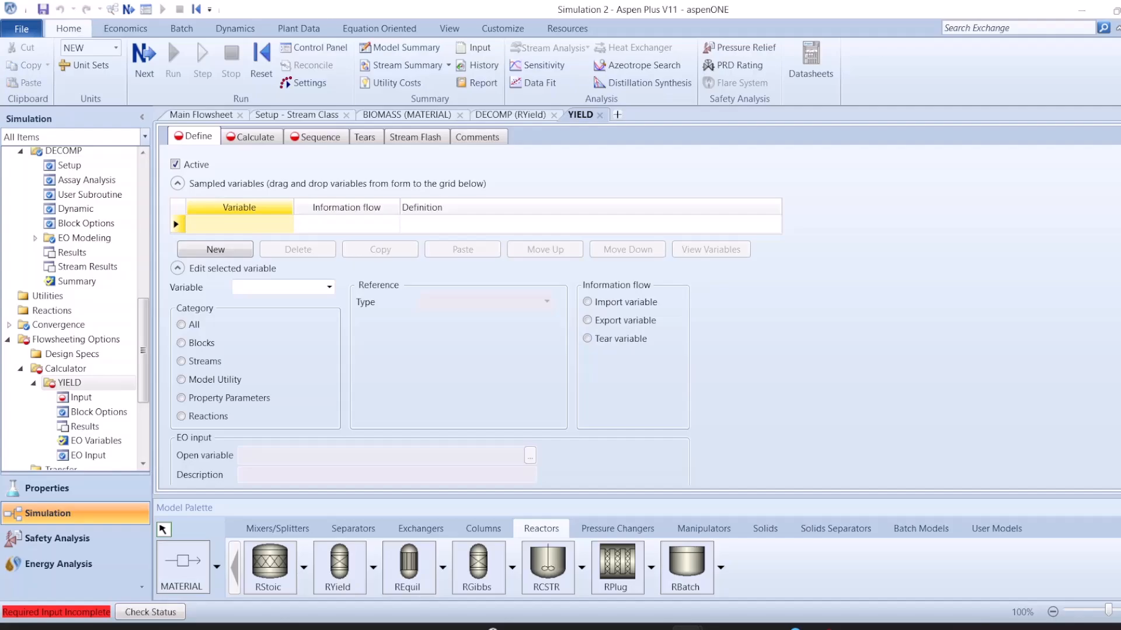
click(236, 228)
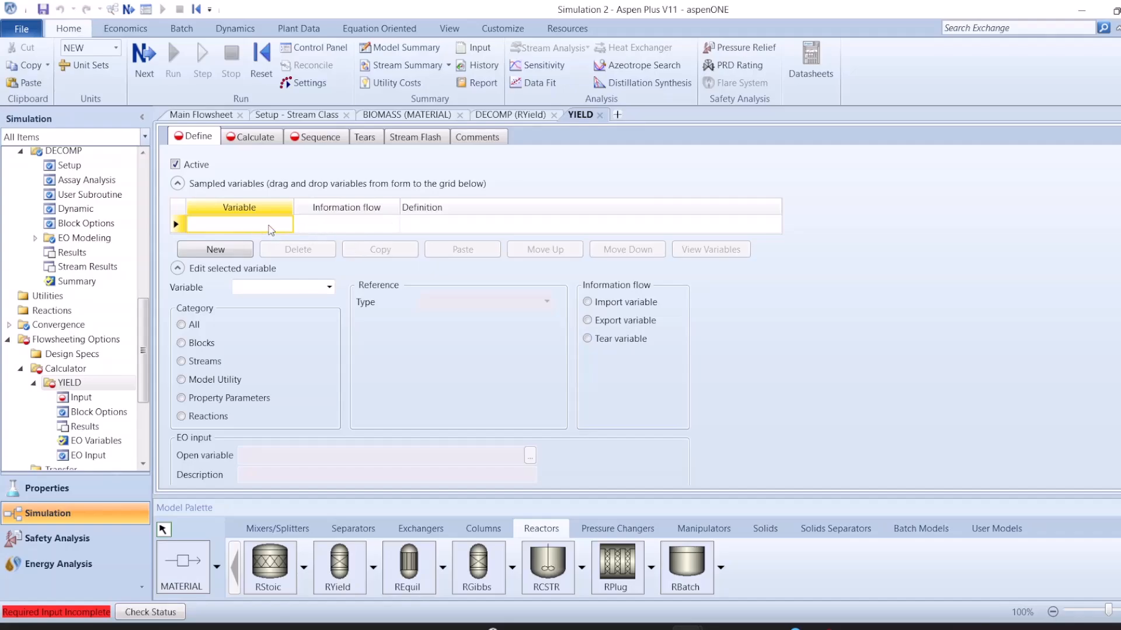
text(ULT)
key(Return)
text(WA)
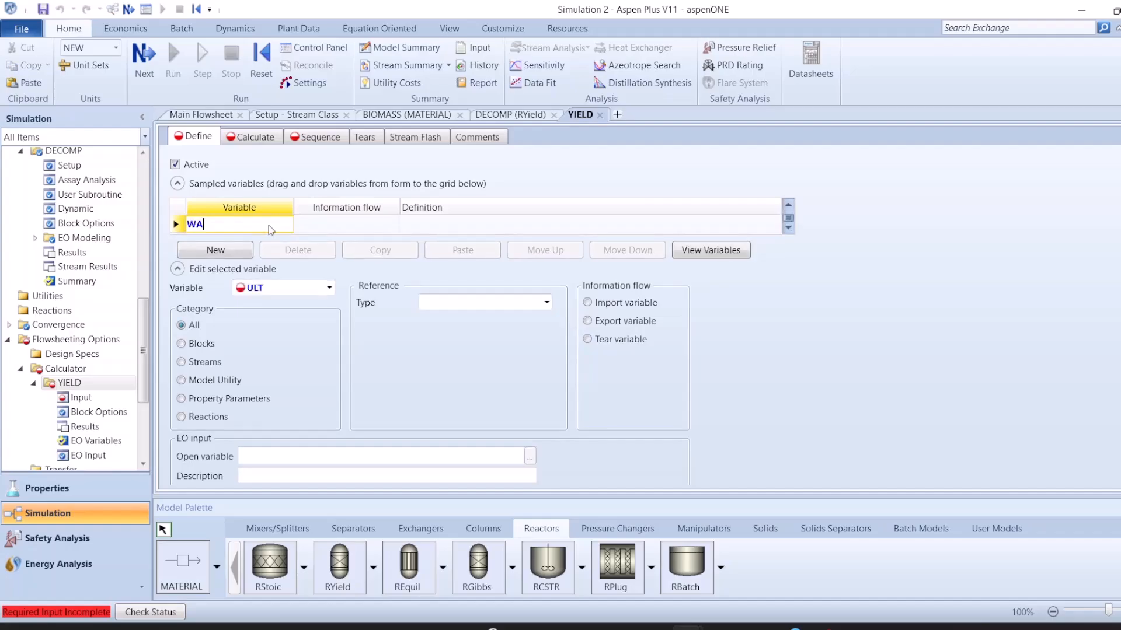
text(TER)
key(Escape)
text(AS)
key(BackSpace)
text(c)
key(Return)
Step: Add the sampled variables H2, N2, CL2, SULF, O2 and H2O and check the complete variable list
text(H2)
key(Return)
text(N2)
key(Return)
text(CL2)
key(Return)
text(SULF)
key(Return)
text(O2)
key(Return)
text(H)
key(Return)
drag(787, 221, 787, 219)
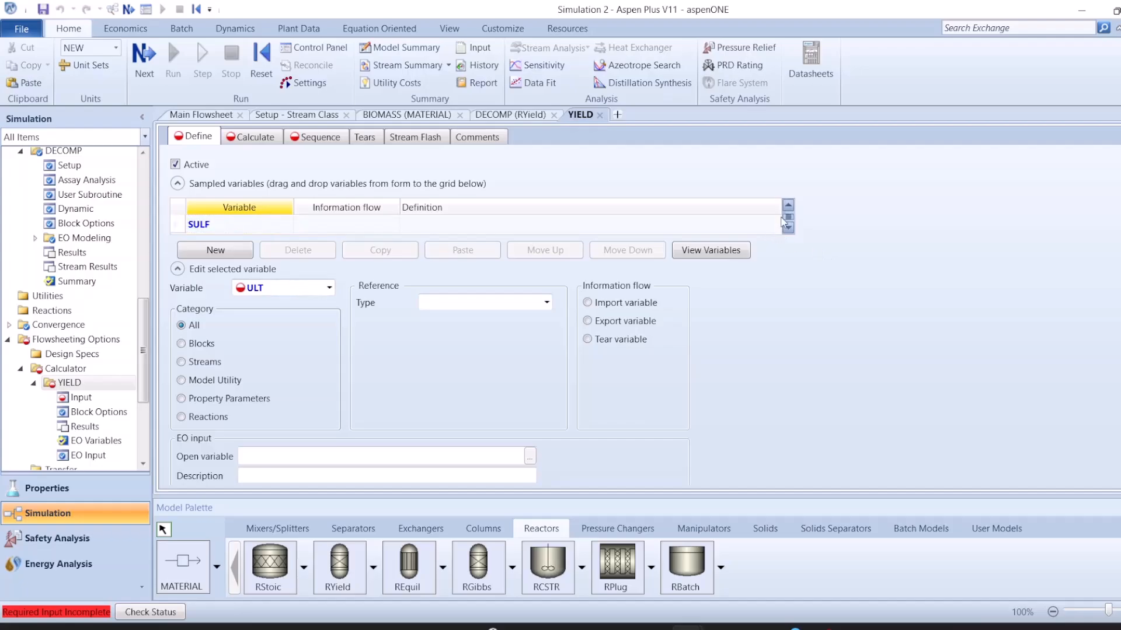
click(712, 252)
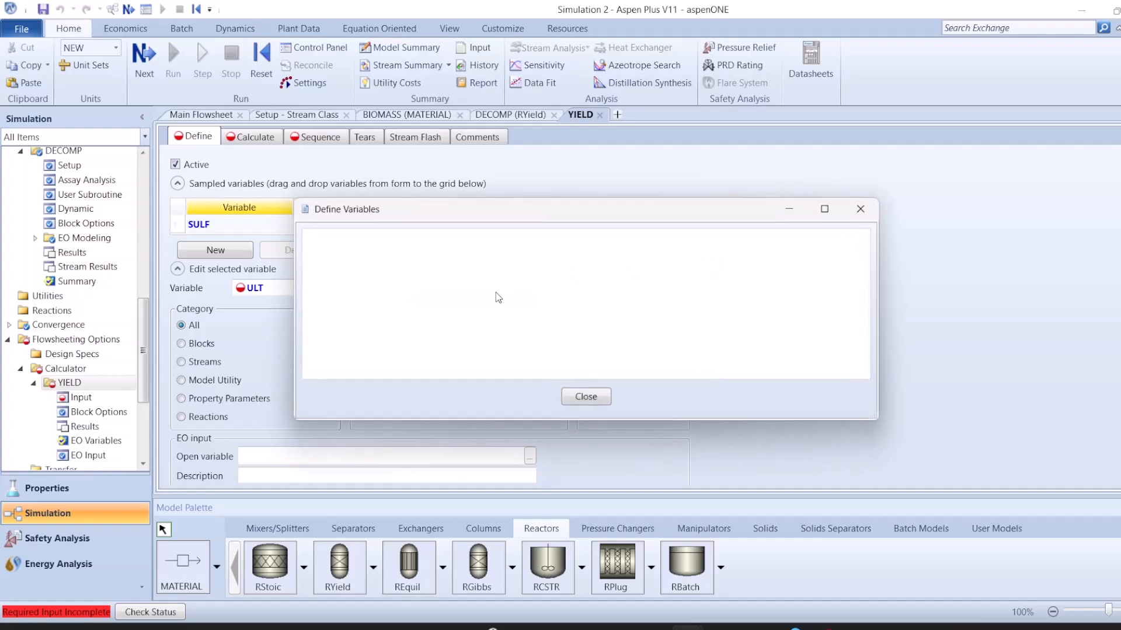
scroll(346, 299, down, 1)
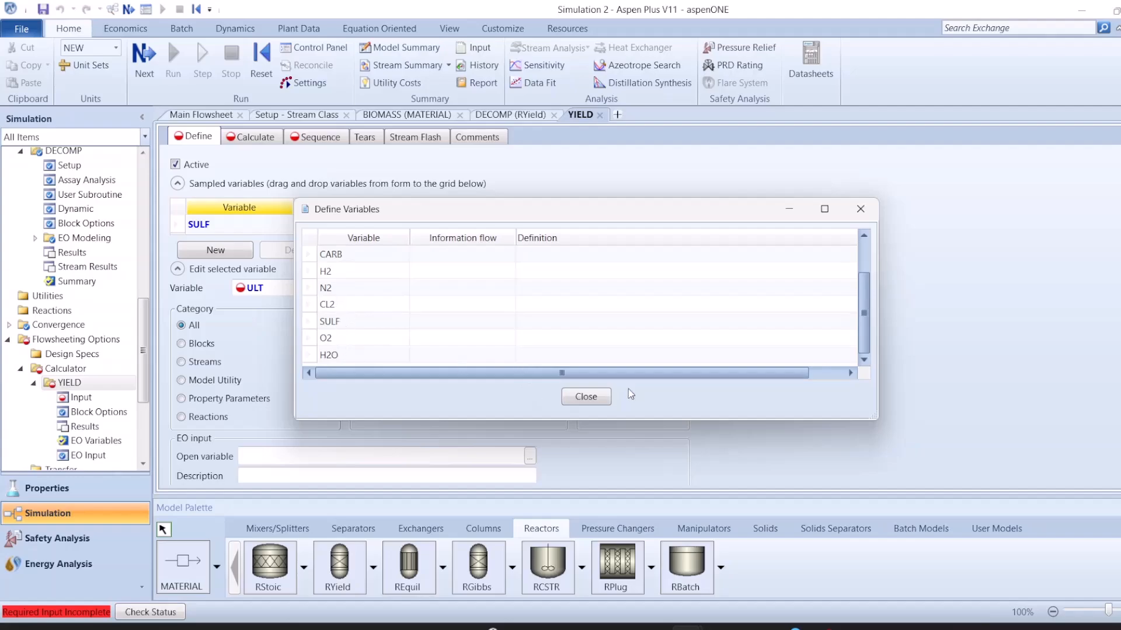
click(586, 398)
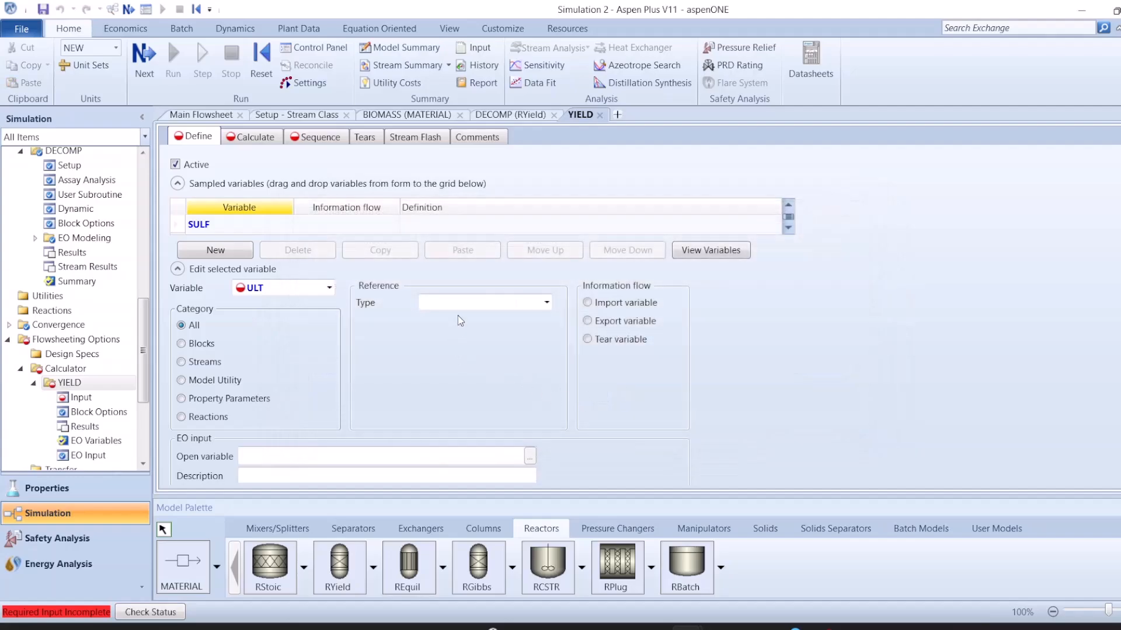
Step: Set the information flow of the ULT and WATER variables to Import variable
scroll(310, 230, down, 1)
click(392, 225)
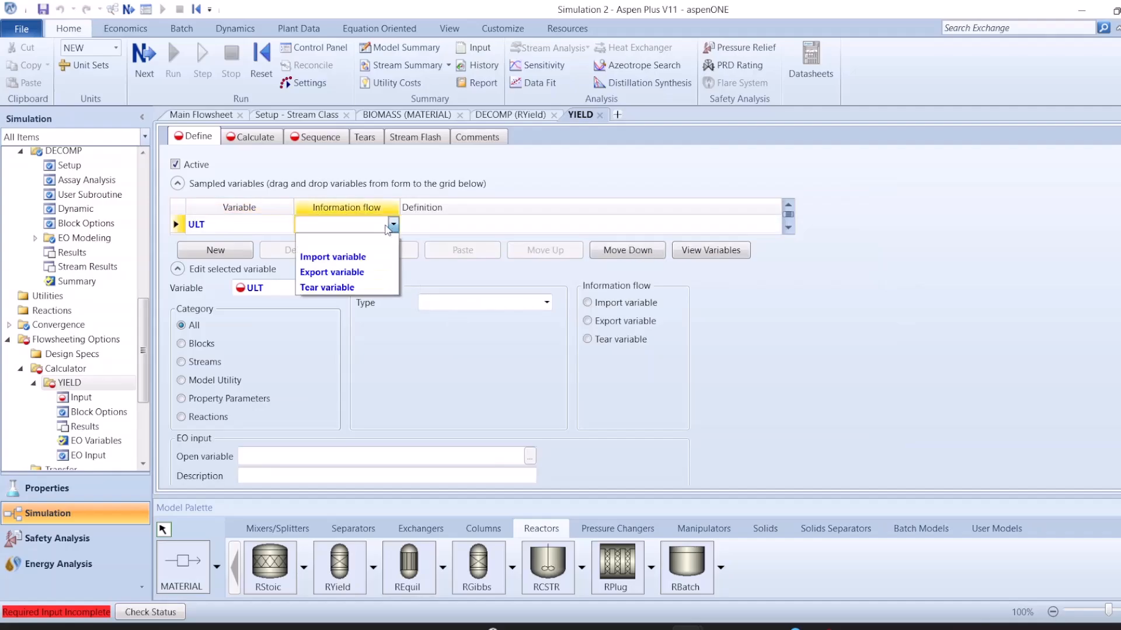
click(370, 262)
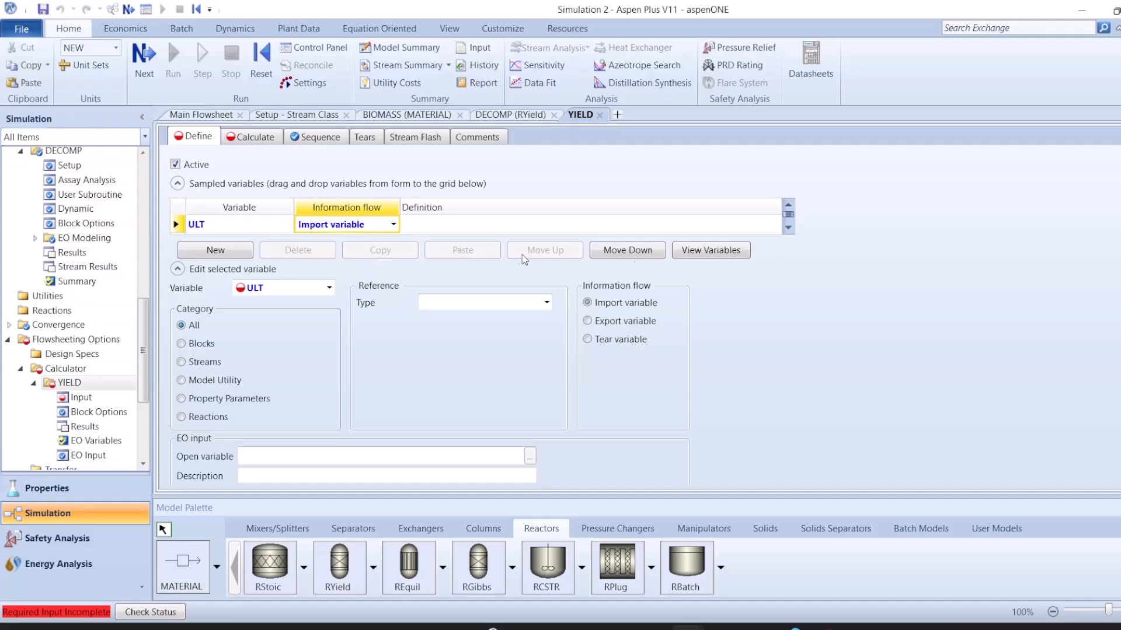
click(788, 228)
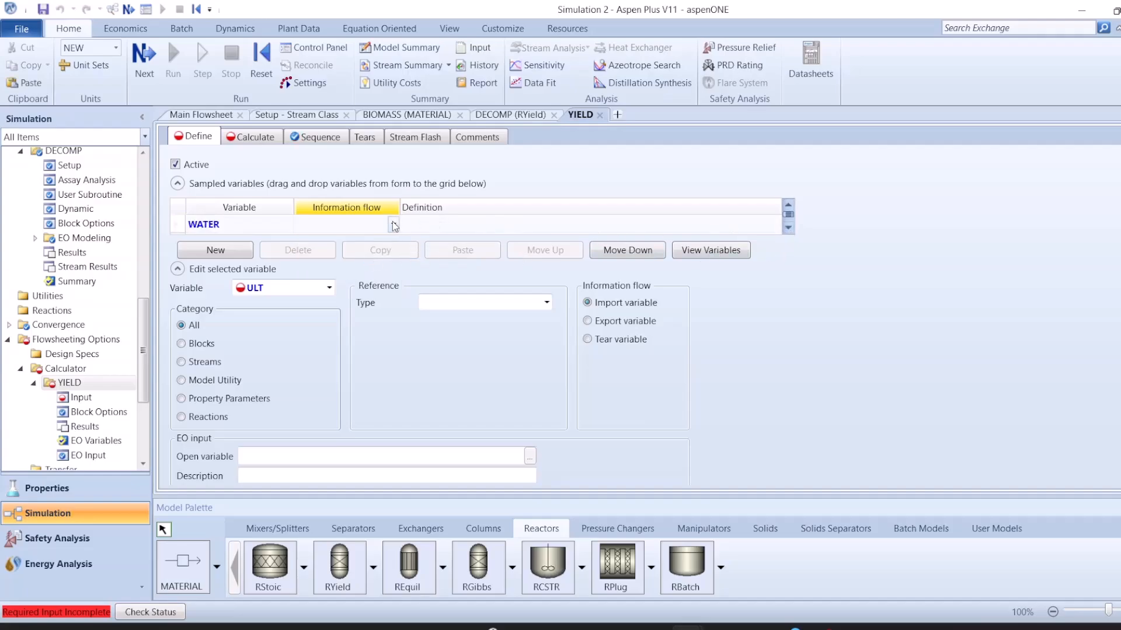
click(393, 225)
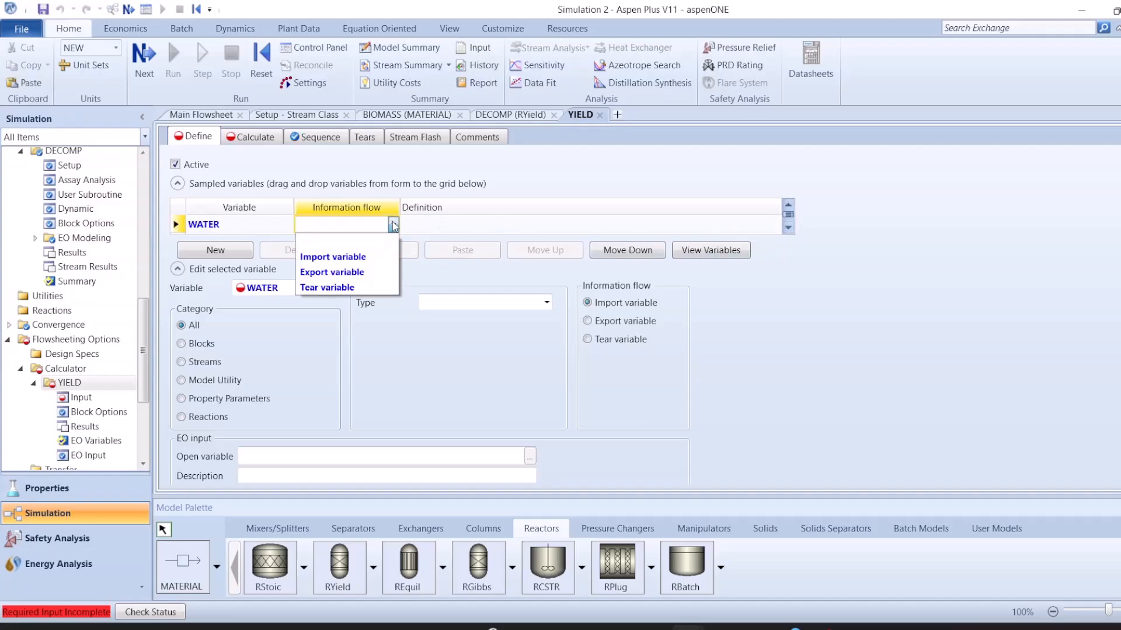
click(355, 258)
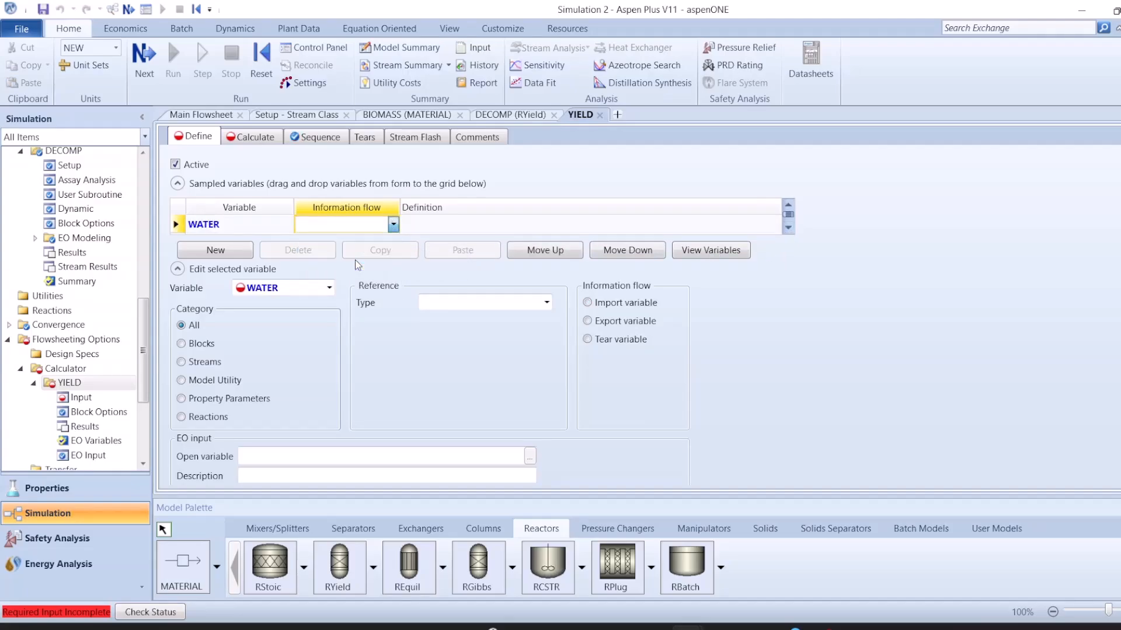
Step: Set the information flow of the ASH variable to Export variable
click(788, 229)
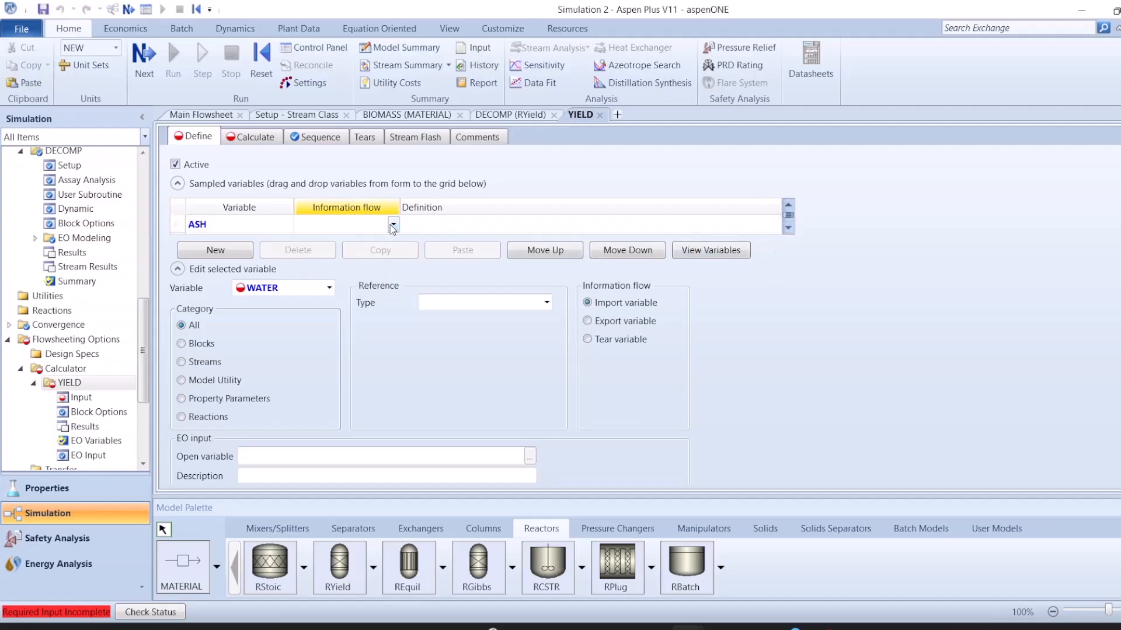
click(393, 225)
click(345, 270)
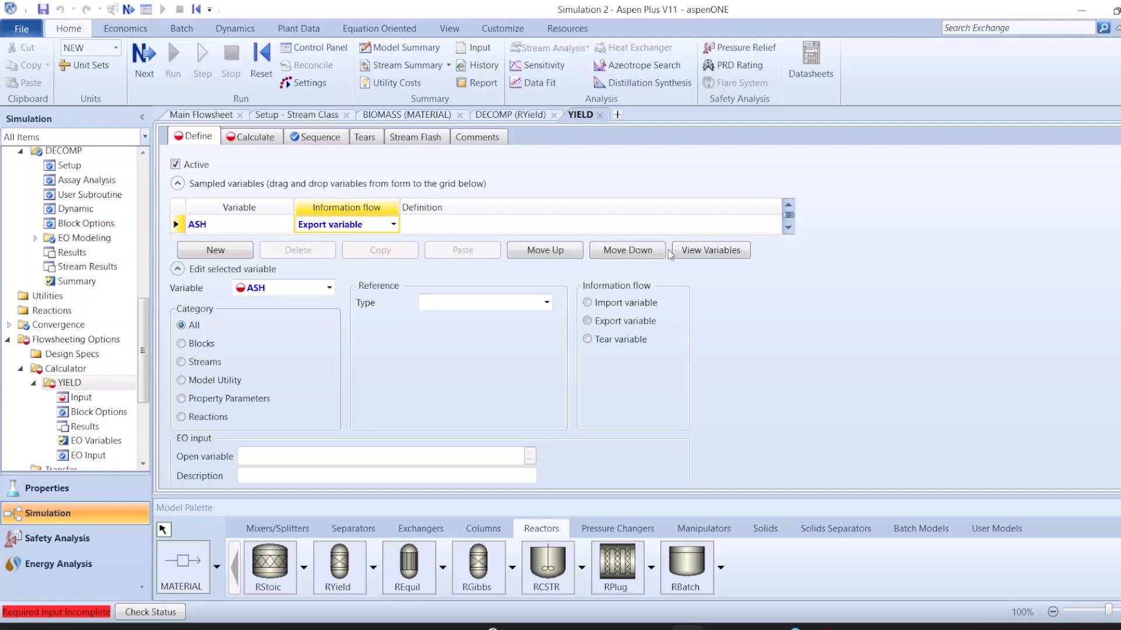
Step: Set the information flow of the CARB and H2 variables to Export variable
click(788, 229)
click(392, 224)
click(344, 272)
click(787, 228)
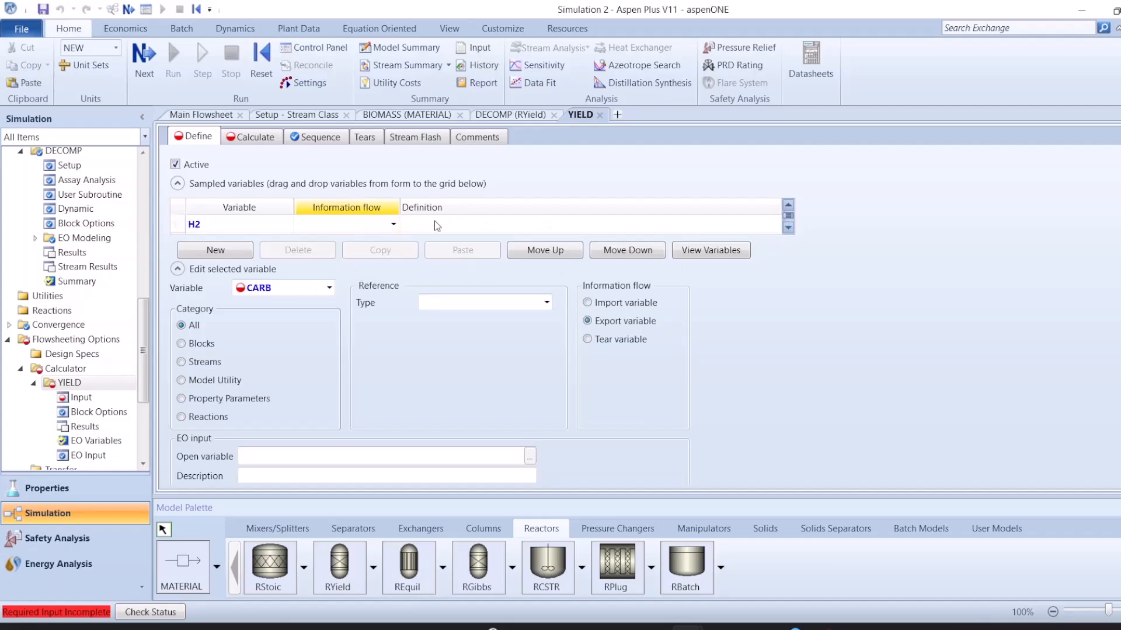
click(392, 225)
click(365, 272)
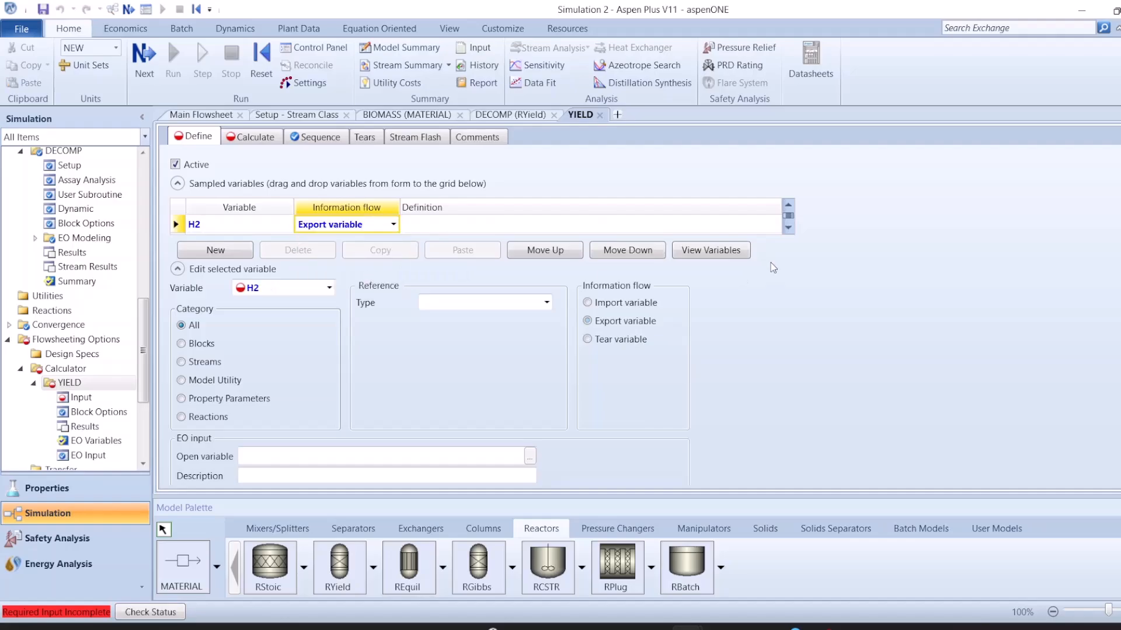
Step: Set the information flow of the N2 and CL2 variables to Export variable
click(788, 228)
click(393, 224)
click(350, 271)
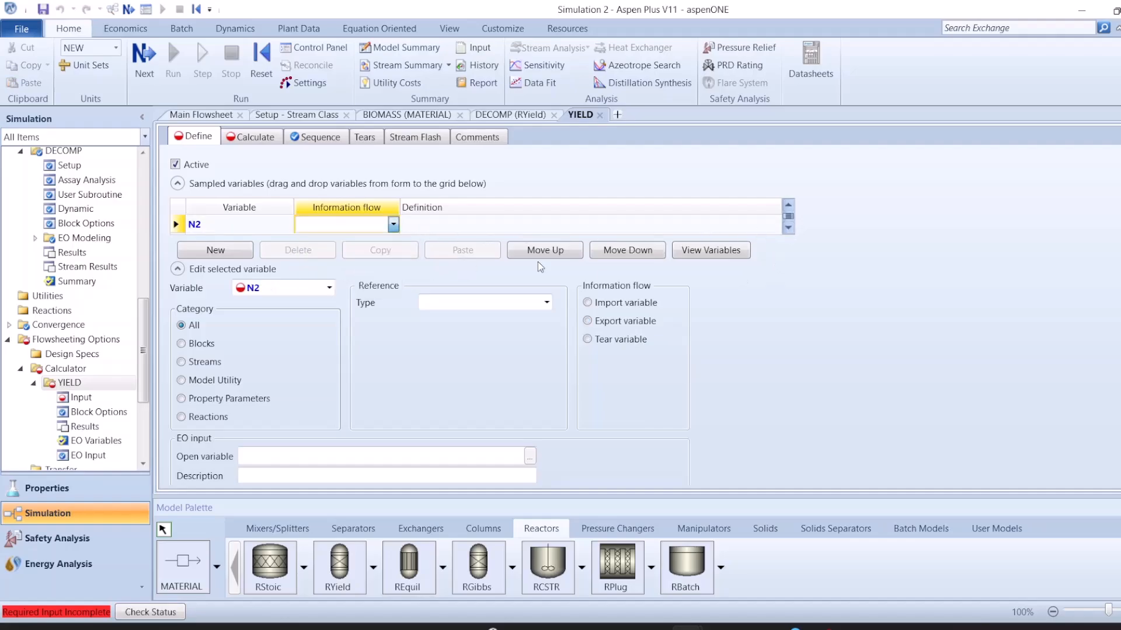
click(788, 228)
click(393, 225)
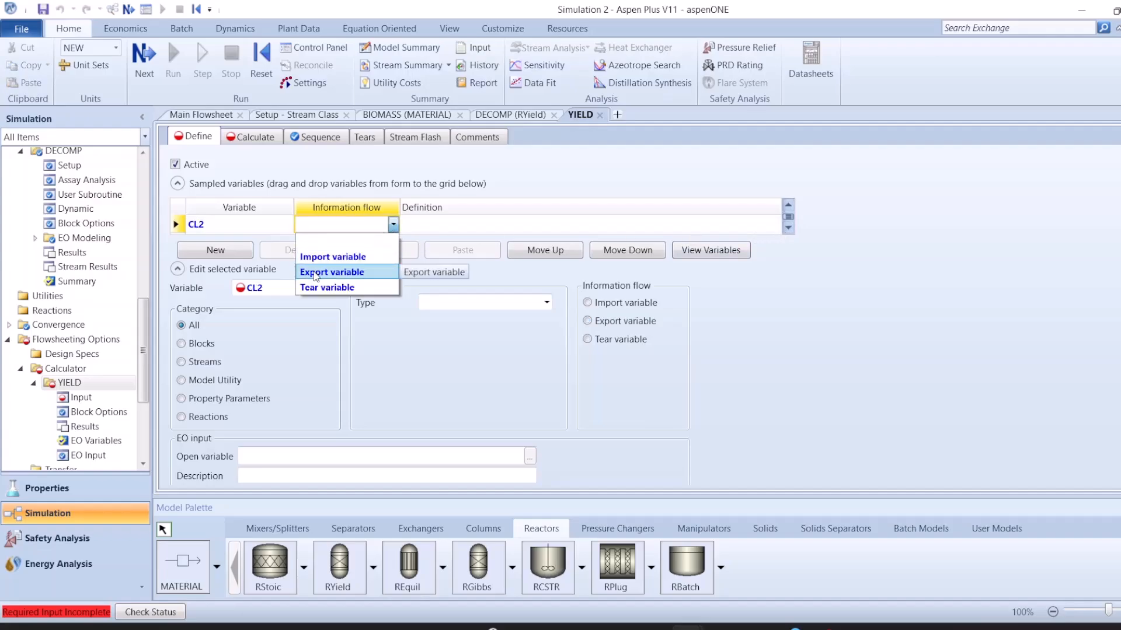
click(331, 272)
Step: Set the information flow of the SULF, O2 and H2O variables to Export variable
click(788, 228)
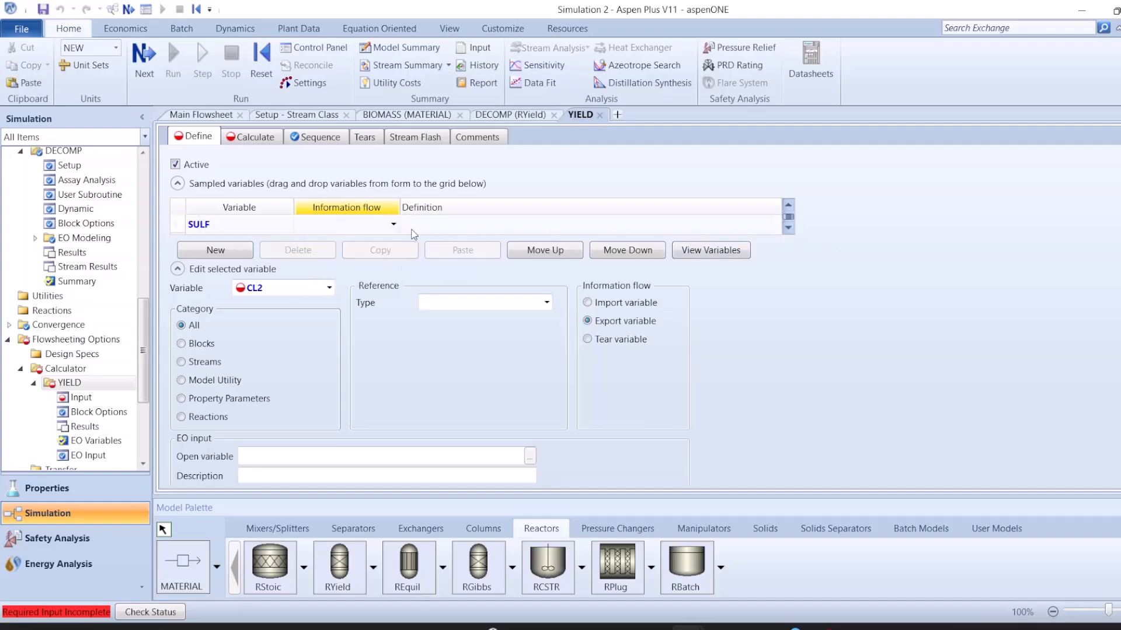
click(393, 225)
click(365, 272)
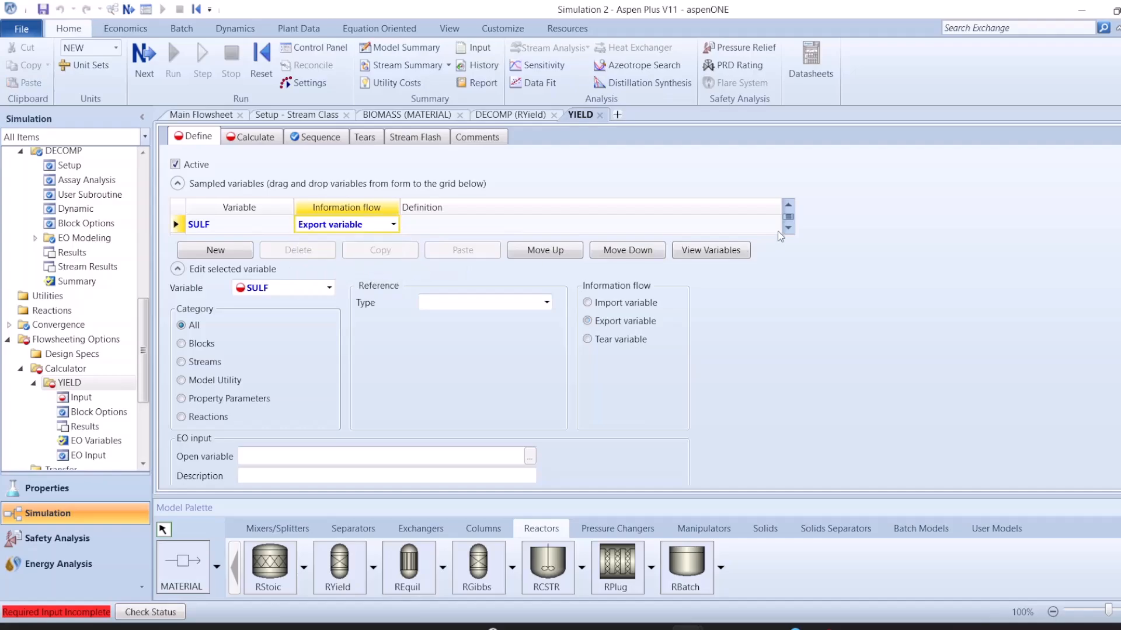
click(788, 228)
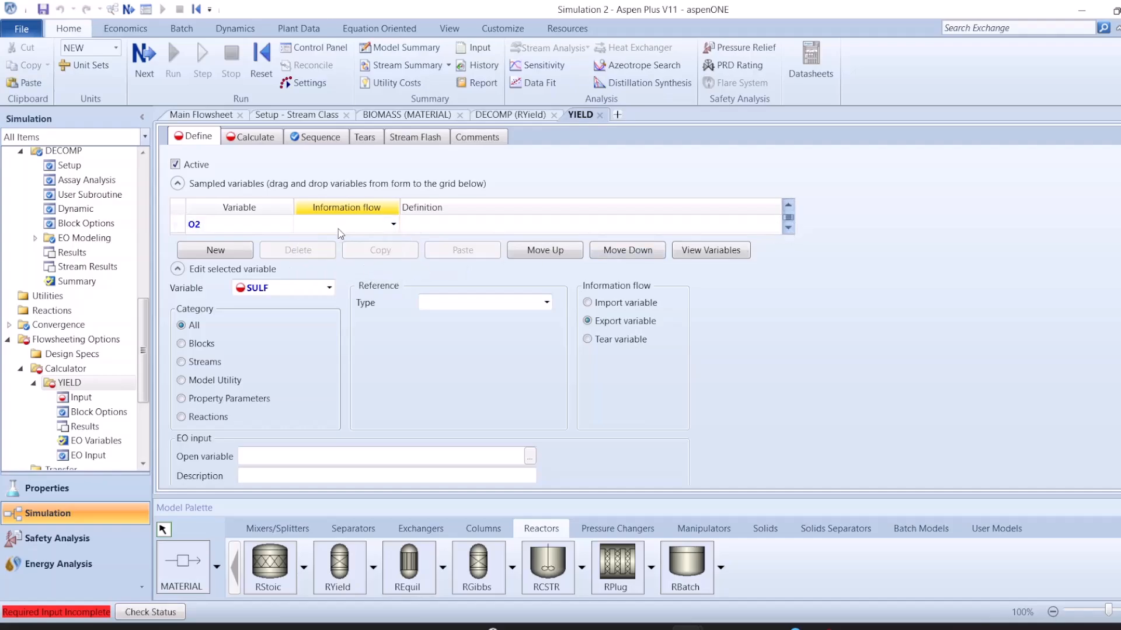
click(393, 225)
click(332, 272)
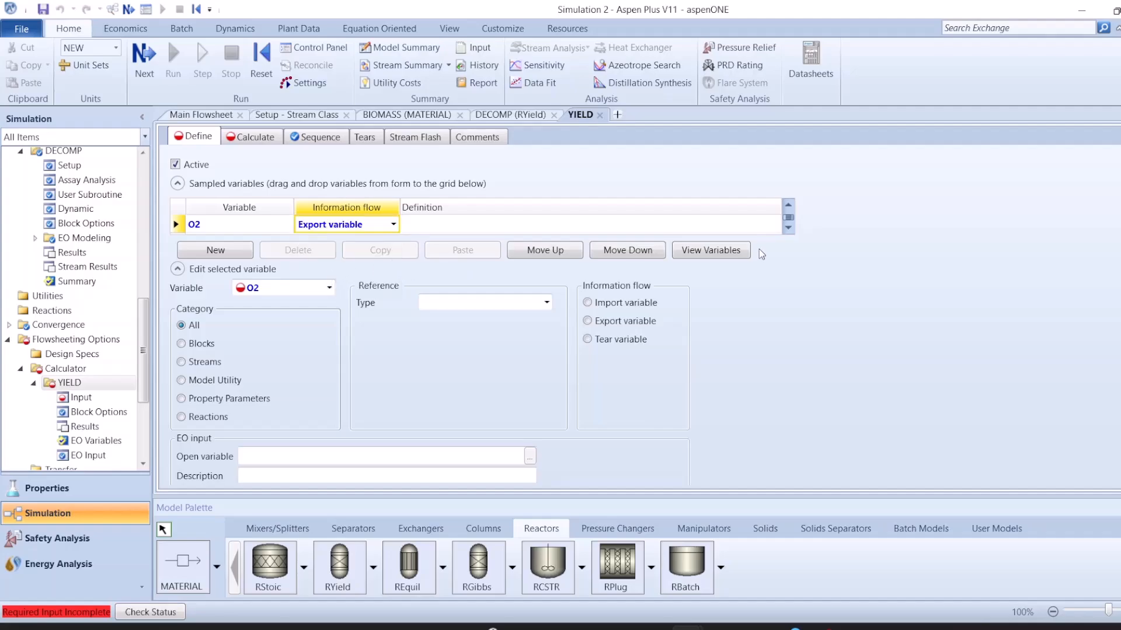
click(788, 228)
click(393, 225)
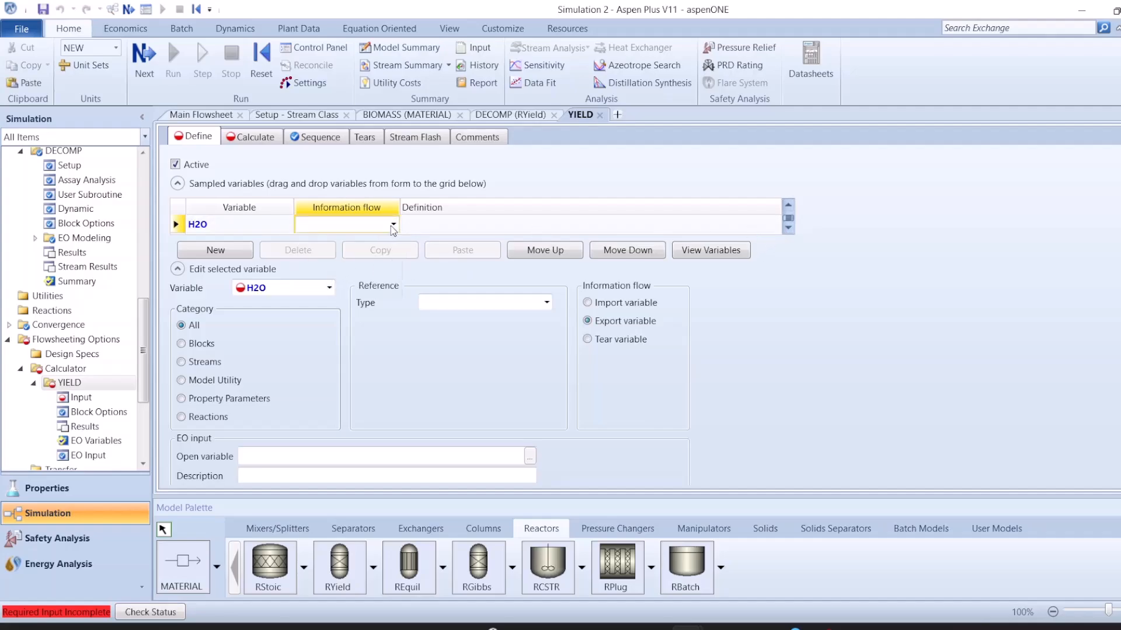
click(354, 273)
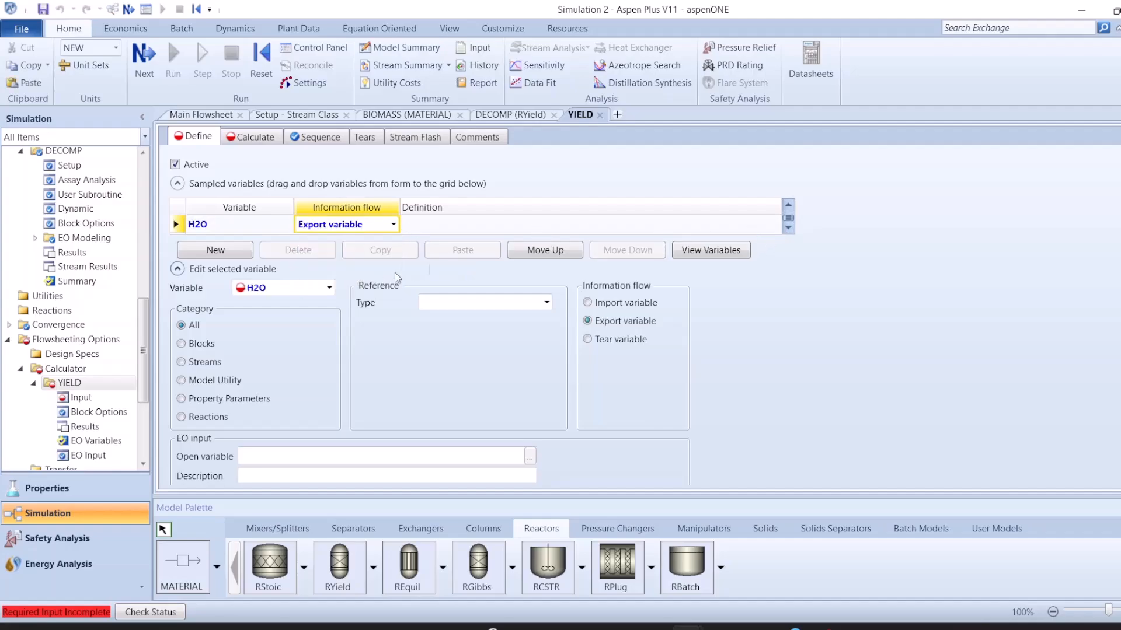
Step: Define the ULT variable's reference as type Compattr-Vec on the BIOMASS stream
click(329, 287)
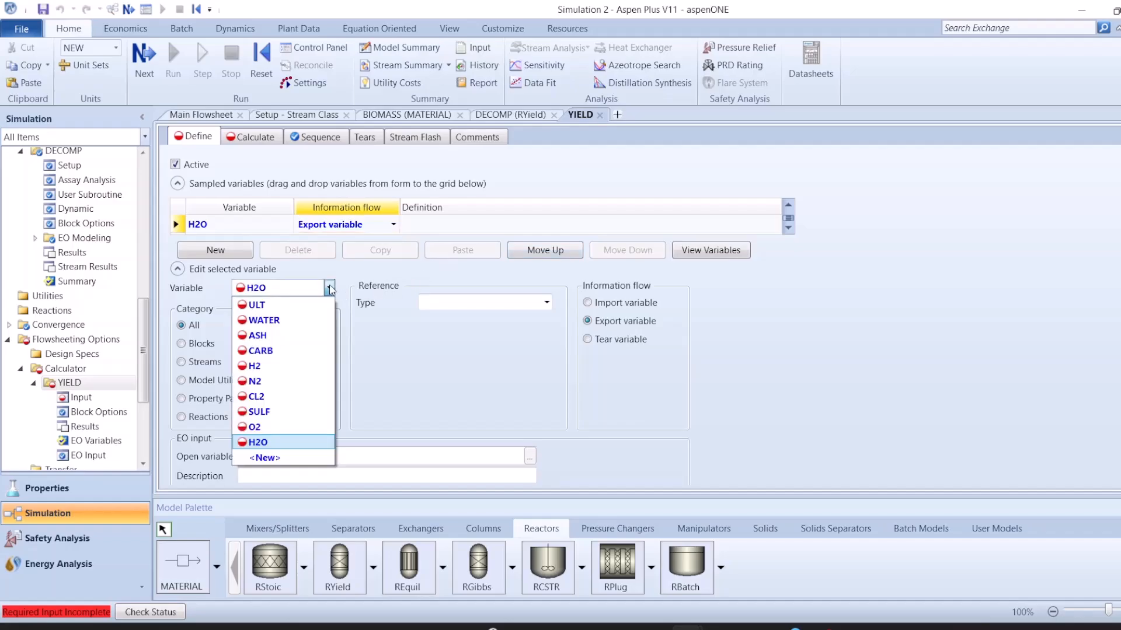
click(299, 305)
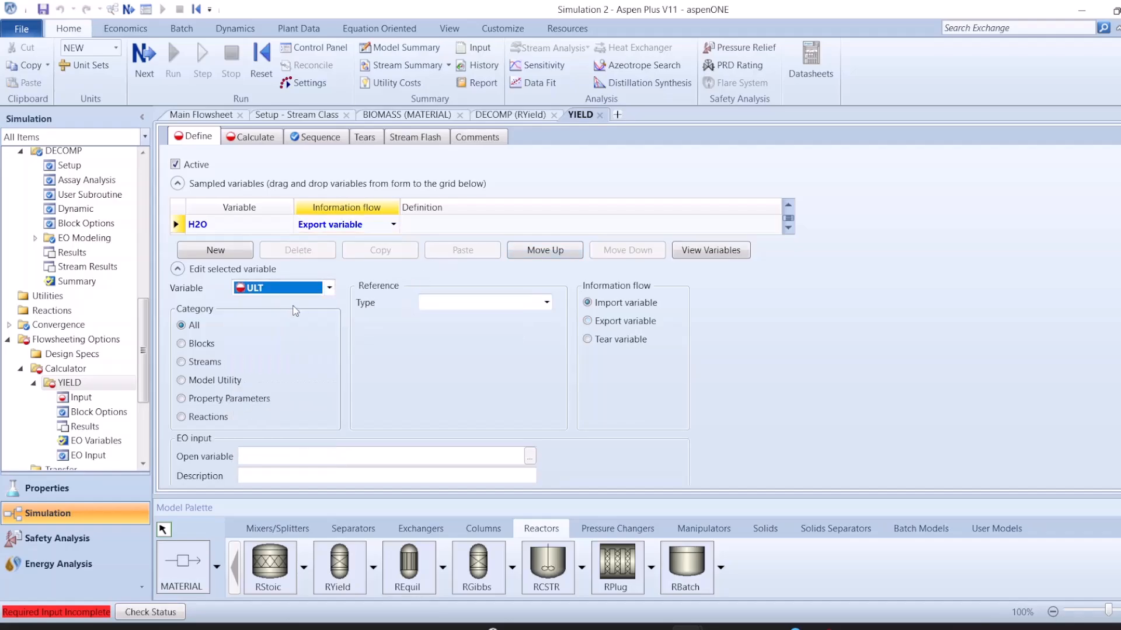
click(431, 304)
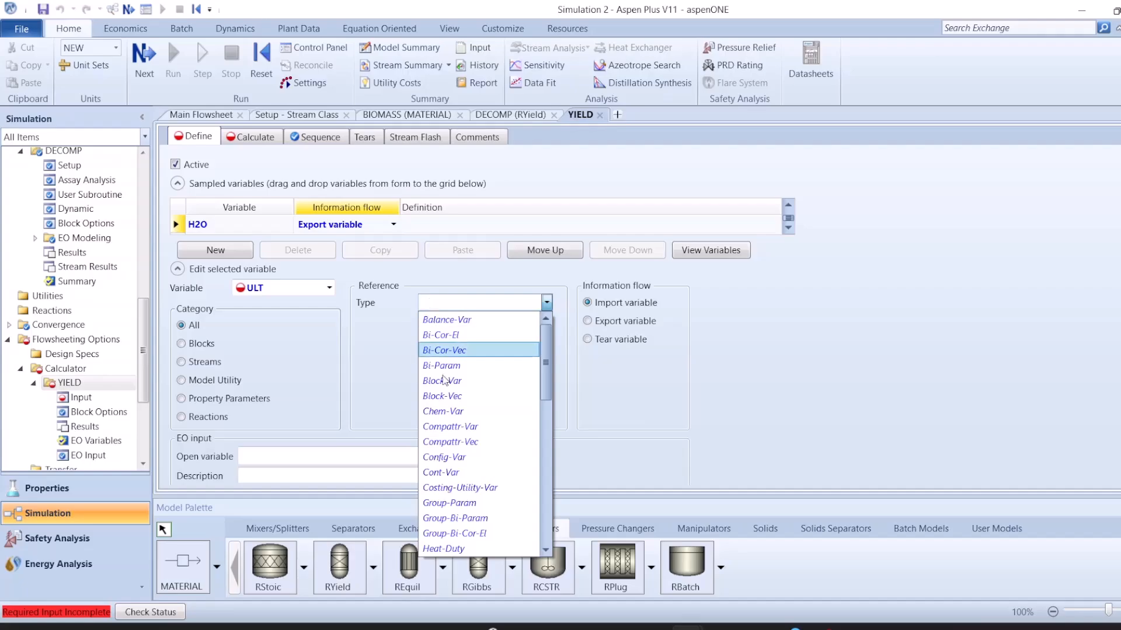
click(446, 441)
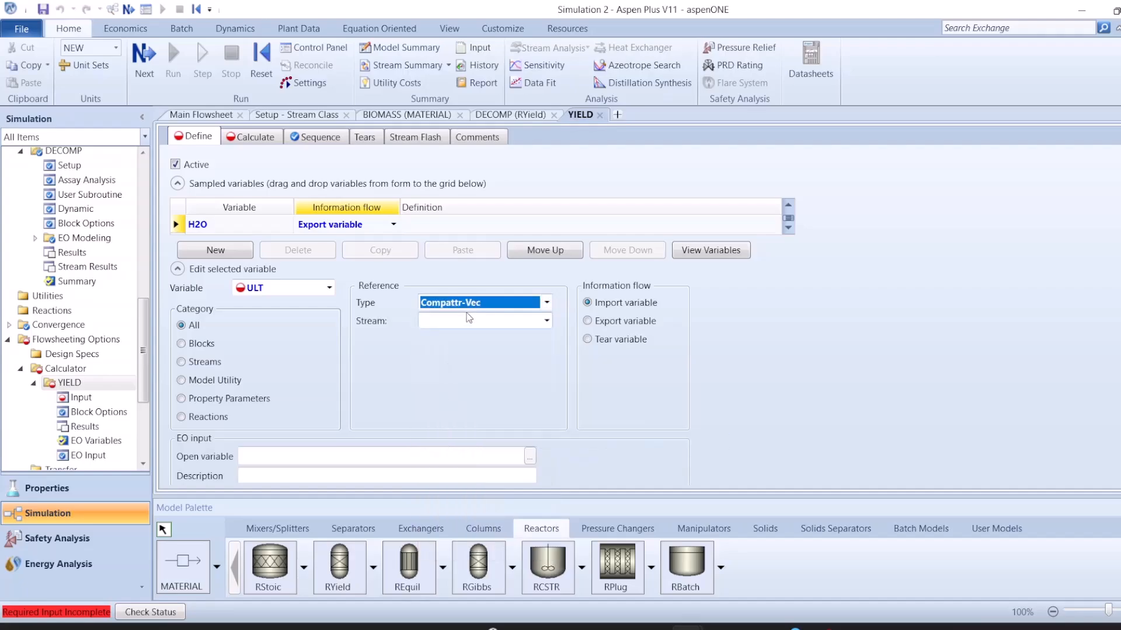
click(477, 322)
click(477, 325)
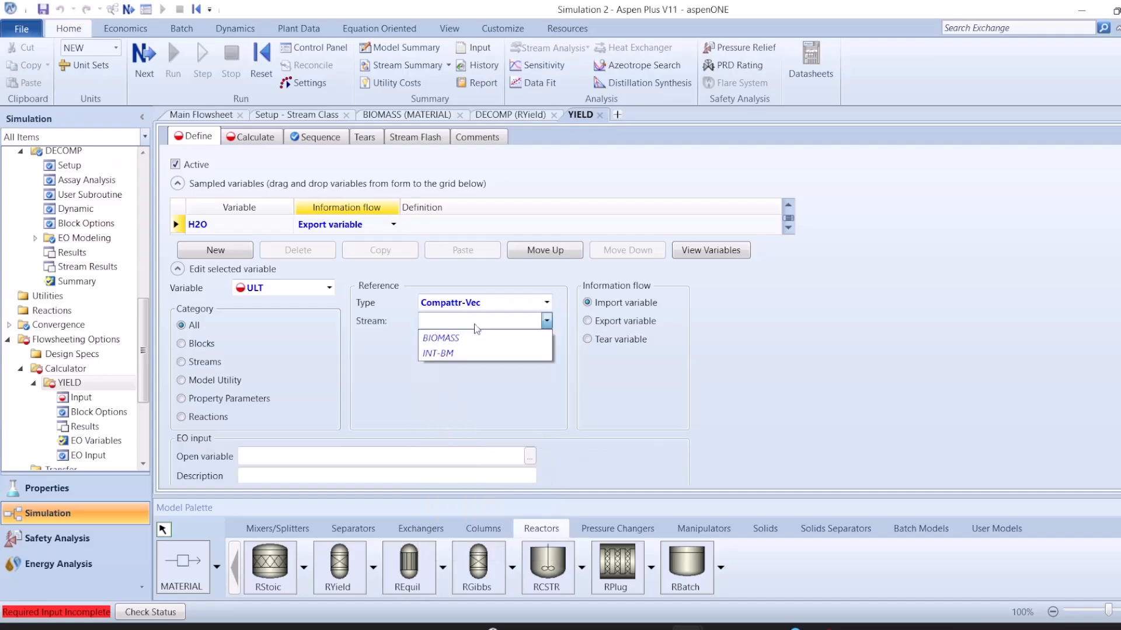
click(457, 333)
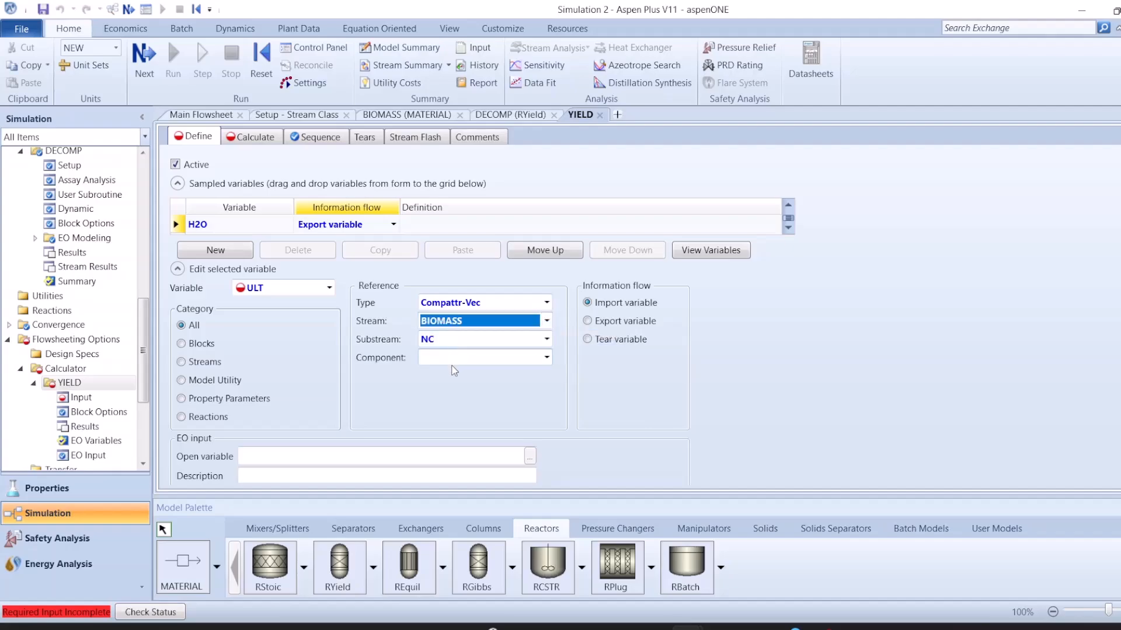
Step: Set the ULT variable's component to BIOMASS and its attribute to ULTANAL
click(451, 359)
click(447, 361)
click(443, 388)
click(444, 378)
click(446, 381)
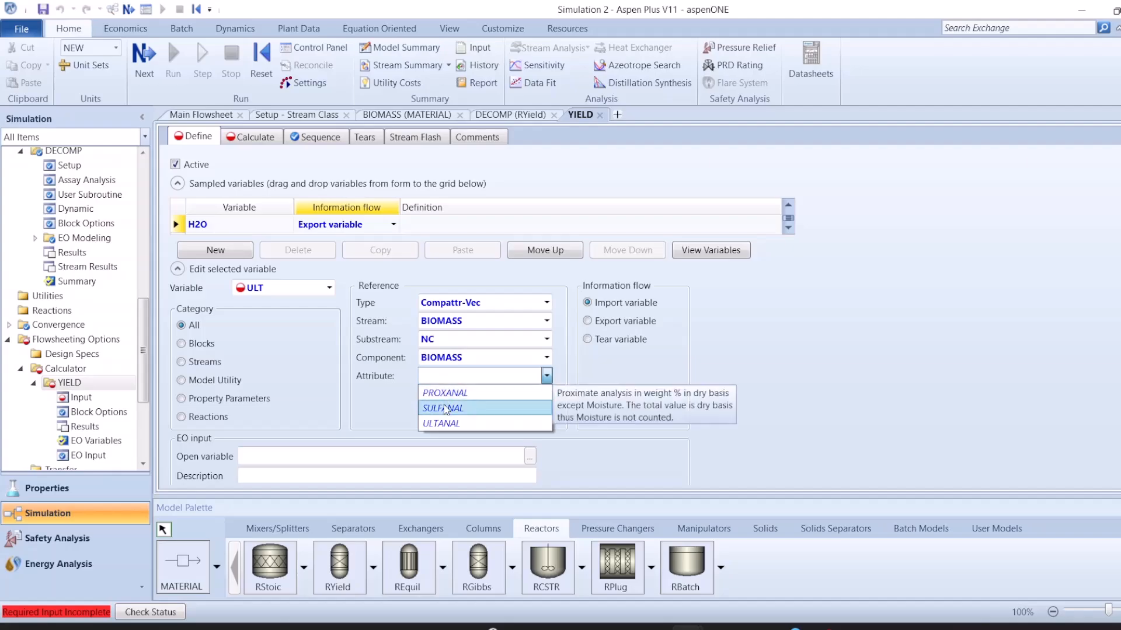
click(445, 422)
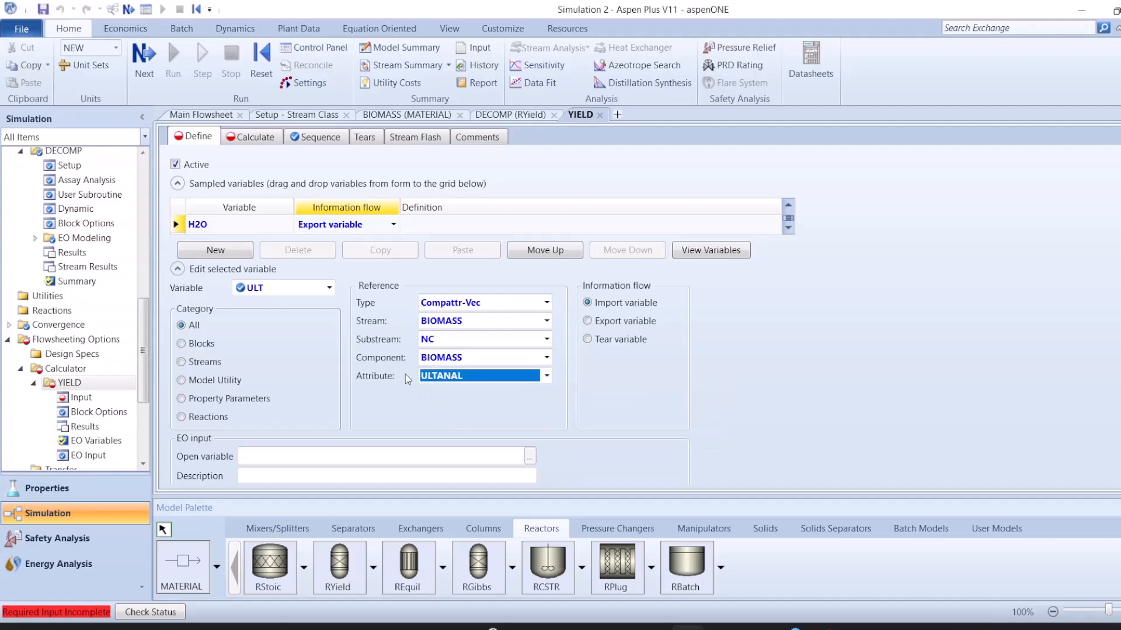
Step: Define the WATER variable's reference as type Compattr-Var on the BIOMASS stream
click(329, 288)
click(287, 324)
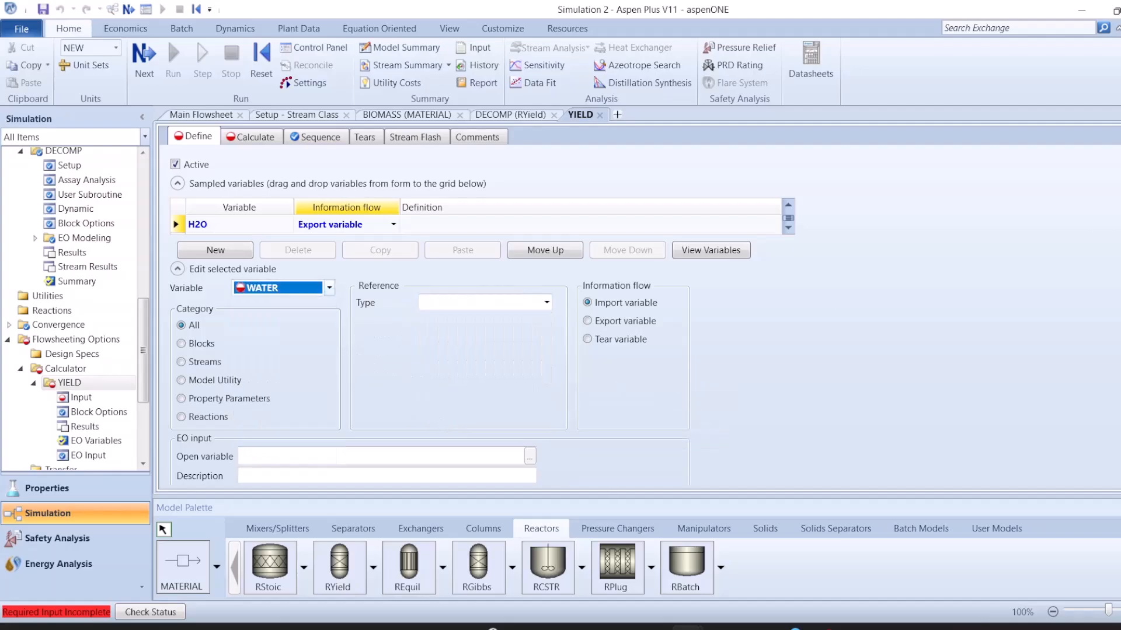
click(547, 302)
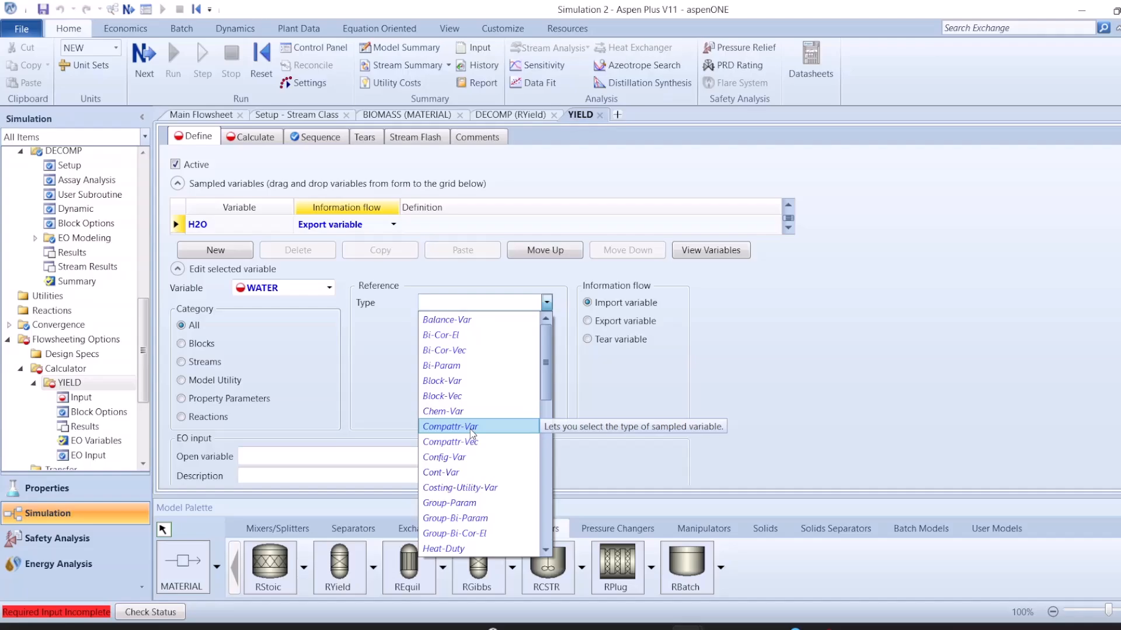
click(473, 426)
click(496, 327)
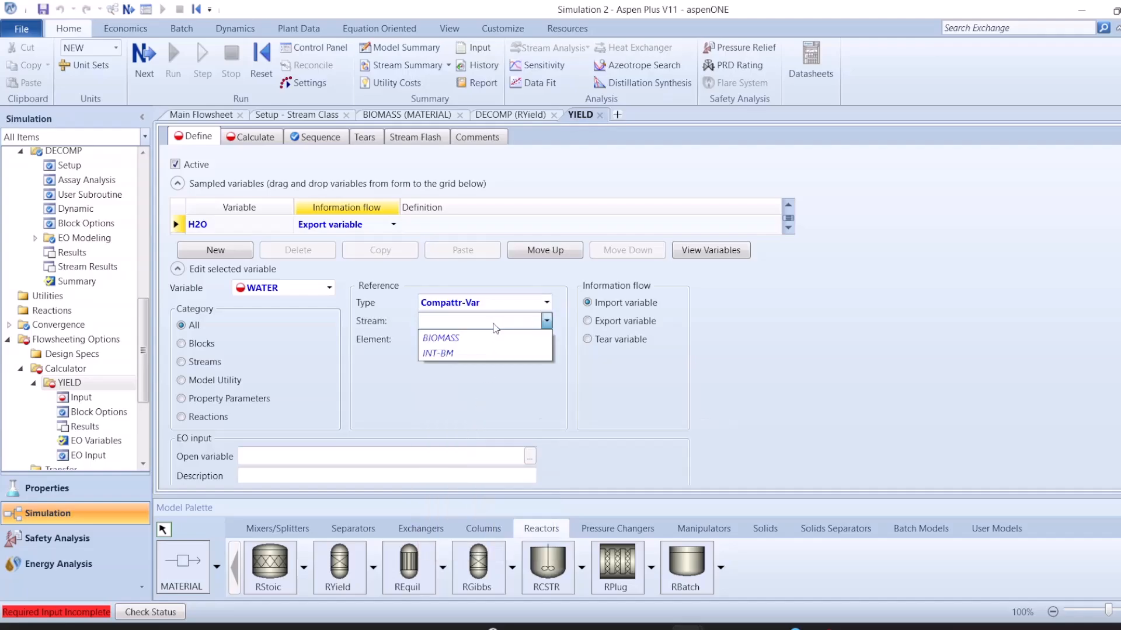
click(471, 340)
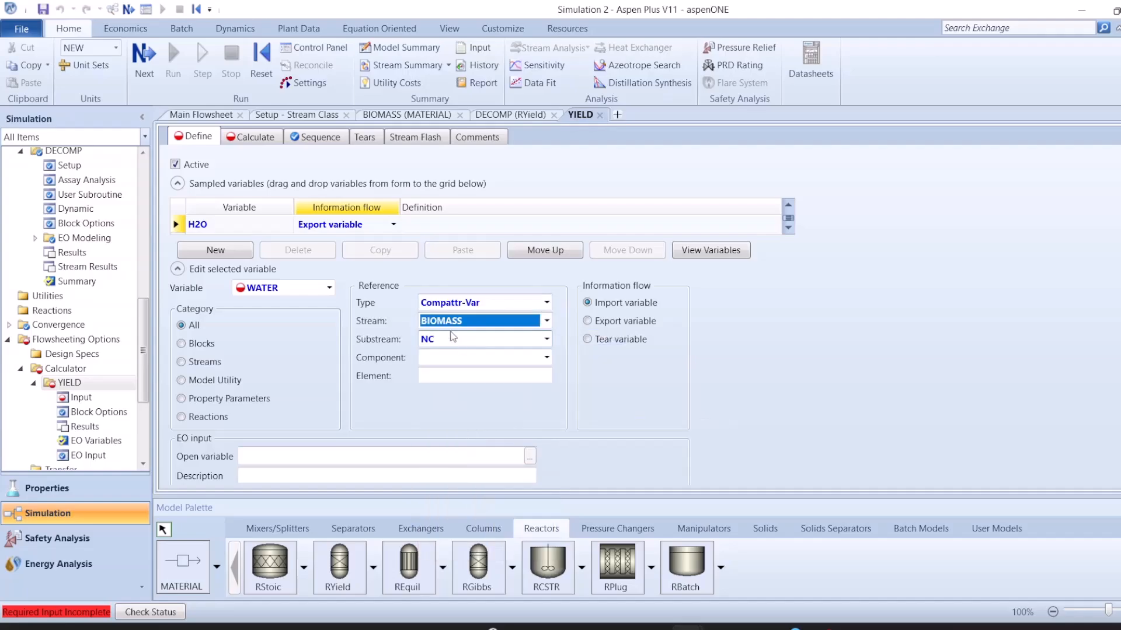
Step: Set the WATER variable's component to BIOMASS, its attribute to ULTANAL and its element to 1
click(441, 368)
click(440, 383)
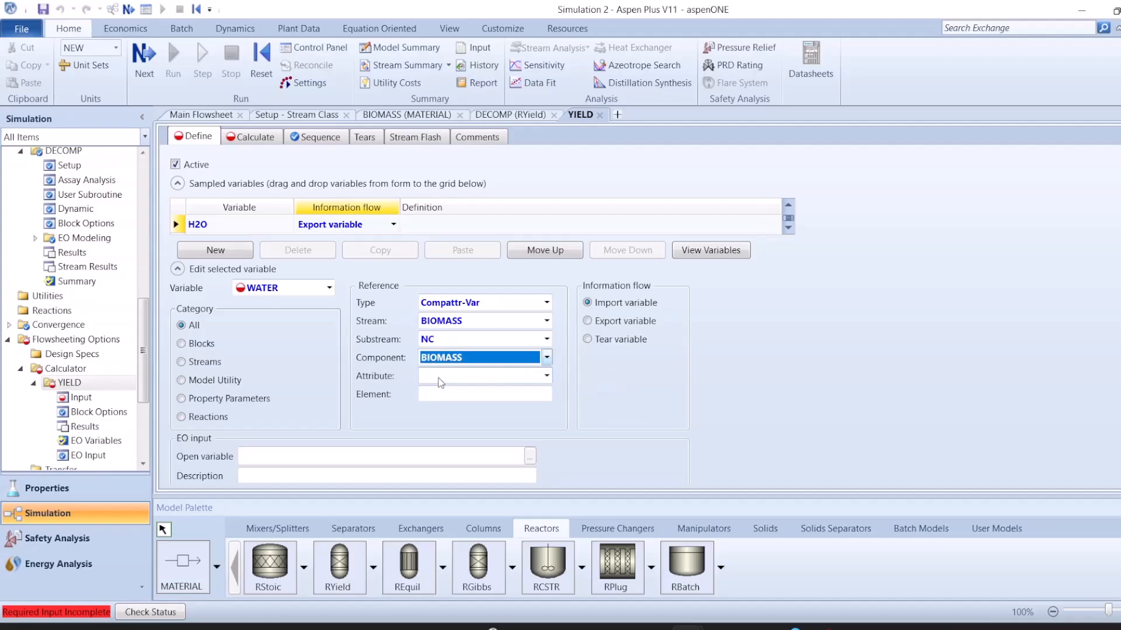
click(440, 379)
click(438, 408)
click(434, 396)
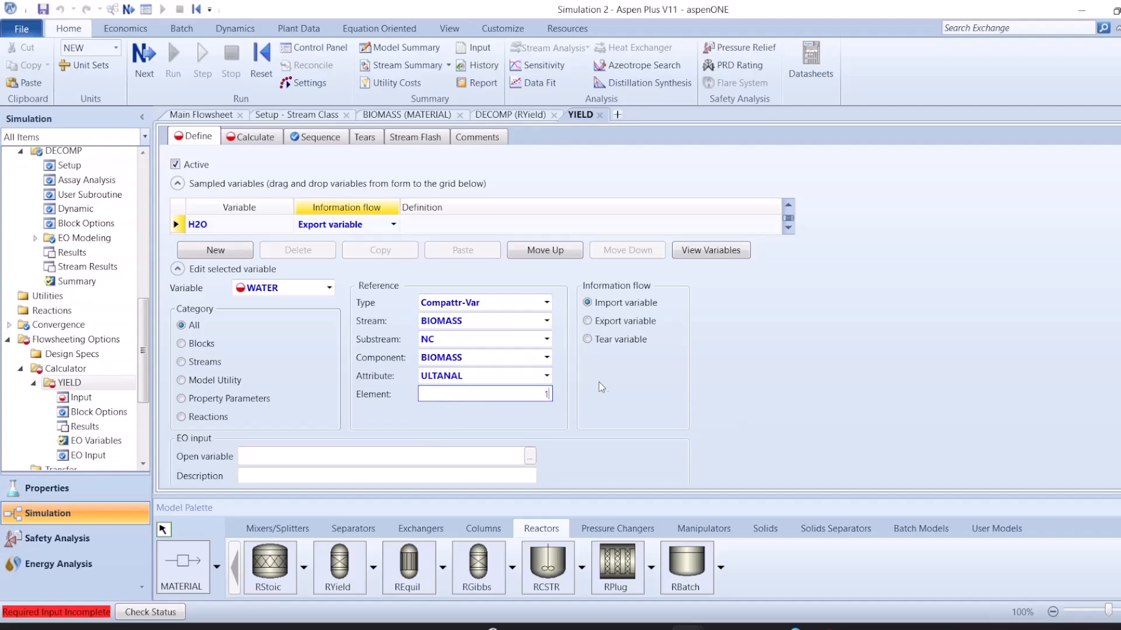
click(625, 413)
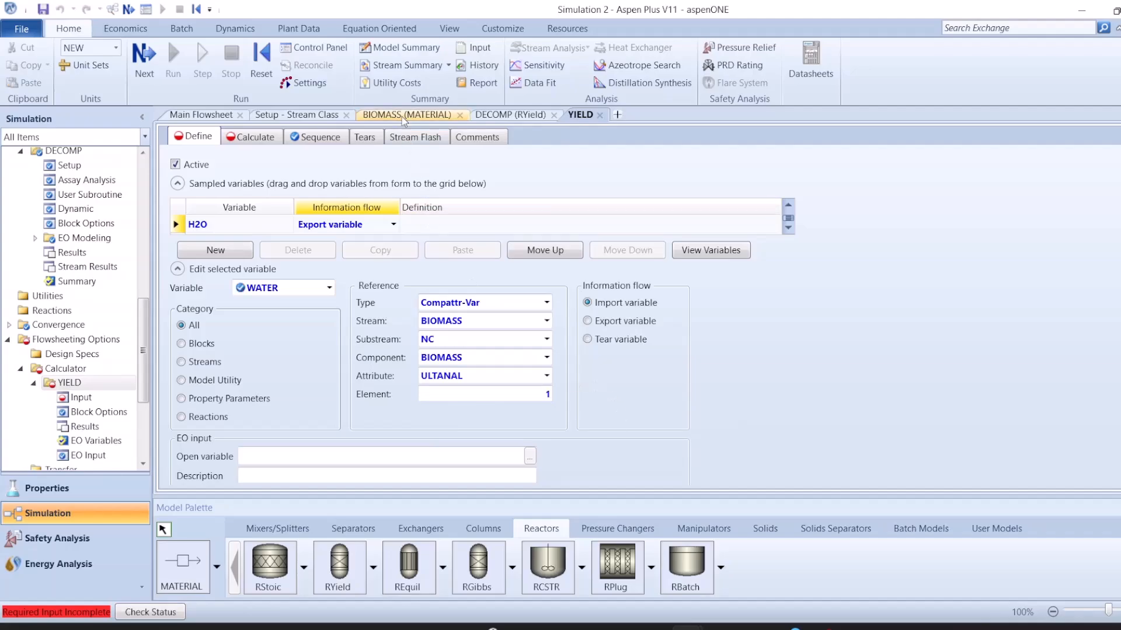
Step: Check the element order of the PROXANAL attribute in the BIOMASS stream and return to the YIELD calculator
click(402, 115)
click(356, 349)
click(321, 393)
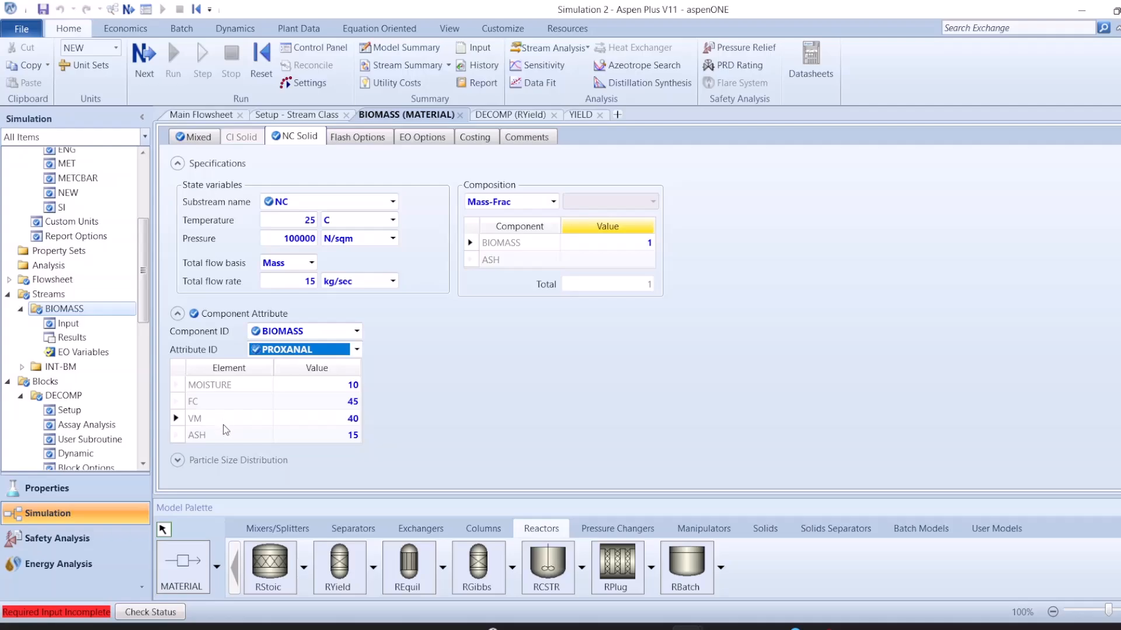
click(575, 116)
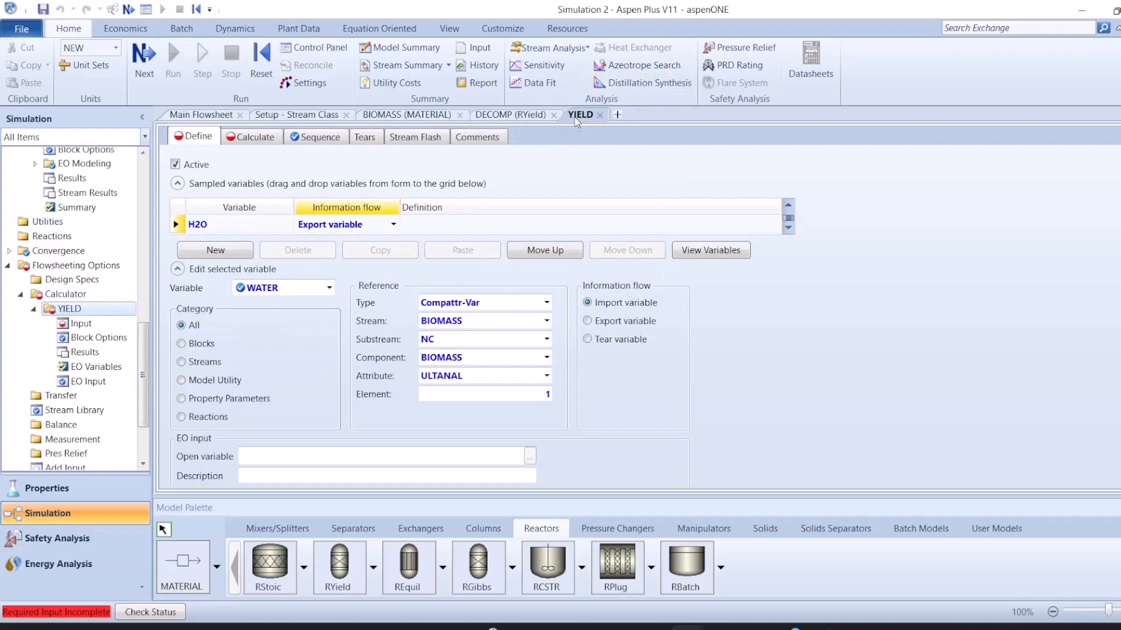
Step: Define the ASH variable's reference as type Block-Var on the DECOMP block
click(300, 286)
click(275, 337)
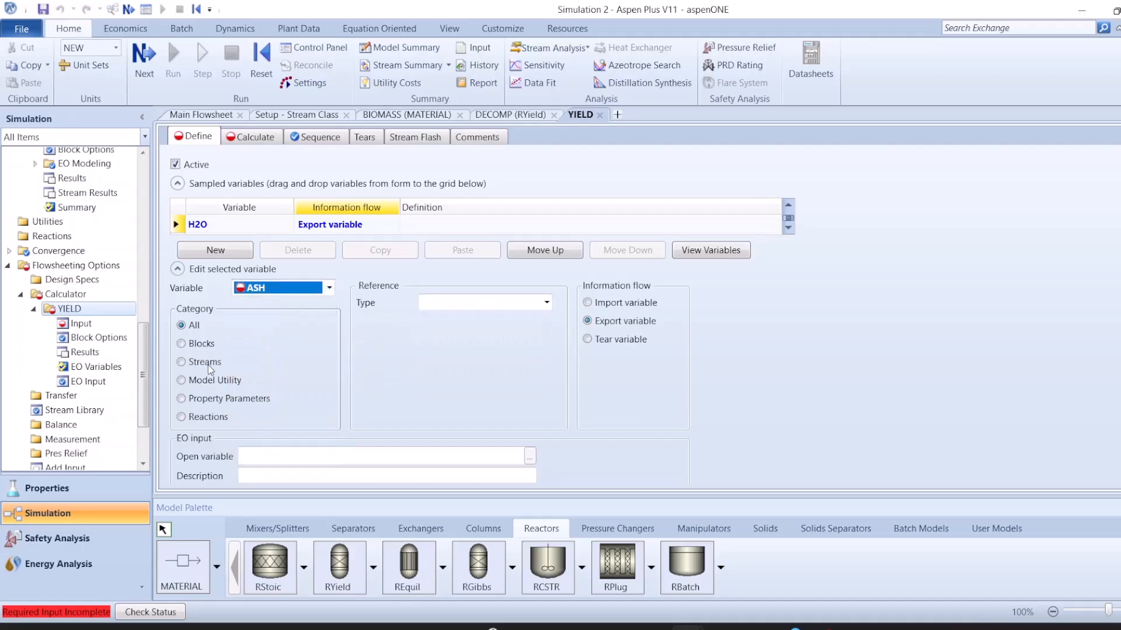
click(446, 302)
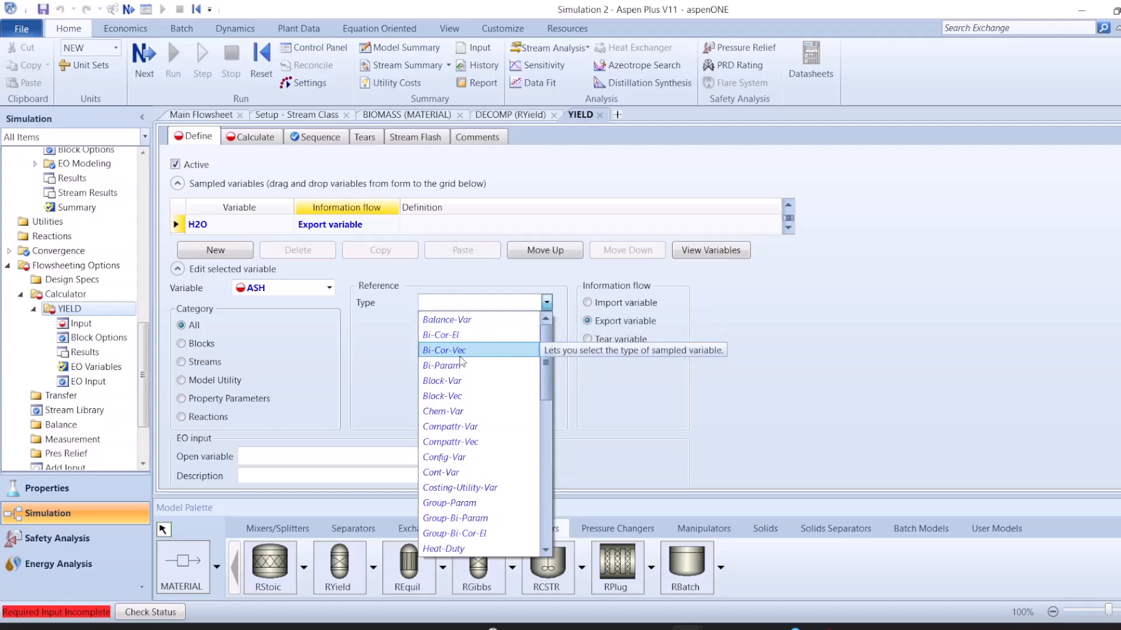
click(456, 381)
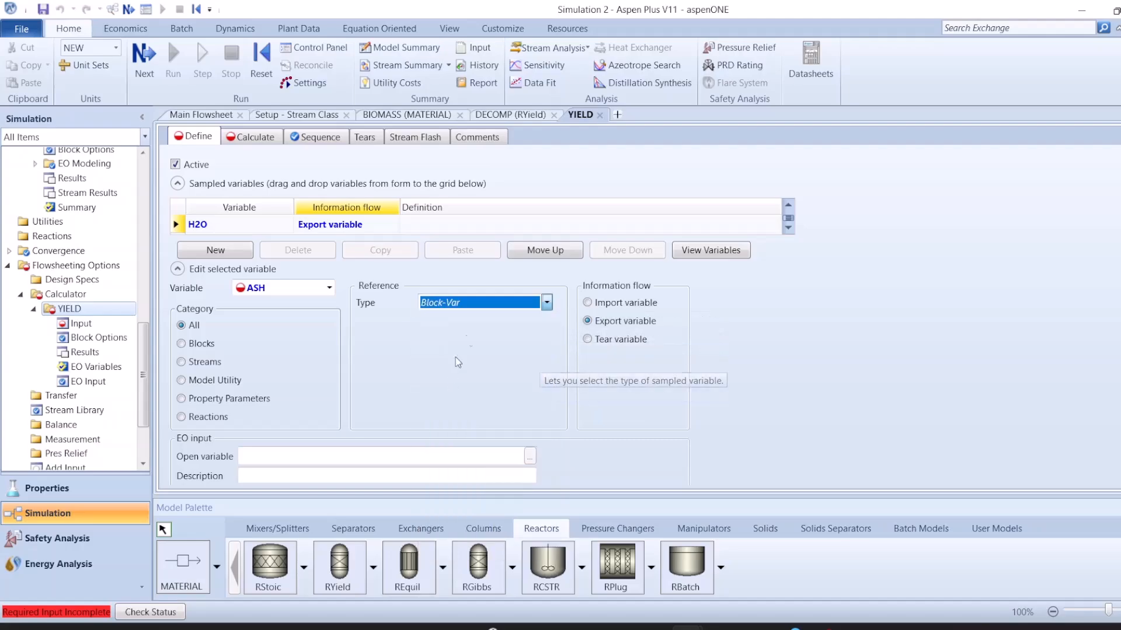
click(467, 320)
click(461, 333)
Step: Reference the MASS-YIELD block variable for ASH, with ID1 set to ASH and ID2 set to MIXED
click(472, 339)
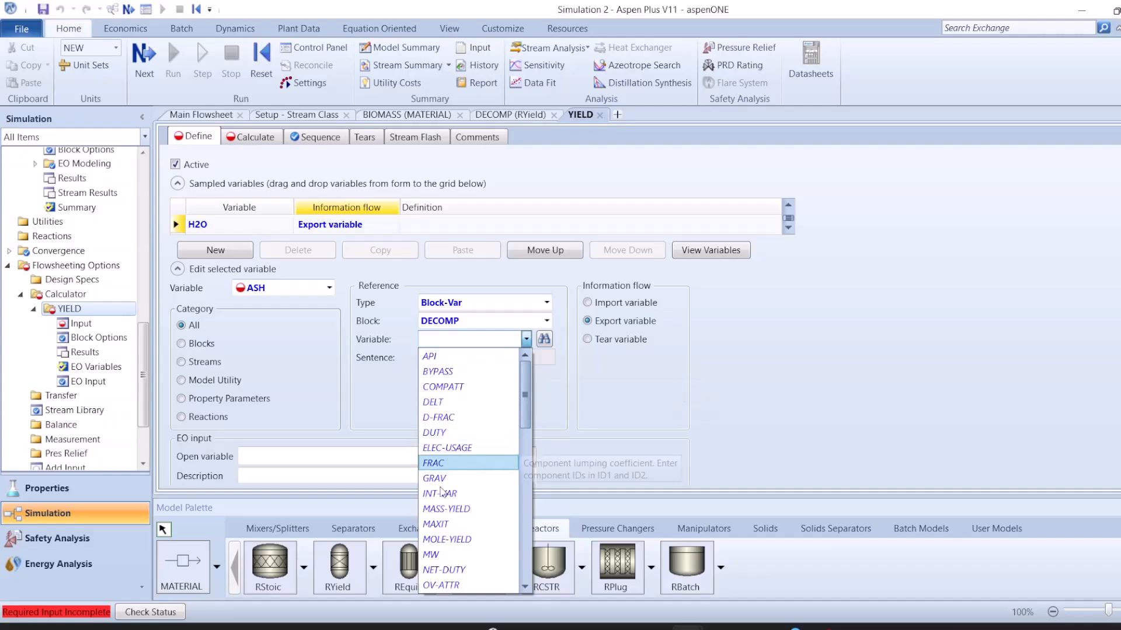
click(441, 509)
click(499, 376)
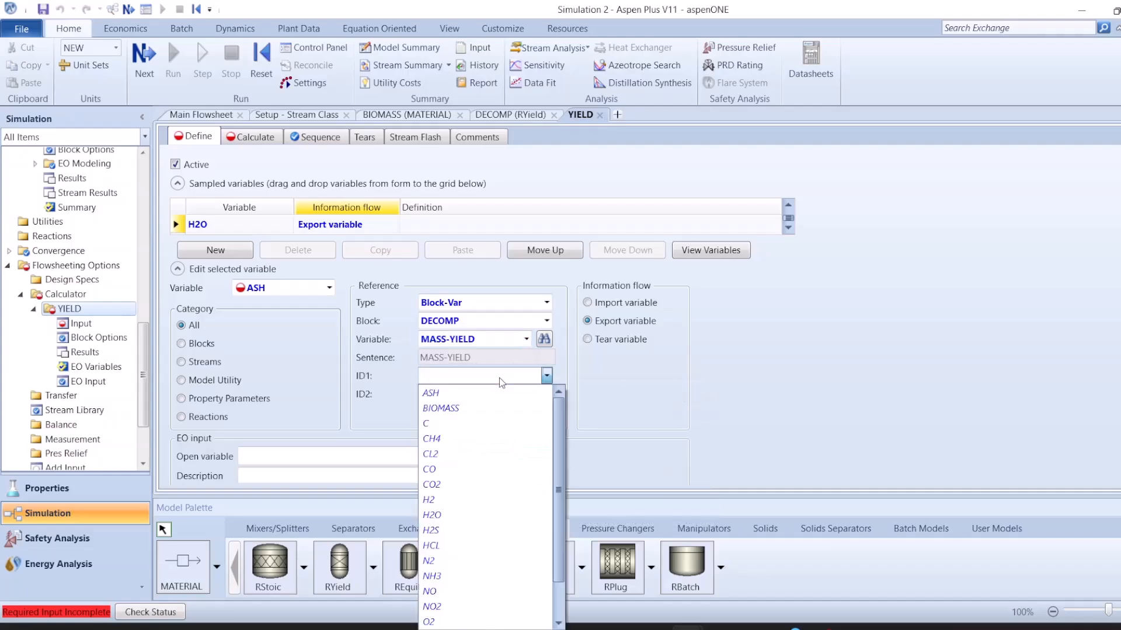
click(446, 393)
click(442, 397)
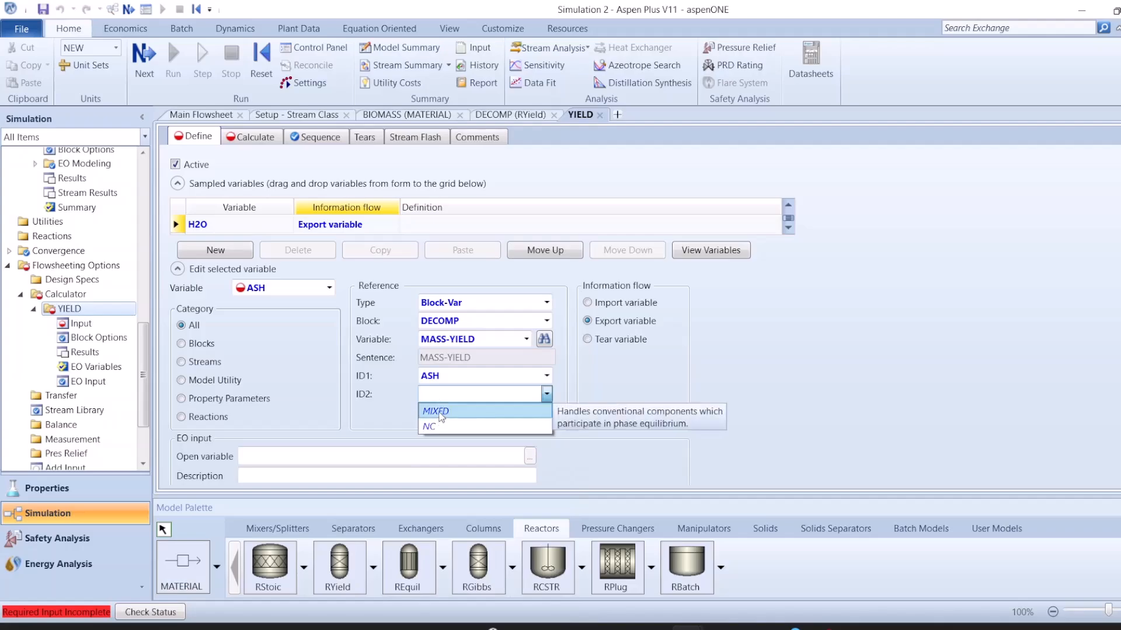
click(439, 411)
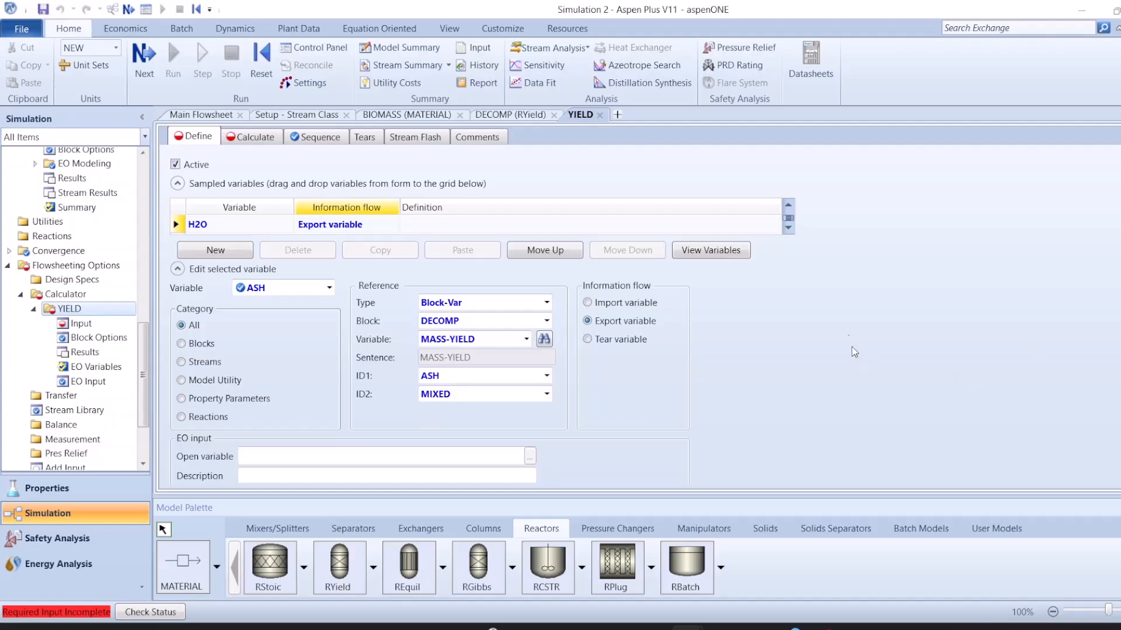
Step: Set the ASH variable's ID2 to NC and define the CARB variable's reference as type Block-Var on the DECOMP block
click(498, 396)
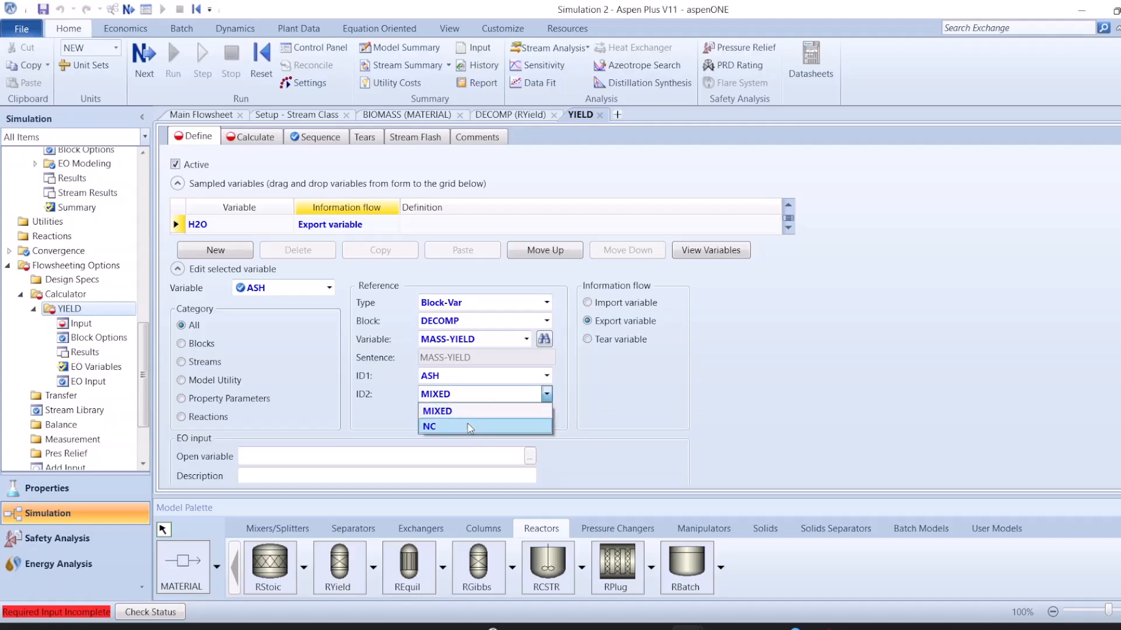
click(490, 426)
click(328, 288)
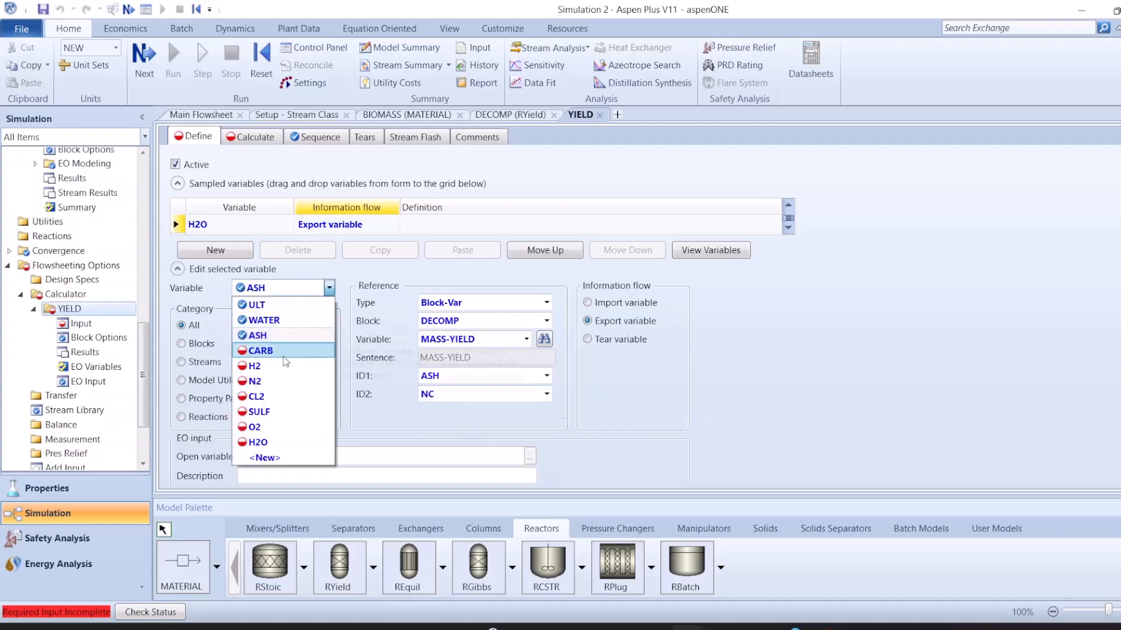
click(286, 350)
click(489, 302)
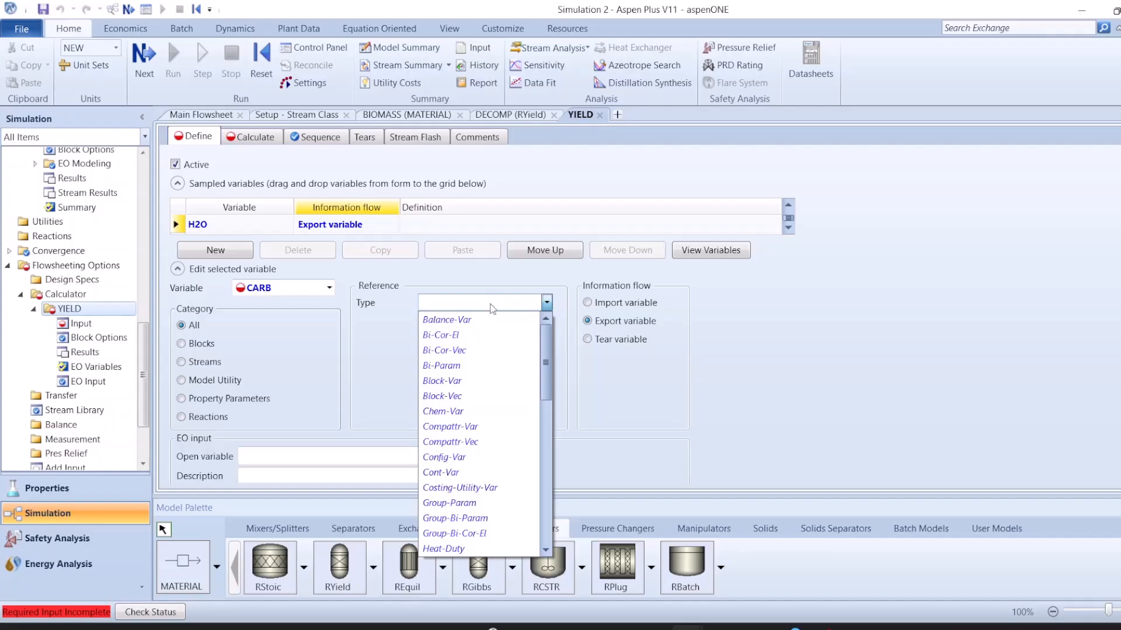
click(447, 381)
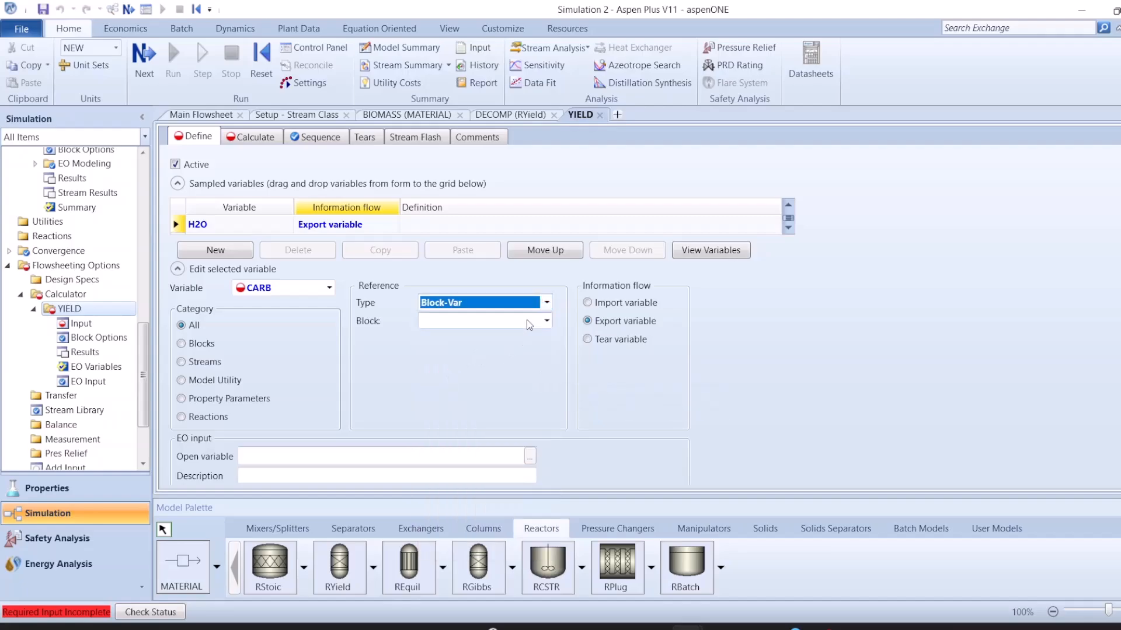
click(484, 320)
click(488, 334)
Step: Reference the MASS-YIELD block variable for CARB, with ID1 set to C and ID2 set to MIXED
click(494, 340)
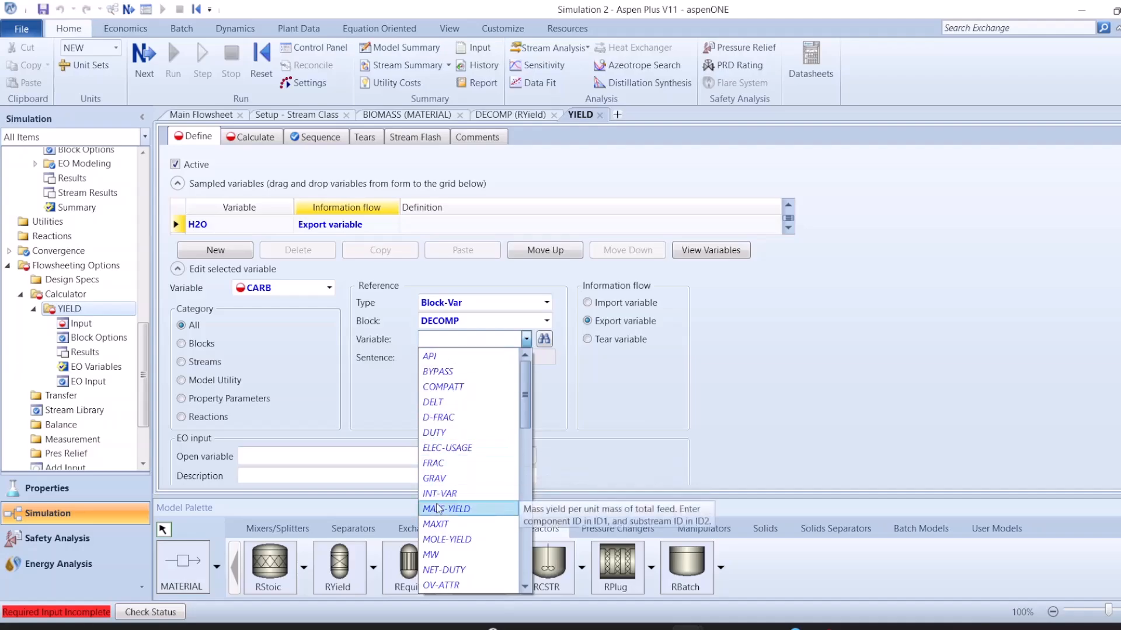
click(445, 509)
click(456, 379)
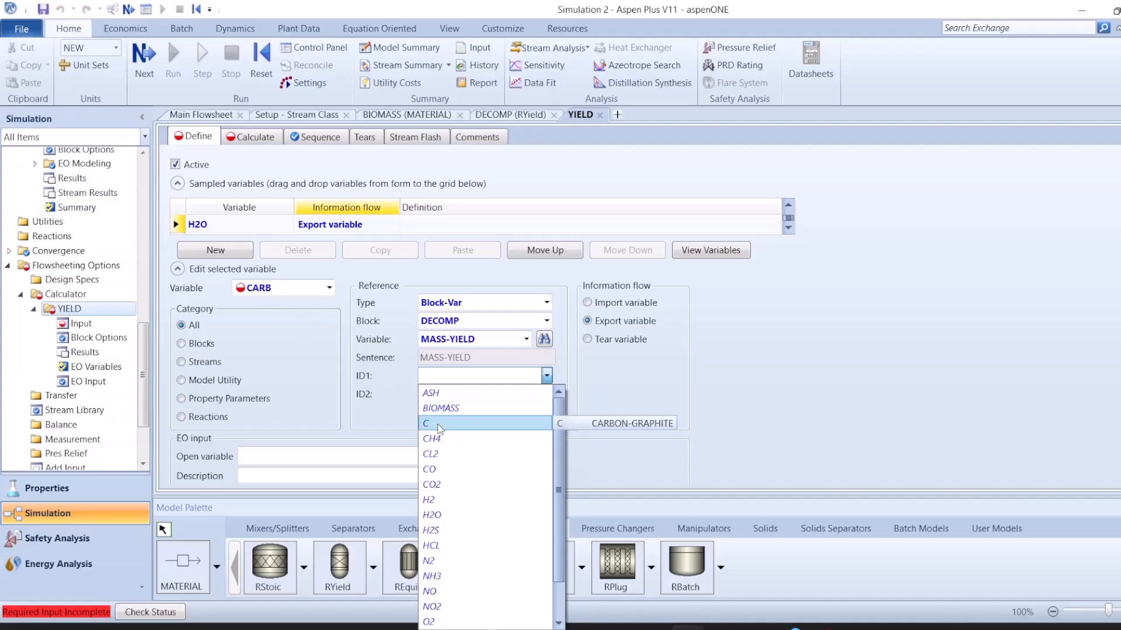
click(439, 429)
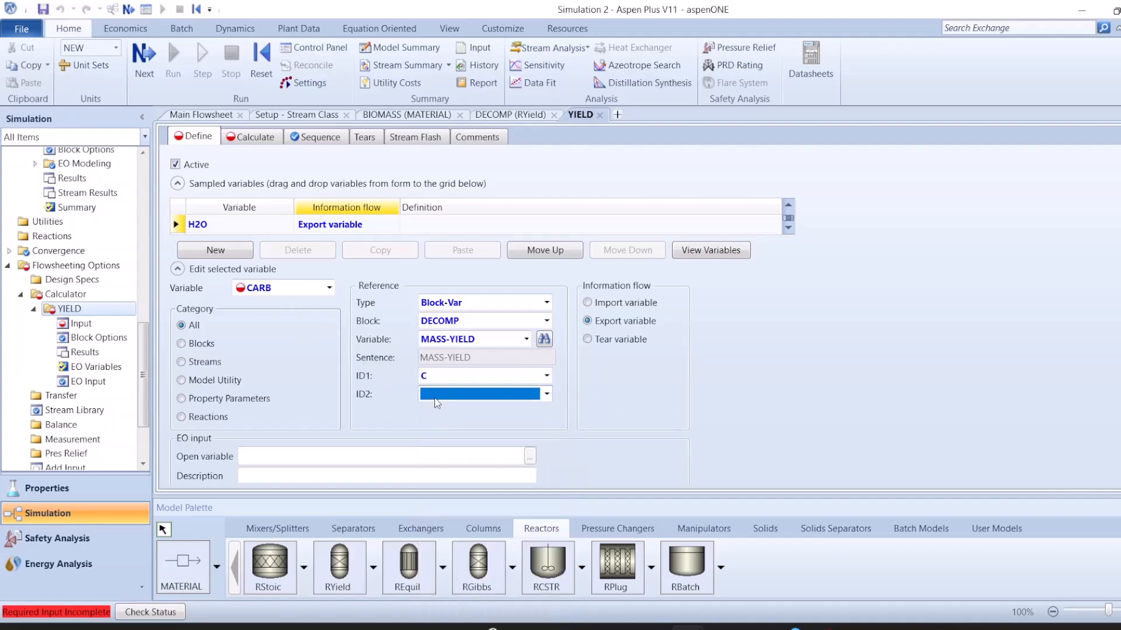
click(439, 395)
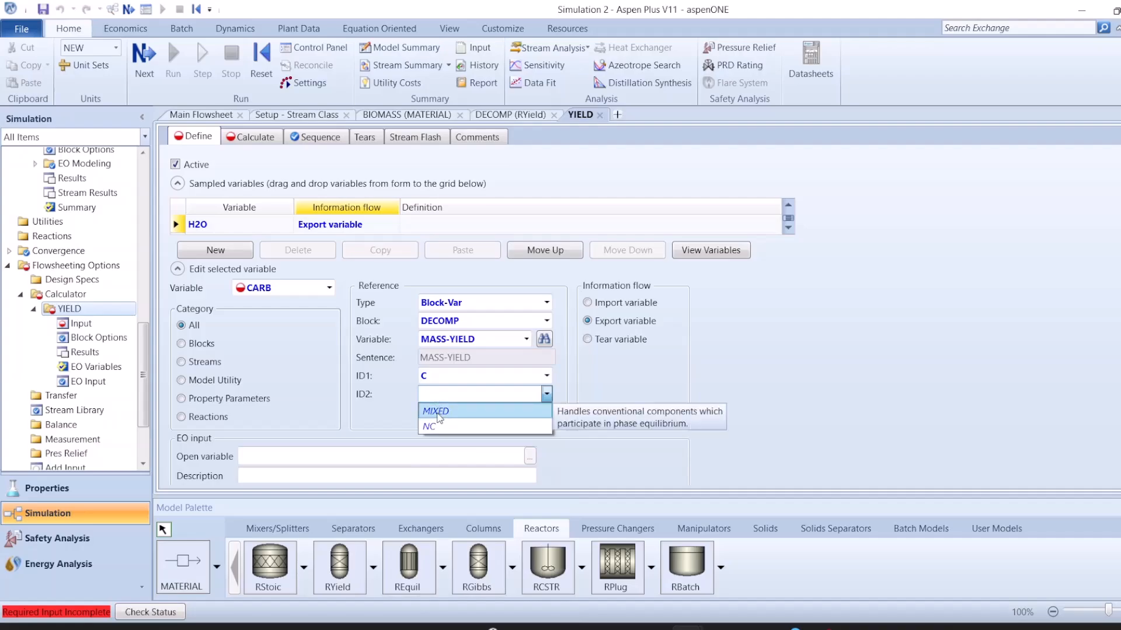
click(437, 412)
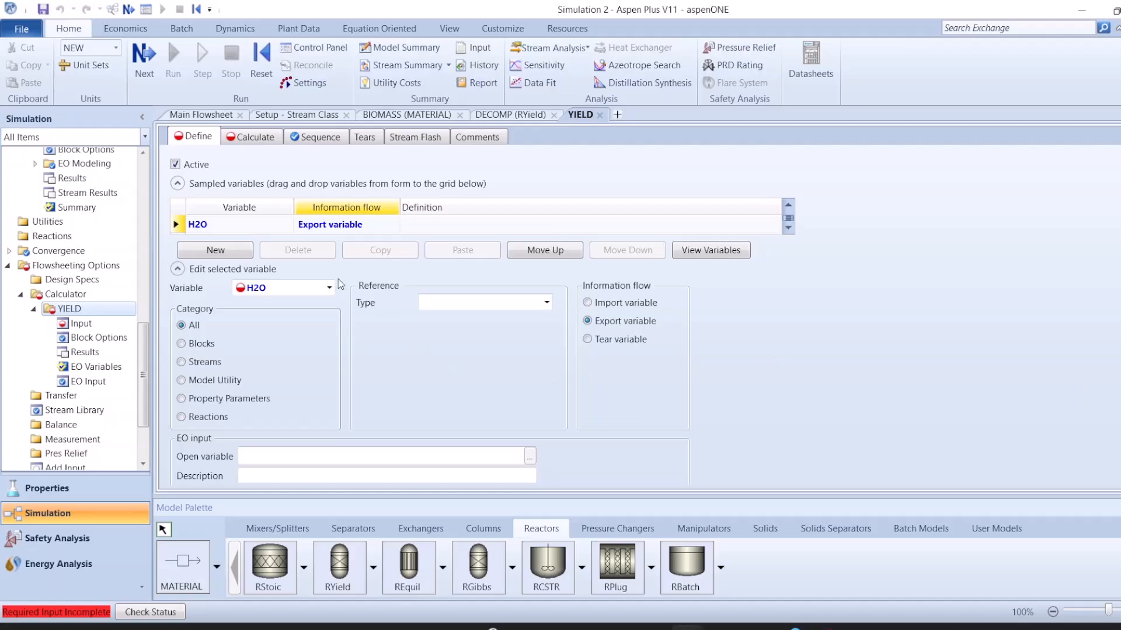
Step: Define the H2O variable's reference as type Block-Var on the DECOMP block
click(452, 304)
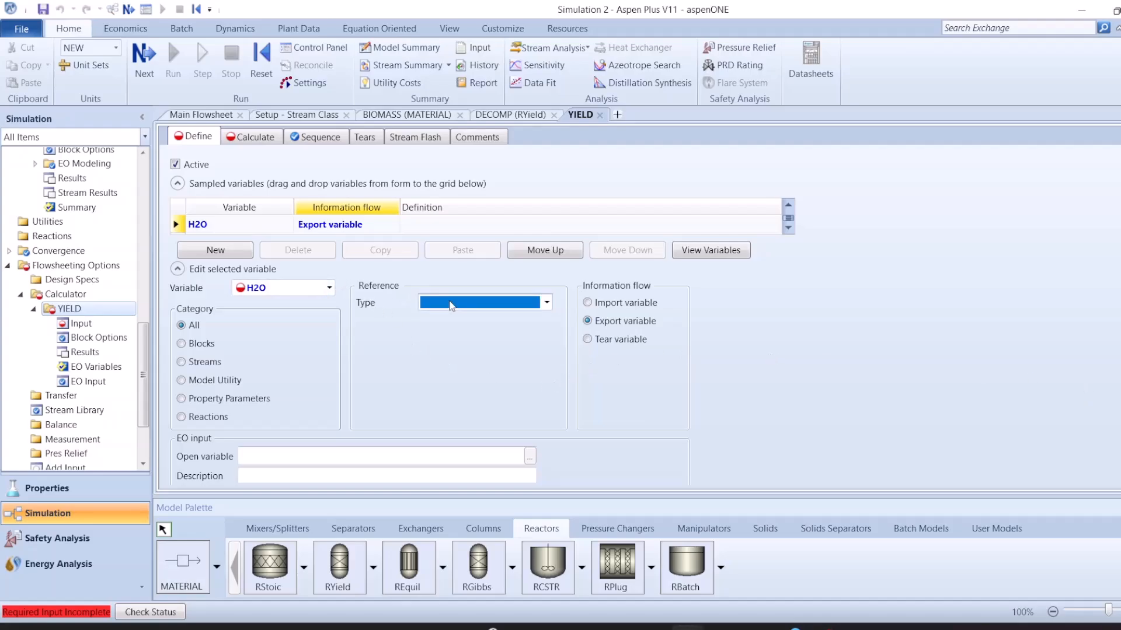
click(451, 304)
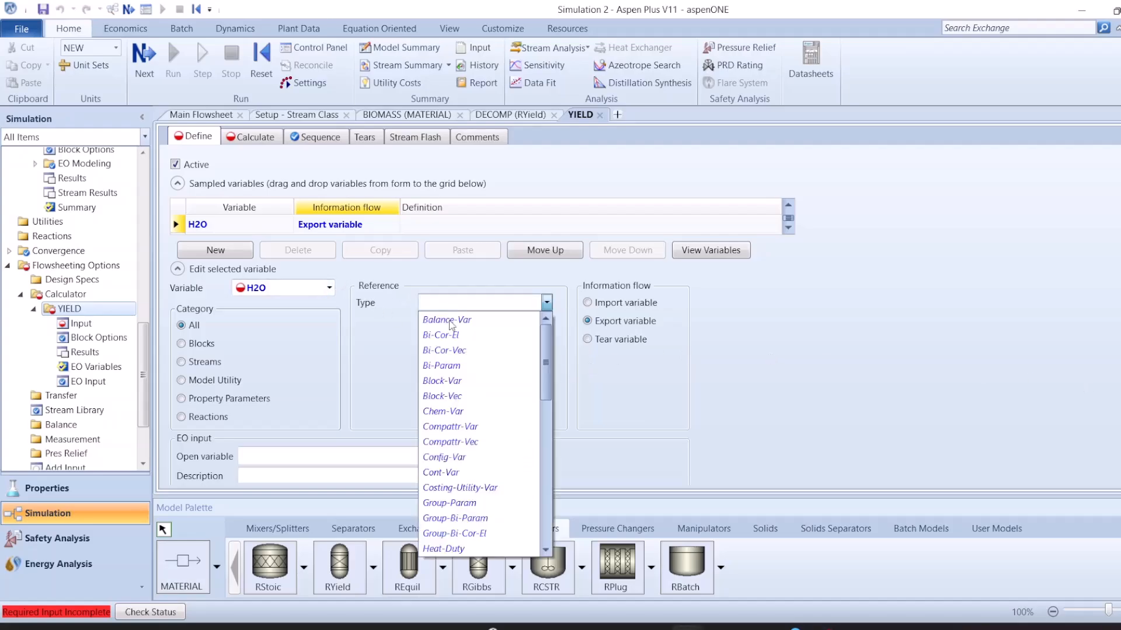
click(450, 383)
click(457, 320)
click(455, 344)
Step: Reference the MASS-YIELD block variable for H2O, with ID1 set to H2O and ID2 set to MIXED
click(455, 340)
click(455, 339)
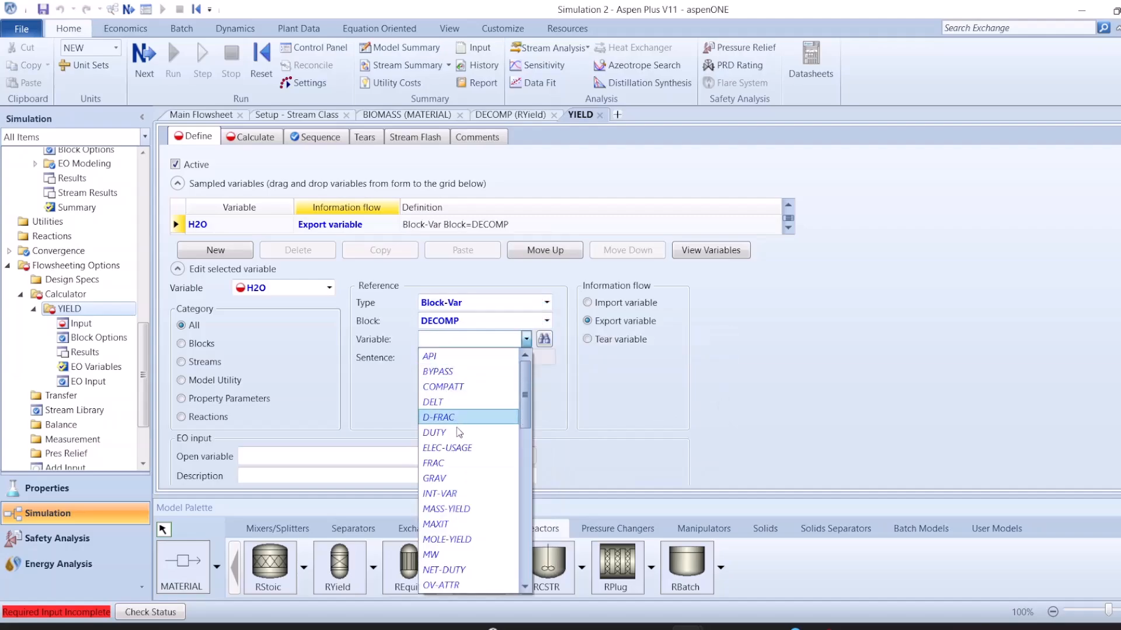
click(446, 508)
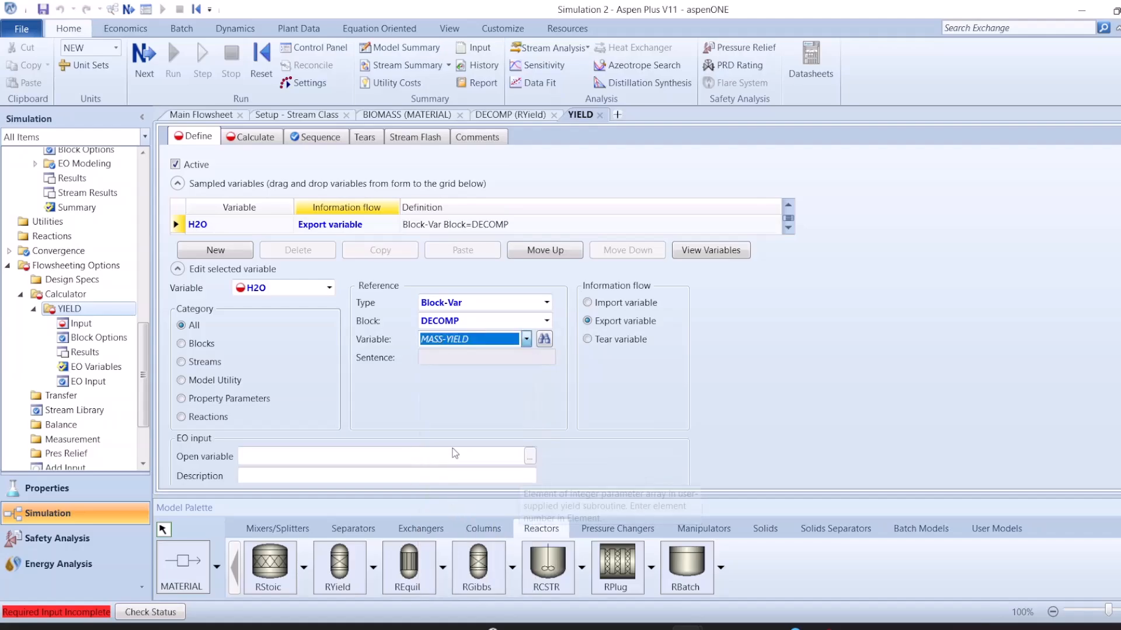
click(448, 373)
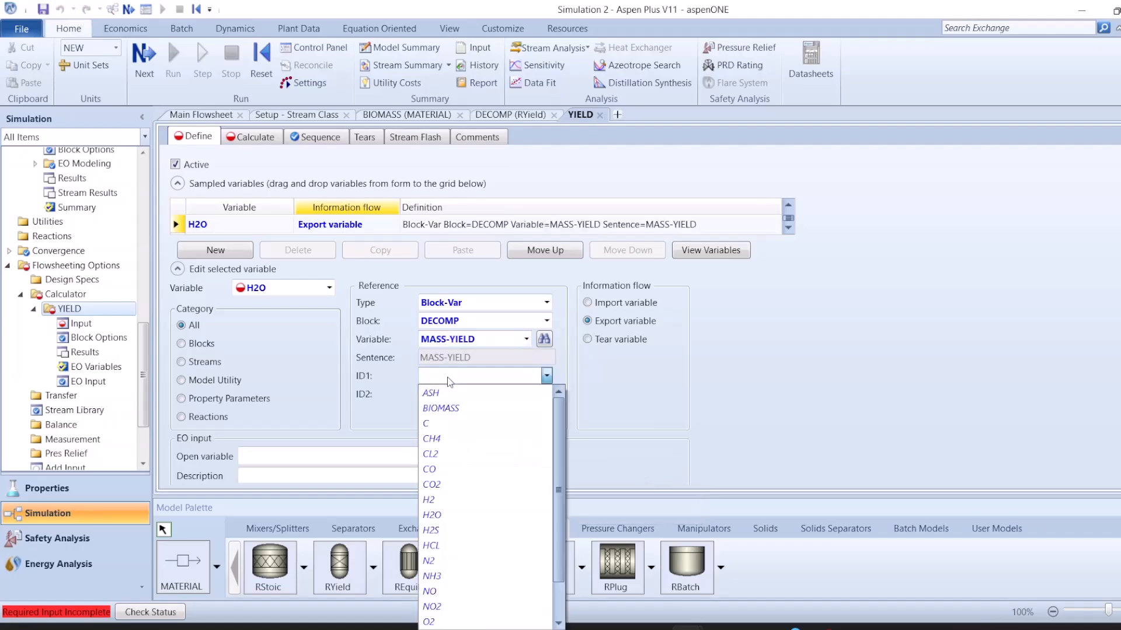
click(437, 515)
click(490, 395)
click(490, 398)
click(480, 409)
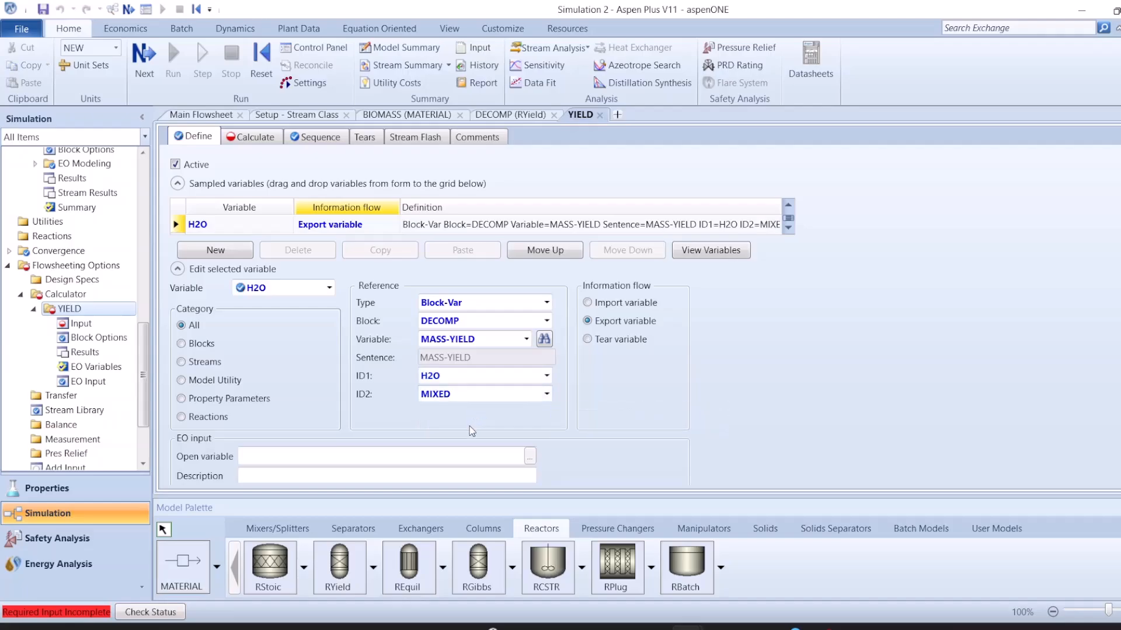
Step: Enter the calculator's Fortran statements: FACT = (100 - WATER) / 100, H2O = WATER / 100, and ASH through O2 as ULT(1) to ULT(7) / 100 * FACT
click(240, 138)
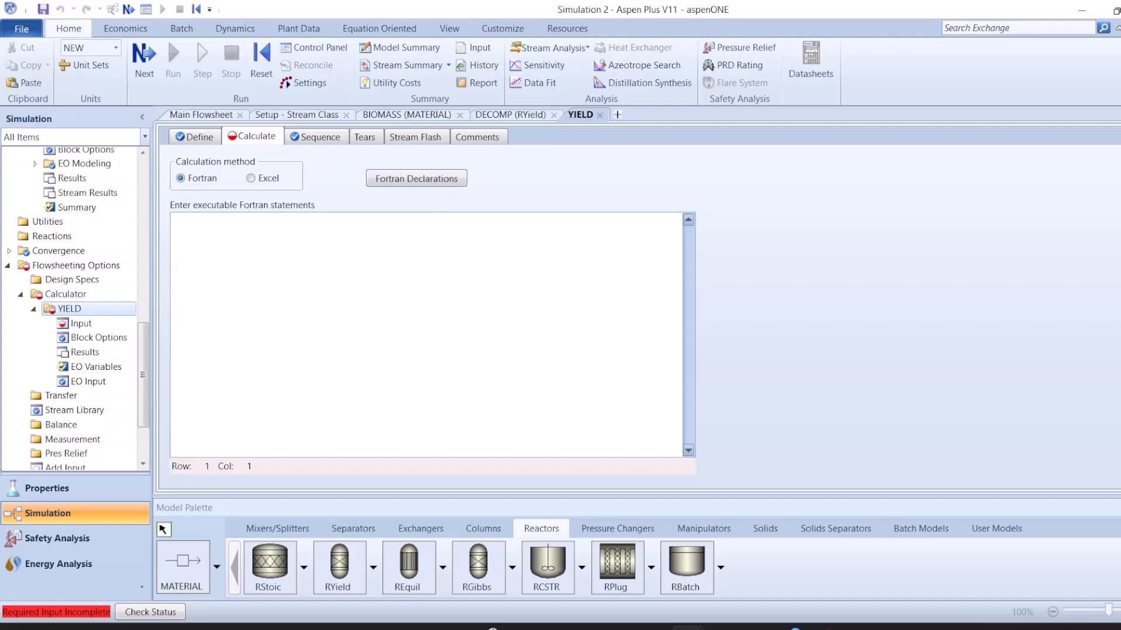
key(alt+Tab)
click(205, 294)
text(C     FACT IS THE FACTOR TO CONVERT THE ULTIMATE ANALYSIS C     TO A WET BASIS       FACT = (100 - WATER) / 100       H2O  = WATER  / 100       ASH  = ULT(1) / 100 * FACT       CARB = ULT(2) / 100 * FACT       H2   = ULT(3) / 100 * FACT       N2   = ULT(4) / 100 * FACT       CL2  = ULT(5) / 100 * FACT       SULF = ULT(6) / 100 * FACT       O2   = ULT(7) / 100 * FACT)
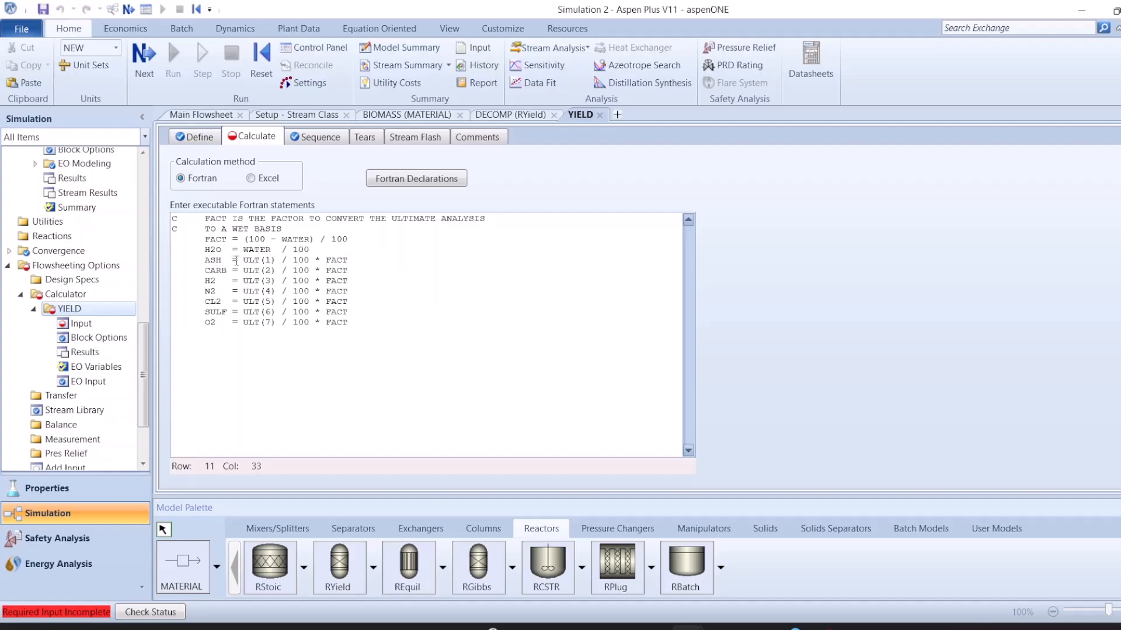
Step: Review the Fortran statements against the element order of the BIOMASS stream's ULTANAL attribute, and return to the YIELD calculator
drag(204, 249, 226, 250)
double_click(252, 248)
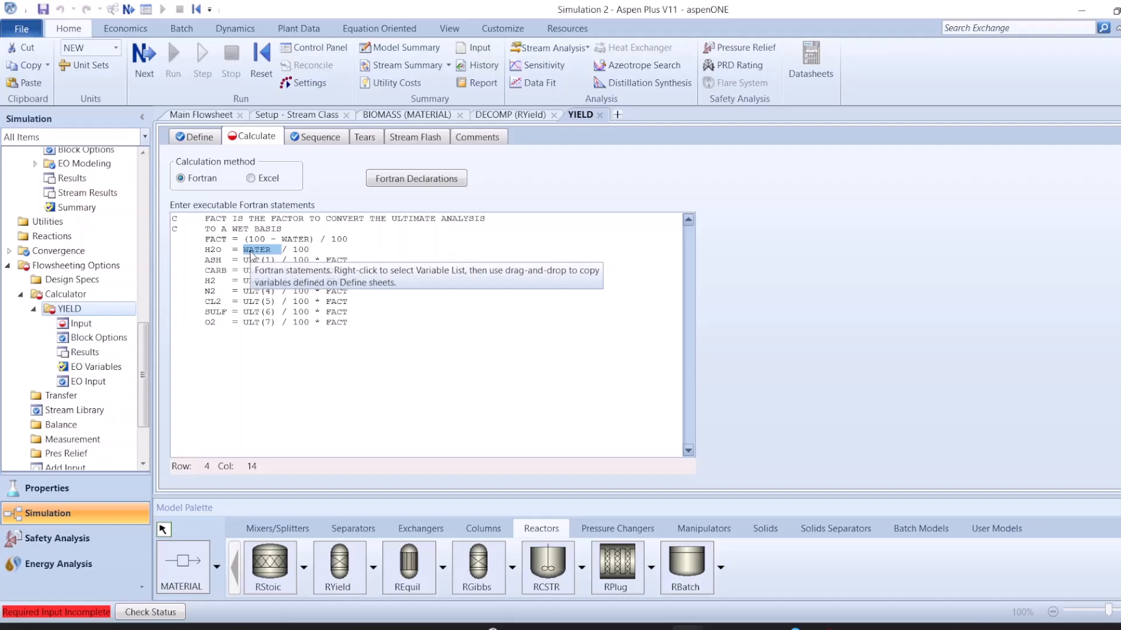
click(228, 269)
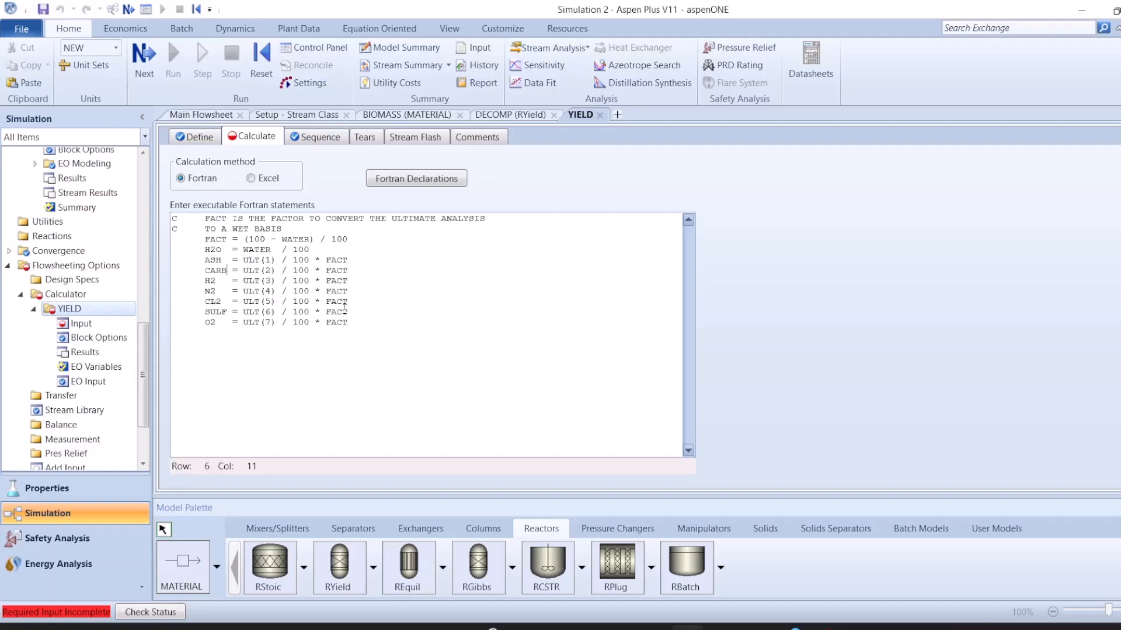
click(422, 114)
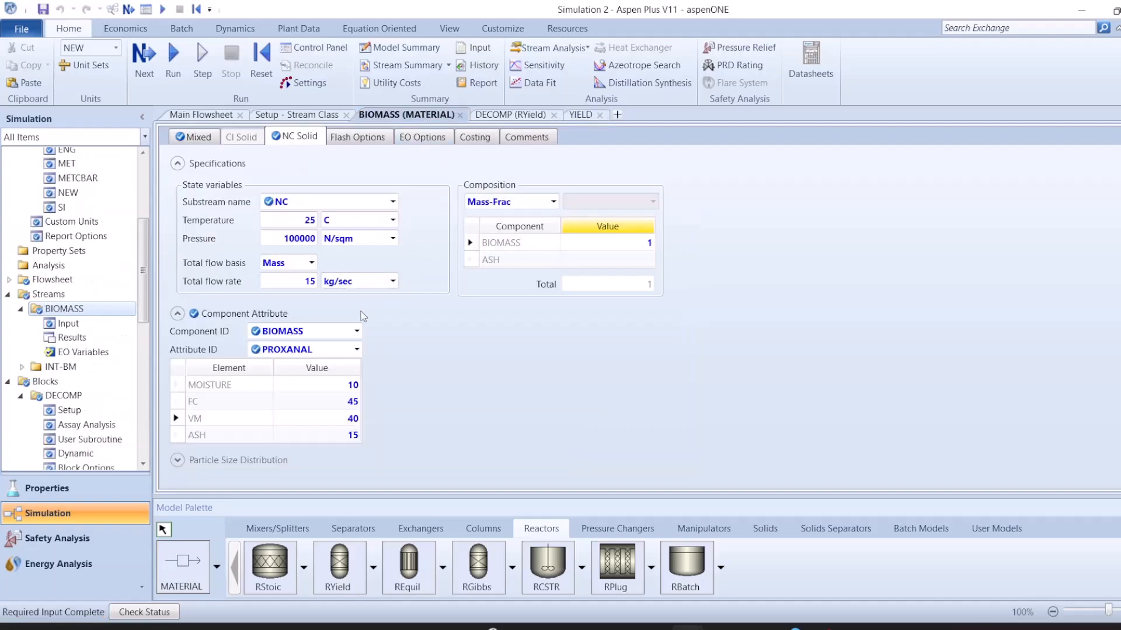
click(356, 349)
click(336, 382)
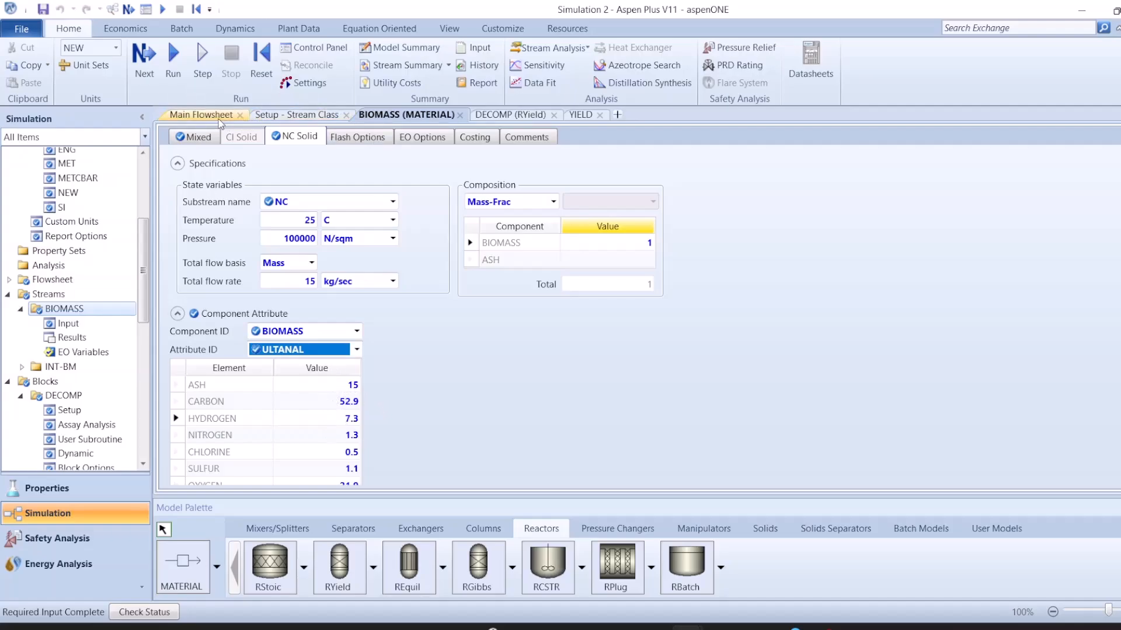
click(580, 115)
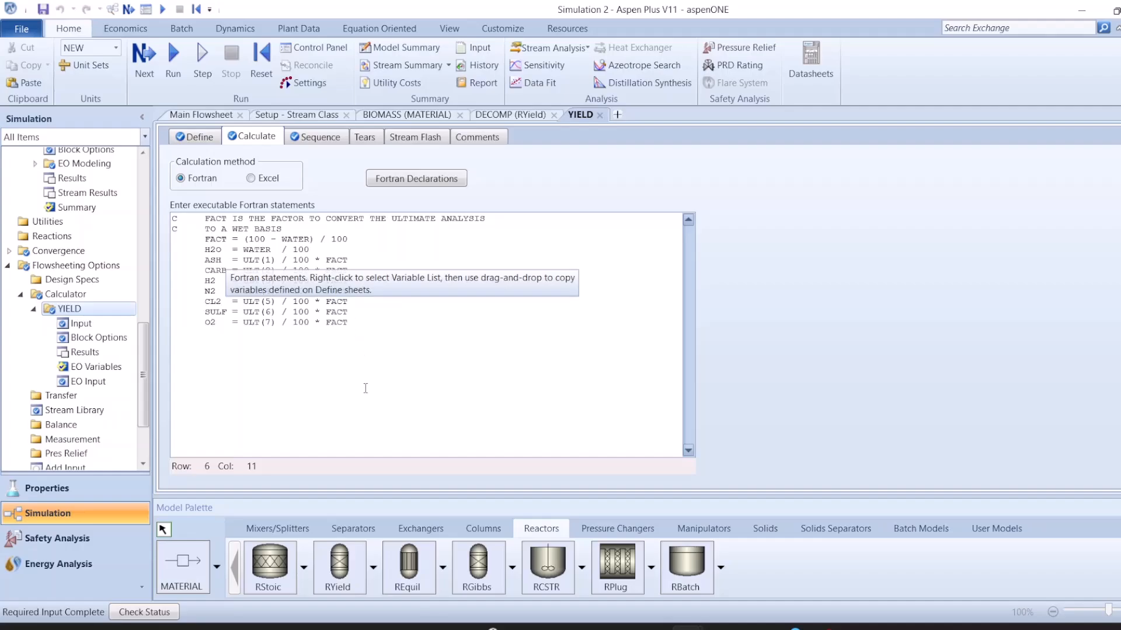
click(392, 342)
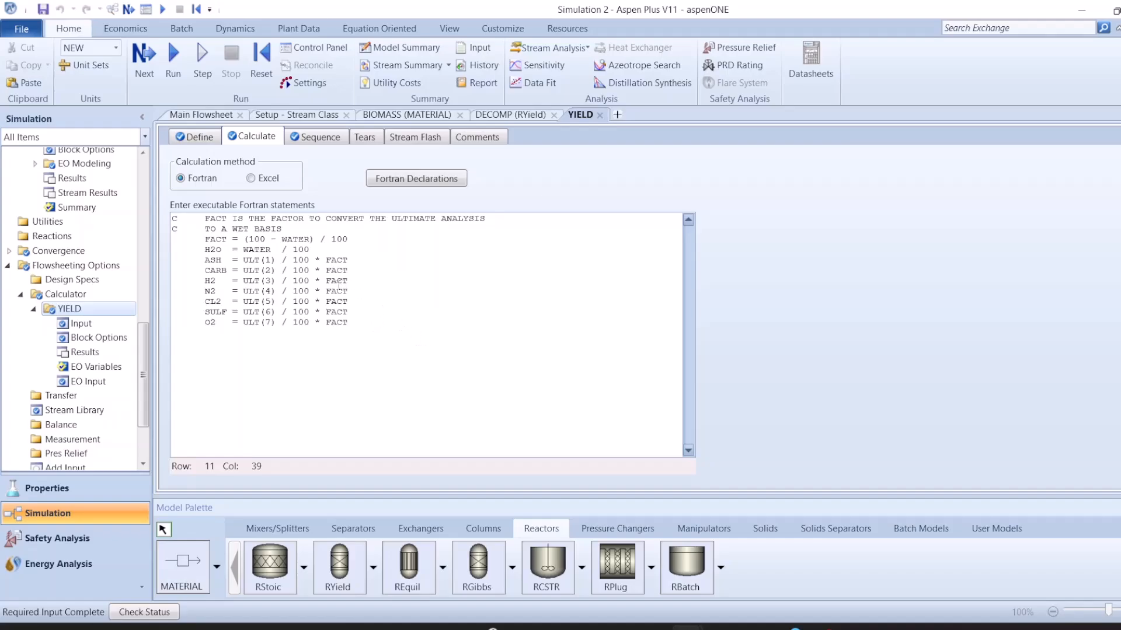
Step: Run the simulation and read through the run messages for the YIELD calculator and the DECOMP block
click(144, 55)
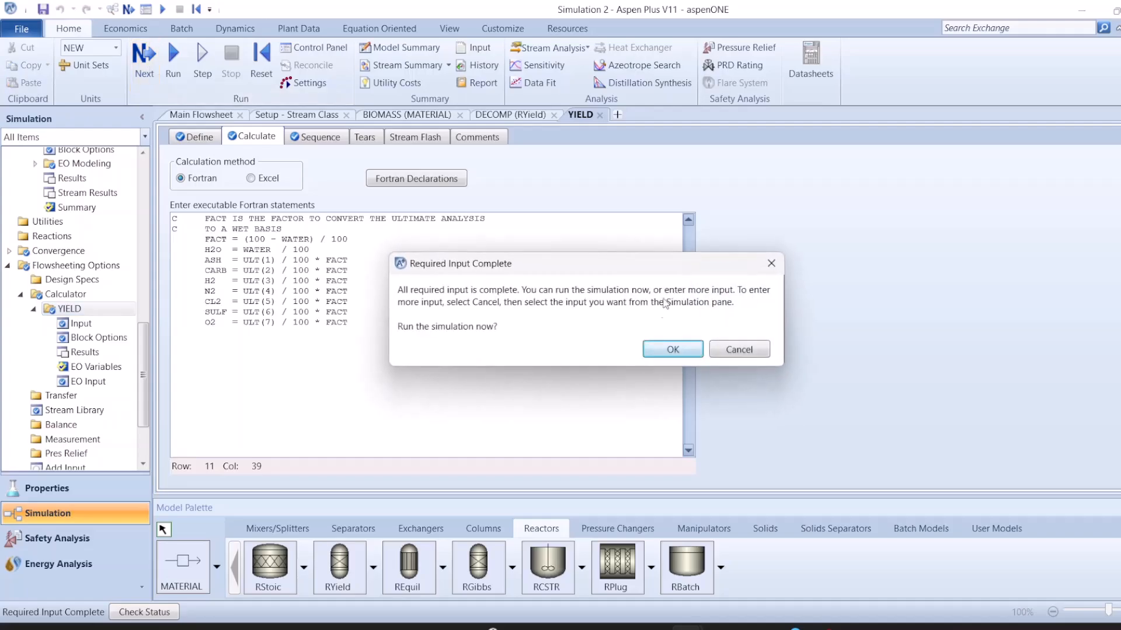
click(670, 349)
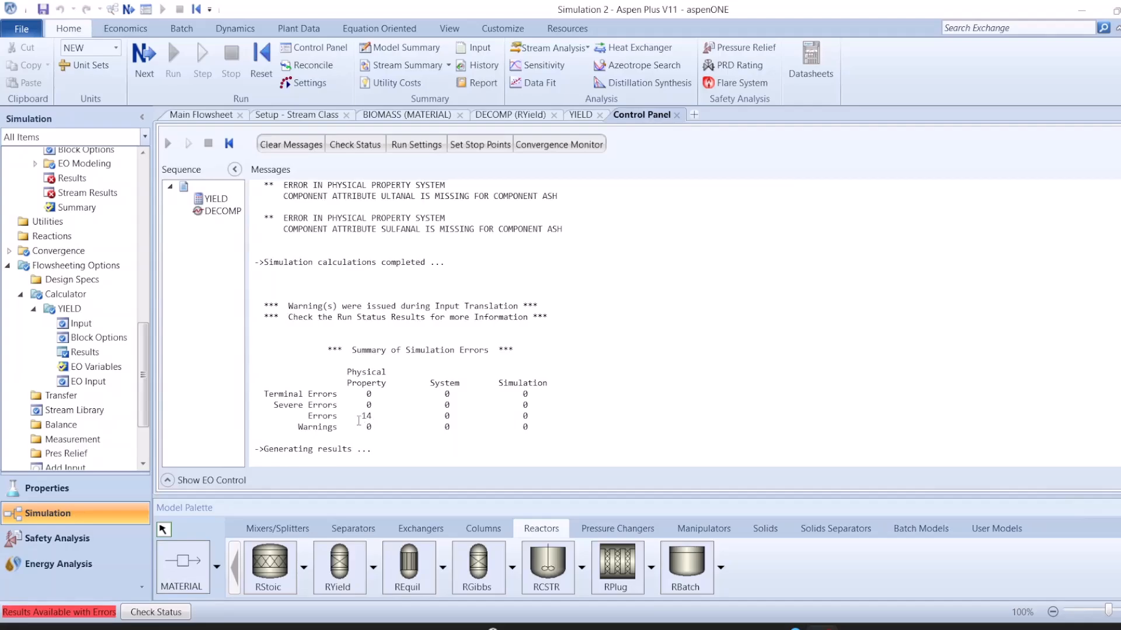
scroll(364, 419, up, 10)
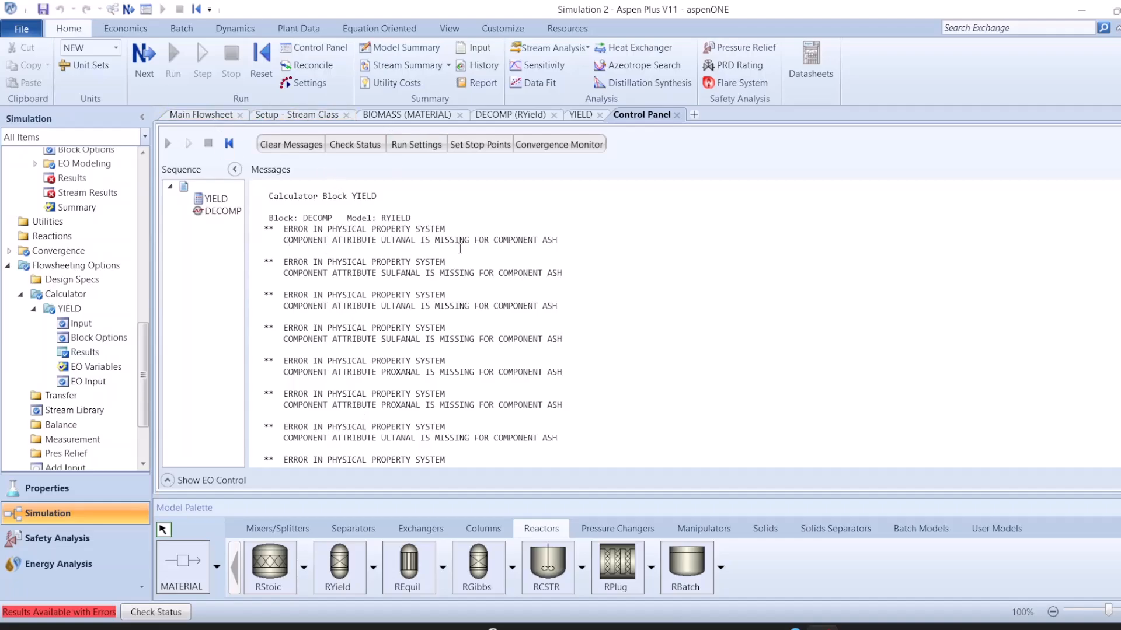
scroll(531, 281, down, 5)
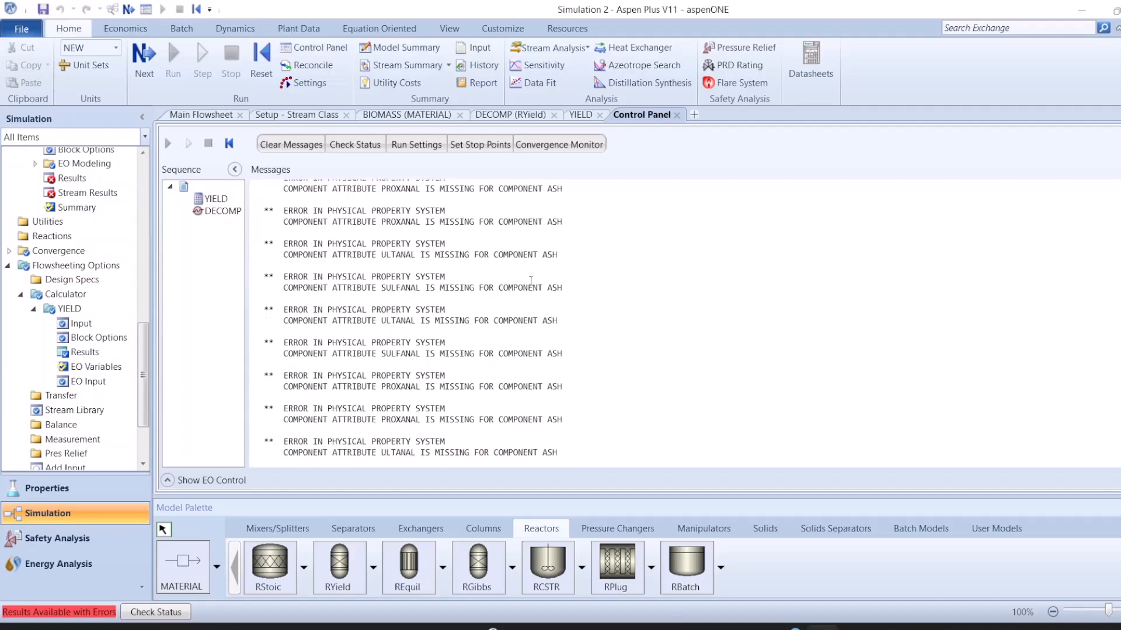
scroll(366, 333, down, 1)
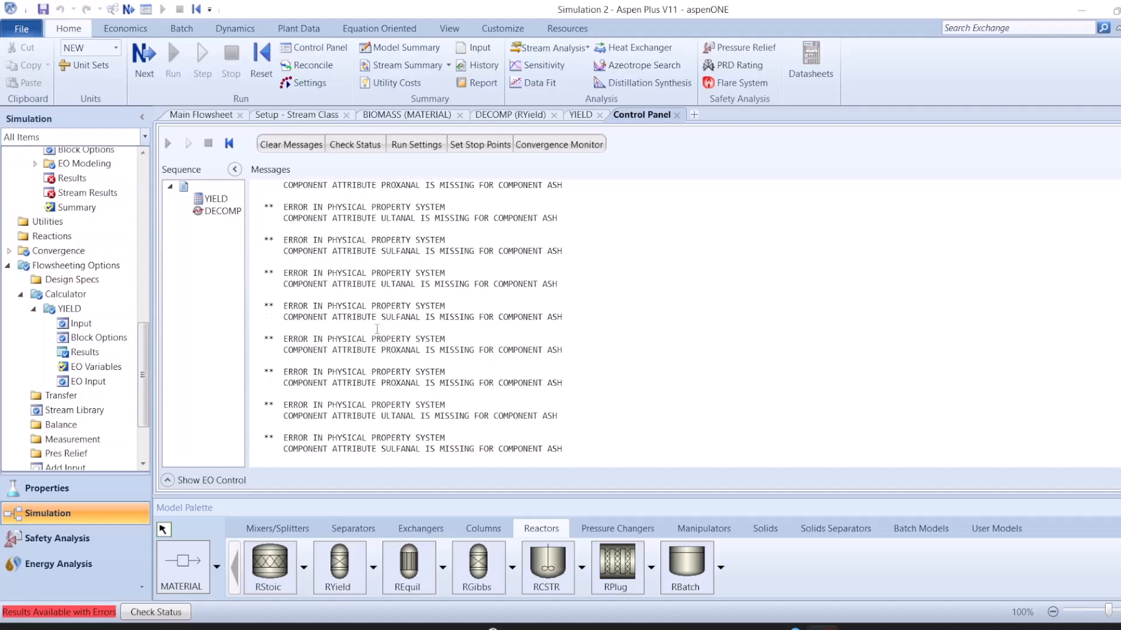
Step: Open the DECOMP block's component attributes from the flowsheet and choose substream NC with component ASH
click(191, 117)
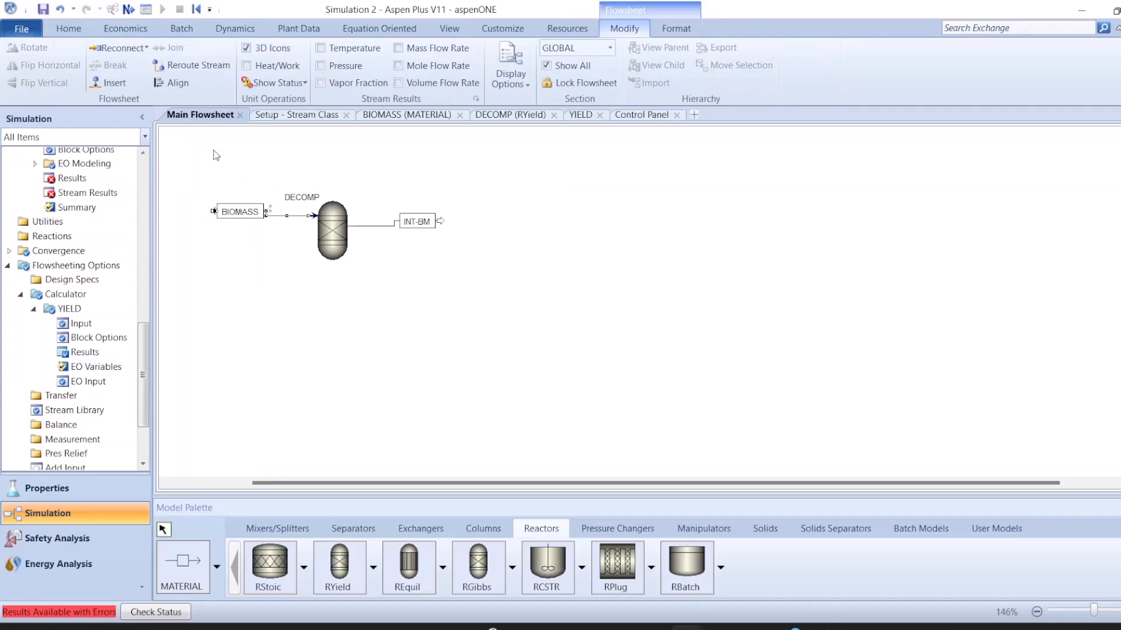
click(340, 235)
double_click(340, 234)
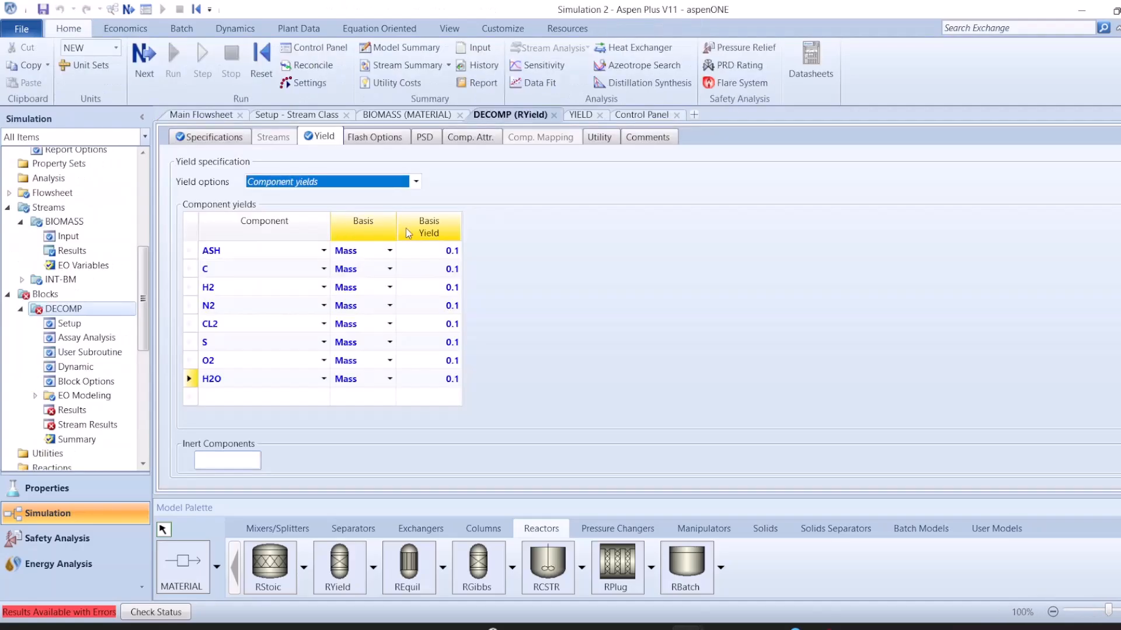
click(482, 140)
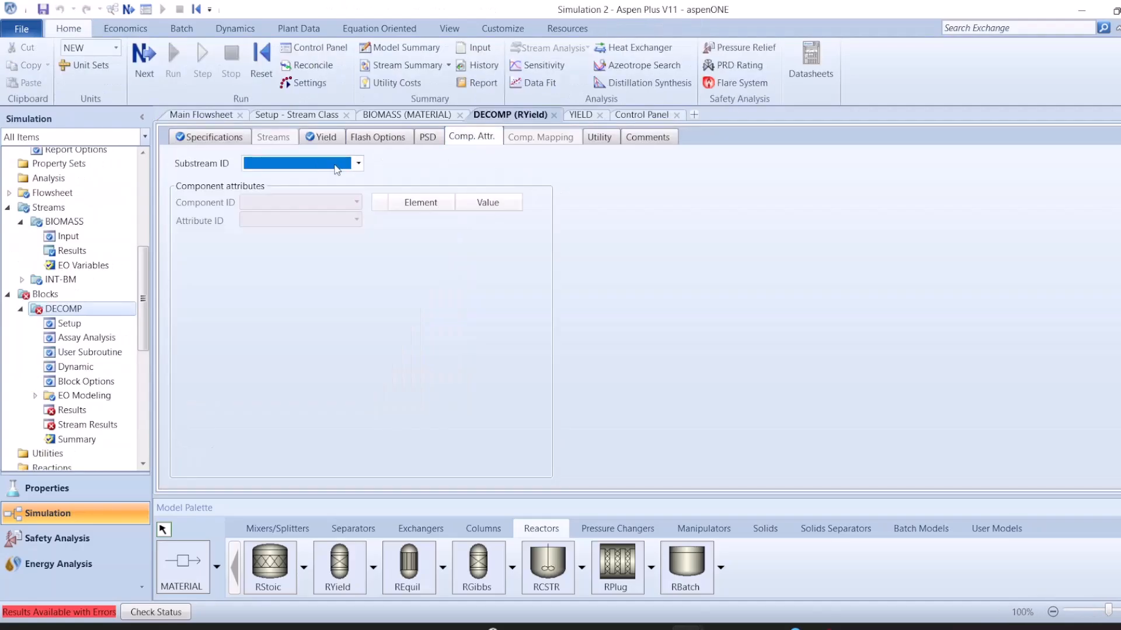
click(284, 183)
click(356, 202)
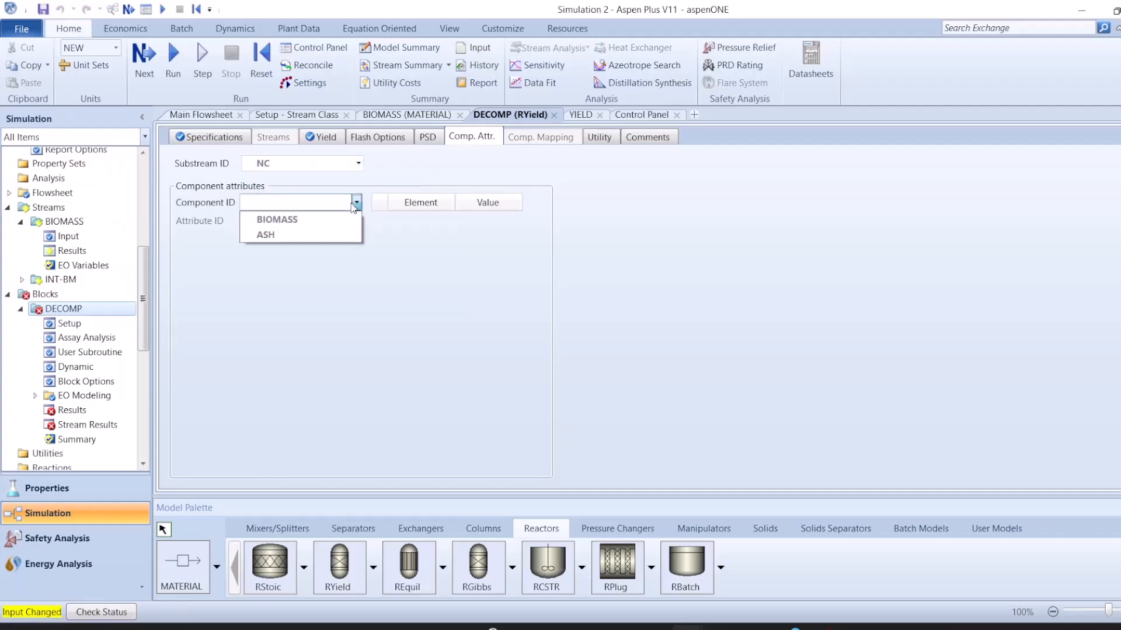
click(260, 234)
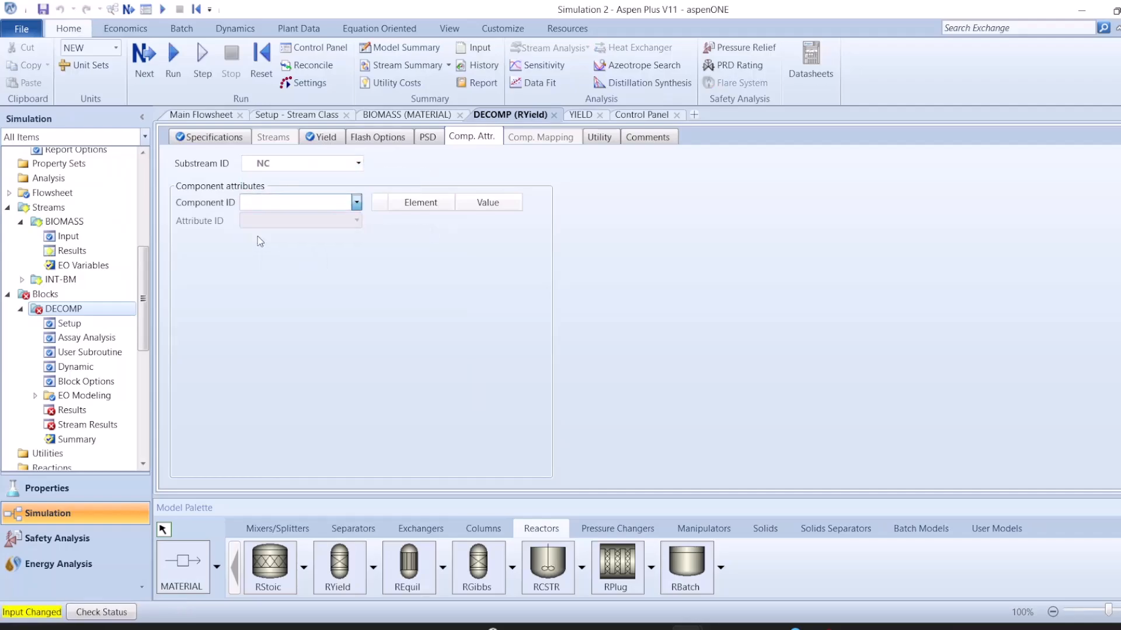
Step: Enter the ASH component's PROXANAL attribute in DECOMP with MOISTURE, FC and VM at 0 and ASH at 100
click(356, 222)
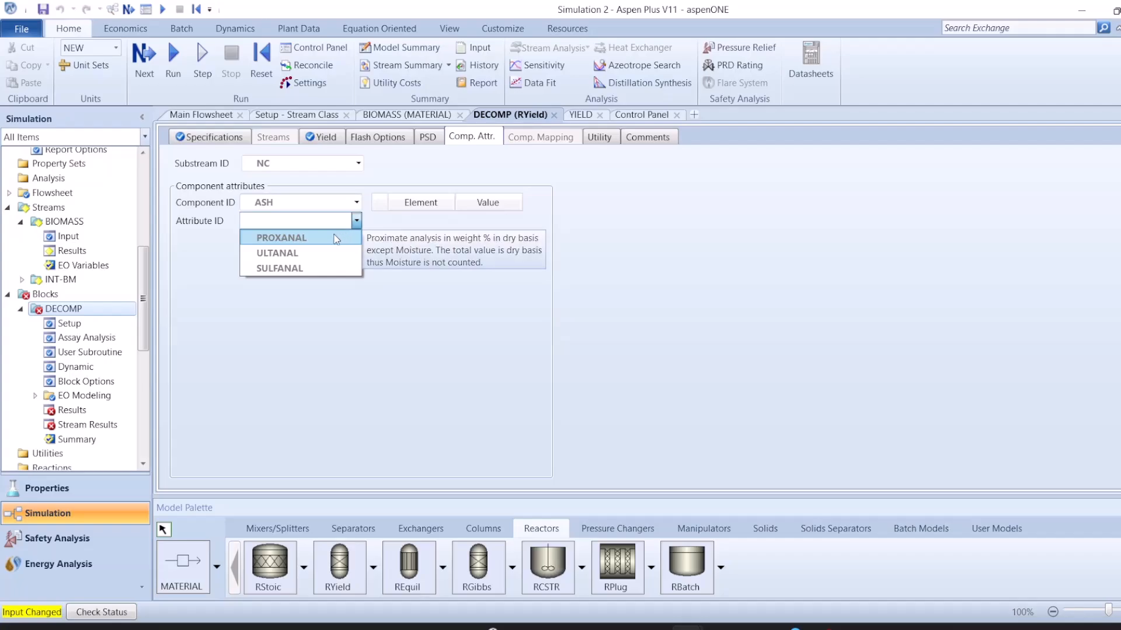
click(337, 238)
click(480, 221)
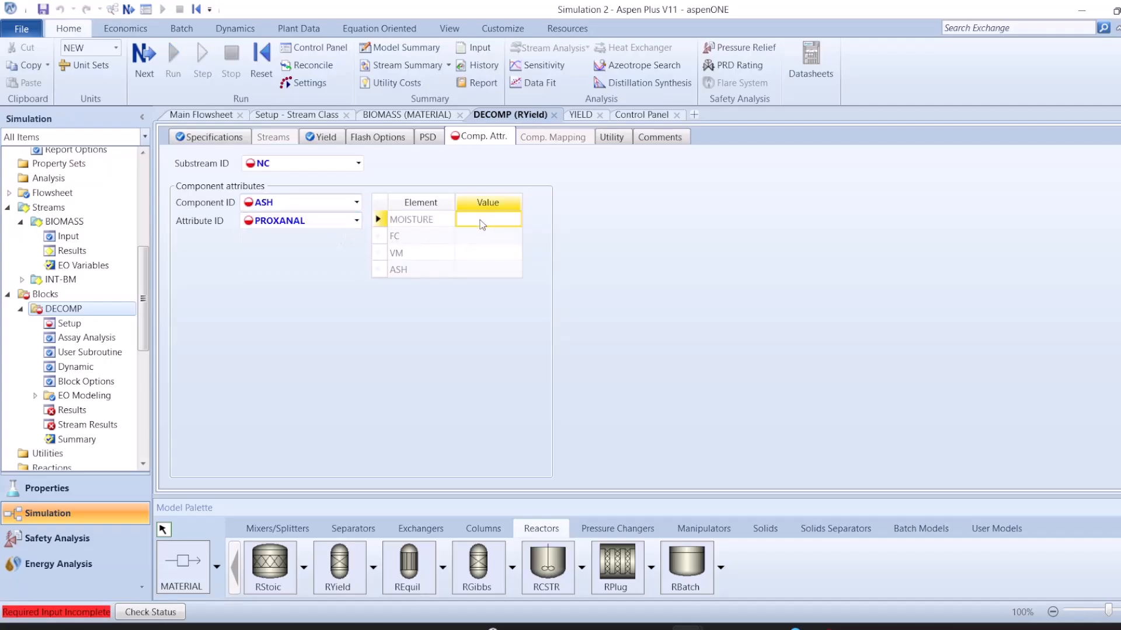
text(0)
key(Return)
text(0)
key(Return)
text(0)
key(Return)
text(100)
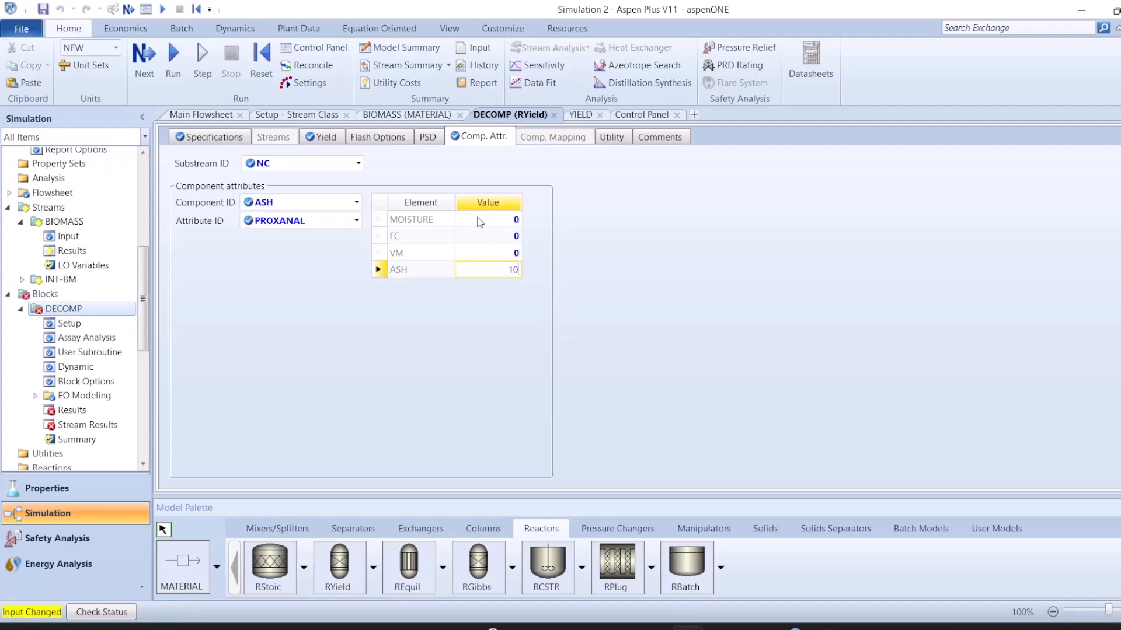
key(Return)
Step: Enter the ASH component's ULTANAL attribute with ASH at 100 and carbon, hydrogen, nitrogen, chlorine, sulfur and oxygen at 0
click(356, 220)
click(270, 250)
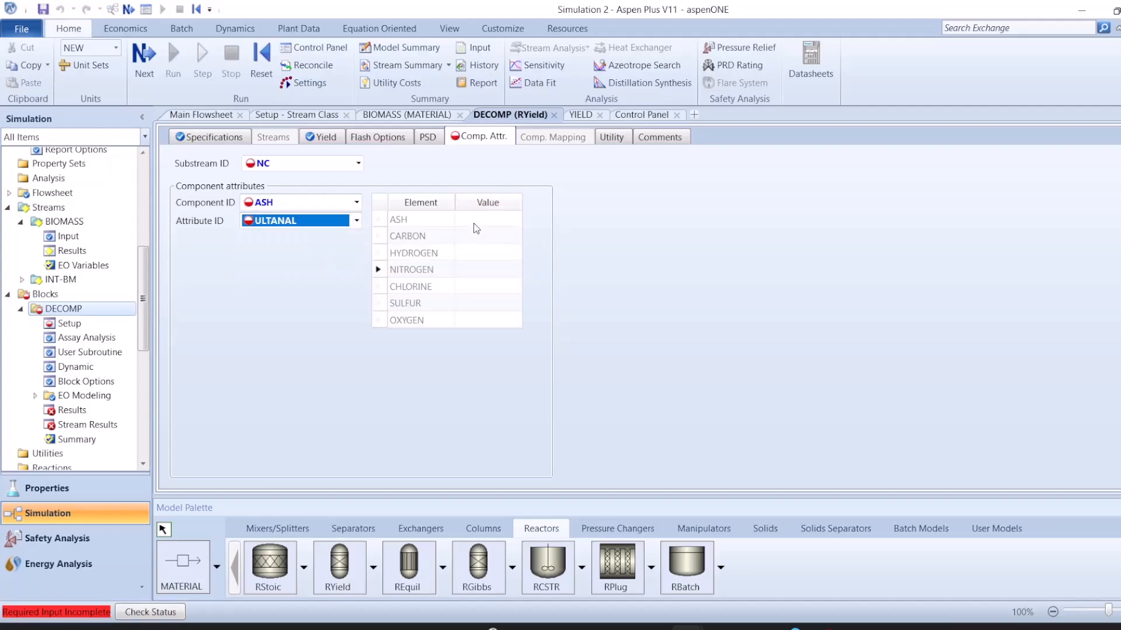
click(474, 222)
text(100)
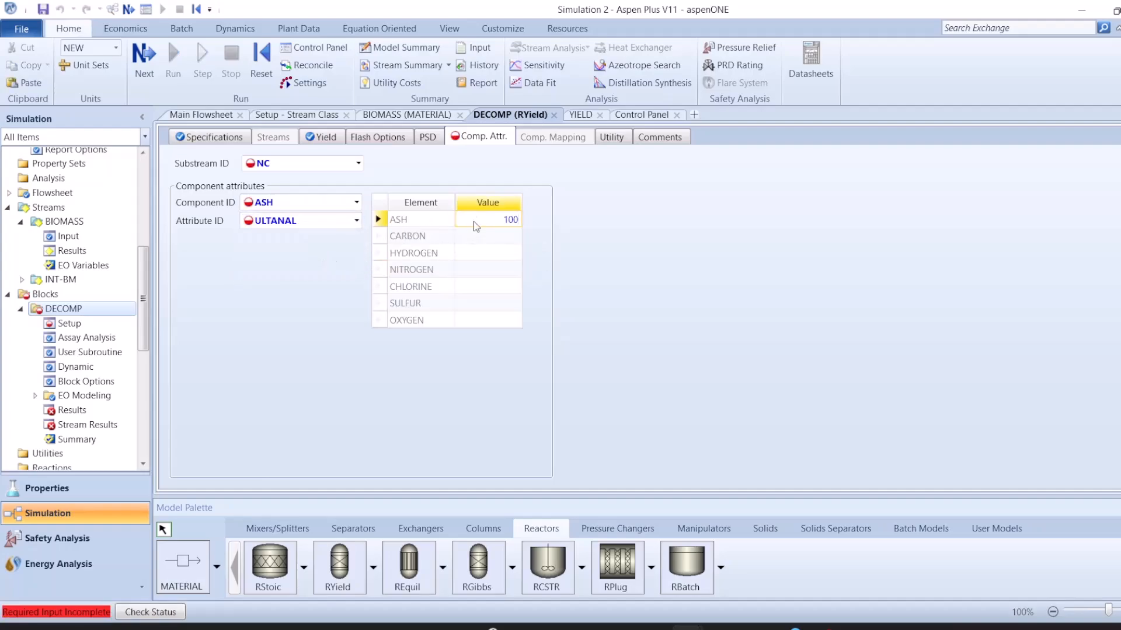
key(Return)
text(0 0 0 0 0 0)
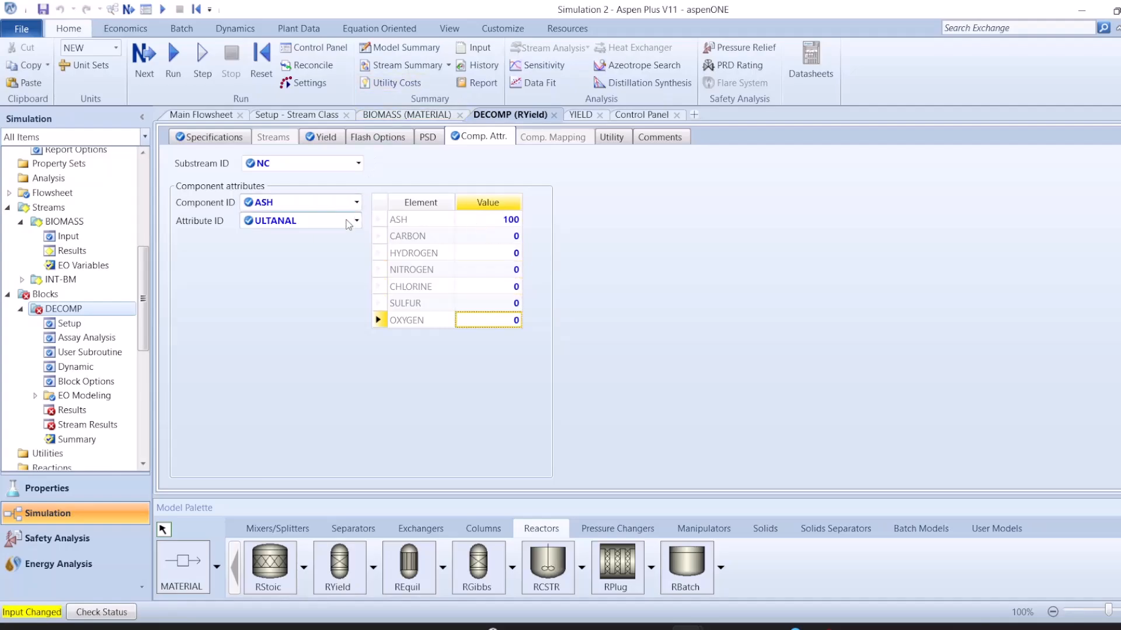
Step: Enter the ASH component's SULFANAL attribute with PYRITIC, SULFATE and ORGANIC all at 0
click(349, 223)
click(316, 264)
click(485, 219)
text(0)
key(Return)
text(0)
key(Return)
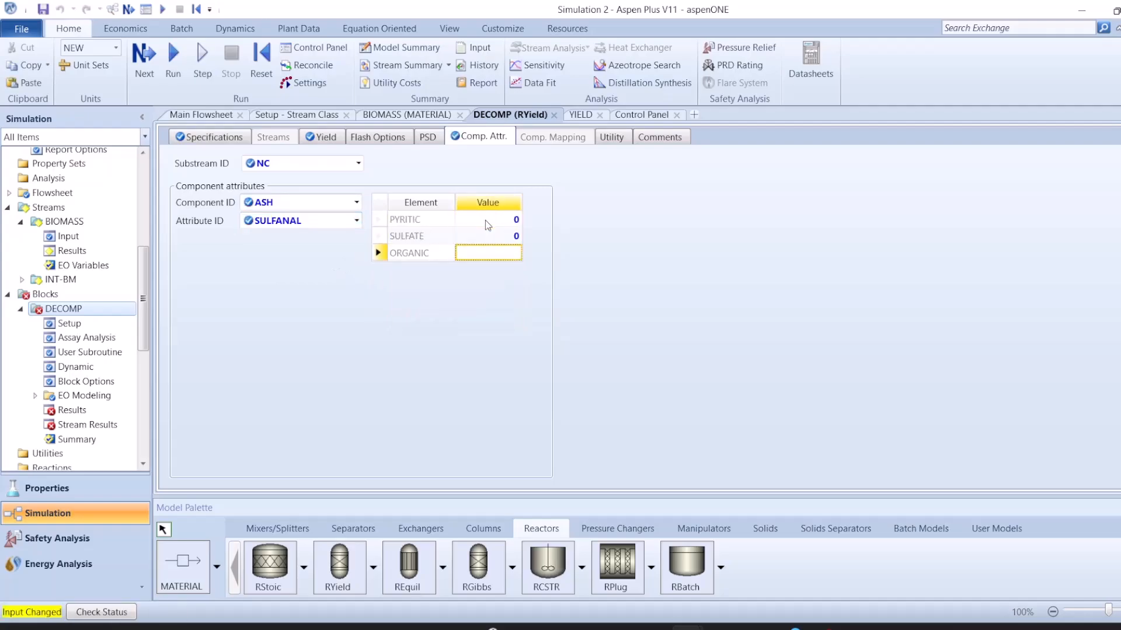
text(0)
key(Return)
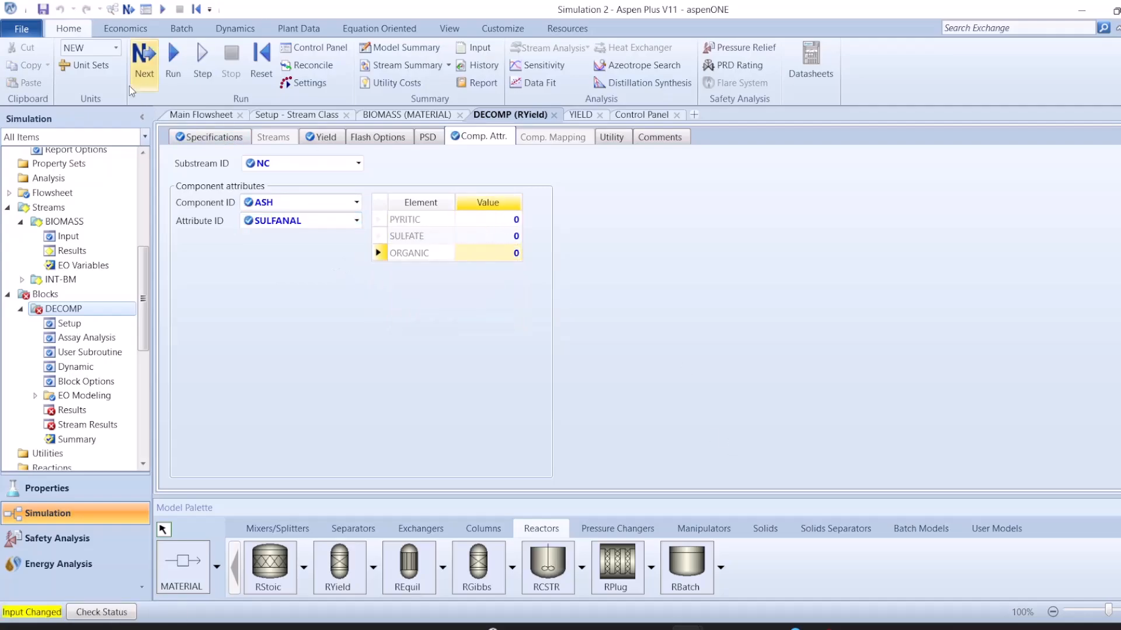
Step: Reinitialize the simulation and run it with the completed ASH component attributes
click(260, 64)
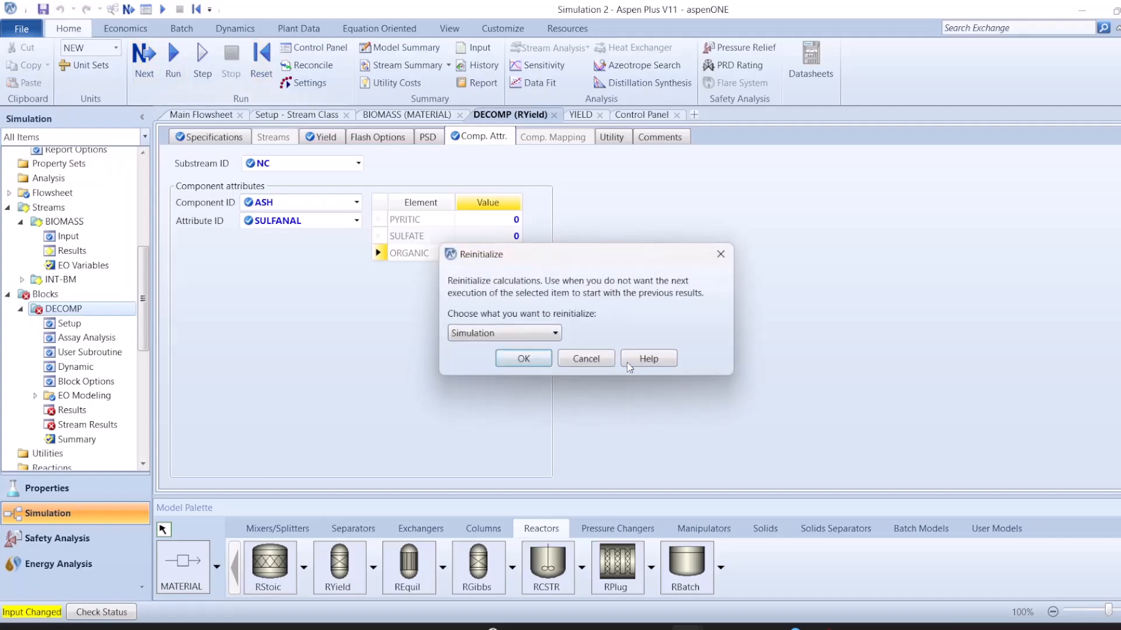
click(524, 358)
click(673, 343)
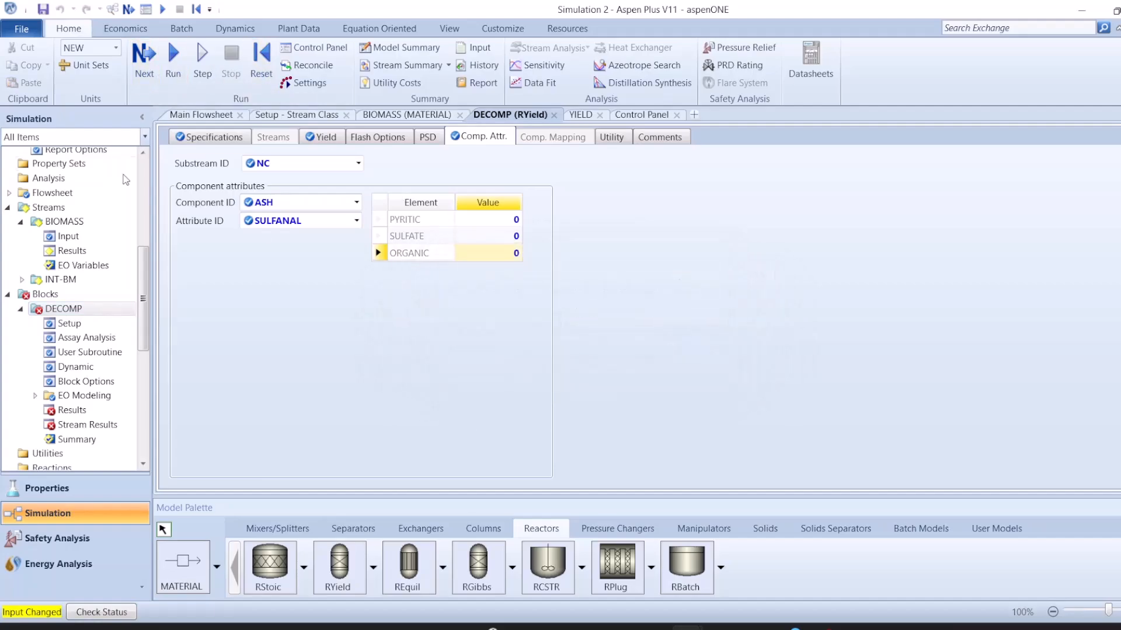
click(144, 61)
click(663, 346)
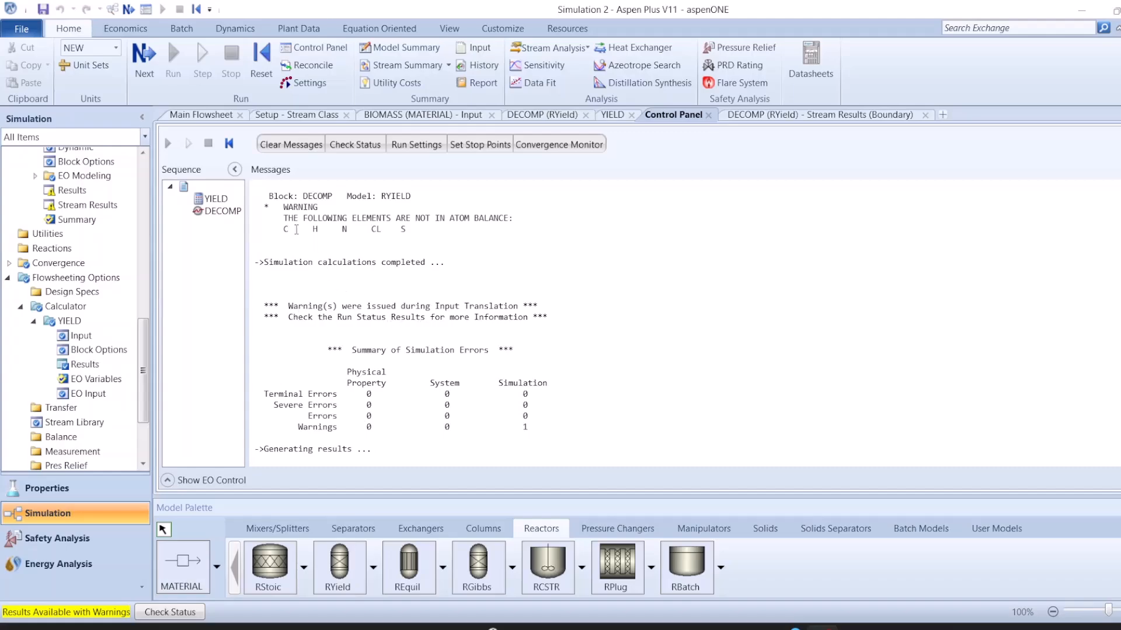
Step: Read the DECOMP run message and compare the YIELD calculator's read and written variable values with the BIOMASS stream's PROXANAL input
drag(284, 218, 412, 233)
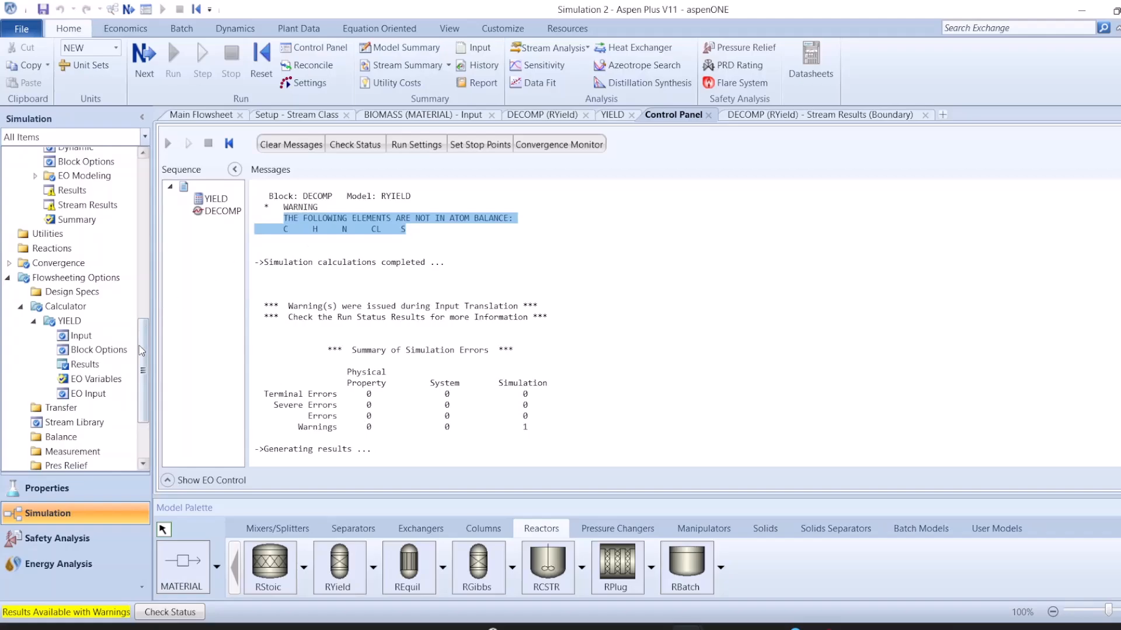
click(92, 365)
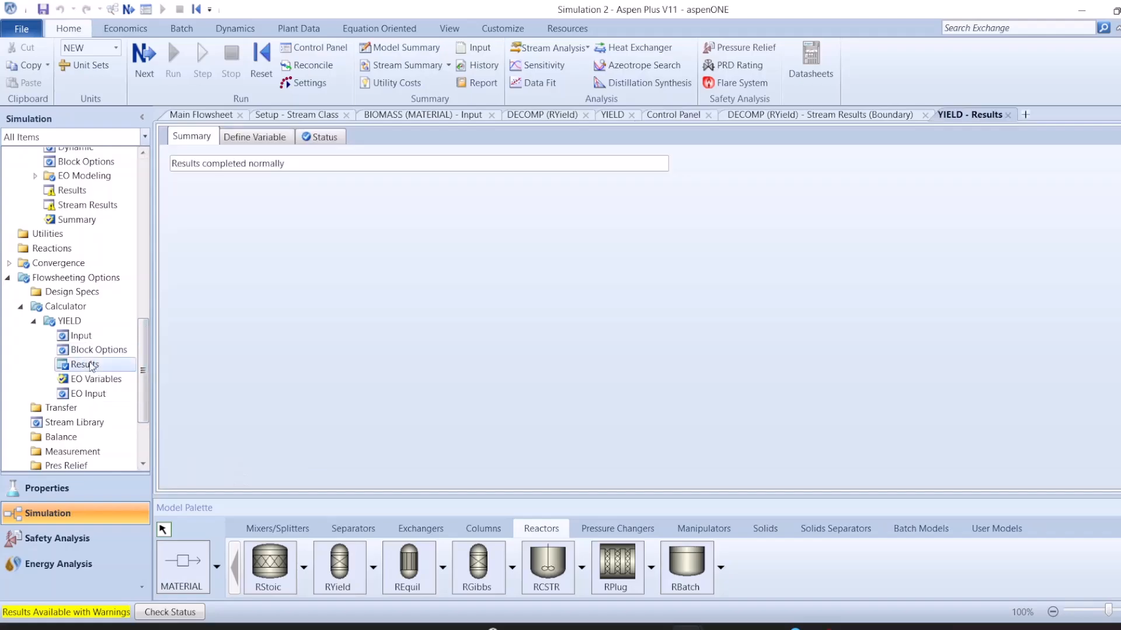
click(281, 139)
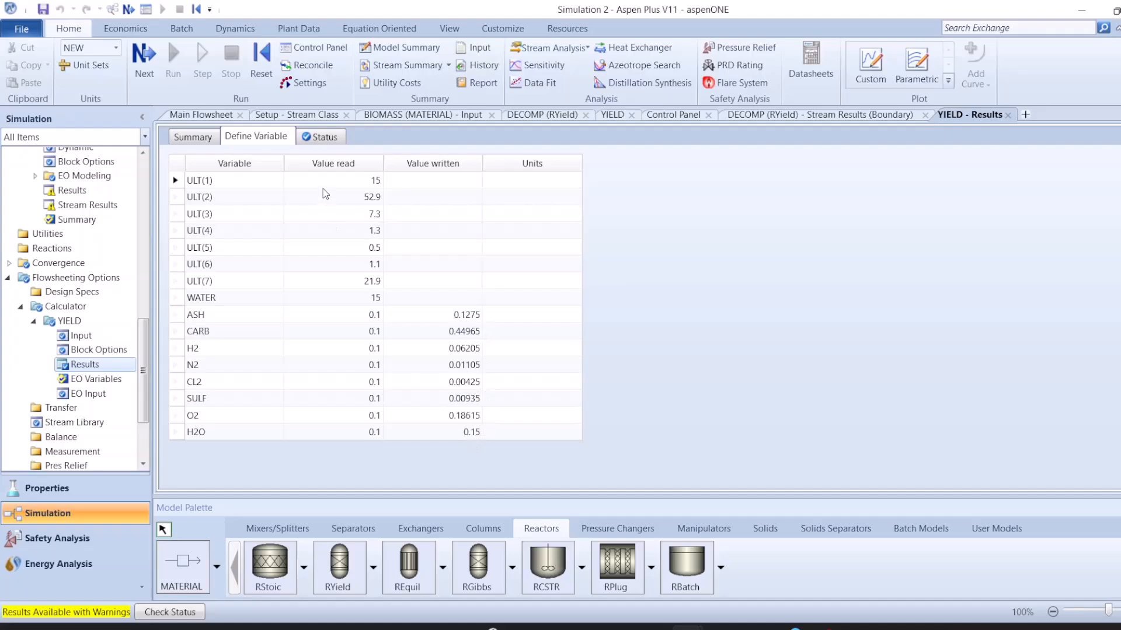
click(426, 114)
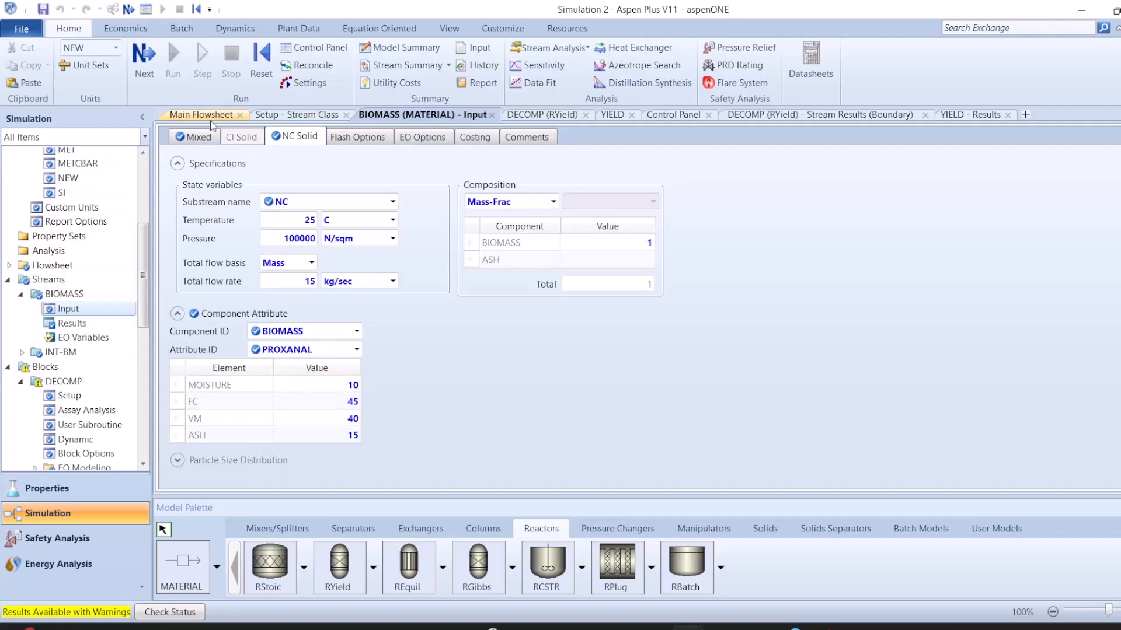
click(958, 116)
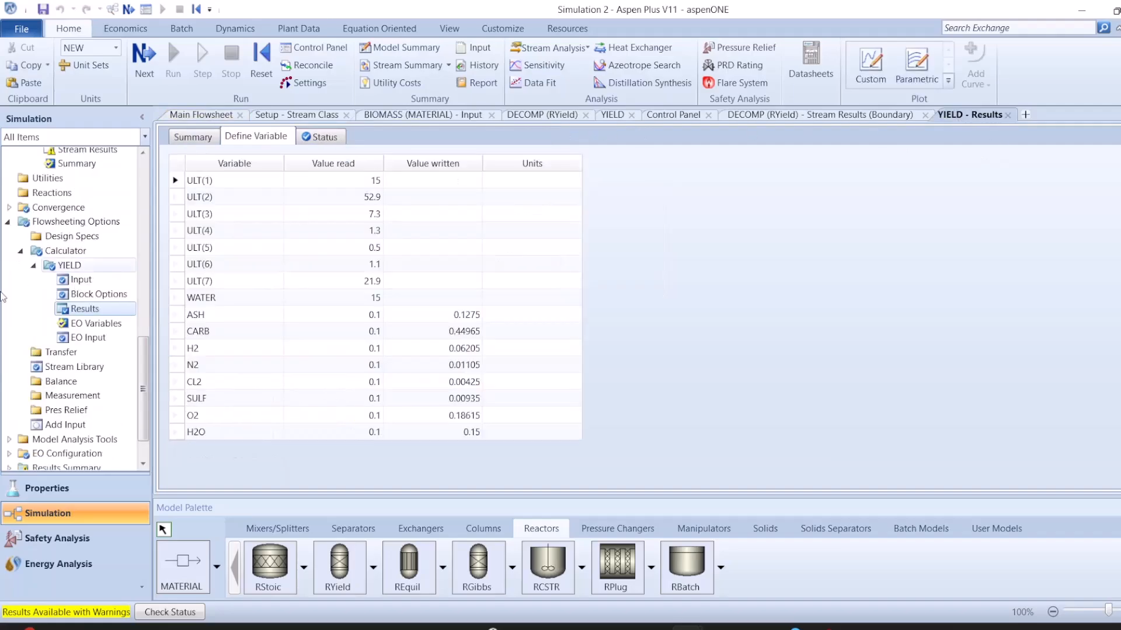
Step: Check the WATER variable's definition in the YIELD calculator against the elements of the BIOMASS stream's ULTANAL attribute
click(84, 280)
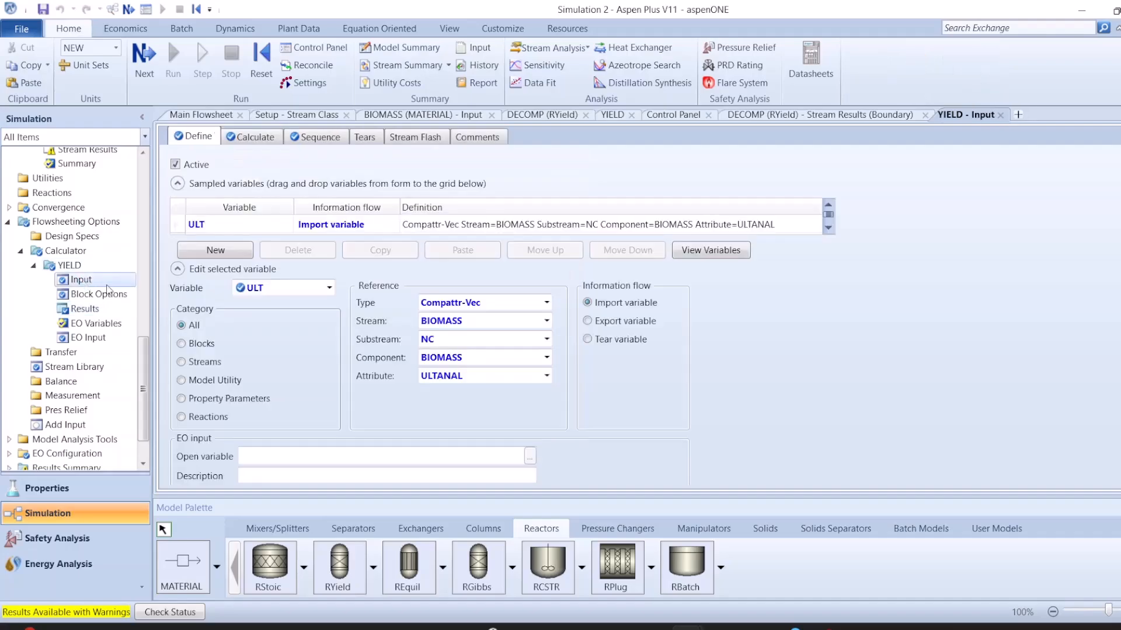
click(328, 287)
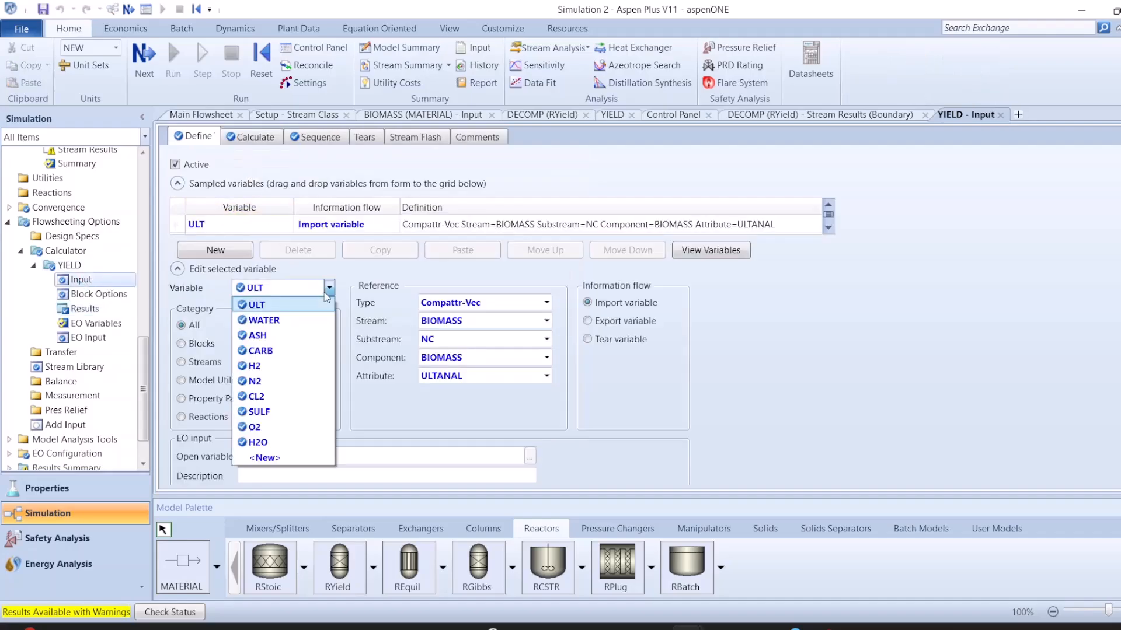
click(324, 316)
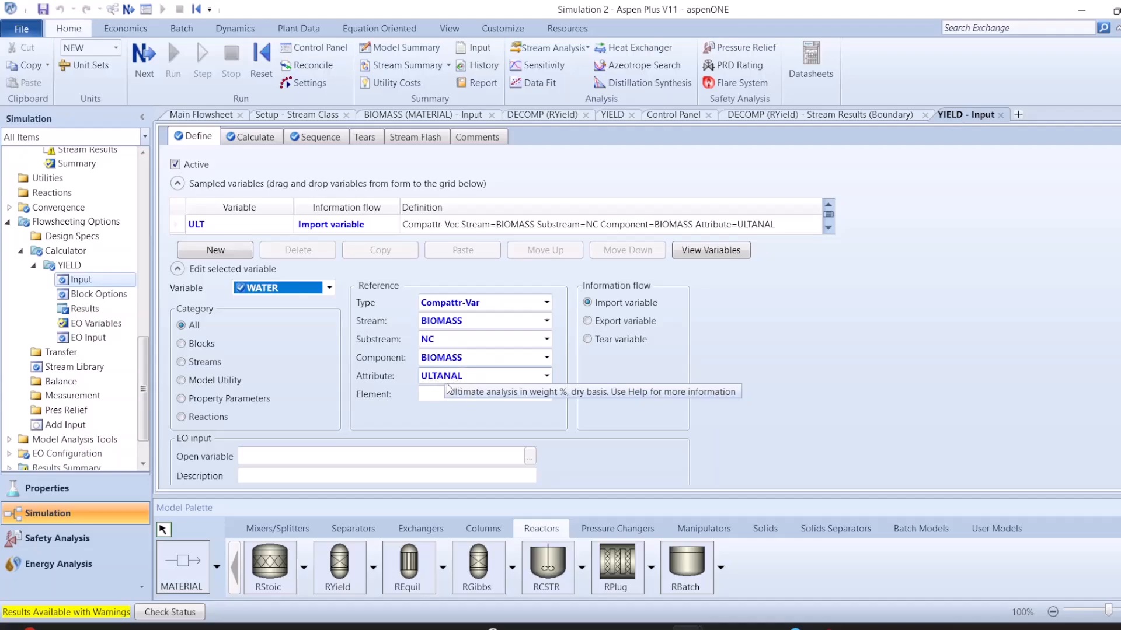
click(427, 114)
click(354, 351)
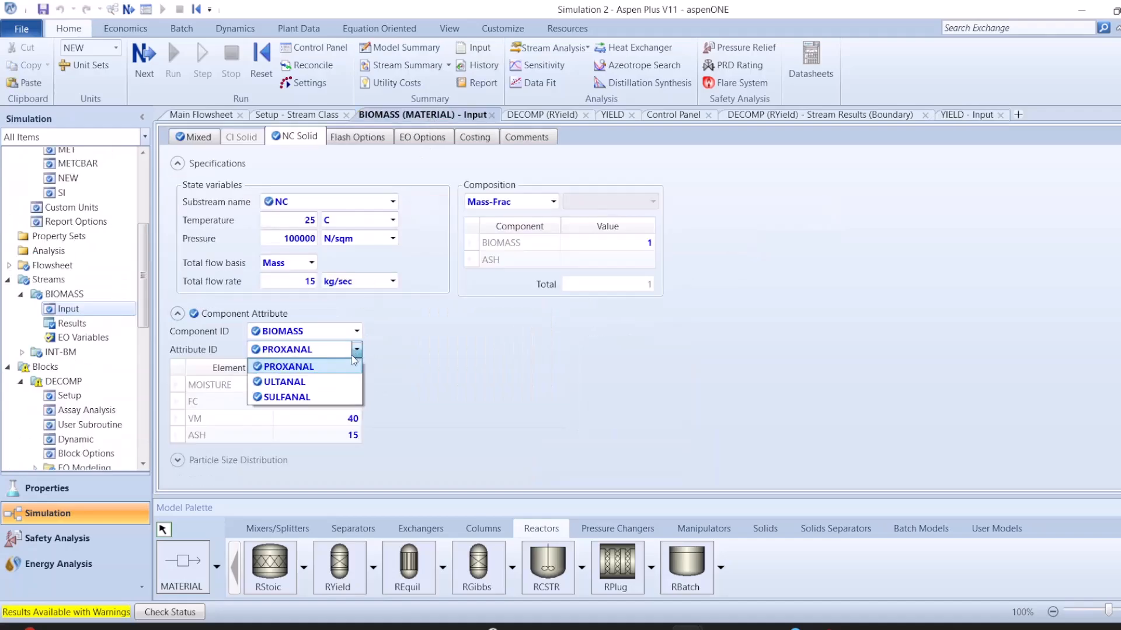
click(332, 377)
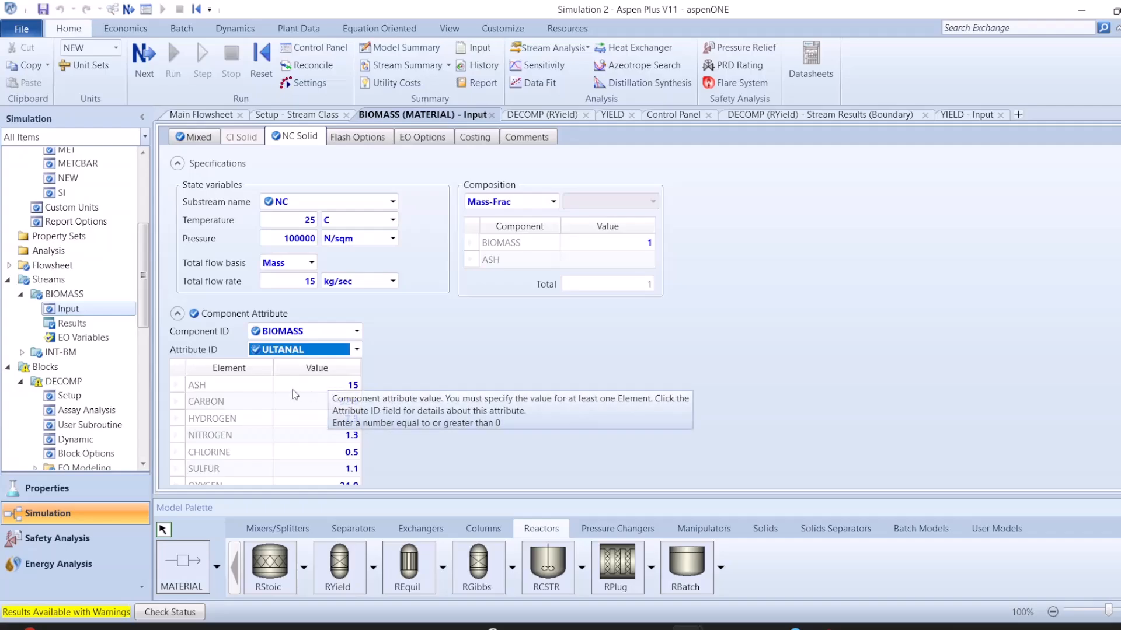
click(204, 115)
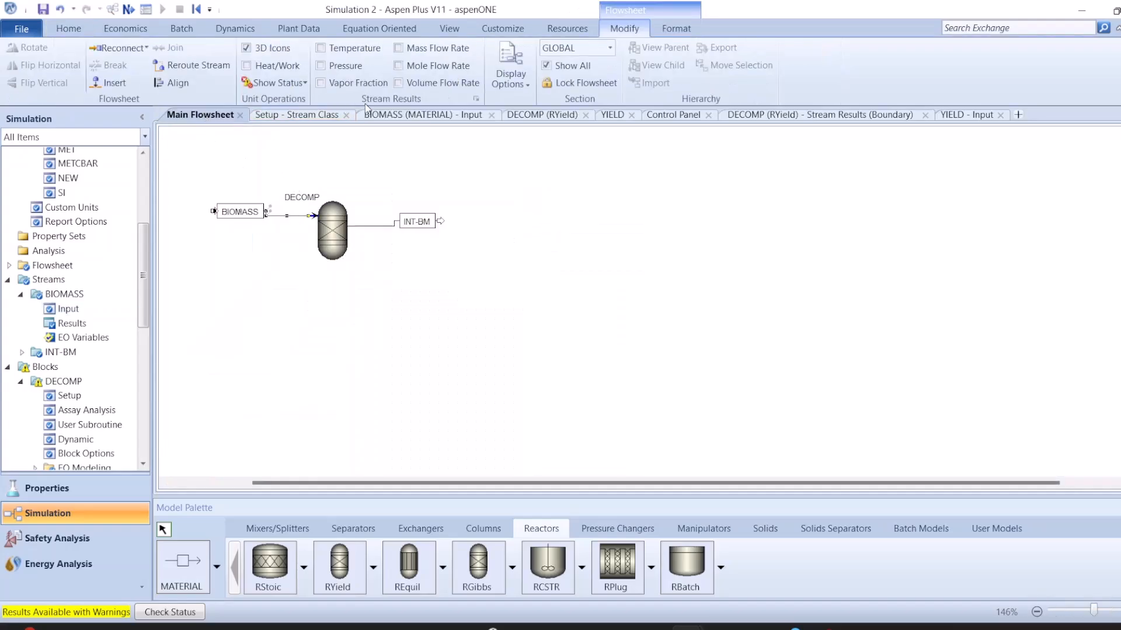
Step: Change the YIELD calculator's WATER variable to reference the PROXANAL attribute of BIOMASS
click(966, 115)
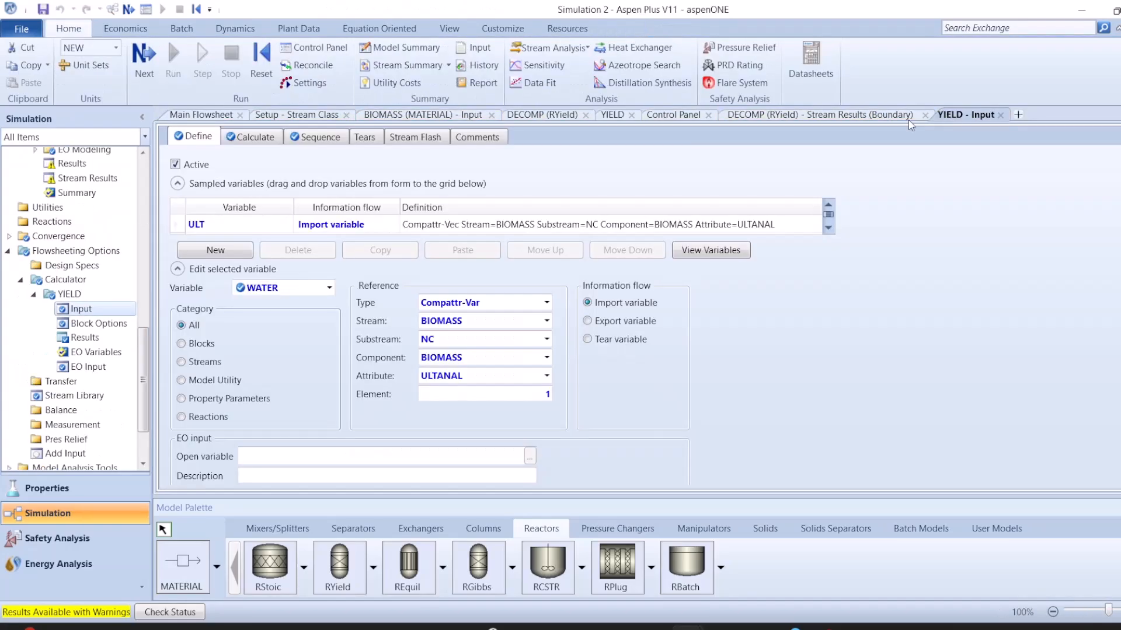
click(528, 375)
click(533, 390)
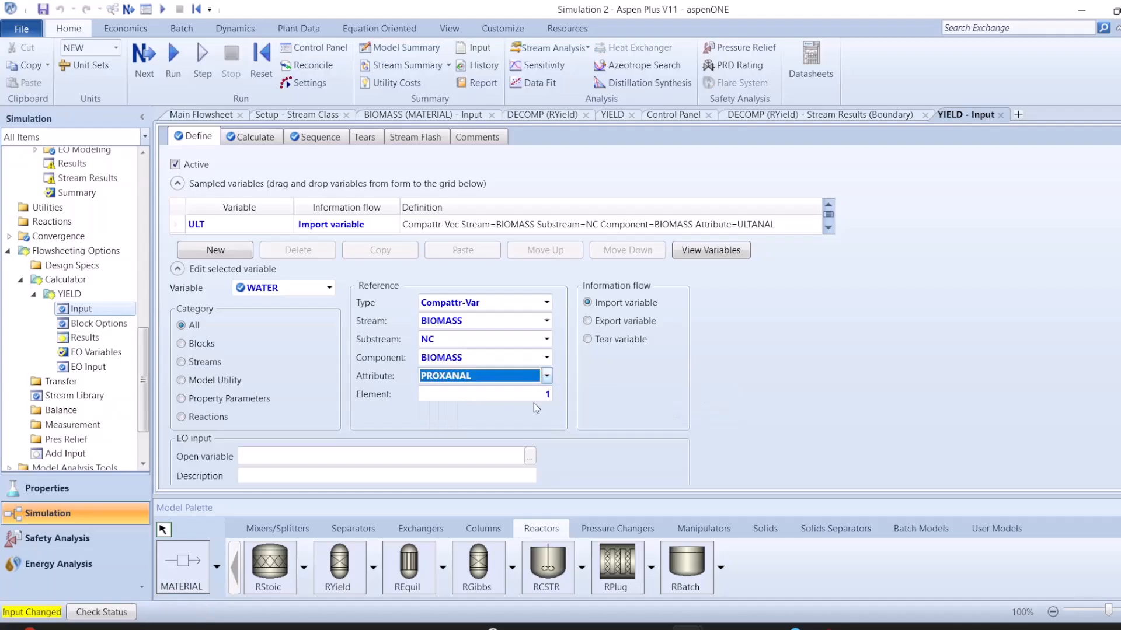
Step: Reinitialize all calculations and rerun the simulation with the corrected WATER variable
click(260, 62)
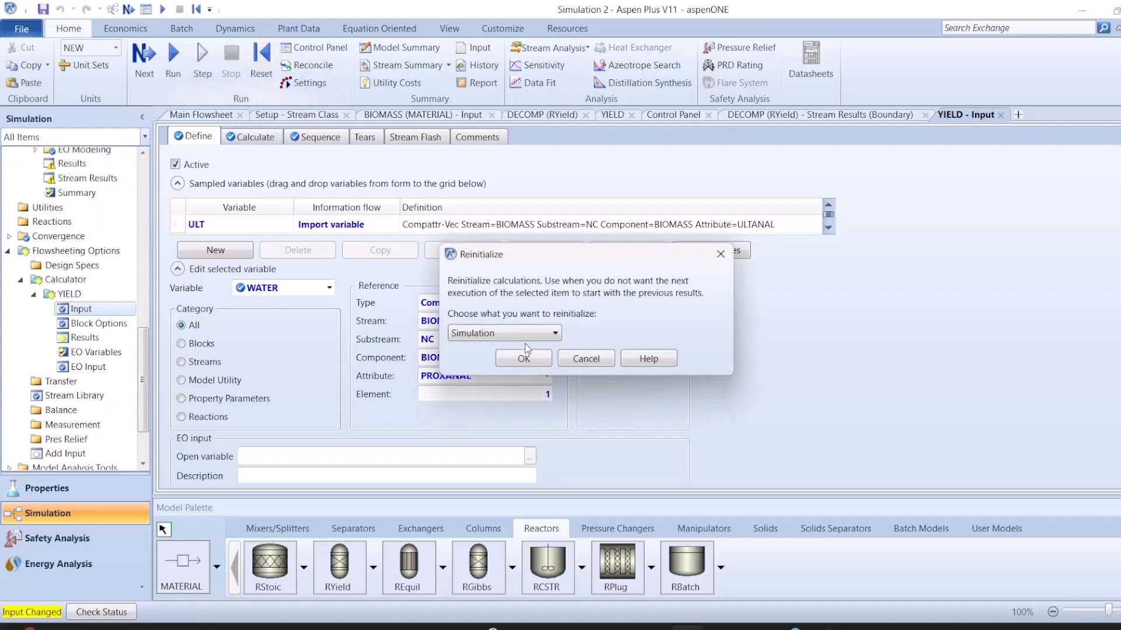
click(525, 358)
click(675, 338)
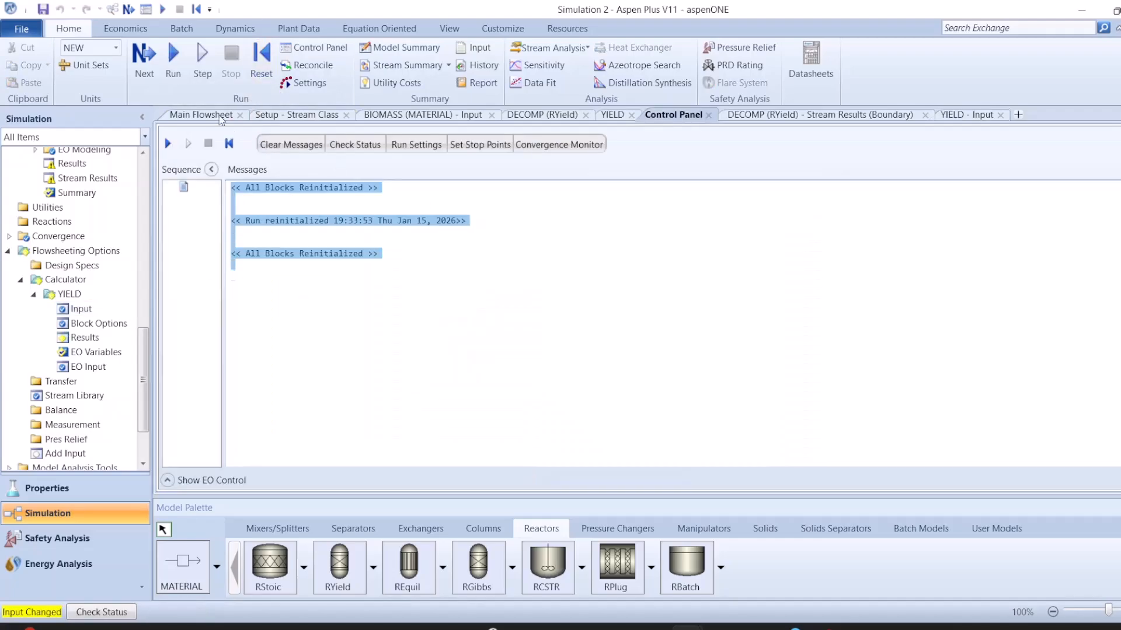
click(152, 77)
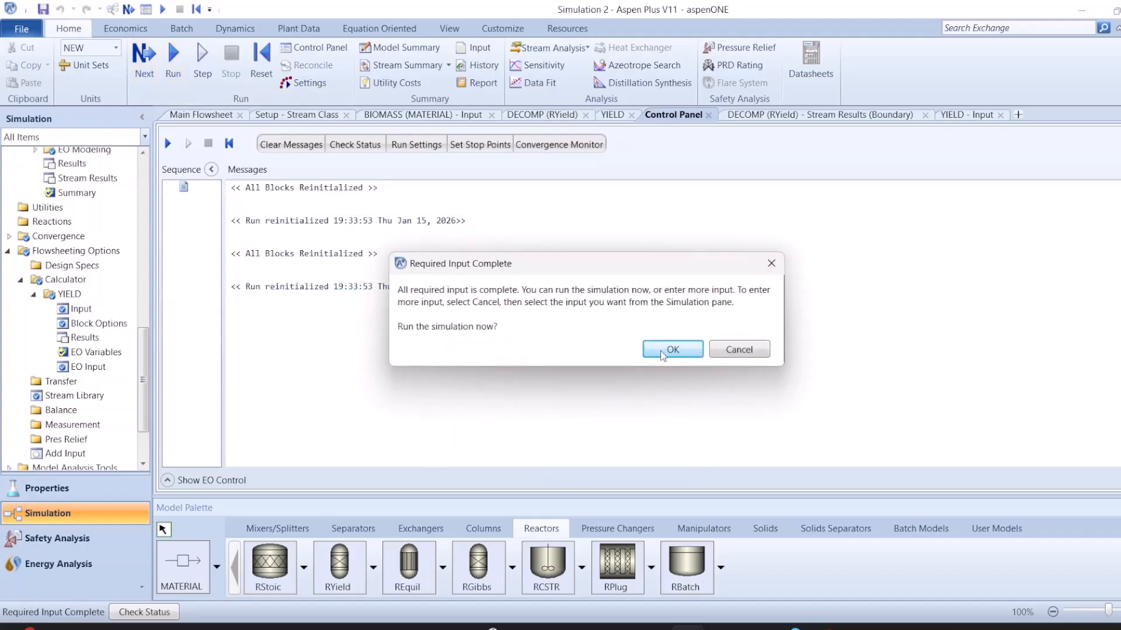
click(668, 350)
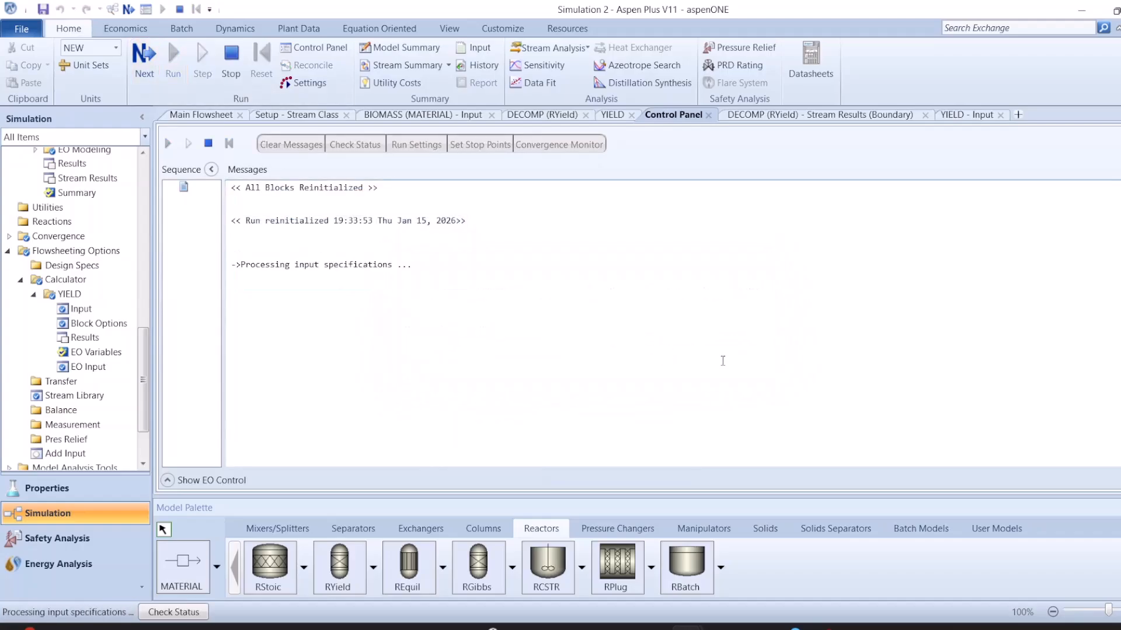
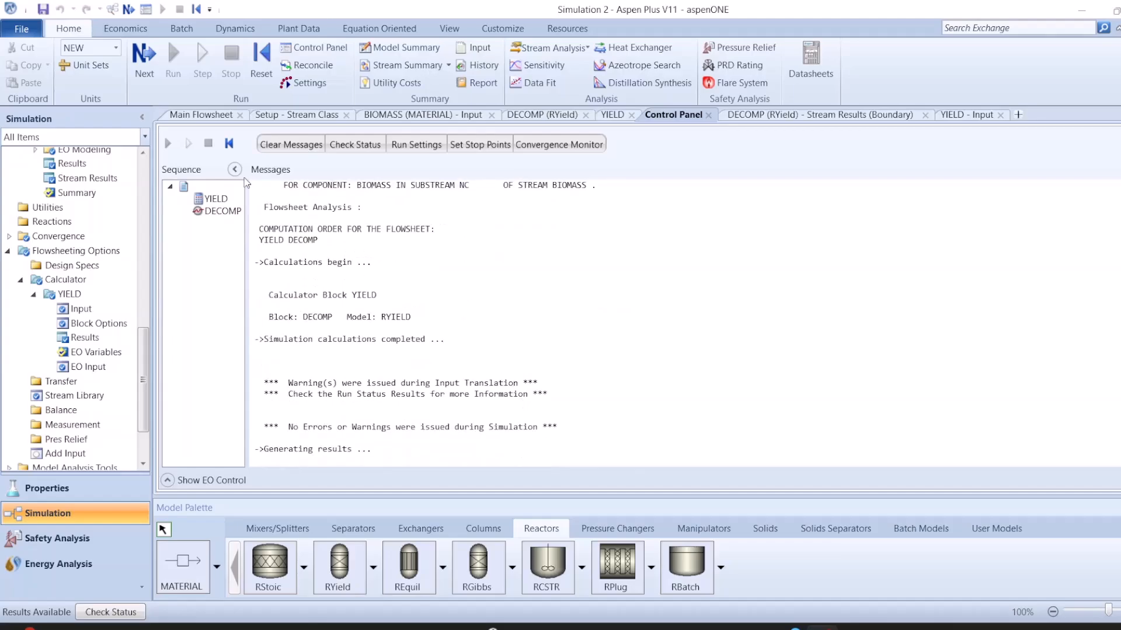
Step: Open the INT-BM stream results from the flowsheet and examine the component mass fractions of the total stream
click(206, 120)
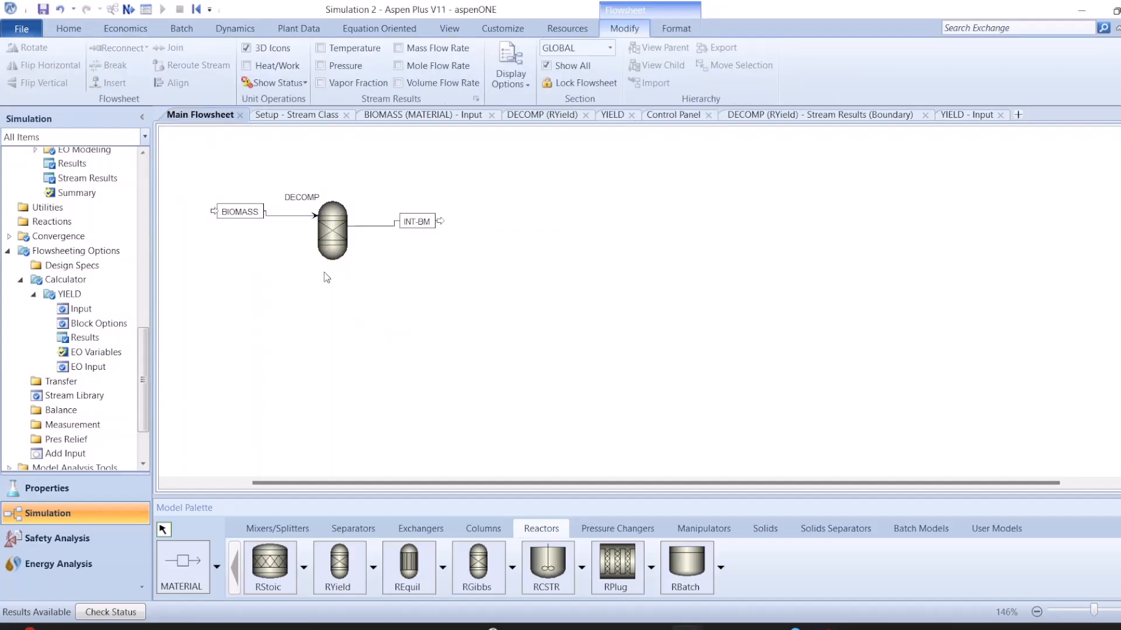
click(282, 216)
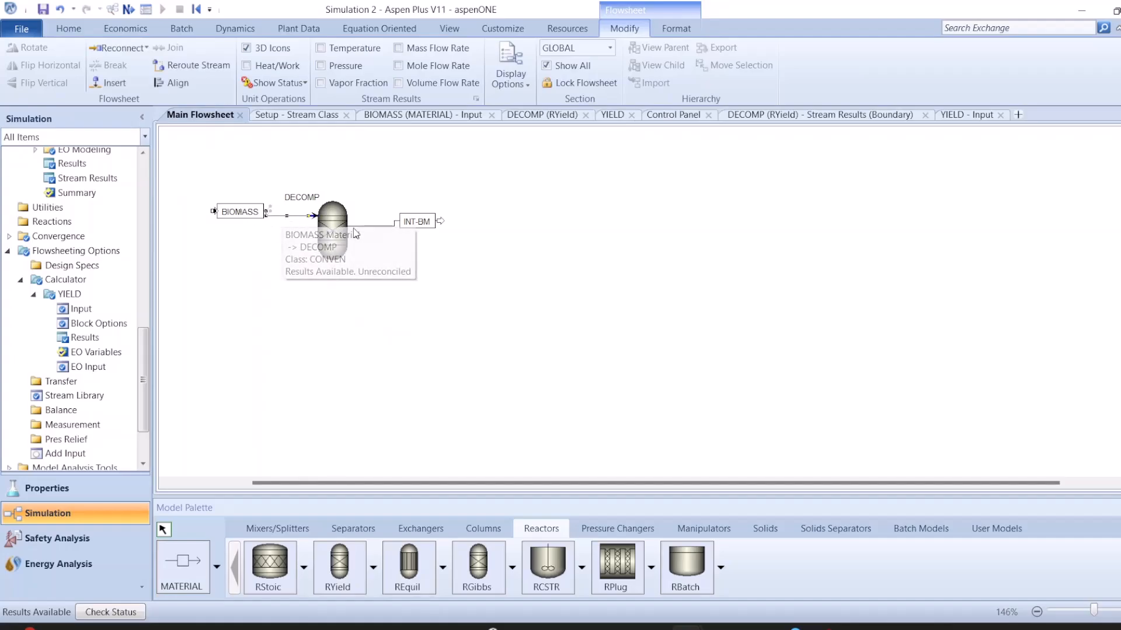
click(383, 227)
double_click(384, 227)
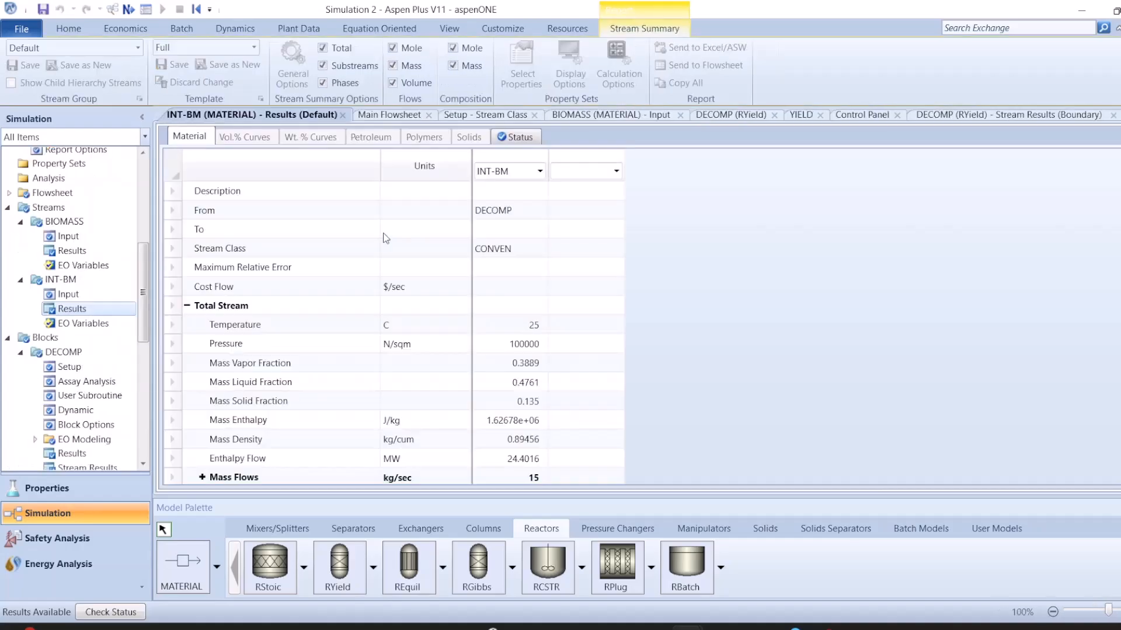
scroll(307, 393, down, 3)
scroll(307, 394, down, 1)
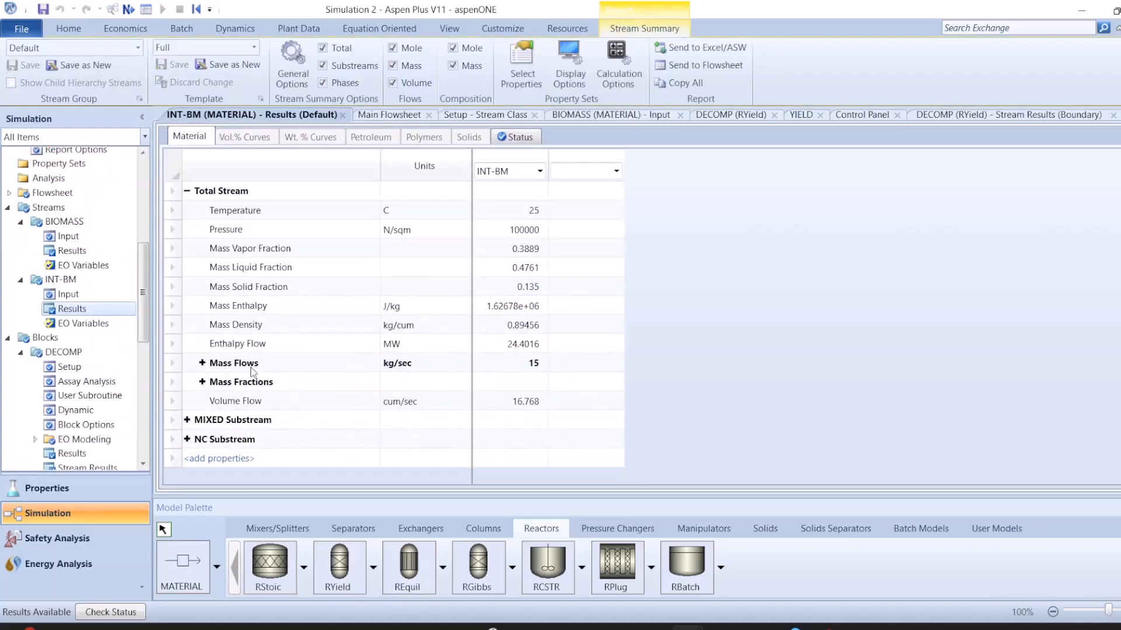
click(202, 382)
scroll(290, 407, down, 8)
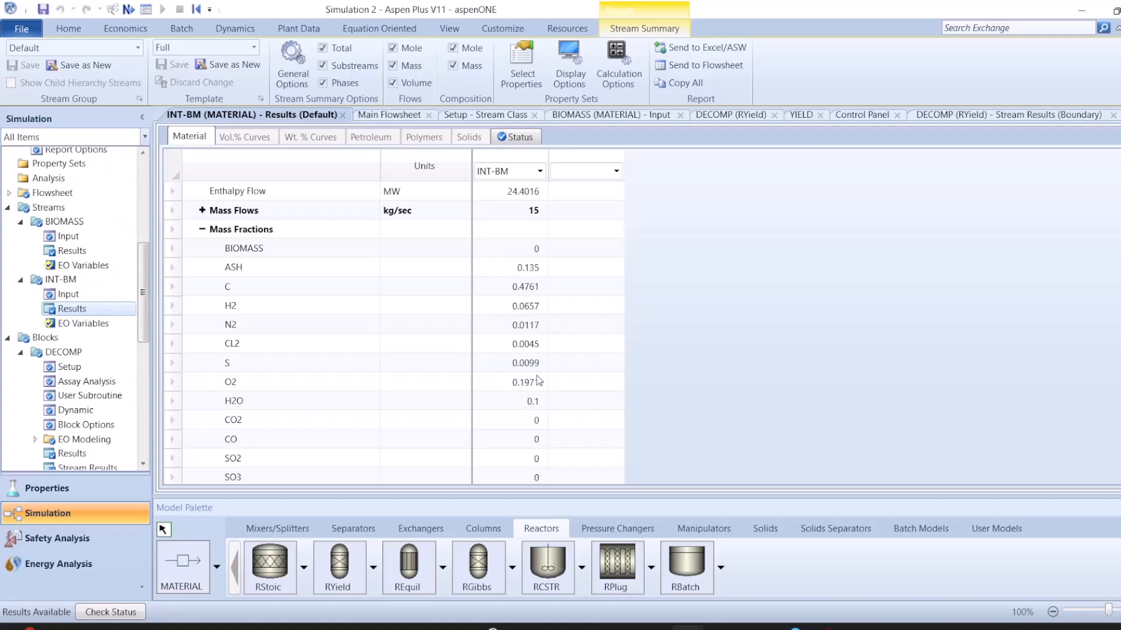
Step: Set the MOISTURE element of the BIOMASS stream's PROXANAL attribute to 12
click(400, 115)
double_click(286, 217)
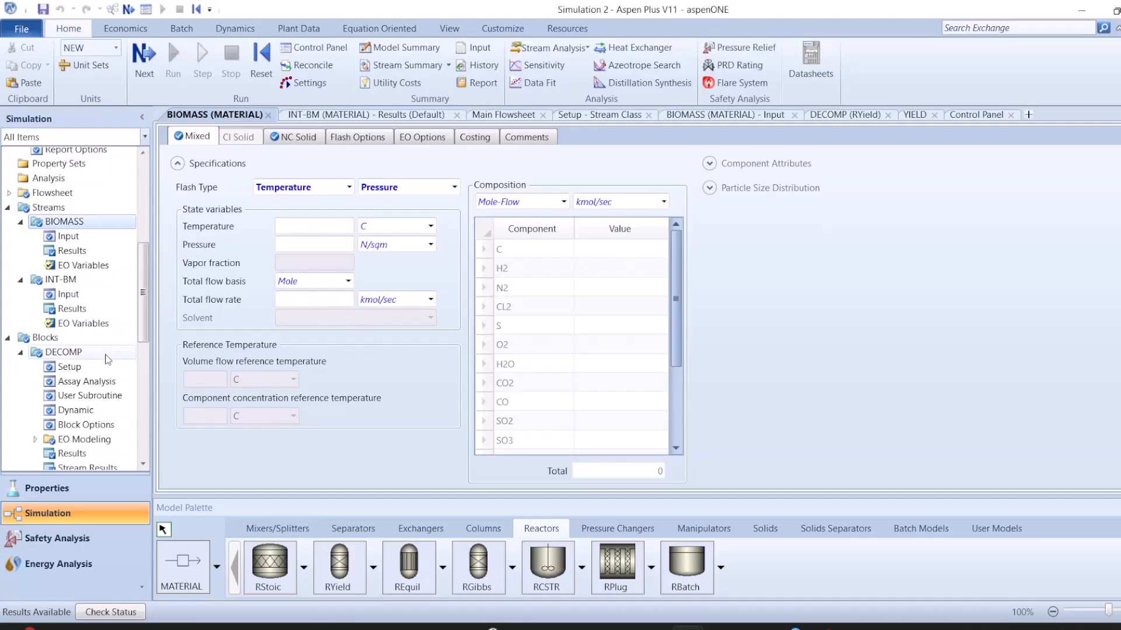
click(294, 138)
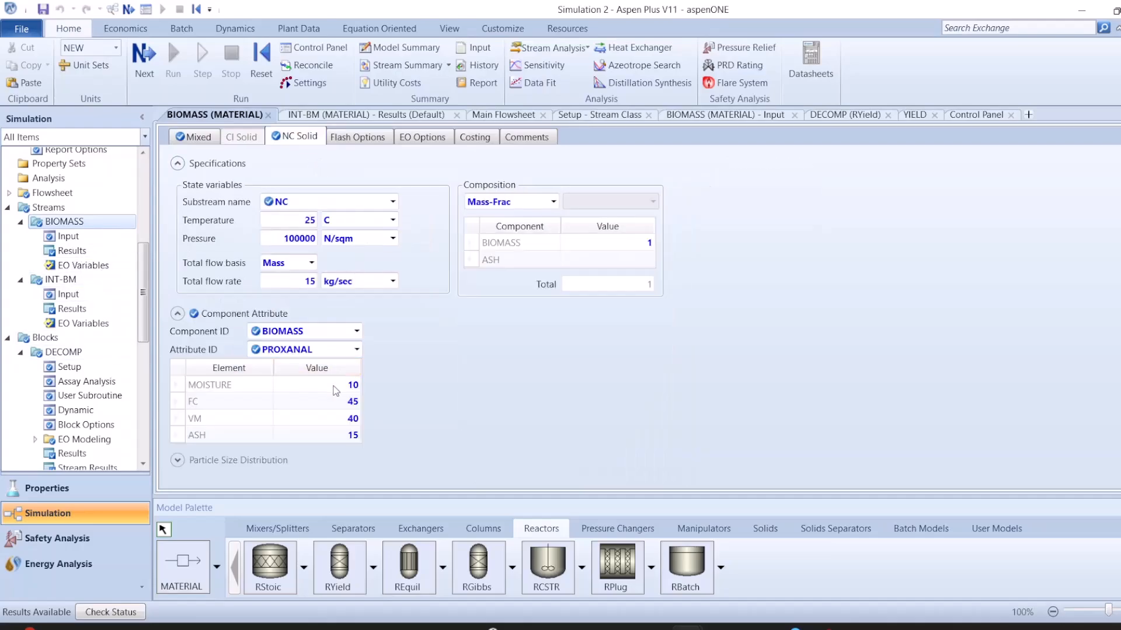
click(331, 385)
text(12)
key(Return)
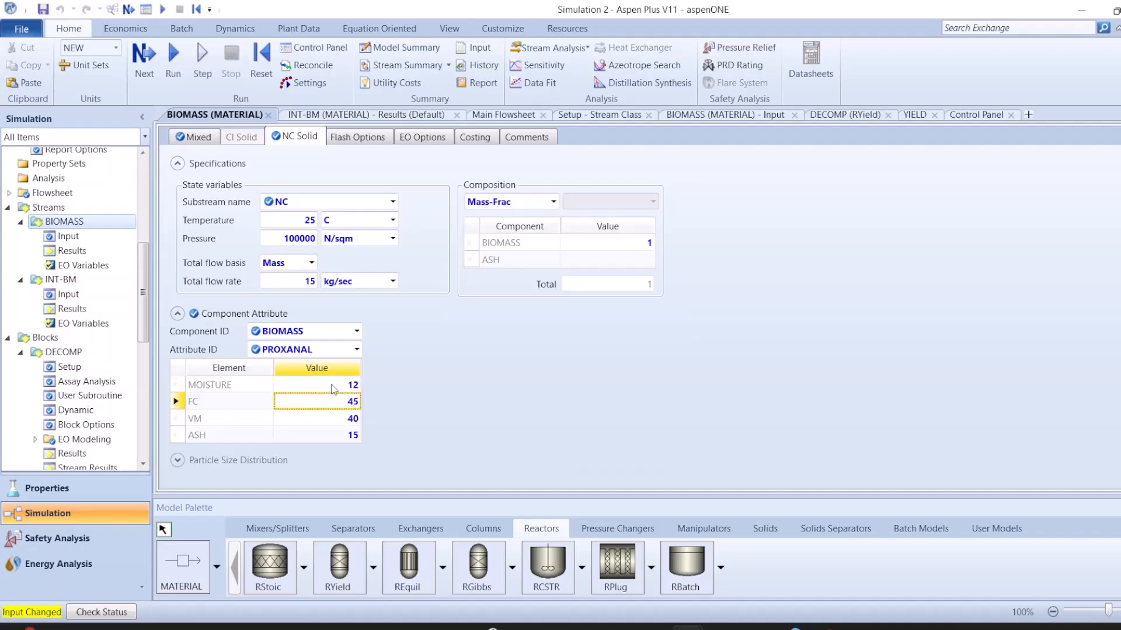
Step: Reinitialize all calculations and rerun the simulation with the changed biomass moisture
click(254, 63)
click(524, 359)
click(672, 343)
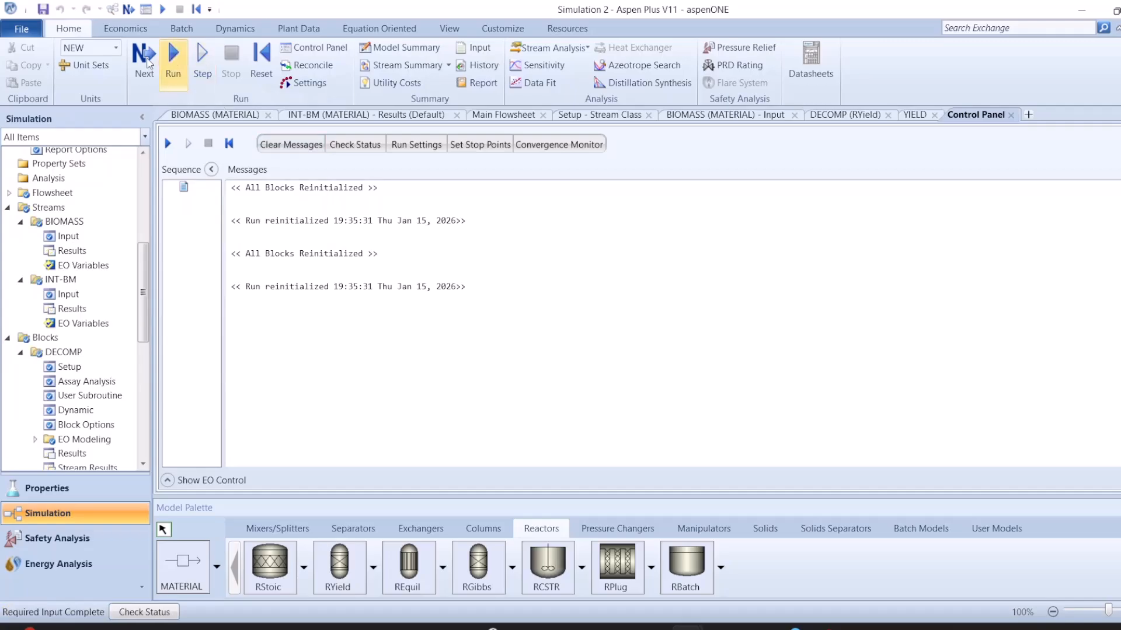
click(148, 62)
click(672, 349)
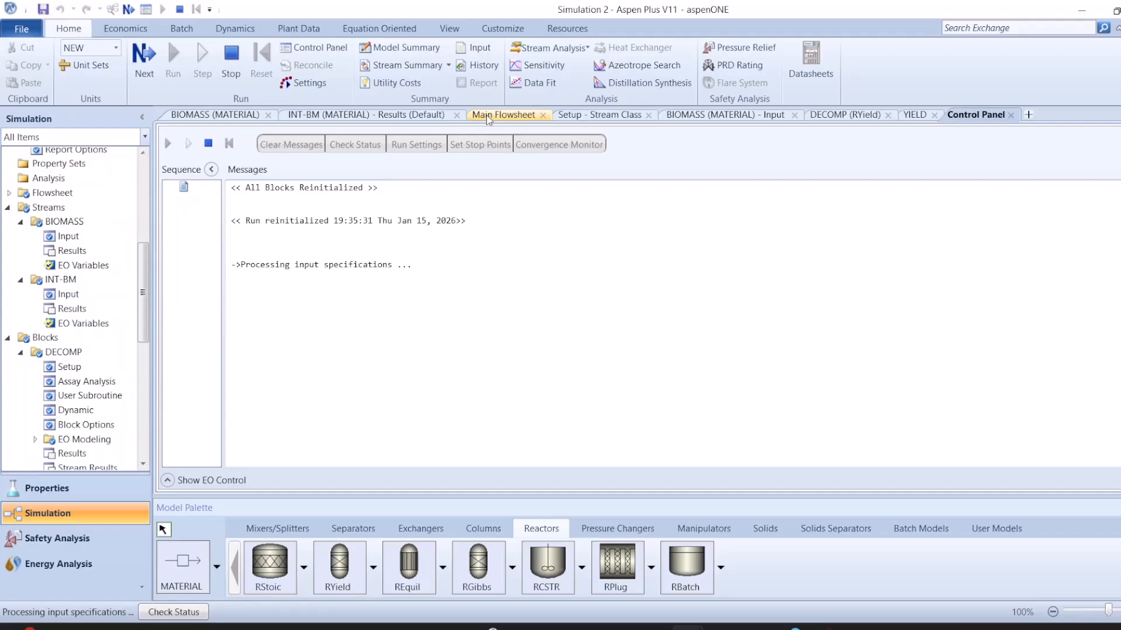
Step: Examine the total stream mass fractions in the INT-BM results for the changed moisture
click(344, 119)
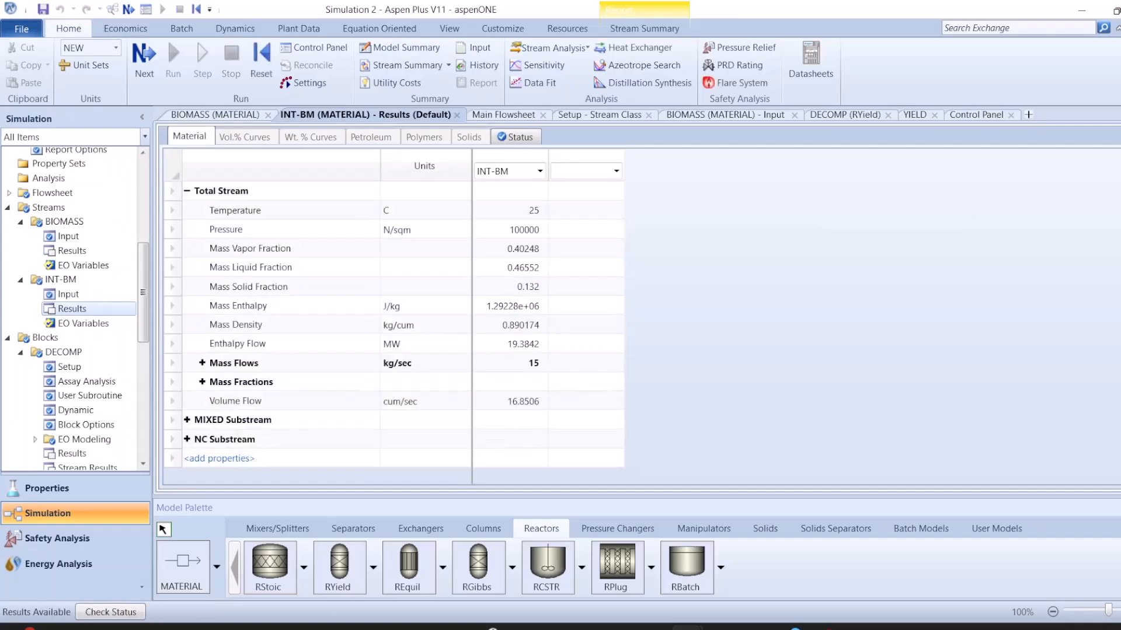
click(201, 381)
scroll(444, 425, down, 1)
scroll(444, 426, down, 1)
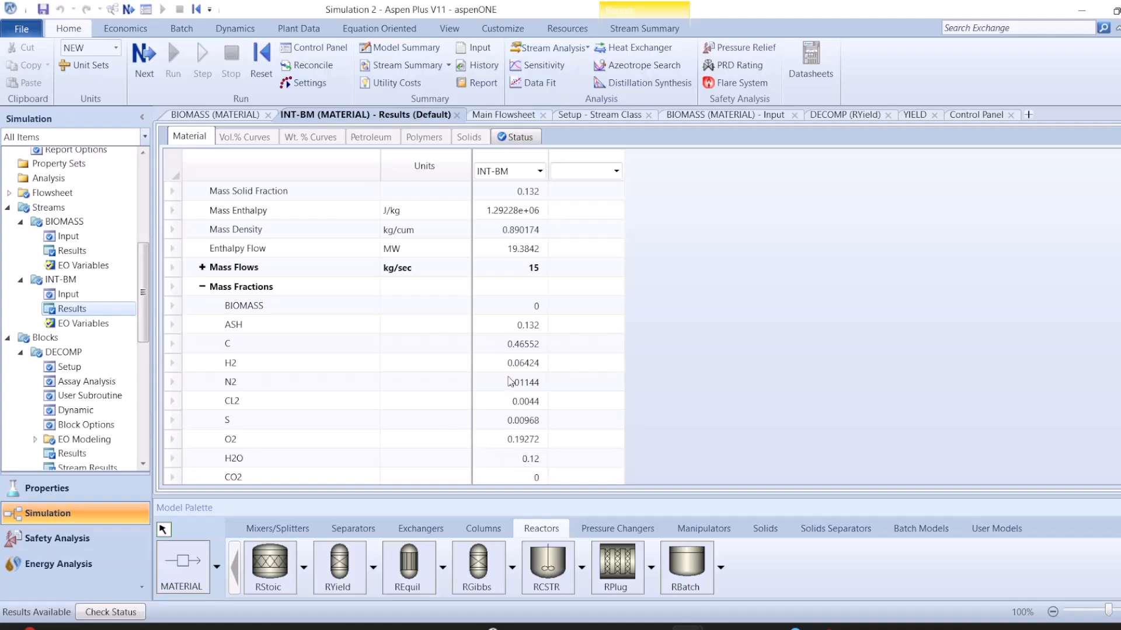
scroll(543, 372, down, 1)
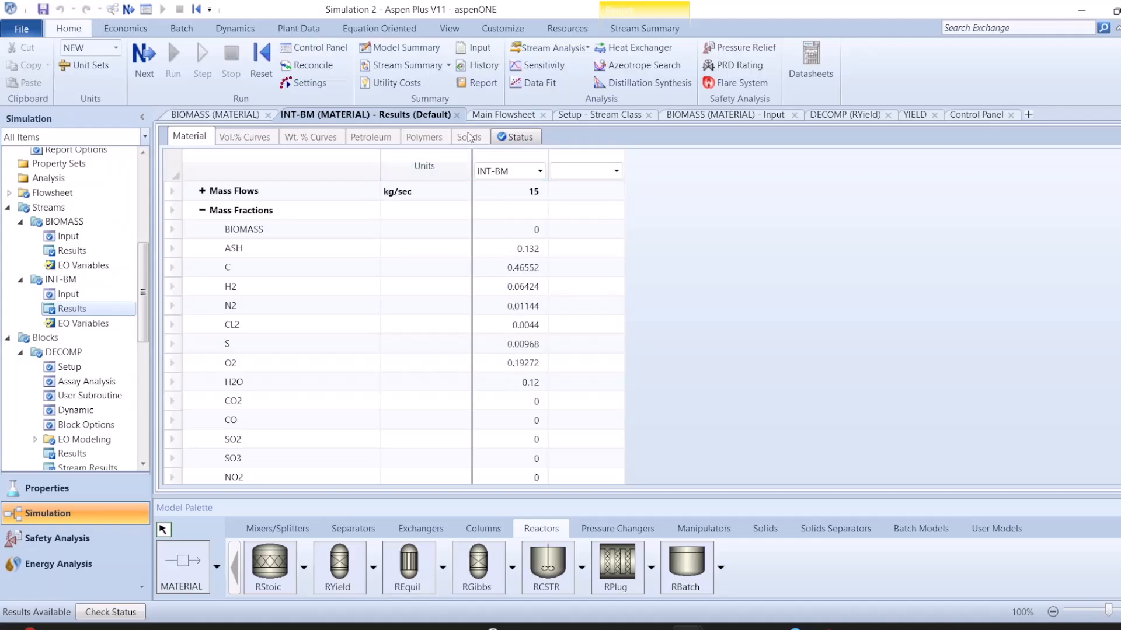
Step: Add an RGibbs reactor named GASIFIER to the main flowsheet, beyond the INT-BM stream
click(482, 116)
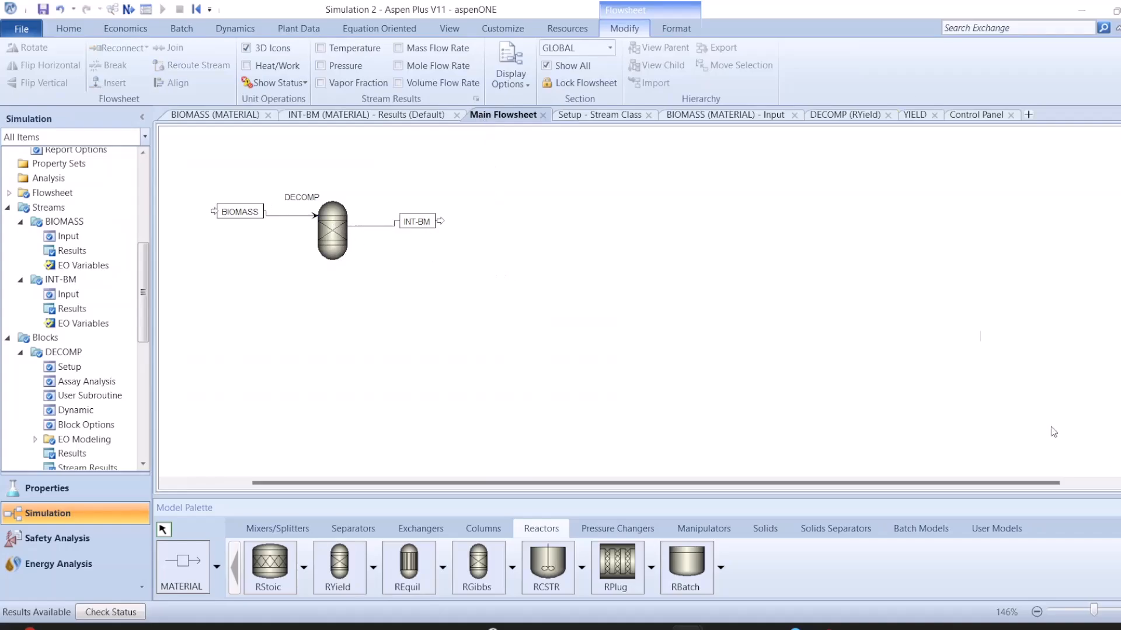
click(480, 575)
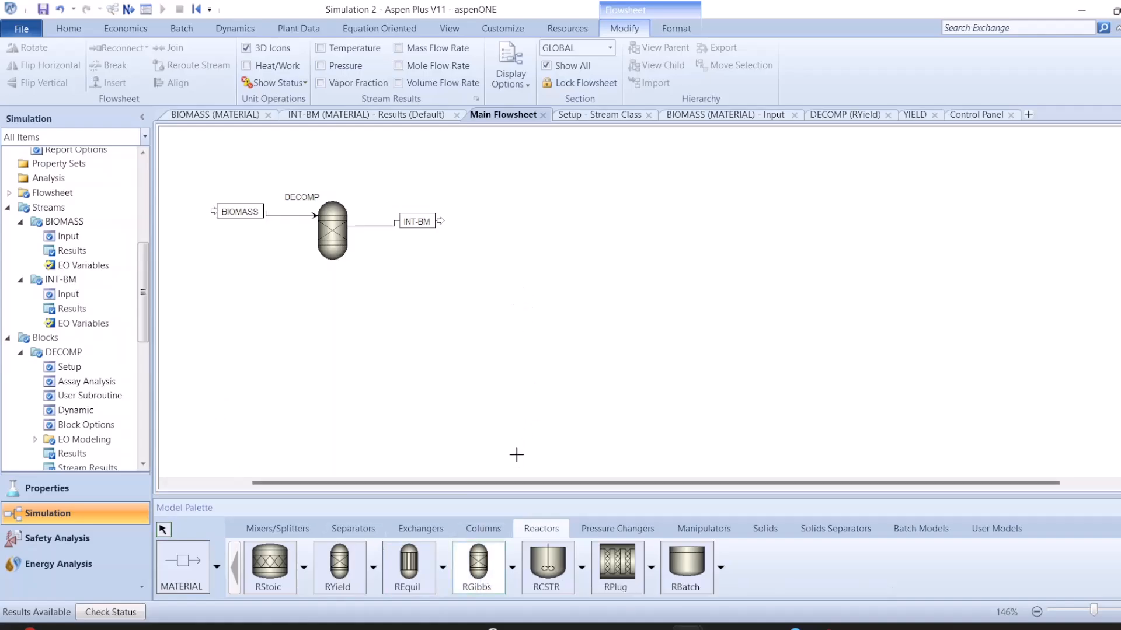
click(484, 216)
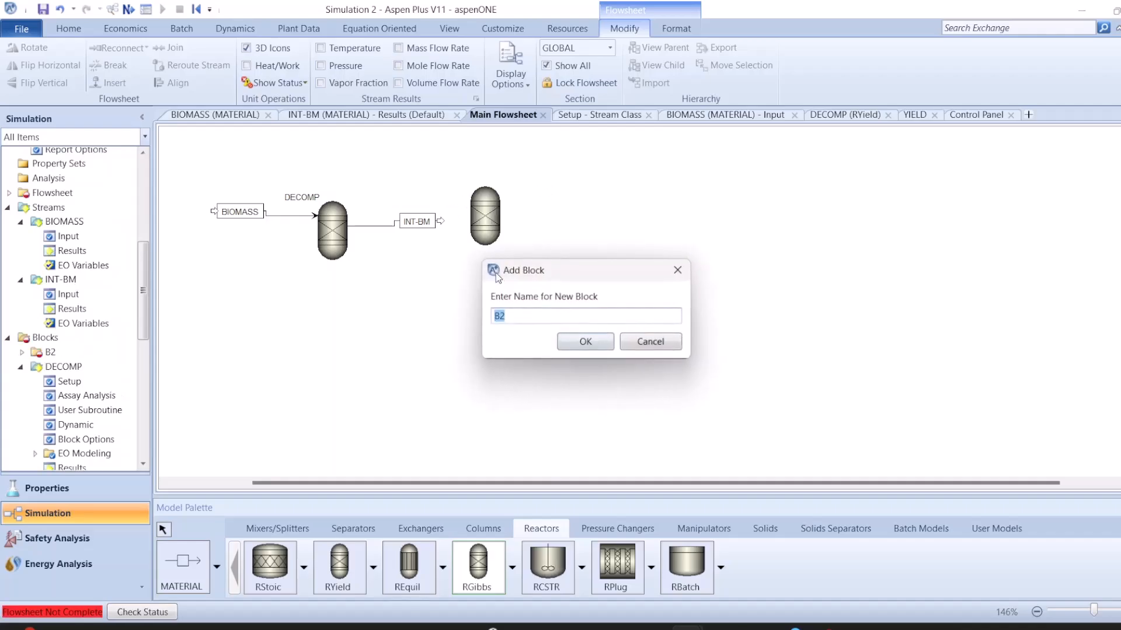
text(R)
key(BackSpace)
text(GASIFIER)
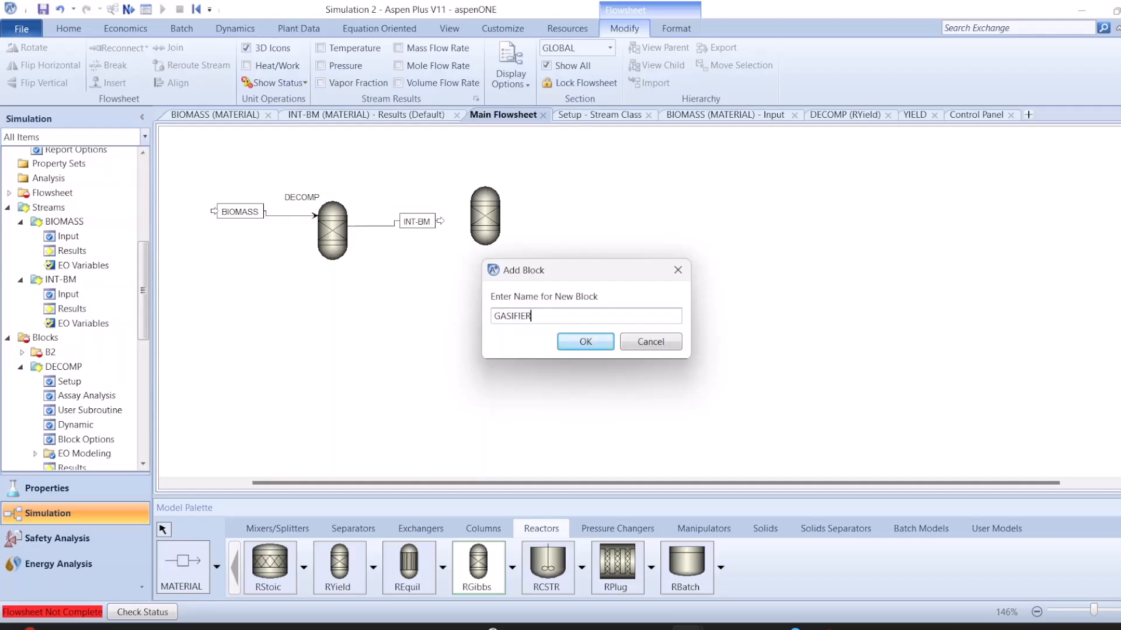
key(Return)
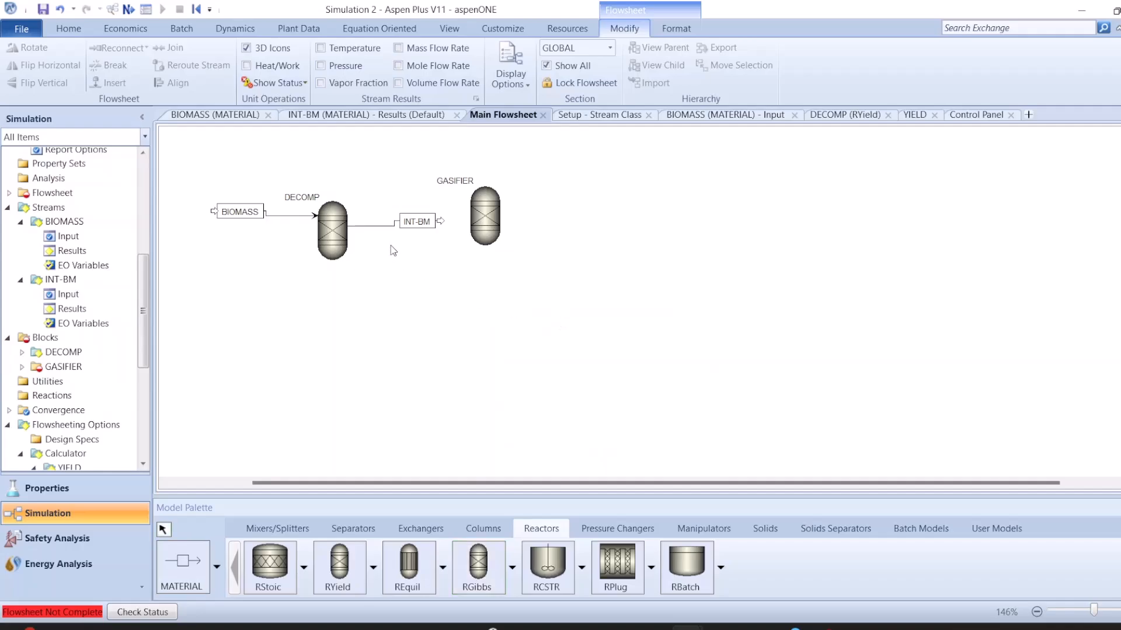
Step: Connect the INT-BM stream to the GASIFIER inlet and add a product material stream named SG-01
drag(439, 225, 467, 207)
click(184, 561)
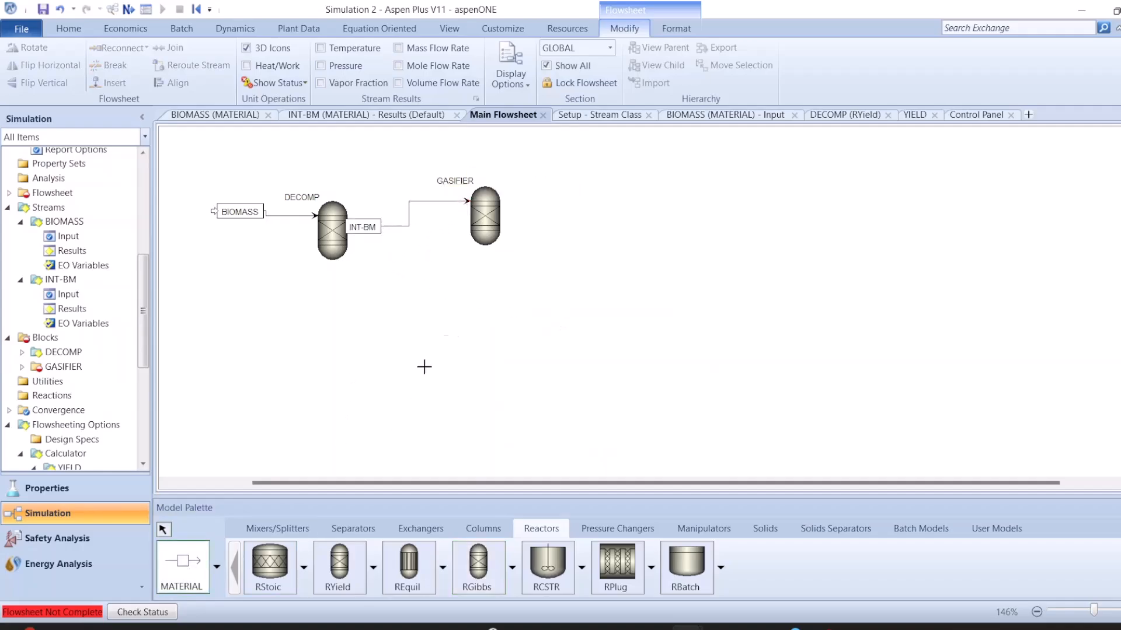
click(502, 198)
click(623, 201)
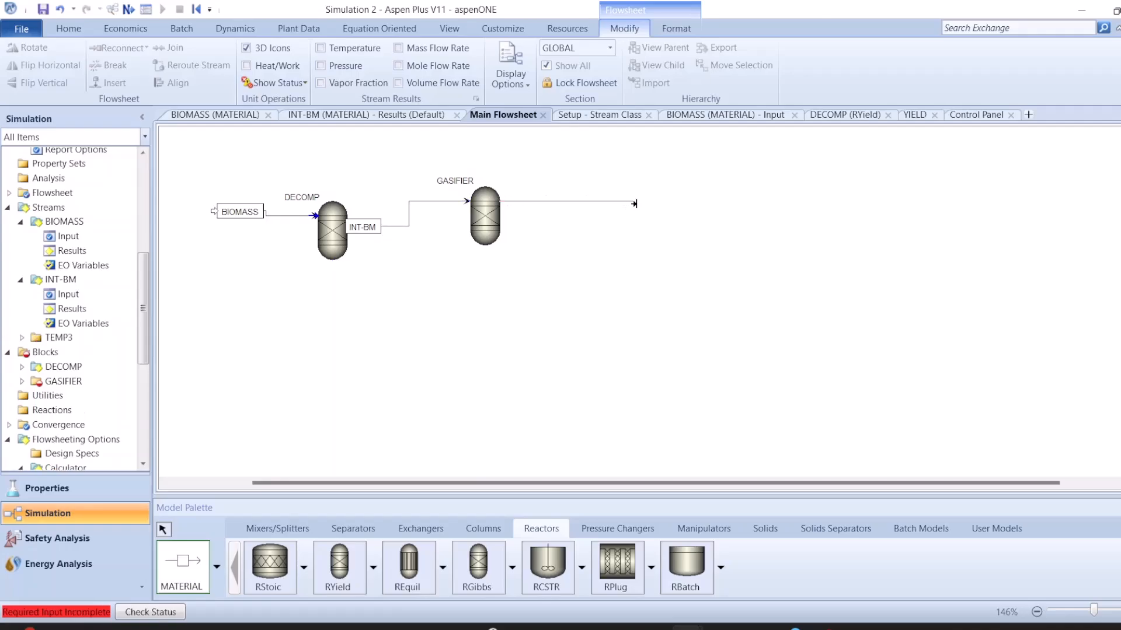
click(634, 204)
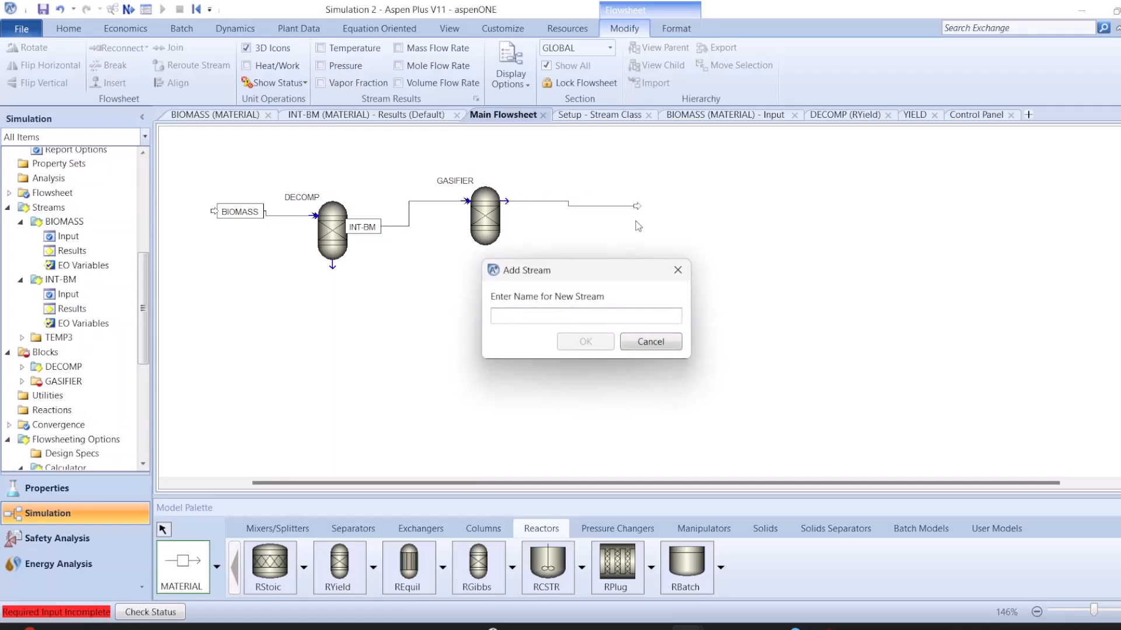
text(SG)
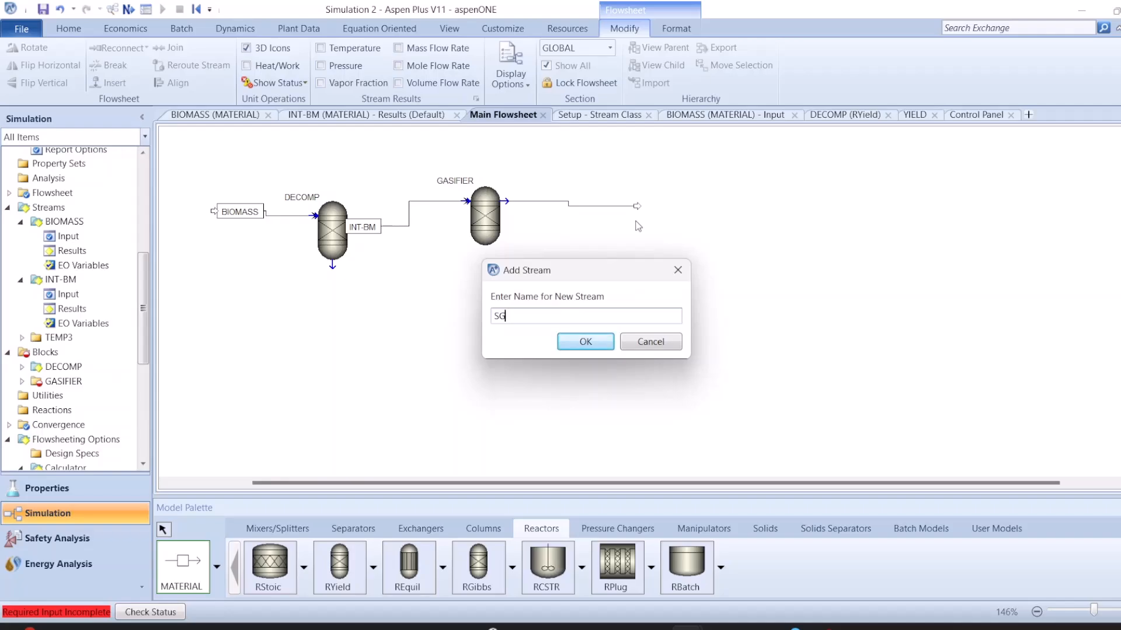
text(-01)
key(Return)
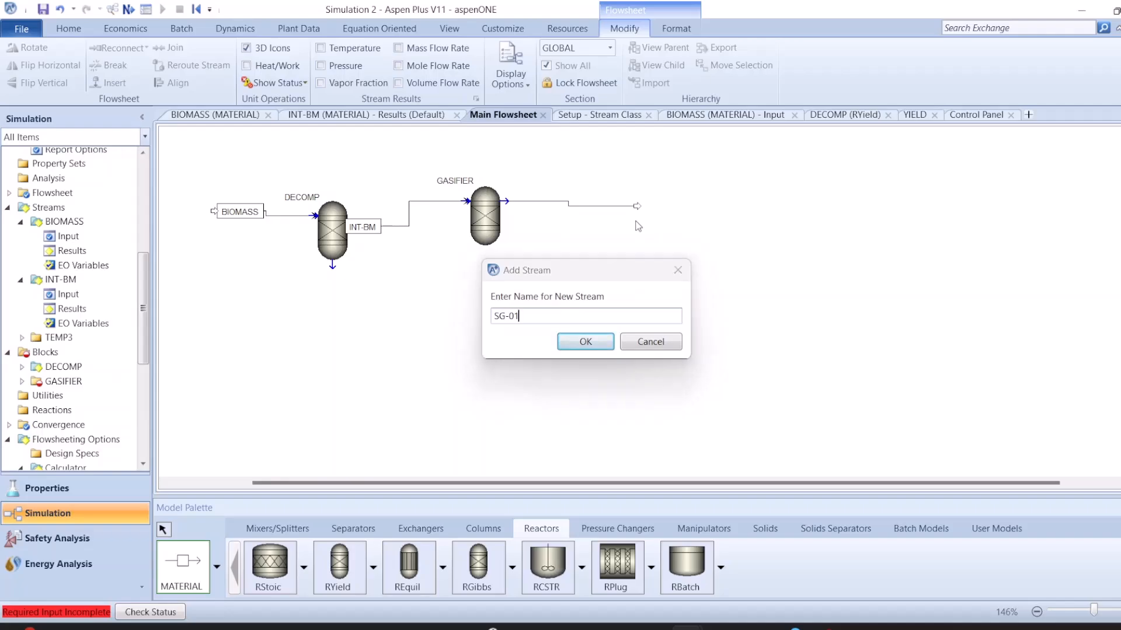
Step: Open the GASIFIER specifications and set its operating pressure to 100000 N/sqm
click(485, 221)
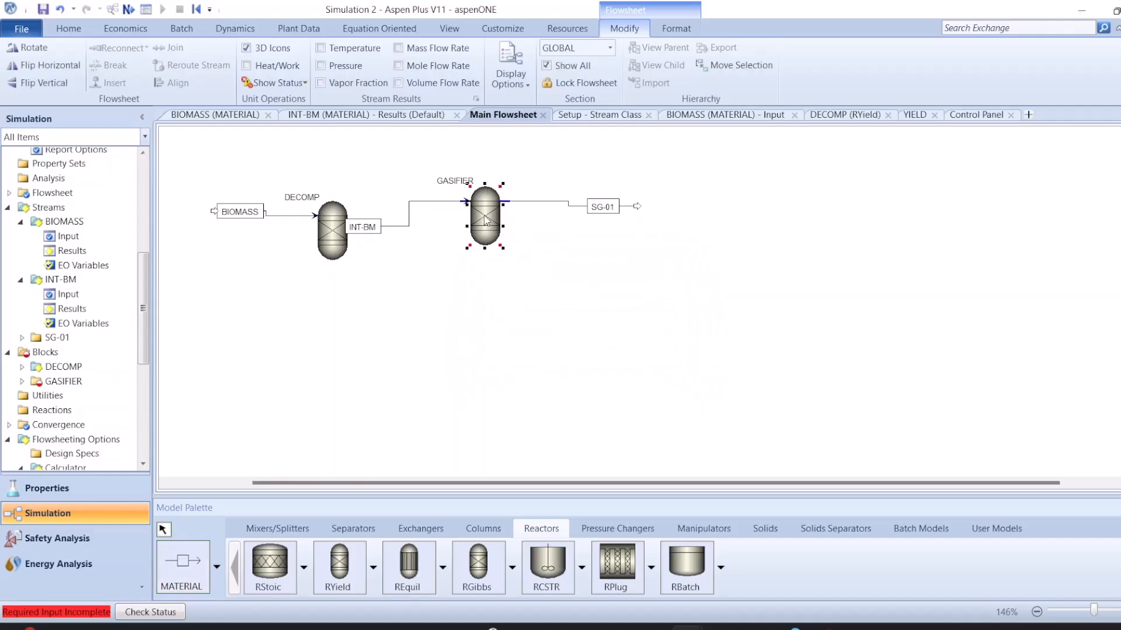
double_click(485, 221)
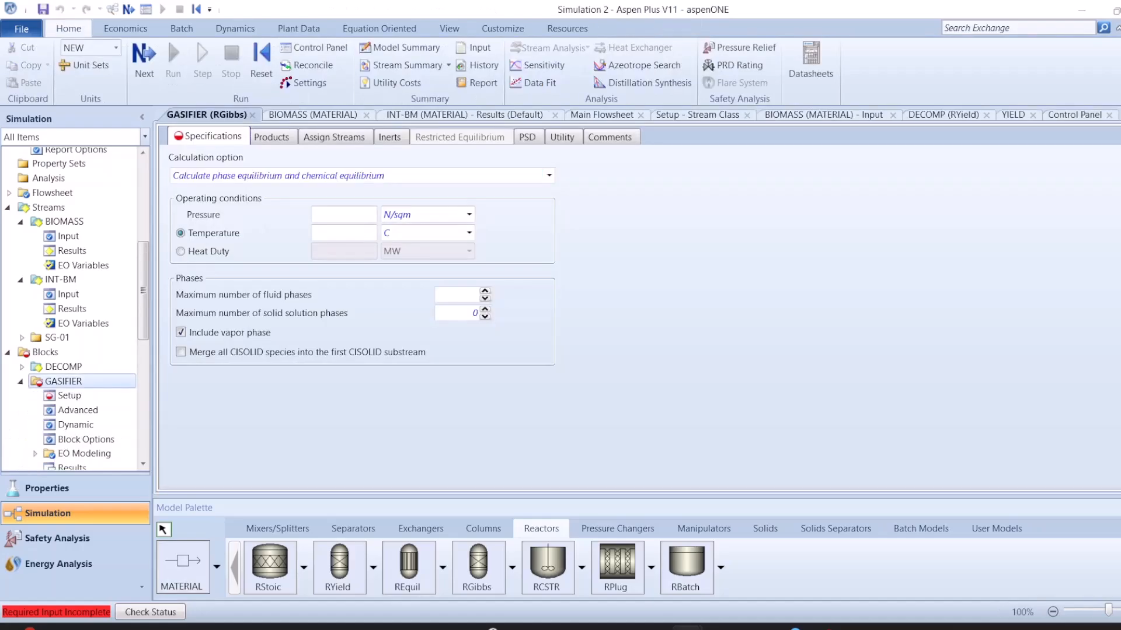
click(356, 213)
text(1)
key(Return)
click(425, 212)
click(336, 218)
text(00000)
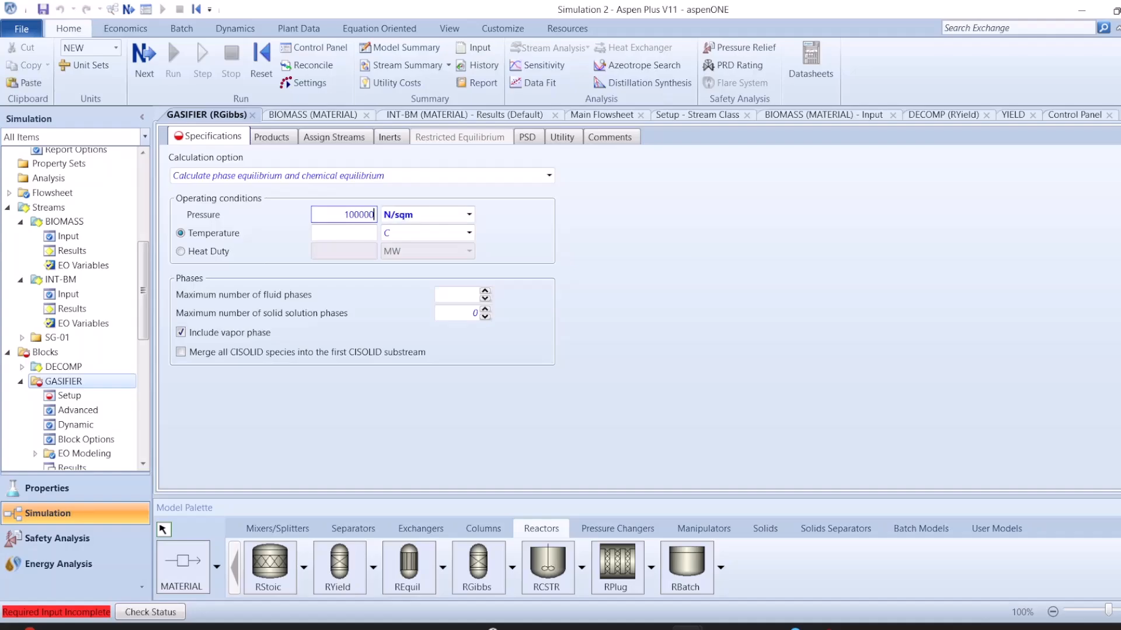
key(Return)
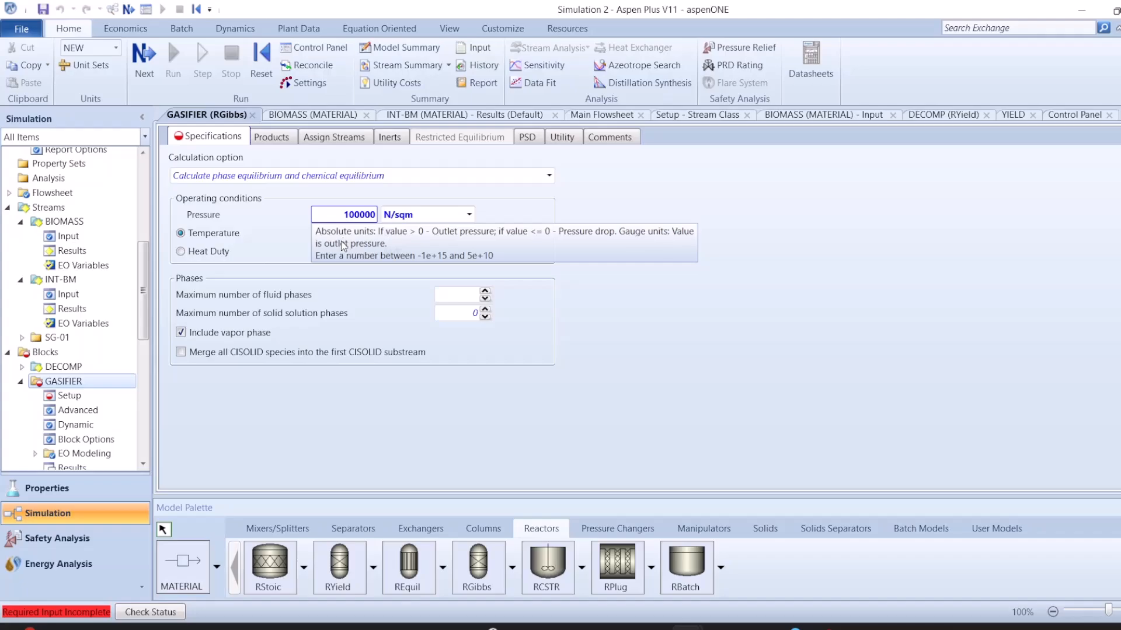
Step: Set the GASIFIER operating temperature to 850 C
click(337, 233)
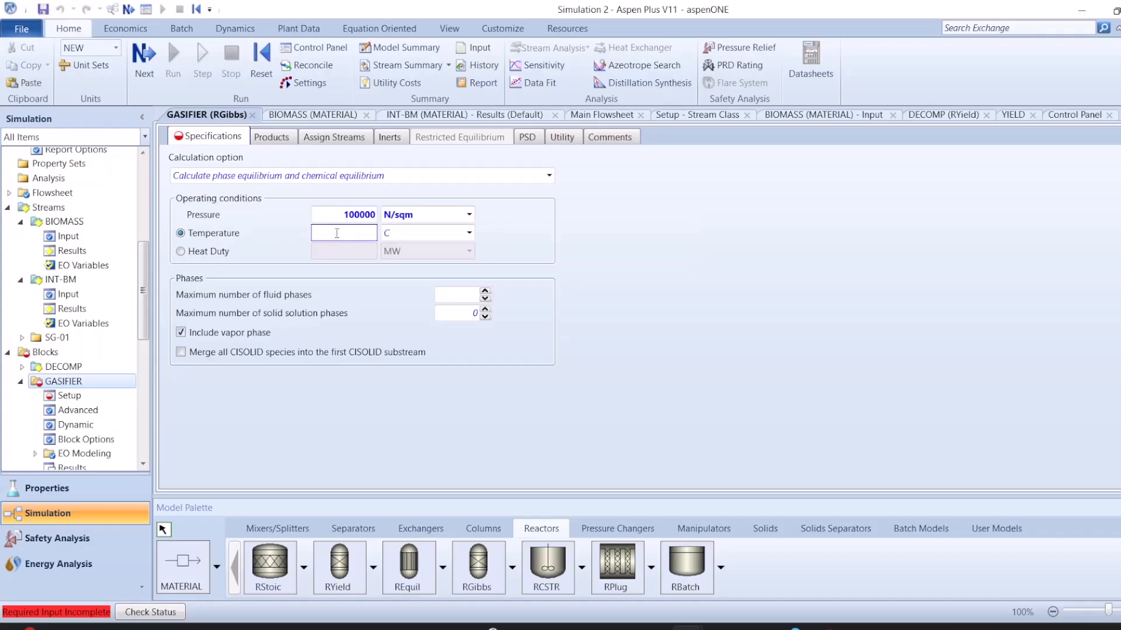
text(112)
key(BackSpace)
key(BackSpace)
key(Return)
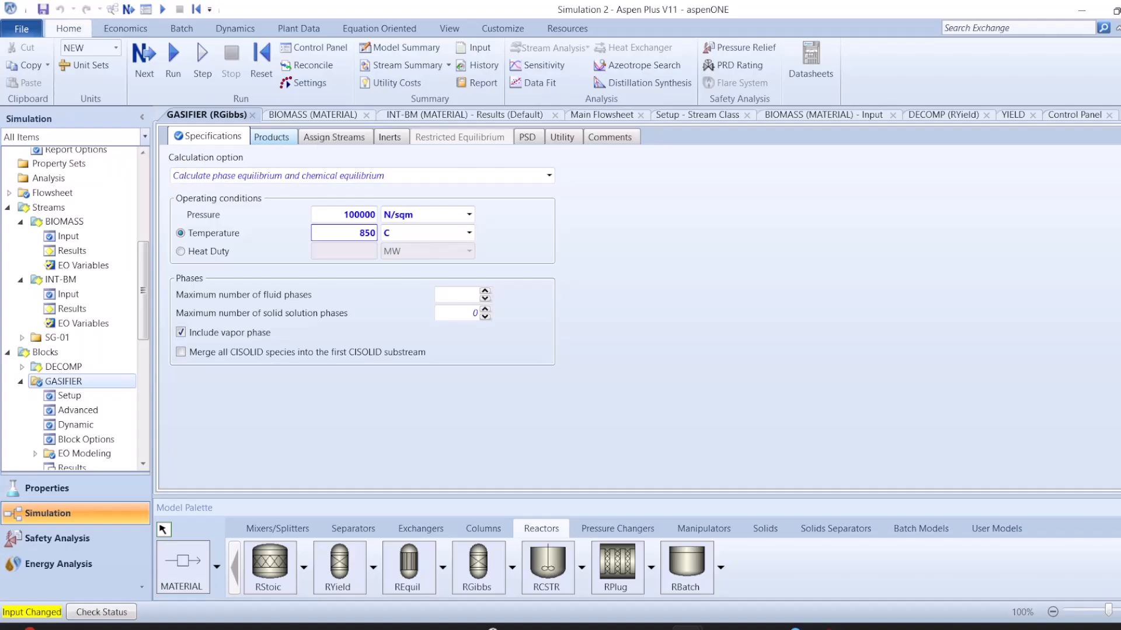
Step: Set GASIFIER to identify possible products and list C, H2 and N2 as product components
click(272, 137)
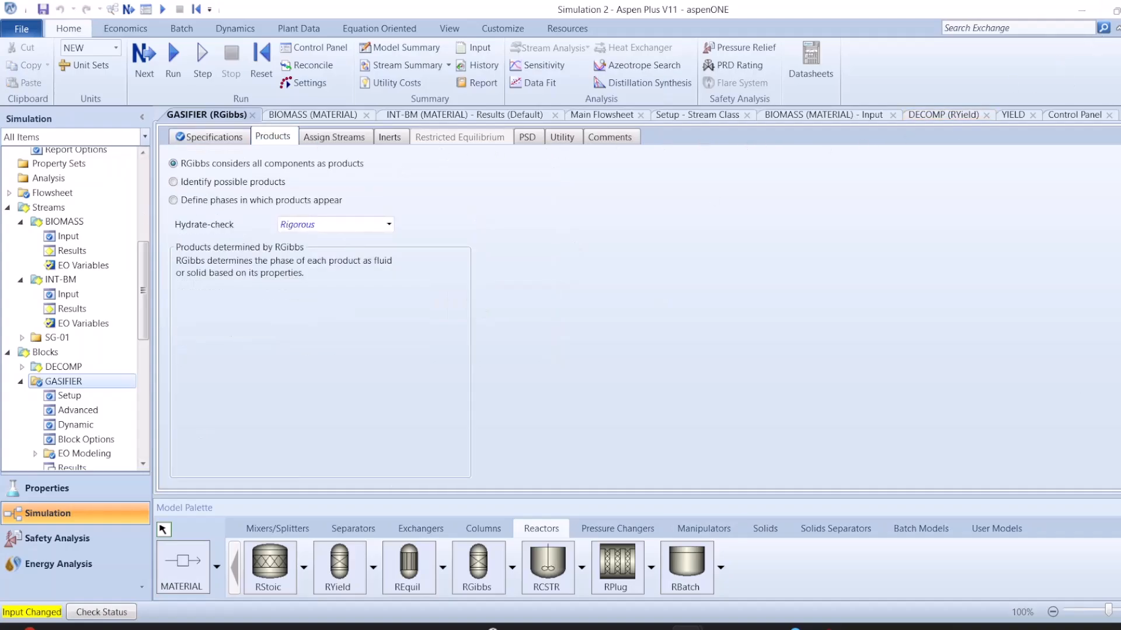
click(211, 182)
click(304, 282)
click(276, 303)
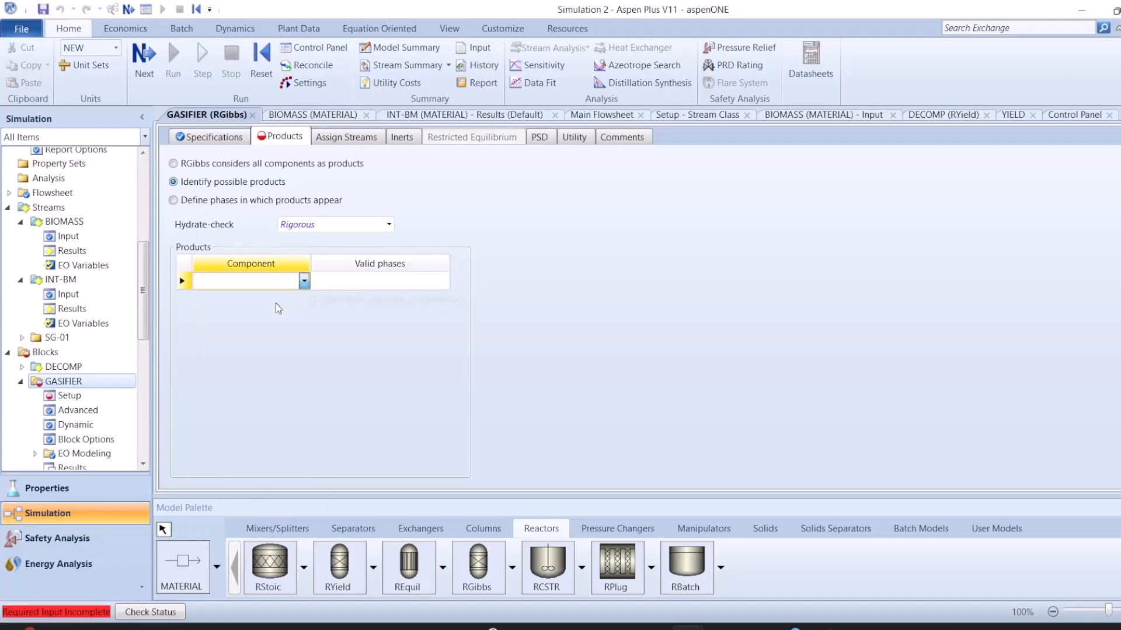
click(304, 299)
click(268, 326)
click(302, 318)
click(262, 369)
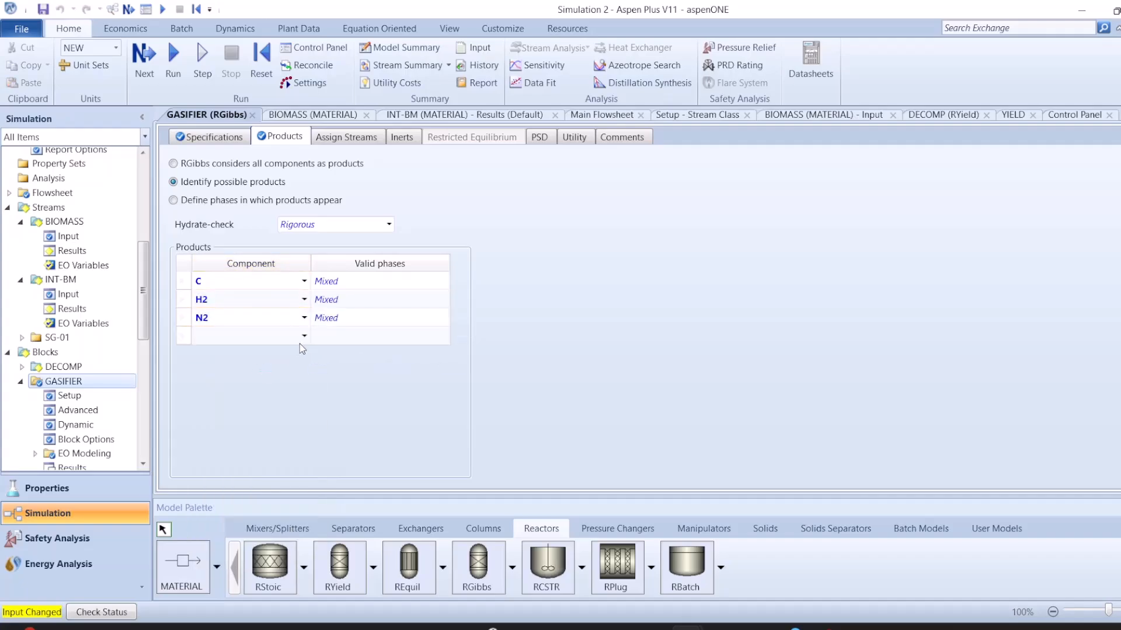
Step: Add CL2, S, O2 and H2O to the GASIFIER's possible product components
click(301, 337)
click(268, 396)
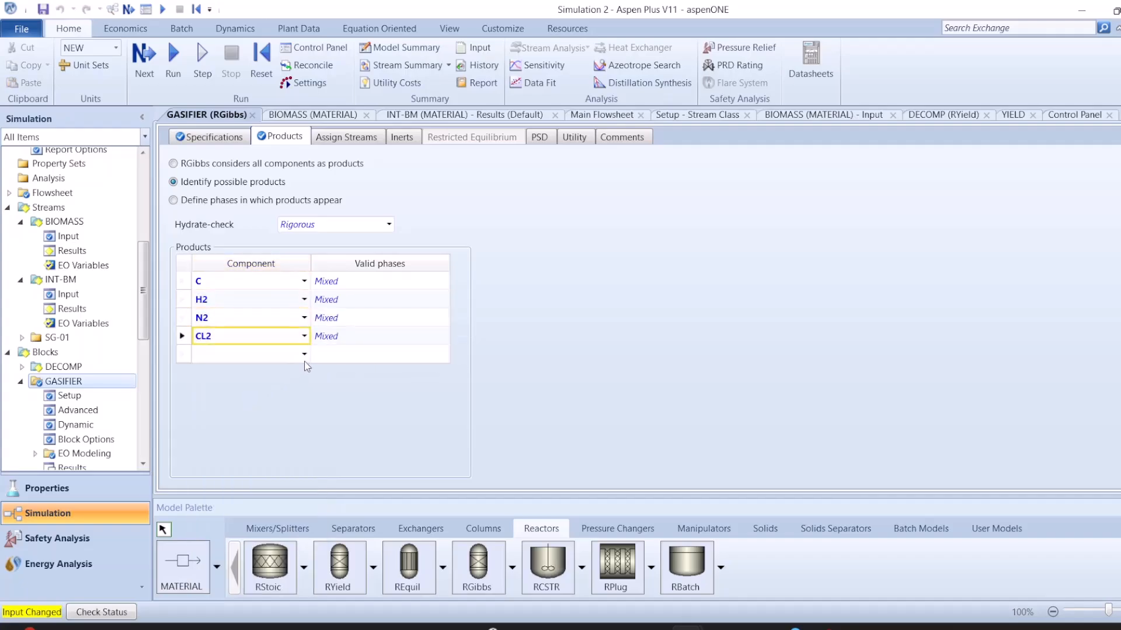
click(304, 355)
click(264, 434)
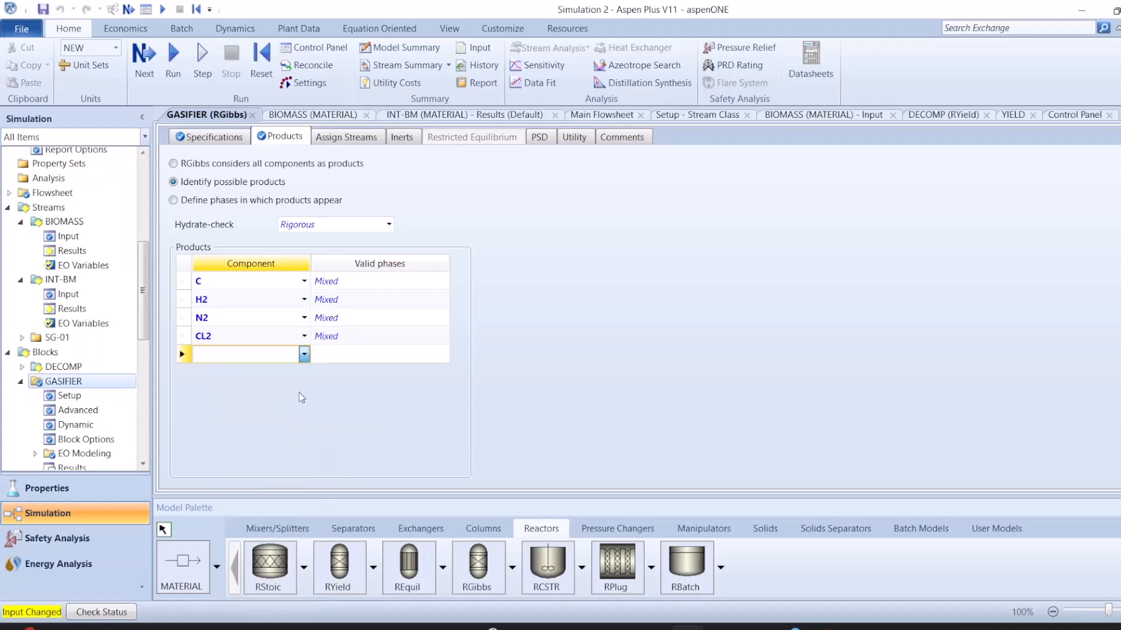
click(303, 374)
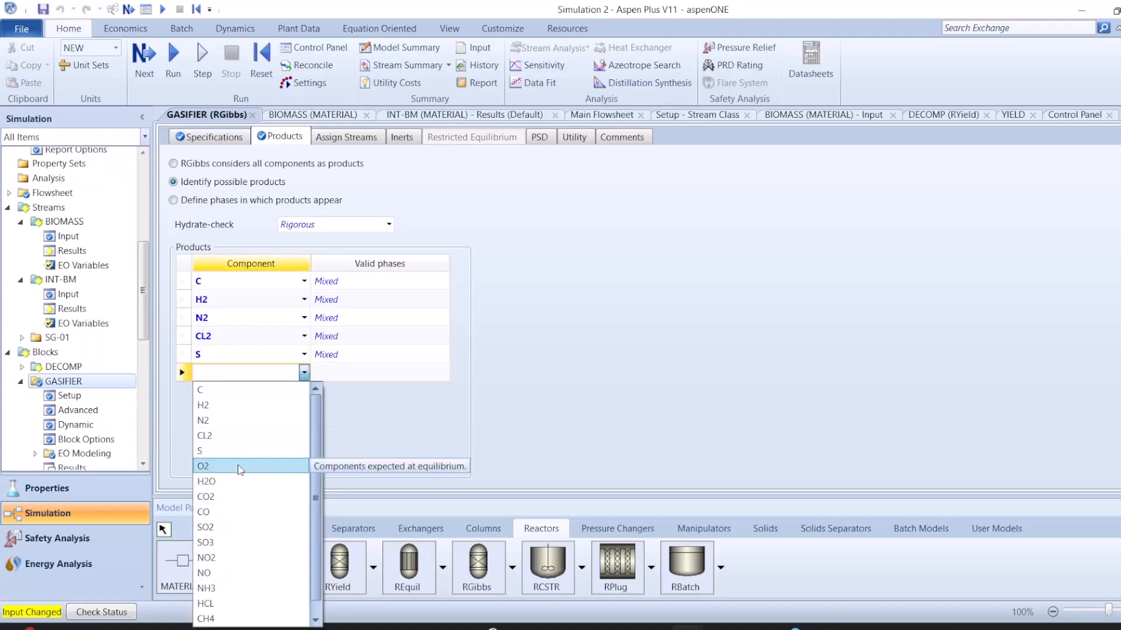
click(241, 466)
click(304, 391)
click(236, 495)
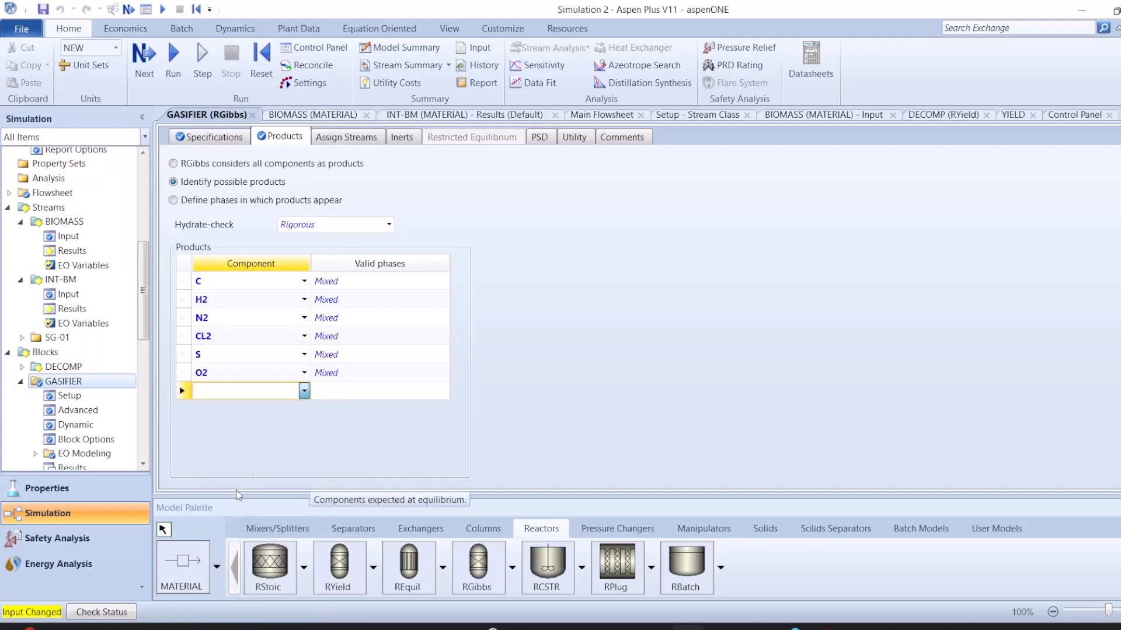
Step: Add CO2, CO, SO2 and SO3 to the GASIFIER's possible product components
click(304, 409)
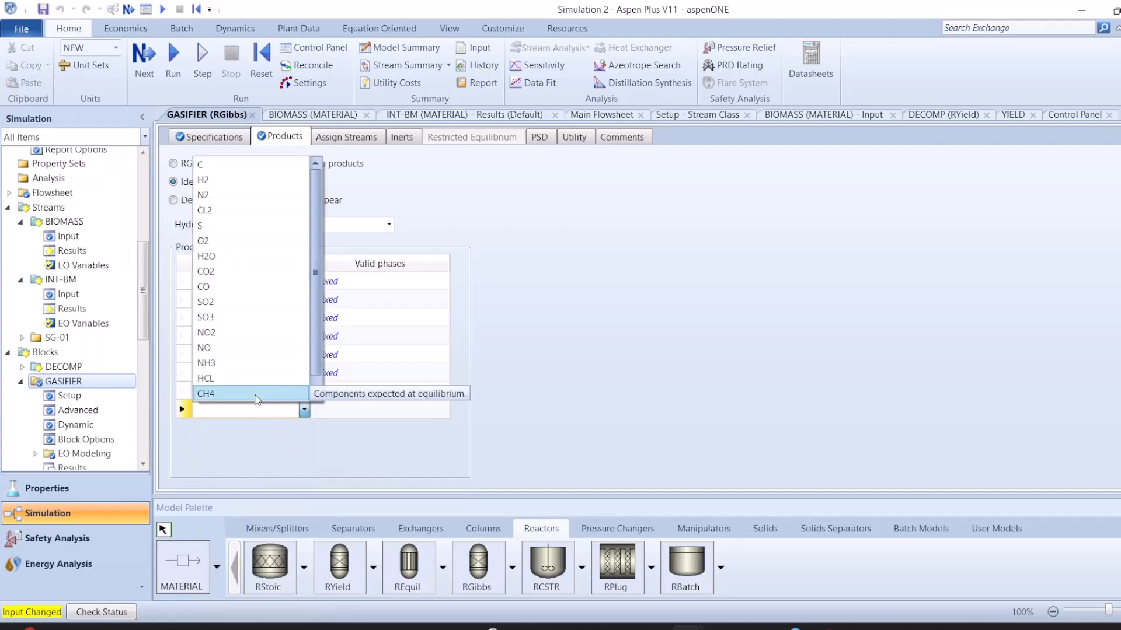
click(246, 271)
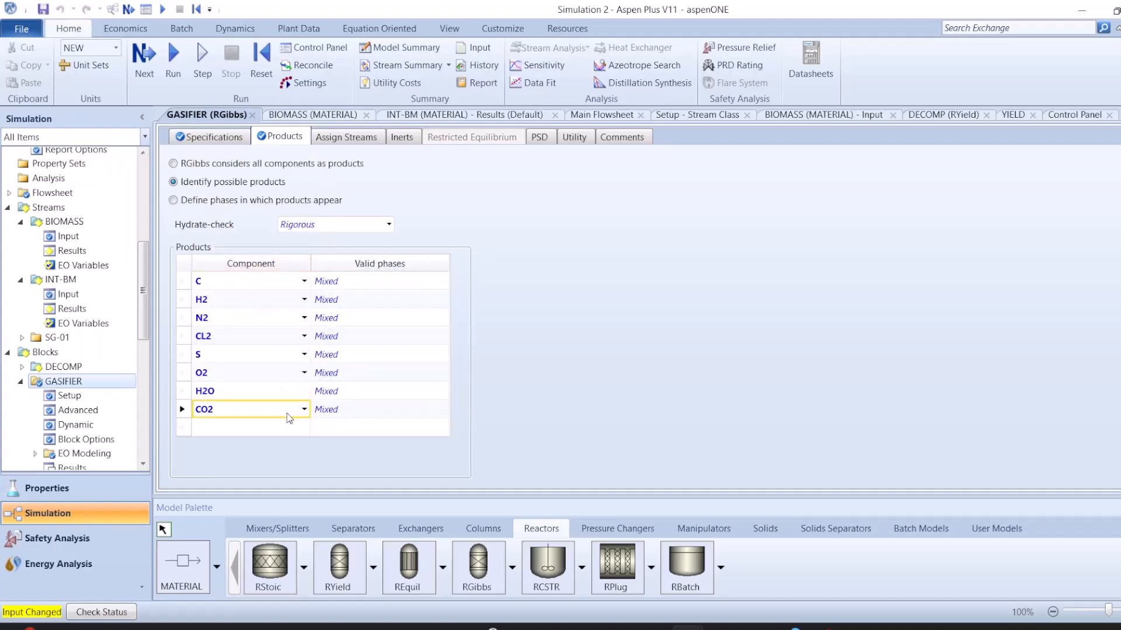
click(304, 428)
click(233, 305)
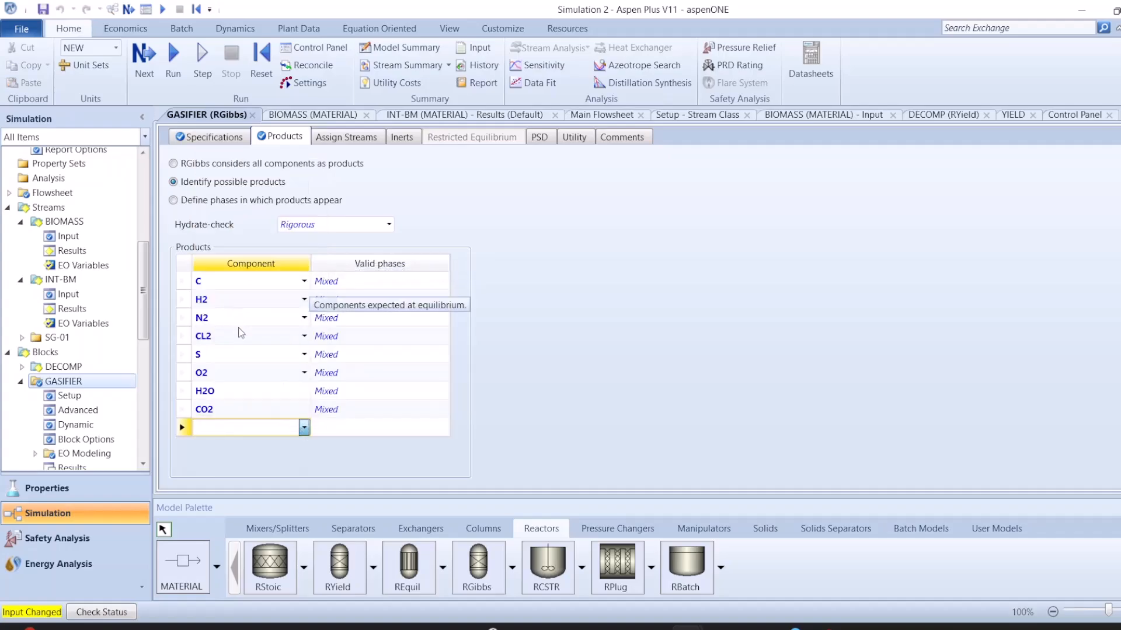
click(303, 446)
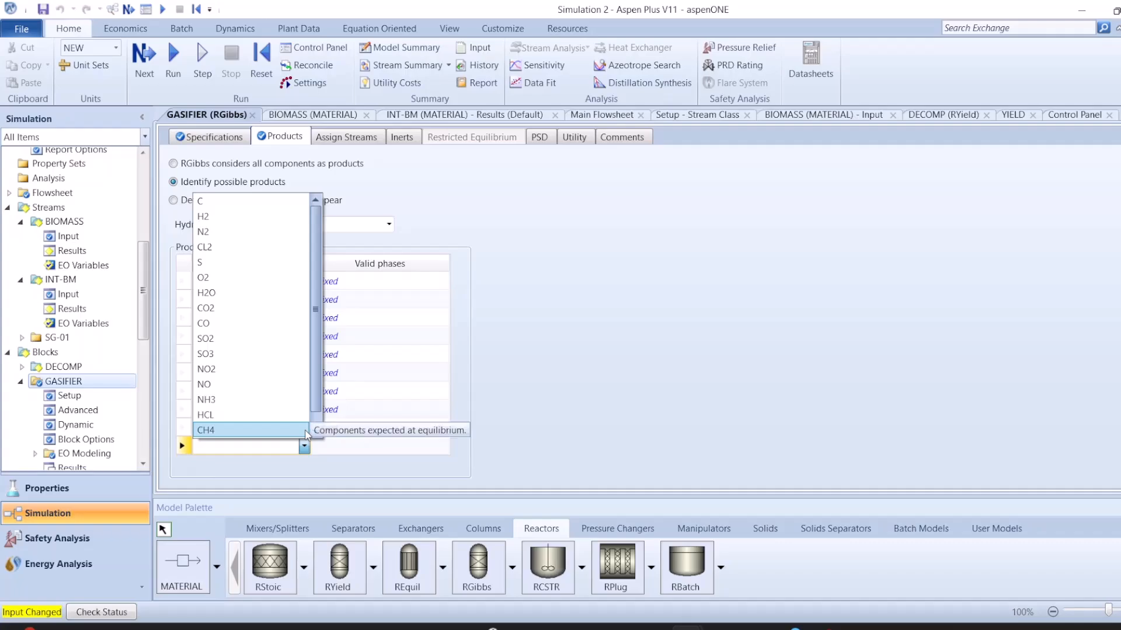
click(249, 342)
click(303, 465)
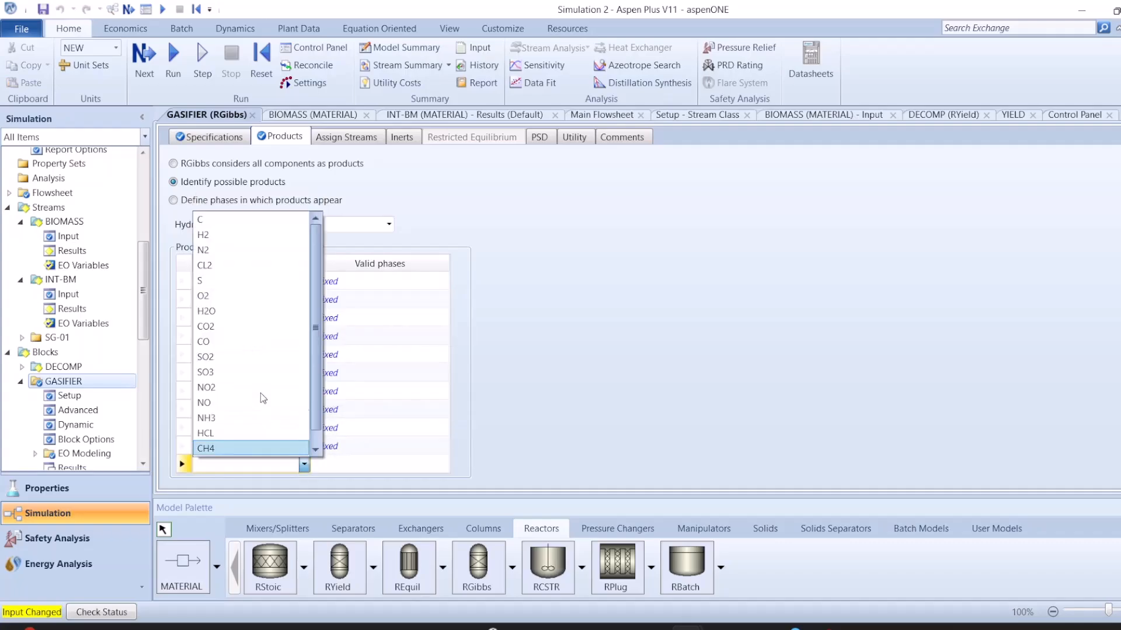
click(239, 372)
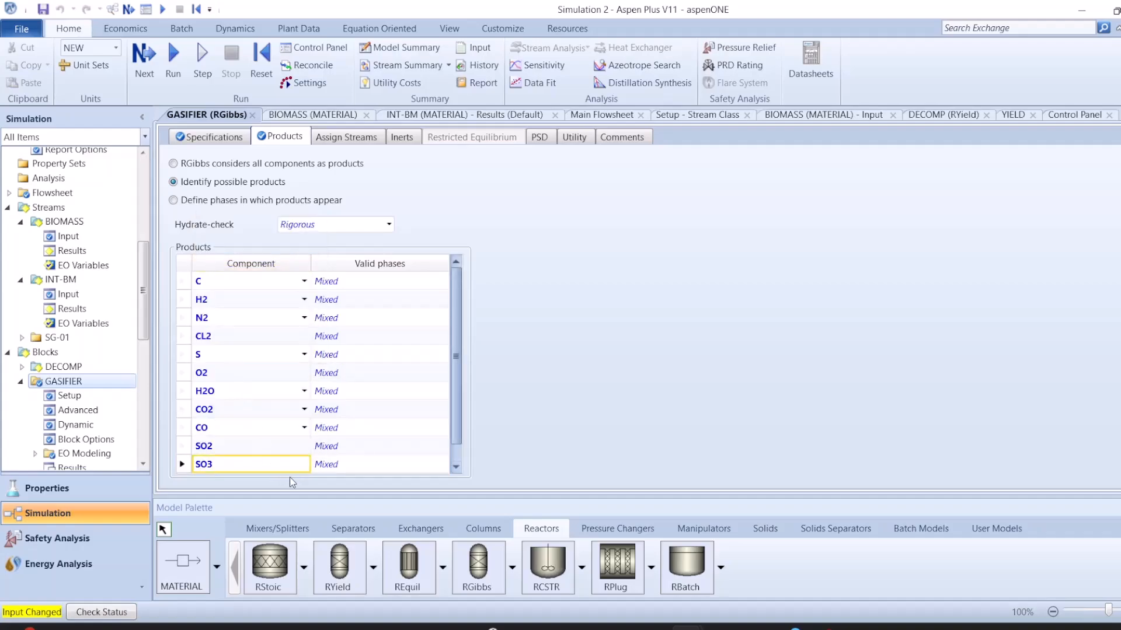
Step: Add NH3, HCL and CH4 to the GASIFIER's possible product components
click(304, 465)
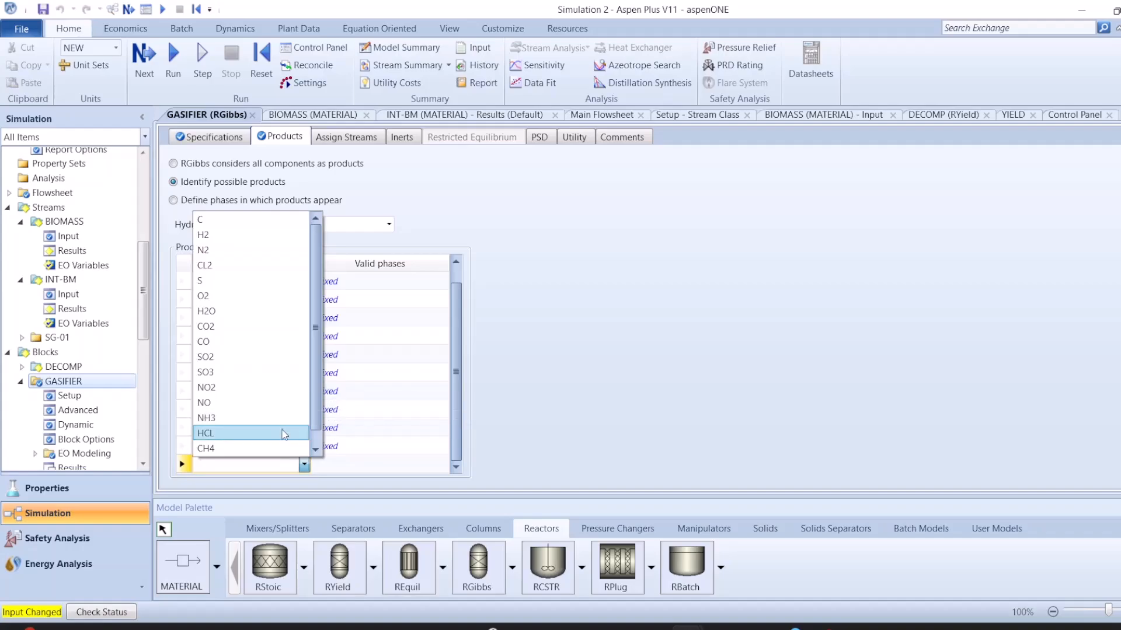
click(286, 418)
click(303, 465)
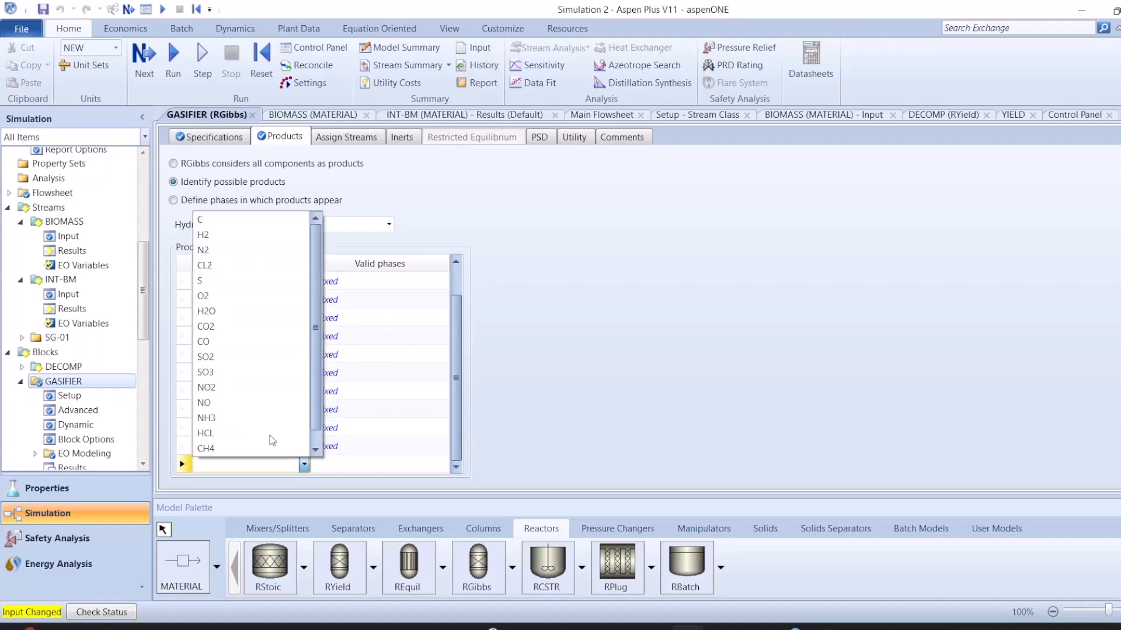
click(262, 433)
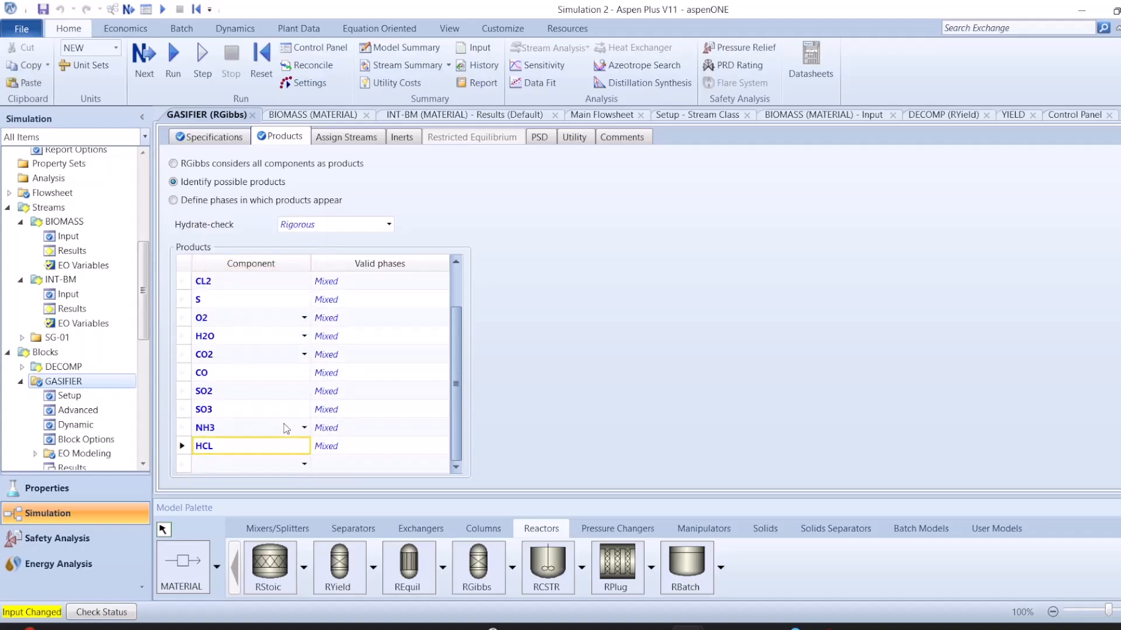
click(303, 465)
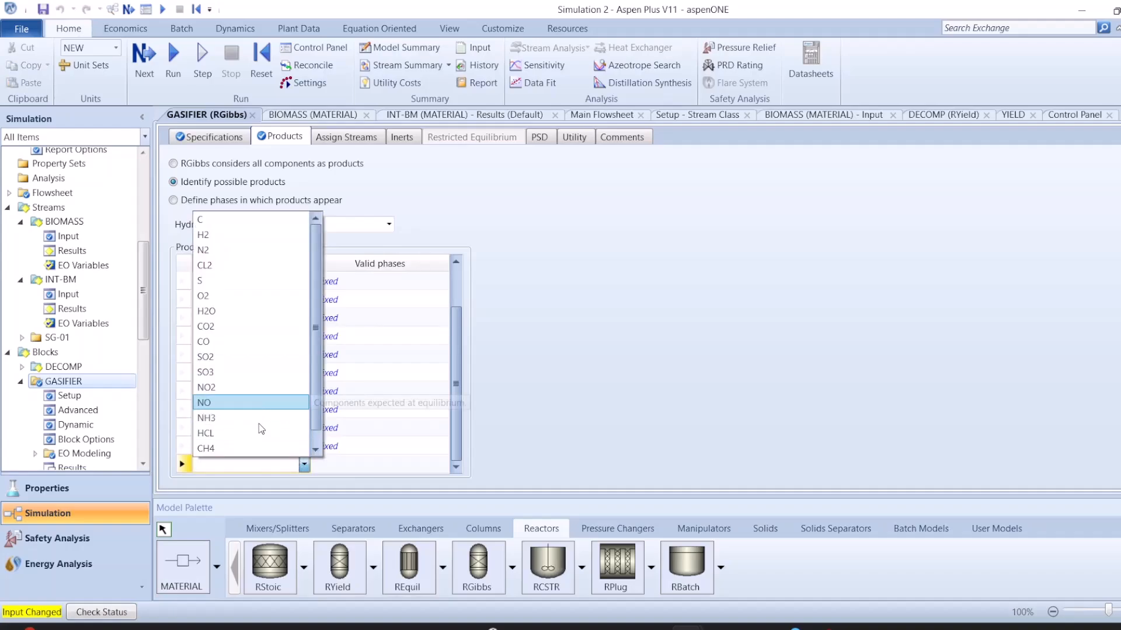
click(254, 448)
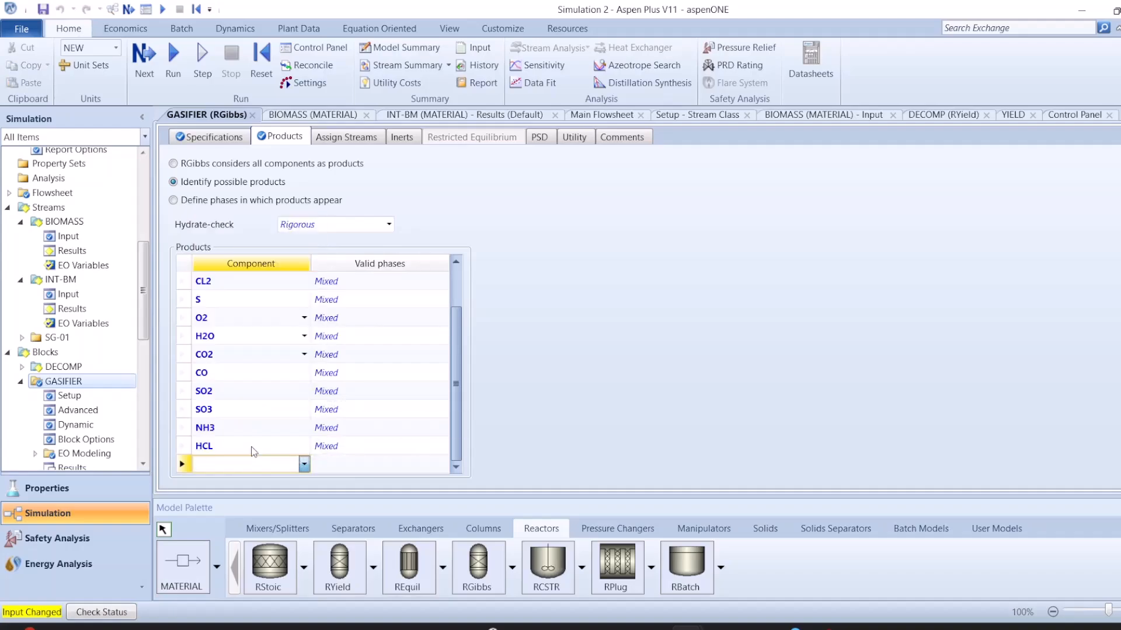
Step: Open the available component choices for the next empty row of the GASIFIER's products
click(302, 466)
click(302, 465)
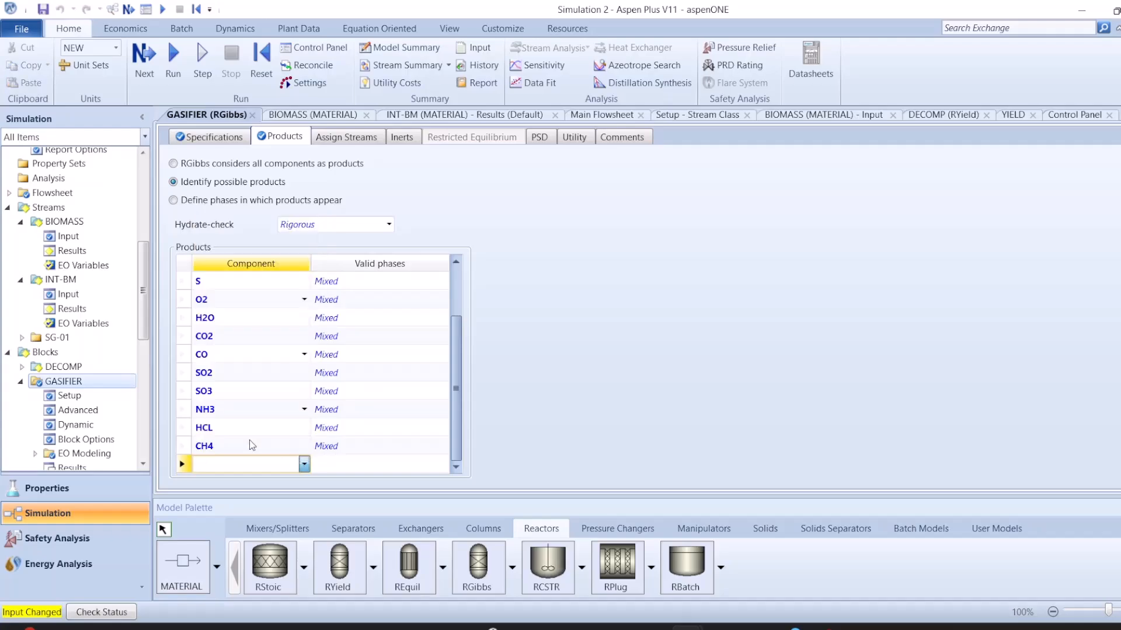
click(299, 466)
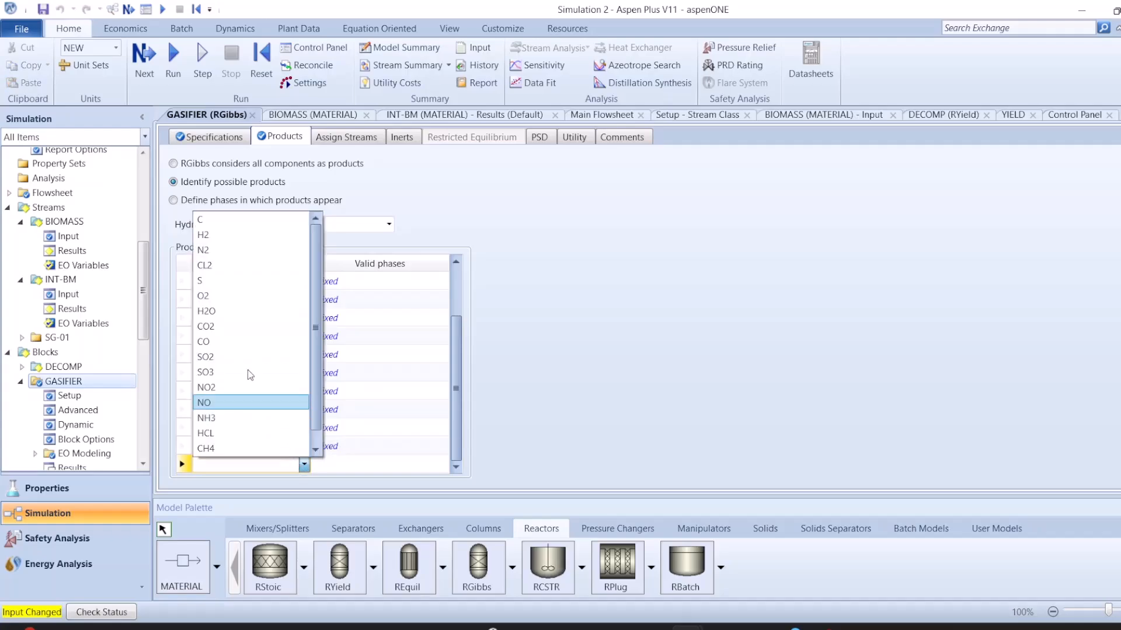
scroll(237, 382, up, 1)
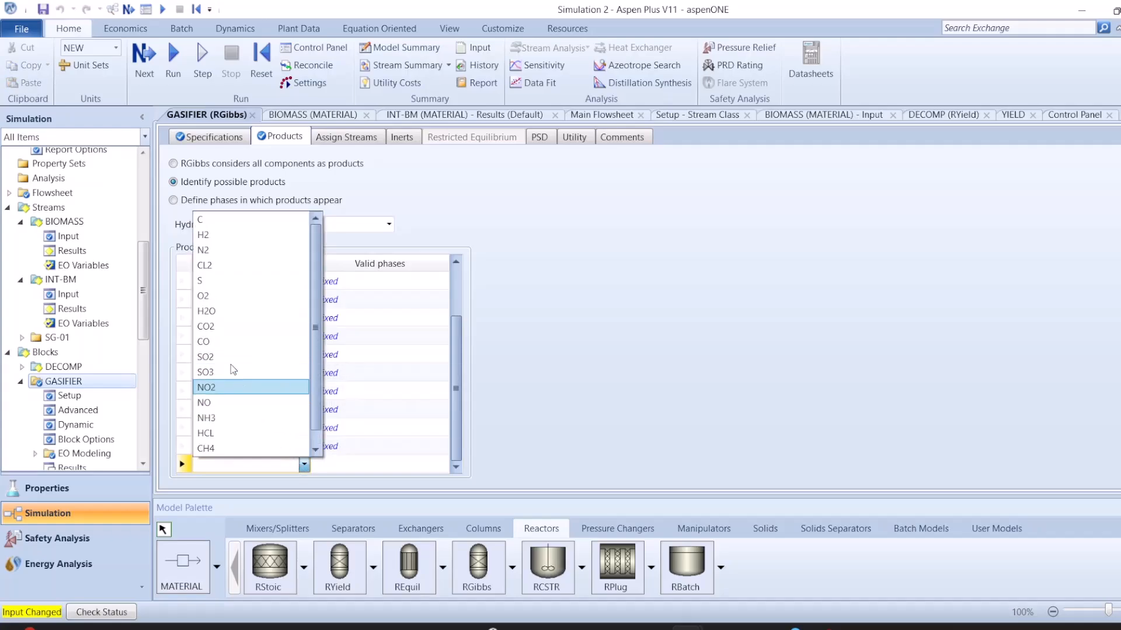
click(213, 265)
click(690, 338)
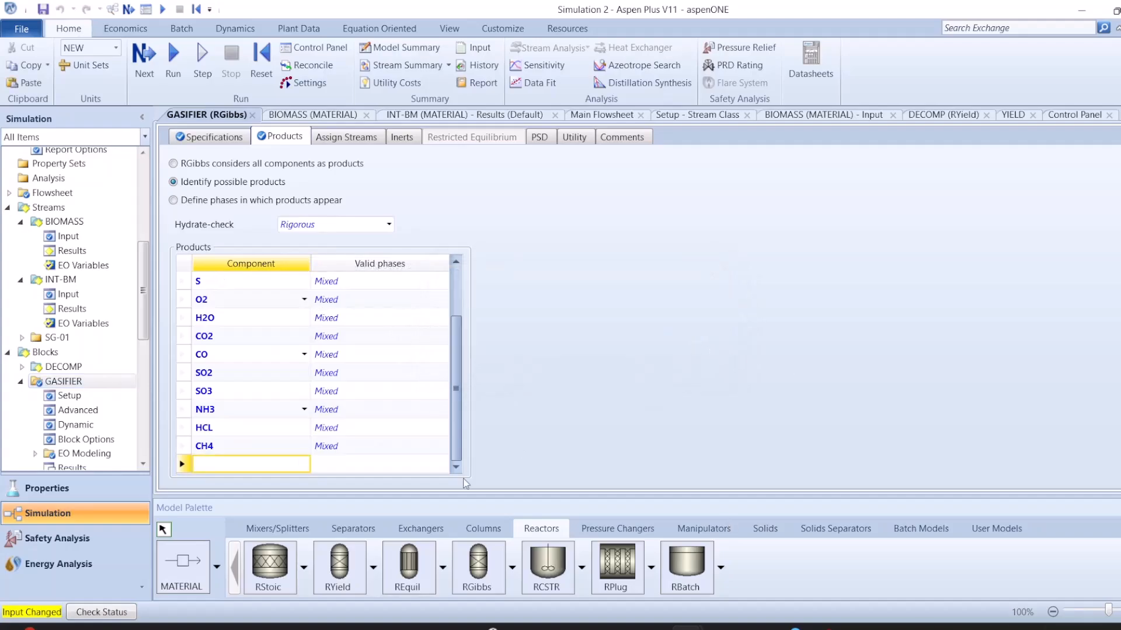
click(822, 628)
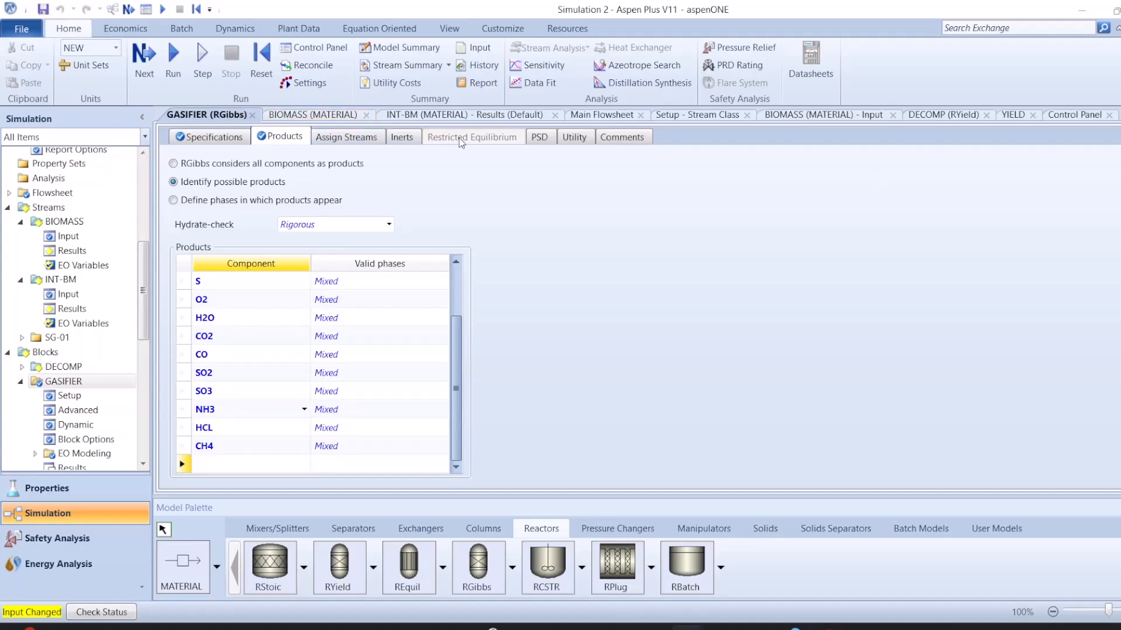
Step: Set the gasifier's calculation option to restrict chemical equilibrium by temperature approach or reaction extents, and choose specification for individual reactions
click(233, 138)
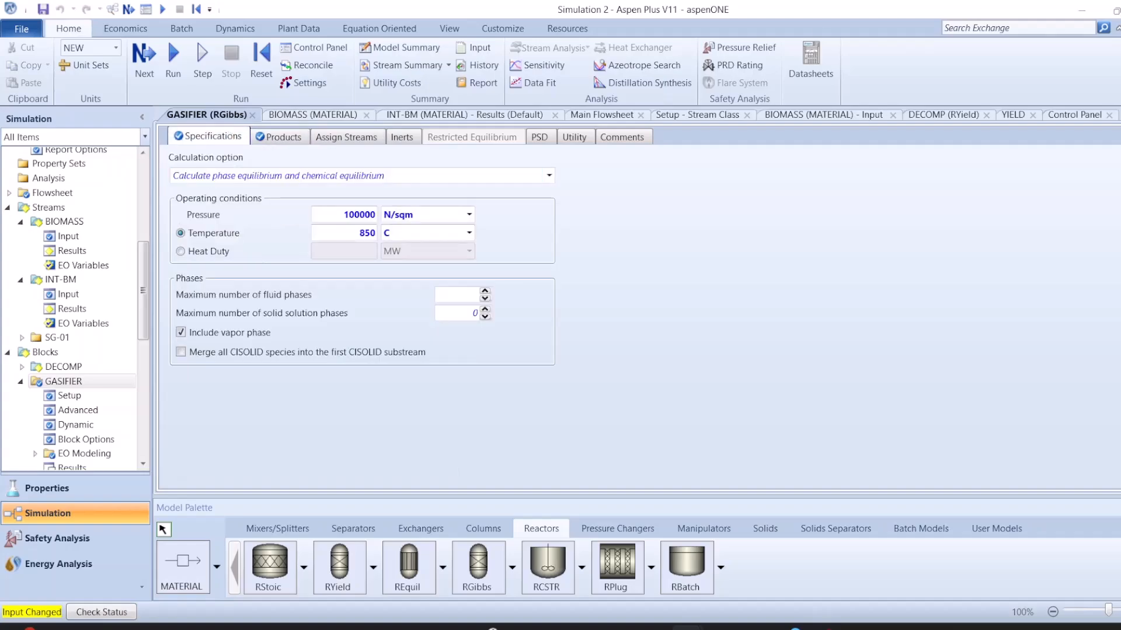
click(244, 176)
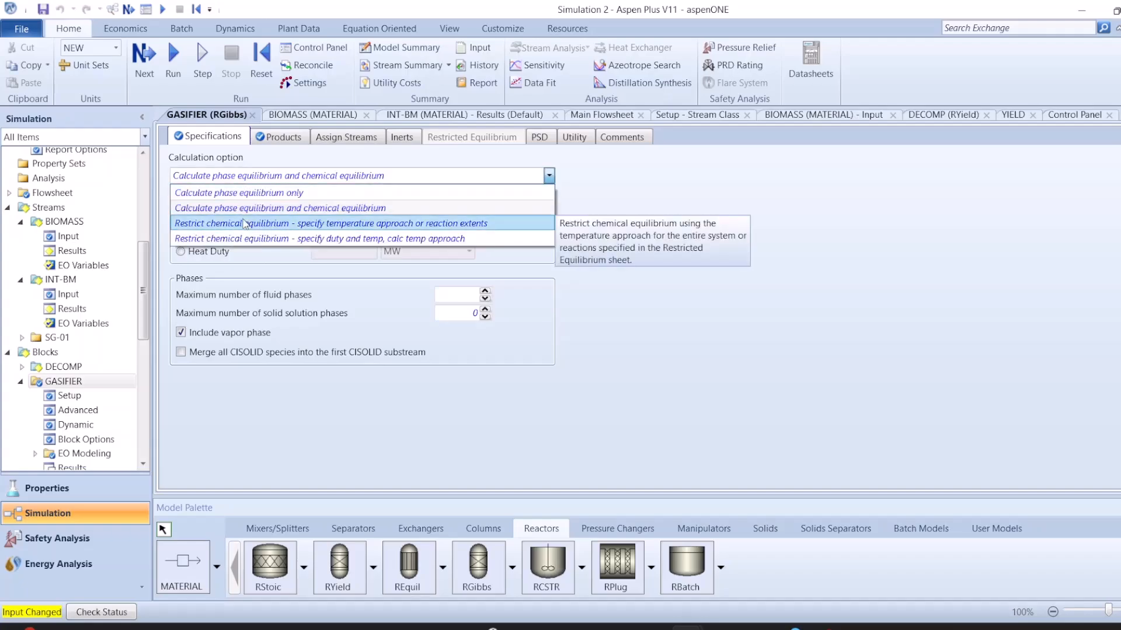
click(246, 224)
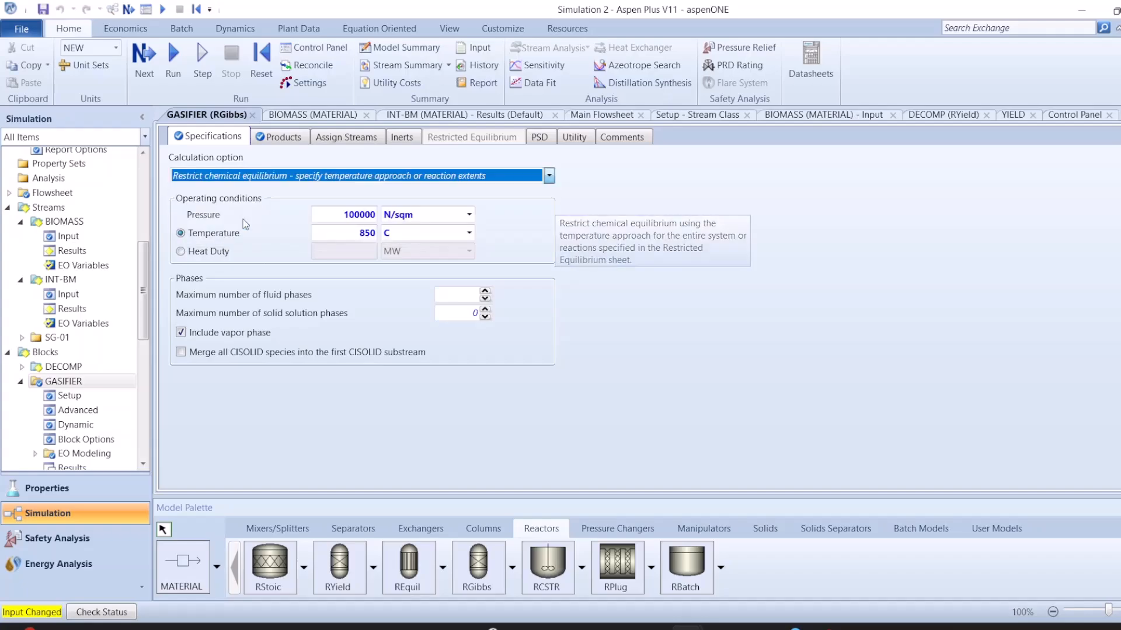
click(464, 139)
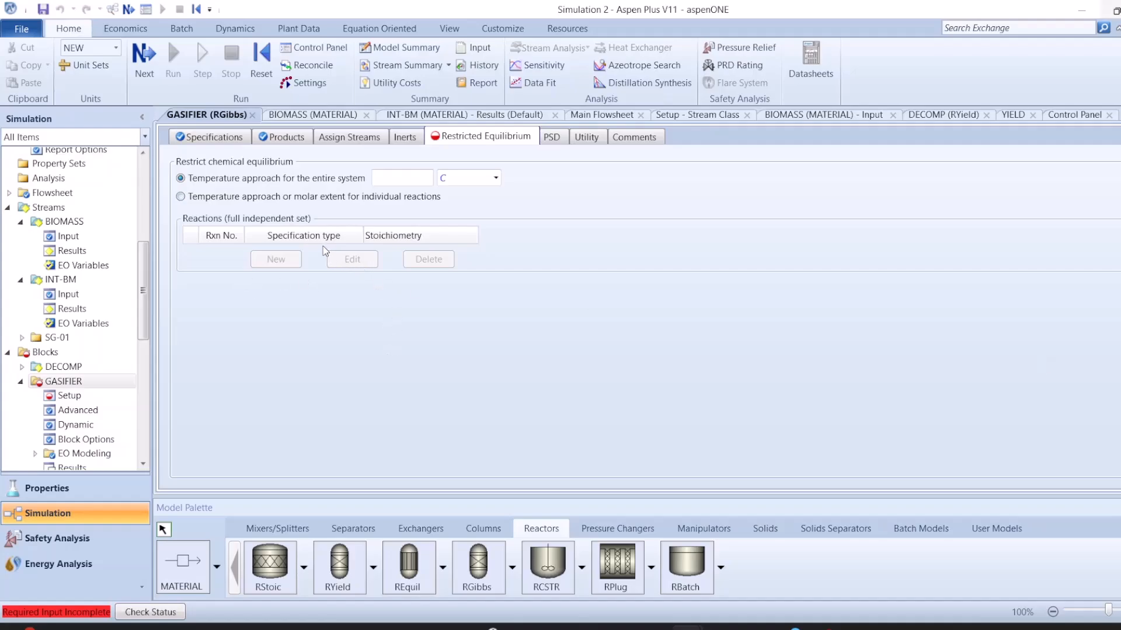
click(180, 197)
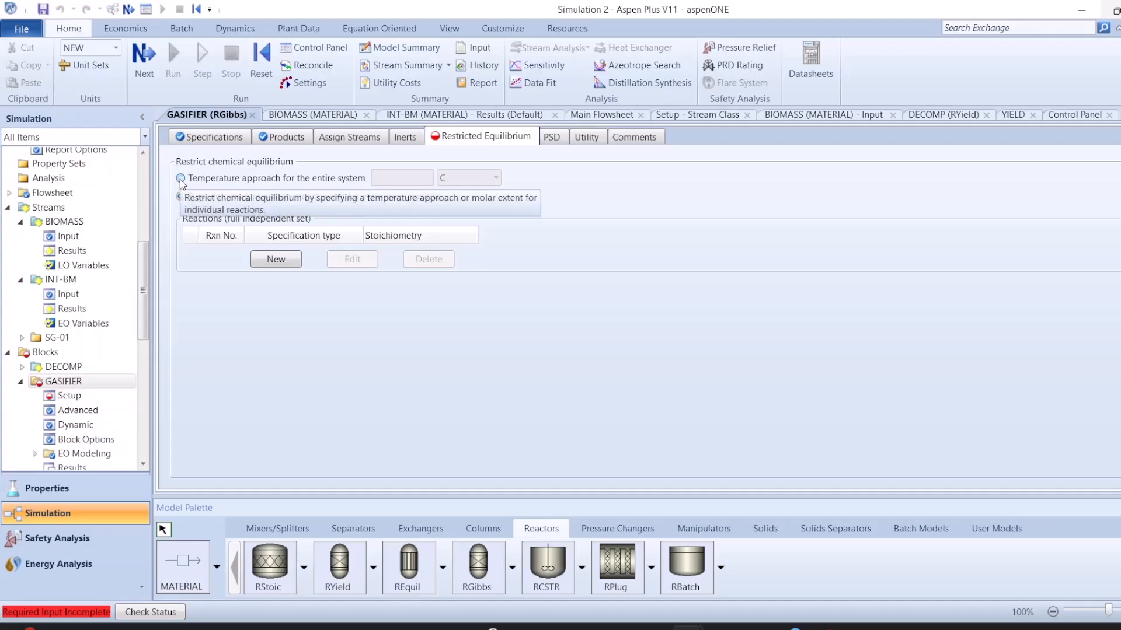
Step: Add a restricted-equilibrium reaction with CO and H2O as reactants and CO2 and H2 as products
click(283, 262)
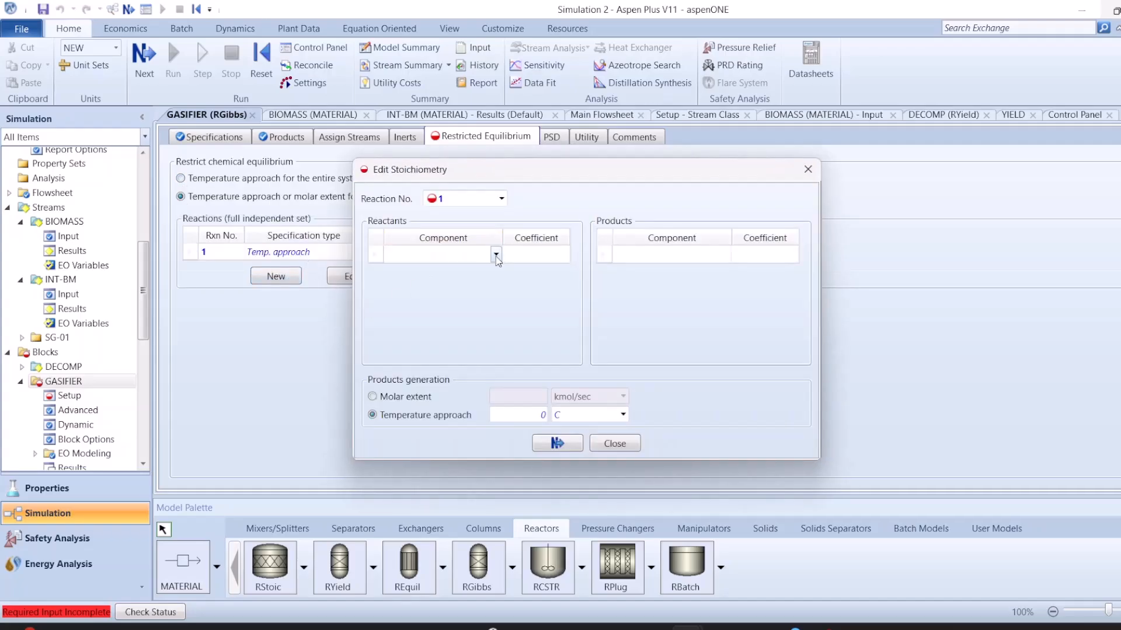
click(496, 255)
click(441, 393)
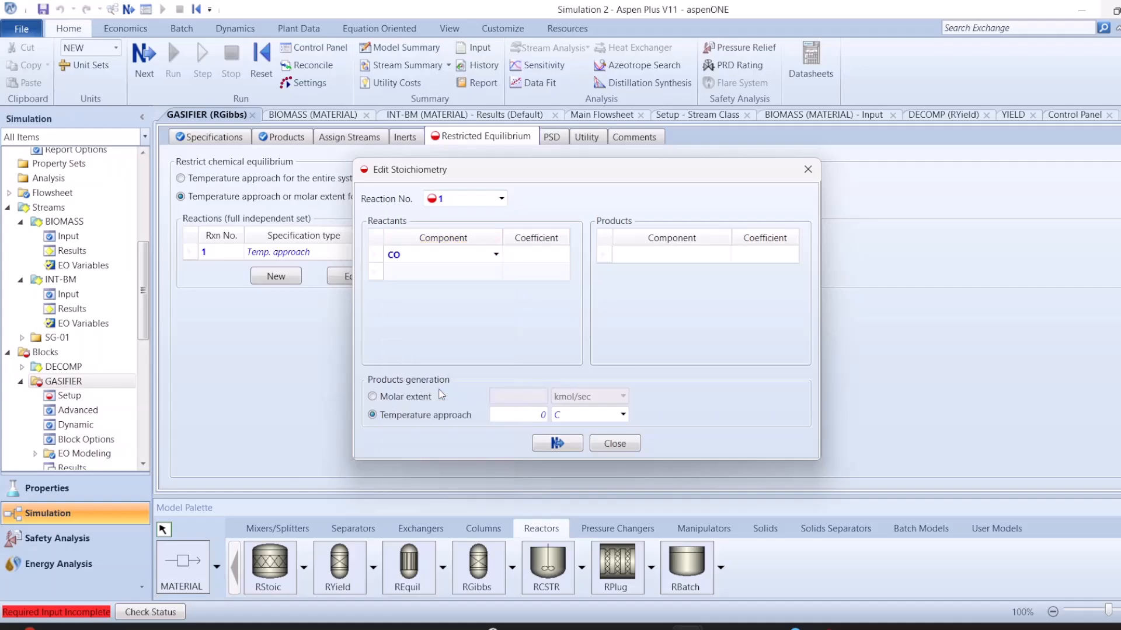
click(495, 272)
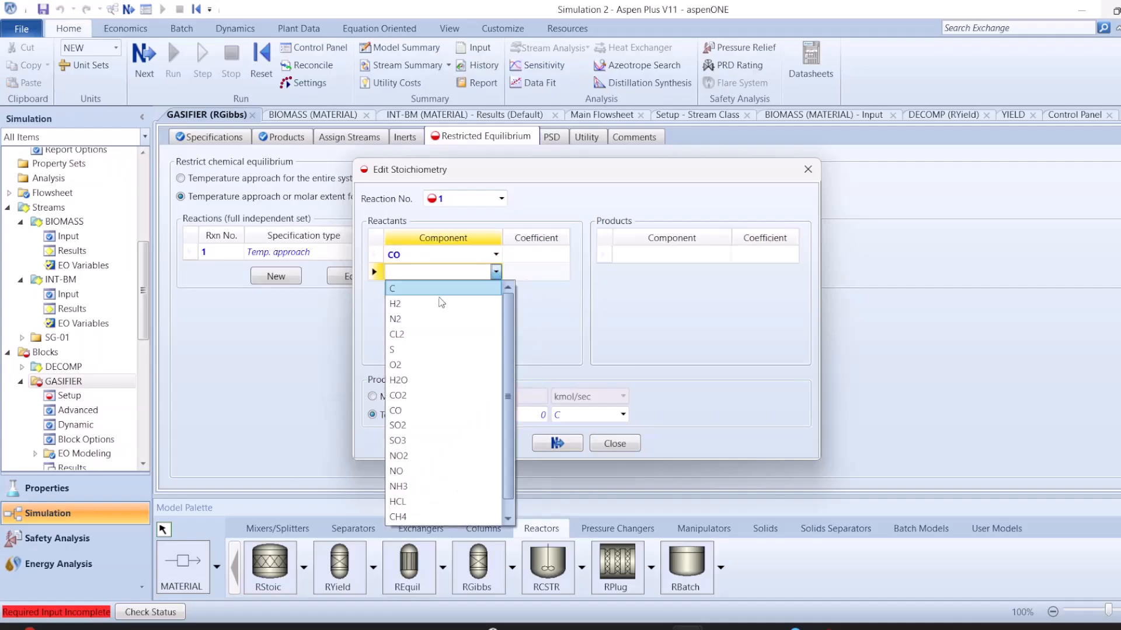
click(425, 380)
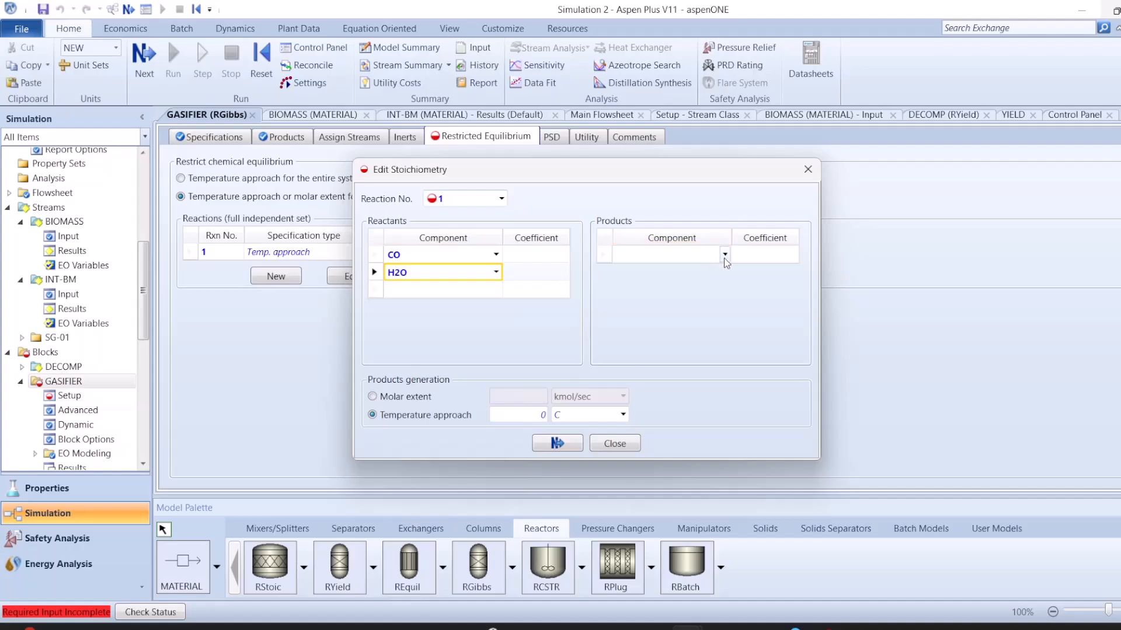
click(724, 255)
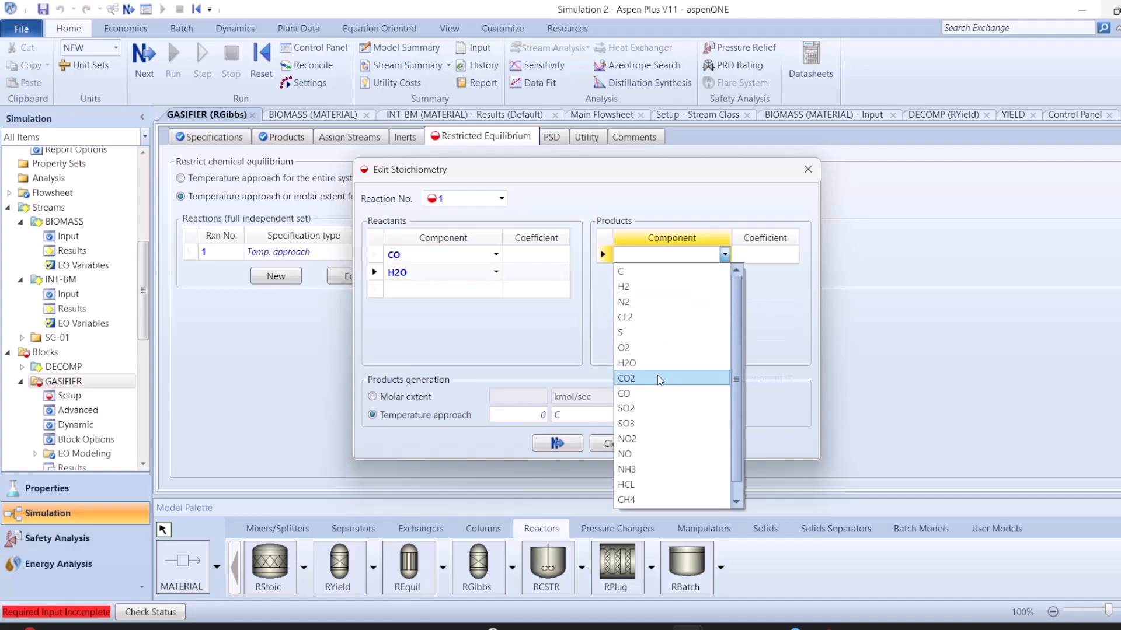
click(636, 378)
click(722, 277)
click(723, 273)
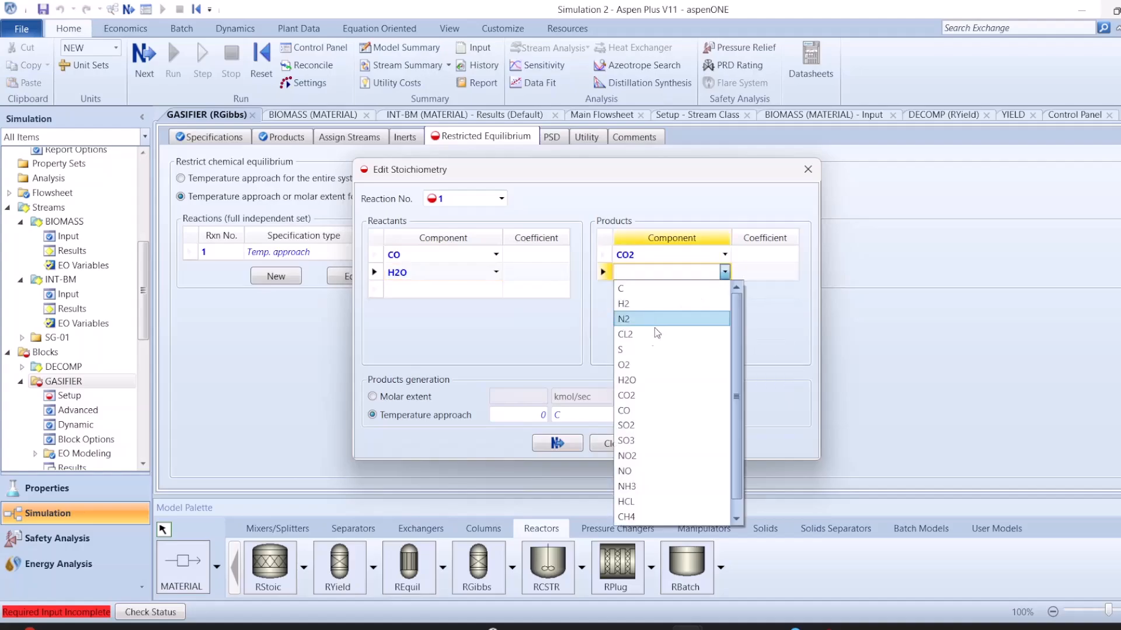
click(642, 300)
Step: Set reaction 1's coefficients to -1 for CO and H2O and 1 for CO2 and H2, with a temperature approach of 2 C
click(548, 257)
text(-1)
key(Return)
text(-1)
key(Return)
click(782, 259)
text(1)
key(Return)
text(1)
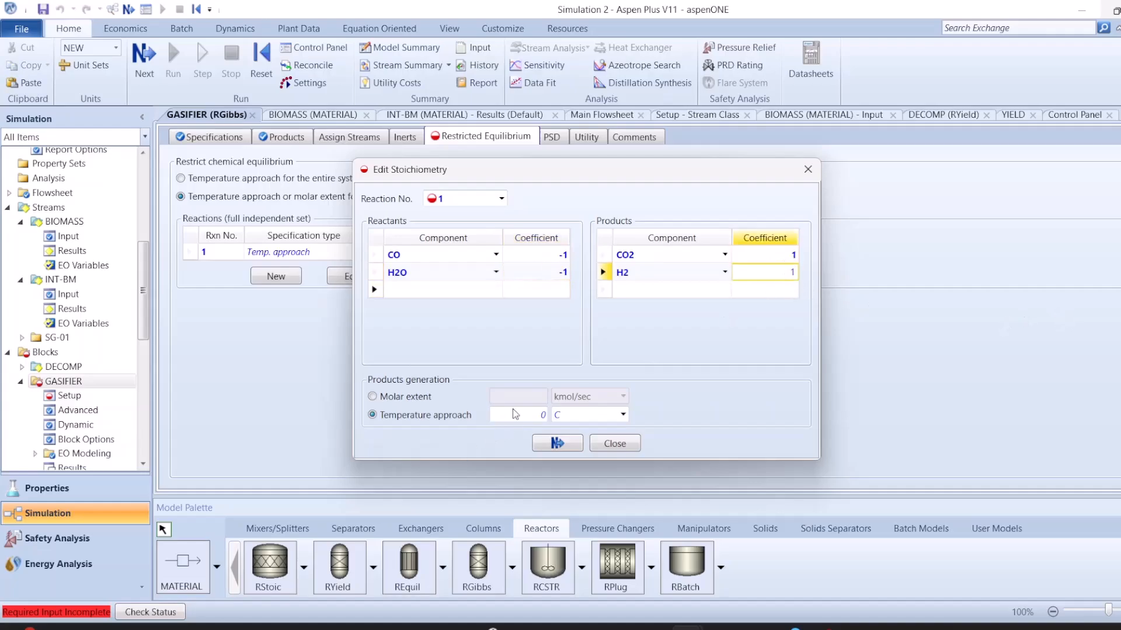
click(518, 412)
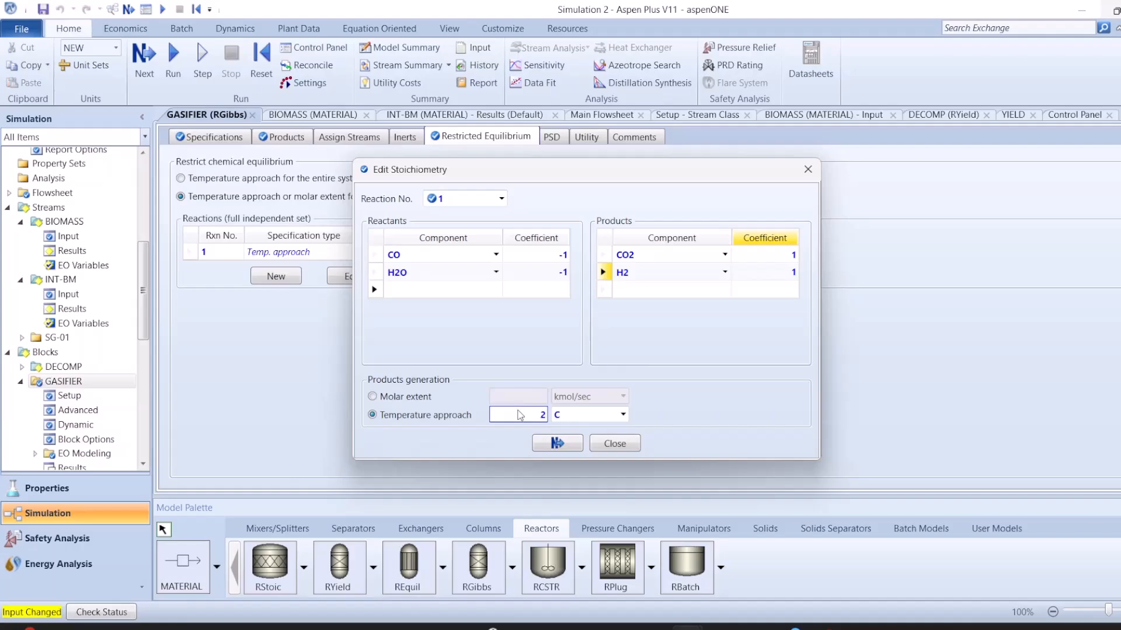
click(618, 447)
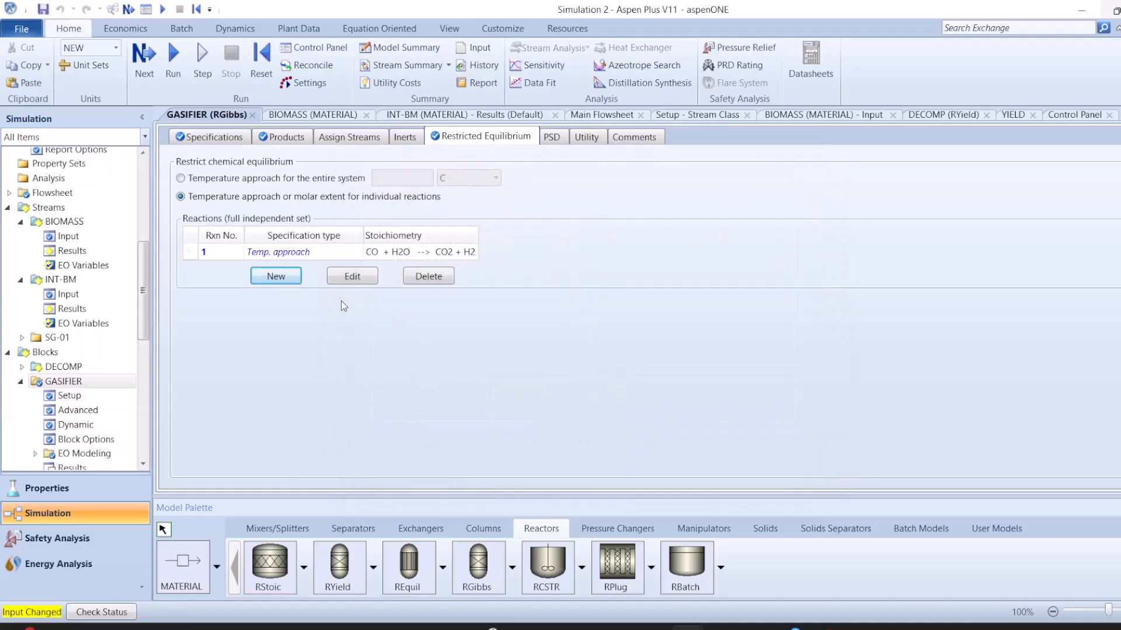
Step: Add a second reaction with C and O2 as reactants and CO2 as the product
click(266, 284)
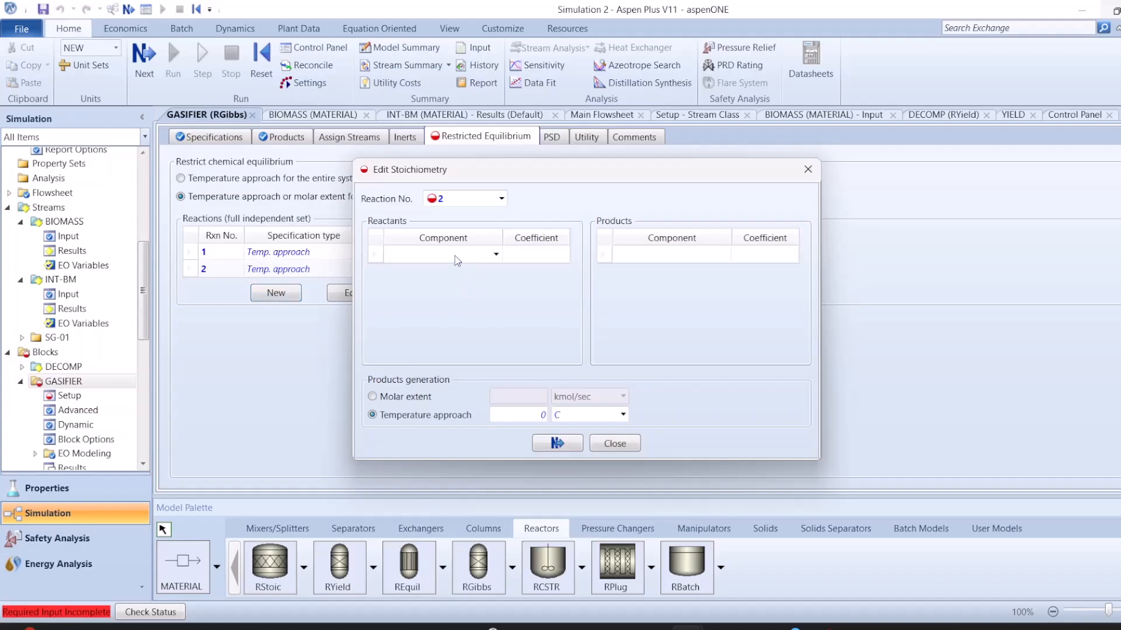
click(455, 254)
text(C)
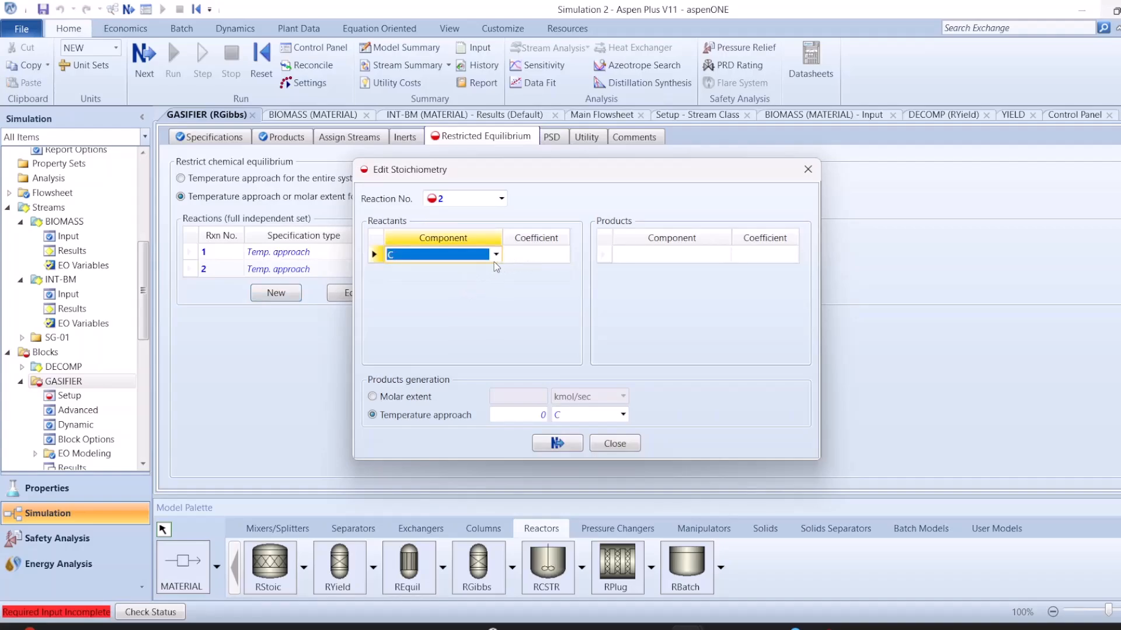
click(472, 274)
text(O2)
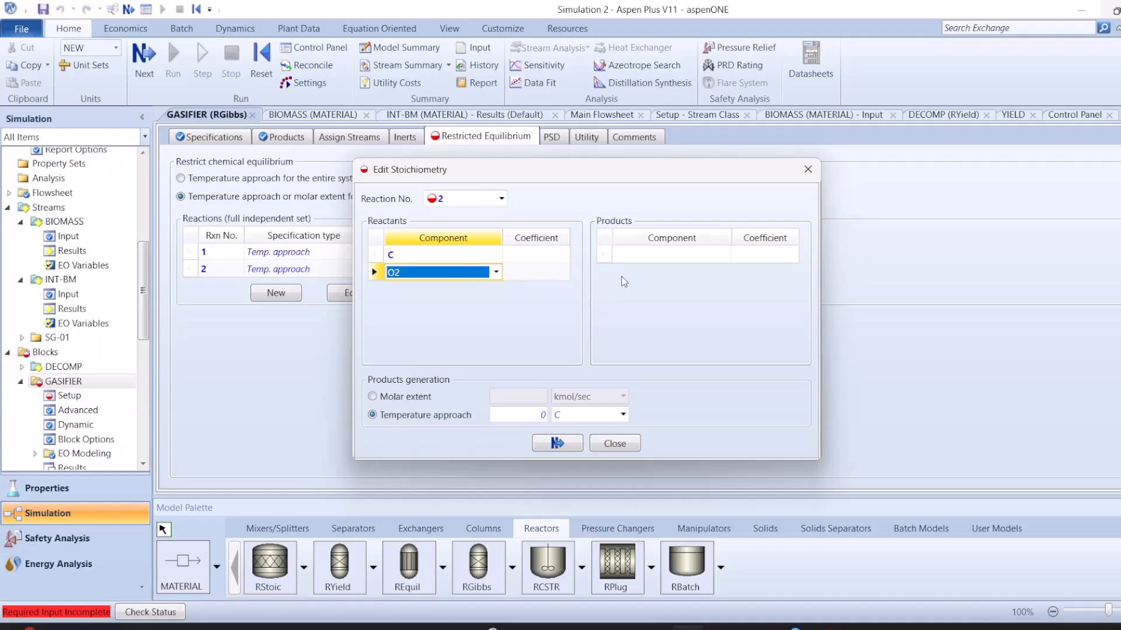
click(657, 261)
click(724, 255)
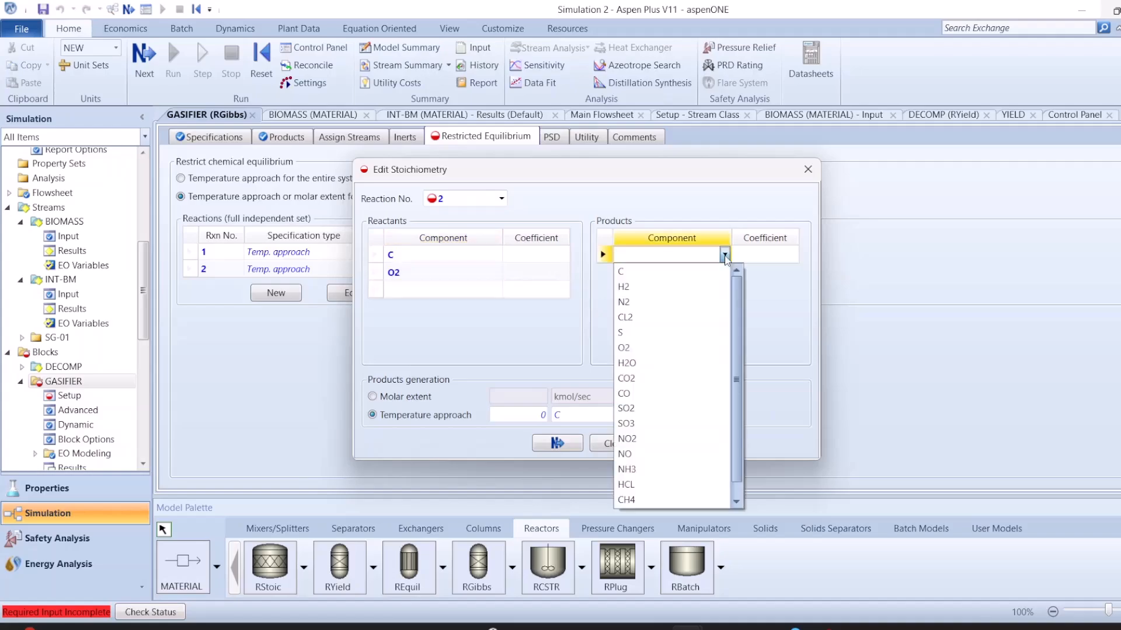
click(655, 379)
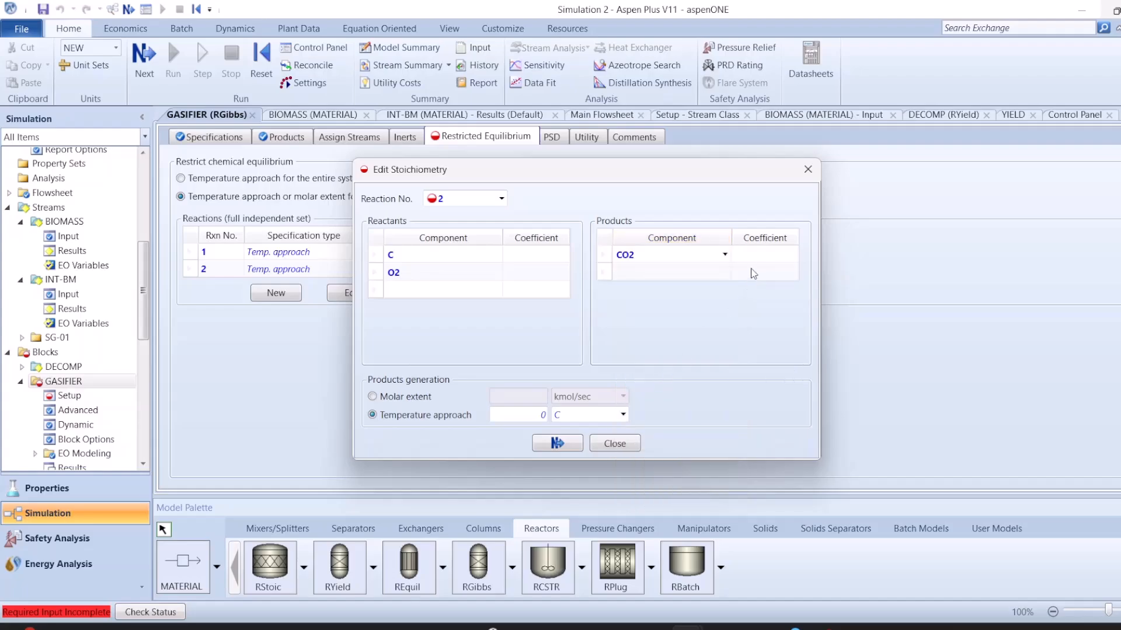
Step: Set reaction 2's coefficients to -1 for C and O2 and 1 for CO2, with a temperature approach of 2 C
click(563, 259)
text(-1)
key(Return)
text(-1)
key(Return)
click(776, 257)
text(1)
key(Return)
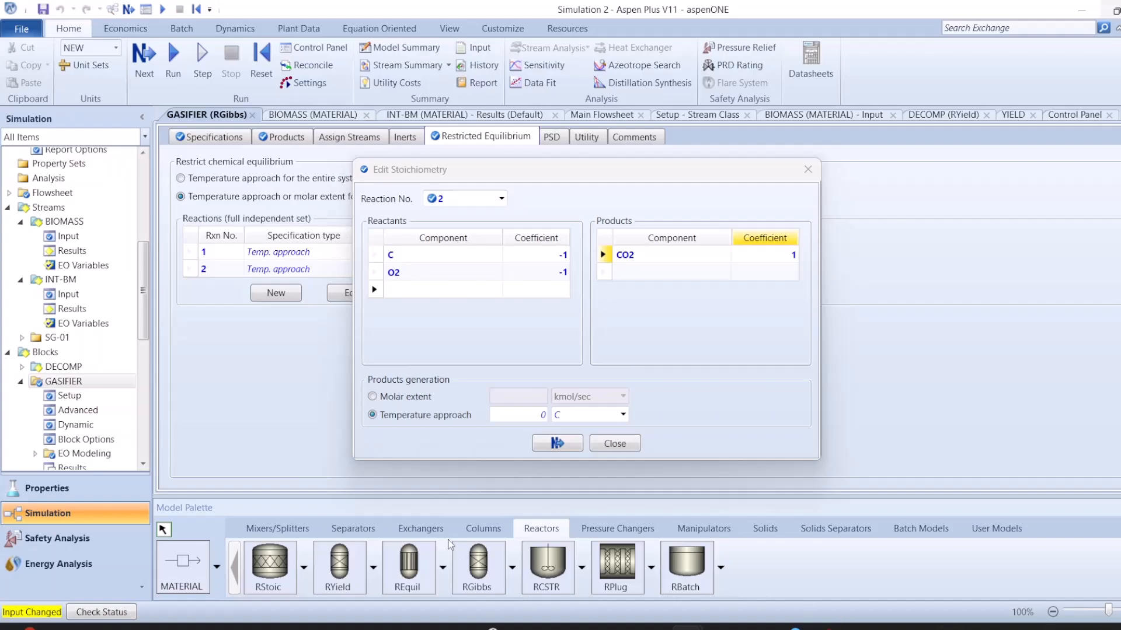
click(537, 415)
text(2)
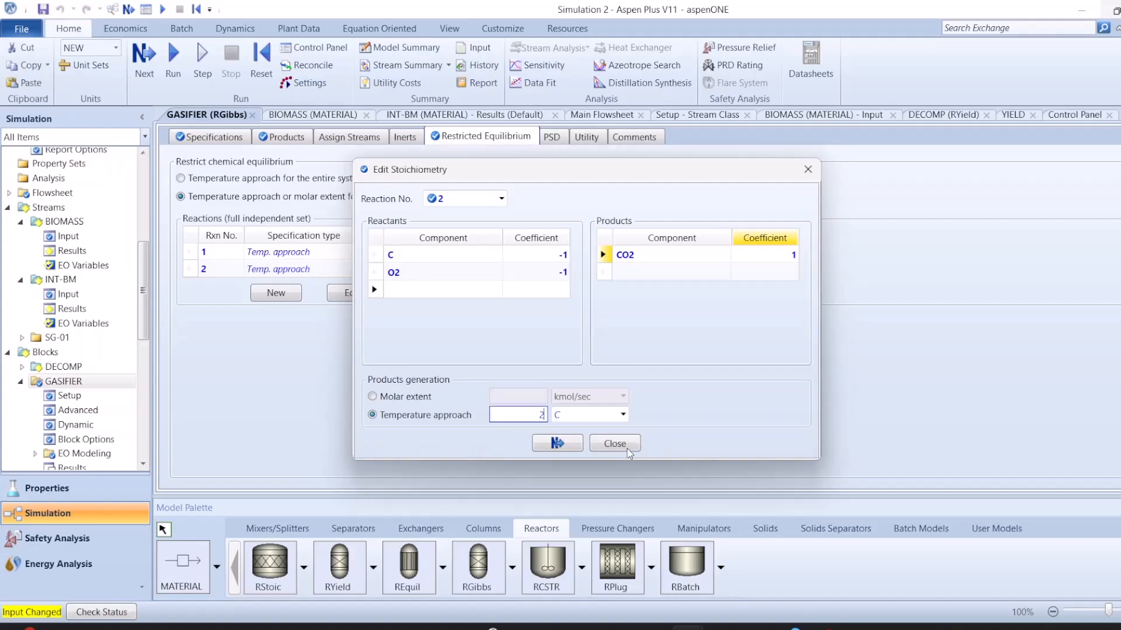
click(601, 444)
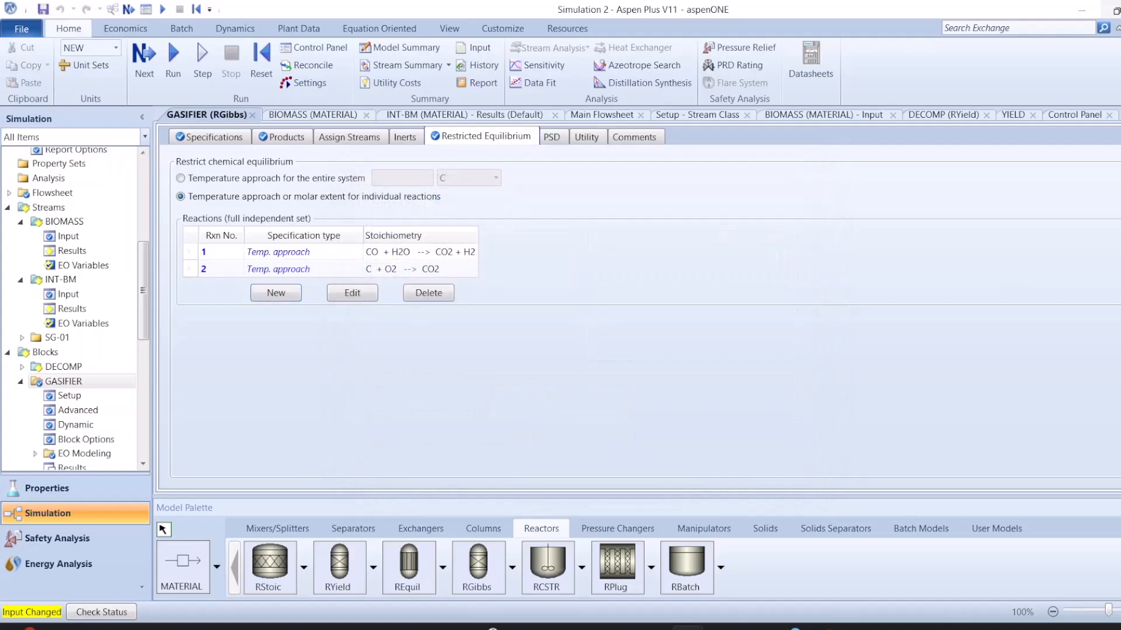
Step: Add a third reaction with C and O2 as reactants and CO as the product
click(275, 294)
click(496, 255)
click(494, 272)
click(496, 272)
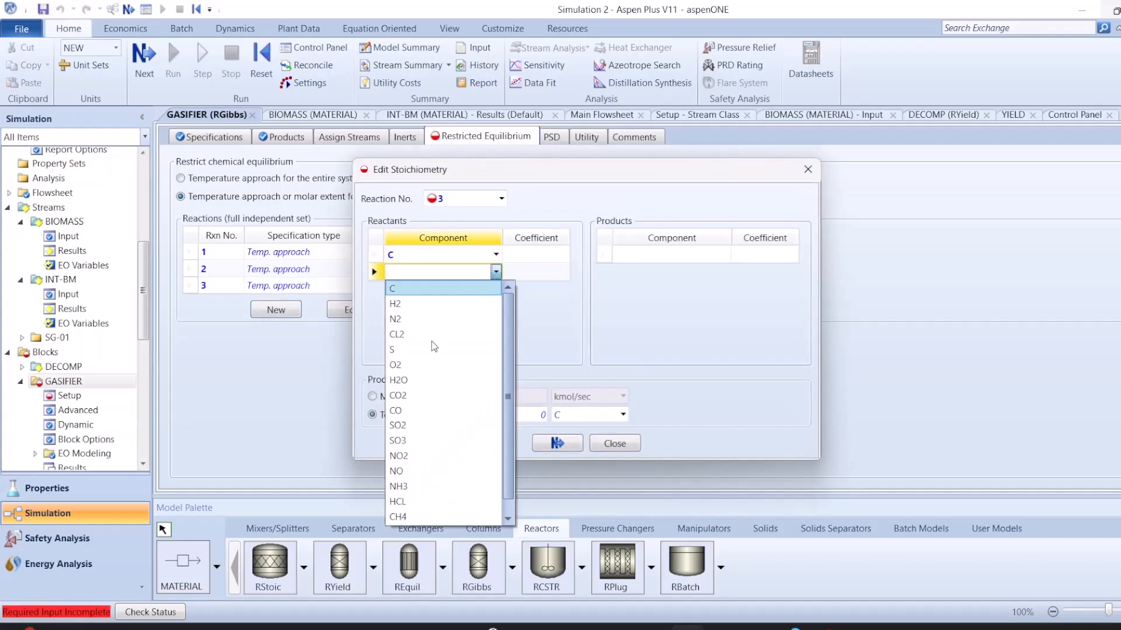
click(419, 365)
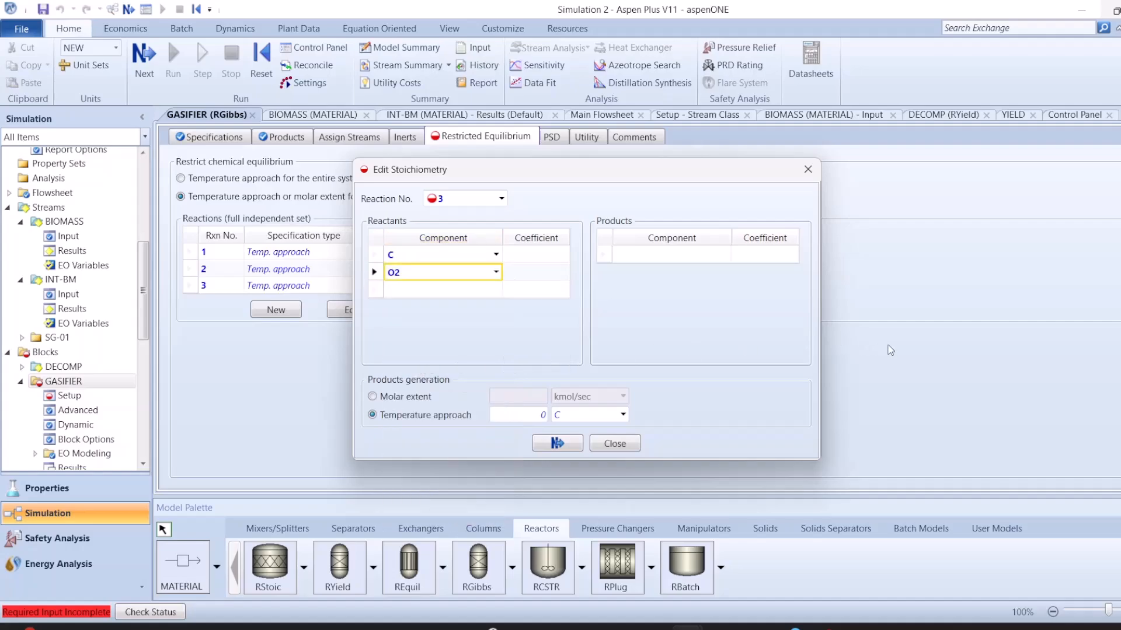
click(723, 254)
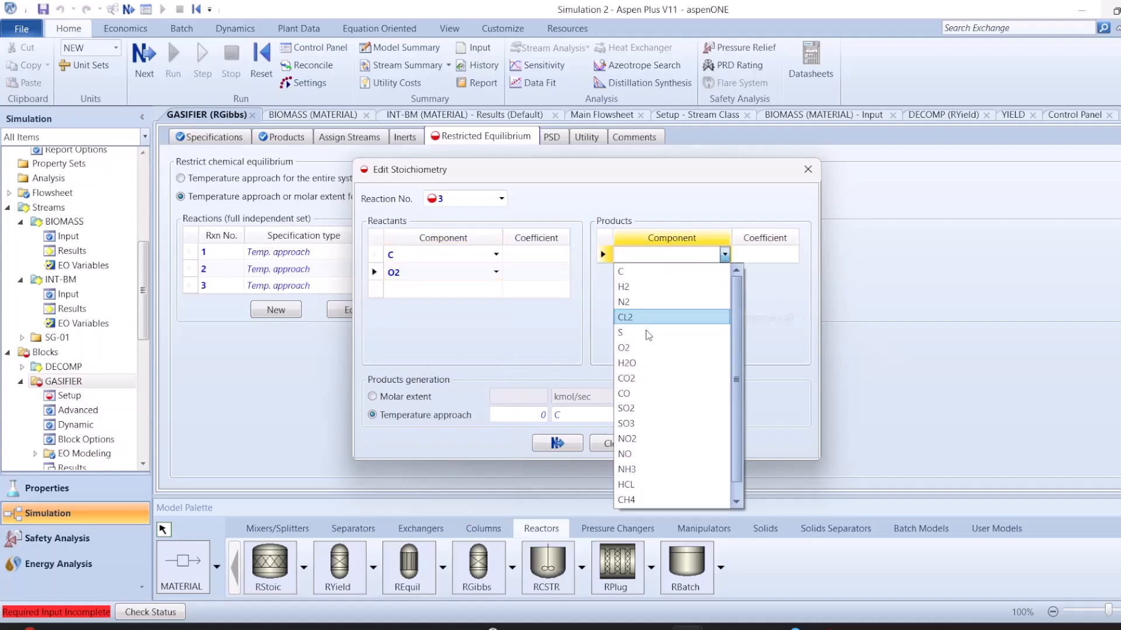
click(572, 314)
Step: Set reaction 3's coefficients to -1 for C, -0.5 for O2 and 1 for CO, with a temperature approach of 2 C
click(546, 258)
text(-1)
key(Return)
text(-1)
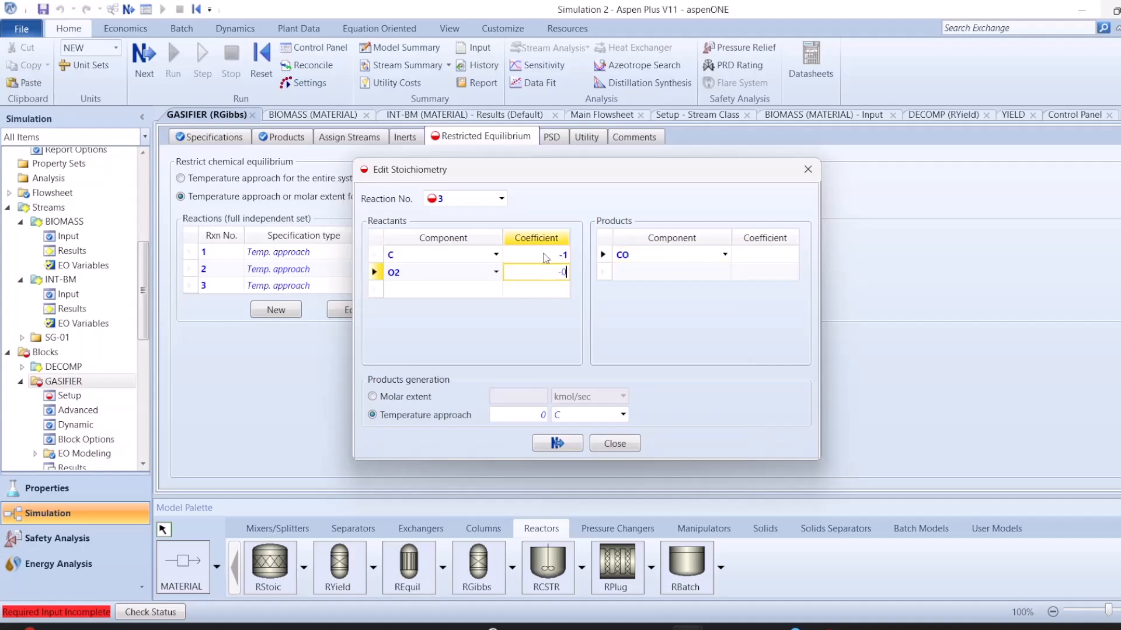
key(BackSpace)
key(BackSpace)
key(BackSpace)
text(.5)
key(Return)
click(781, 258)
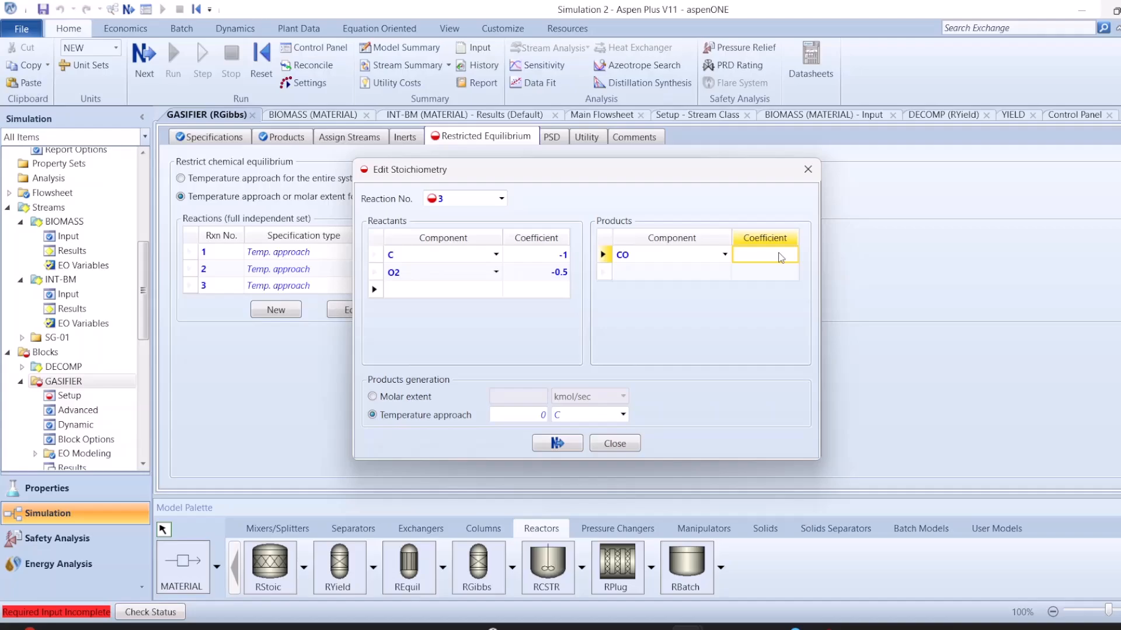
text(1)
key(Return)
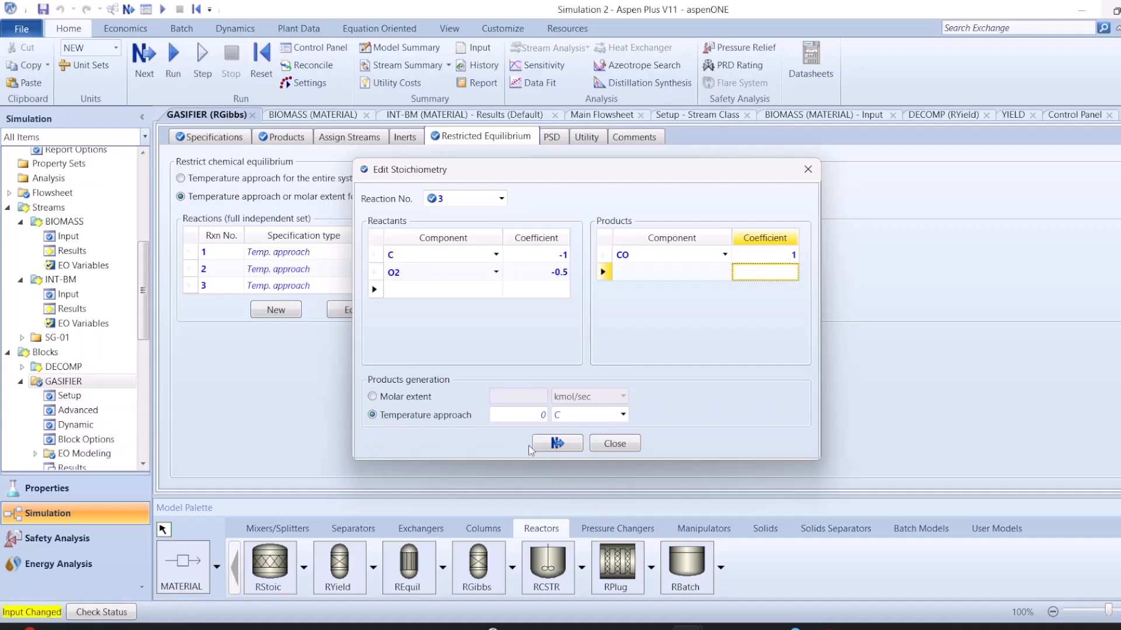
click(601, 443)
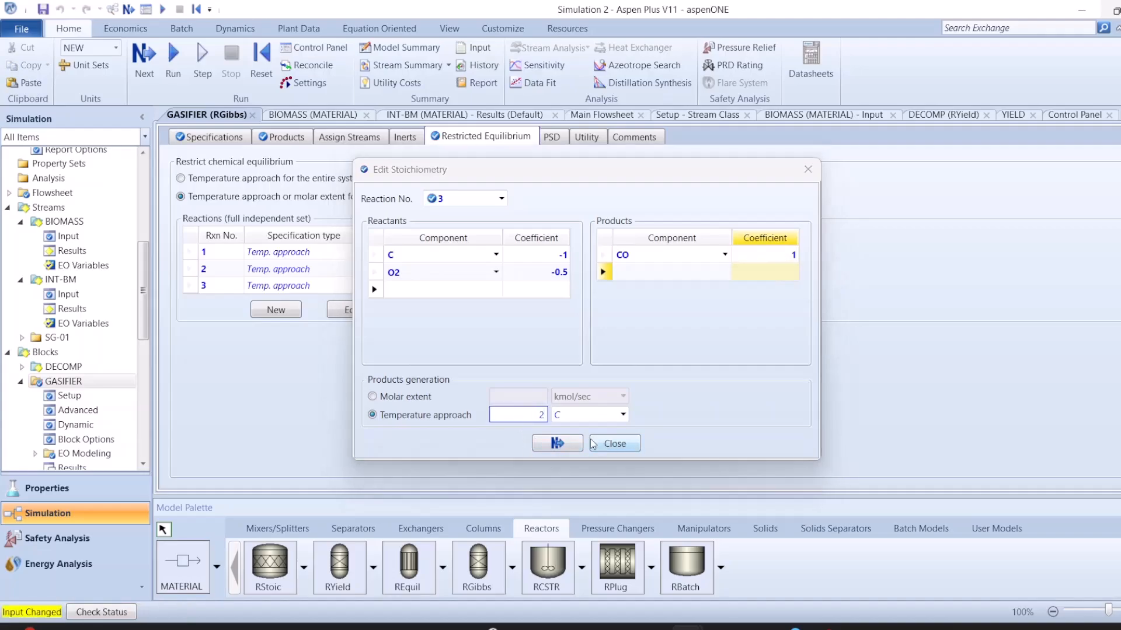
Step: Add a fourth reaction with N2 and H2 as the reactants
click(289, 310)
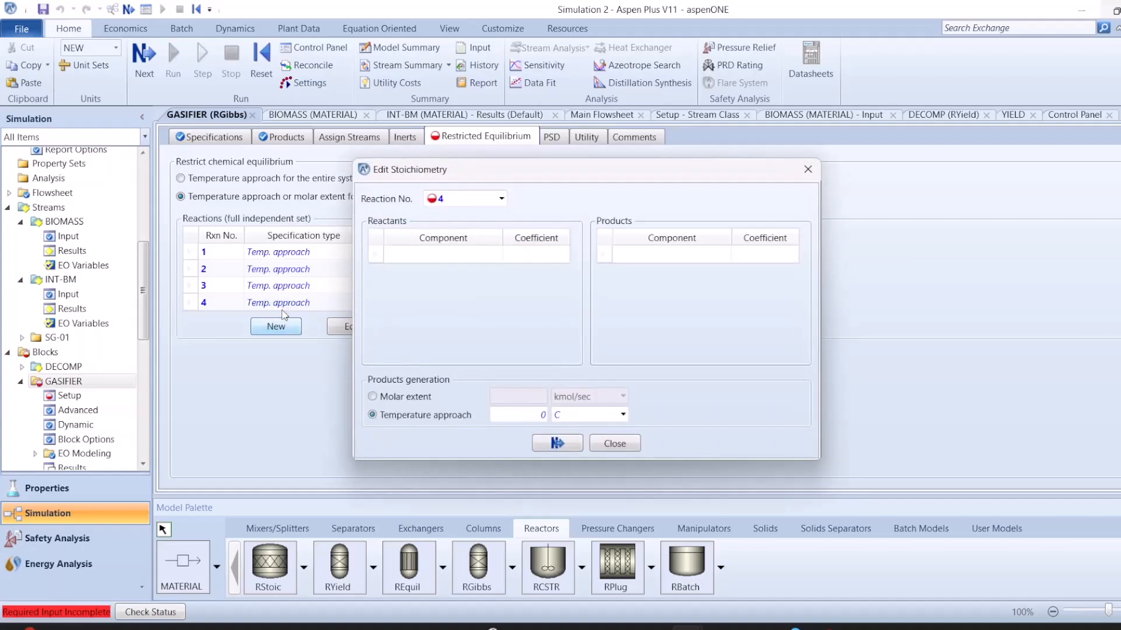
click(443, 254)
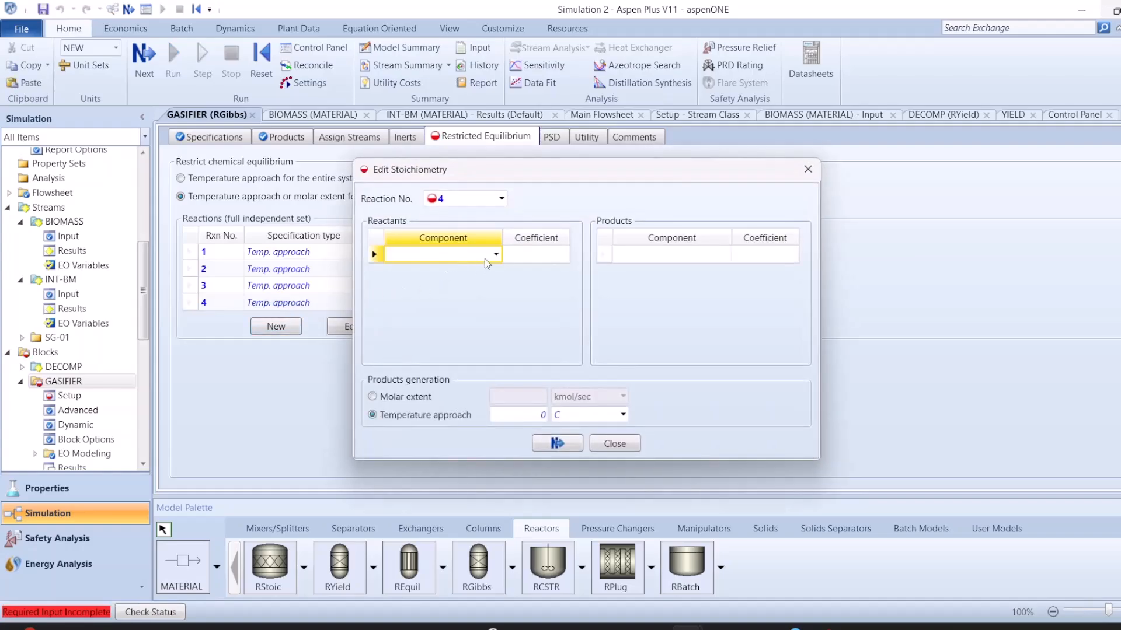
click(495, 255)
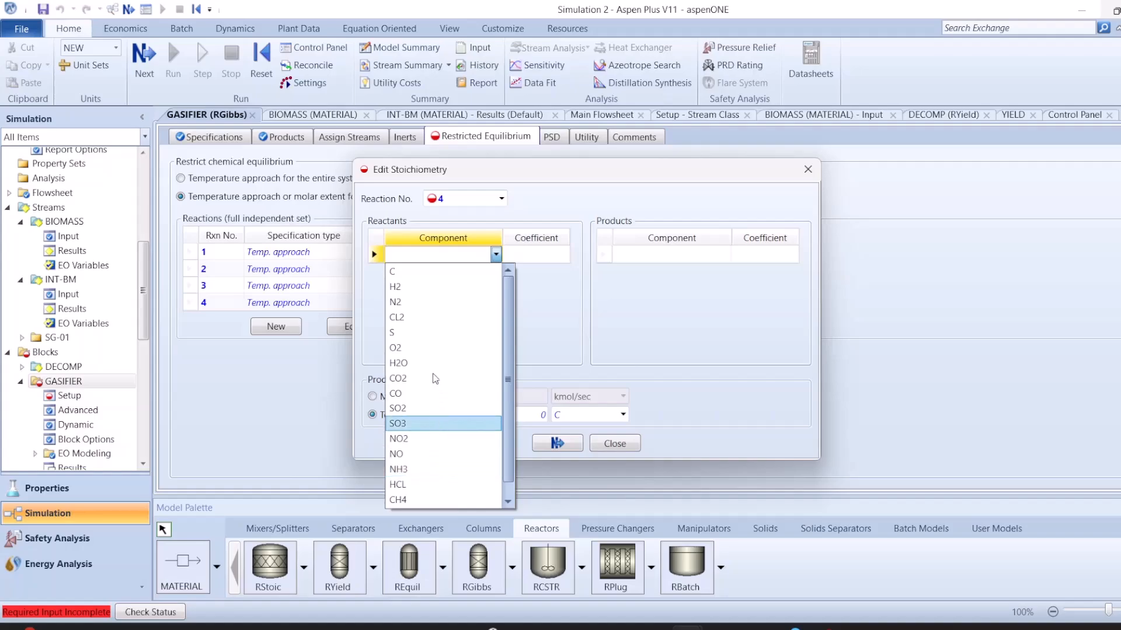
click(395, 302)
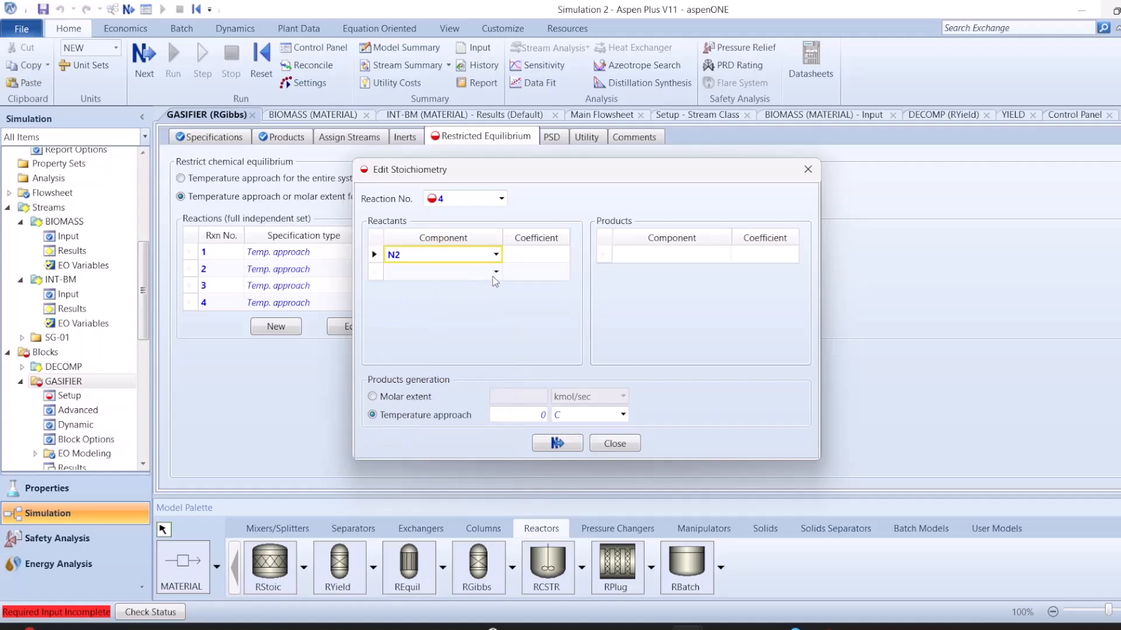
click(495, 272)
click(443, 304)
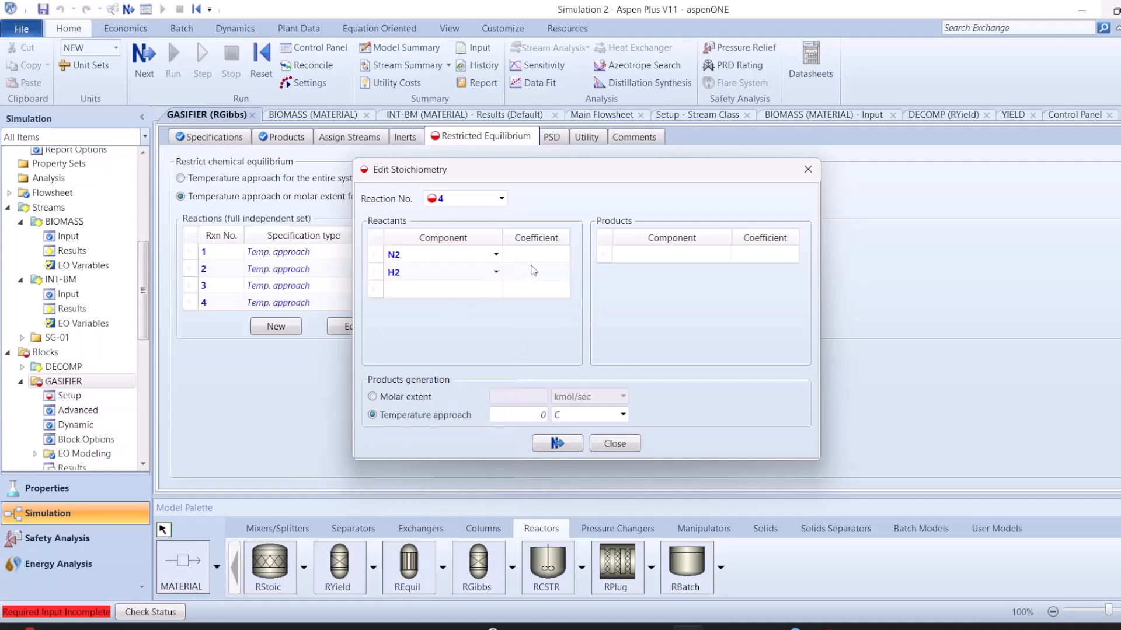
Step: Set reaction 4's reactant coefficients to -1 for N2 and -3 for H2
click(534, 271)
click(533, 271)
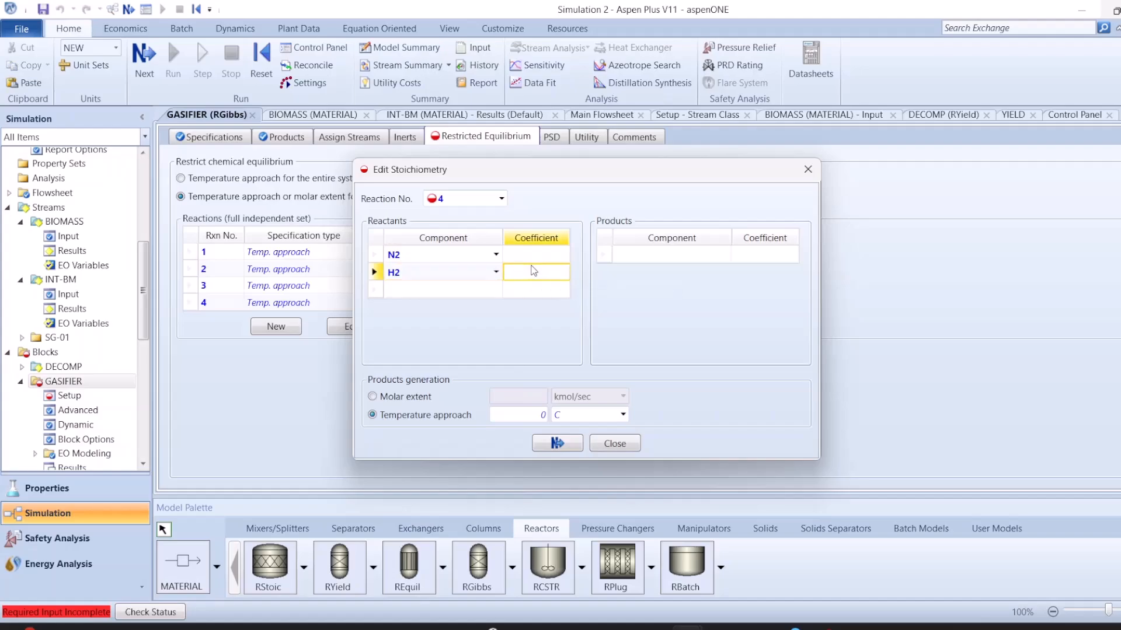
click(549, 257)
text(-1)
key(Return)
Step: Add NH3 as reaction 4's product with a coefficient of 2 and close the stoichiometry editor
click(724, 255)
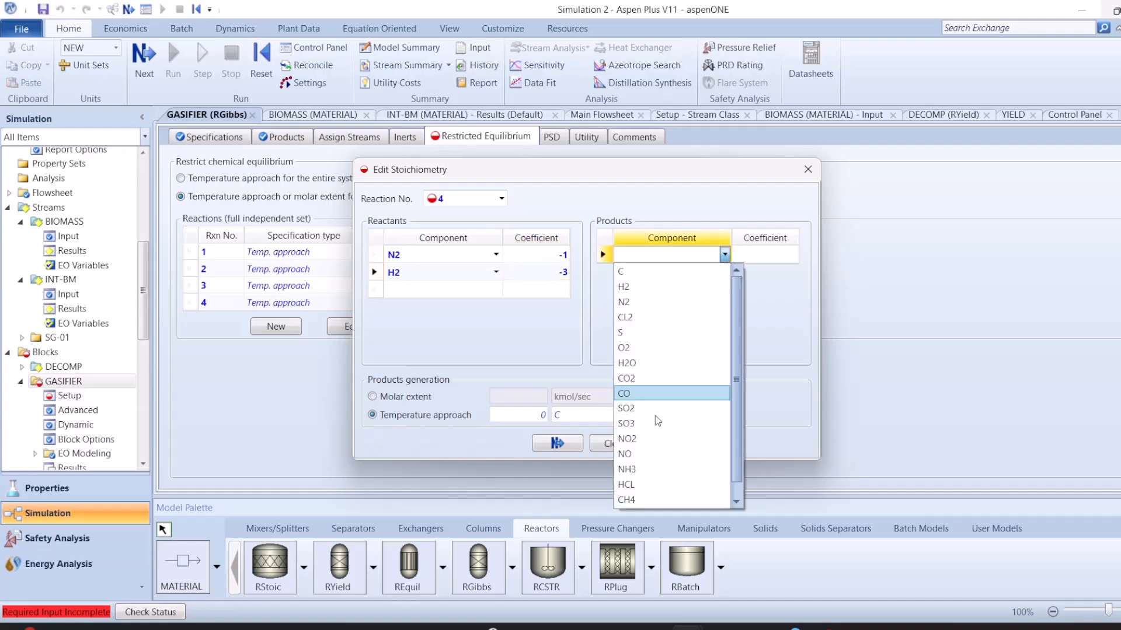
click(657, 469)
click(781, 257)
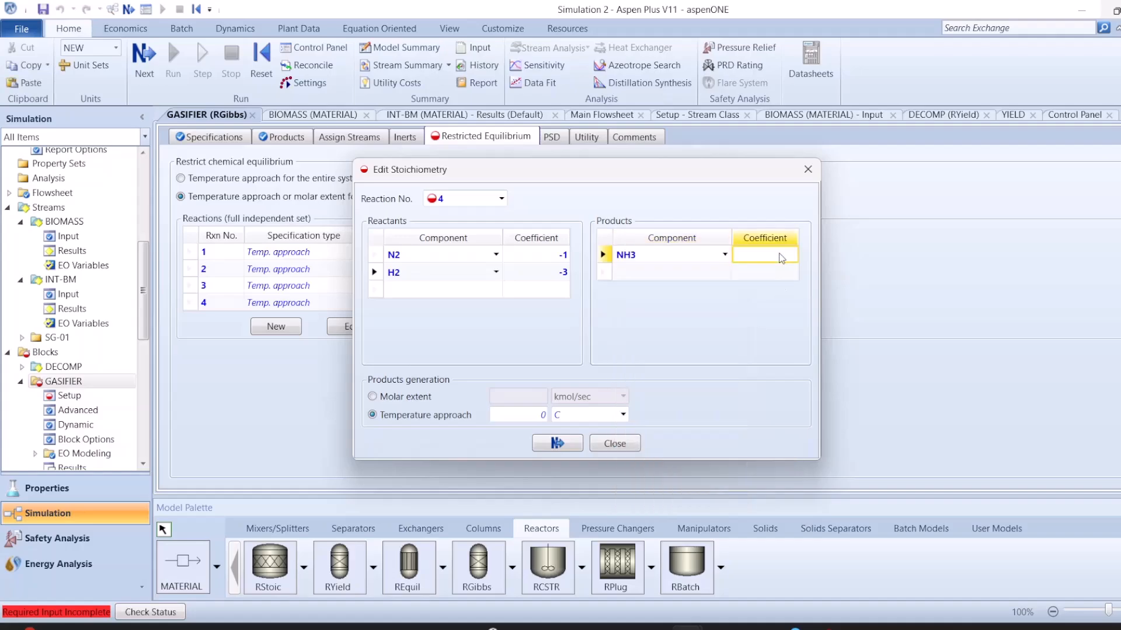
text(2)
key(Return)
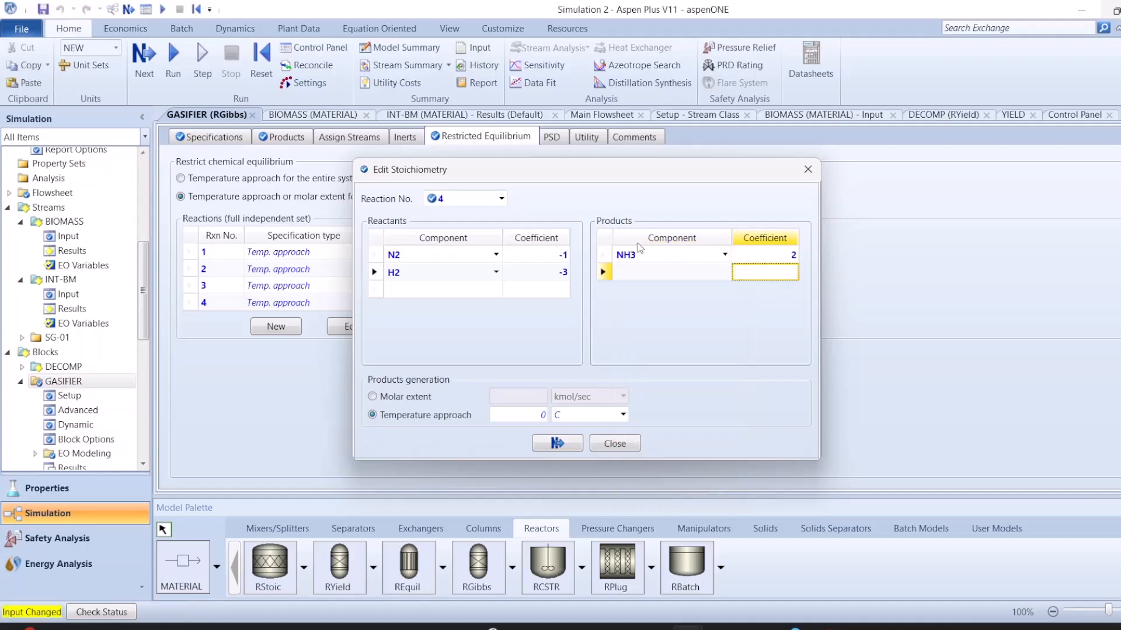
click(607, 445)
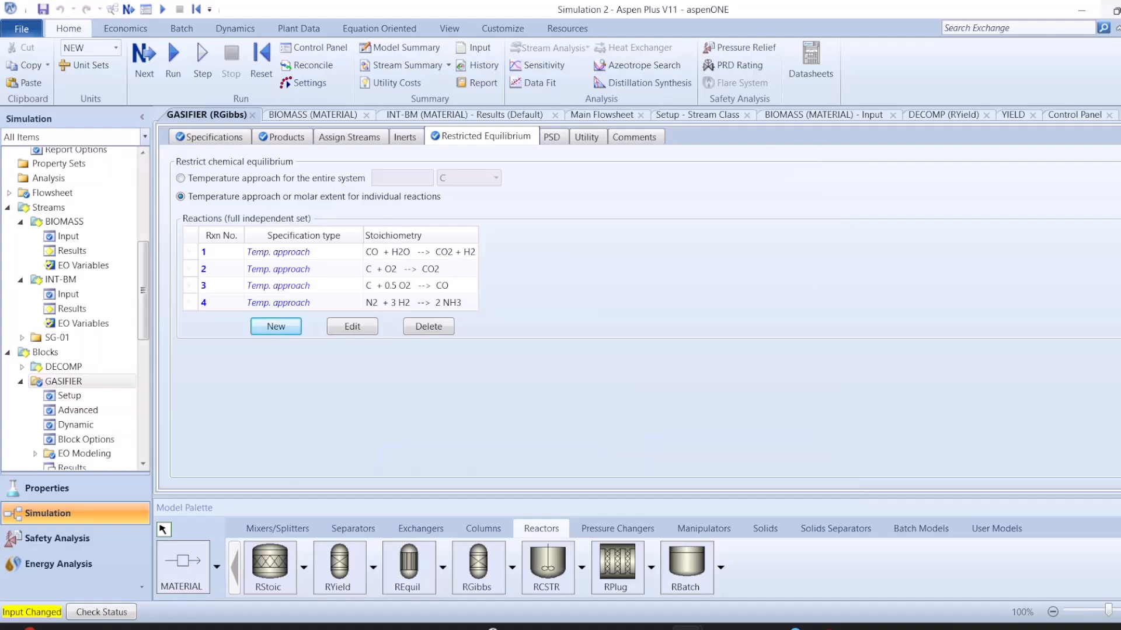
Step: Add a fifth reaction with CH4 and H2O as the reactants
click(273, 325)
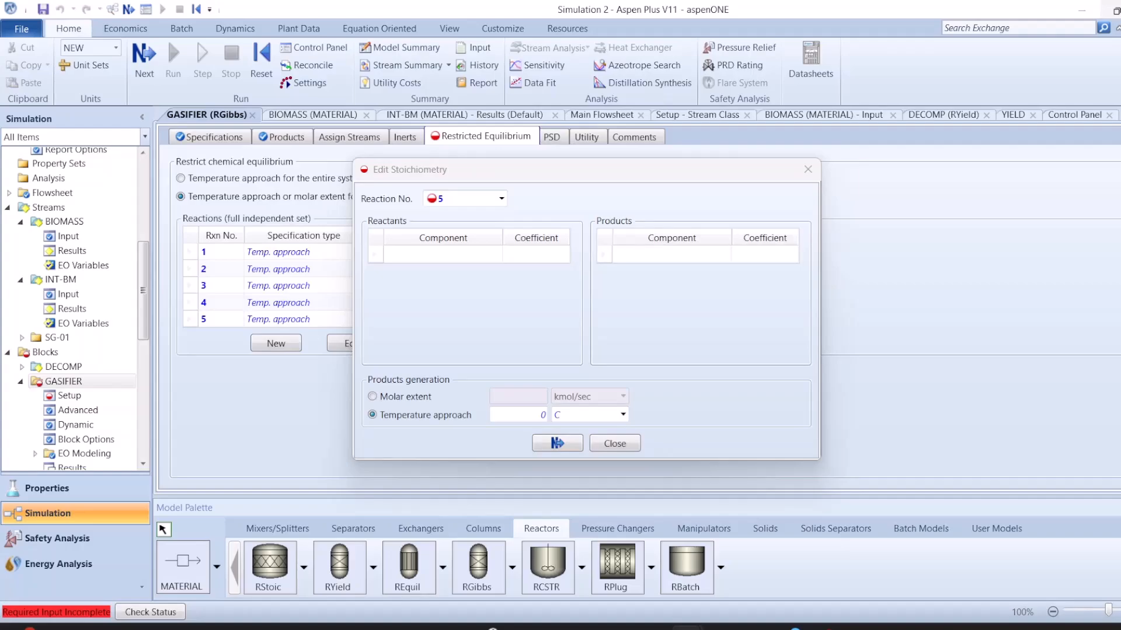
click(495, 256)
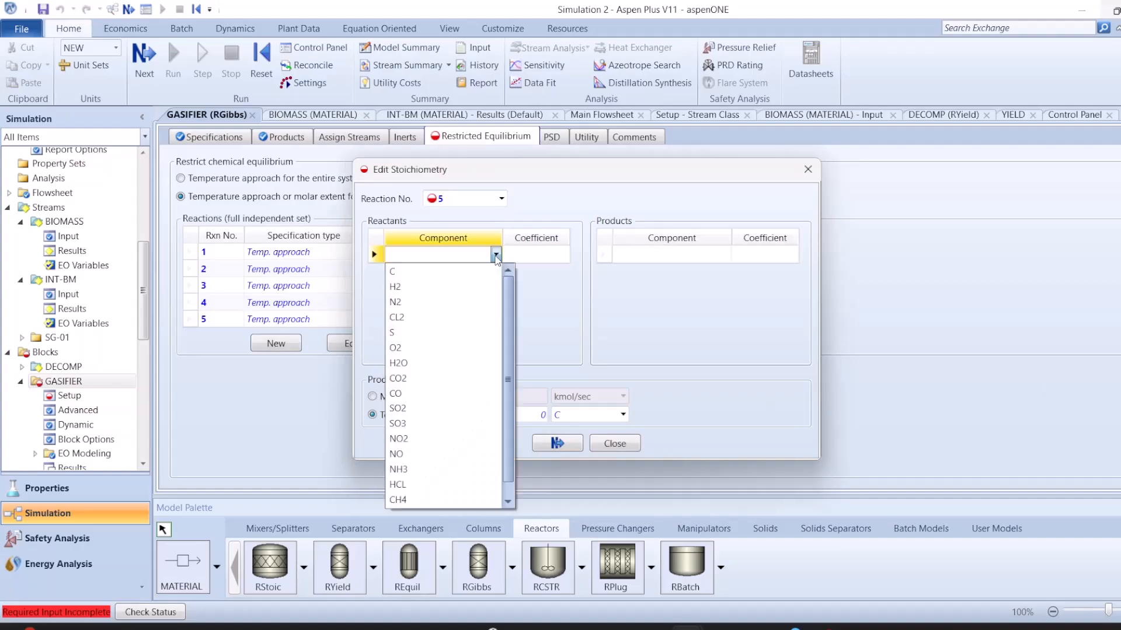
click(423, 499)
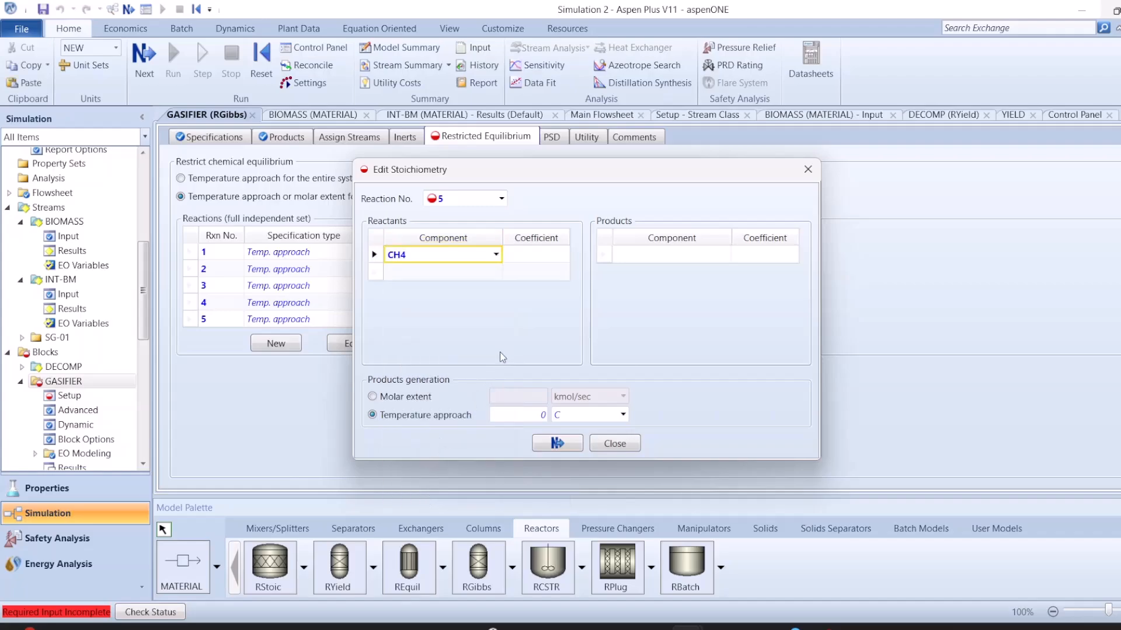
click(495, 271)
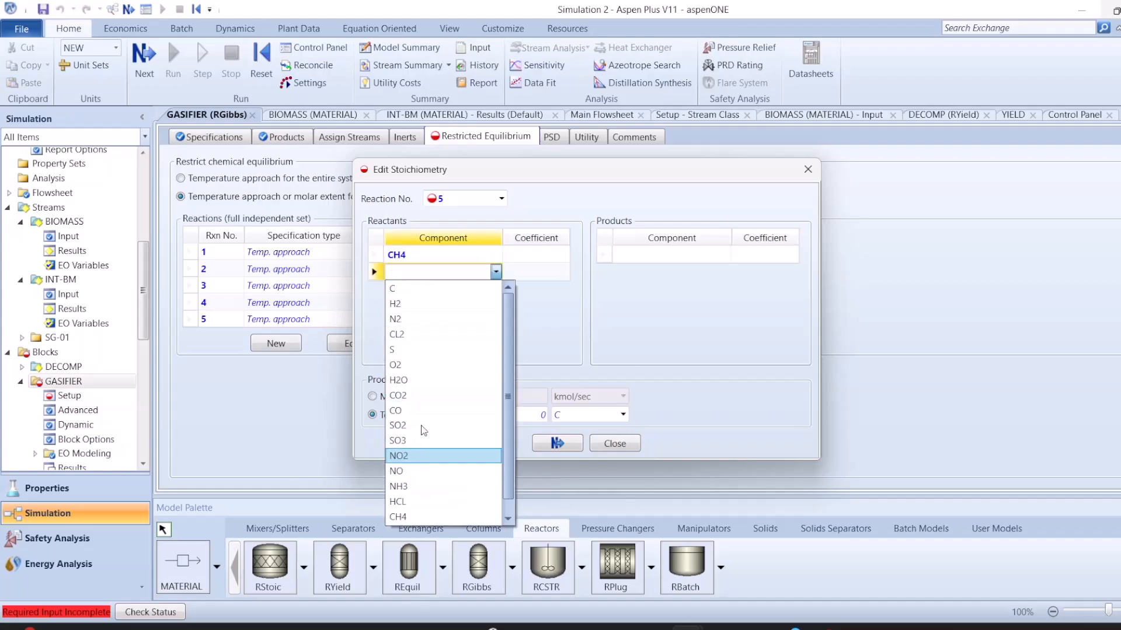
click(419, 380)
Step: Choose CO and H2 as the products of reaction 5
click(725, 254)
click(724, 255)
click(725, 254)
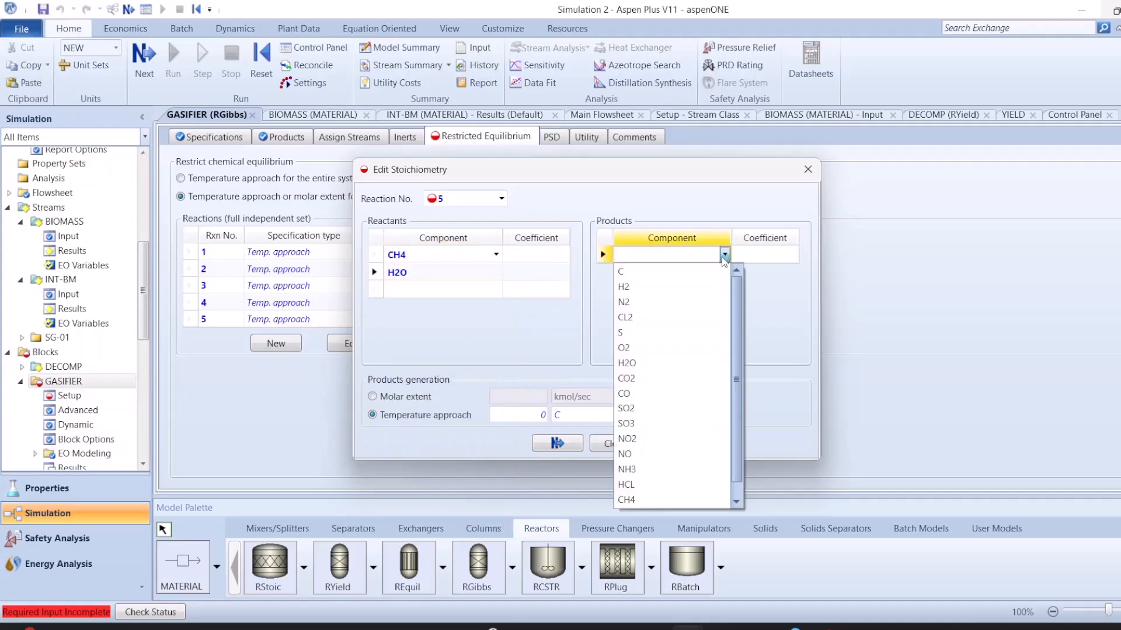
click(627, 394)
click(666, 272)
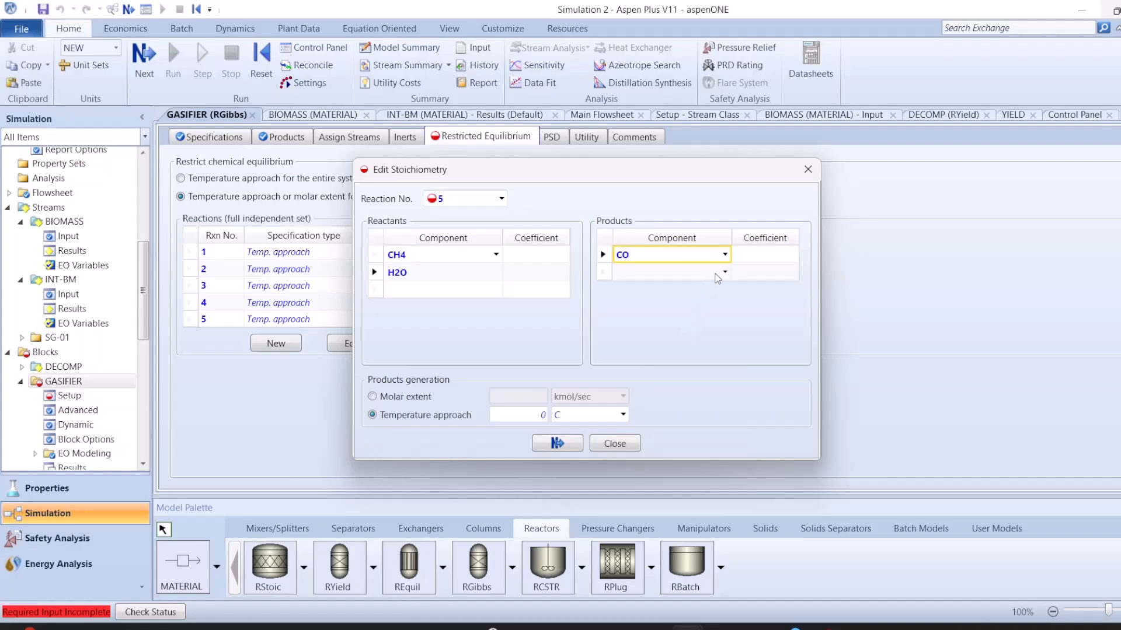
click(725, 272)
click(647, 304)
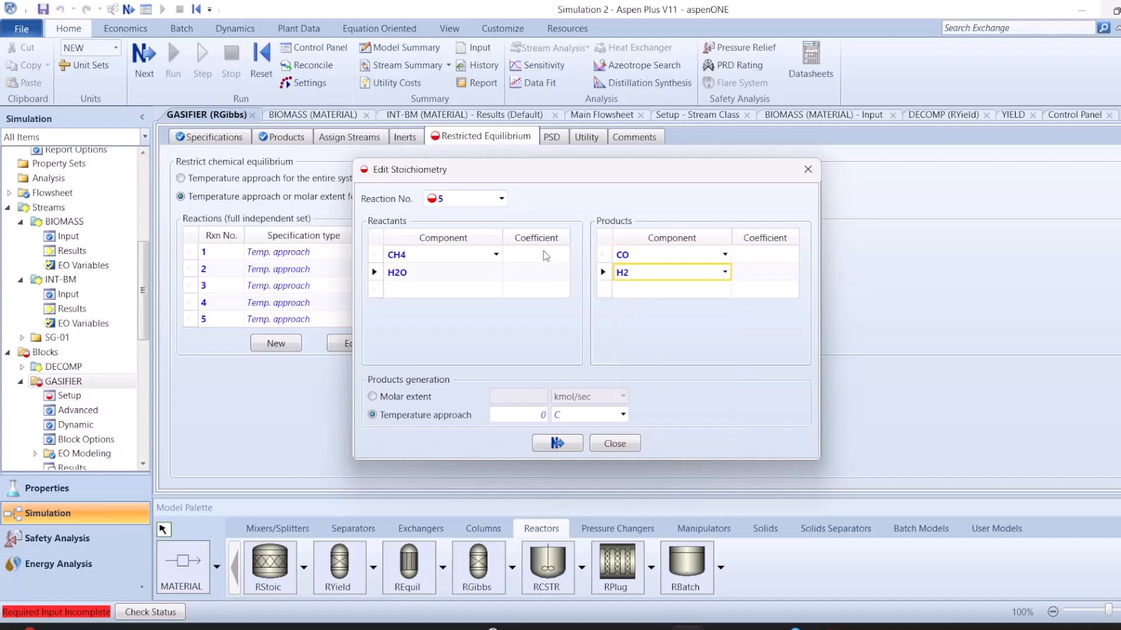
Step: Set reaction 5's coefficients to -1 for CH4 and H2O, 1 for CO and 3 for H2
click(543, 257)
click(544, 258)
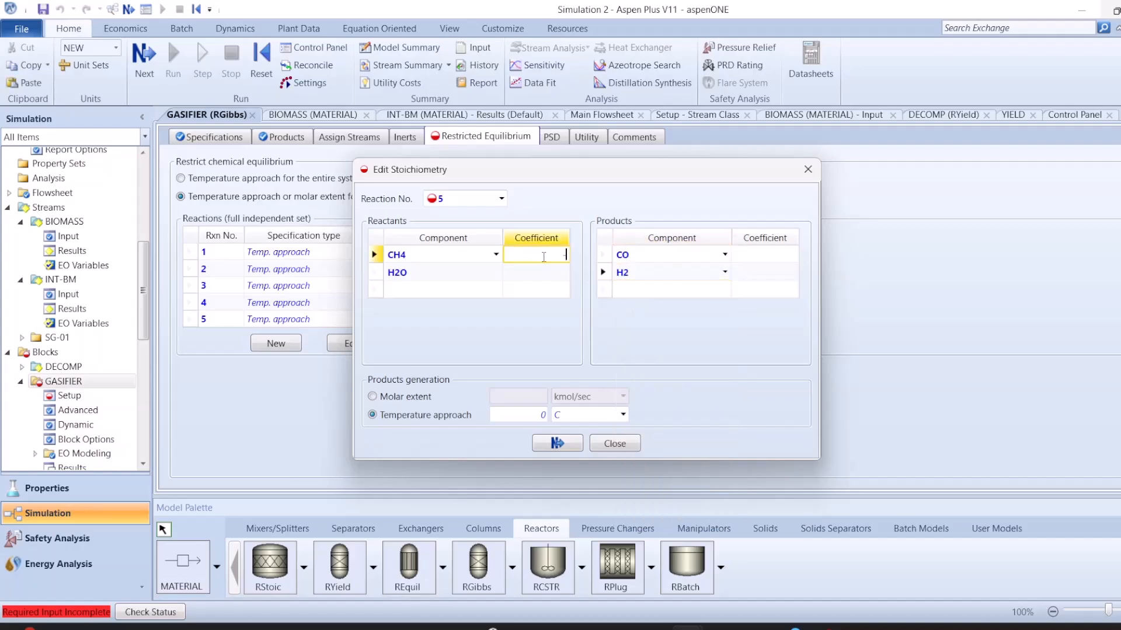
text(-1)
key(Return)
text(-1)
click(777, 258)
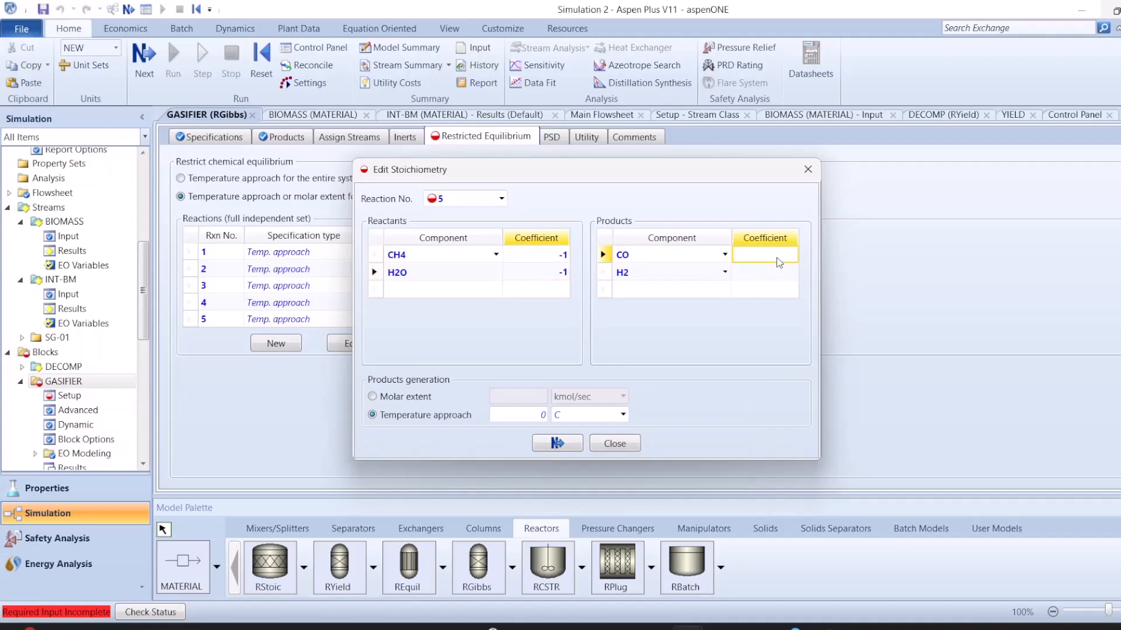
text(1)
key(Return)
text(3)
key(Return)
Step: Set reaction 5's temperature approach to 2 C
click(528, 409)
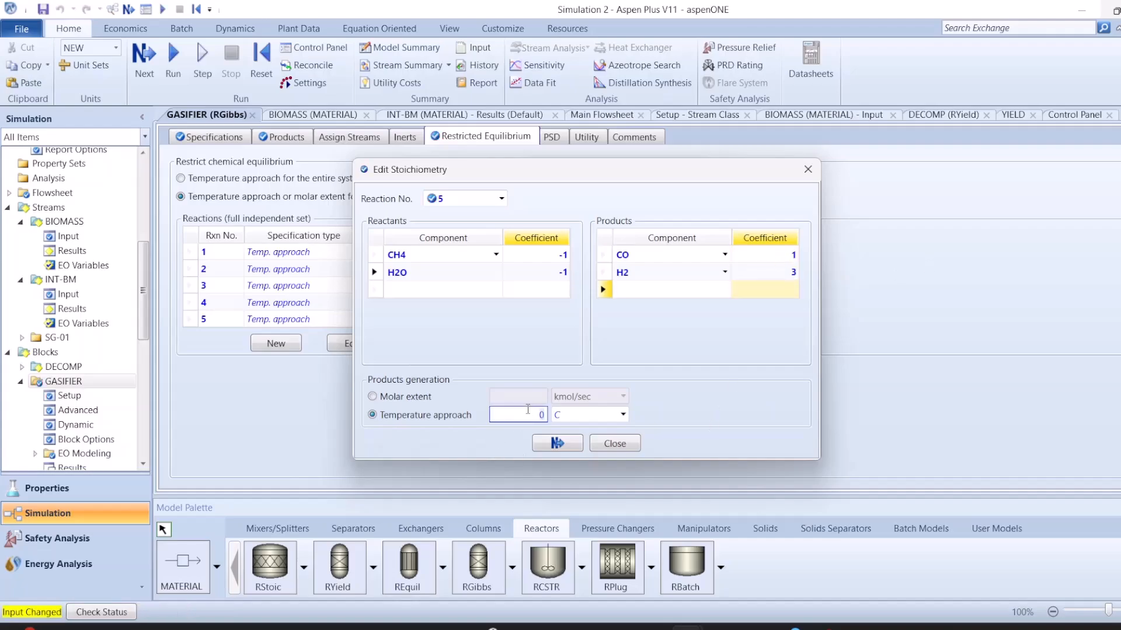
text(2)
key(Return)
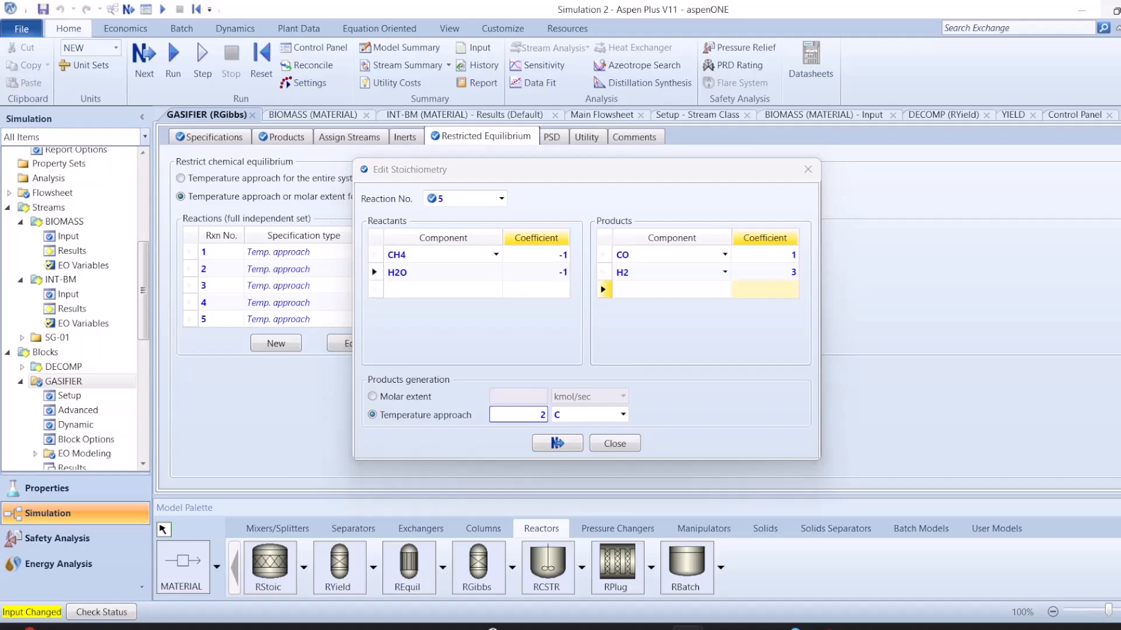
Step: Return to reaction 4, set its temperature approach to 2 C and close the stoichiometry editor
click(490, 198)
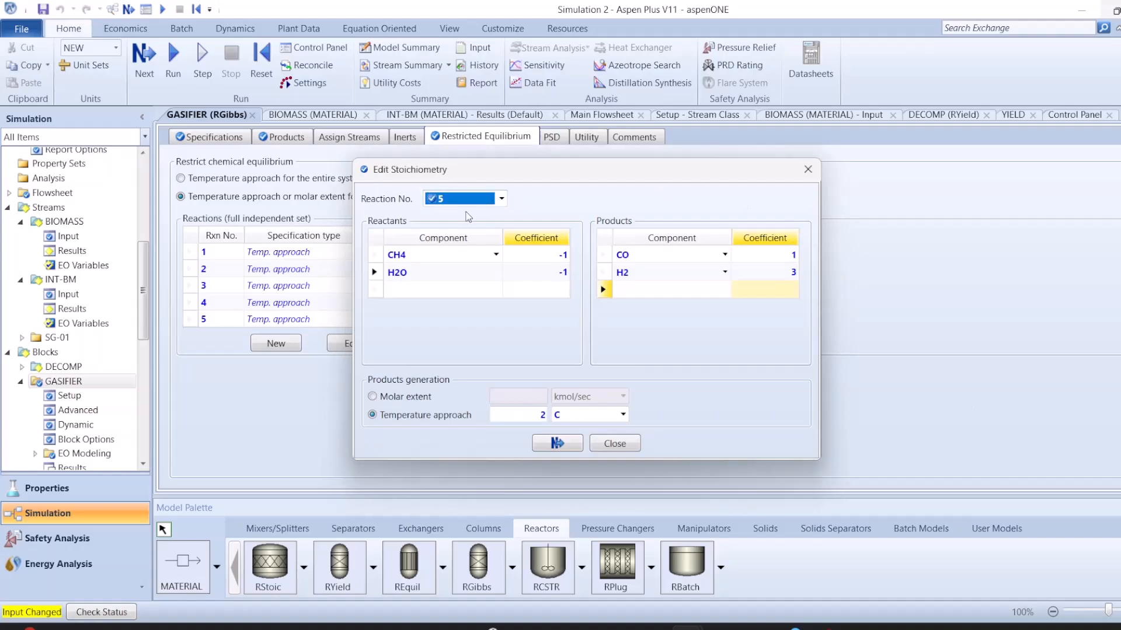
click(489, 198)
click(439, 260)
click(537, 416)
key(BackSpace)
text(2)
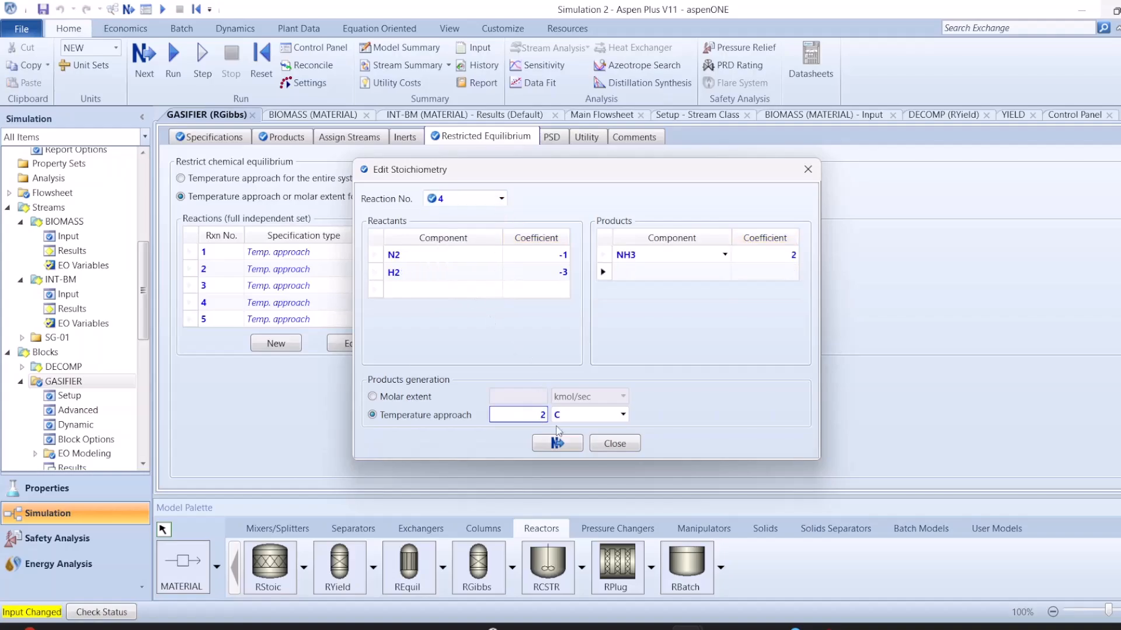
click(616, 444)
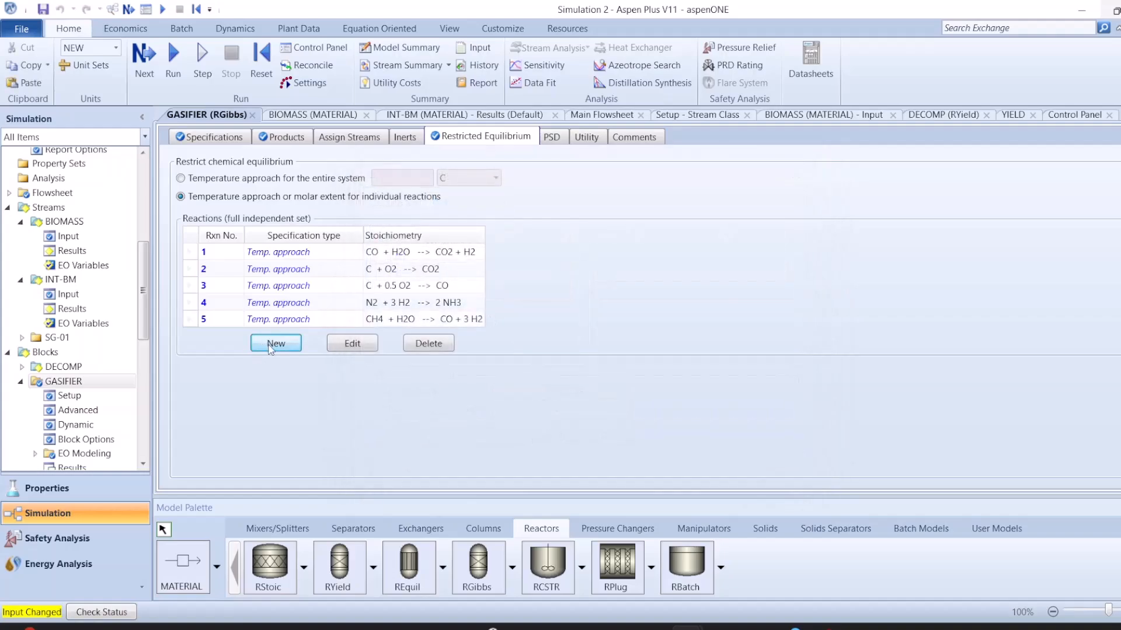
Step: Add a sixth reaction with H2 and S as reactants and H2S as the product
click(274, 345)
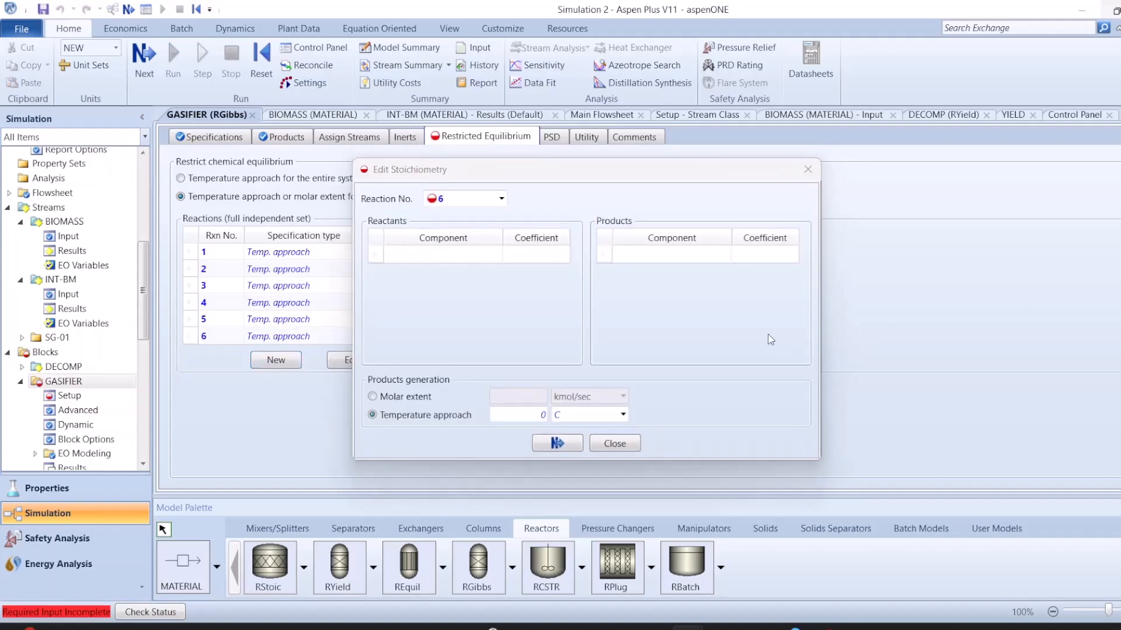
click(496, 255)
click(496, 255)
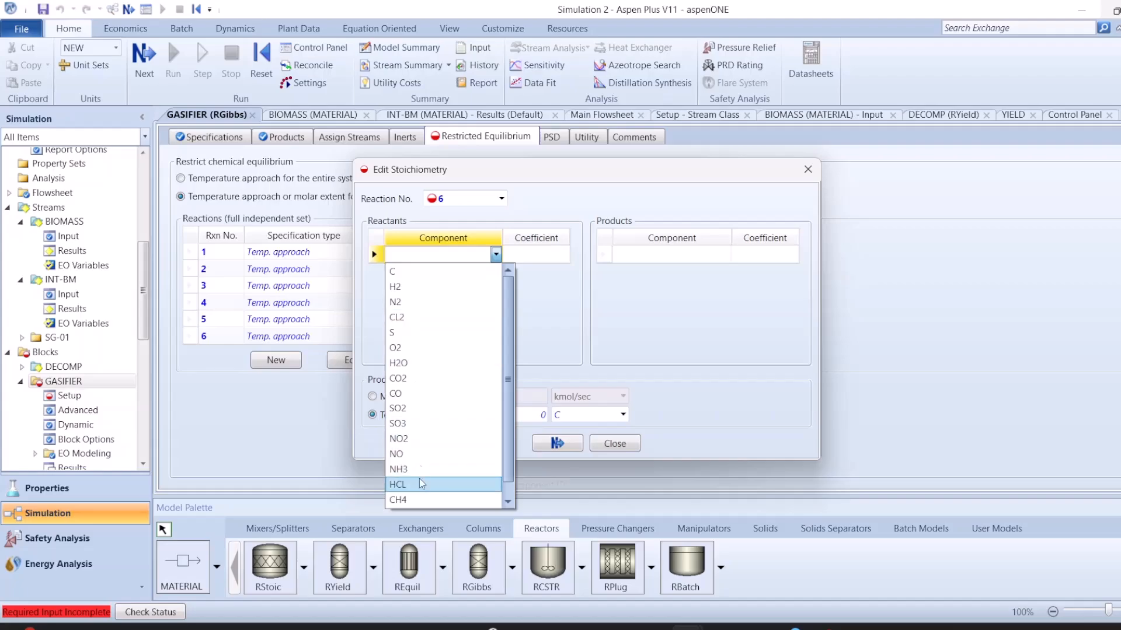
click(404, 287)
click(496, 272)
click(496, 272)
click(417, 350)
click(725, 255)
click(724, 255)
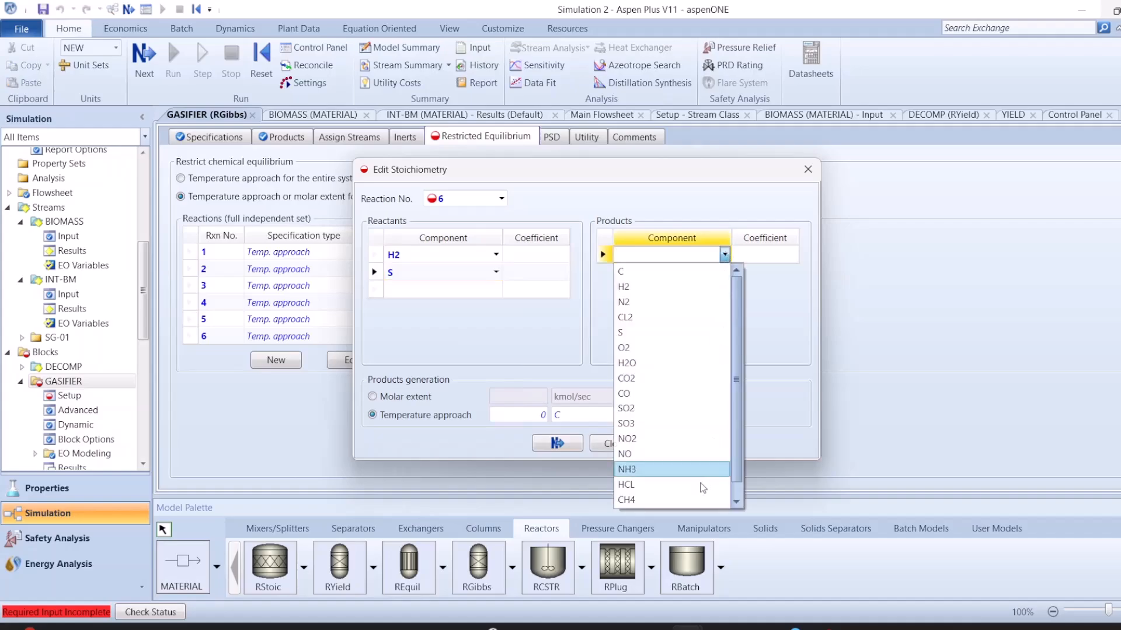
scroll(657, 430, down, 1)
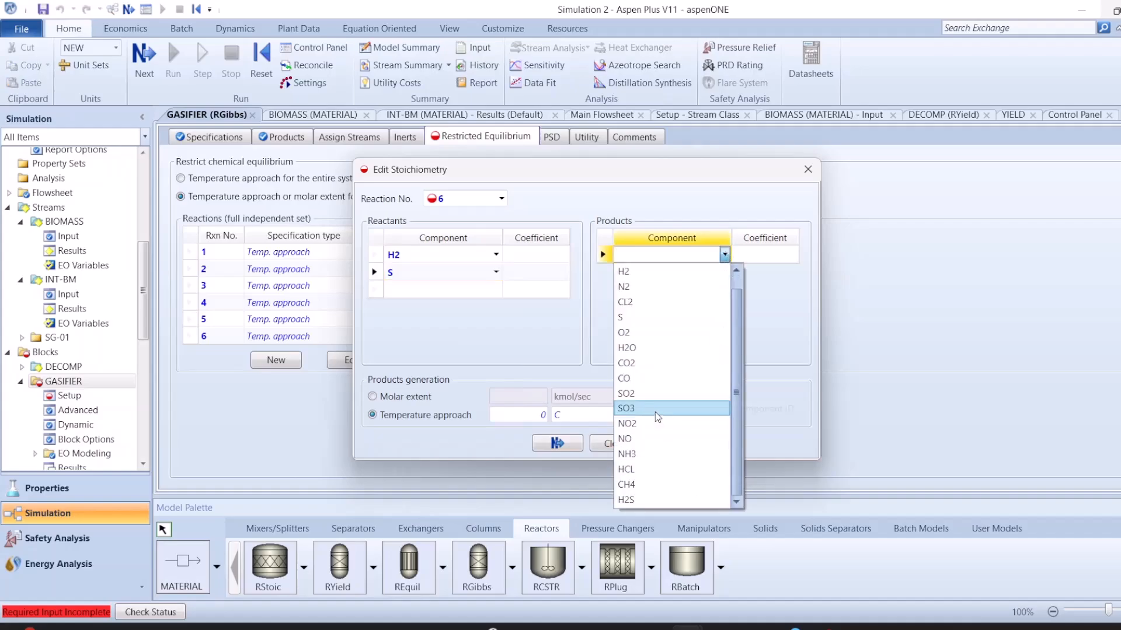
click(647, 498)
Step: Set reaction 6's coefficients to -1 for H2 and S and 2 for H2S, with a temperature approach of 2 C
click(553, 261)
text(-1)
key(Return)
text(-1)
key(Return)
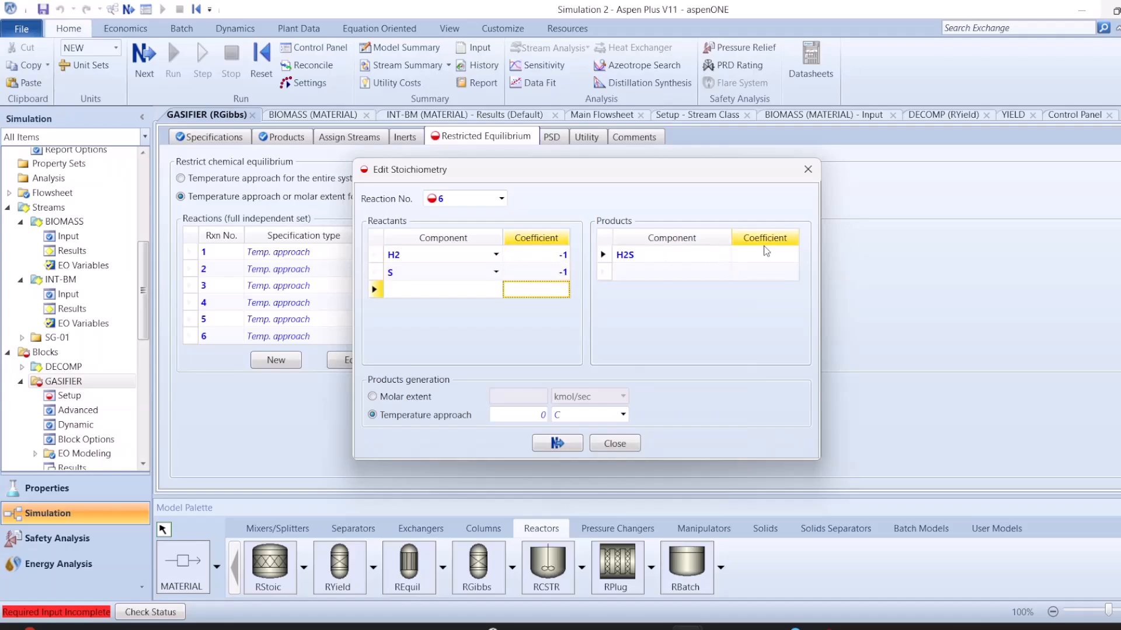
click(763, 255)
text(2)
click(531, 417)
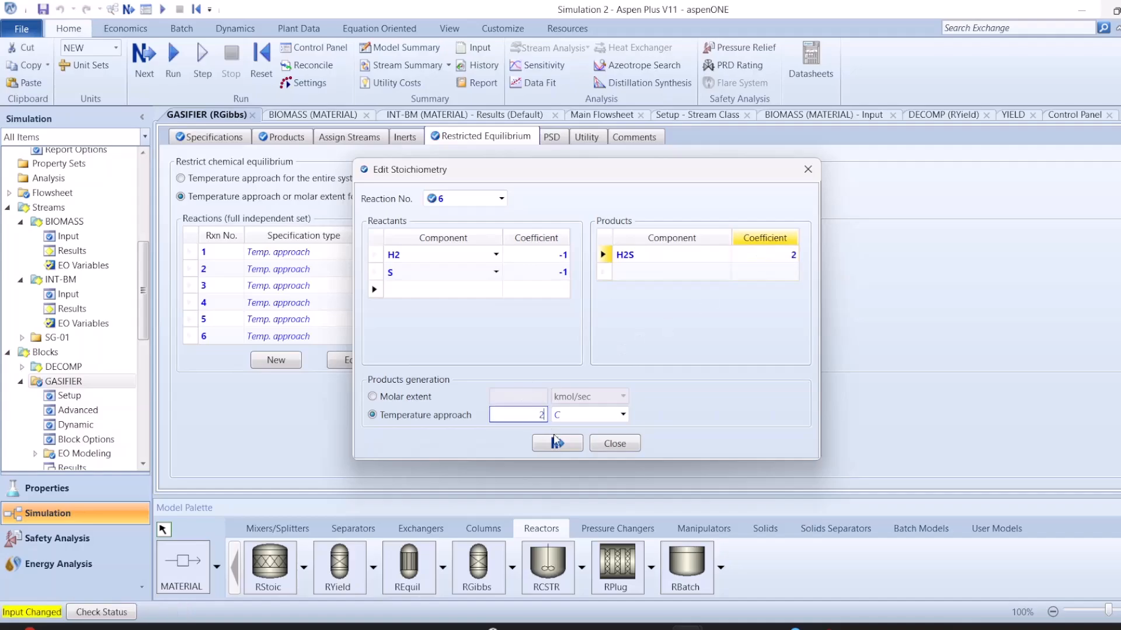
click(593, 445)
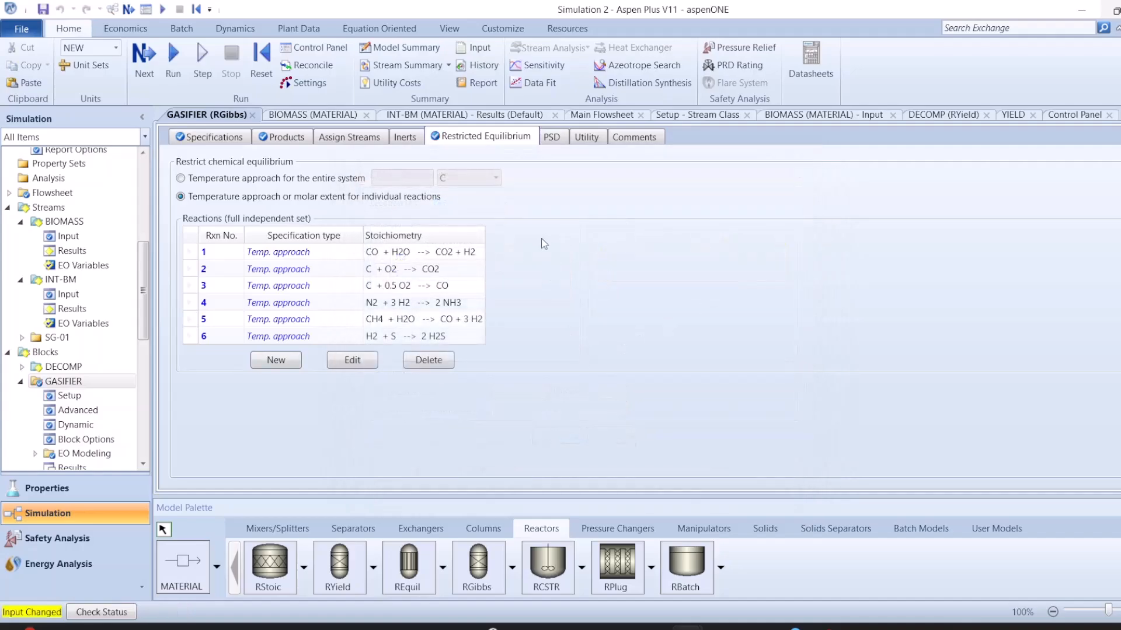
Step: Add a seventh restricted-equilibrium reaction to the GASIFIER block with H2 and CL2 as reactants
click(286, 367)
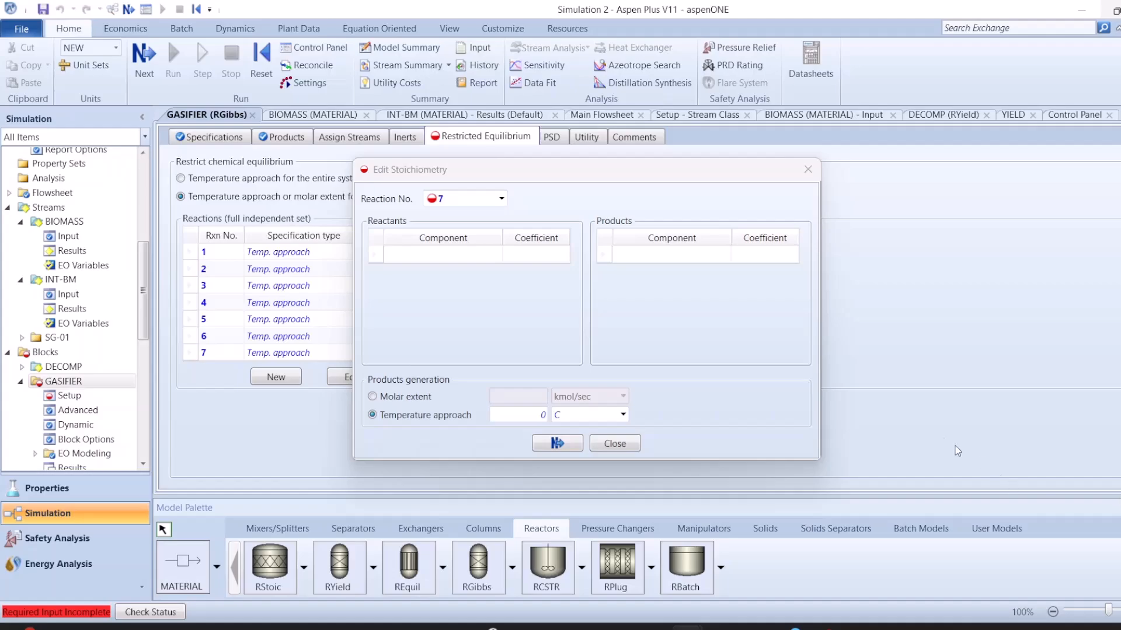
click(461, 254)
click(496, 255)
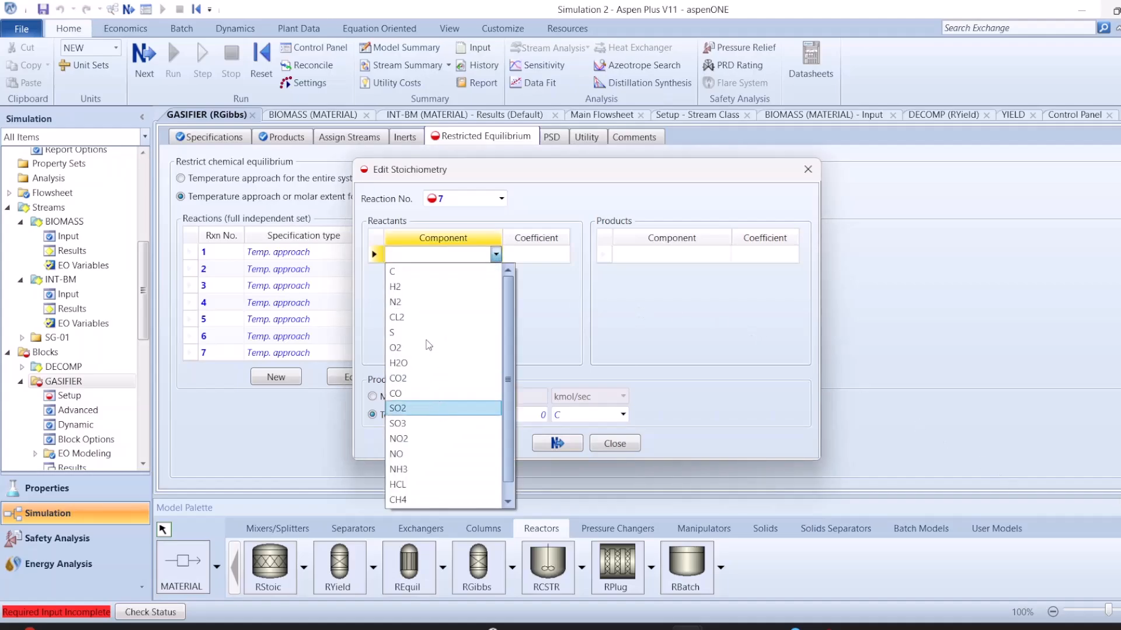
click(414, 287)
click(495, 272)
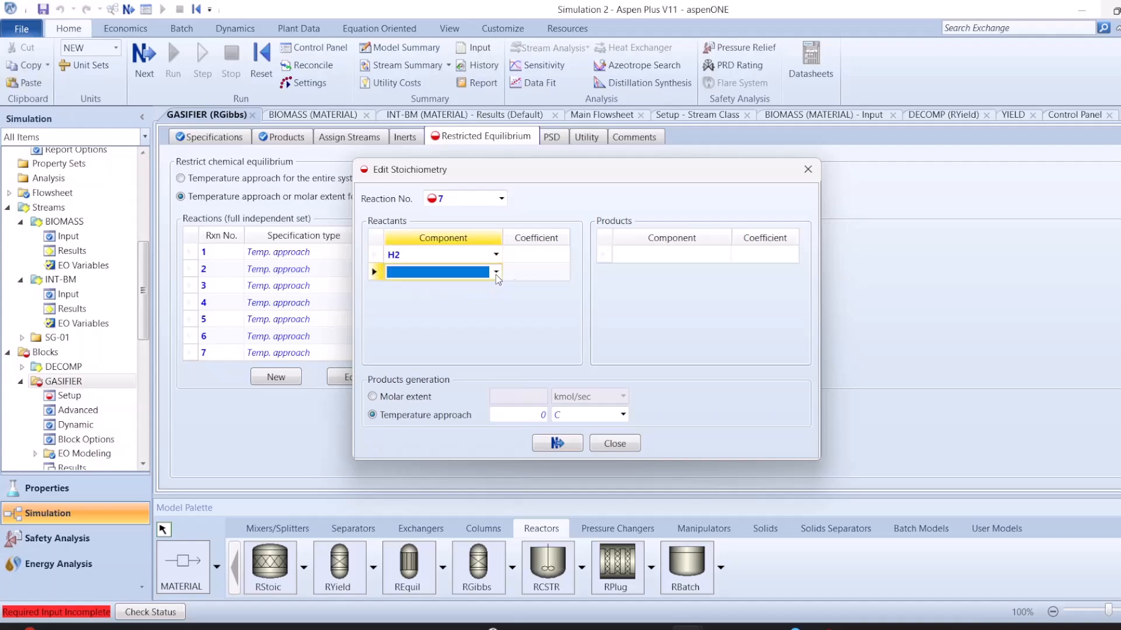
click(496, 275)
click(441, 326)
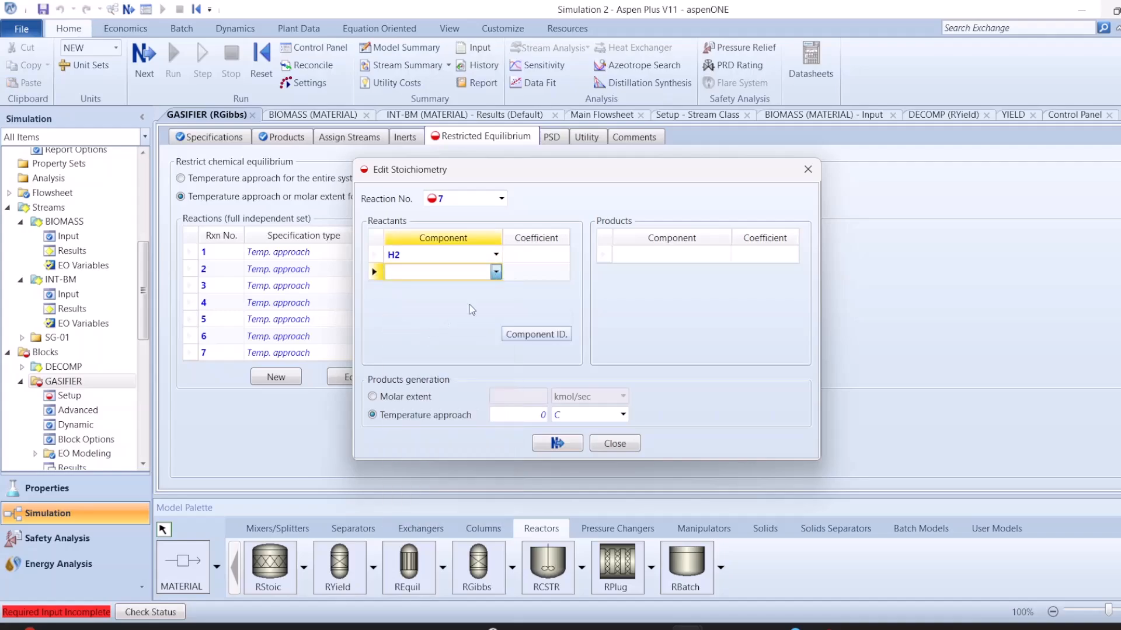
Step: Set the coefficients of reaction 7's reactants H2 and CL2 to -0.5 each
click(533, 262)
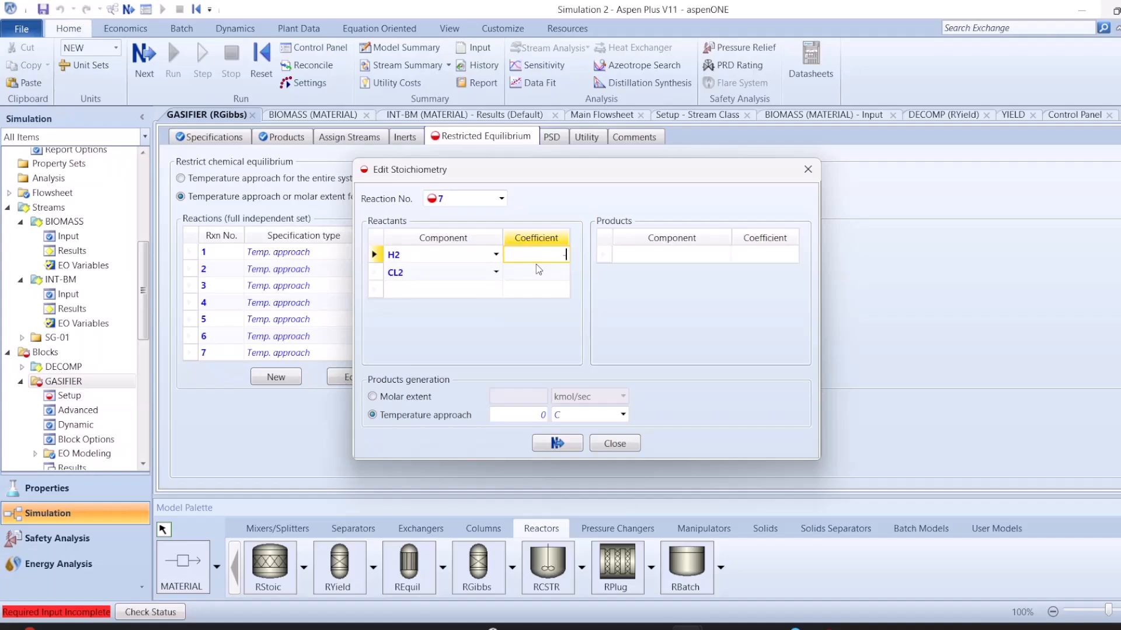
text(-0.5)
key(Return)
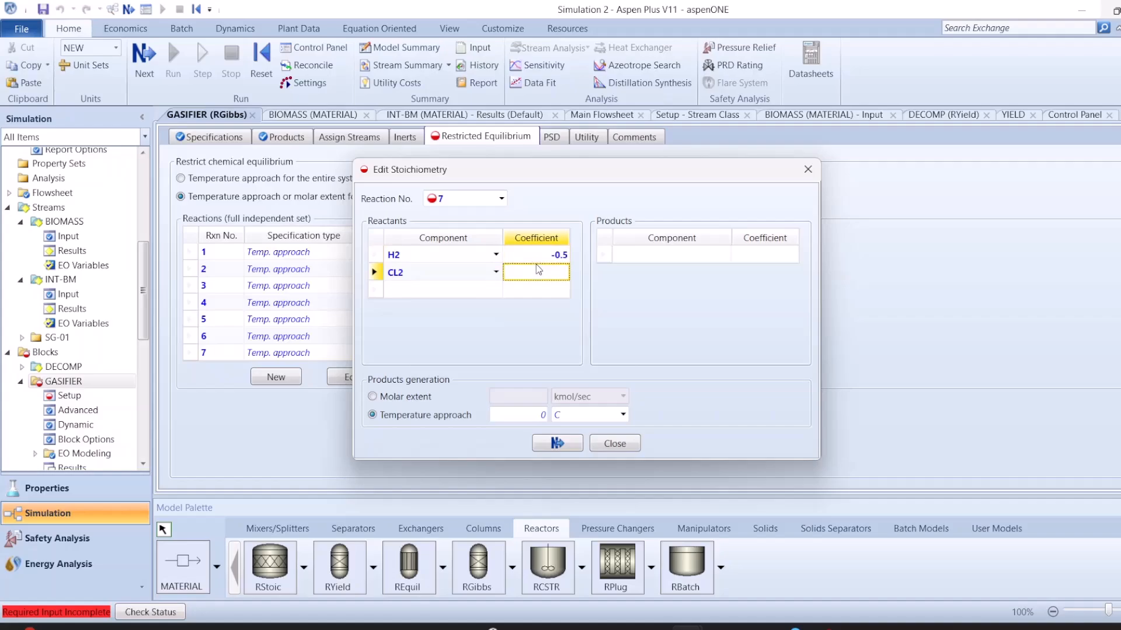
text(-0.5)
key(Return)
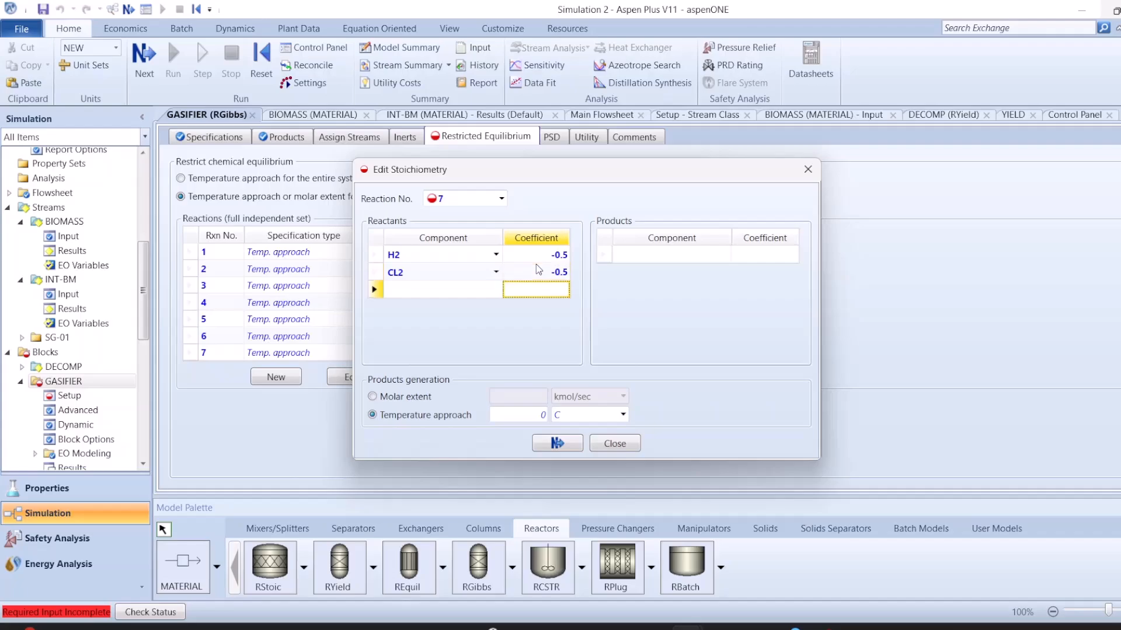
Step: Add HCL as reaction 7's product with a coefficient of 1
click(723, 255)
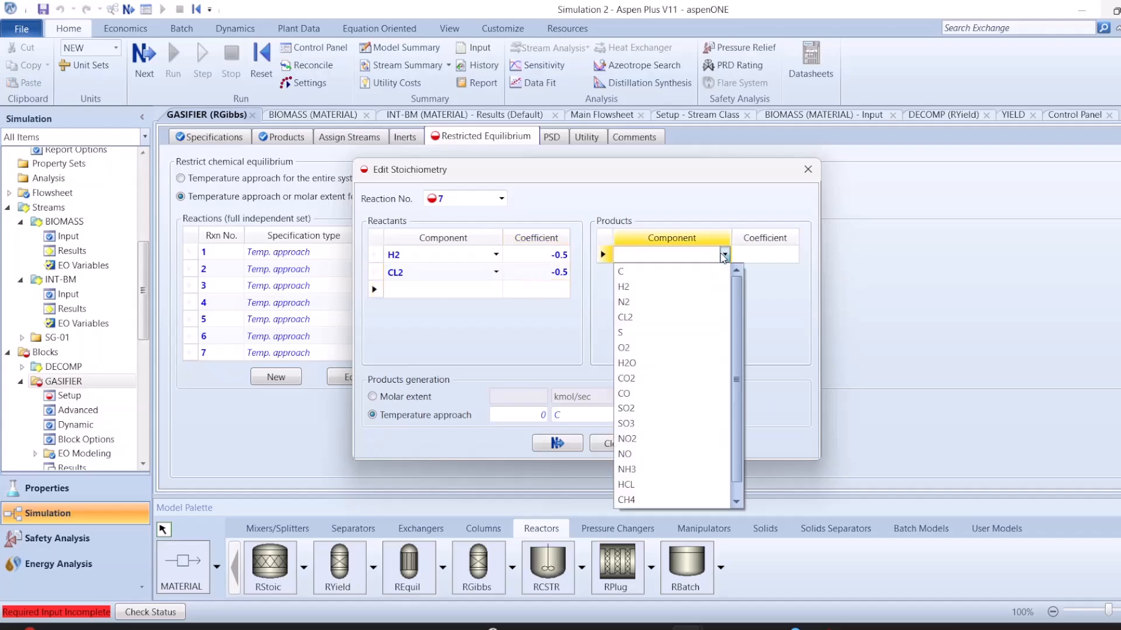
click(640, 486)
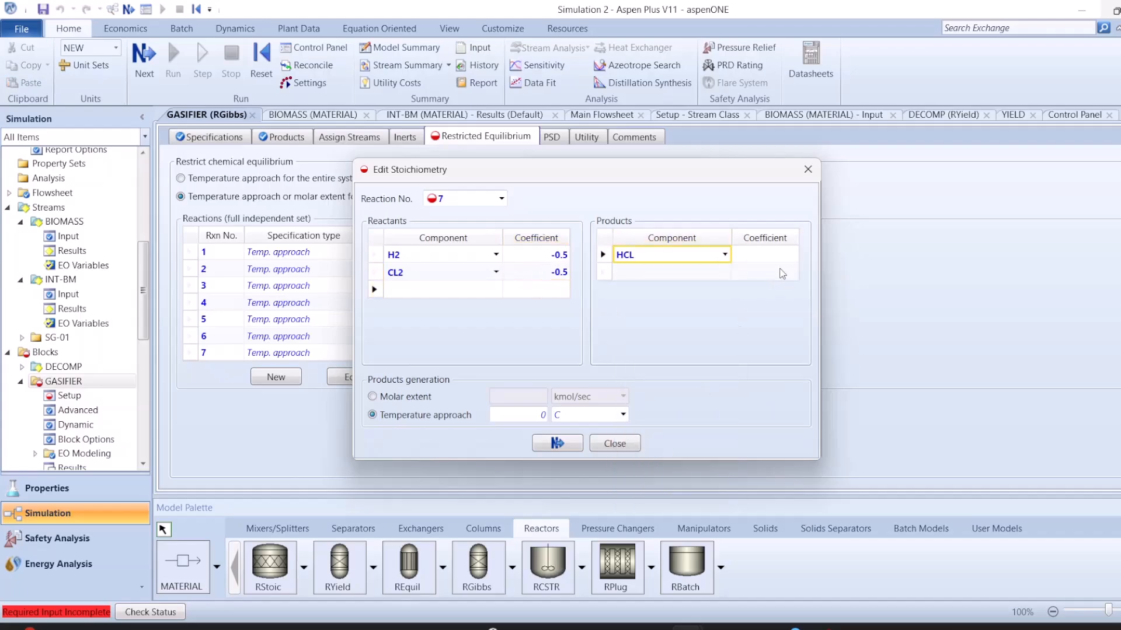
click(782, 257)
text(1)
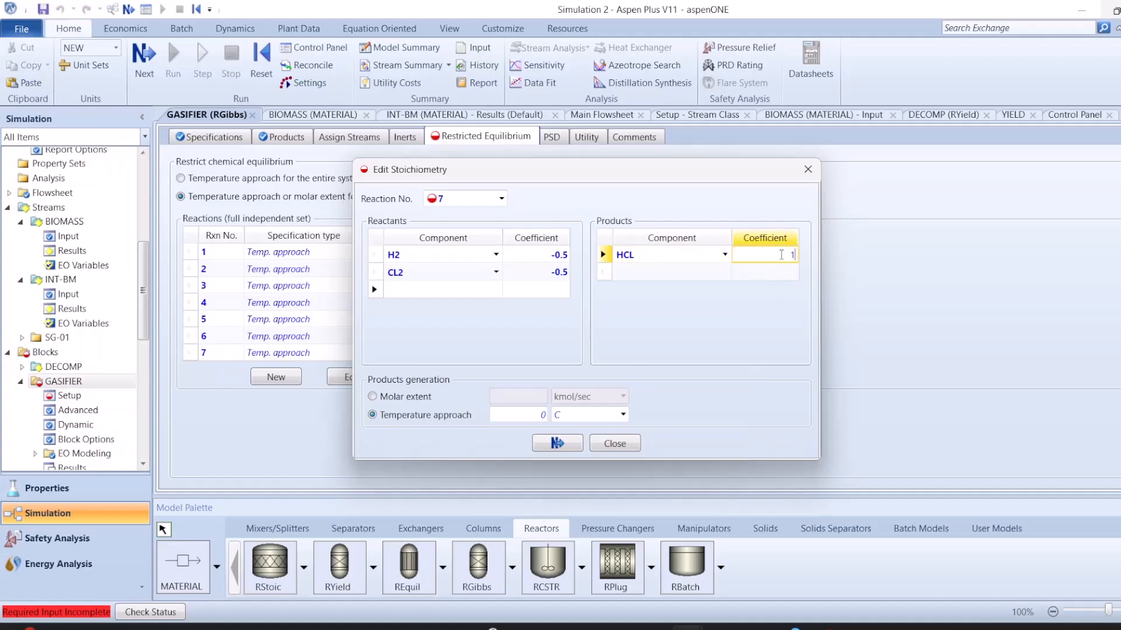
key(Return)
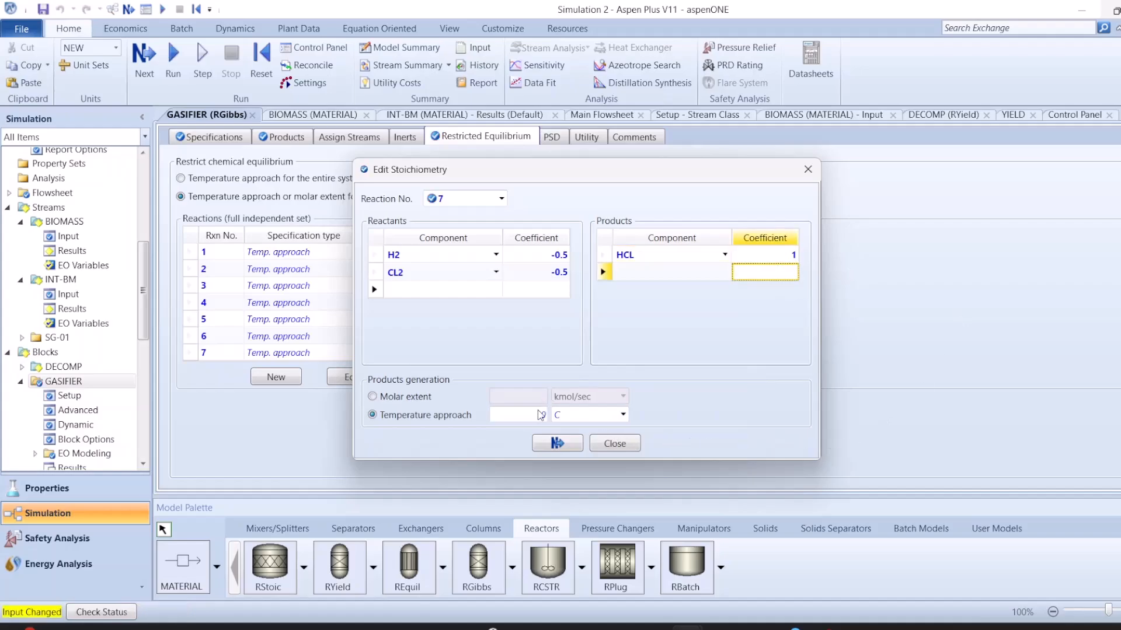
Step: Set reaction 7's temperature approach to 2 C and close the stoichiometry editor
click(540, 414)
text(2)
click(557, 444)
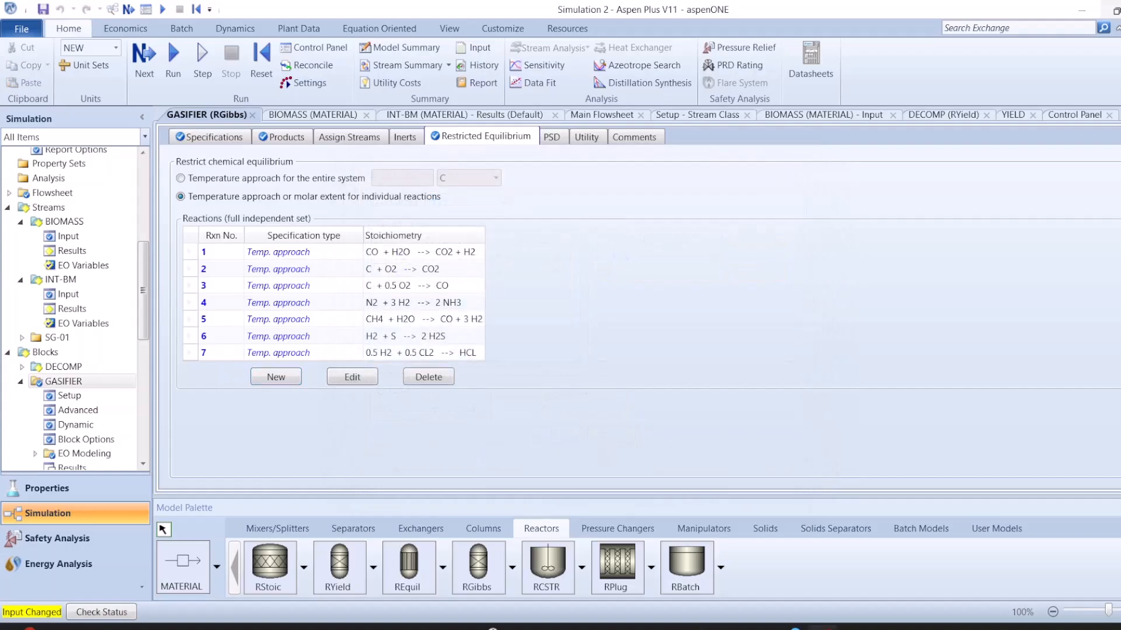
Step: Run the simulation with the seven restricted-equilibrium reactions
click(146, 58)
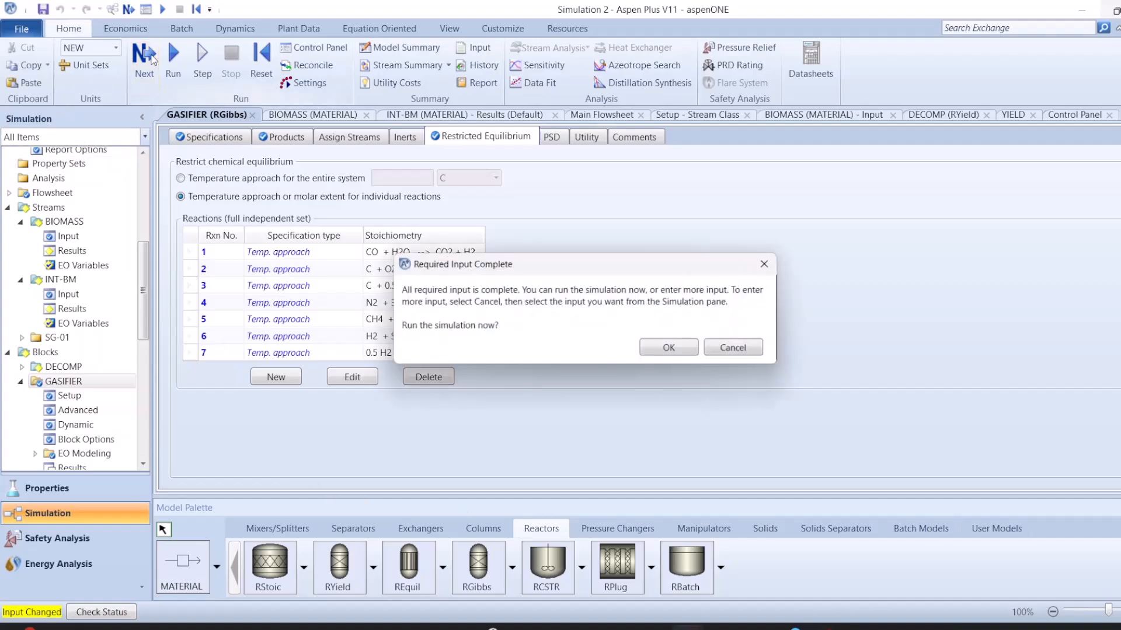
click(674, 345)
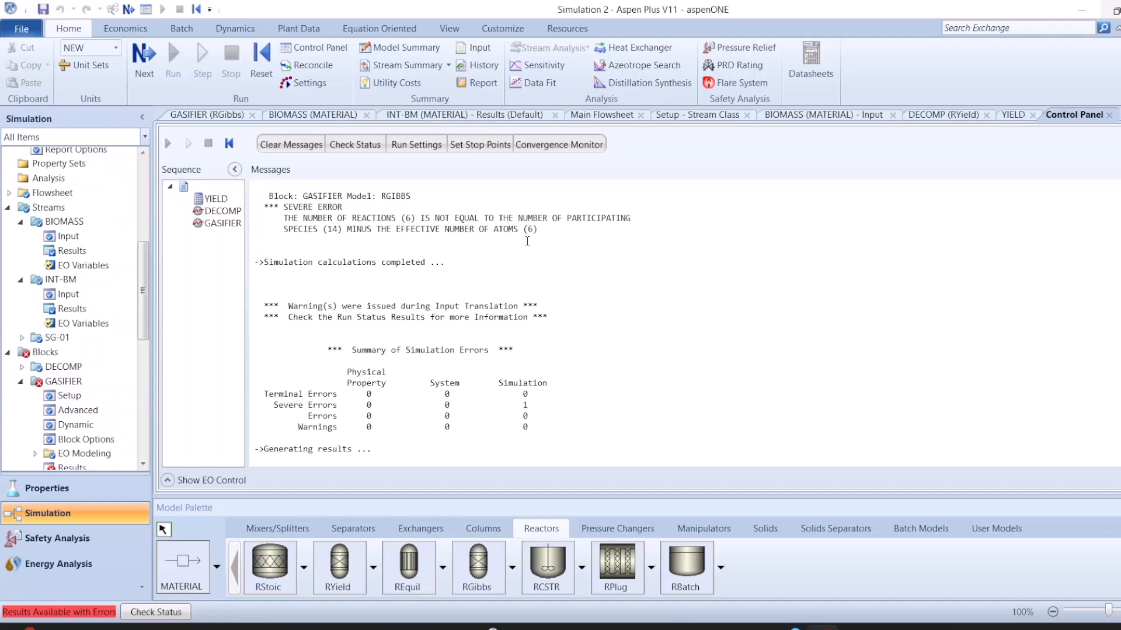
Step: Delete SO2 and SO3 from the GASIFIER block's list of possible products and review the remaining components
click(577, 114)
double_click(493, 211)
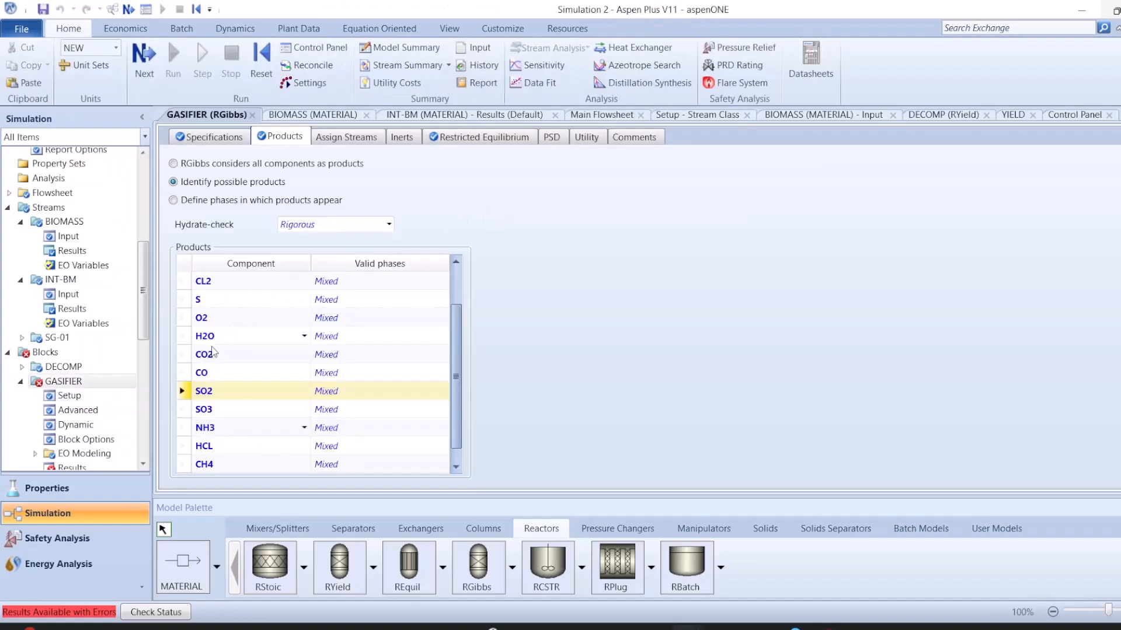
right_click(183, 394)
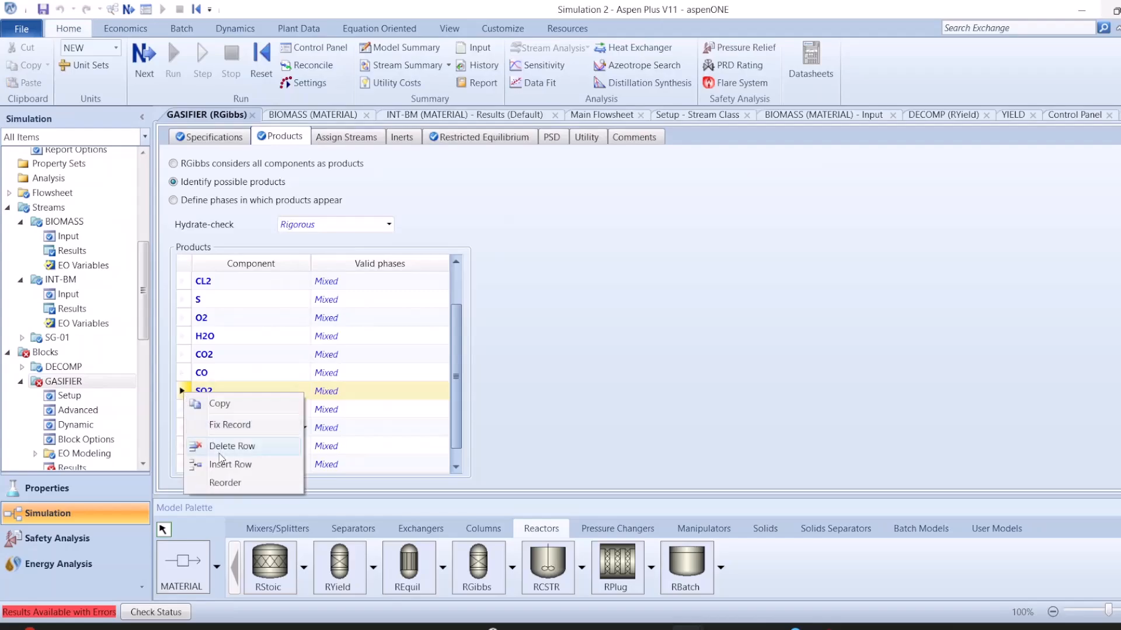
click(219, 445)
click(648, 431)
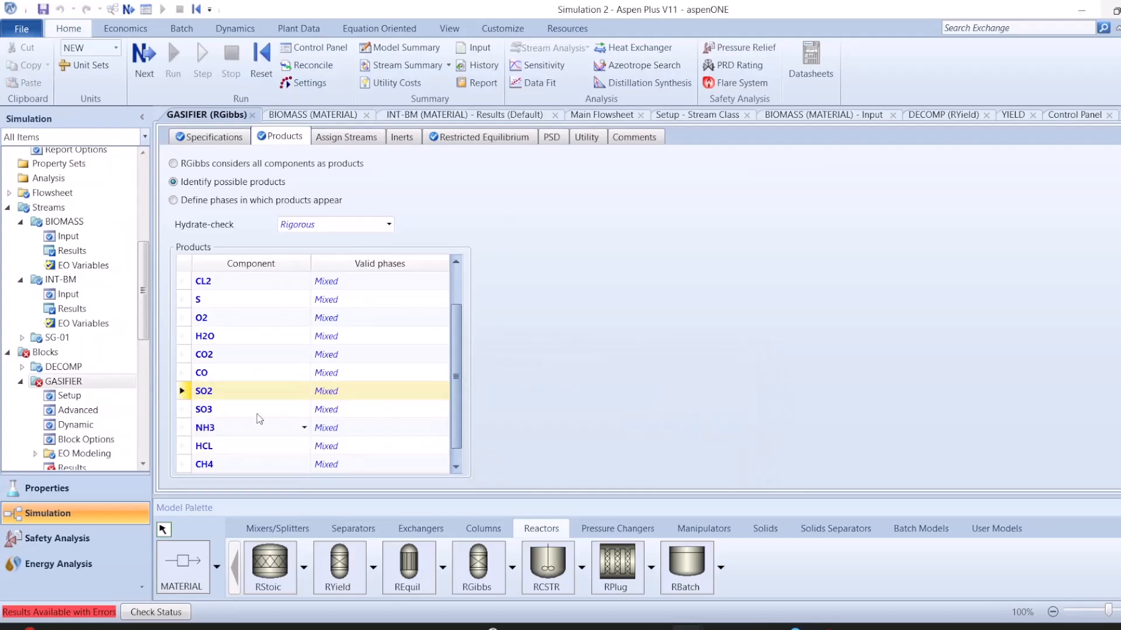
right_click(185, 395)
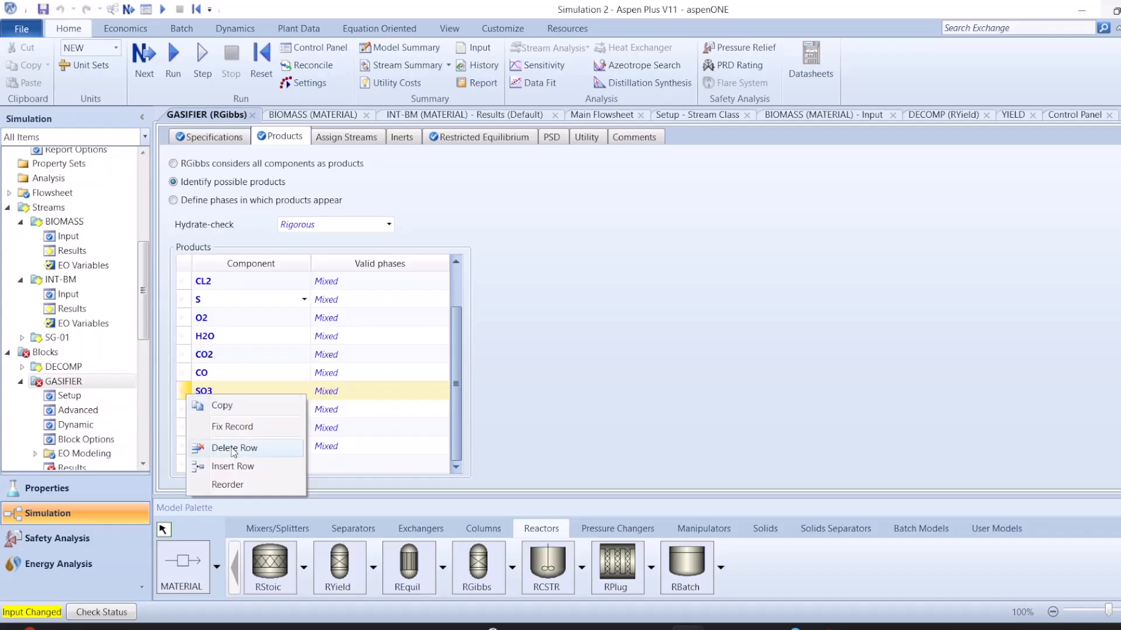
click(234, 446)
click(651, 430)
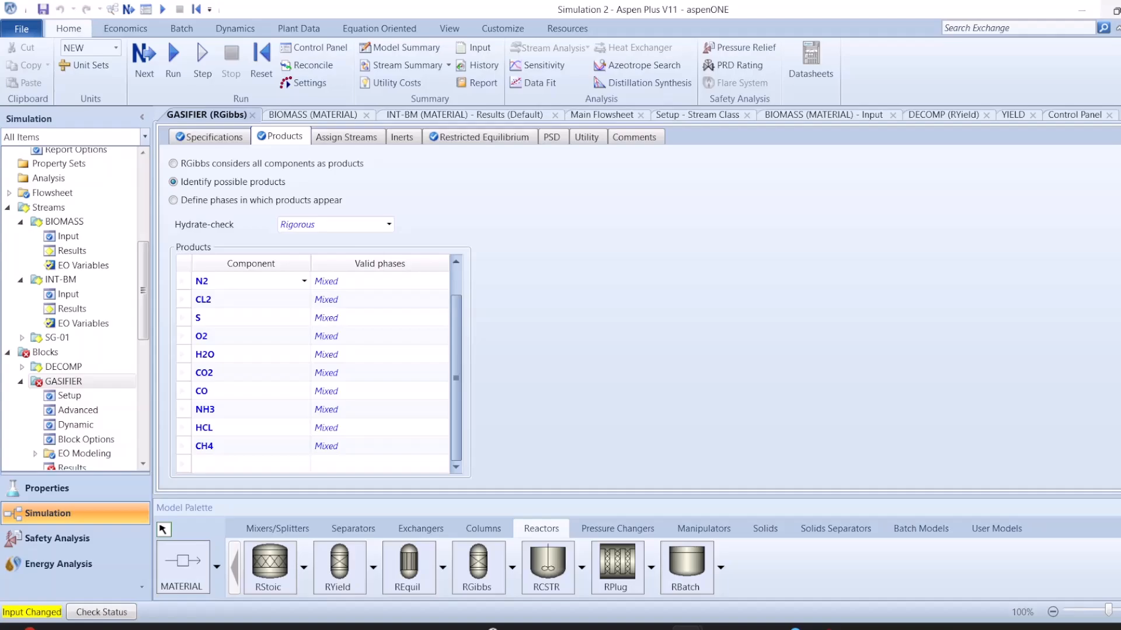
scroll(220, 387, up, 1)
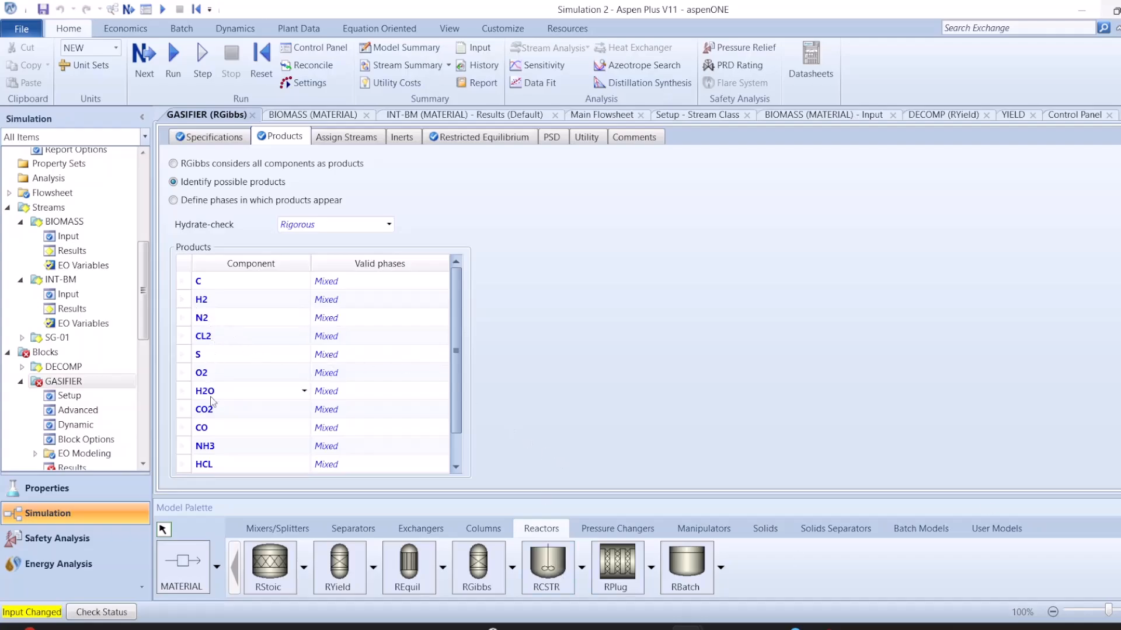
scroll(209, 422, down, 1)
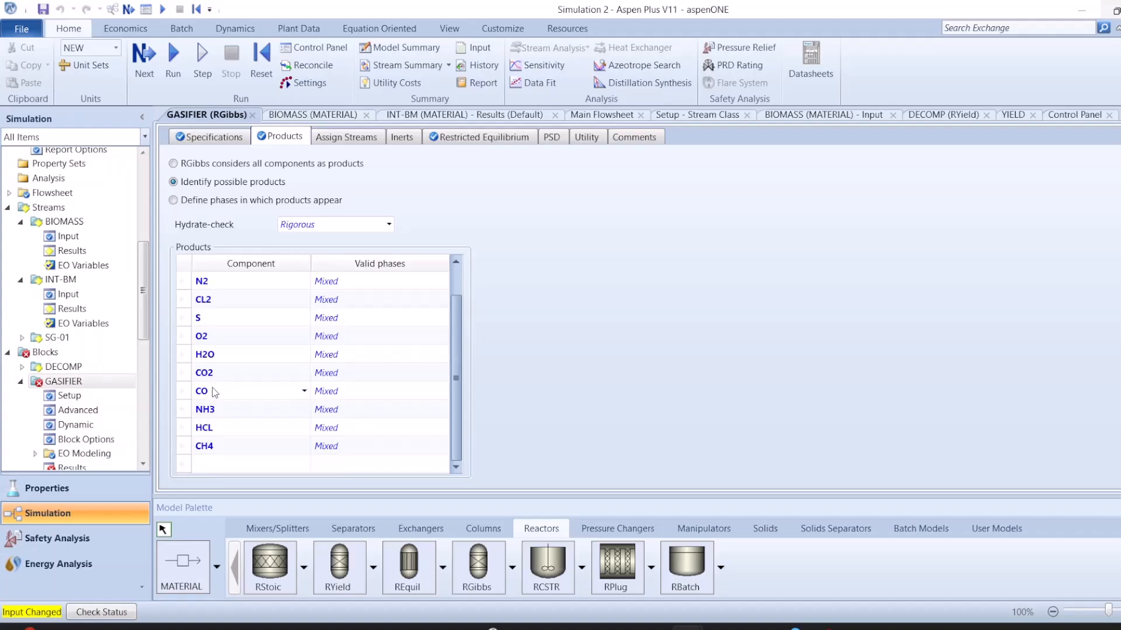
Step: Reinitialize the whole simulation and run it again
click(257, 82)
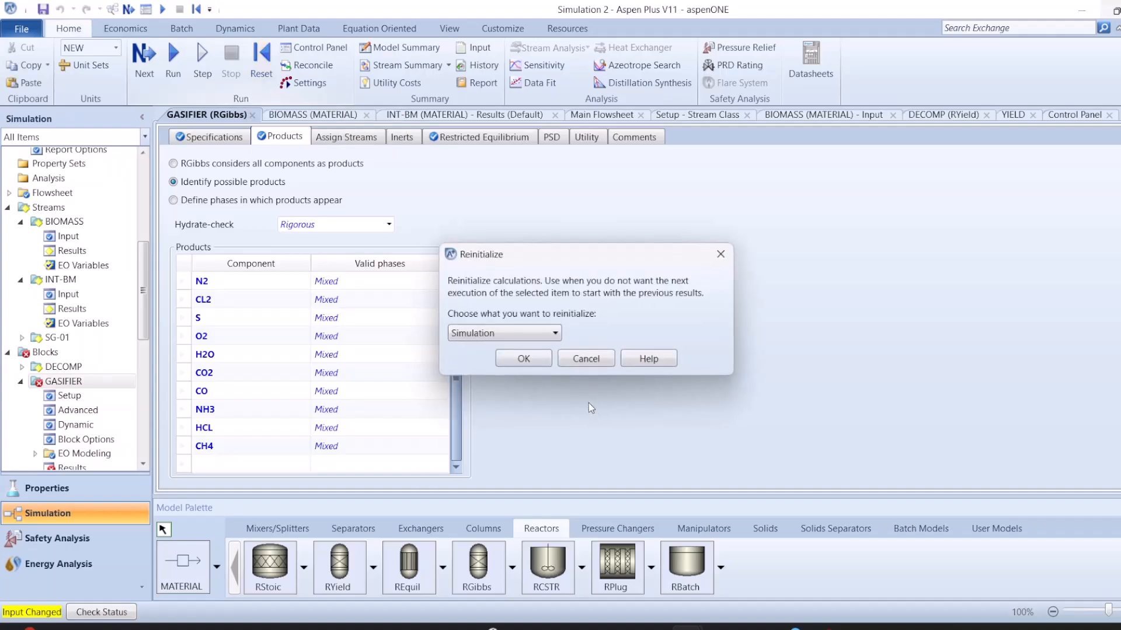
click(524, 359)
click(684, 342)
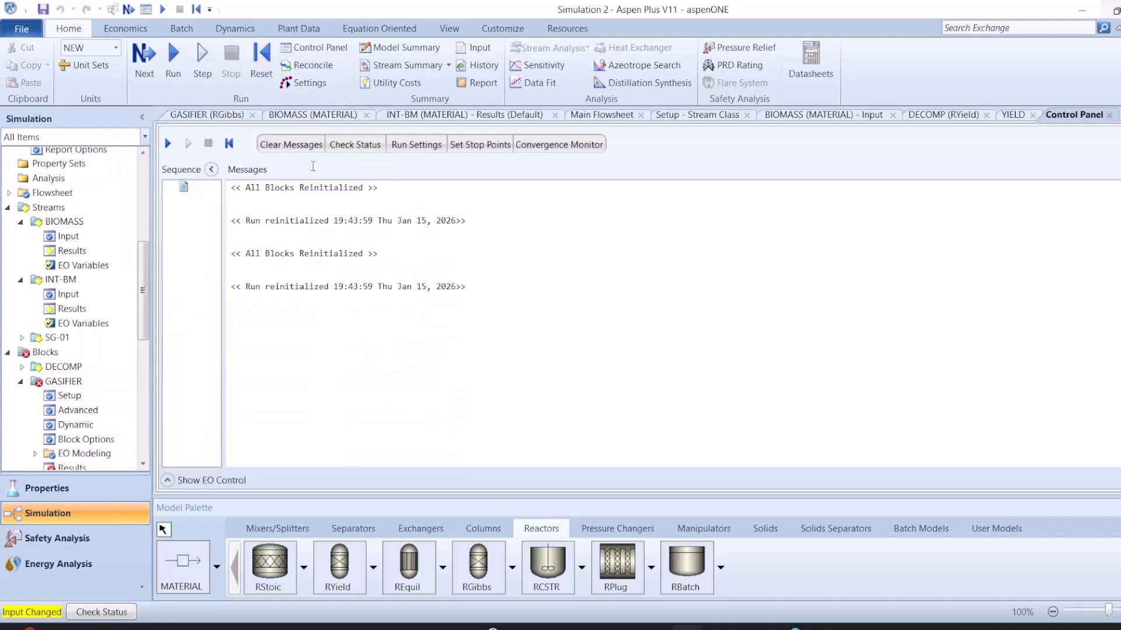
click(144, 78)
click(663, 357)
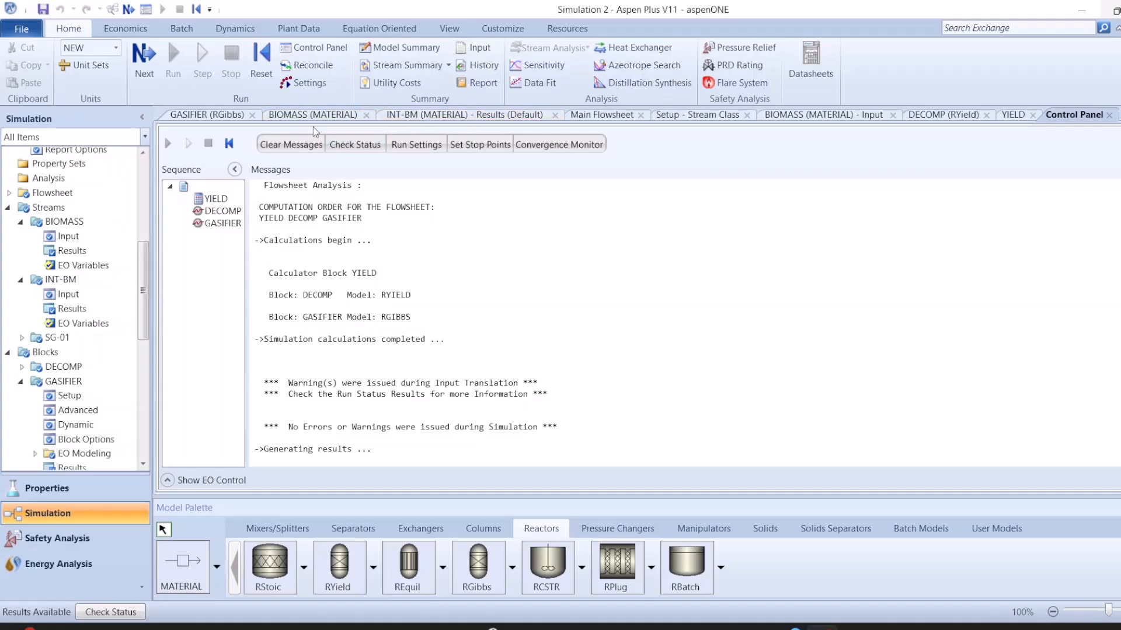
Step: Open the SG-01 stream results from the main flowsheet and examine them
click(615, 117)
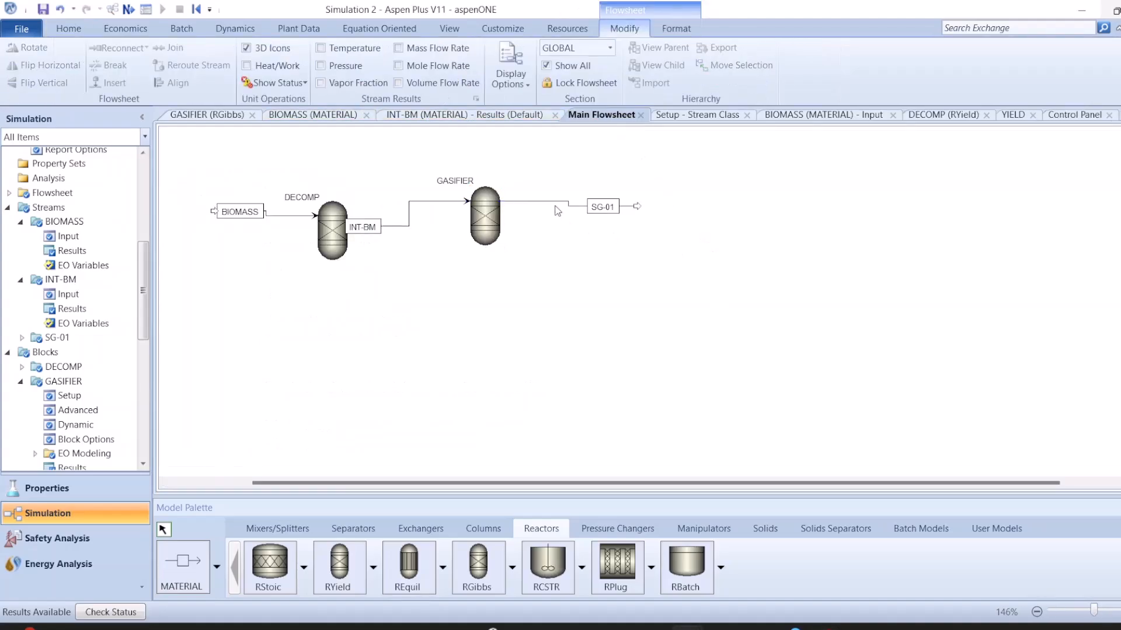
double_click(555, 202)
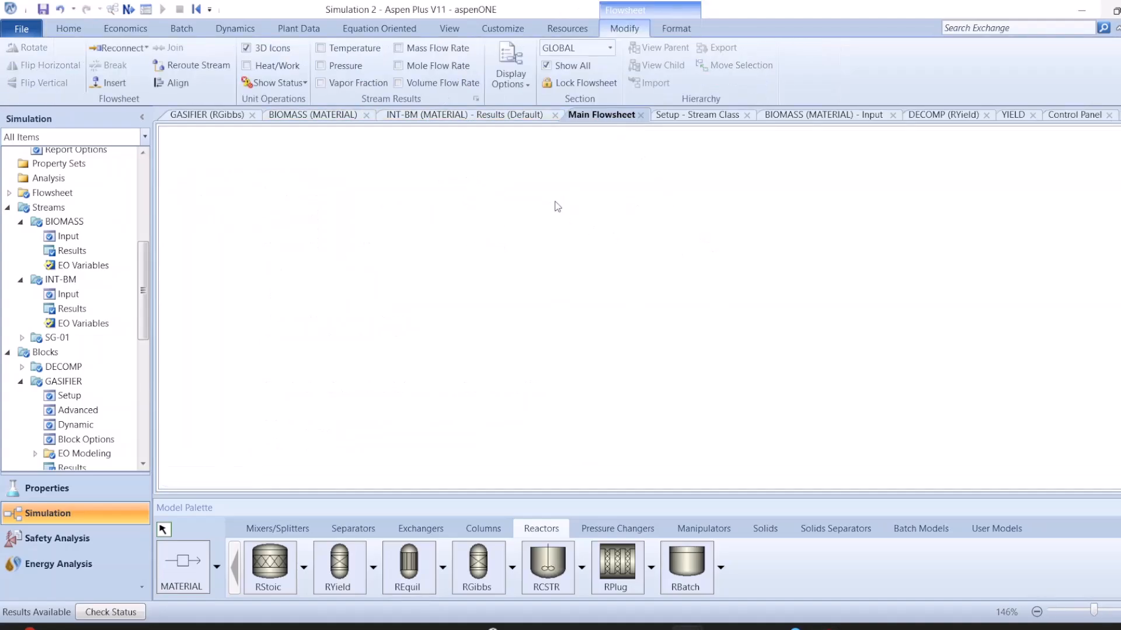
scroll(300, 370, down, 2)
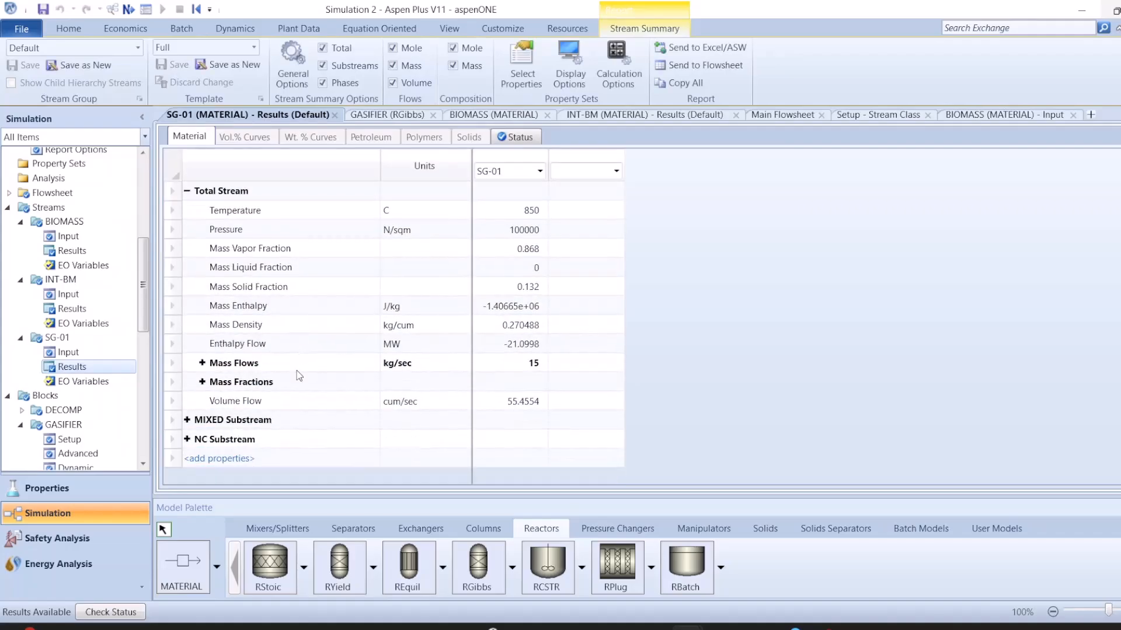
Step: Add a material stream named AIR to the main flowsheet, feeding the GASIFIER block
click(769, 116)
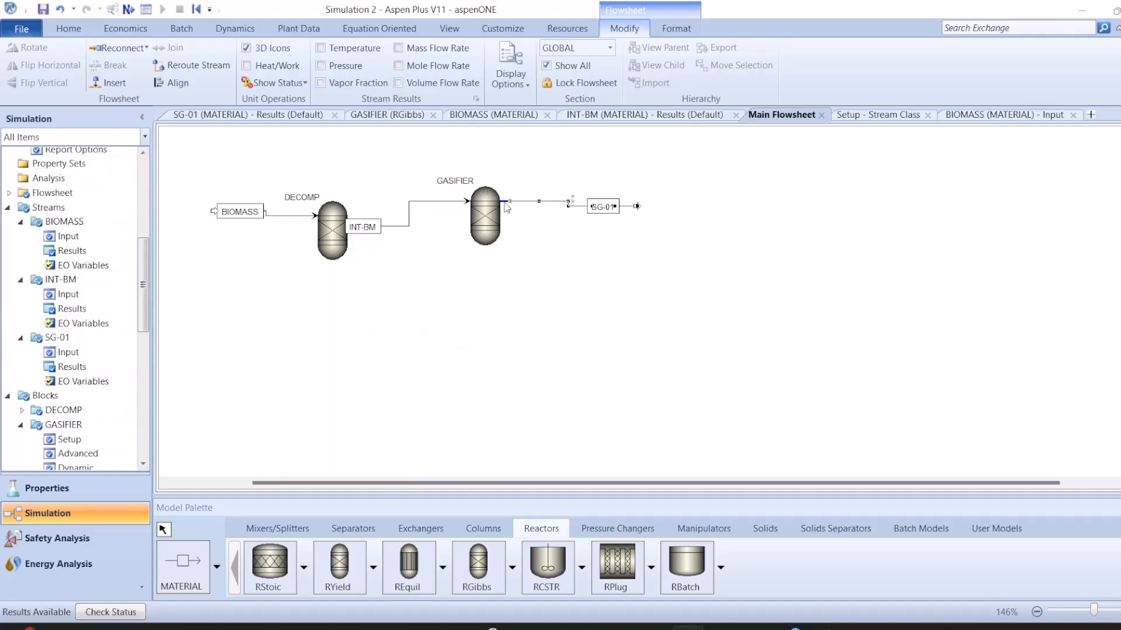
click(546, 293)
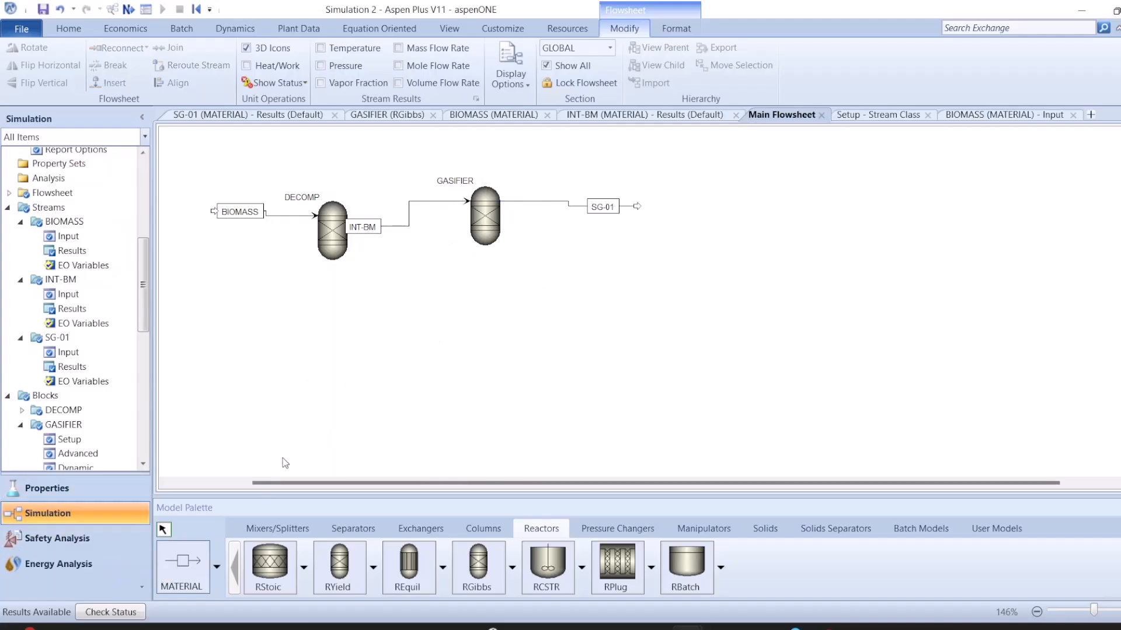
click(179, 575)
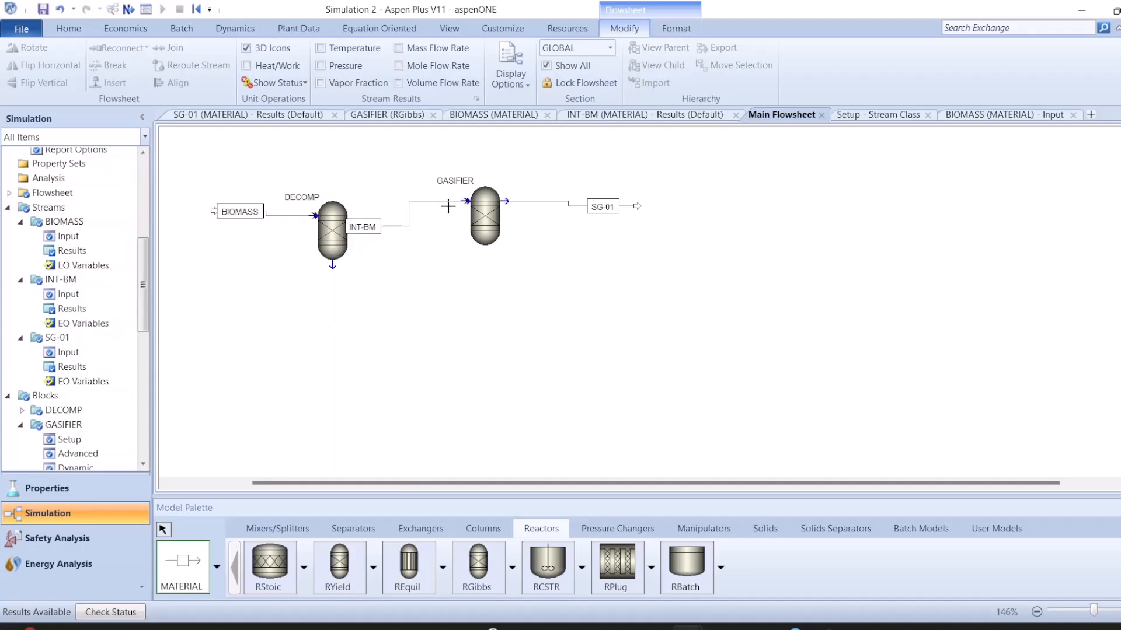
click(466, 201)
click(465, 223)
click(416, 301)
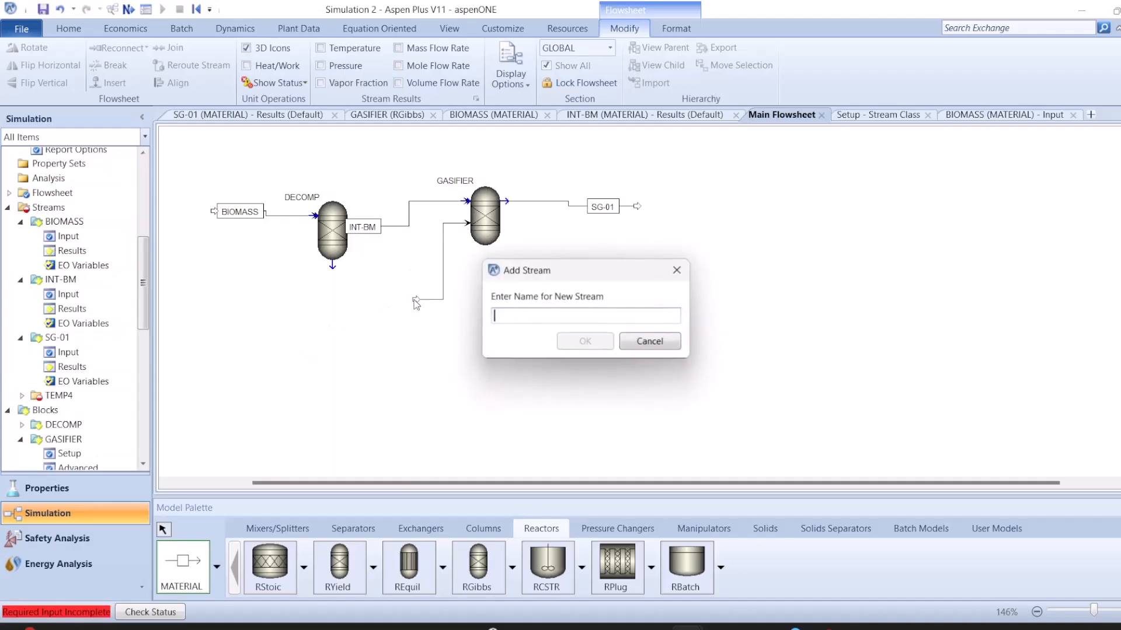
text(AIR)
key(Return)
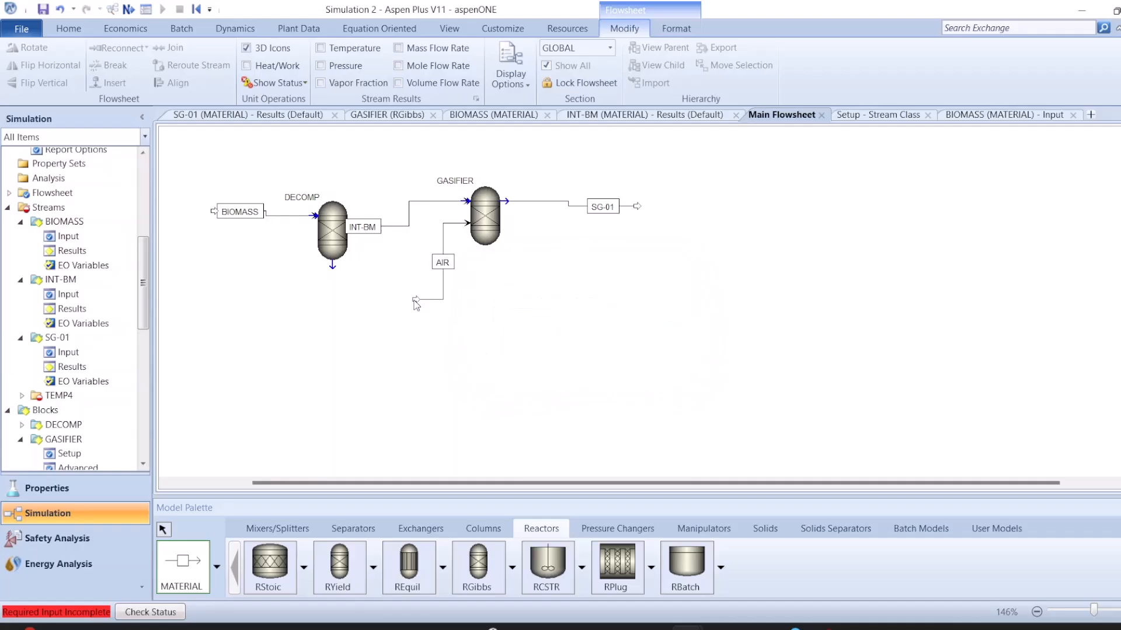
Step: Open the AIR stream input and enter its composition as mole fractions of 0.79 for N2 and 0.21 for O2
click(439, 300)
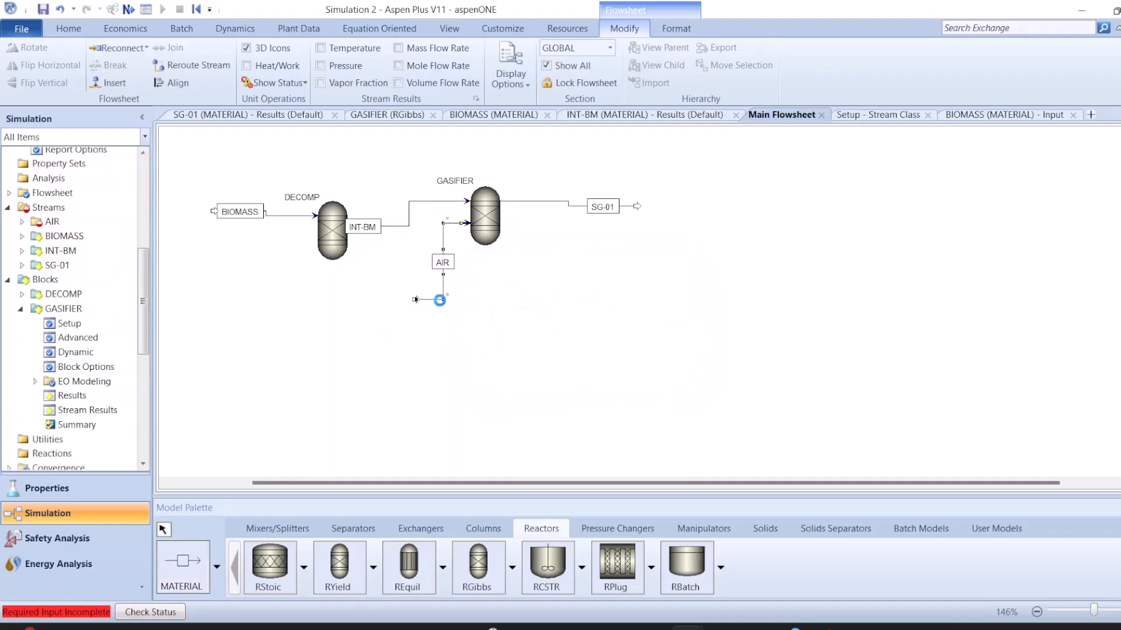
double_click(439, 301)
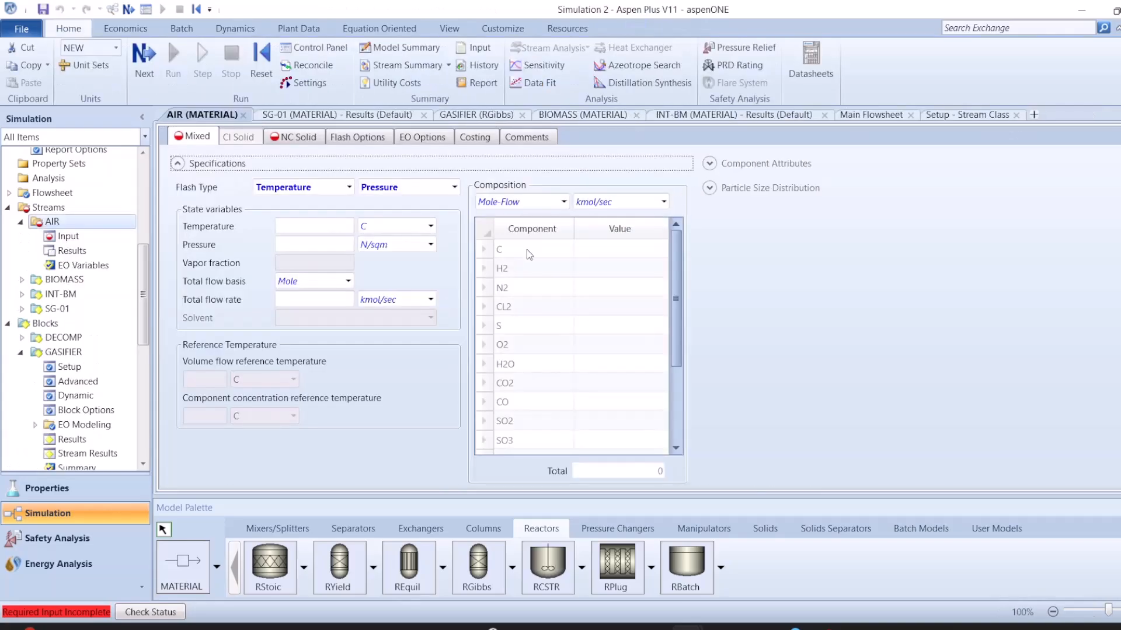
click(564, 201)
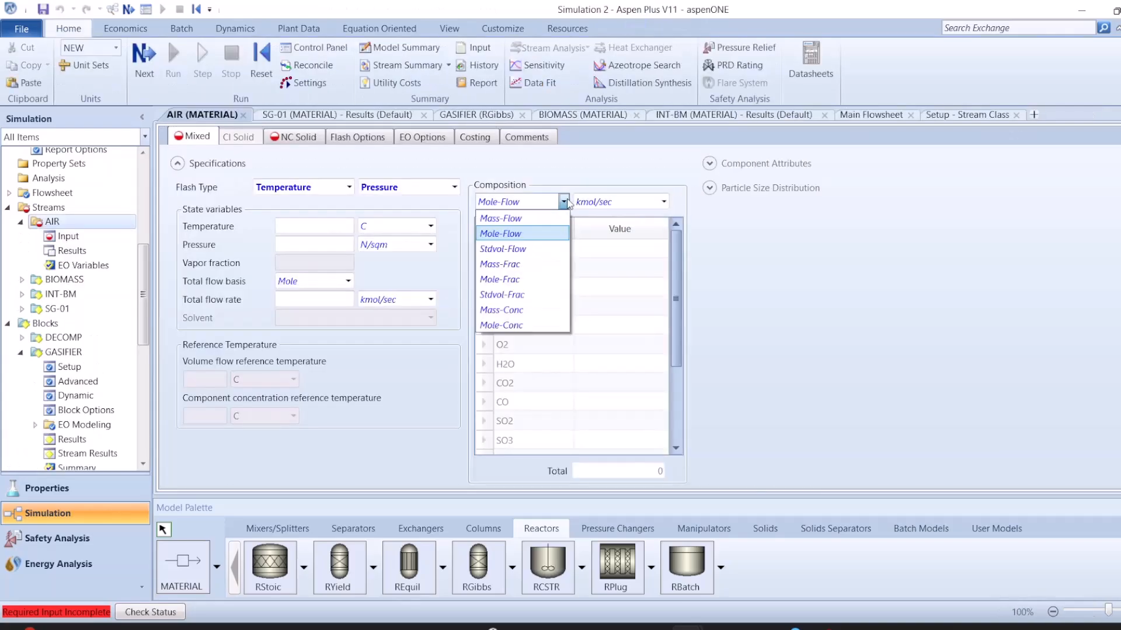
click(522, 280)
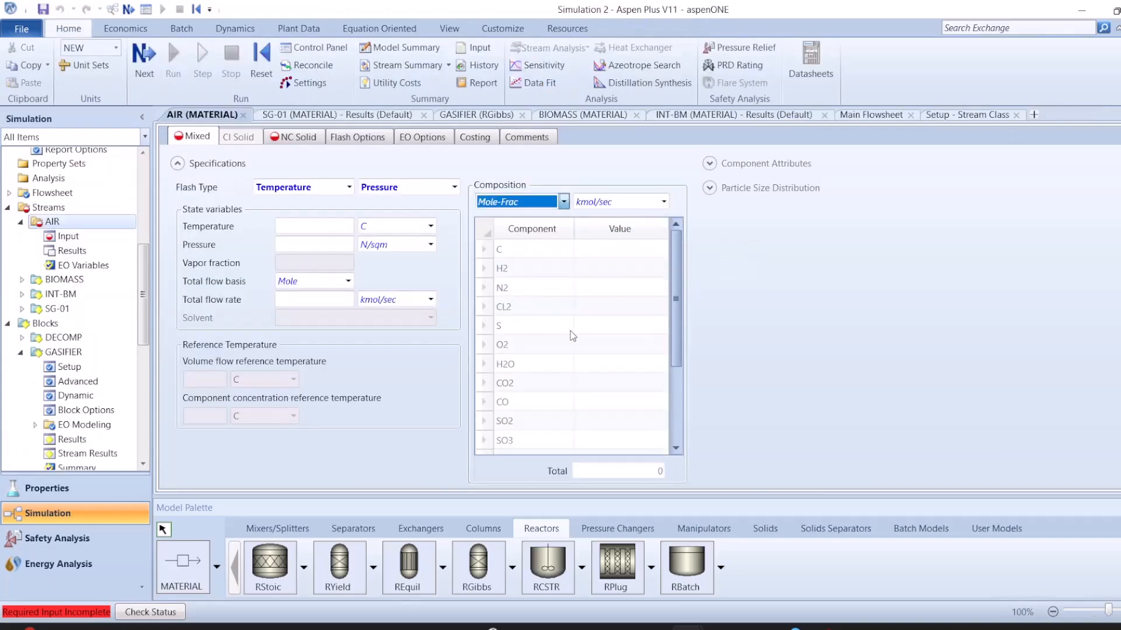
click(603, 289)
text(0.79)
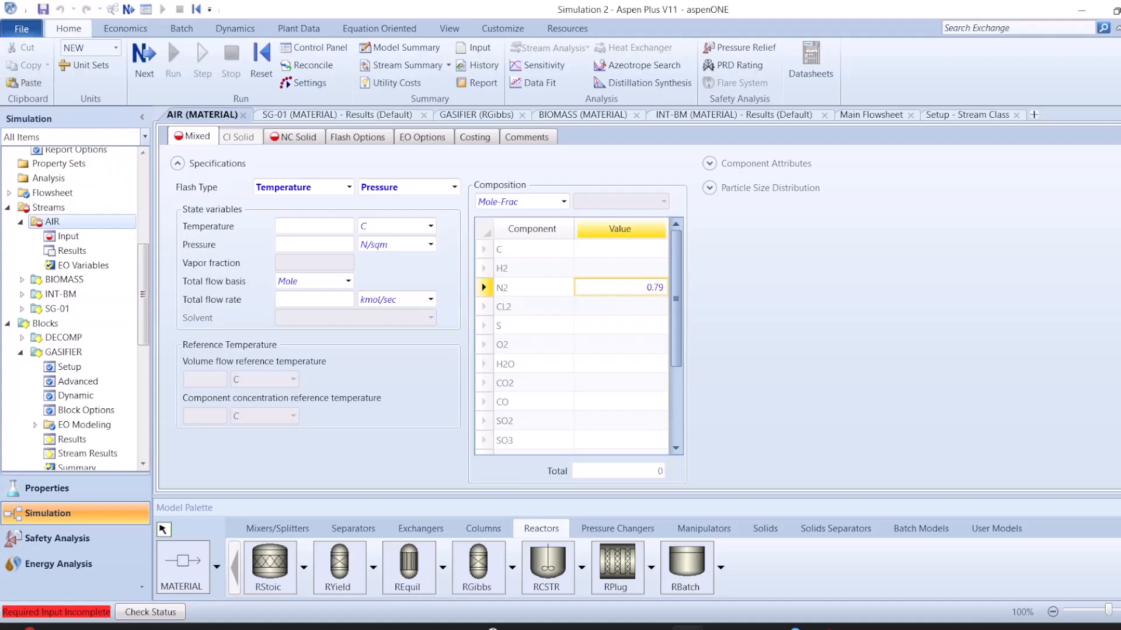
key(Return)
click(613, 347)
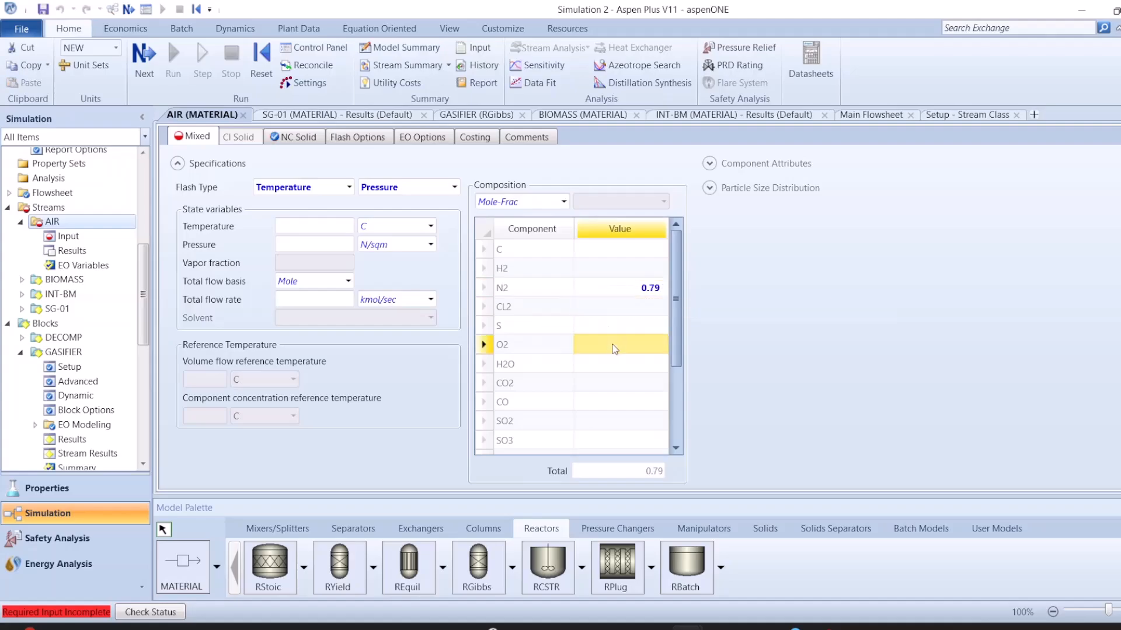
text(0.21)
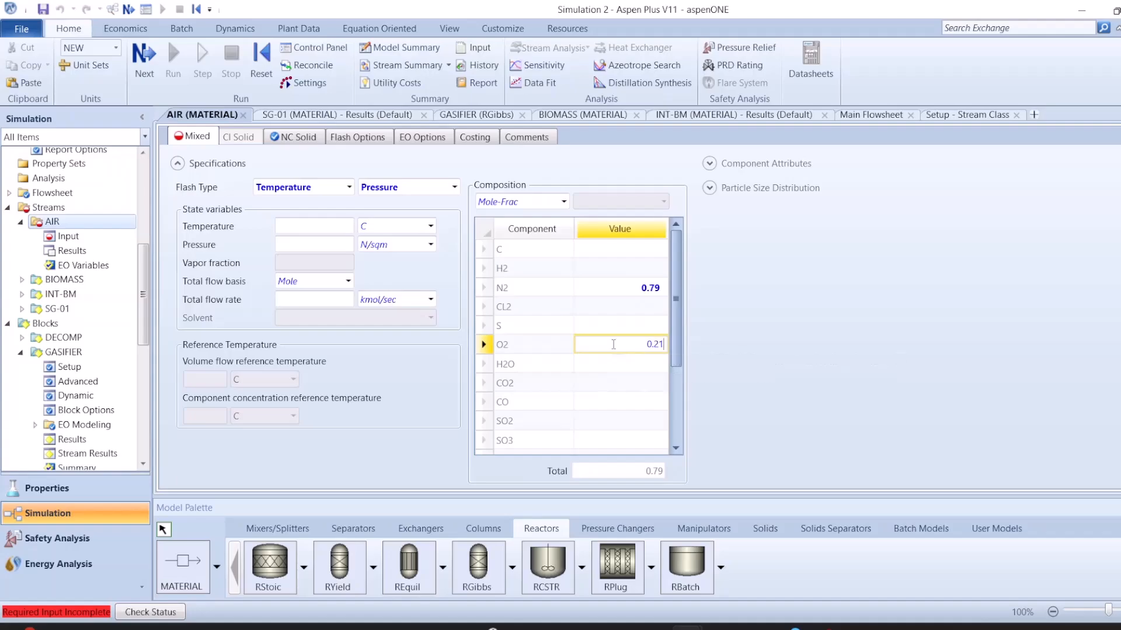
key(Return)
Step: Set the AIR stream to 25 C, 100000 N/sqm and a total mass flow rate of 5 kg/sec
click(320, 223)
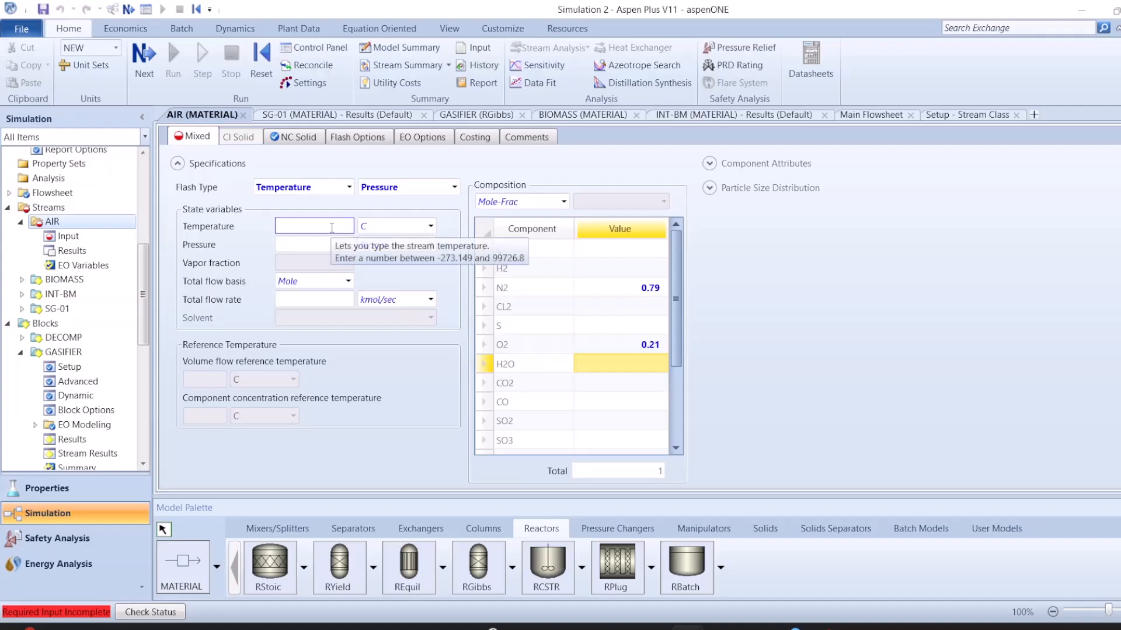
text(25)
click(332, 246)
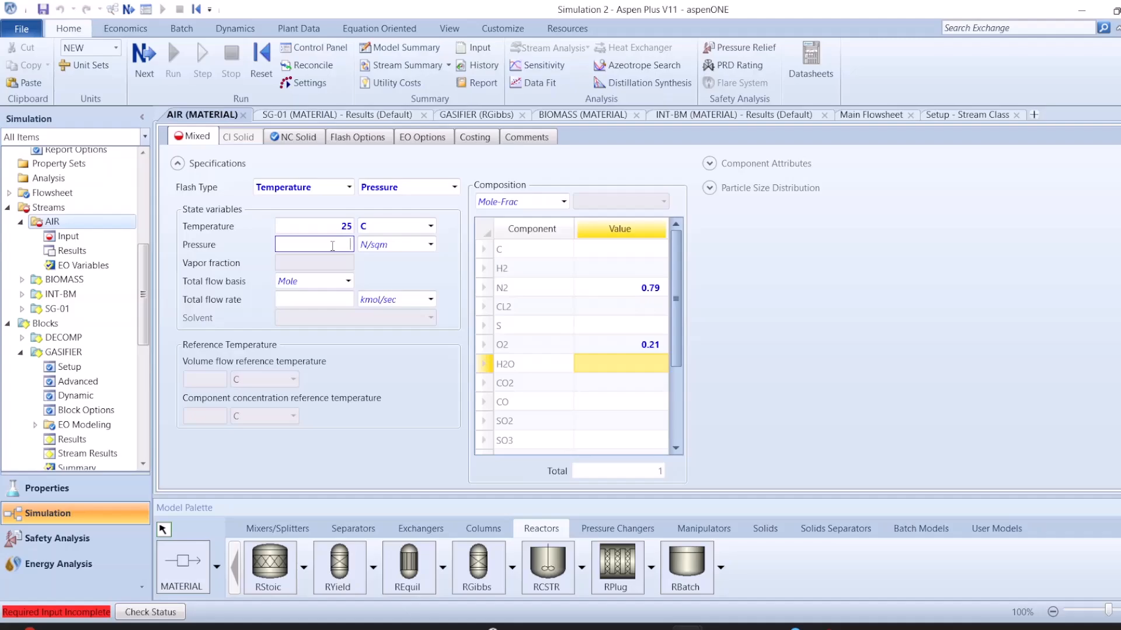
text(100000)
key(Return)
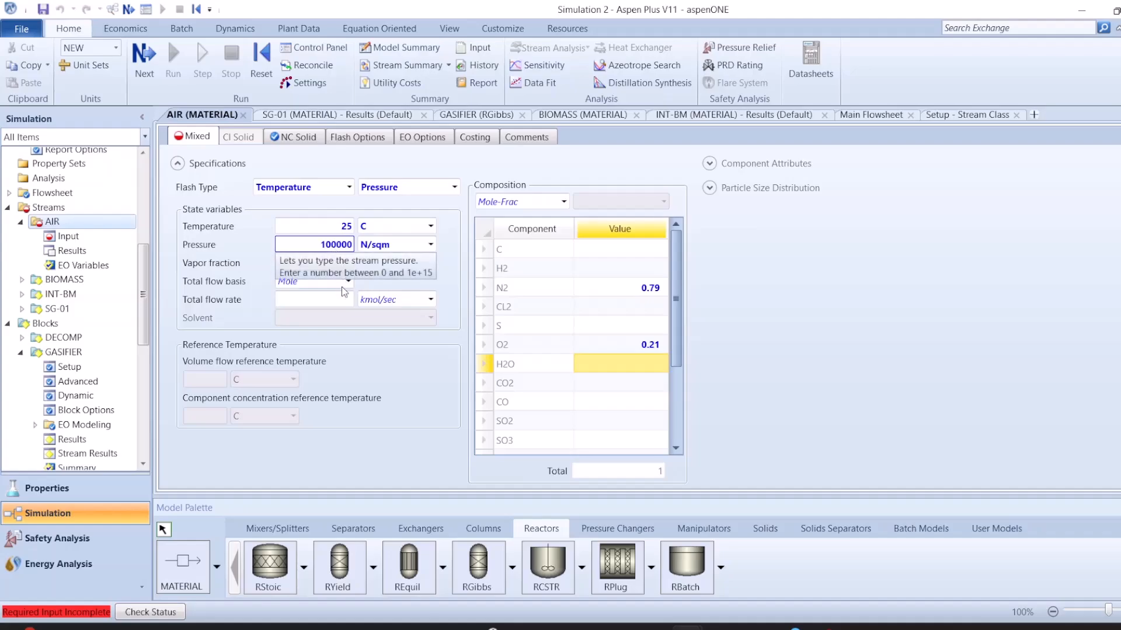
click(348, 281)
click(292, 308)
click(337, 300)
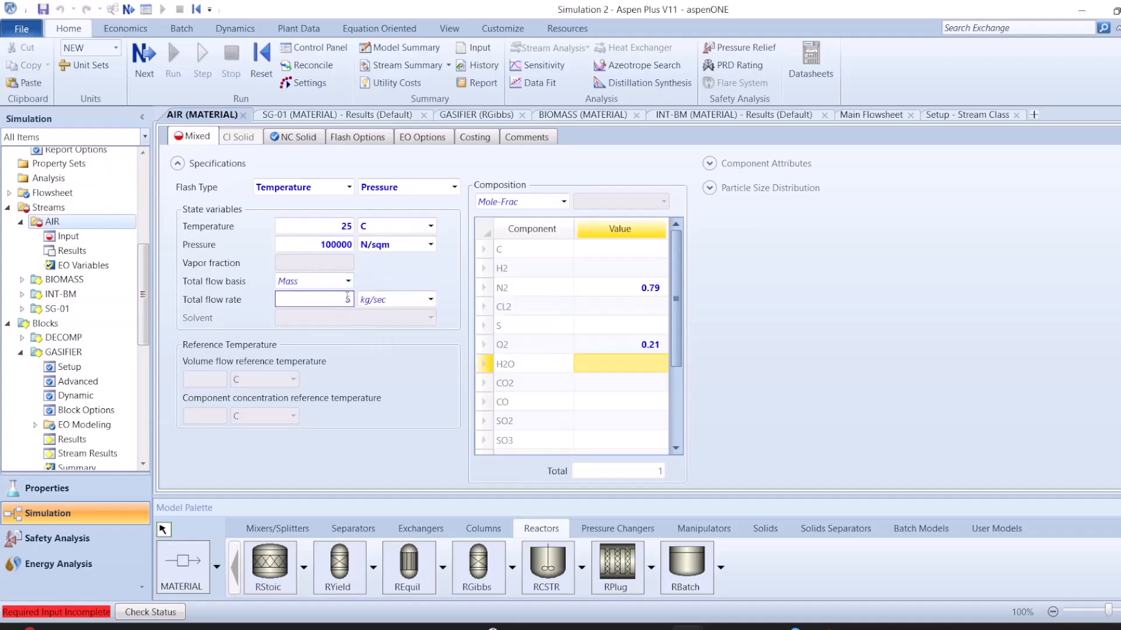
key(Return)
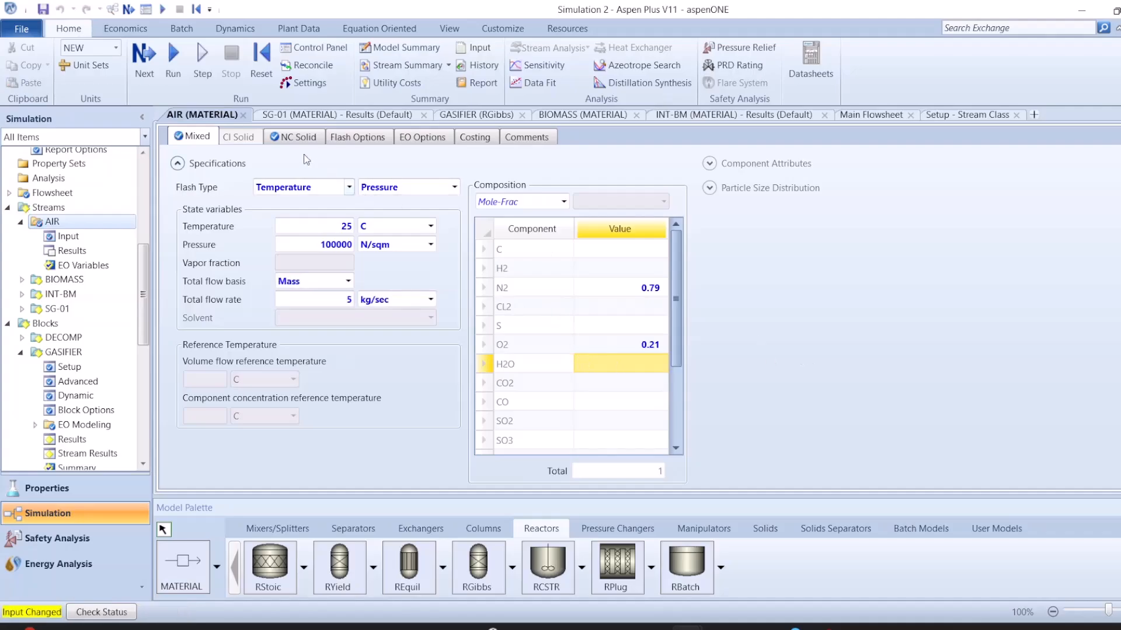
Step: Reinitialize the whole simulation and run it with the specified AIR feed
click(251, 65)
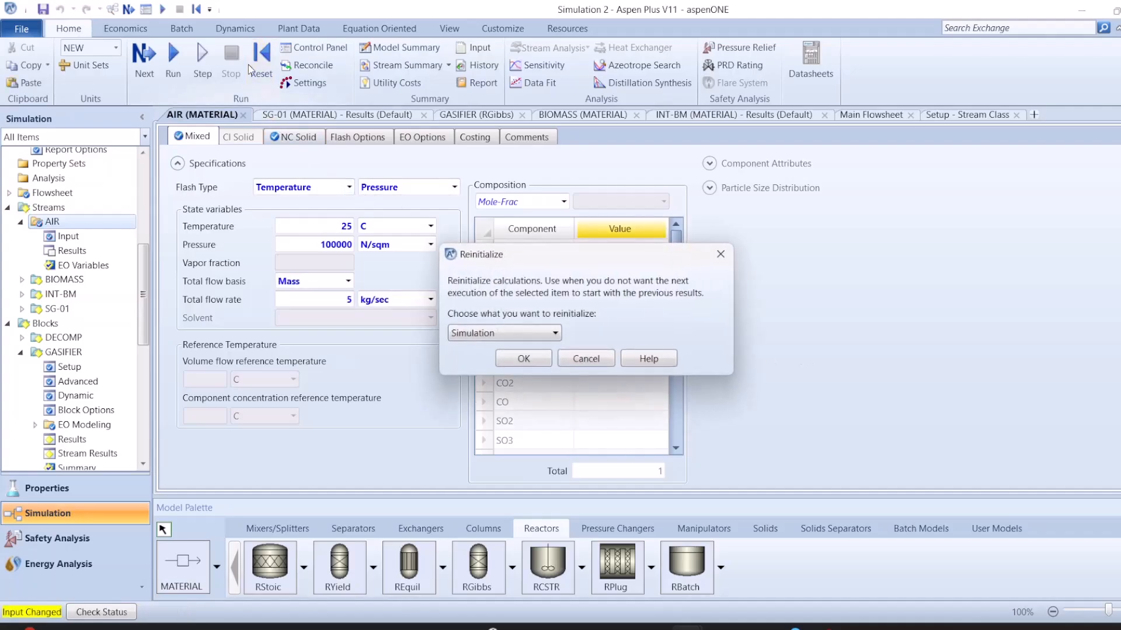
click(526, 360)
click(677, 343)
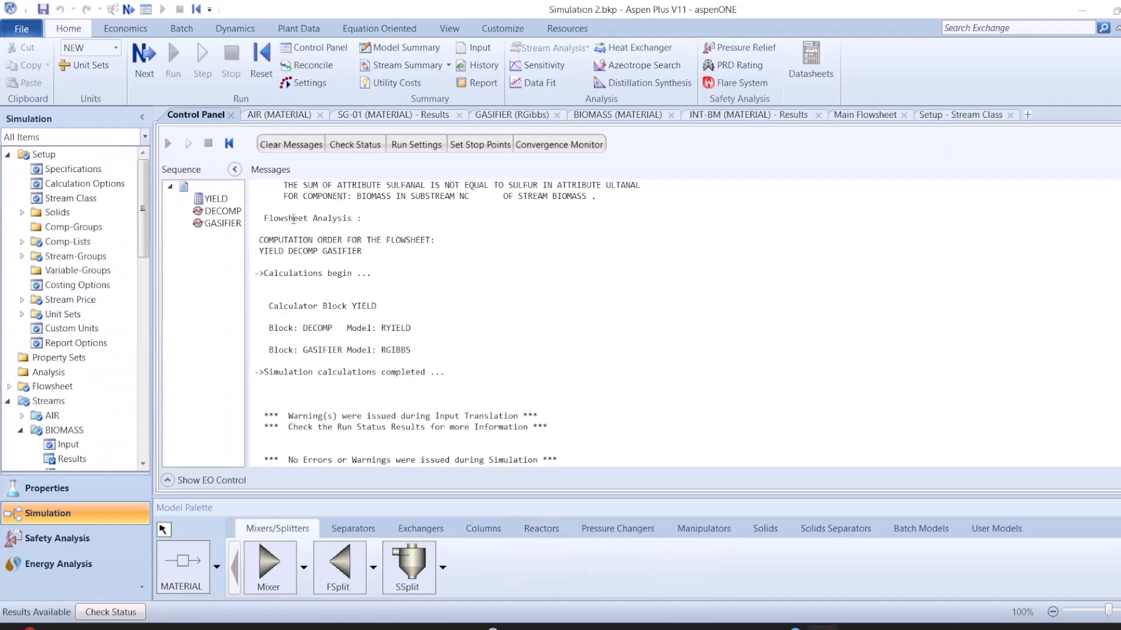
Step: Open the SG-01 stream results from the main flowsheet and examine the component mole fractions of the MIXED substream
click(867, 117)
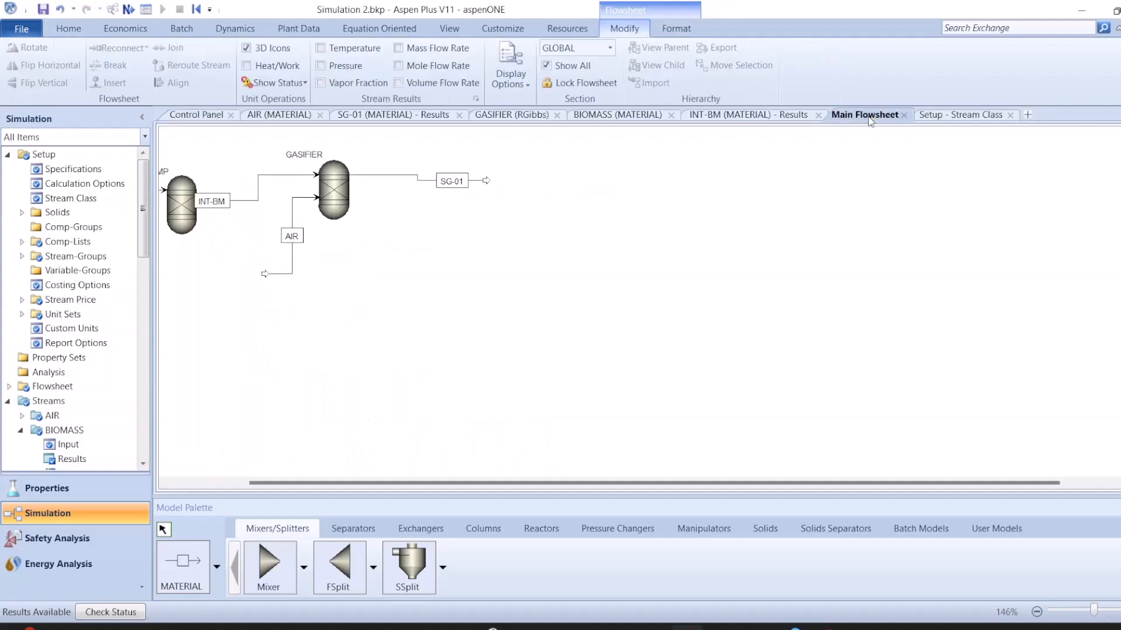
double_click(393, 174)
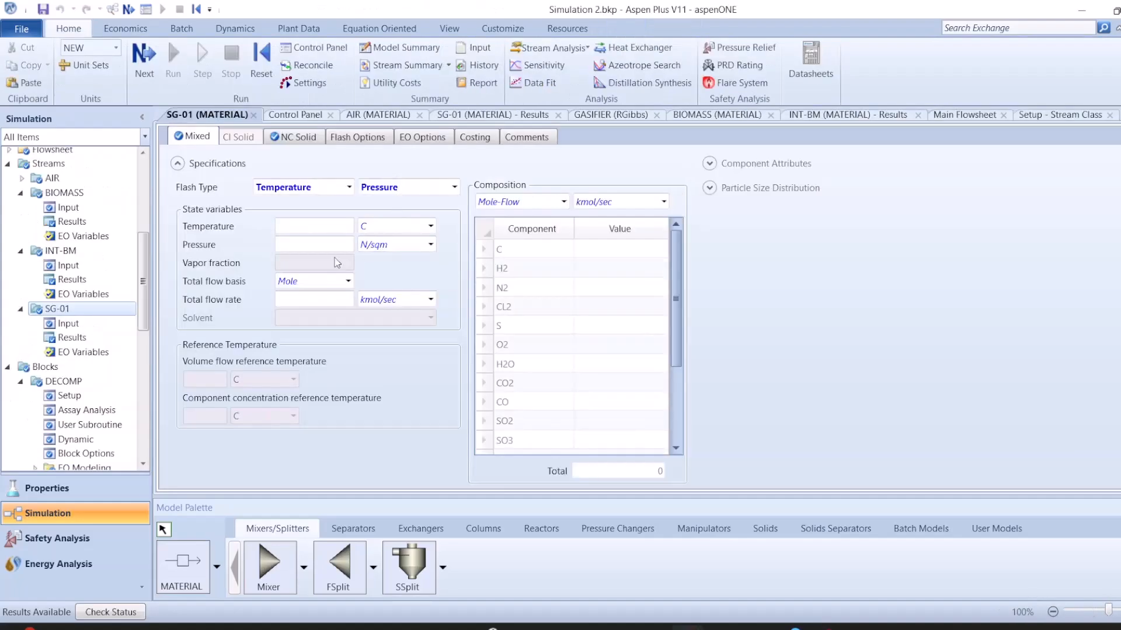
click(72, 337)
scroll(201, 426, down, 2)
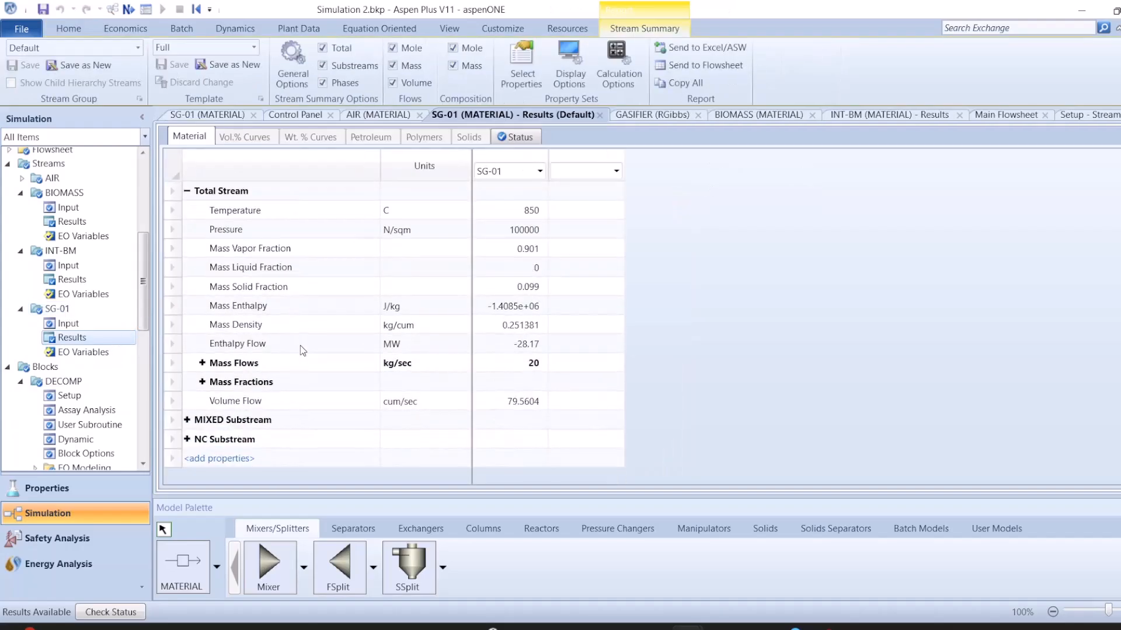
click(187, 420)
scroll(288, 409, down, 7)
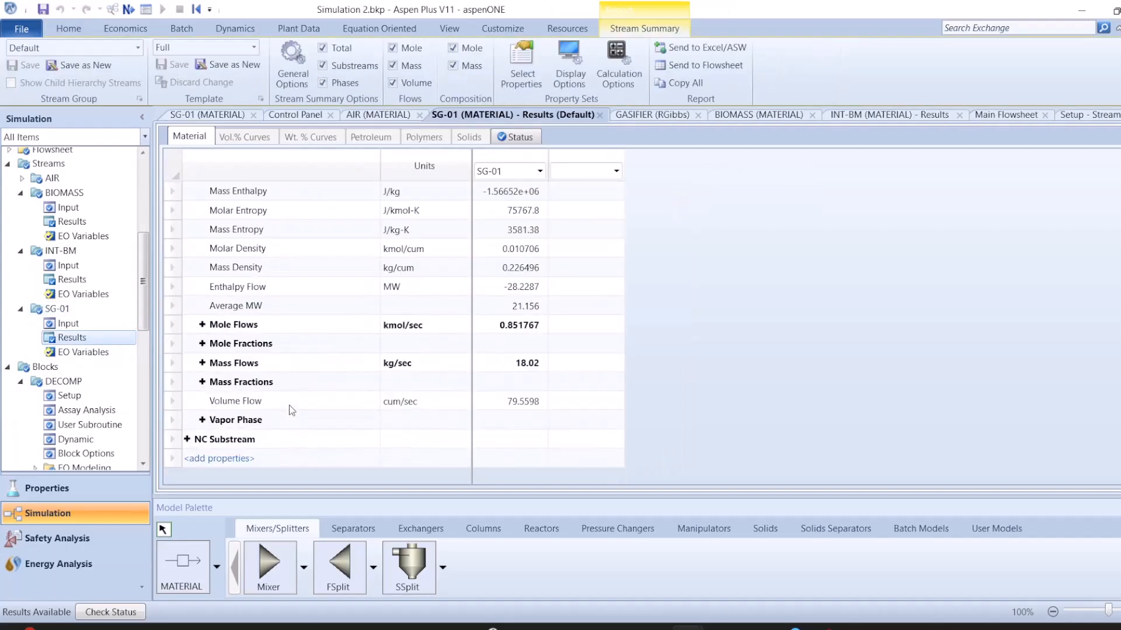
click(202, 343)
scroll(404, 404, down, 2)
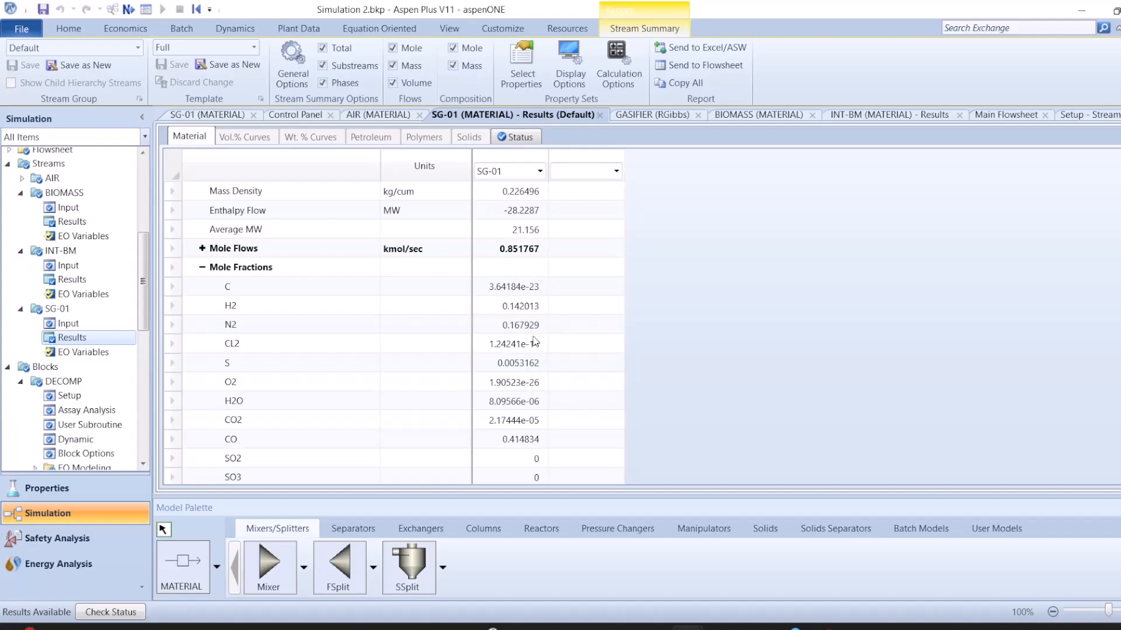
scroll(507, 365, down, 1)
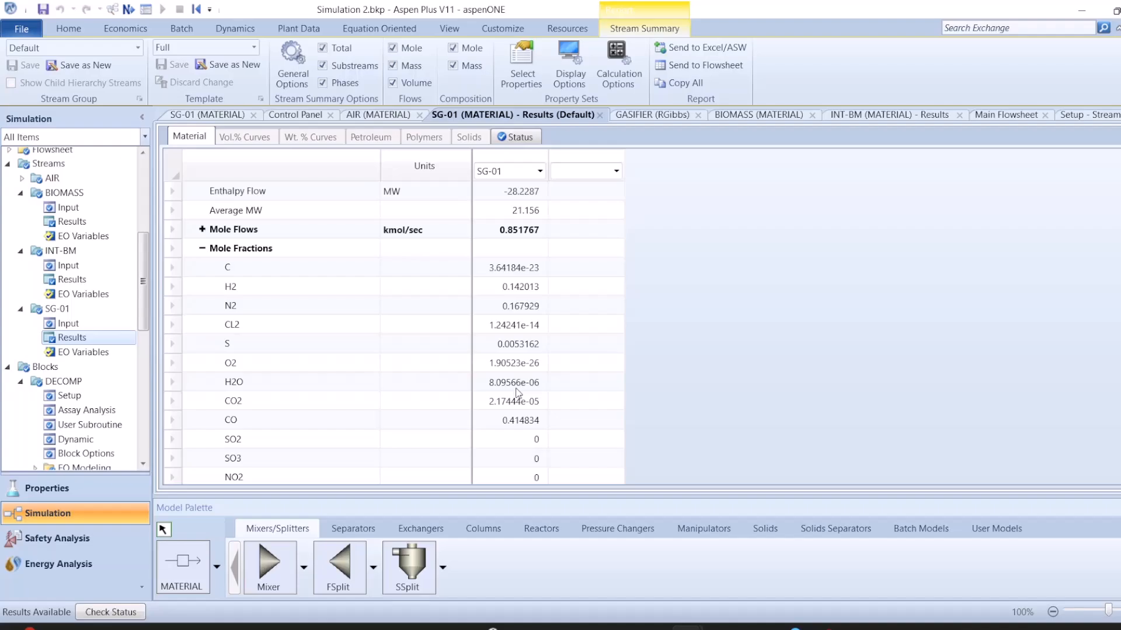
scroll(526, 441, down, 2)
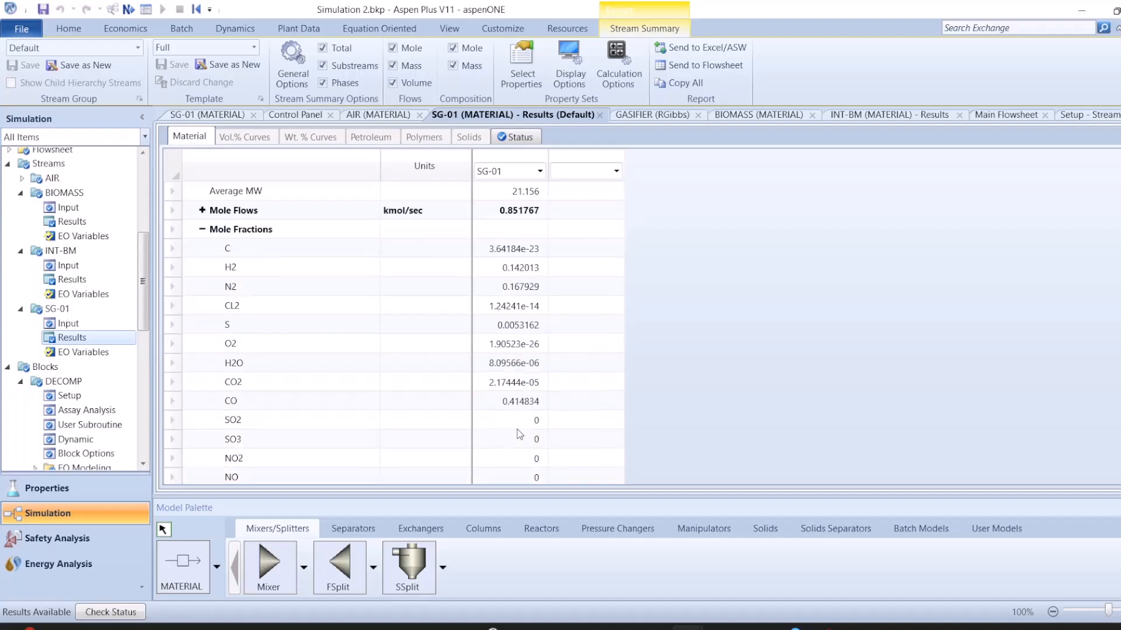
scroll(525, 388, down, 4)
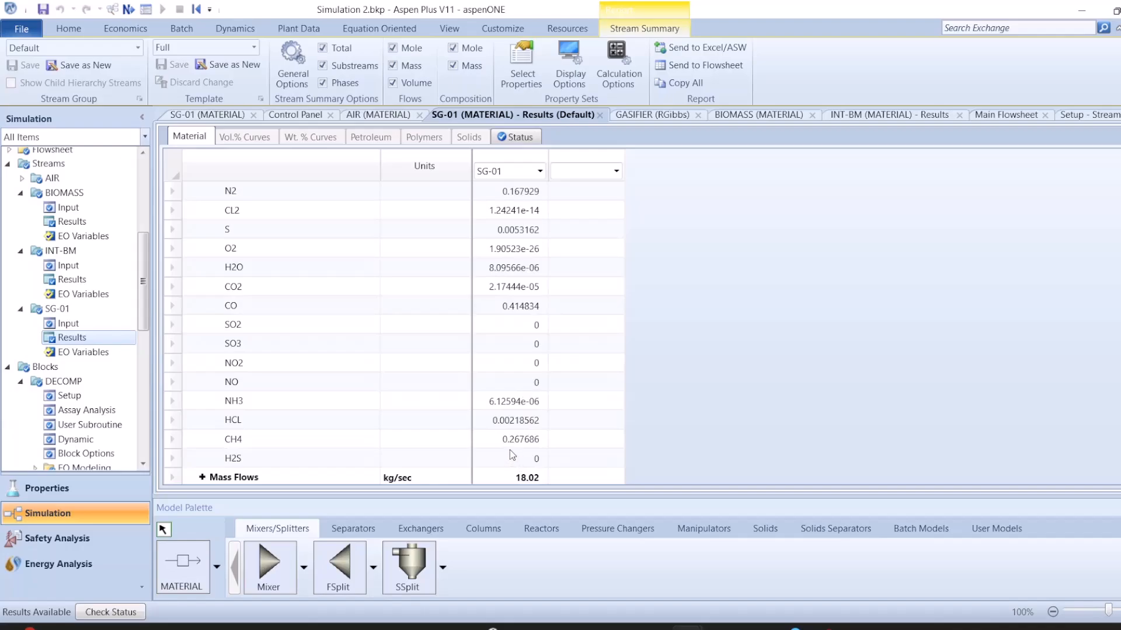
scroll(512, 455, down, 2)
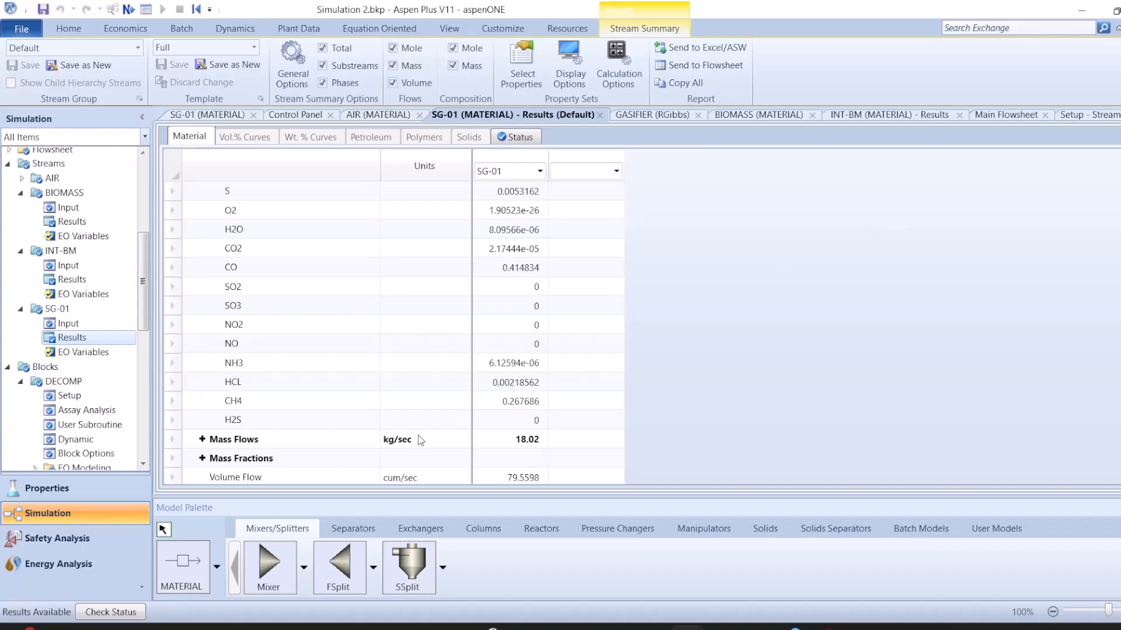
scroll(418, 435, up, 2)
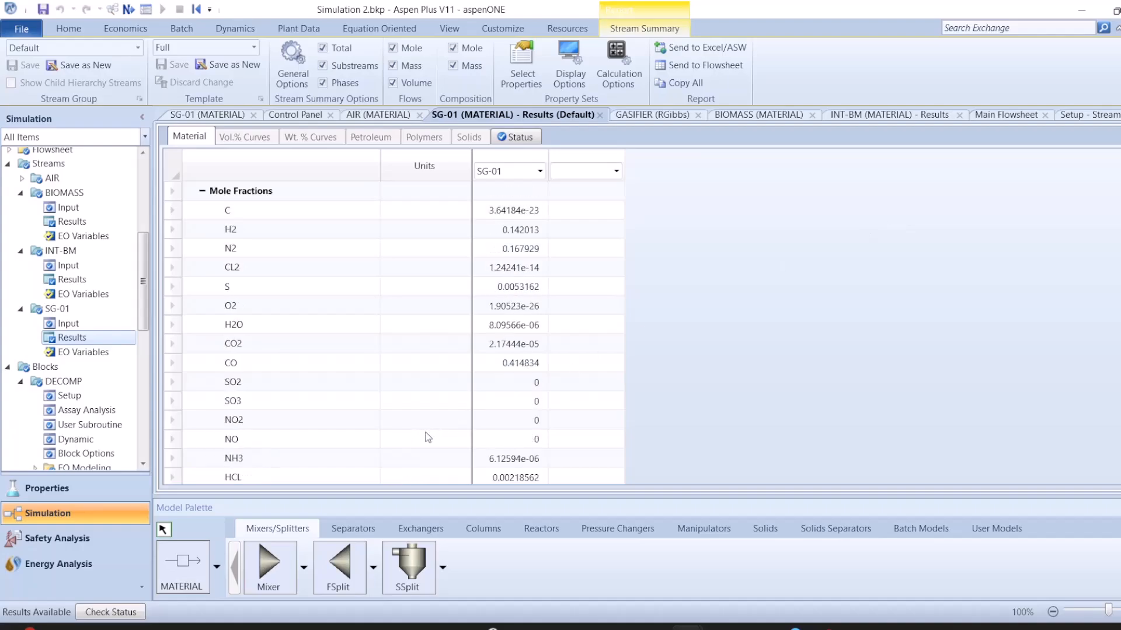
Step: Shift the feed end of the AIR stream slightly up and to the left on the main flowsheet
click(1012, 116)
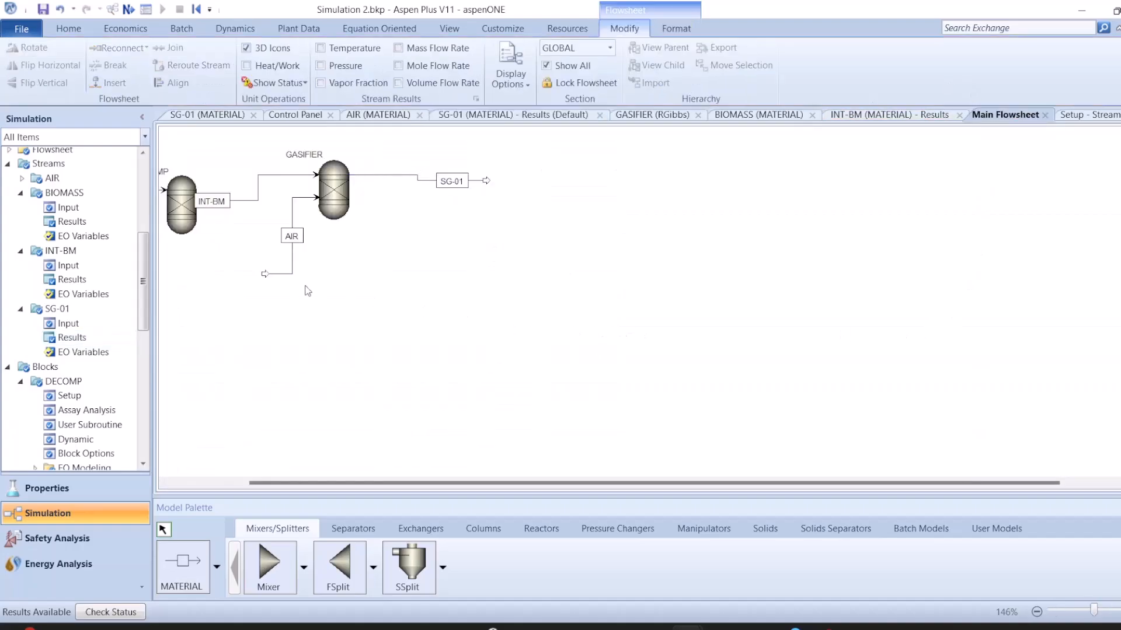
drag(263, 275, 246, 259)
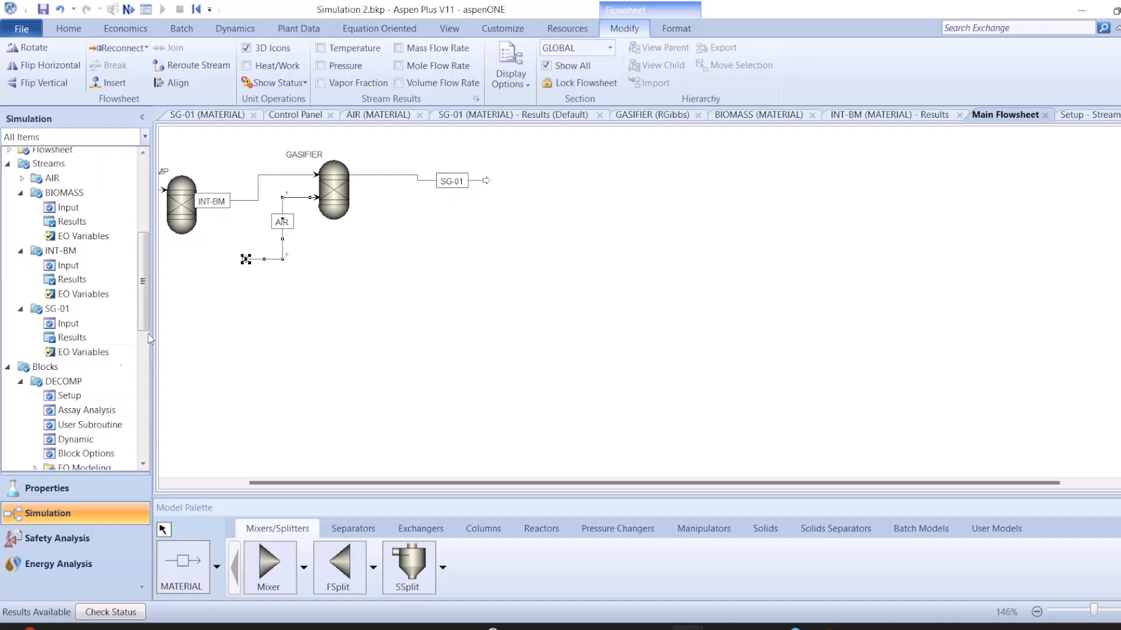
Step: Create a new calculator block with the ID AIR under the flowsheeting options
scroll(99, 379, down, 5)
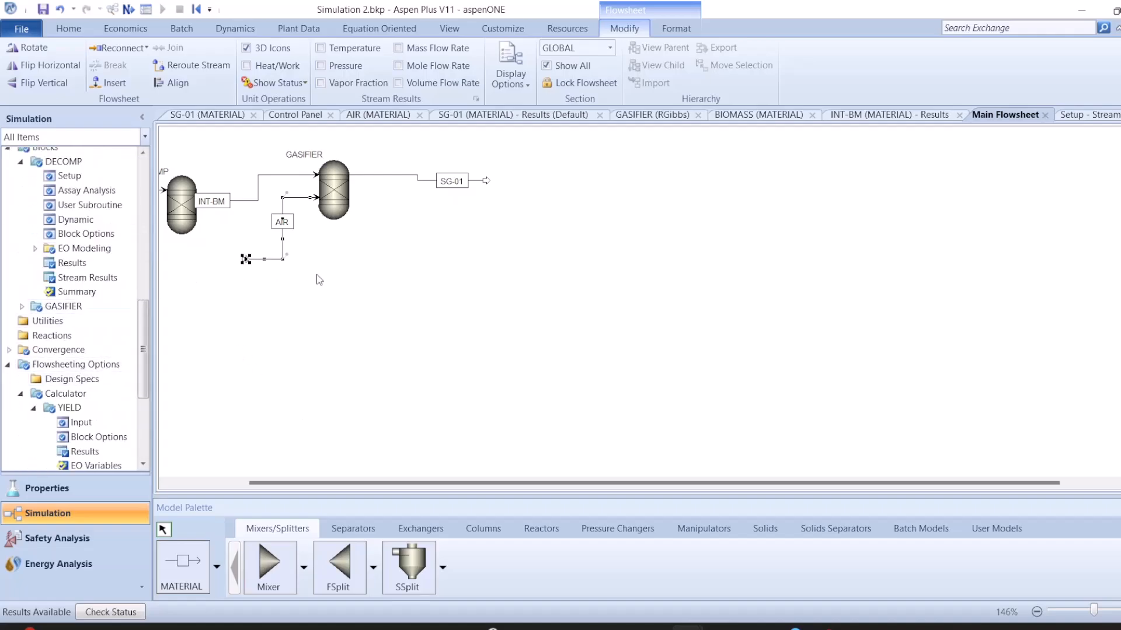
click(20, 395)
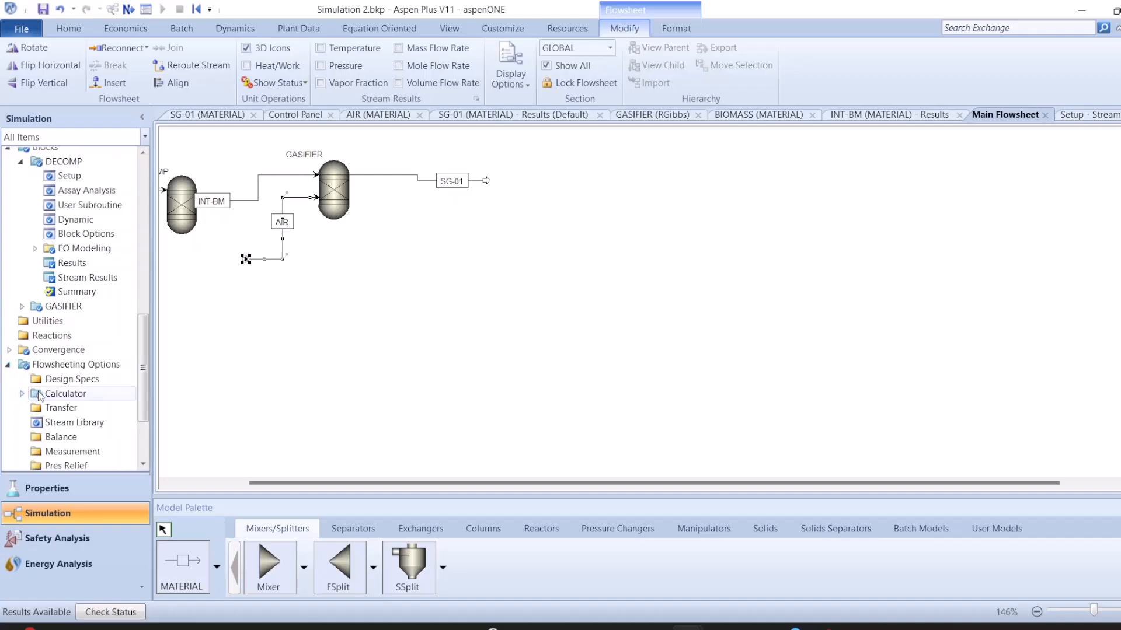
click(21, 394)
right_click(56, 395)
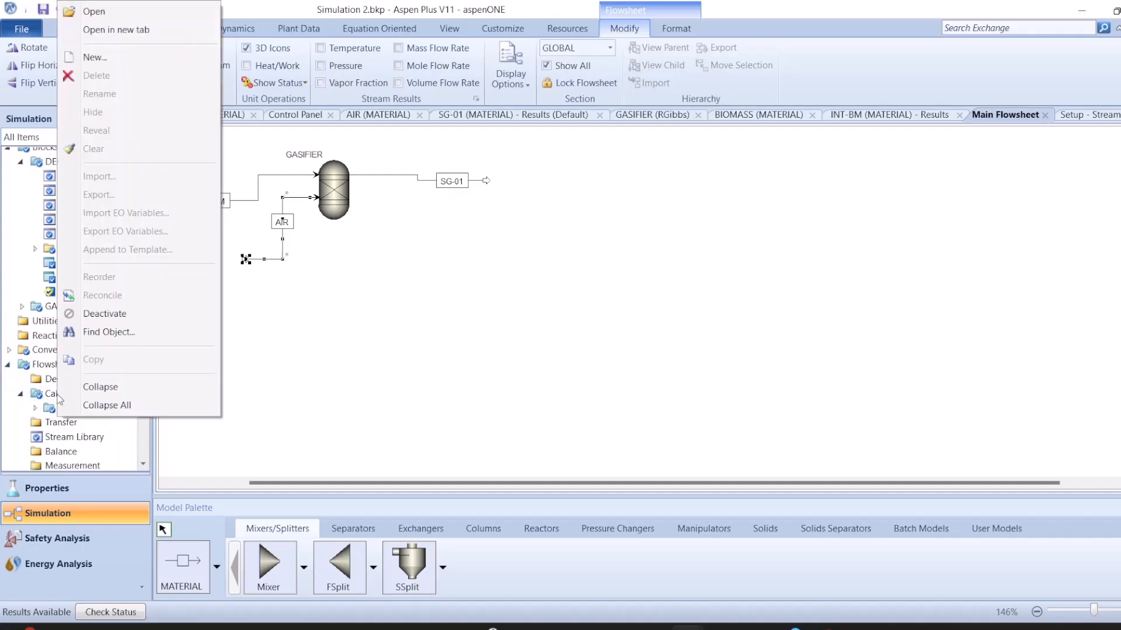
click(128, 57)
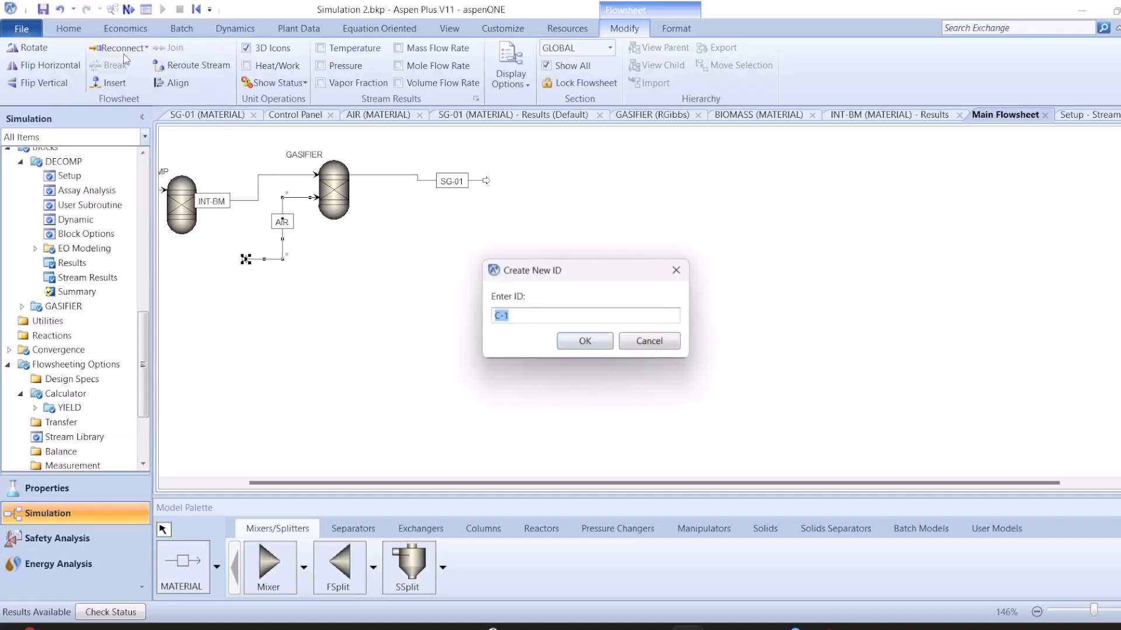
text(AIR)
key(Return)
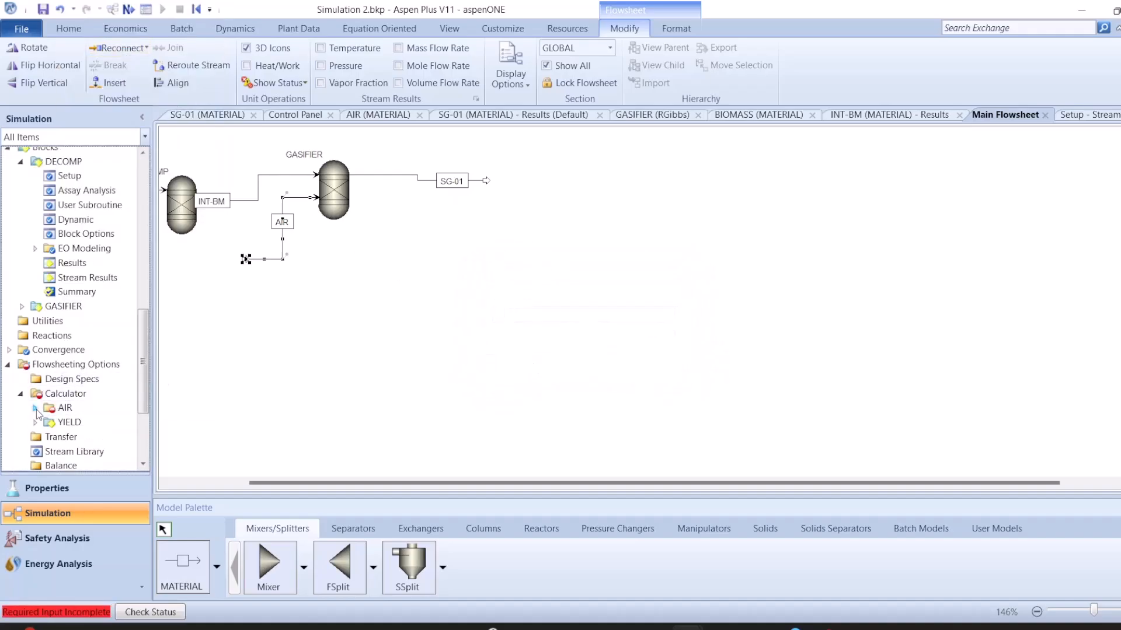
Step: Open the AIR calculator's input and add the sampled variables C, H2, O2 and AIR
double_click(61, 410)
double_click(80, 421)
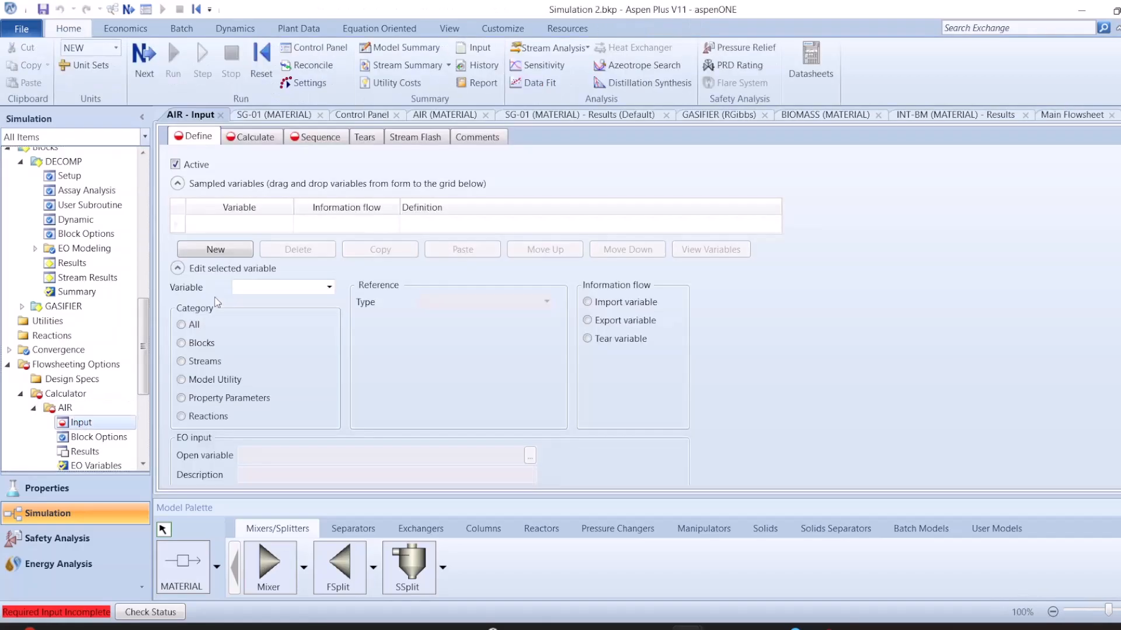
click(274, 224)
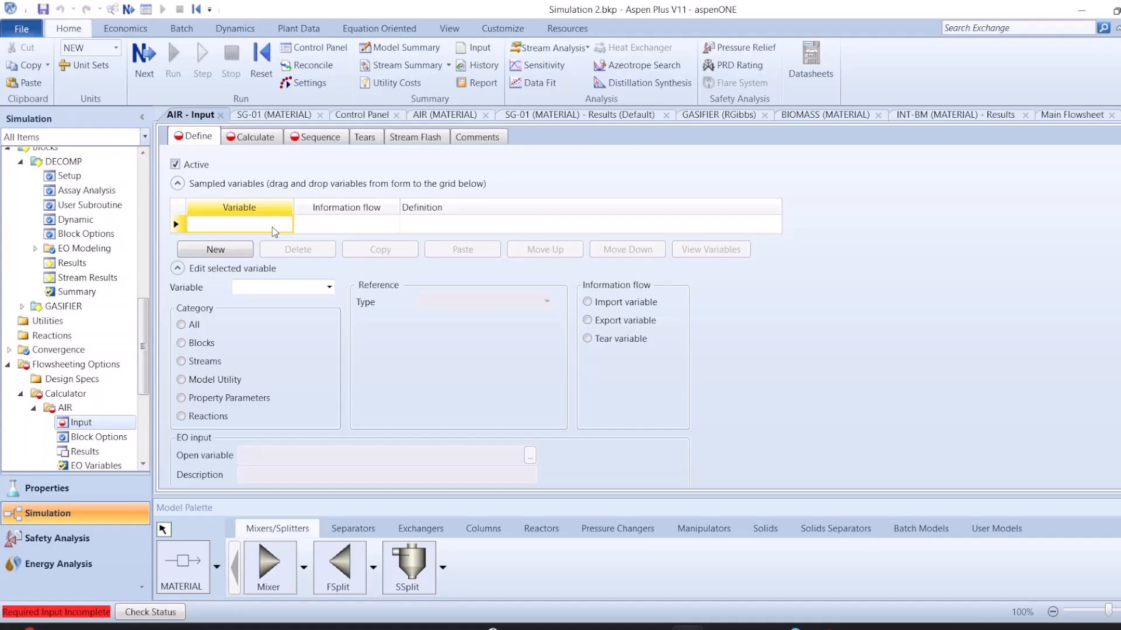
text(C)
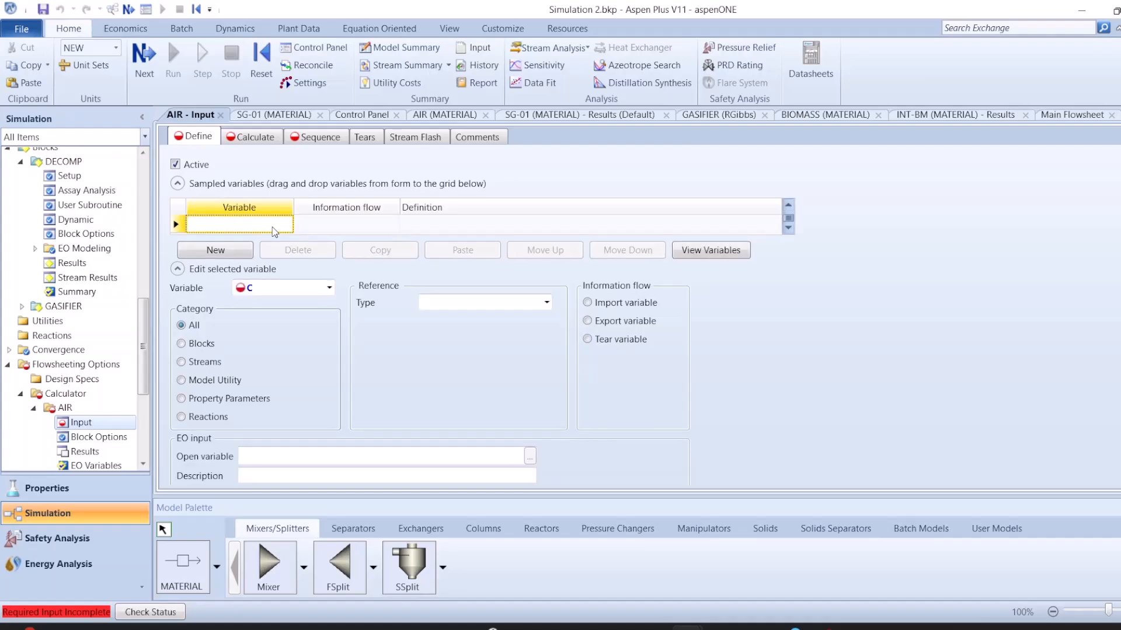
click(273, 227)
text(H2)
key(Return)
text(O2)
key(Return)
text(AIR)
key(Return)
Step: Set the information flow of the sampled variables C and O2 to Import variable
click(422, 300)
click(429, 300)
click(320, 229)
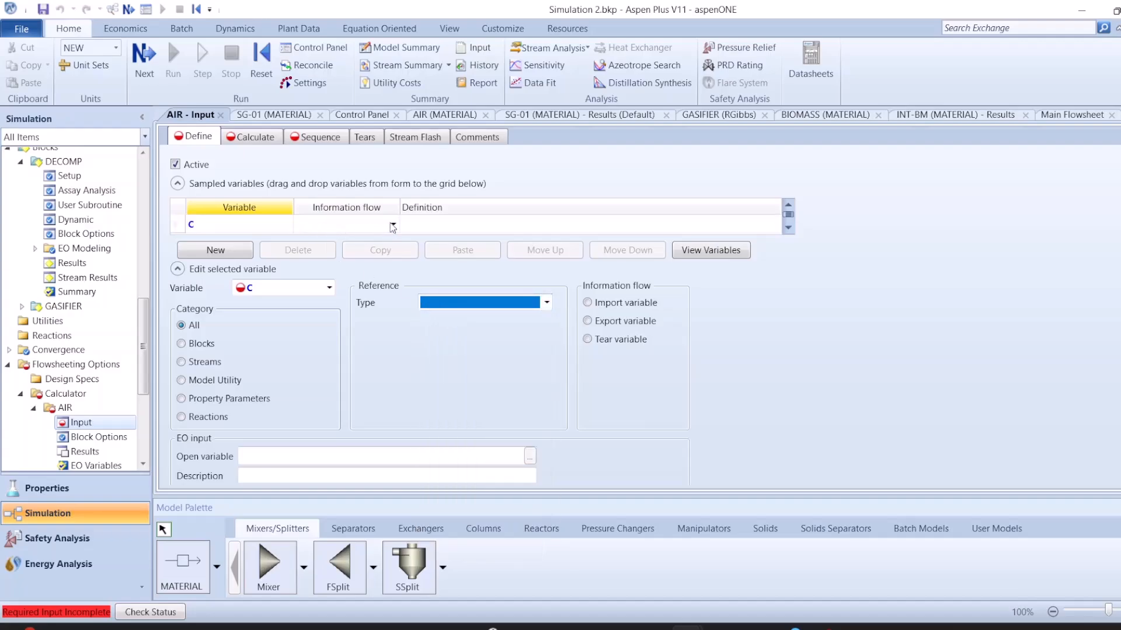
click(393, 224)
click(333, 257)
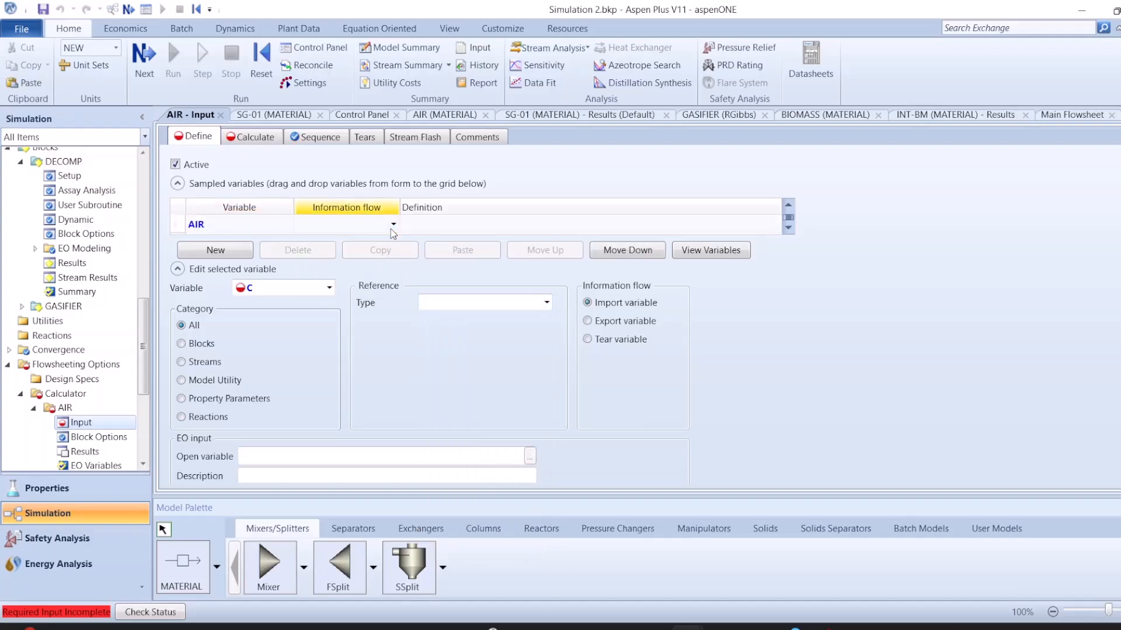
click(788, 227)
click(393, 226)
click(350, 257)
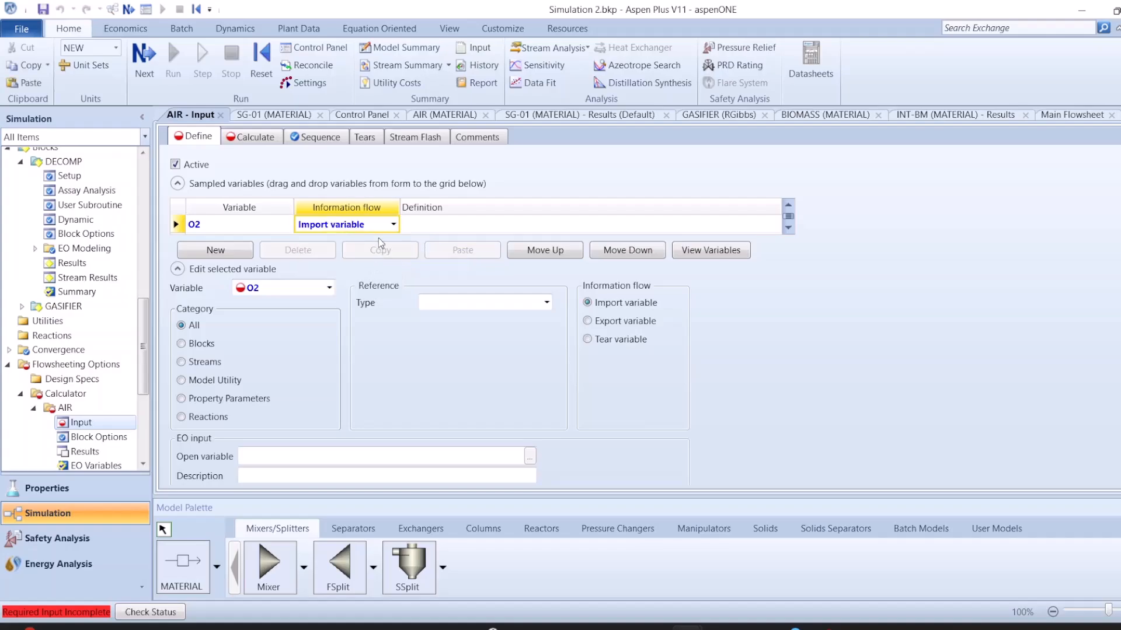
Step: Set the information flow of the sampled variable H2 to Import variable
click(787, 228)
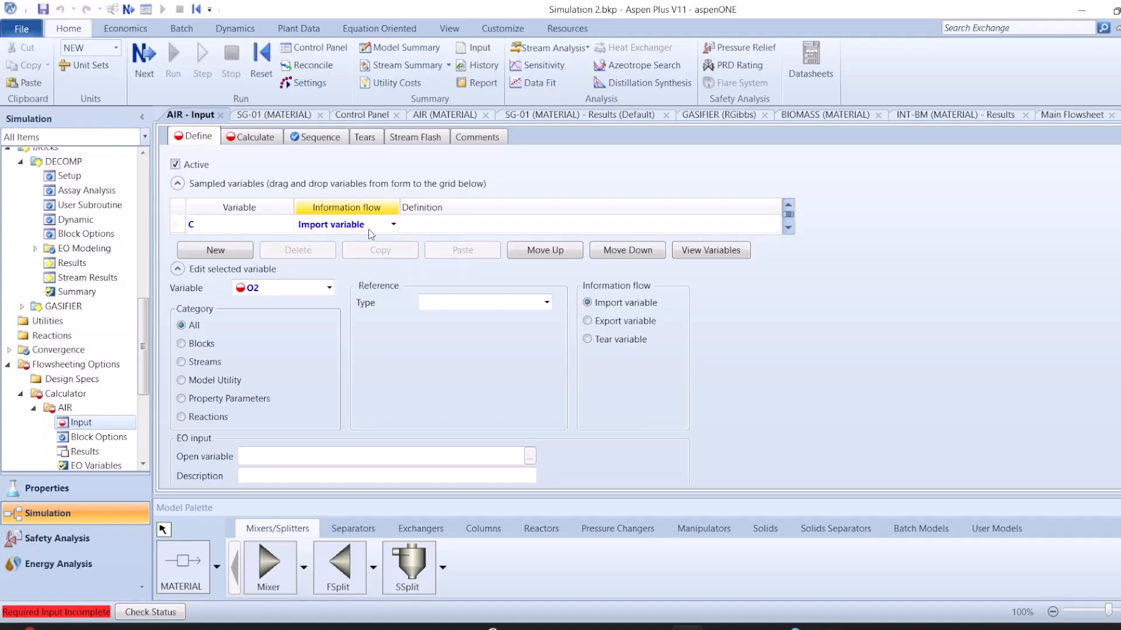
scroll(371, 228, up, 1)
click(177, 225)
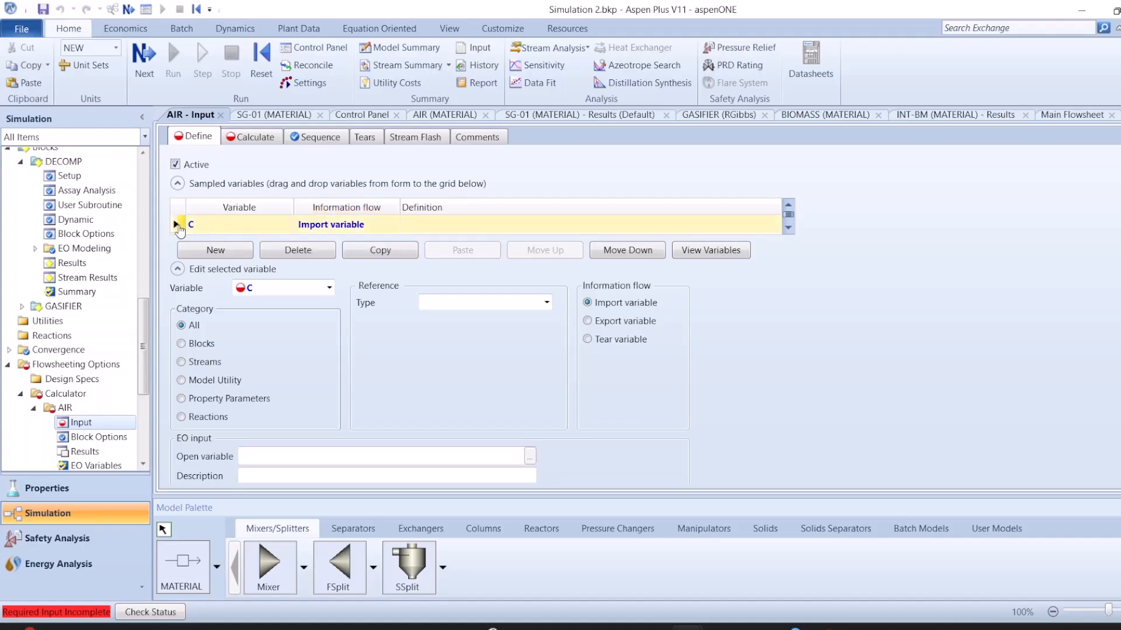
click(788, 228)
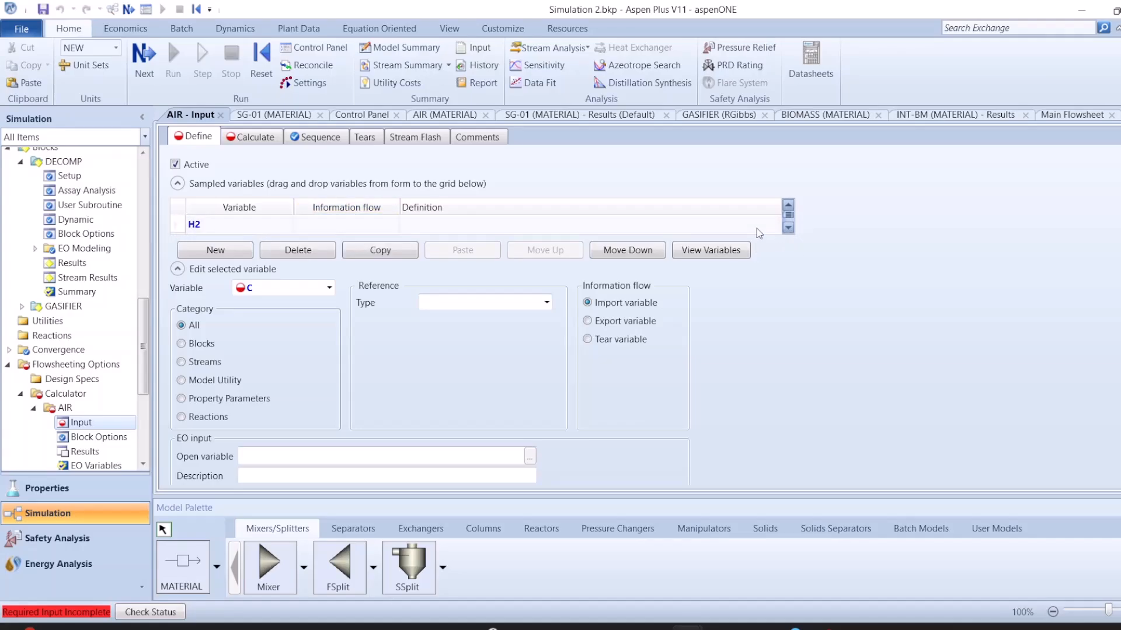
click(385, 226)
click(380, 226)
click(369, 254)
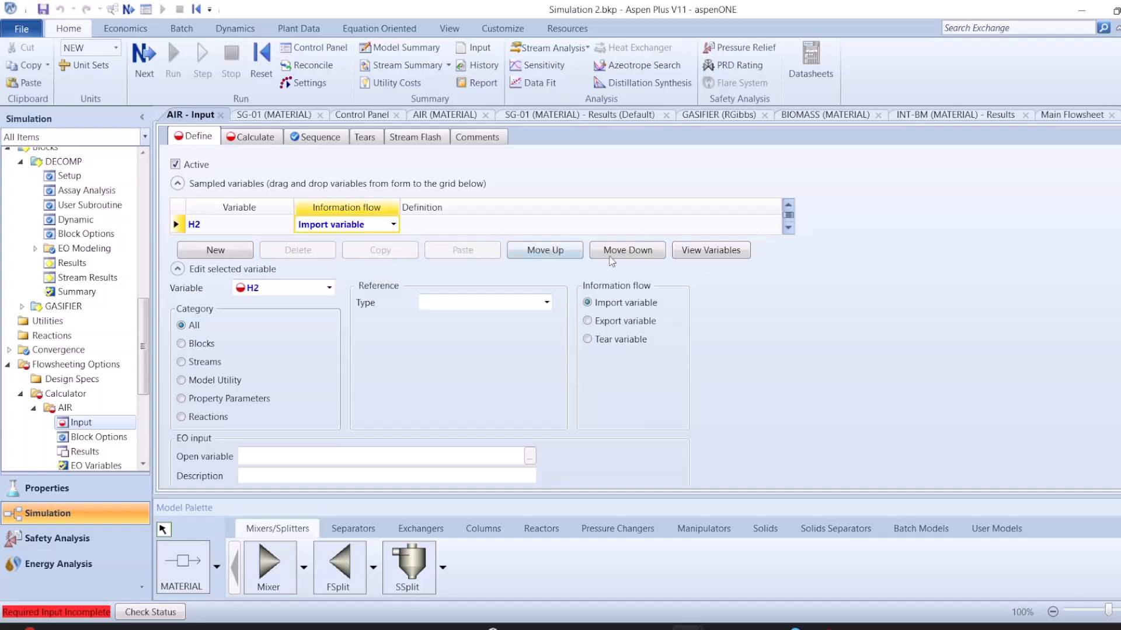
Step: Set the information flow of the sampled variable AIR to Export variable
click(789, 229)
click(789, 228)
click(380, 225)
click(394, 225)
click(359, 273)
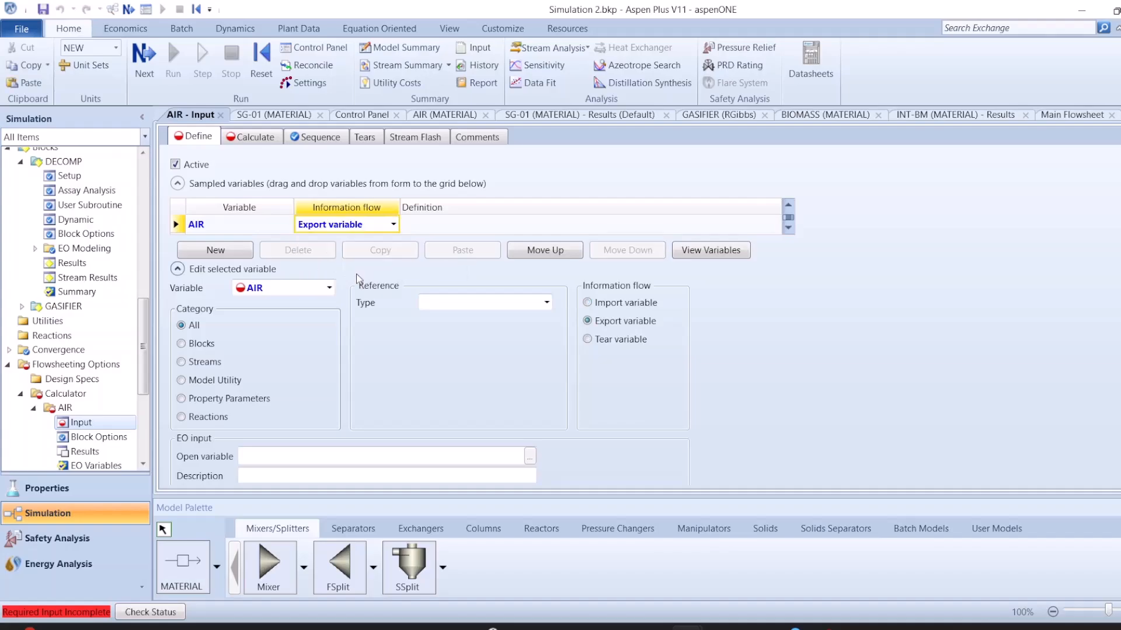
Step: Define variable C with reference type Stream-Var, stream INT-BM, substream MIXED and variable MOLE-FLOW
click(299, 293)
click(298, 294)
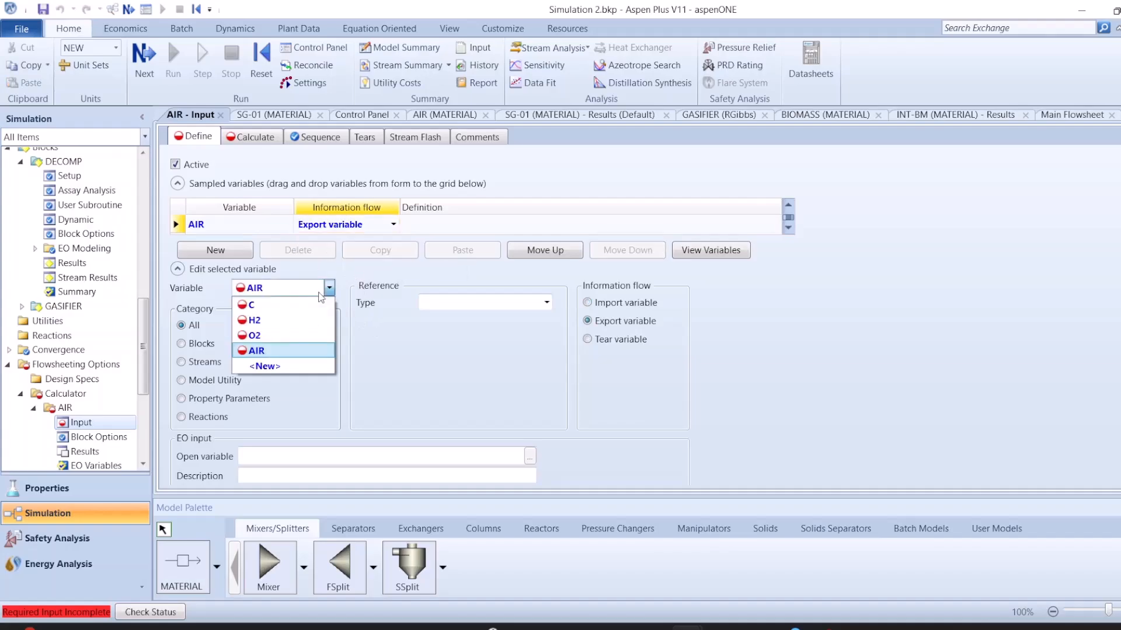
click(252, 352)
click(500, 308)
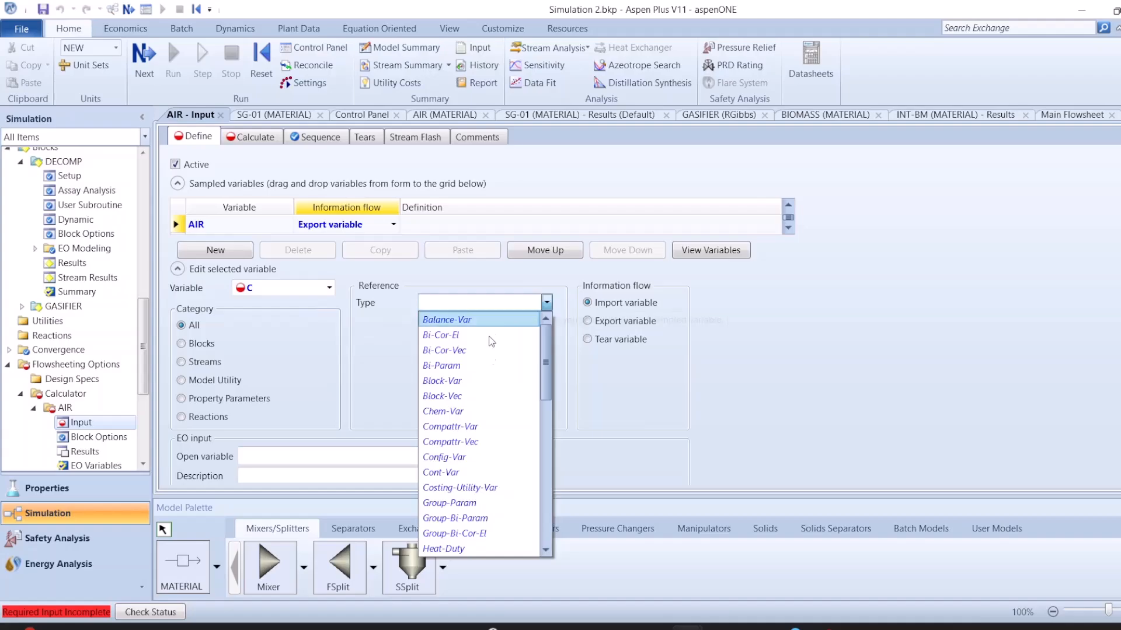
scroll(505, 473, down, 2)
scroll(505, 481, down, 5)
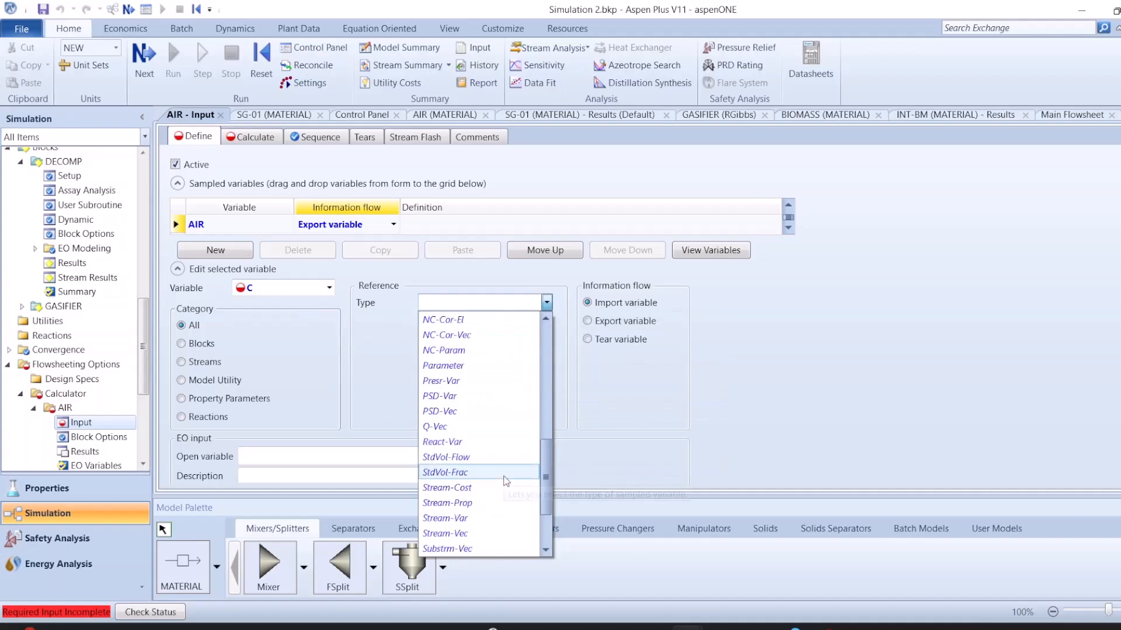
click(453, 431)
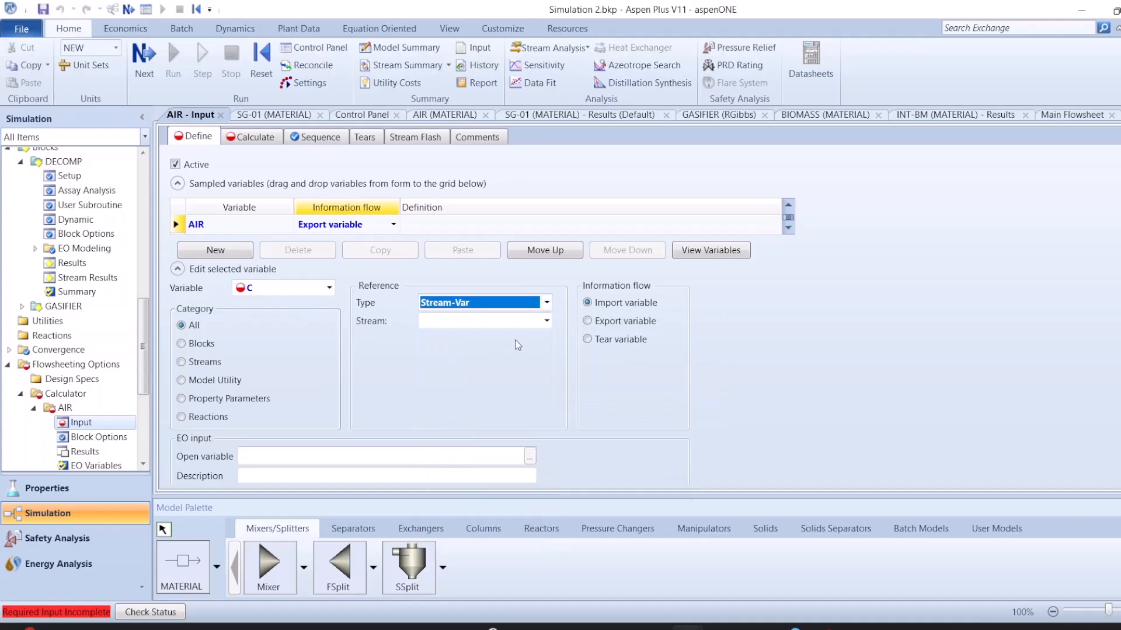
click(547, 321)
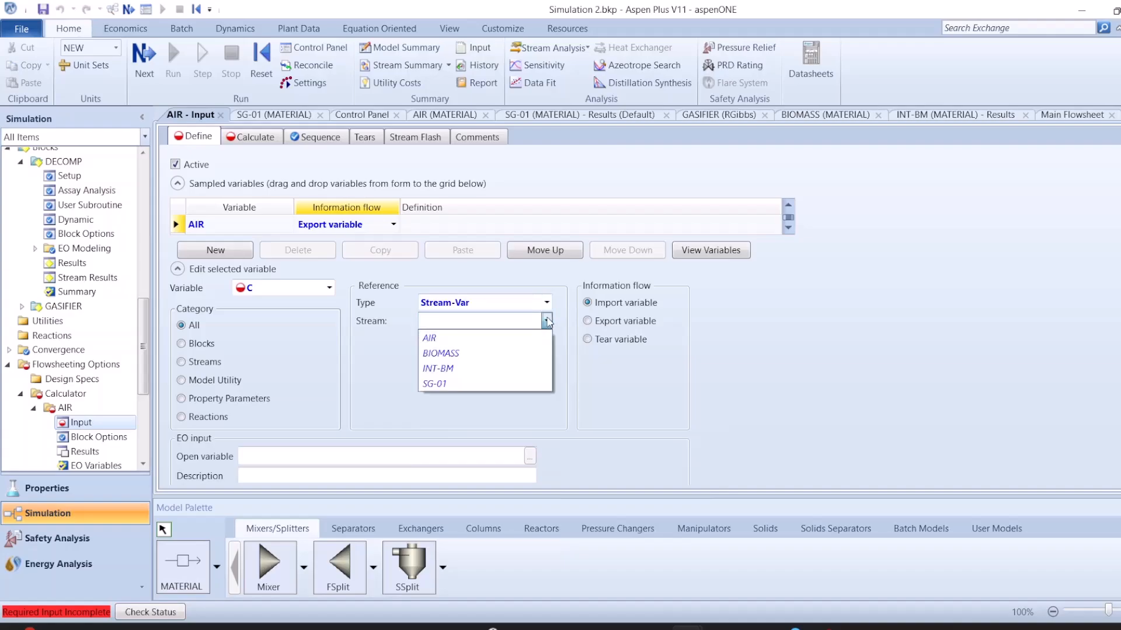
click(448, 370)
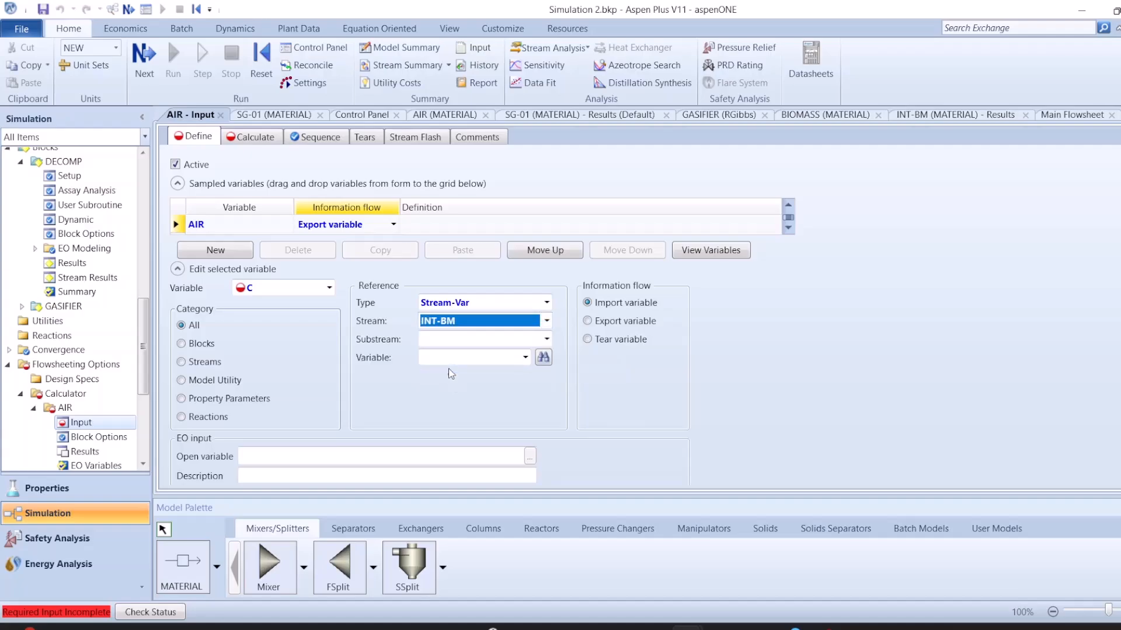
click(548, 340)
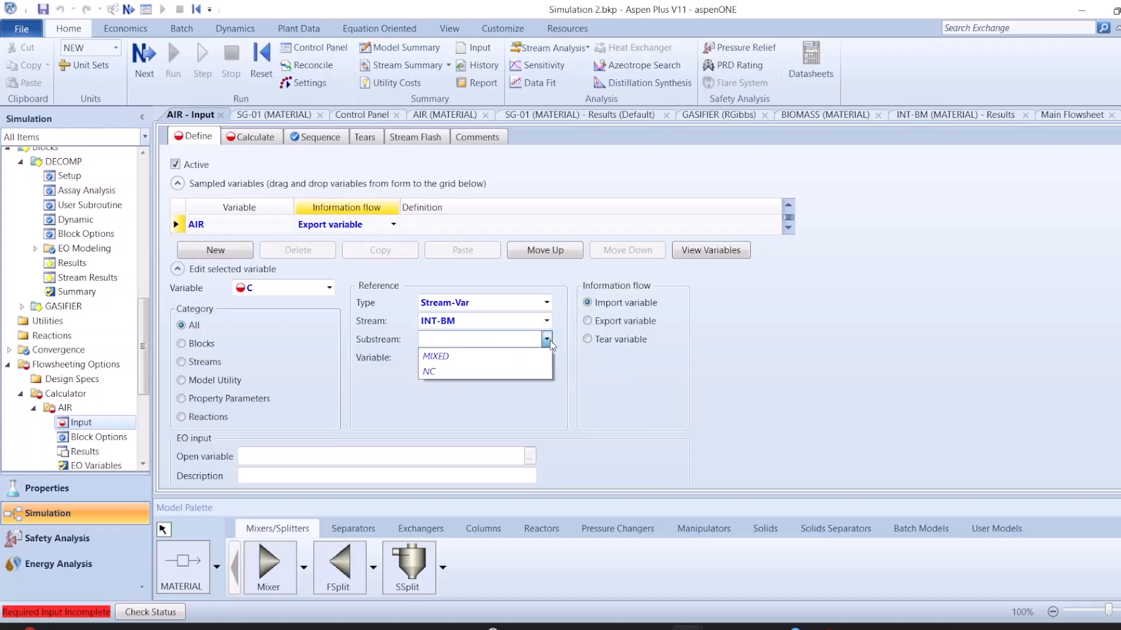
click(513, 356)
click(525, 358)
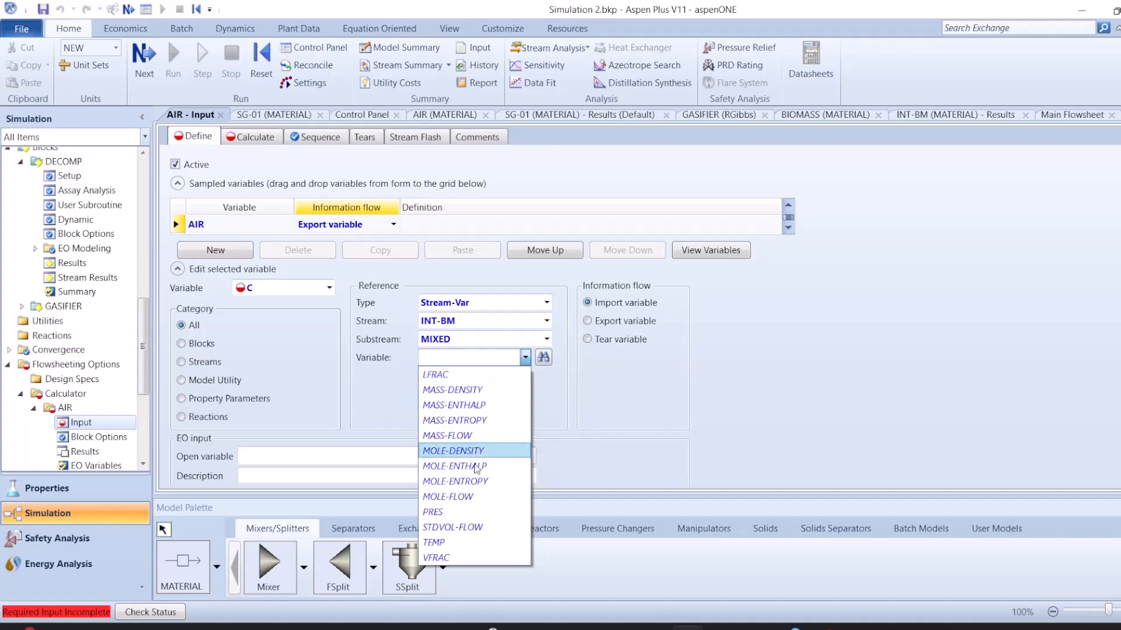
click(468, 496)
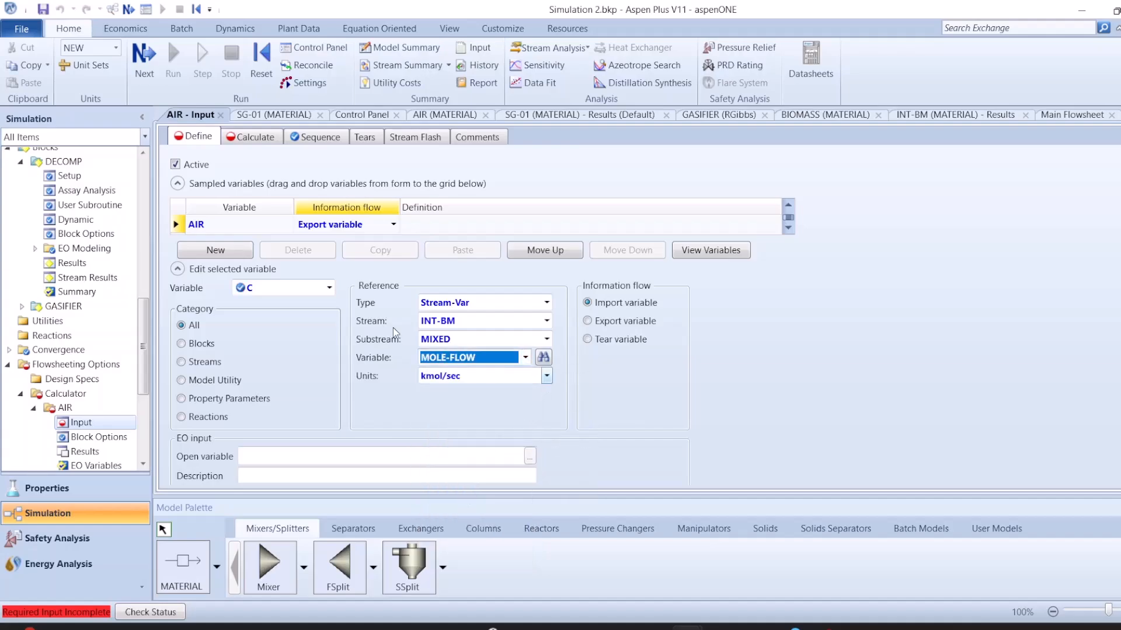
Step: Define variable H2 with reference type Stream-Var, stream INT-BM, substream MIXED and variable MOLE-FLOW
click(329, 288)
click(295, 321)
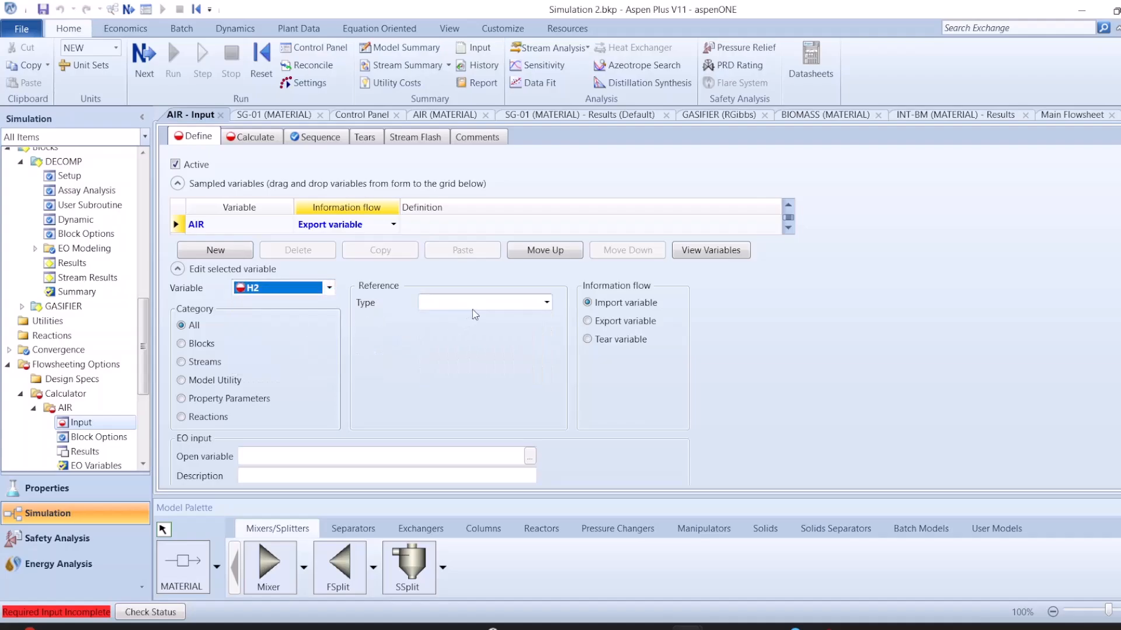
click(472, 308)
scroll(477, 424, down, 5)
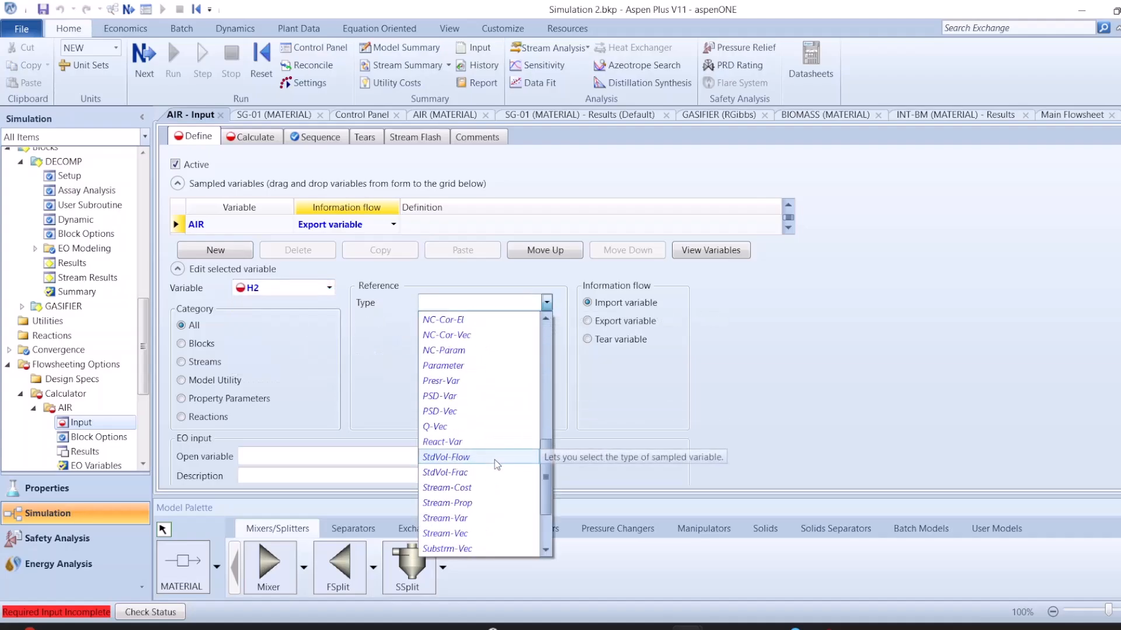
click(481, 513)
click(538, 324)
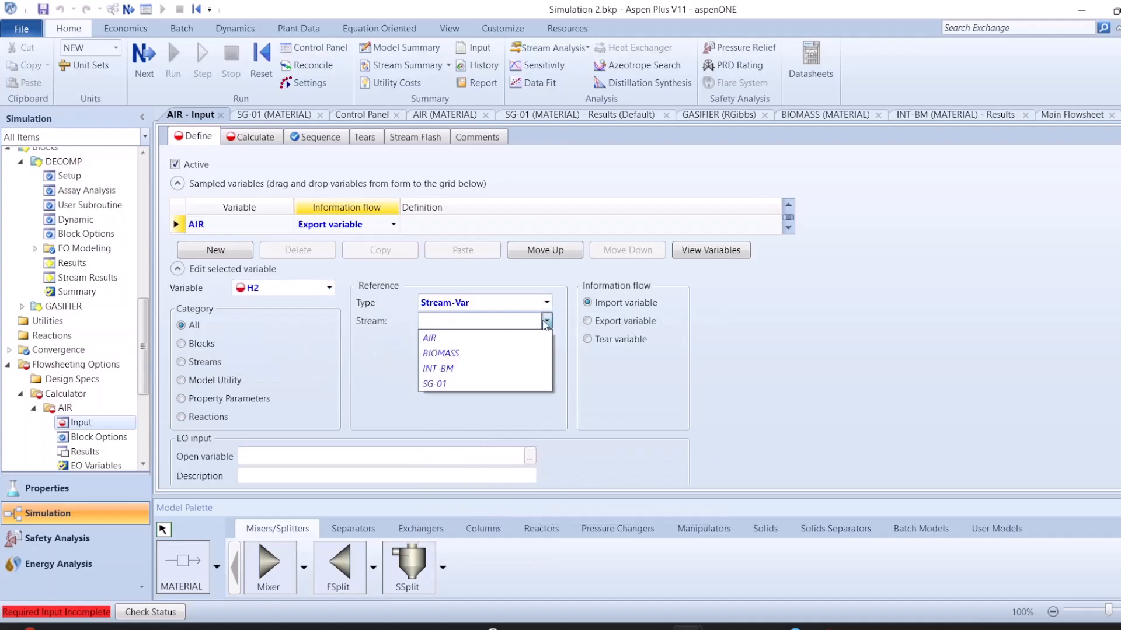
click(456, 370)
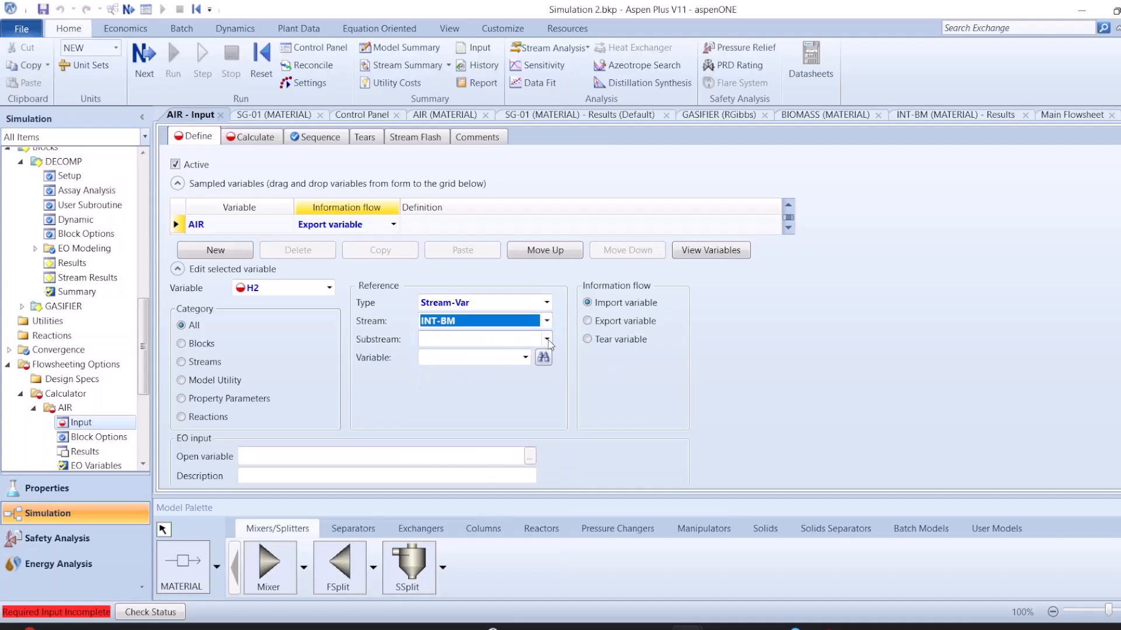
click(547, 339)
click(484, 349)
click(526, 358)
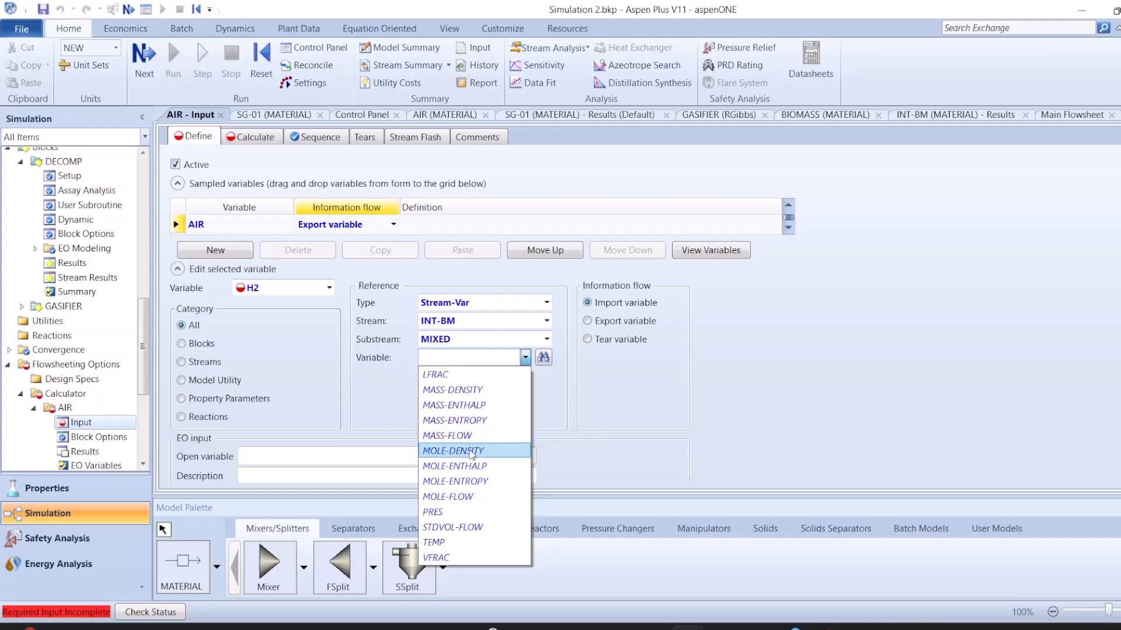
click(458, 496)
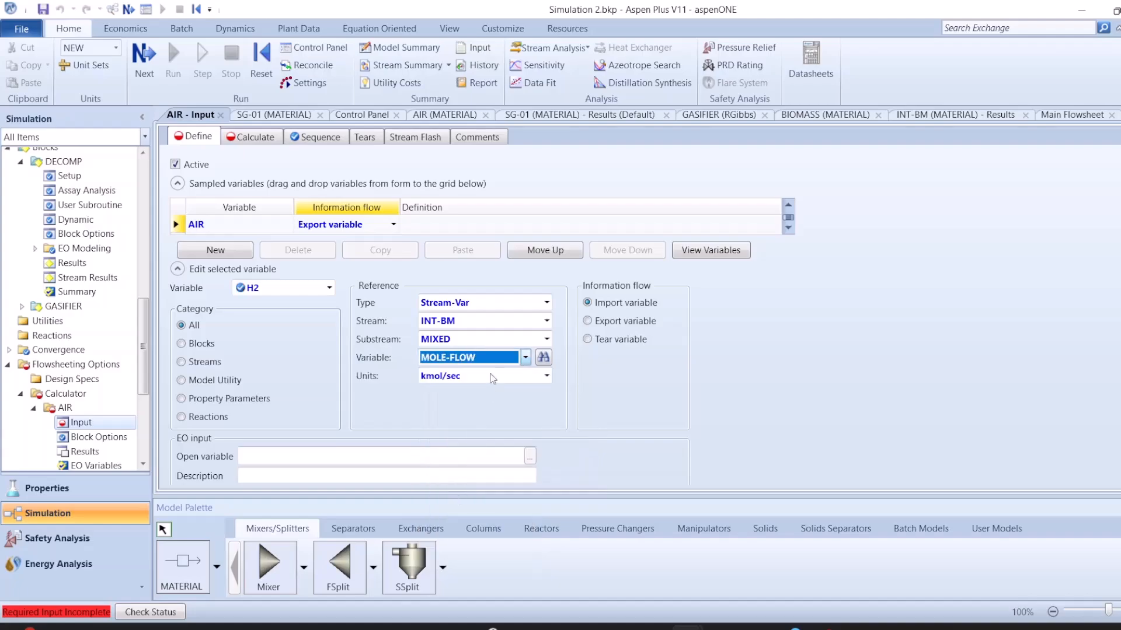
Step: Change the reference type of variable H2 to Mole-Flow and choose H2 as its component
click(547, 303)
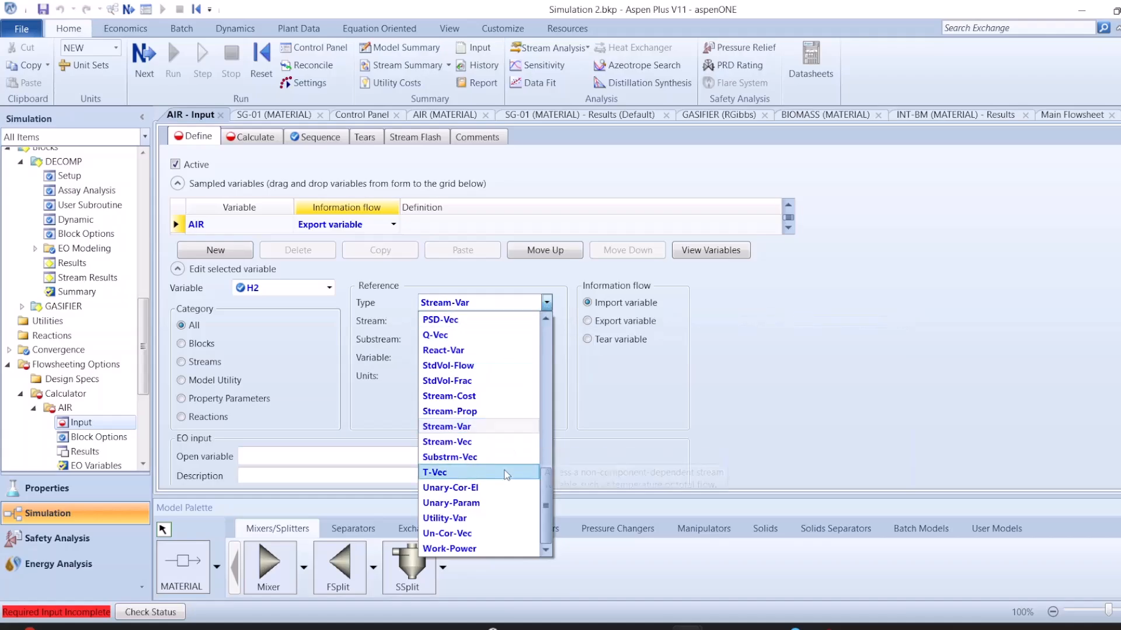
scroll(496, 449, up, 3)
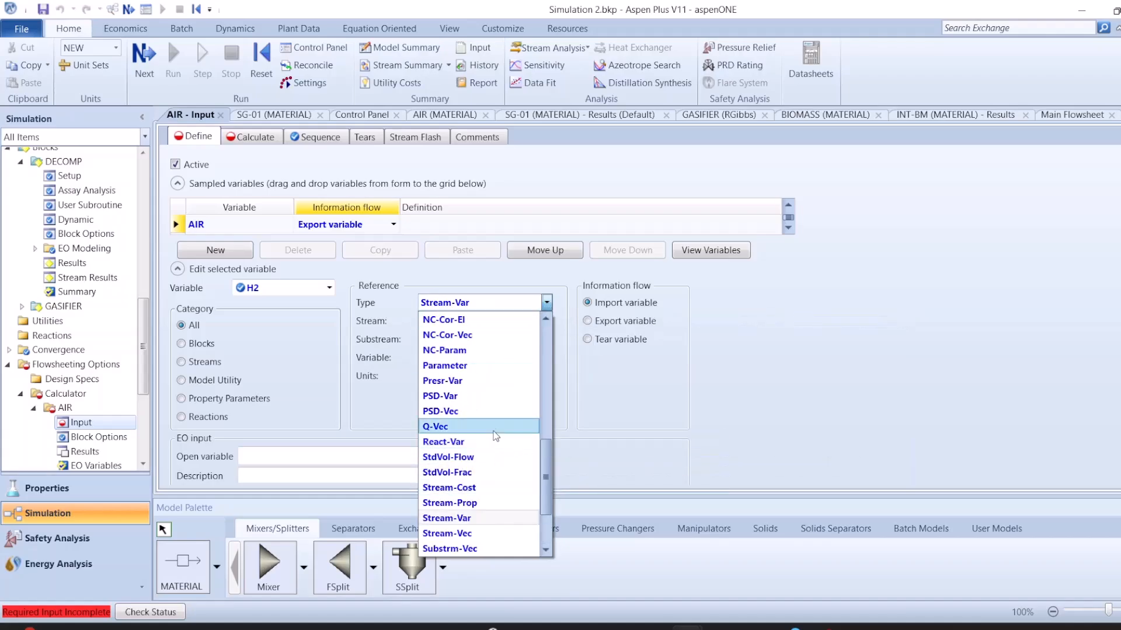
click(466, 335)
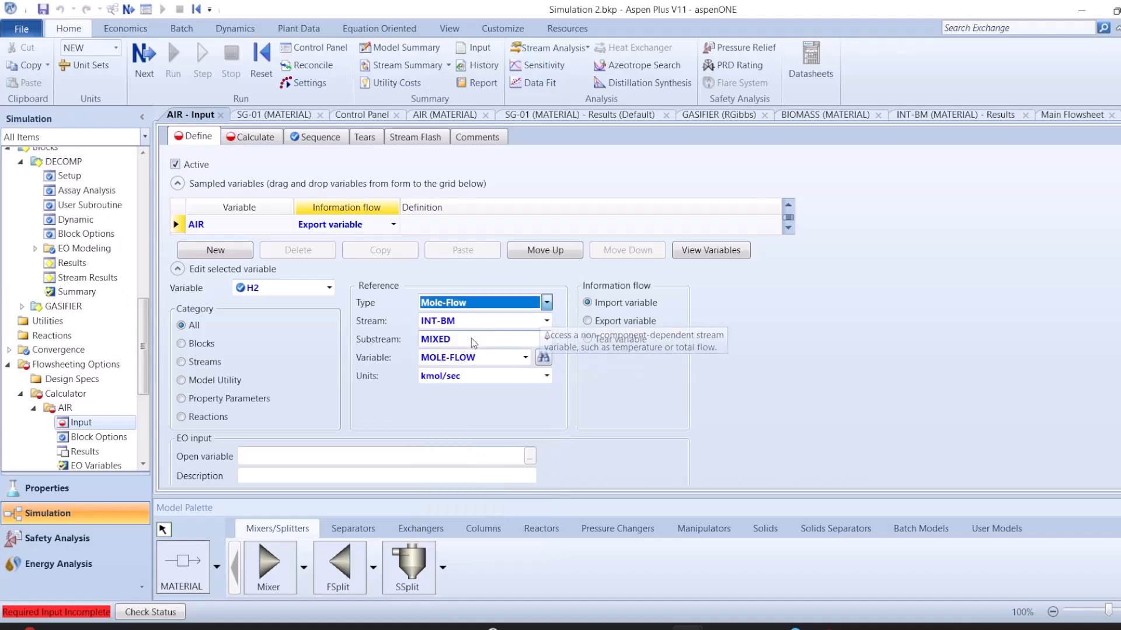
click(545, 358)
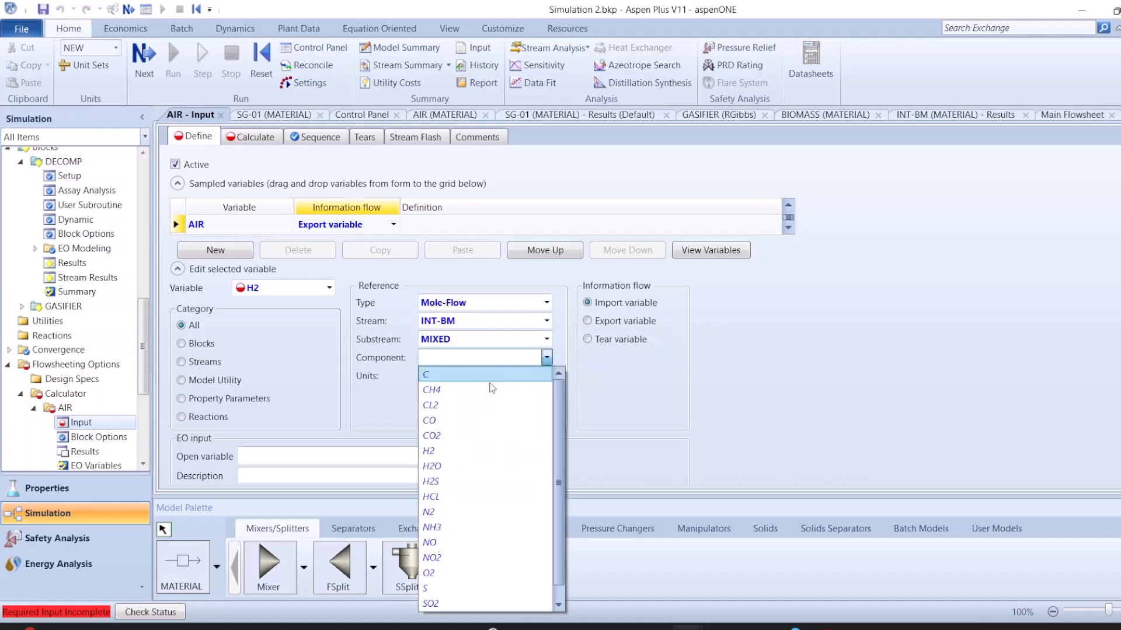
click(468, 451)
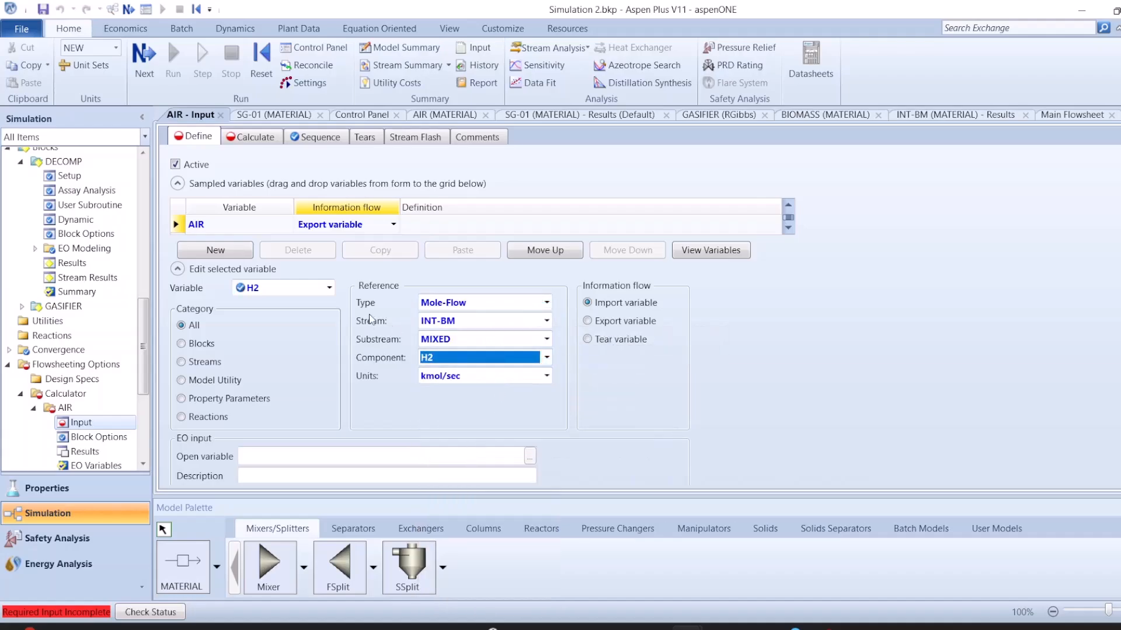
Step: Change the reference type of variable C to Mole-Flow and choose C as its component
click(328, 289)
click(248, 304)
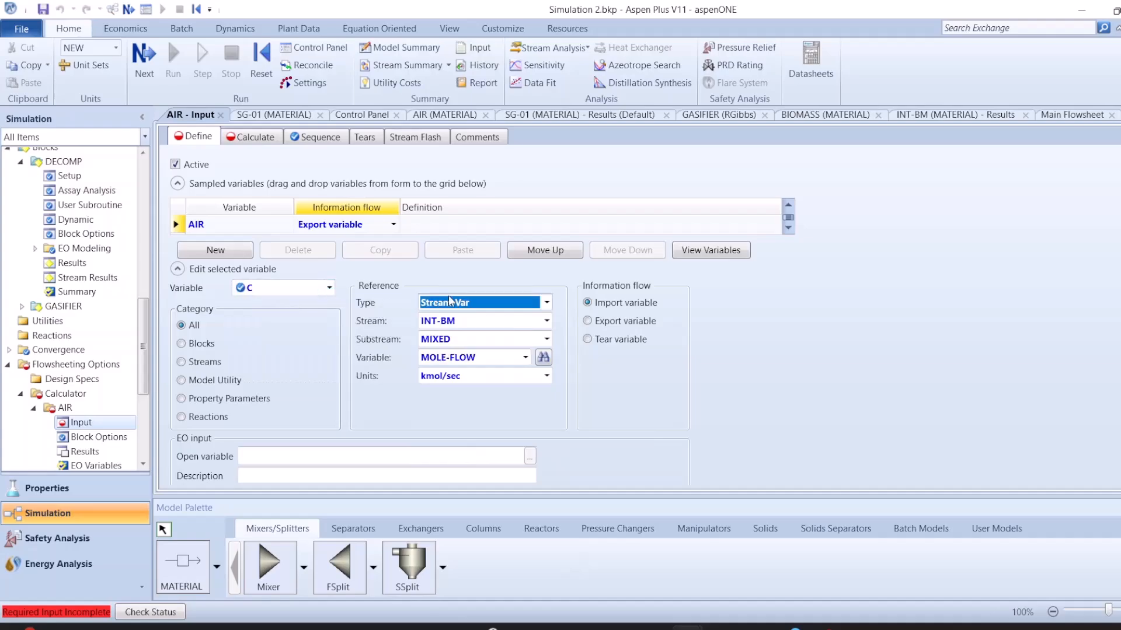
click(546, 302)
scroll(486, 442, up, 4)
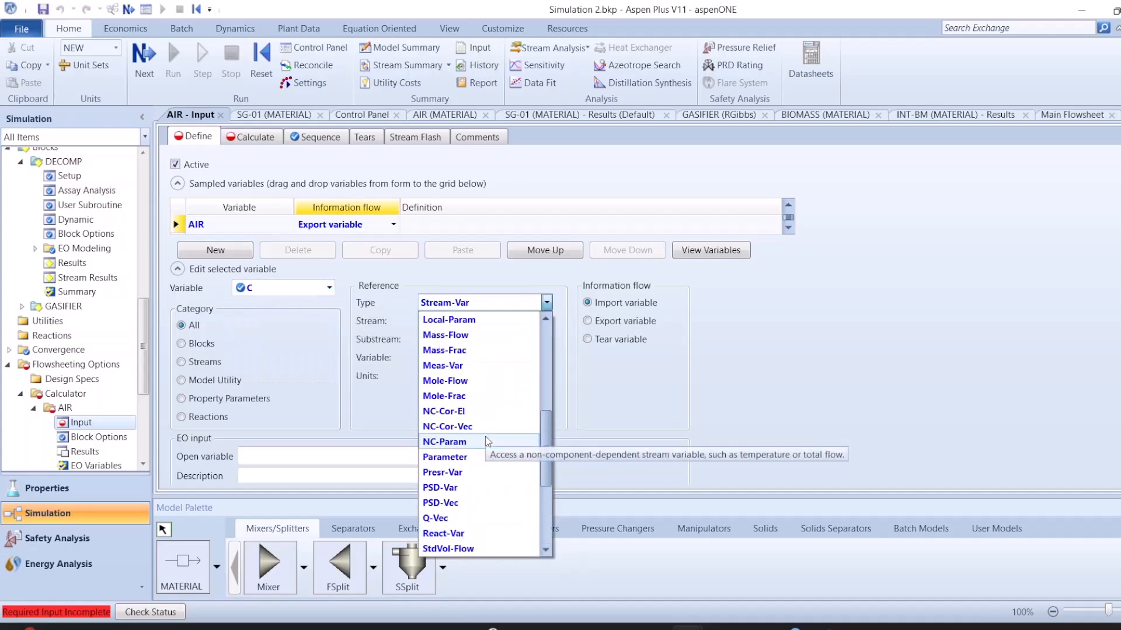
click(470, 365)
click(547, 357)
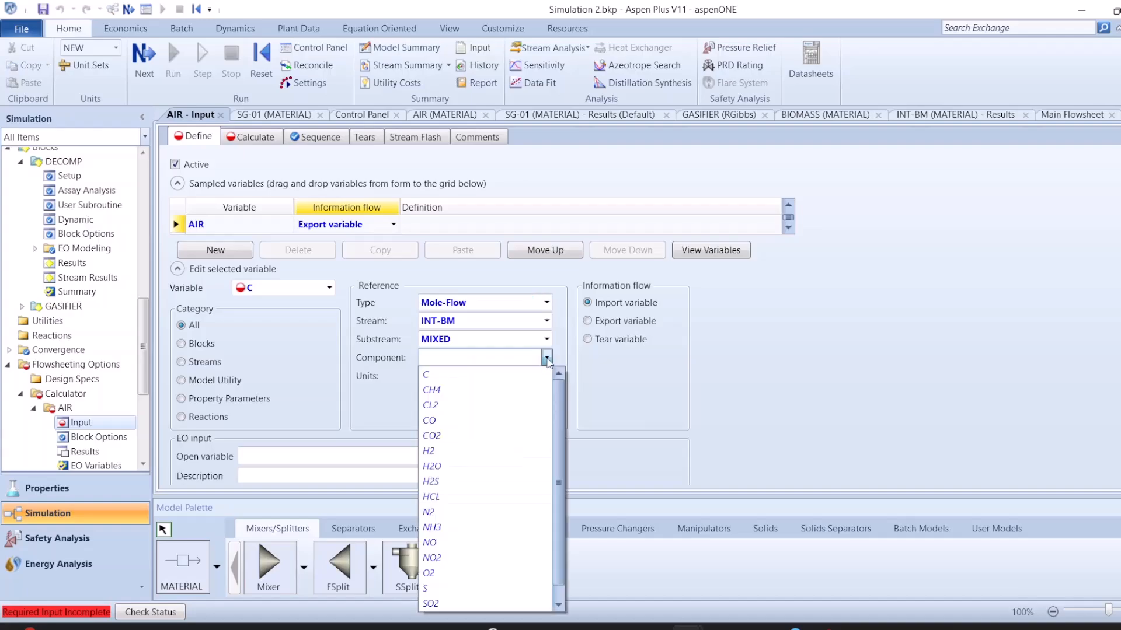
click(461, 371)
Step: Define variable O2 with reference type Mole-Flow, stream INT-BM, substream MIXED and component O2
click(330, 288)
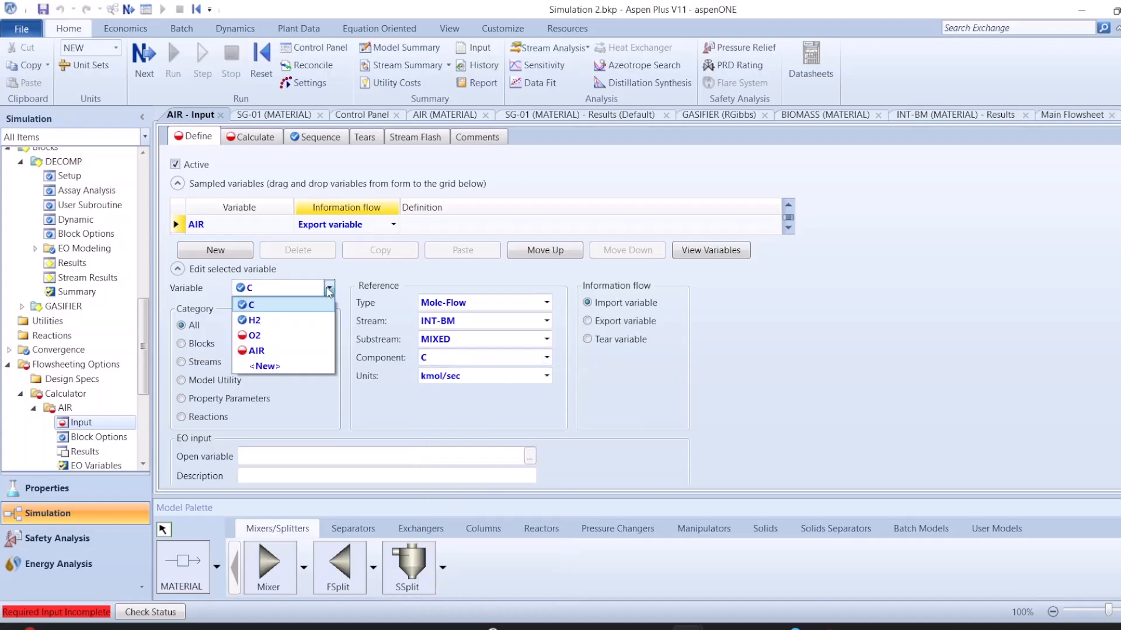
click(296, 334)
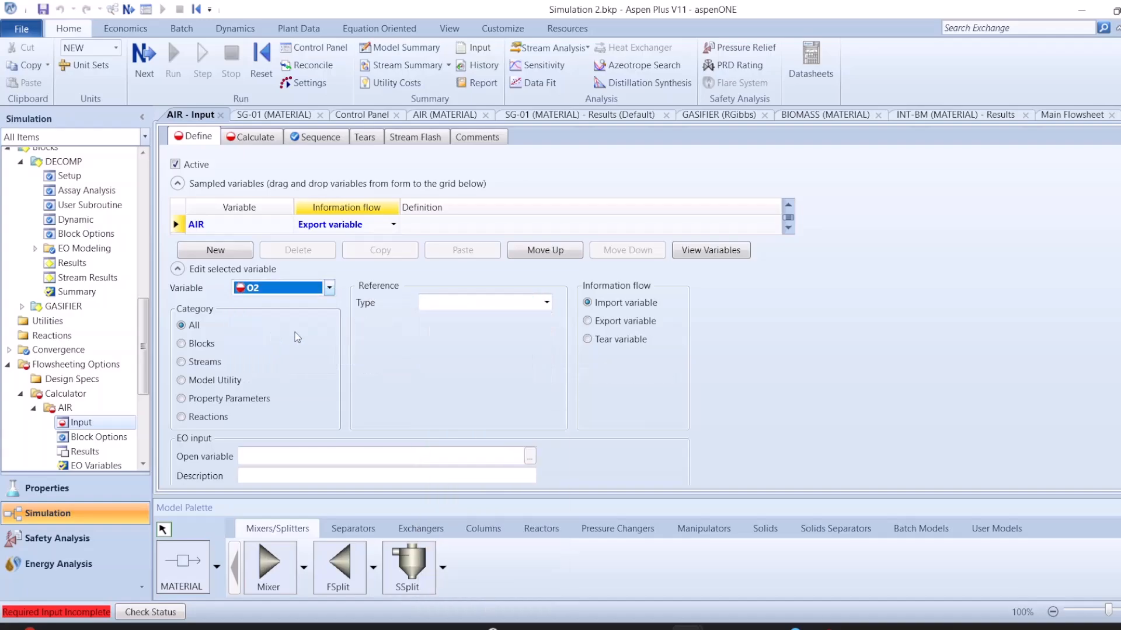
click(546, 302)
scroll(496, 422, down, 5)
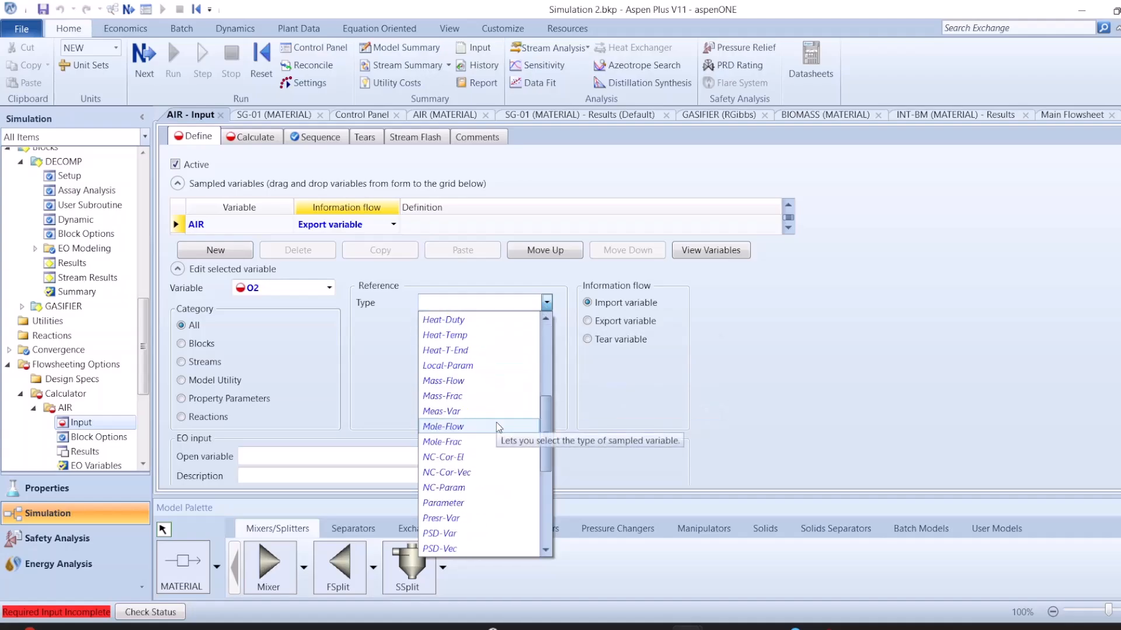
click(480, 429)
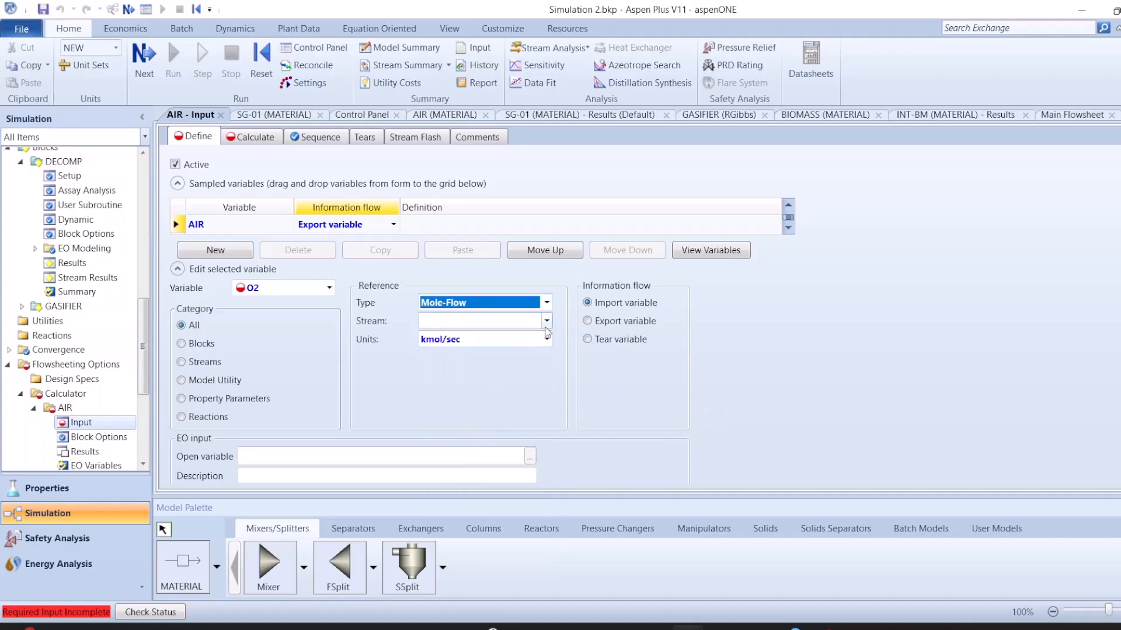
click(546, 321)
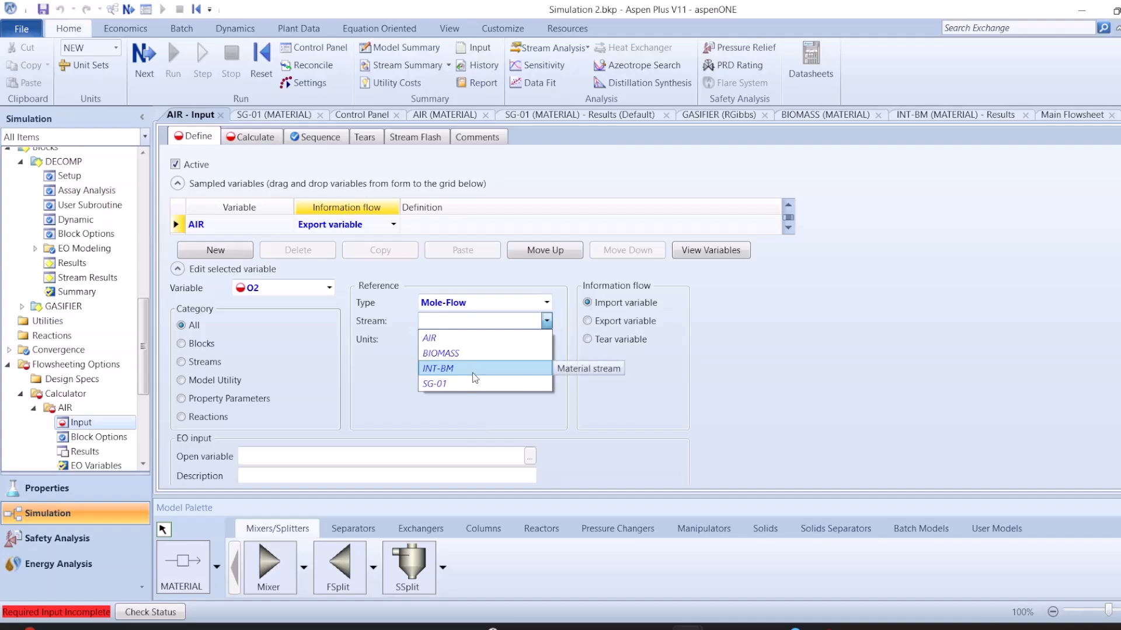
click(472, 370)
click(546, 357)
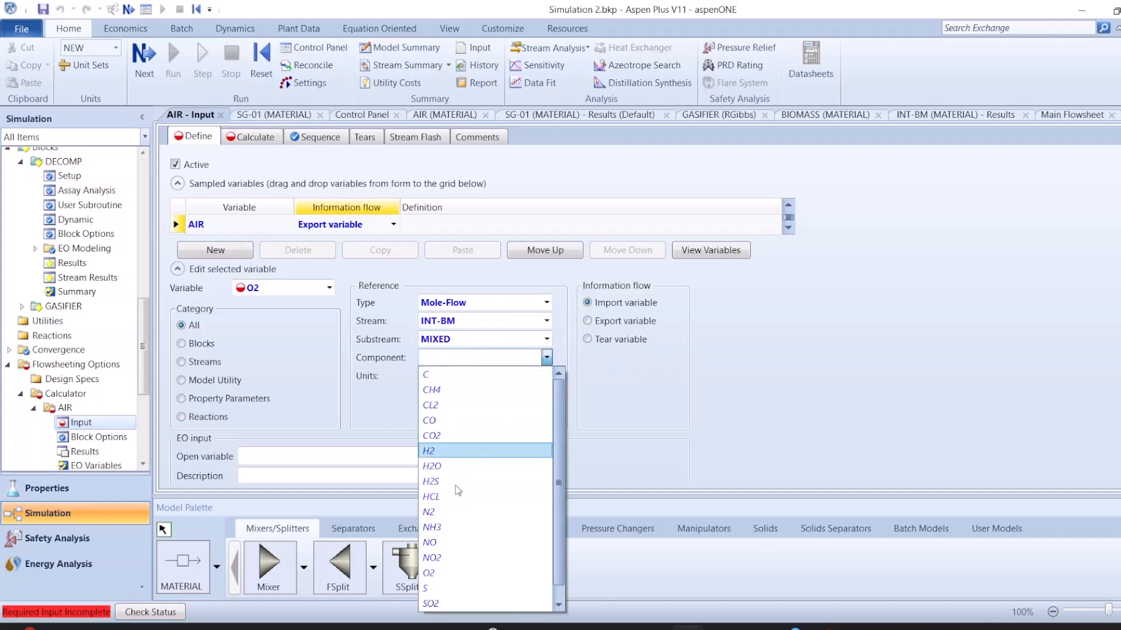
click(461, 557)
Step: Define export variable AIR with reference type Stream-Var, stream AIR, substream MIXED and variable MOLE-FLOW
click(329, 287)
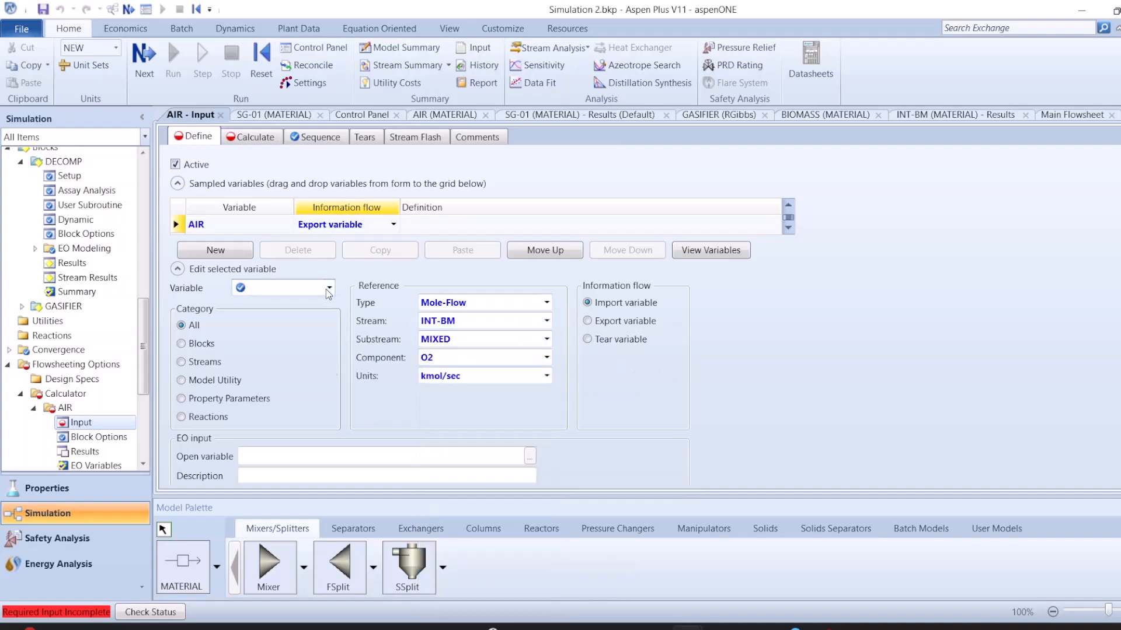
click(260, 349)
click(546, 303)
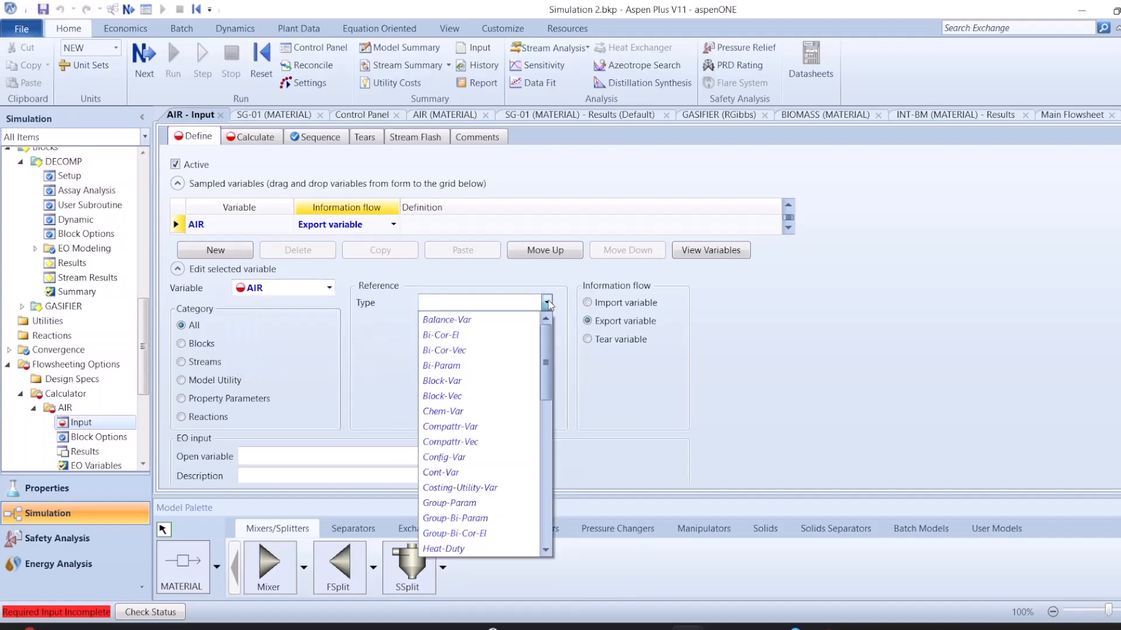
scroll(497, 473, down, 9)
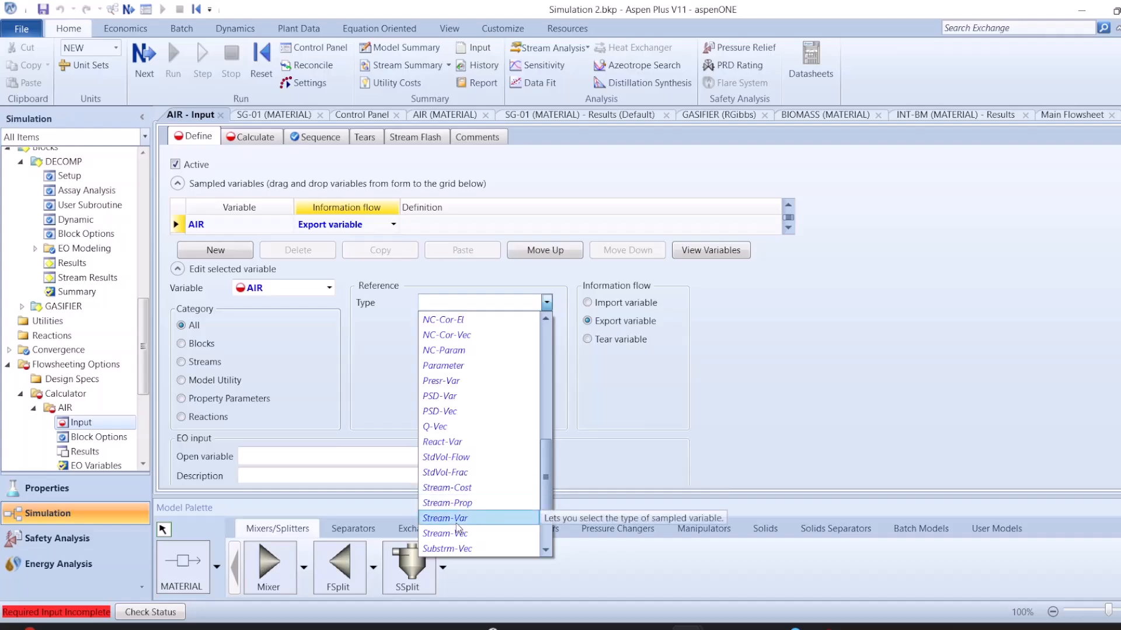
click(493, 518)
click(546, 321)
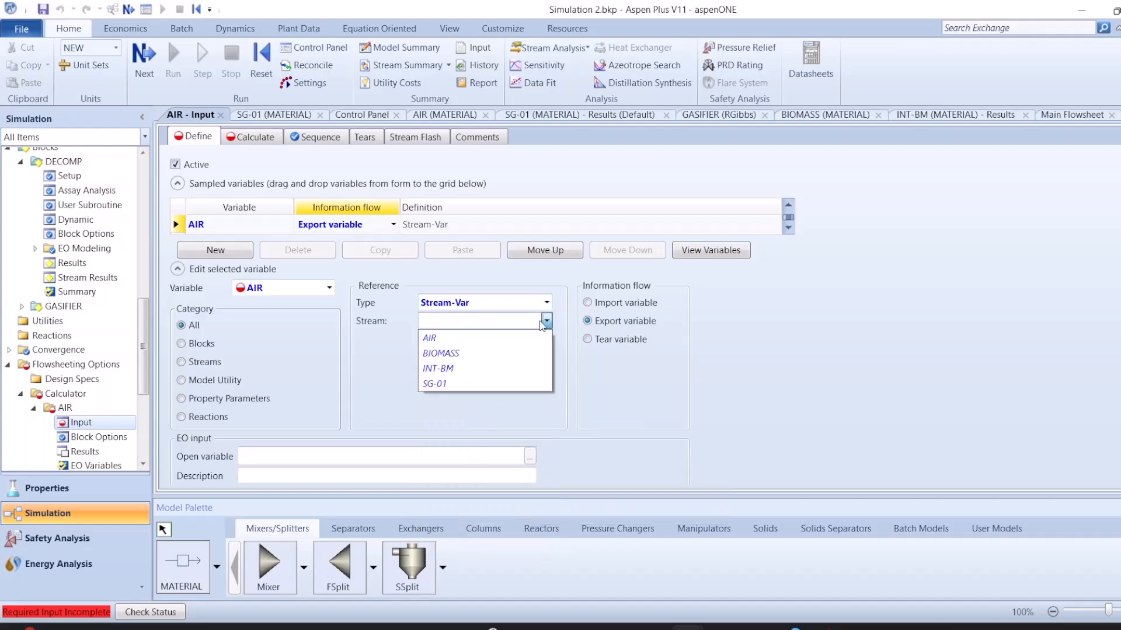
click(441, 344)
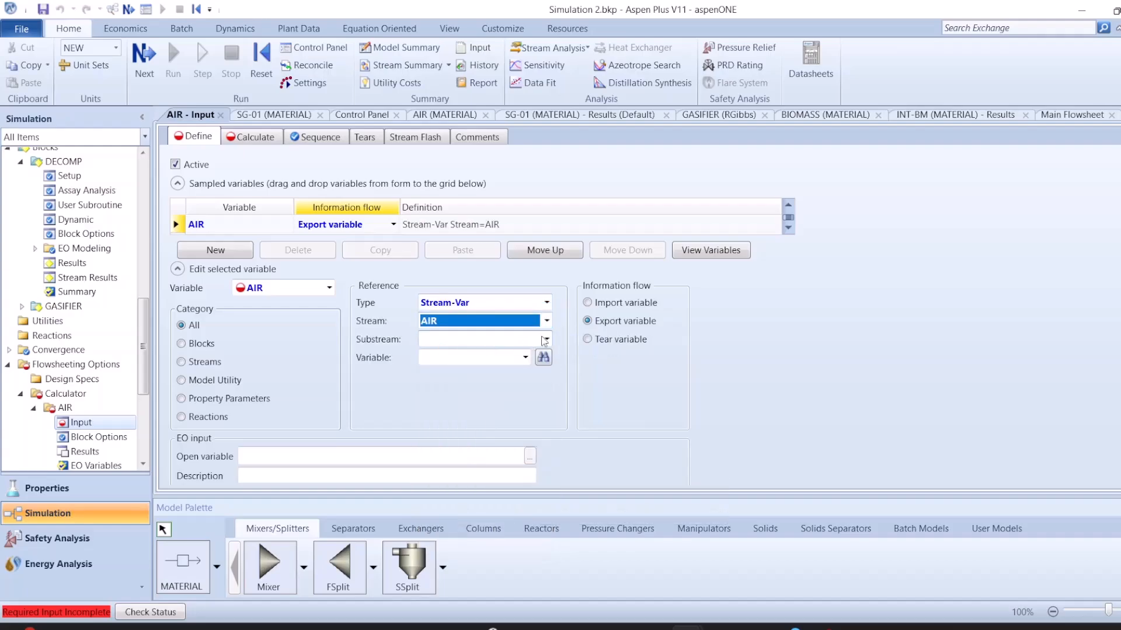
click(546, 340)
click(467, 358)
click(525, 357)
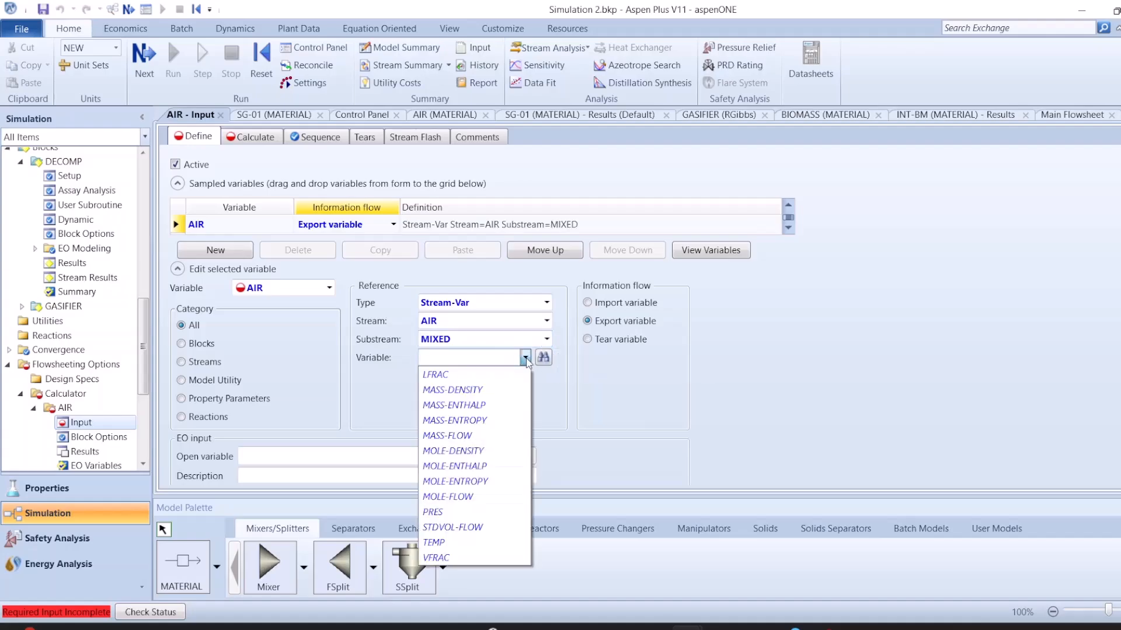
click(448, 496)
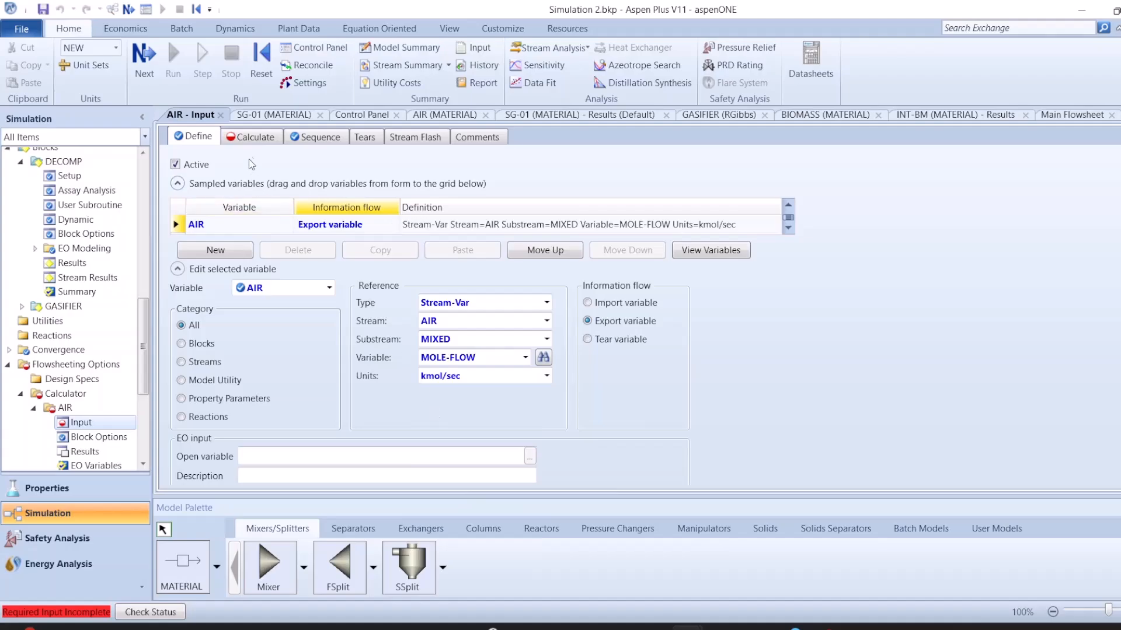
Step: Bring up the defined variable list beside the Fortran statements and begin the first statement as AIR_REQD = C + .5*H2 -
click(250, 139)
right_click(444, 249)
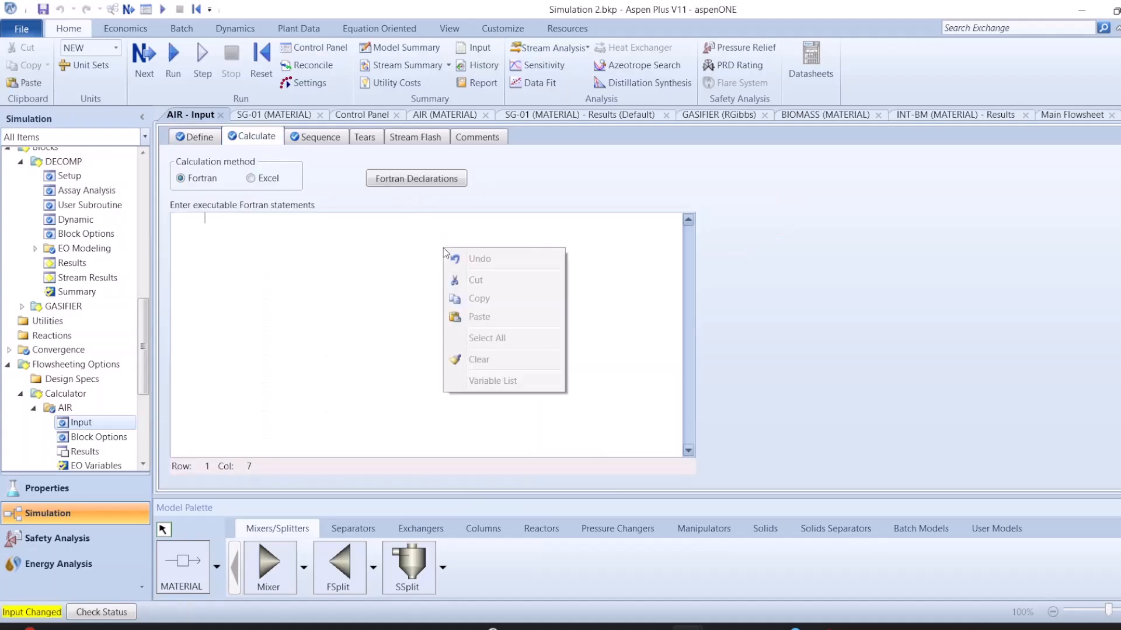
click(489, 384)
click(291, 253)
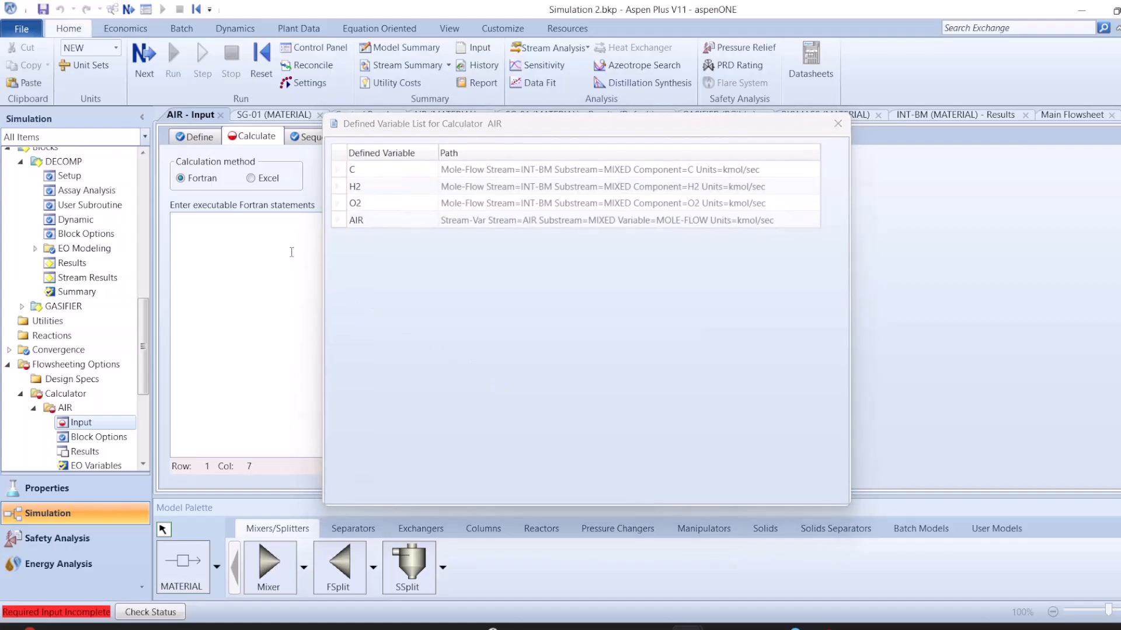
text(Air)
text(+ .5*H2)
drag(713, 128, 923, 134)
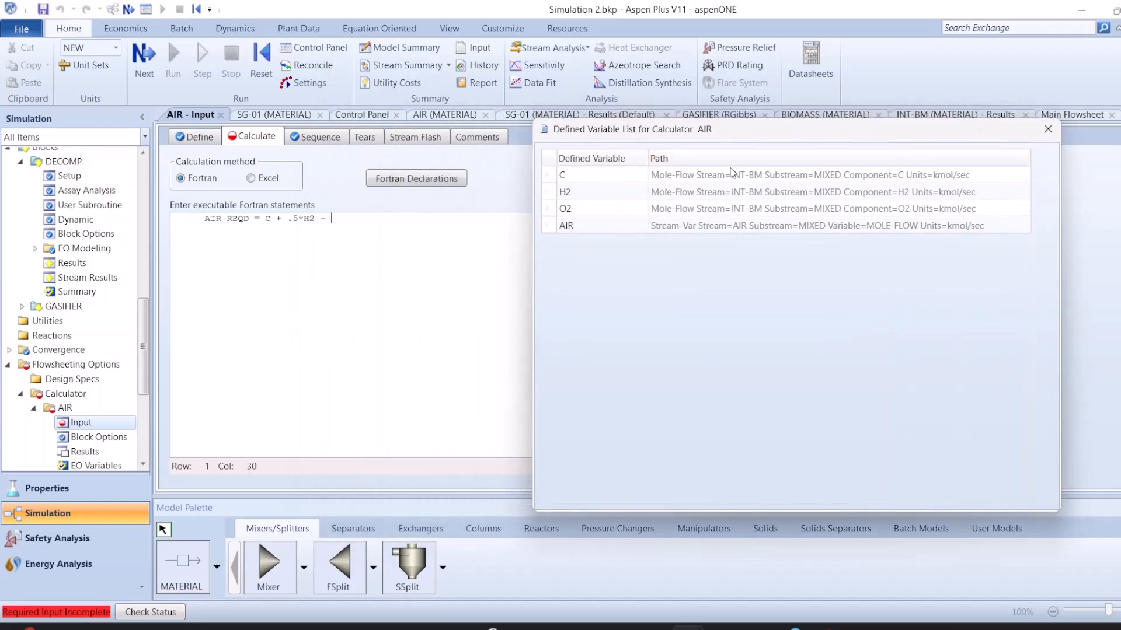
click(342, 234)
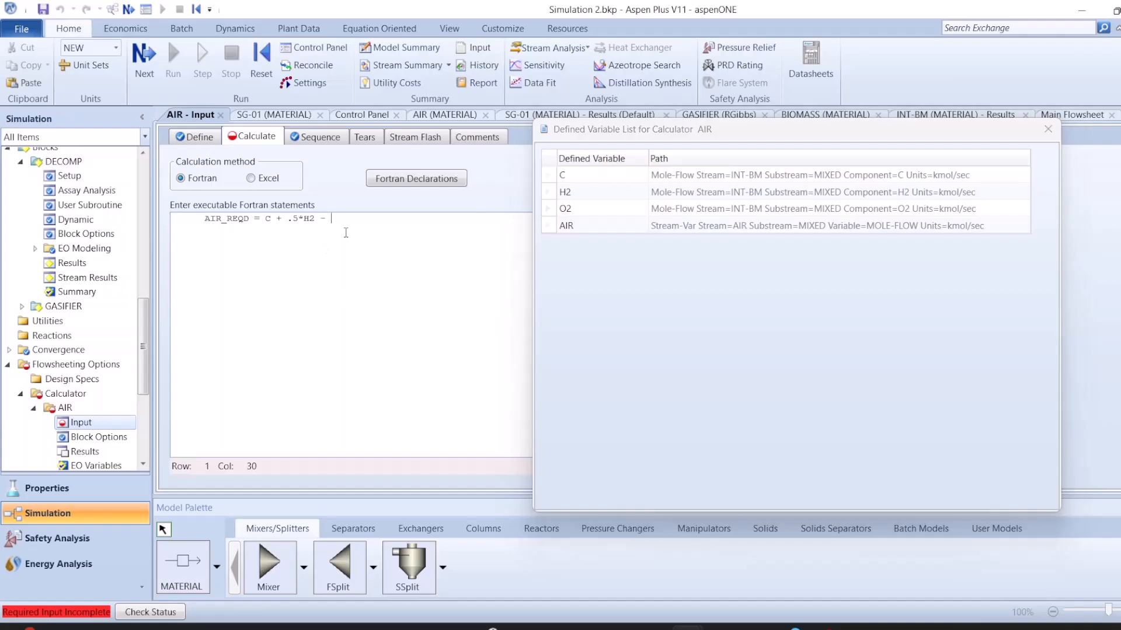
Step: Rework the first Fortran statement to read OXYGEN_REQ = C + .5*H2 - O2
key(Return)
key(Delete)
key(Delete)
key(Delete)
text(OXY)
key(BackSpace)
text(=)
key(BackSpace)
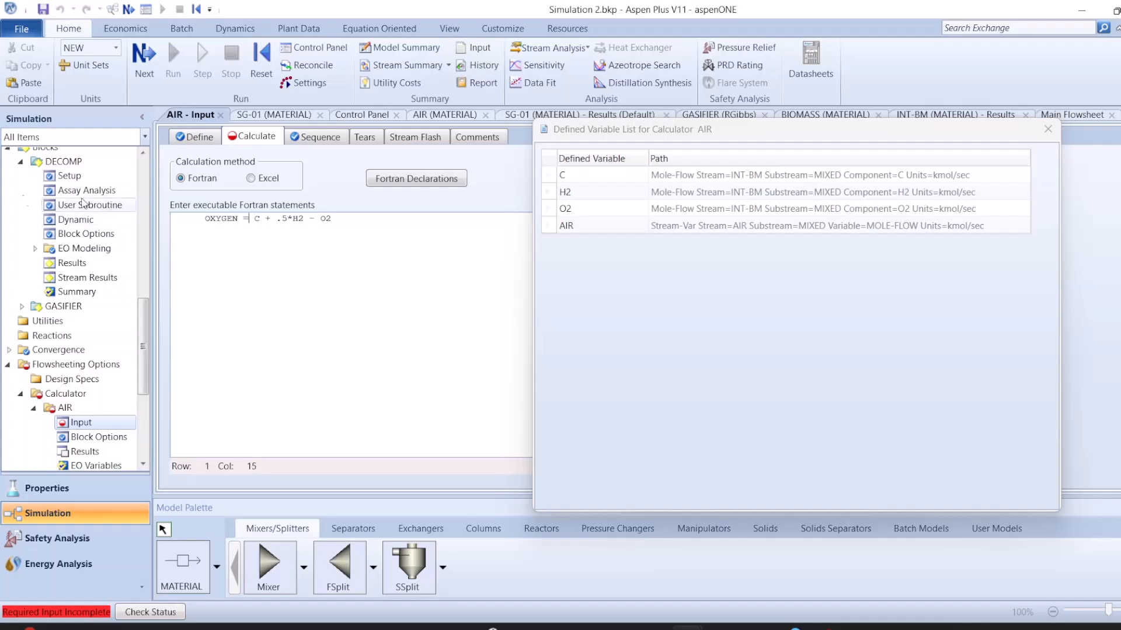
text(_REQ)
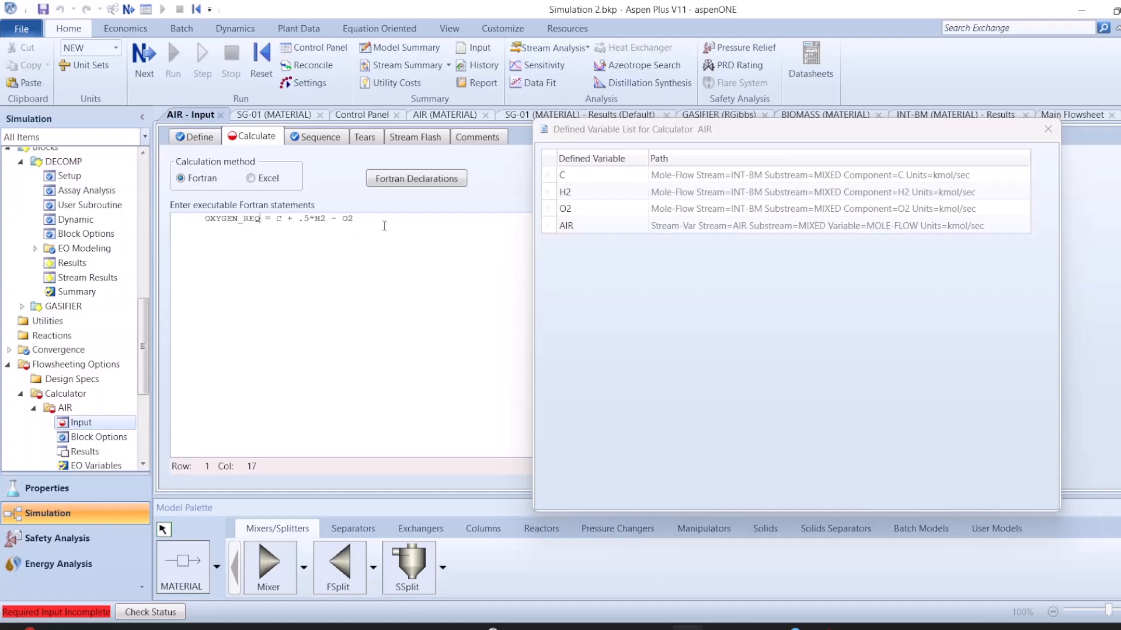
Step: Add a second Fortran statement, AIR_REQ = OXYGEN_REQ/0.79, reusing the variable name from the first line
key(Return)
text(AIR_REQ =)
double_click(247, 217)
shift+click(218, 217)
click(204, 219)
shift+click(262, 217)
key(ctrl+c)
click(270, 228)
key(ctrl+v)
text(/)
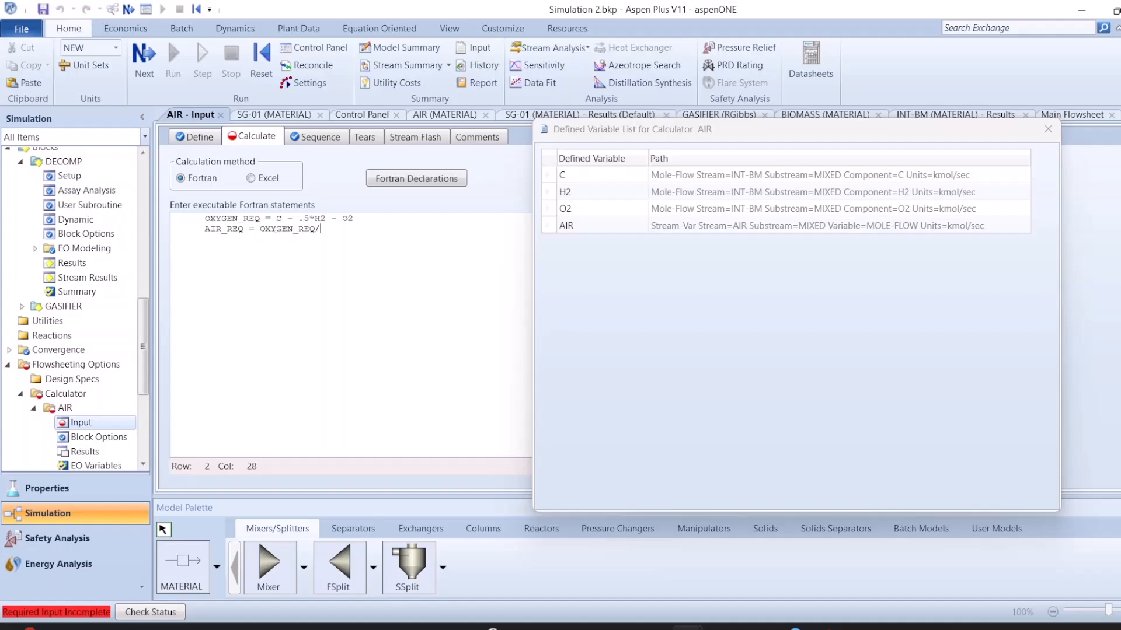
text(0.79)
Step: Add a third Fortran statement, AIR = 0.4 * AIR_REQ, and close the defined variable list
key(Return)
text(AIR = 0.4 *)
mouse_move(226, 229)
mouse_down()
mouse_move(239, 229)
mouse_move(206, 229)
mouse_up()
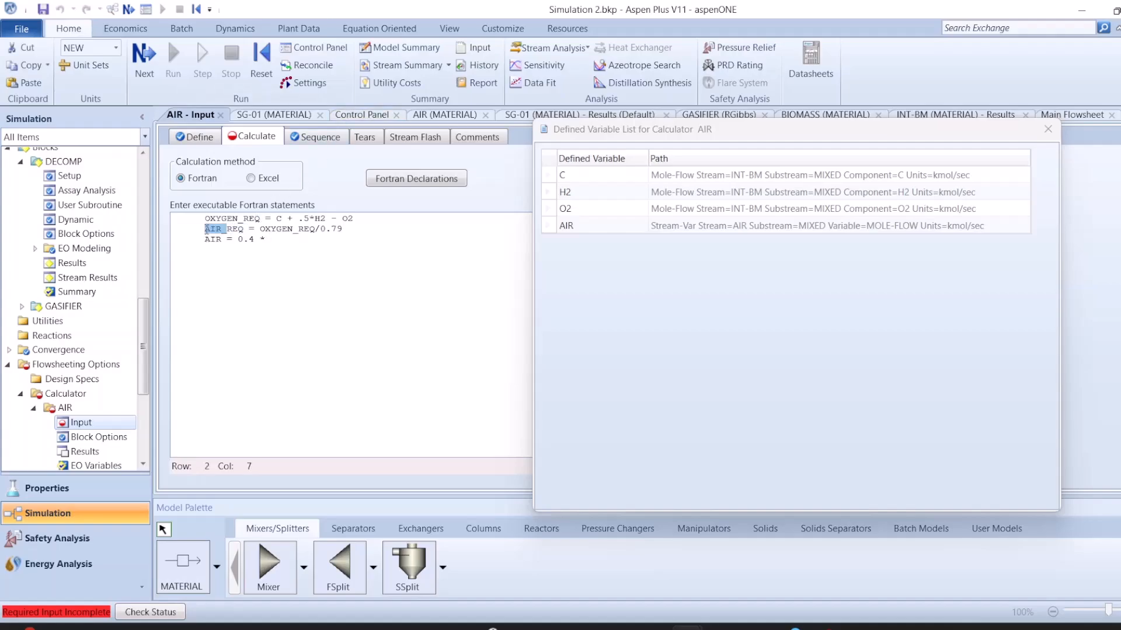
click(248, 228)
double_click(211, 229)
click(297, 241)
key(ctrl+v)
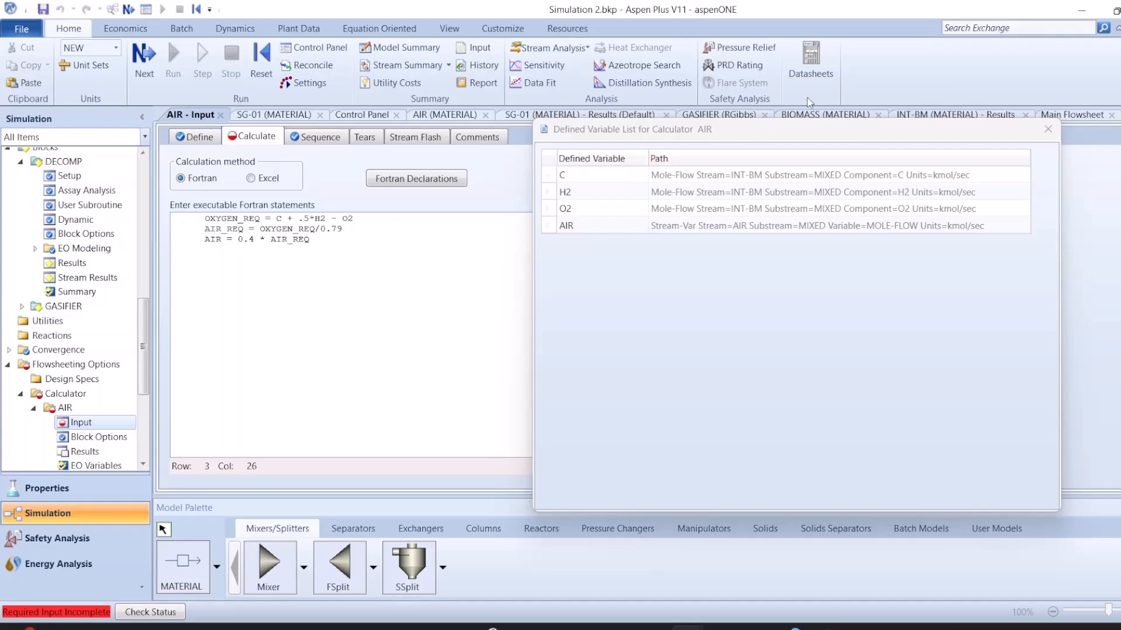
click(1046, 129)
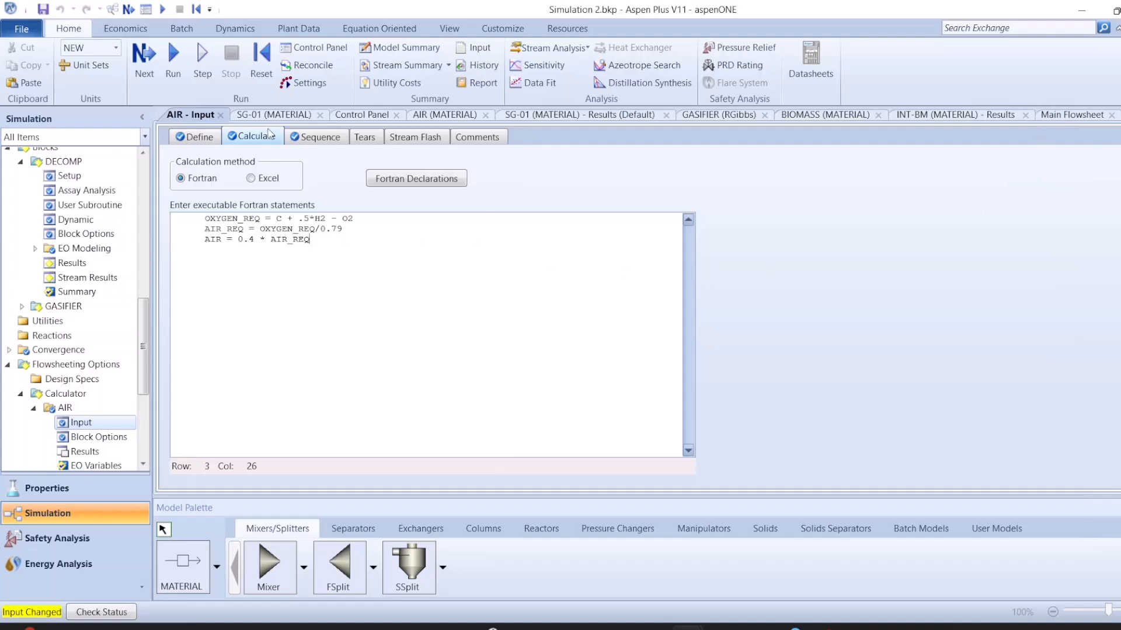
Step: Reinitialize the whole simulation and run it with the AIR calculator
click(261, 70)
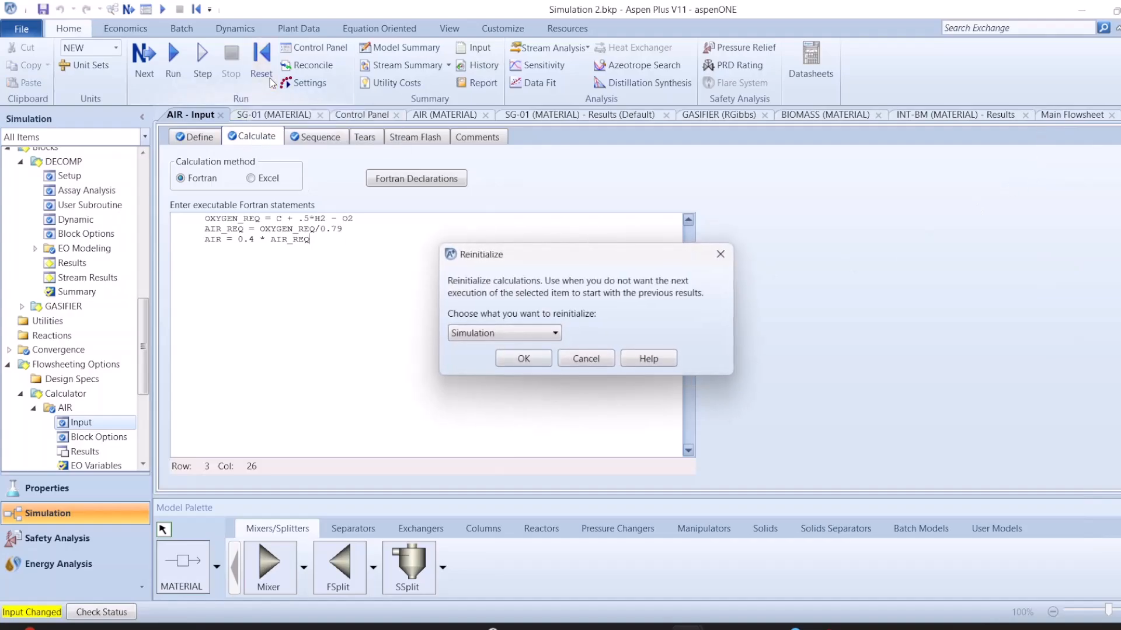
click(516, 361)
click(698, 343)
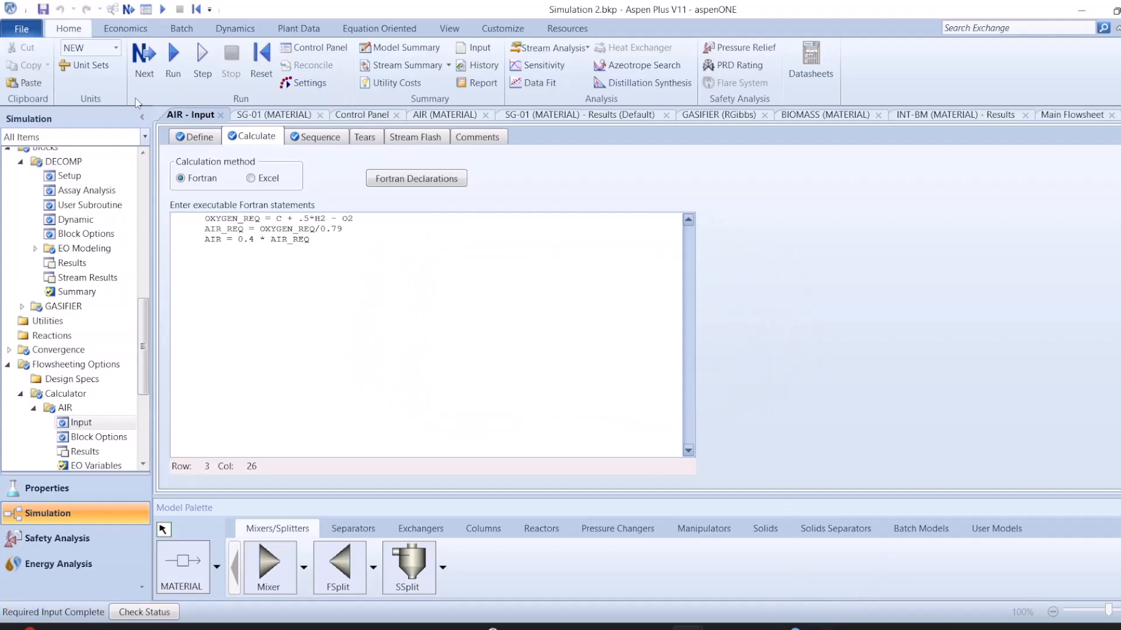
click(140, 70)
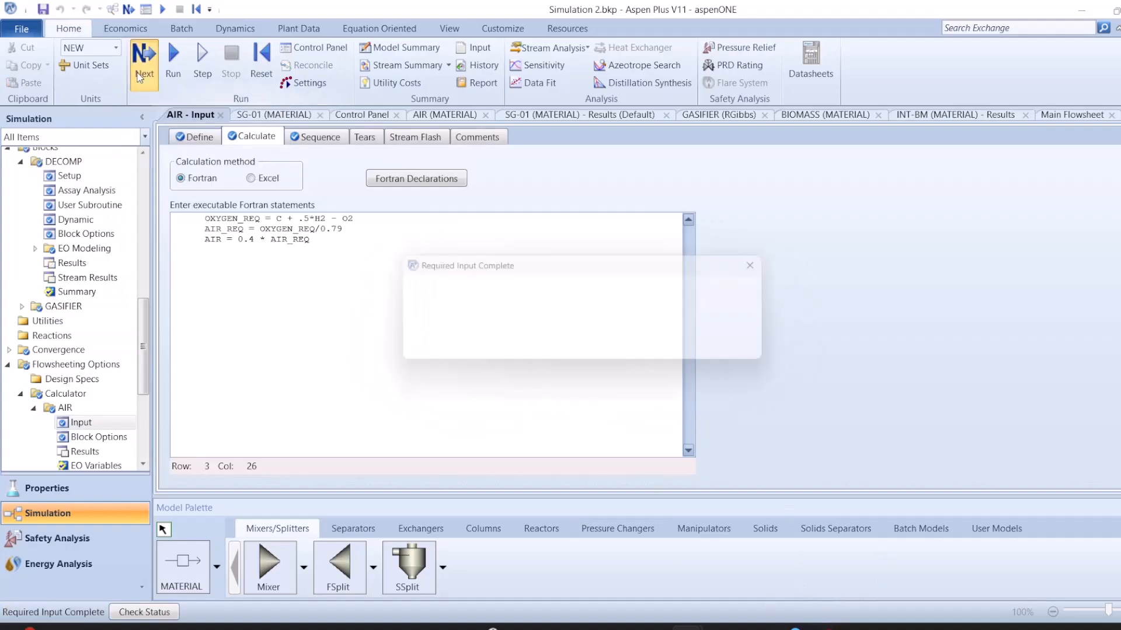
click(673, 349)
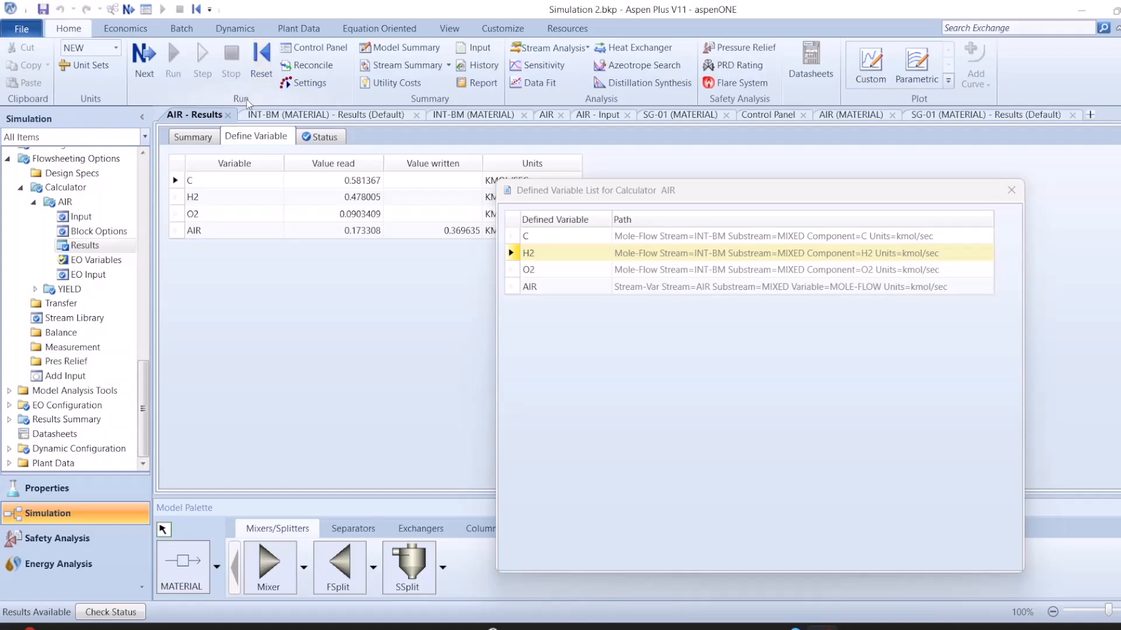
Step: Review the AIR calculator's Fortran statements and the values read and written in its variable results
click(79, 217)
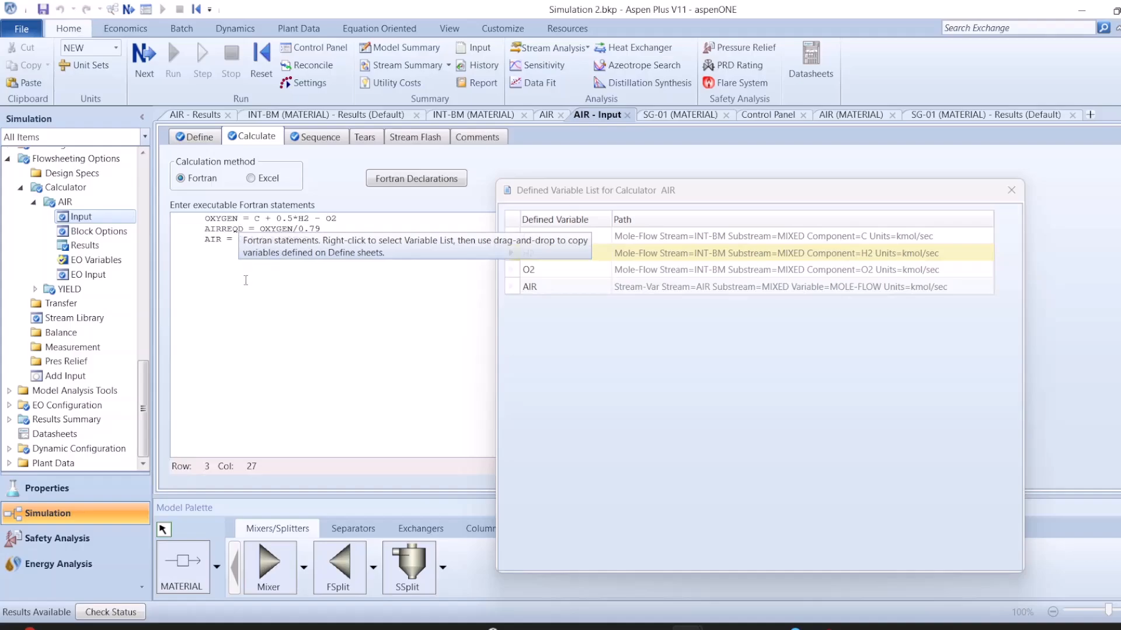
key(Return)
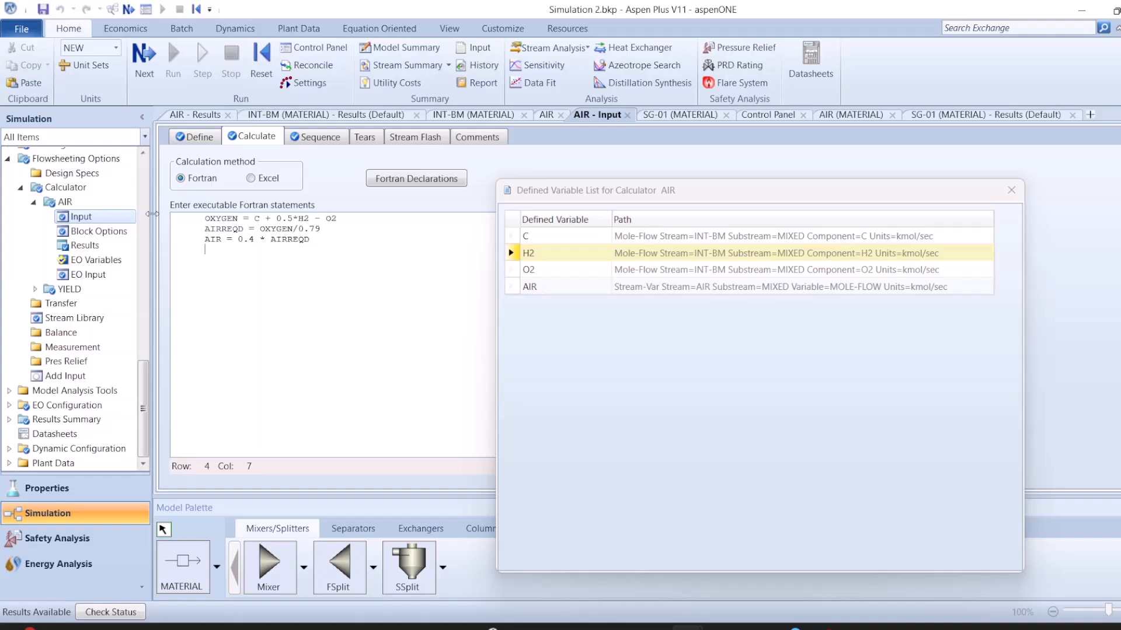
click(81, 246)
drag(620, 192, 752, 234)
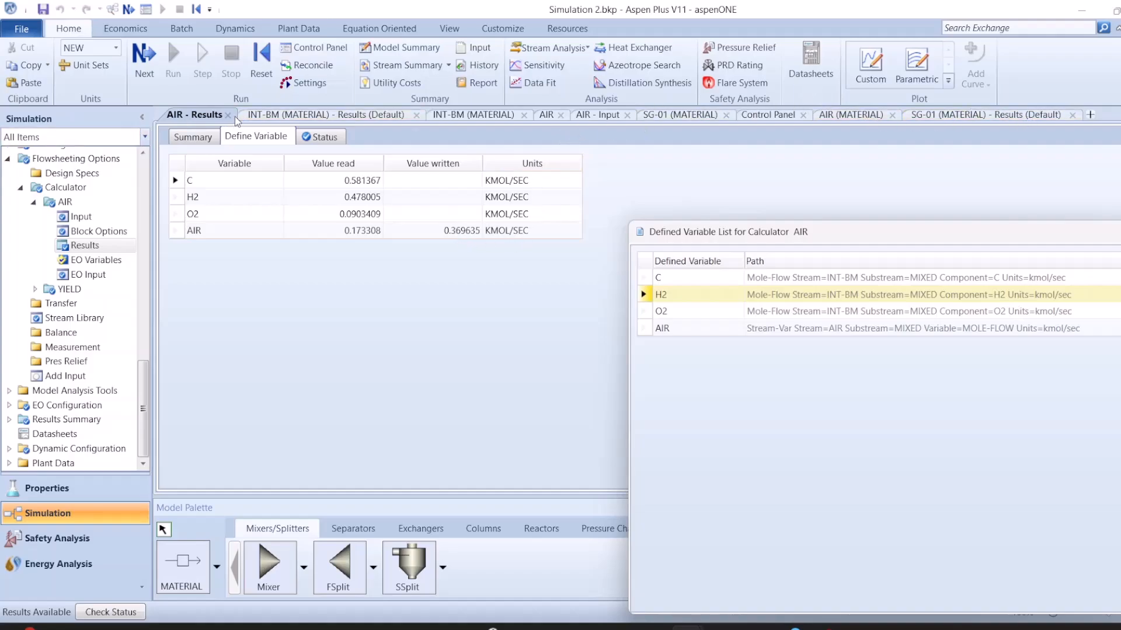
Step: Save the simulation and close the open AIR results, GASIFIER and INT-BM results forms
click(45, 12)
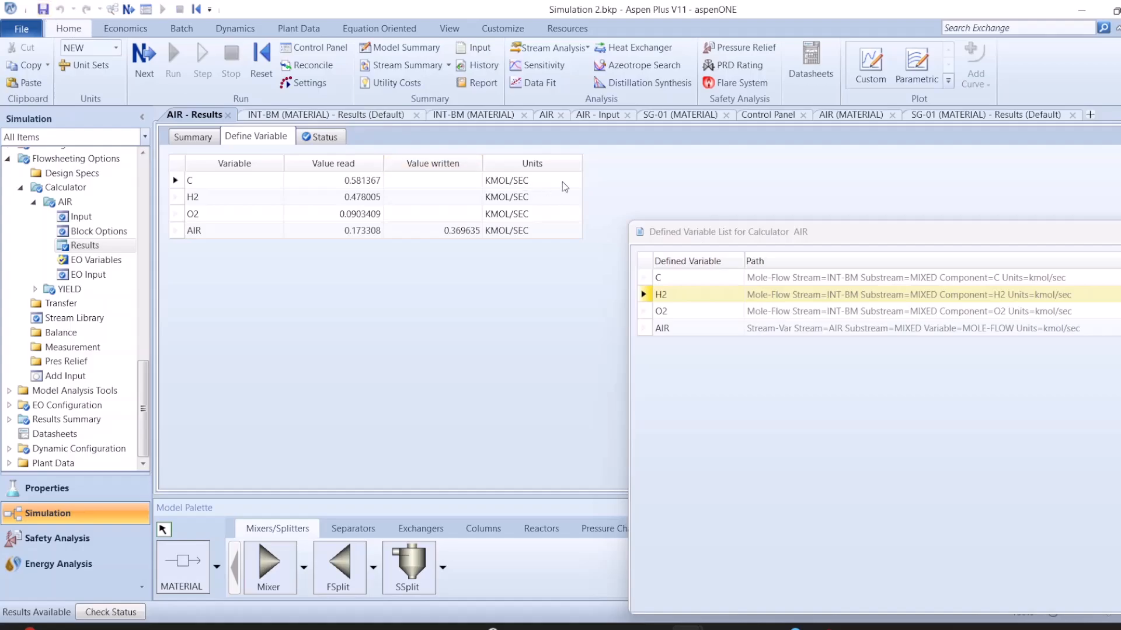
click(228, 115)
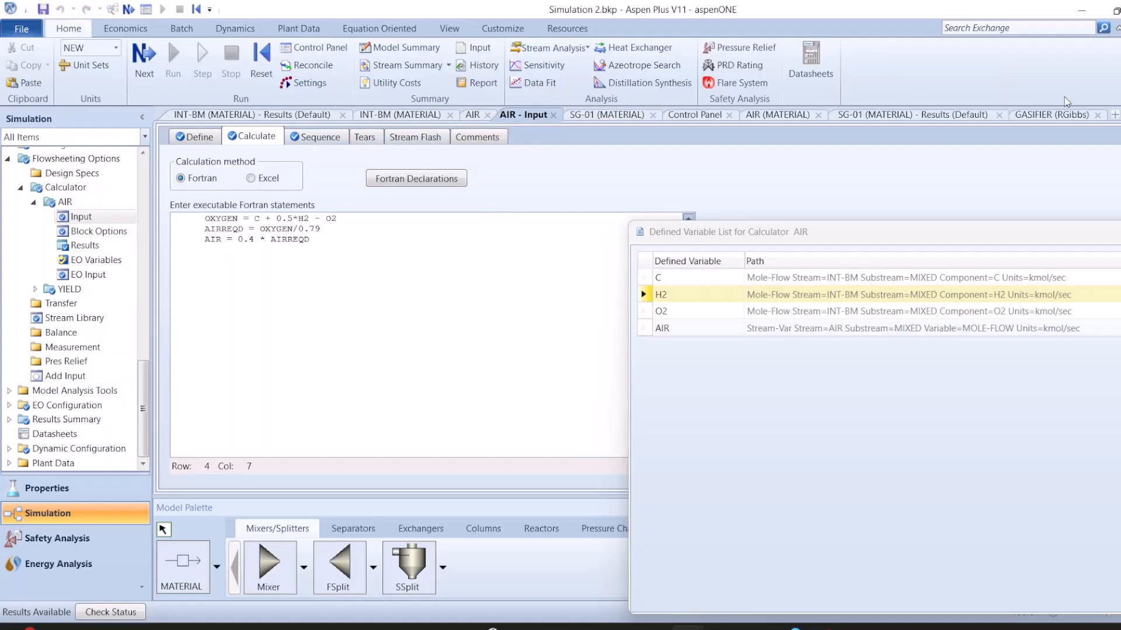
click(487, 116)
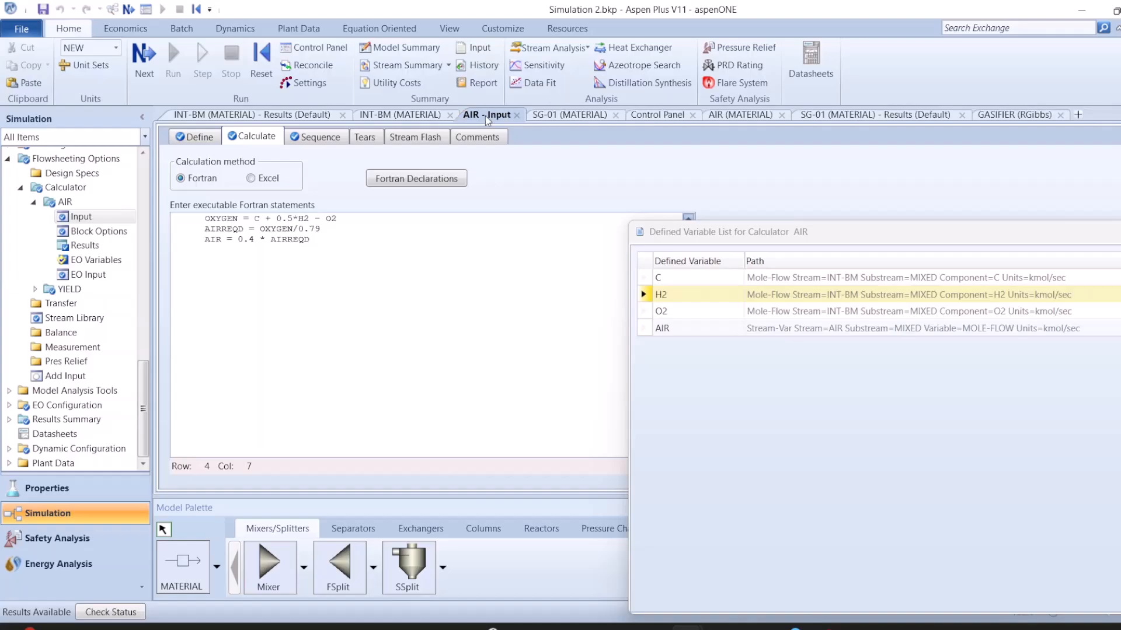
click(1059, 116)
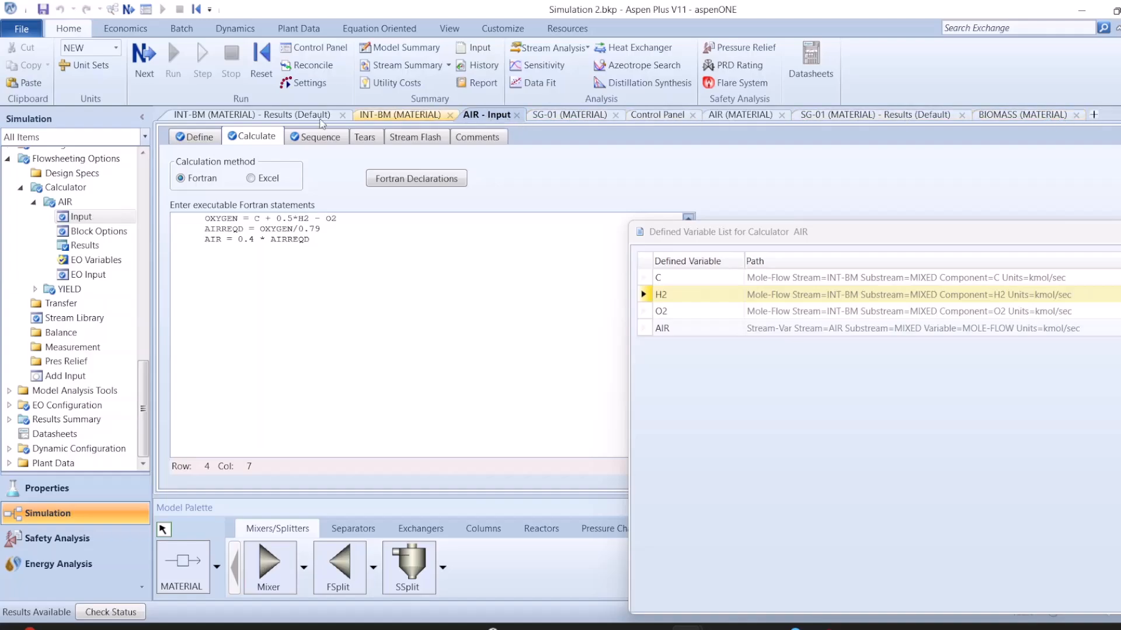
click(343, 116)
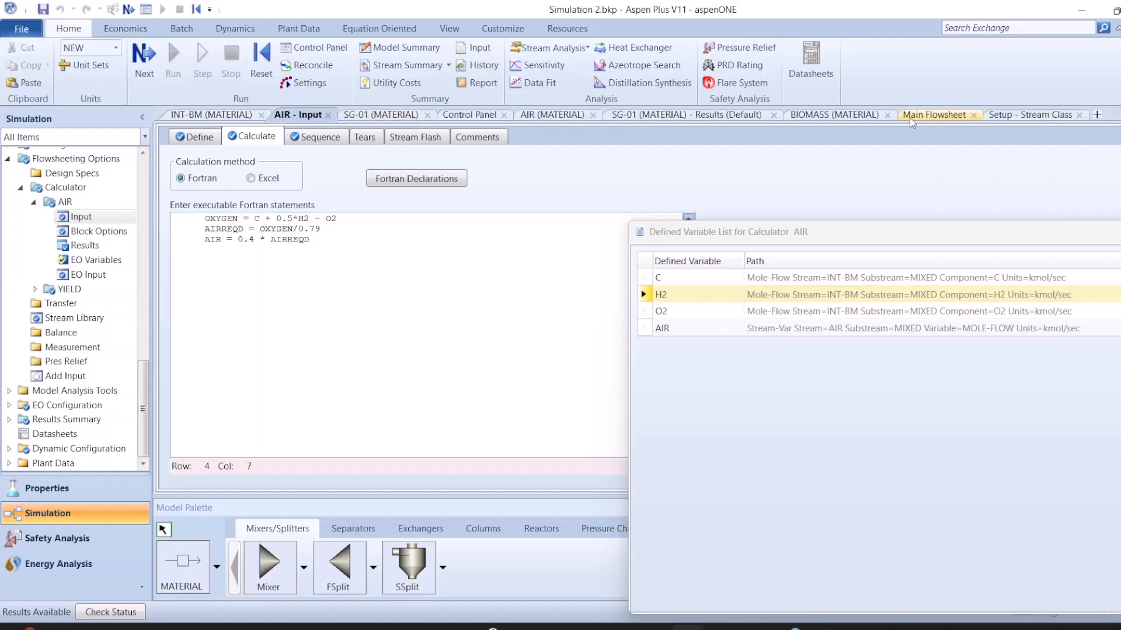
Step: Open the SG-01 stream results and expand the mole fractions of the MIXED substream
click(933, 115)
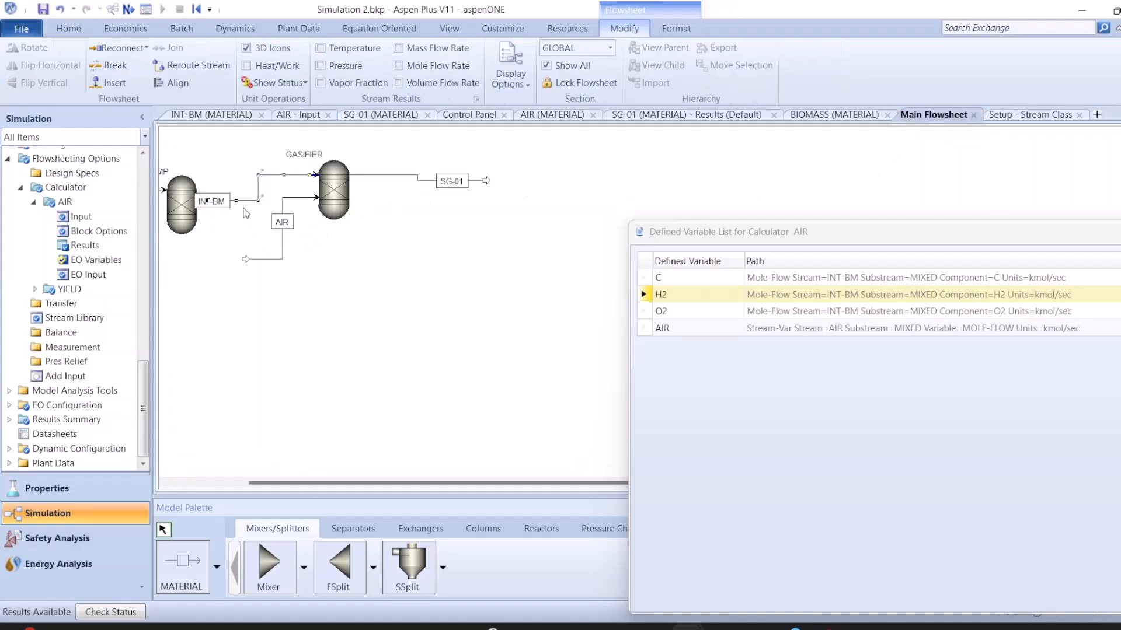
scroll(231, 251, down, 1)
scroll(178, 212, down, 1)
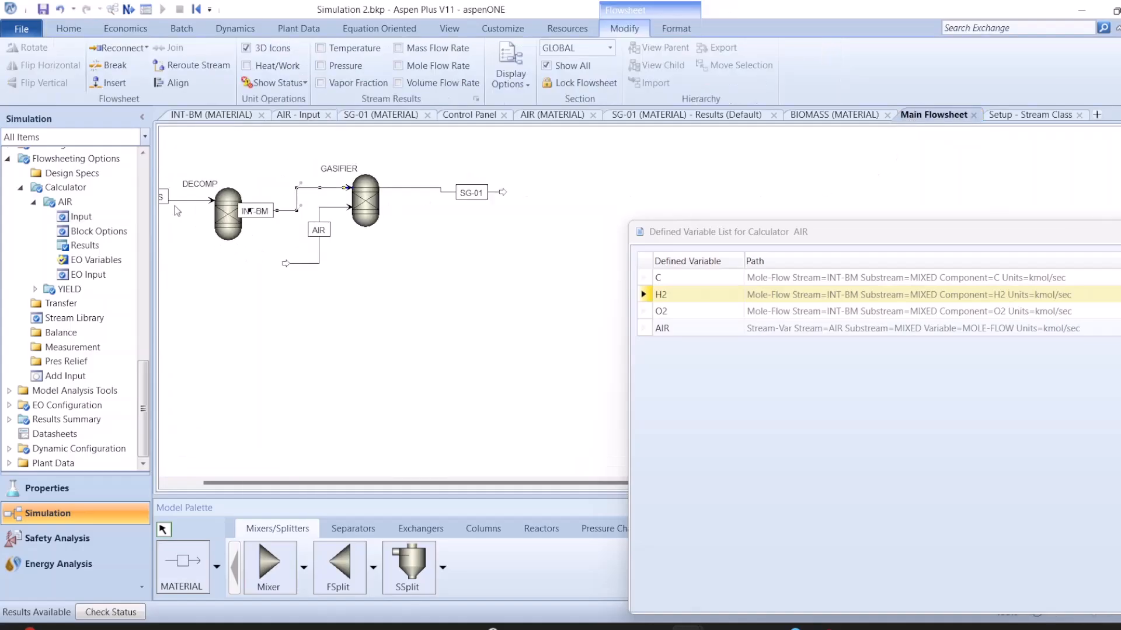
double_click(435, 191)
click(88, 337)
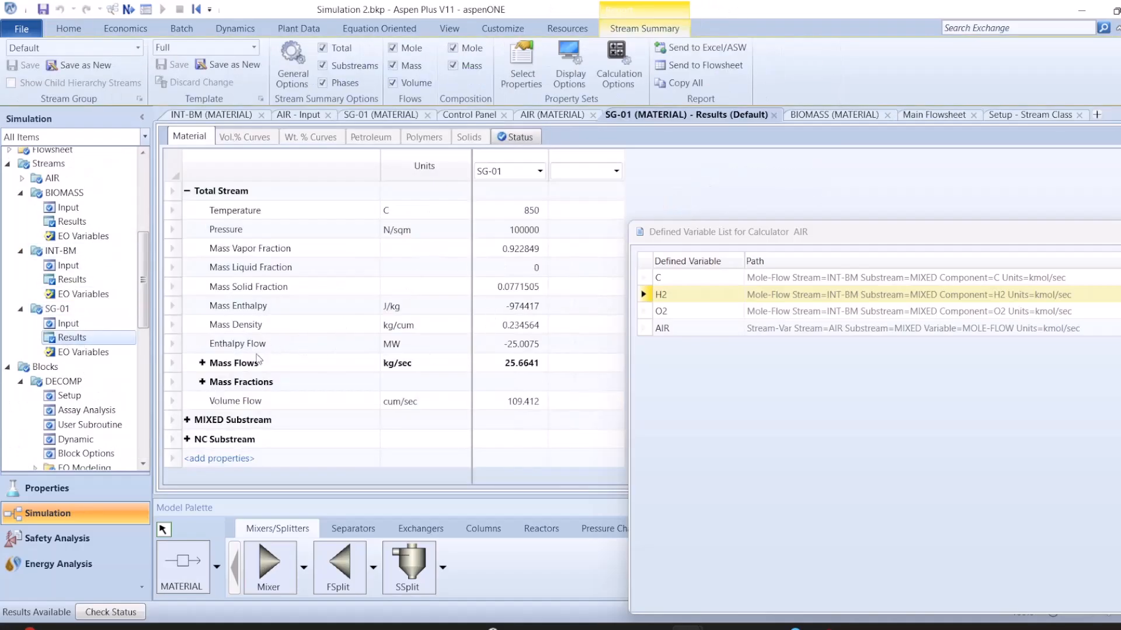
click(187, 420)
scroll(242, 416, down, 7)
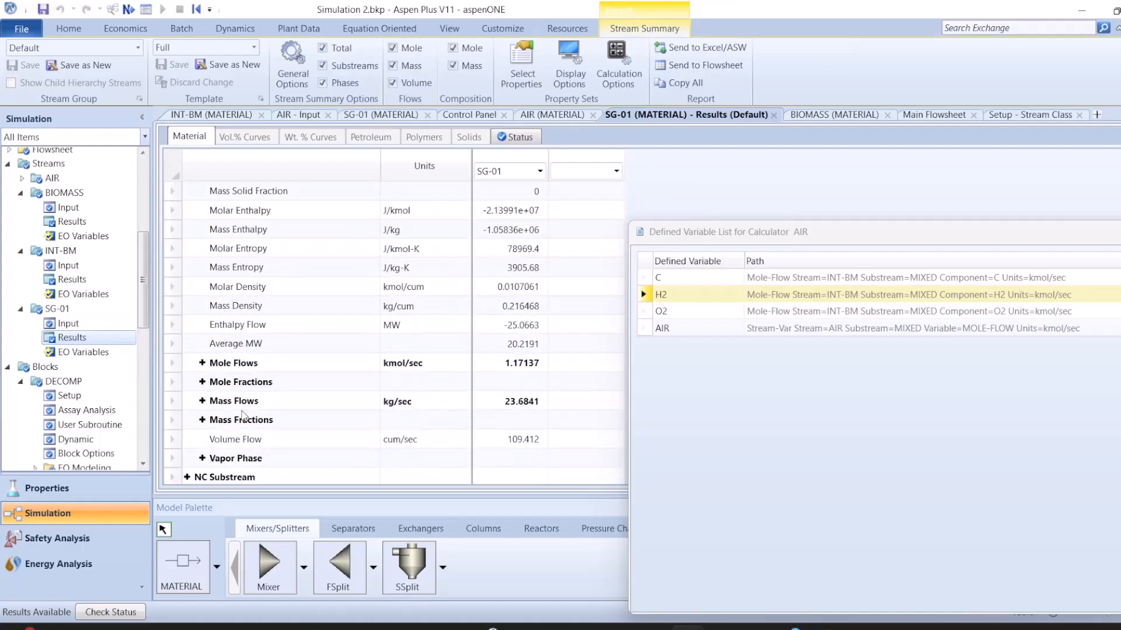
click(202, 382)
scroll(309, 423, down, 2)
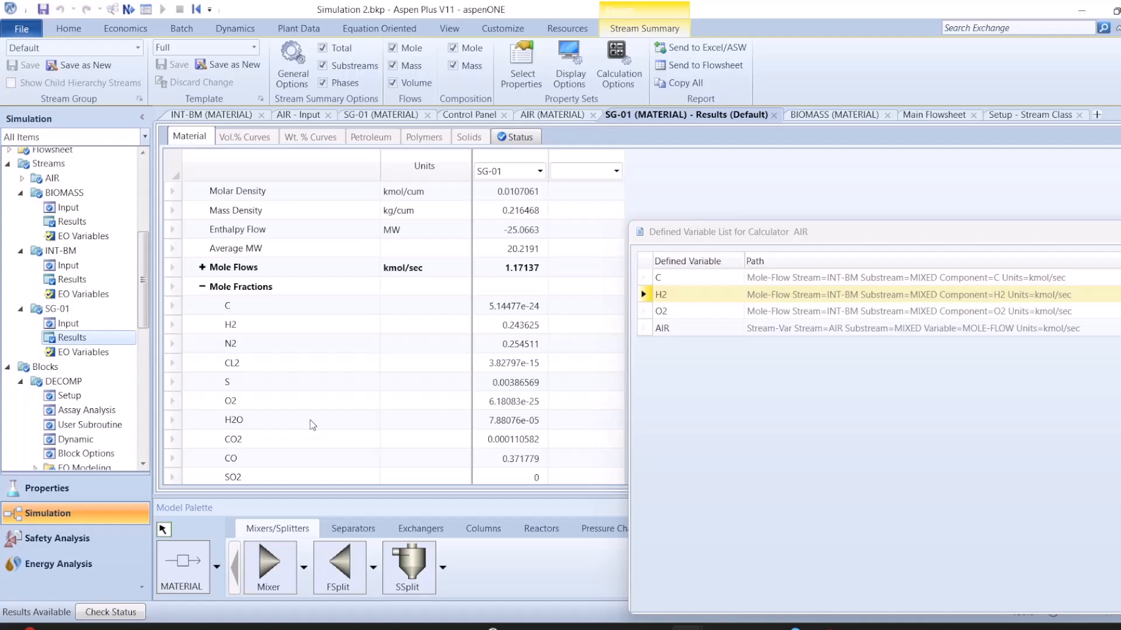
Step: Examine the H2, CO, N2 and CO2 mole fractions in the SG-01 results
scroll(310, 419, down, 1)
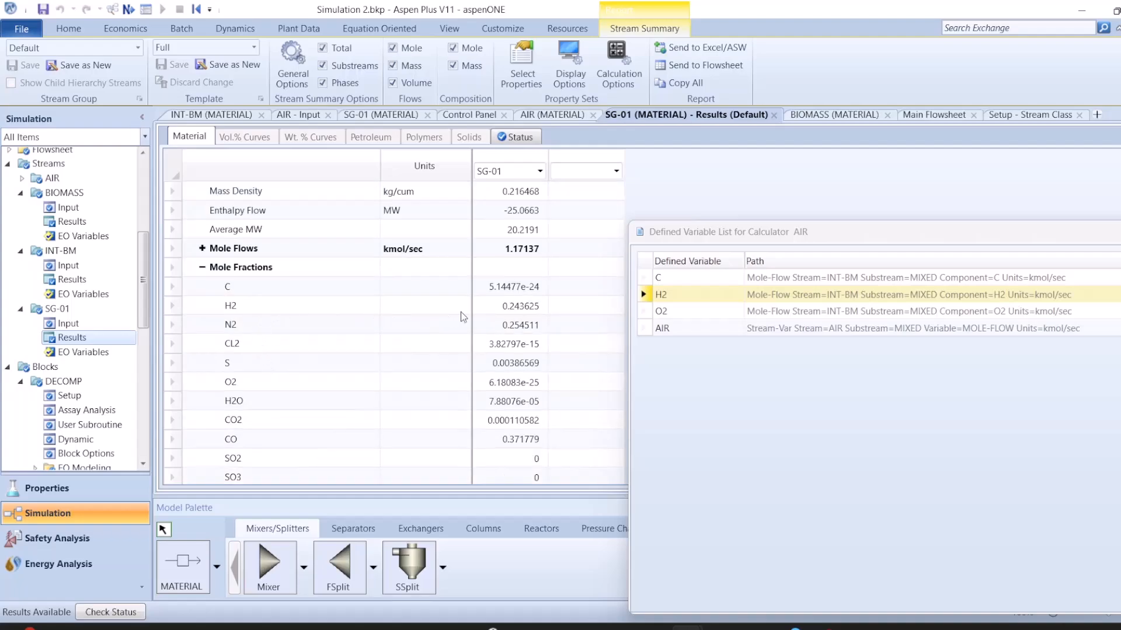
click(498, 311)
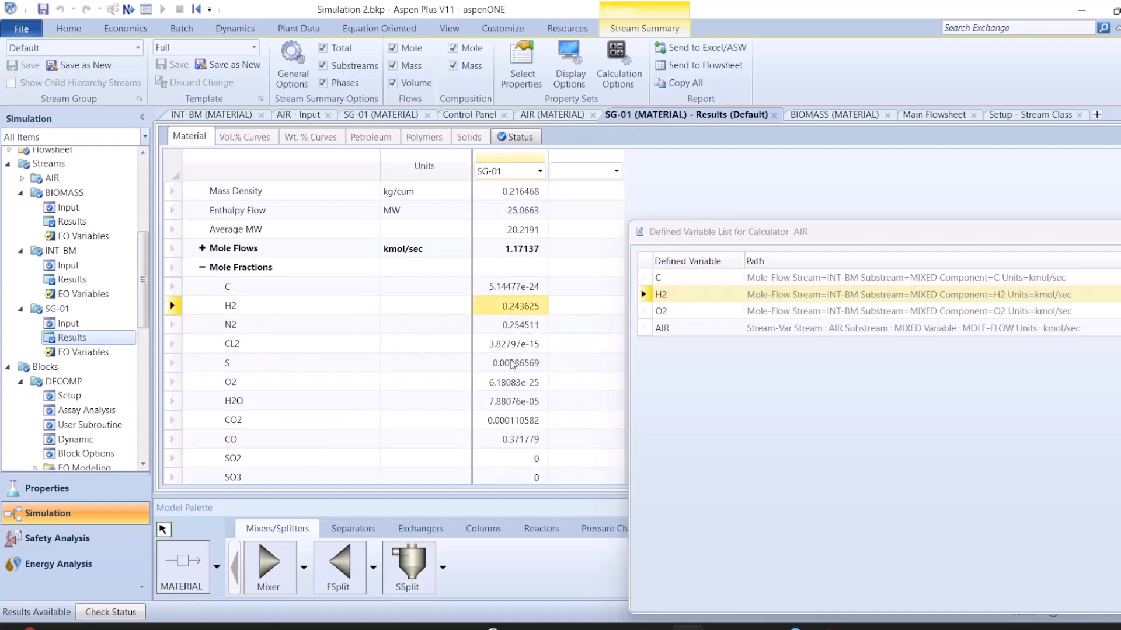
click(507, 444)
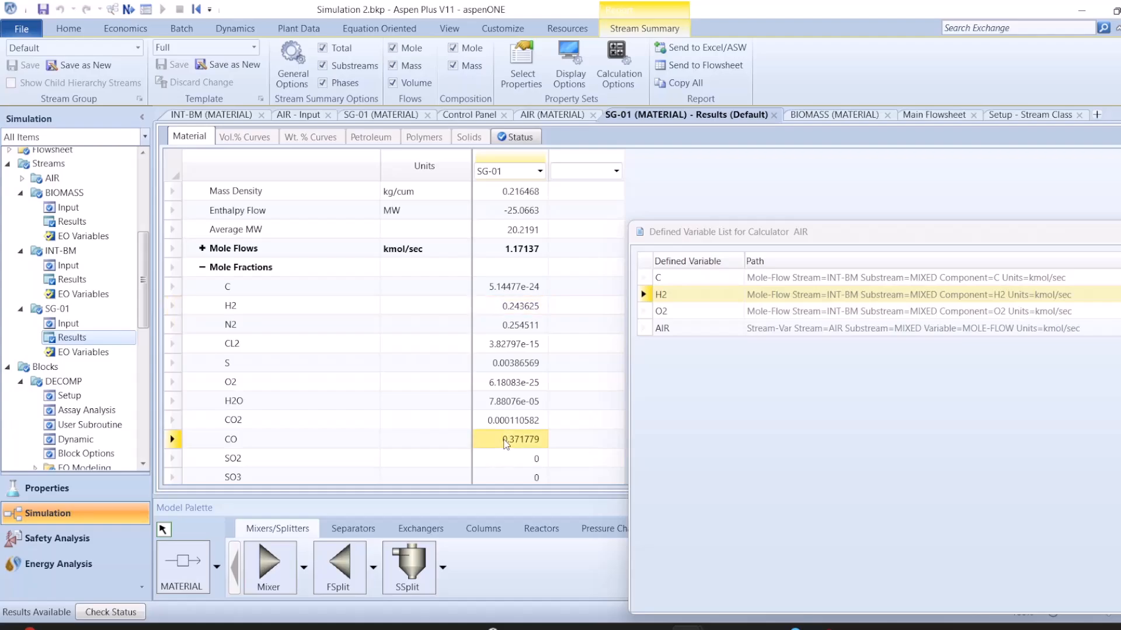
click(491, 328)
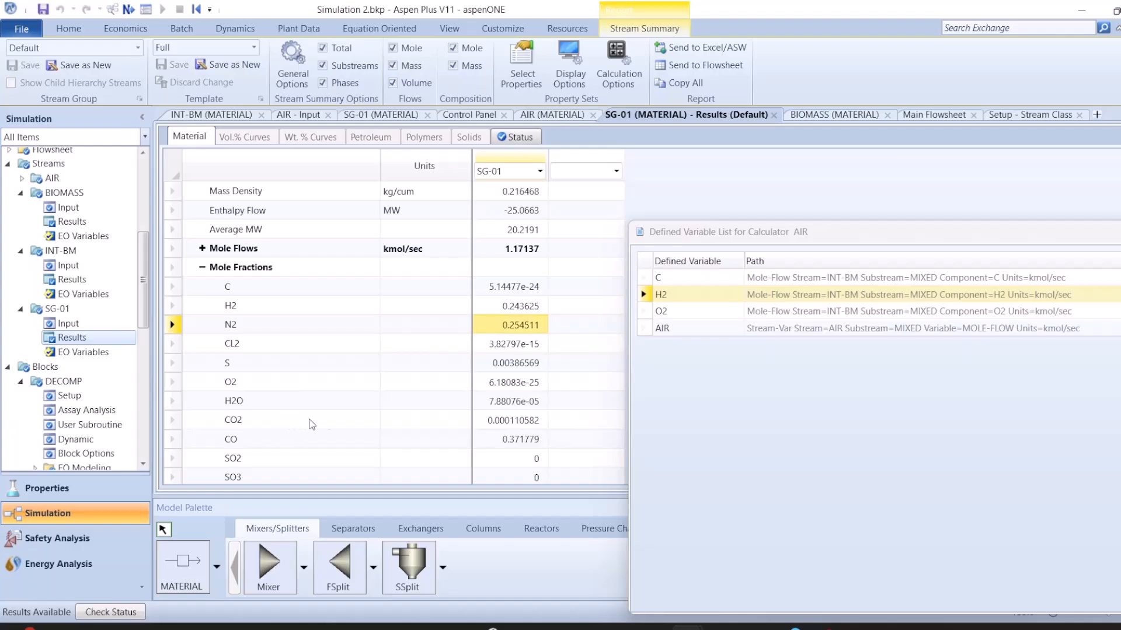
click(329, 420)
click(507, 422)
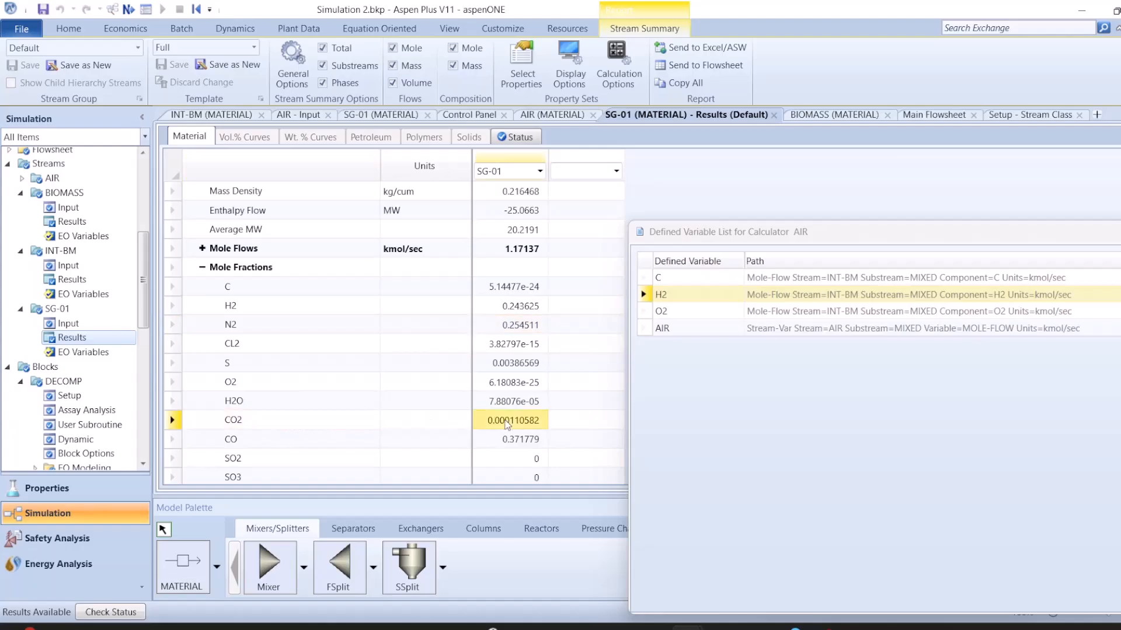
Step: Switch the GASIFIER operating specification from temperature to heat duty and set the duty to 0 MW
click(936, 116)
click(368, 201)
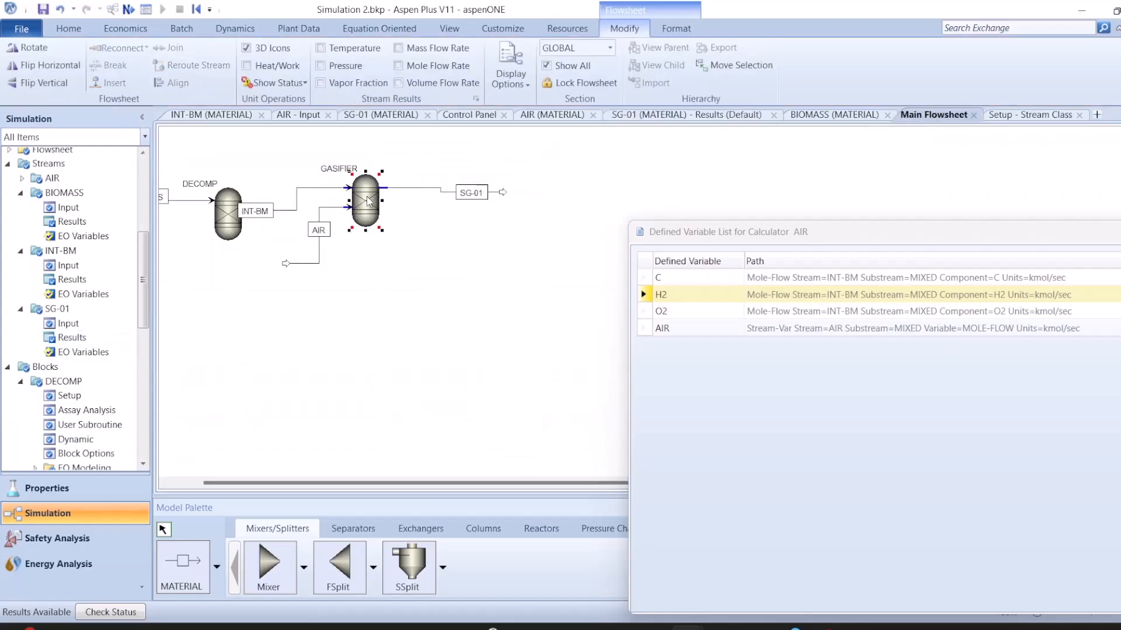
double_click(369, 201)
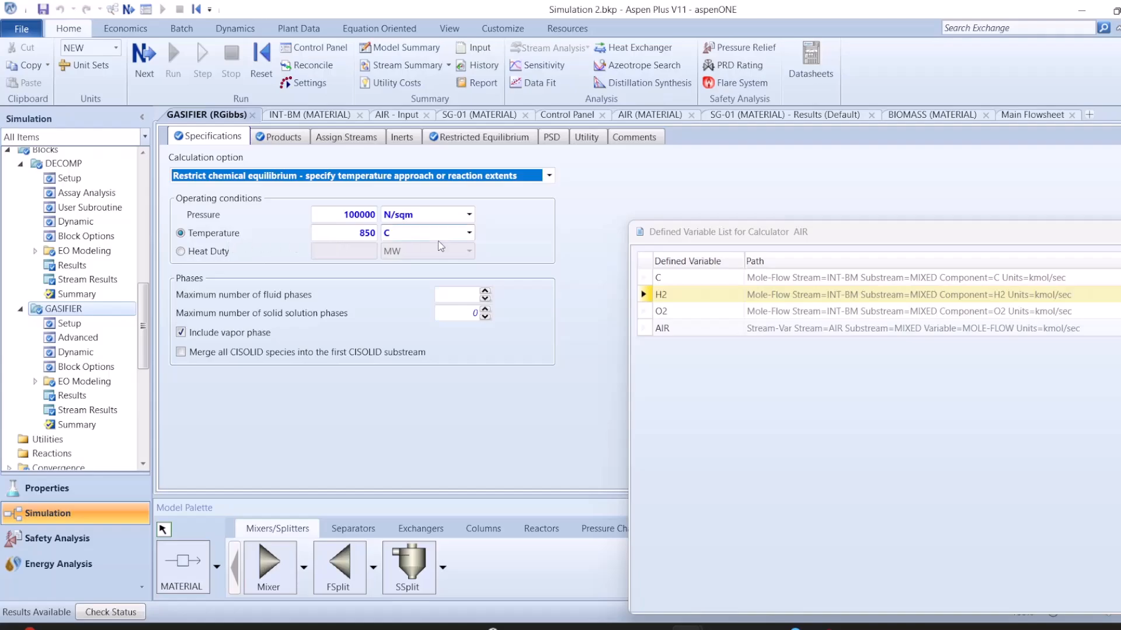
click(222, 253)
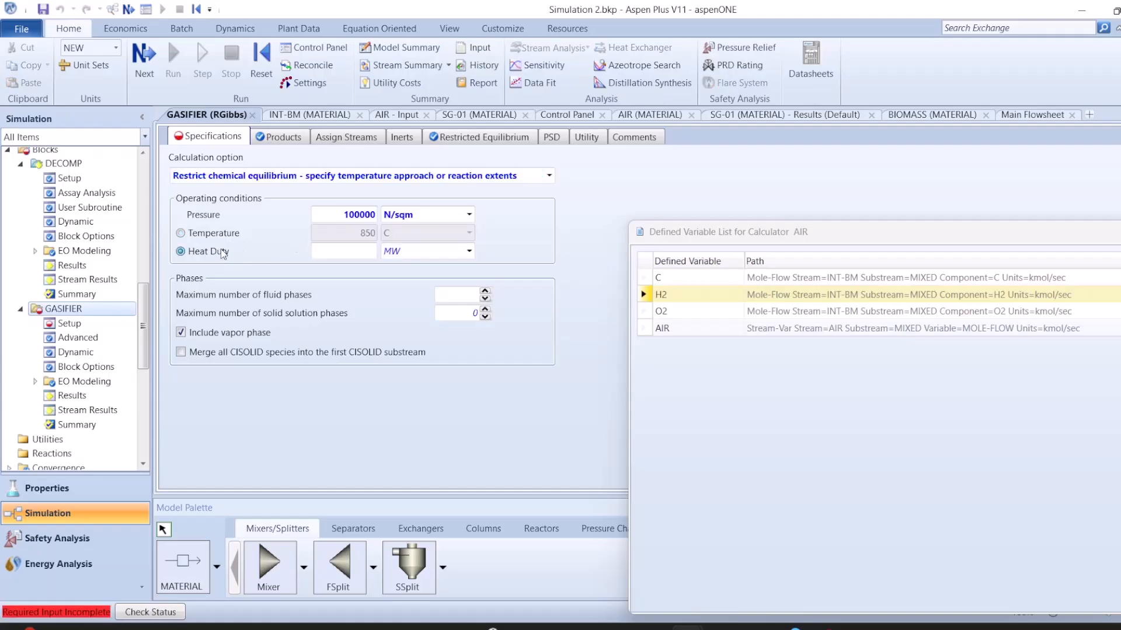
click(219, 234)
click(361, 251)
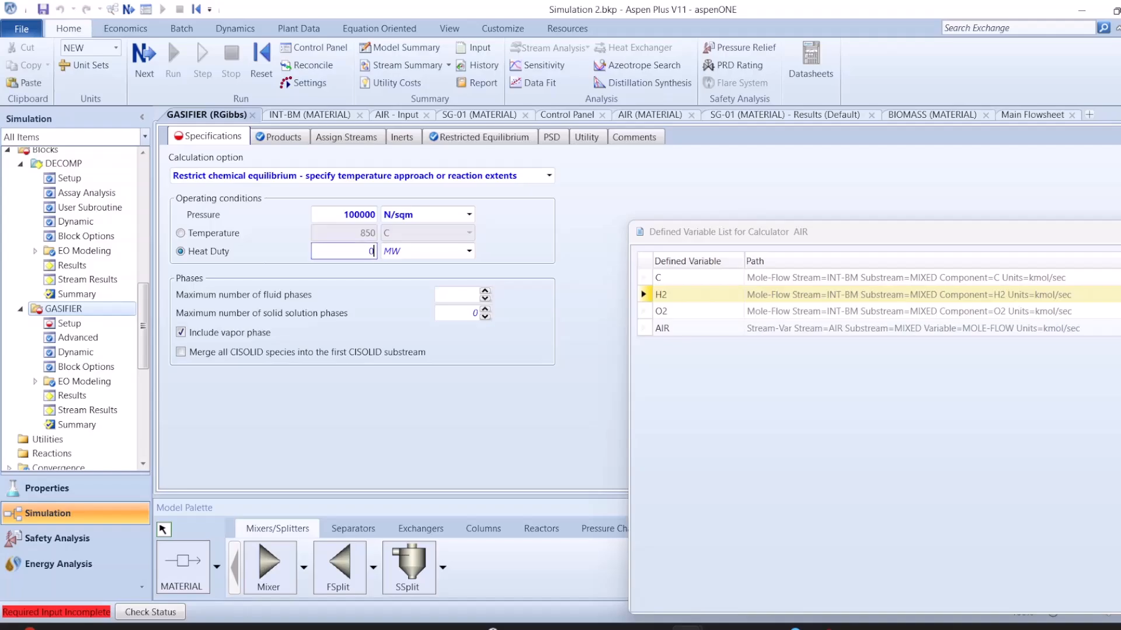
key(Return)
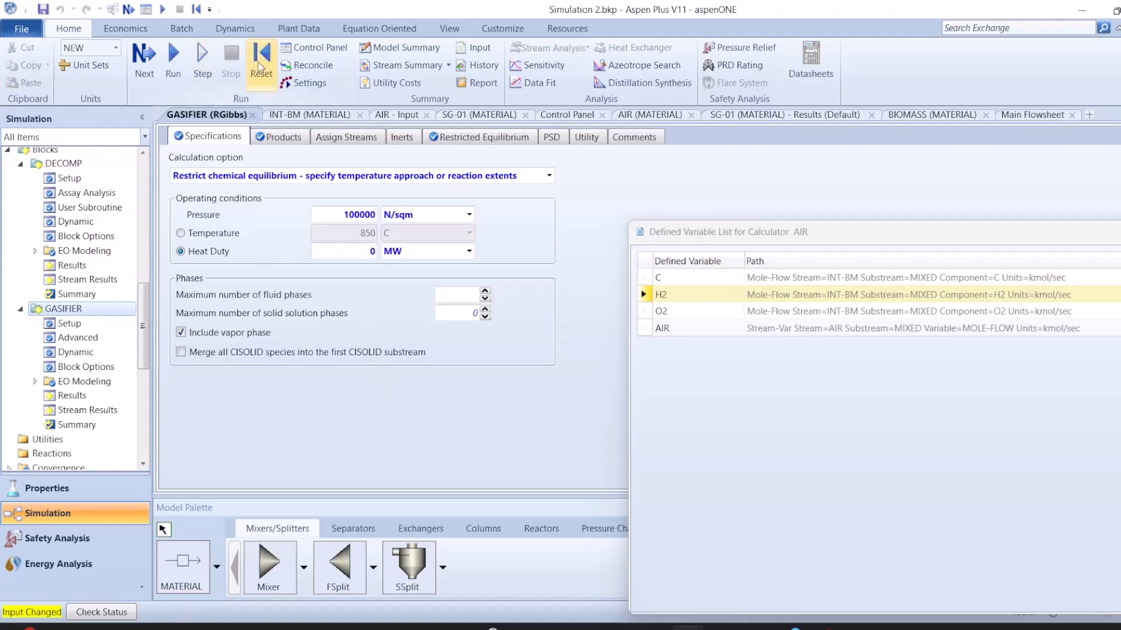
Step: Reinitialize the whole simulation and run it with the zero heat duty gasifier
click(261, 61)
click(523, 359)
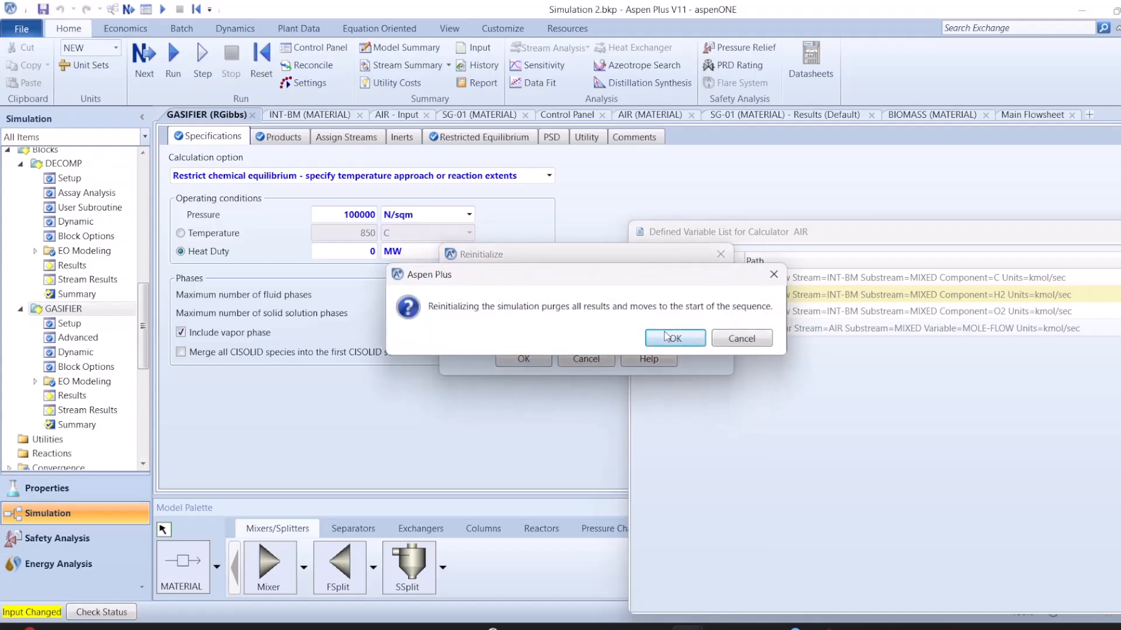
click(669, 337)
click(144, 59)
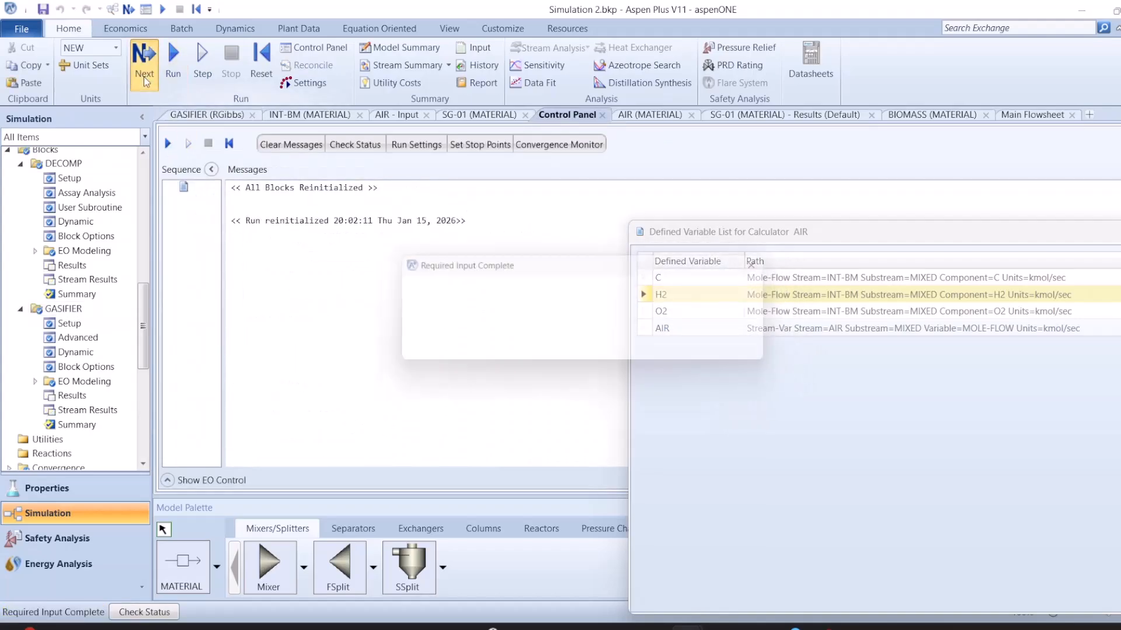
click(653, 350)
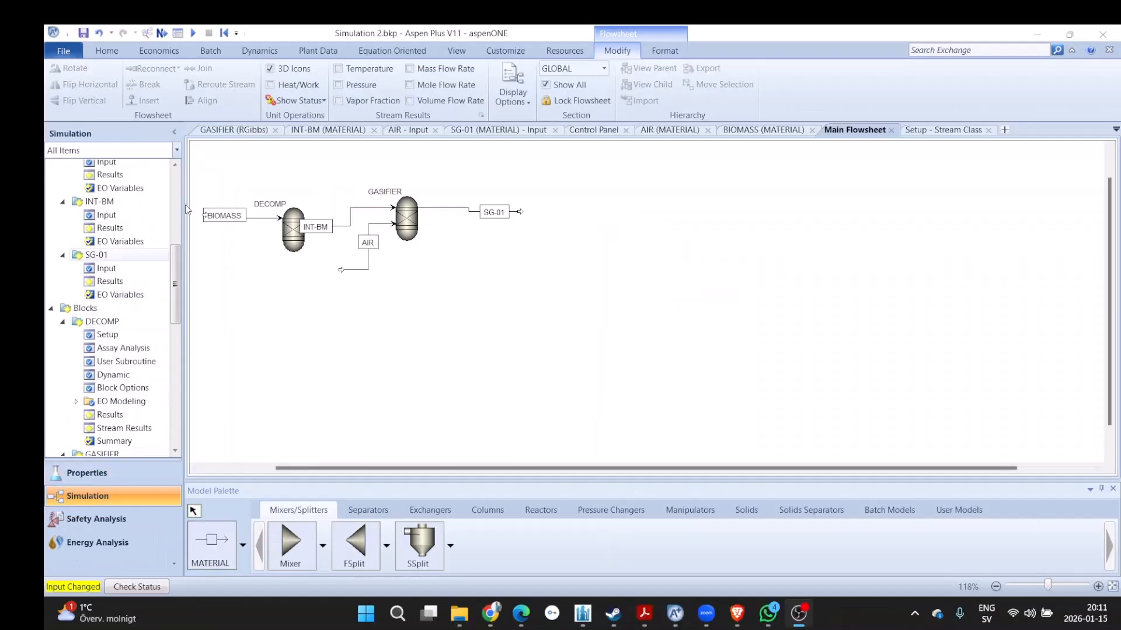
Step: Check the GASIFIER specifications for phase and chemical equilibrium at 0 MW, and rerun the simulation after reinitializing it
click(401, 228)
double_click(401, 228)
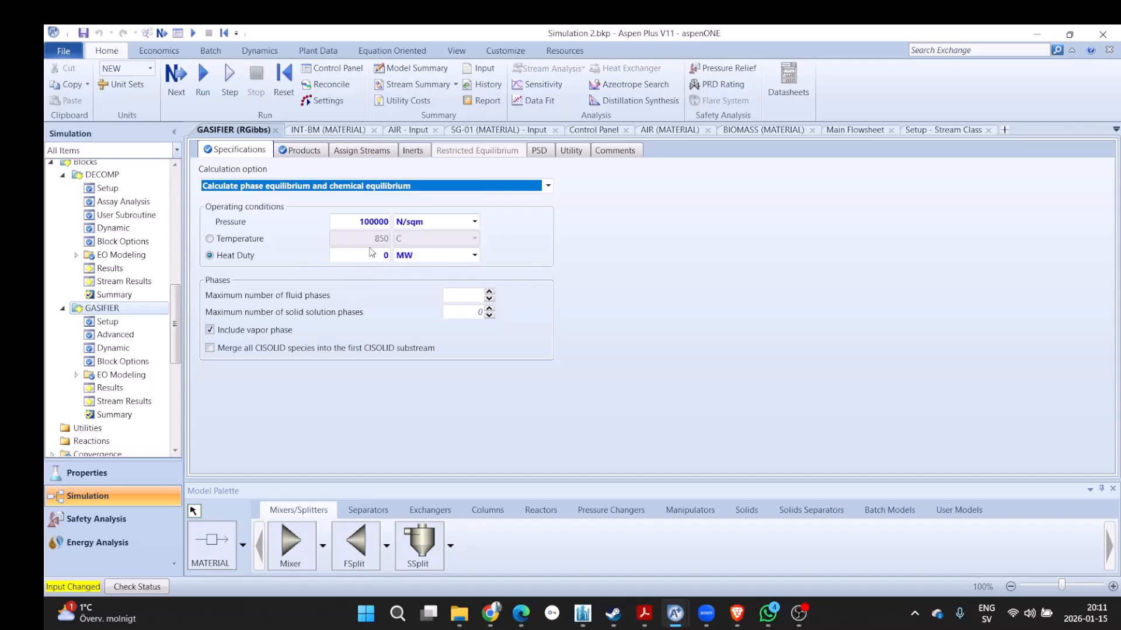
click(282, 88)
click(525, 353)
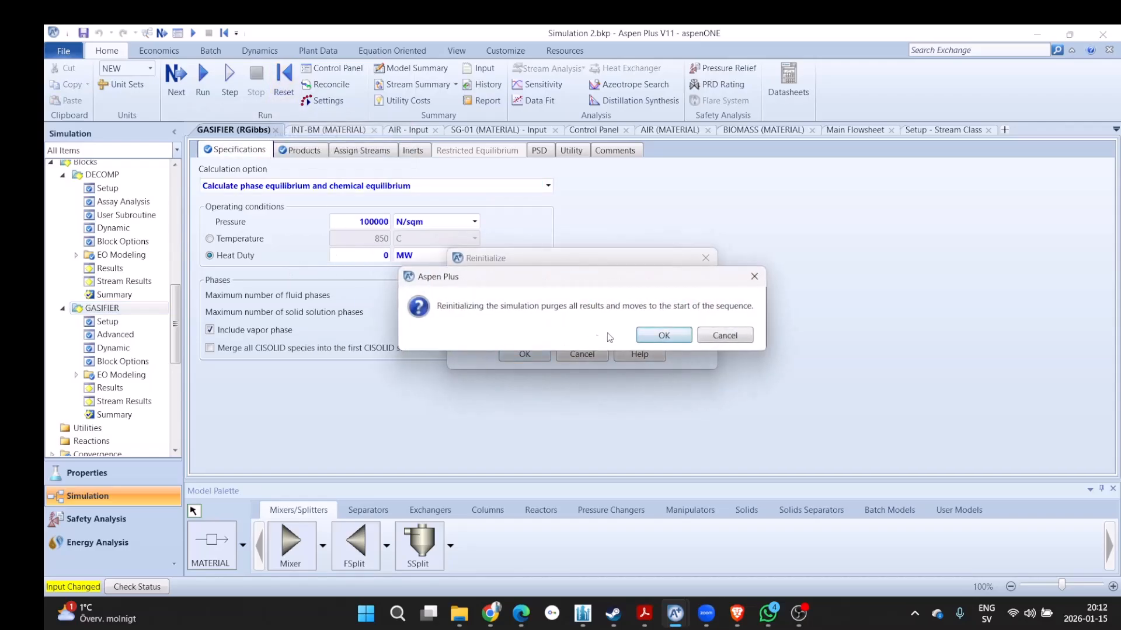
click(640, 333)
click(175, 93)
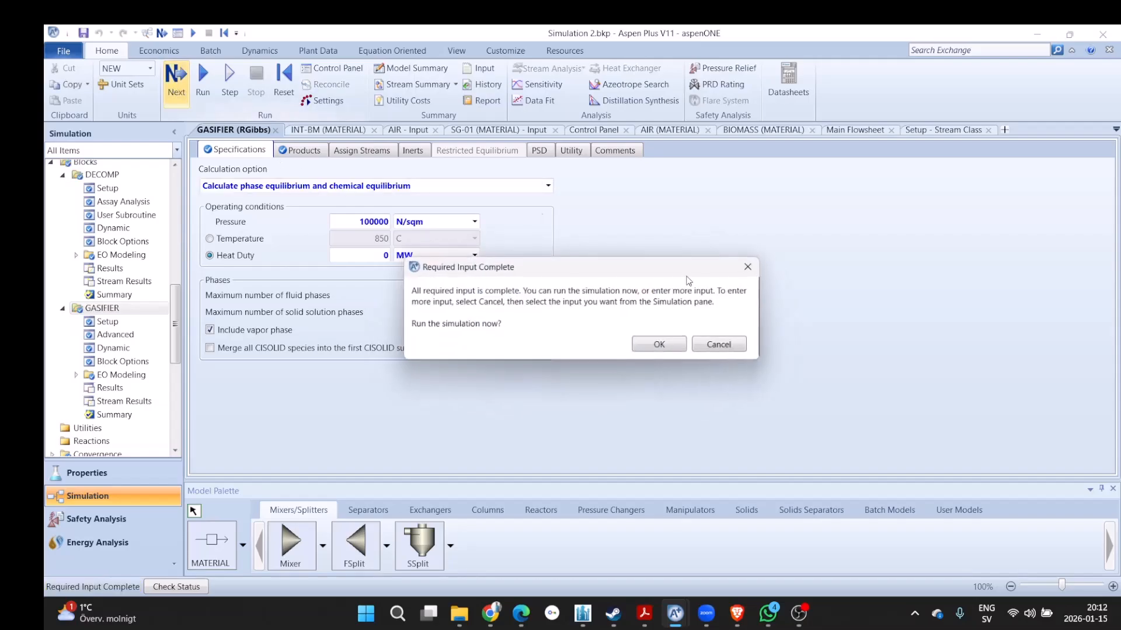
click(658, 346)
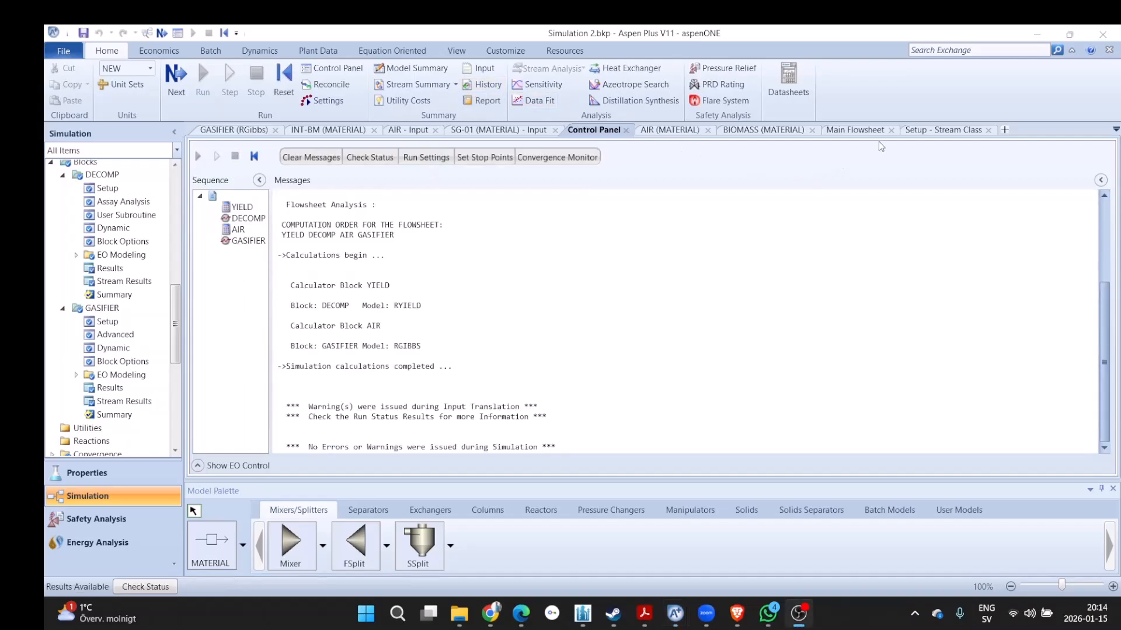
Step: Review the SG-01 results for the zero-duty run, including the MIXED substream mole fractions and the total stream temperature
click(856, 129)
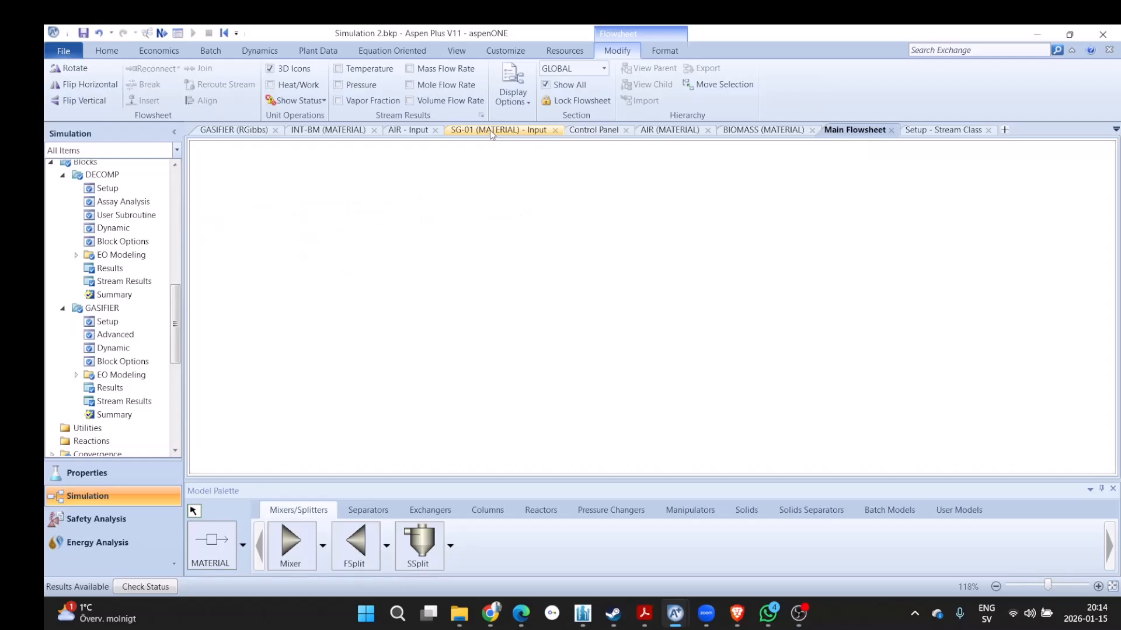
click(492, 131)
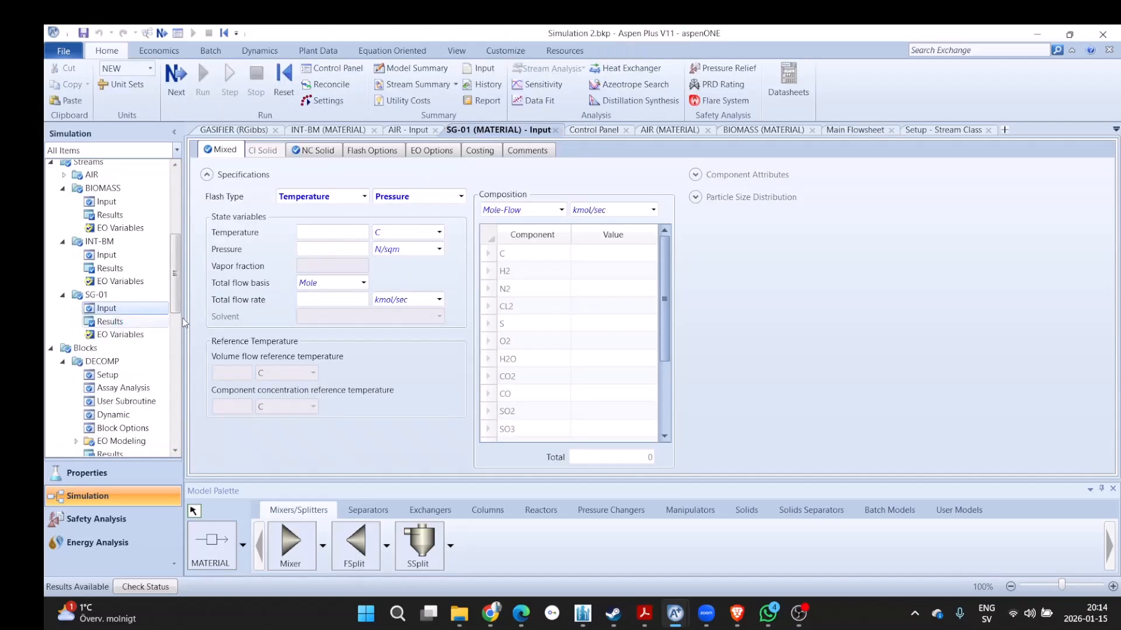
scroll(409, 362, down, 3)
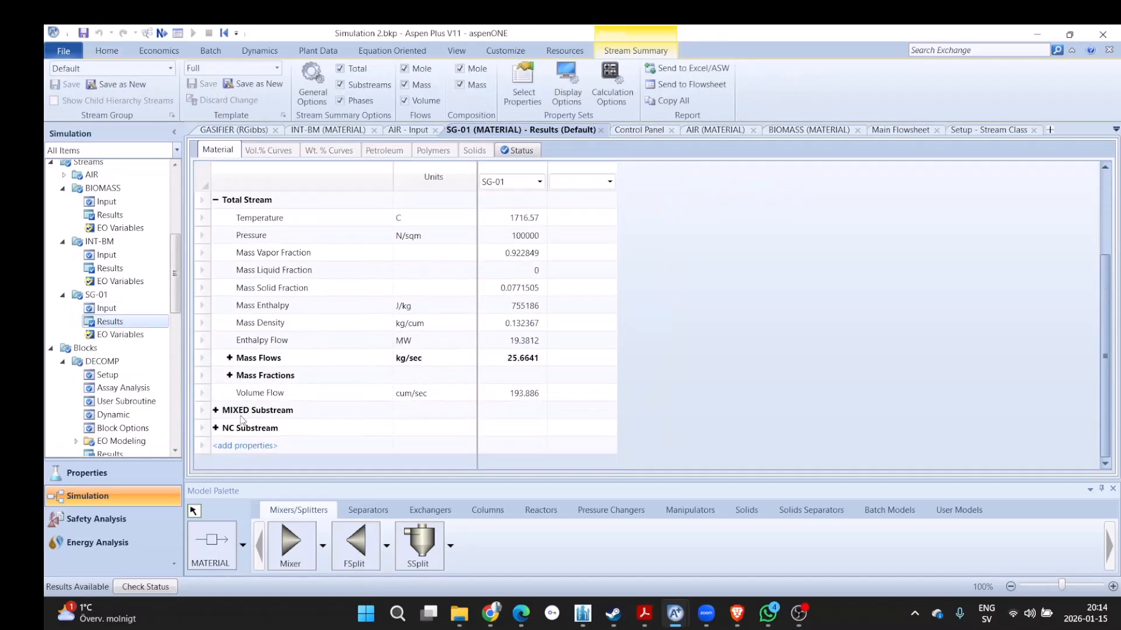
click(216, 411)
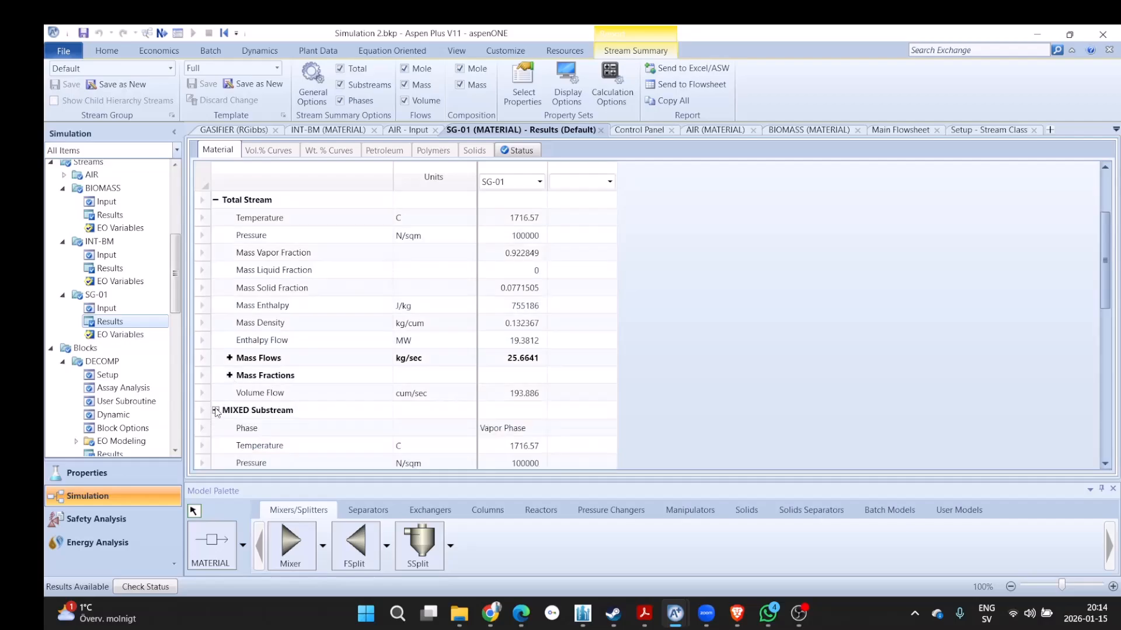
scroll(215, 410, down, 5)
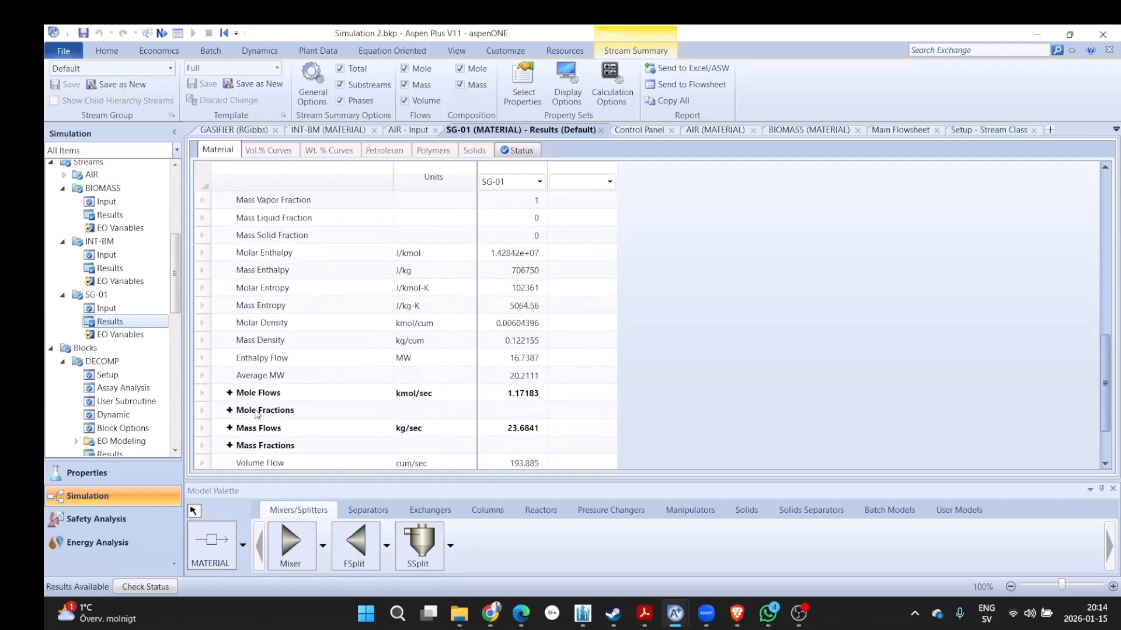
scroll(257, 414, down, 2)
click(230, 340)
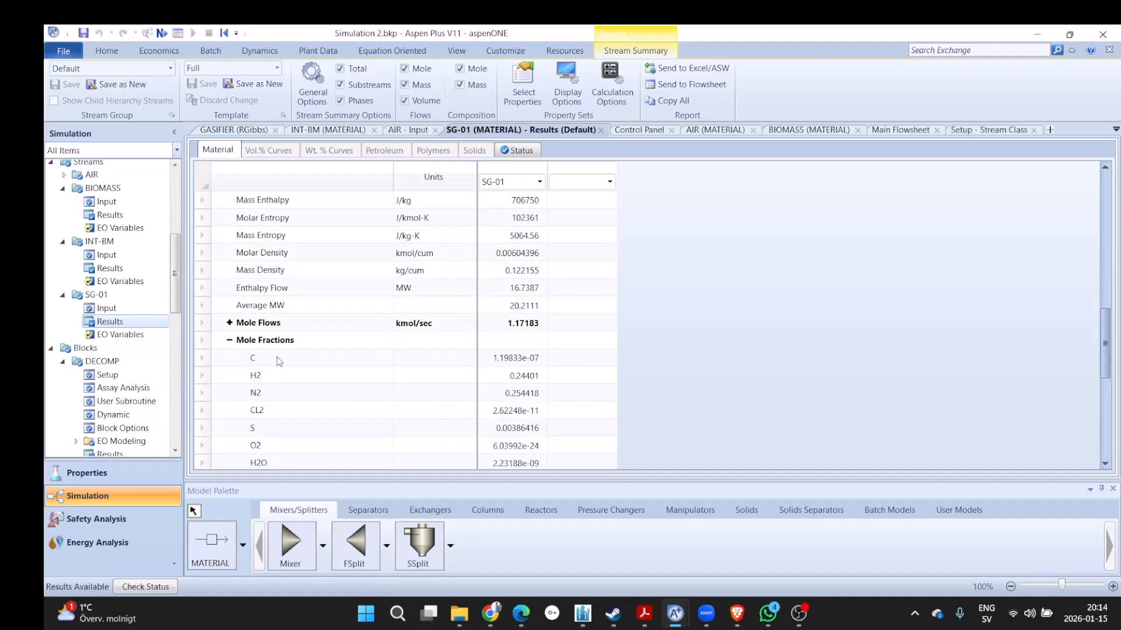
scroll(460, 393, down, 2)
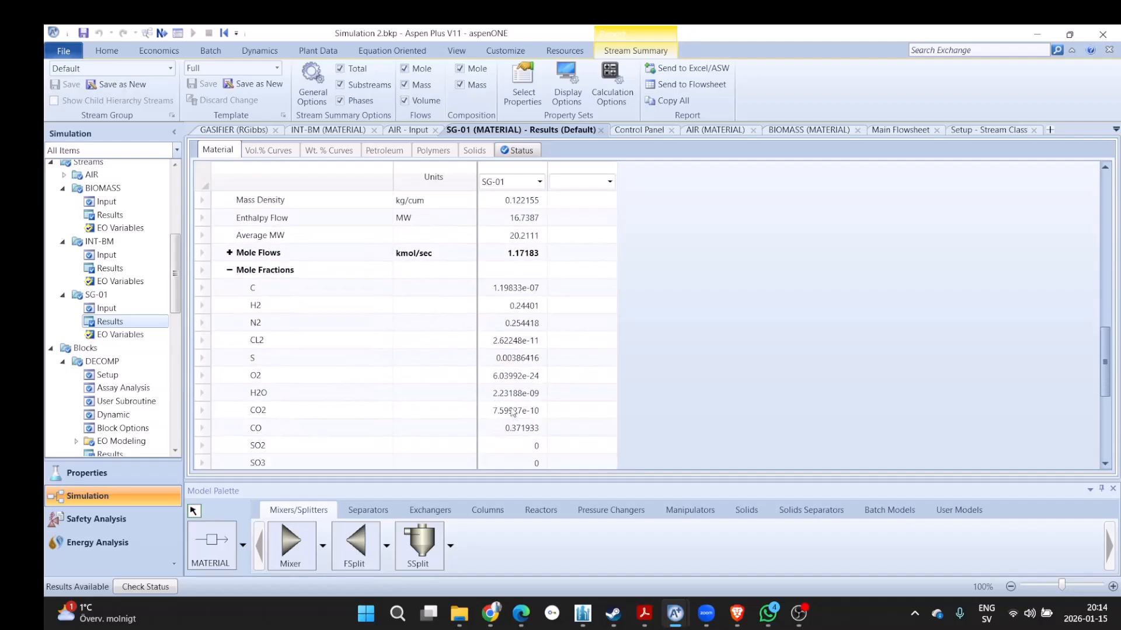
scroll(500, 401, up, 12)
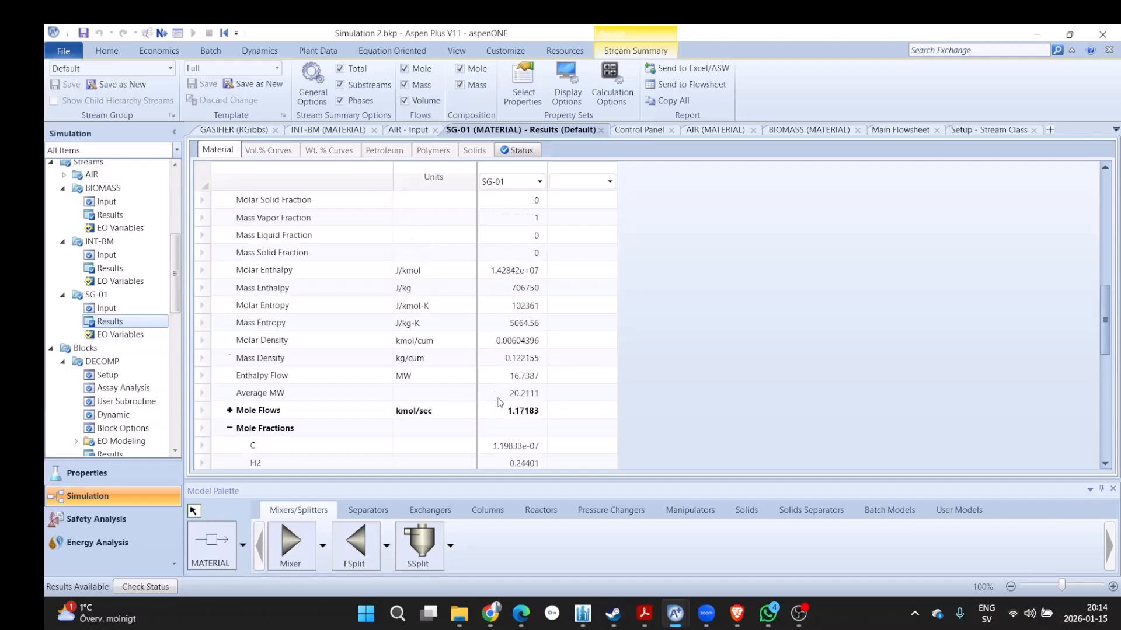
scroll(500, 402, up, 4)
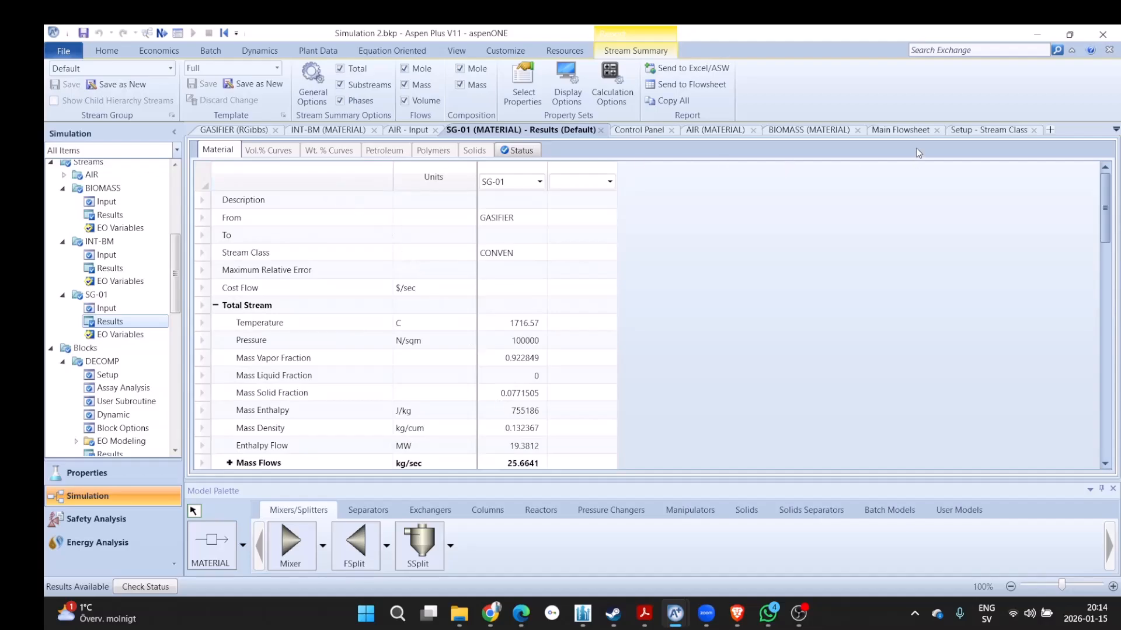
Step: Switch the GASIFIER operating specification back to a temperature of 850 C
click(903, 130)
double_click(412, 219)
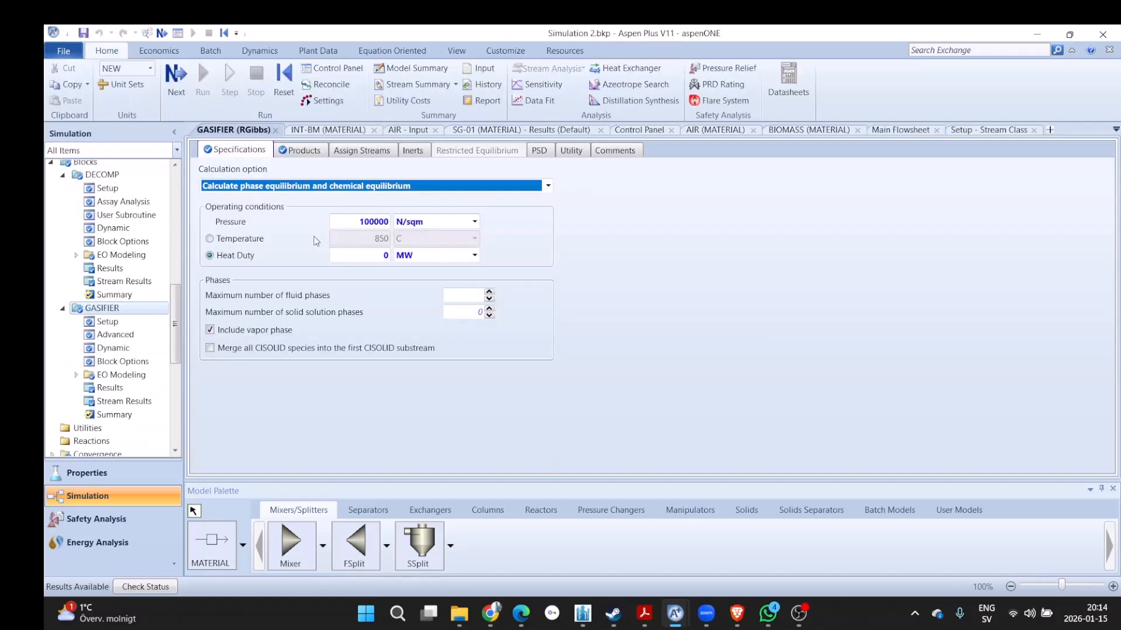
click(243, 240)
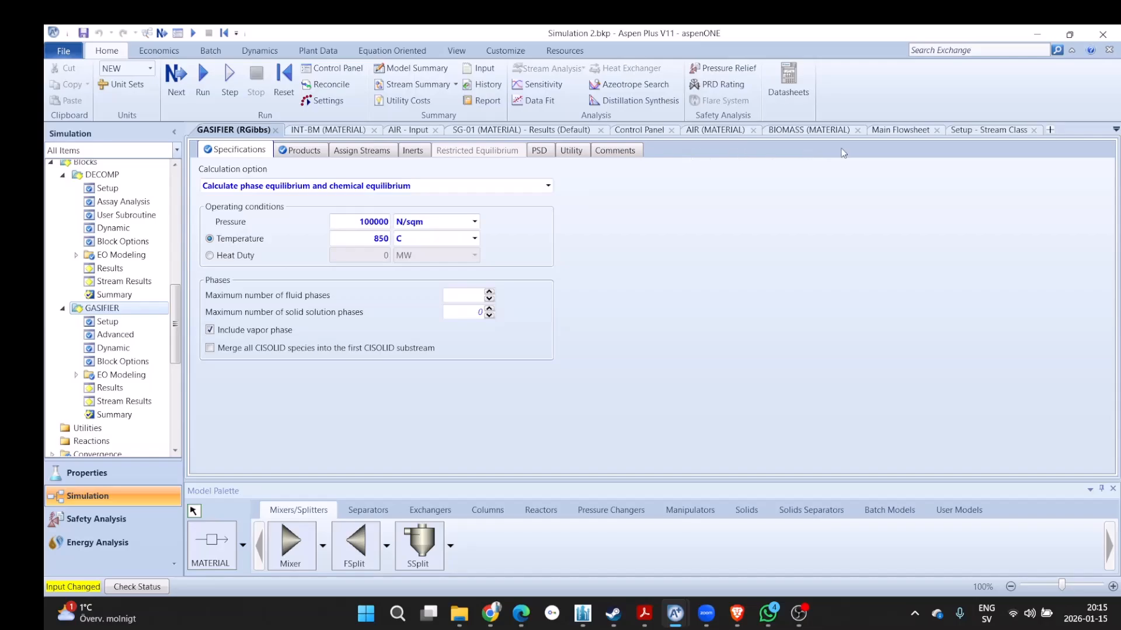
Step: Add a material stream named STEAM as a feed to the GASIFIER block on the main flowsheet
click(876, 132)
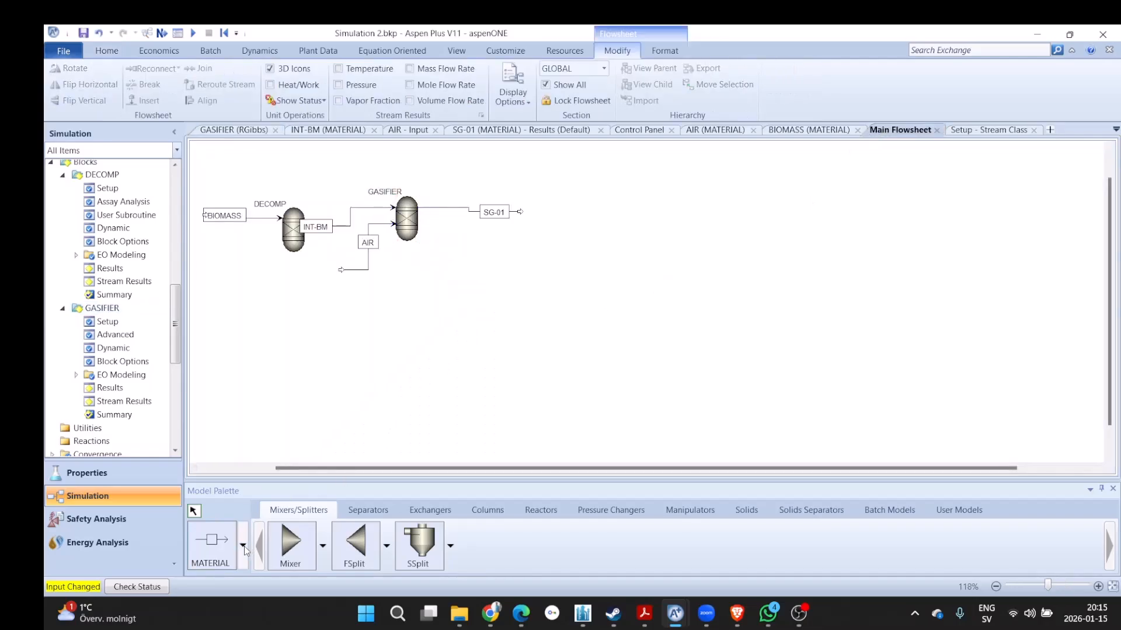
click(217, 545)
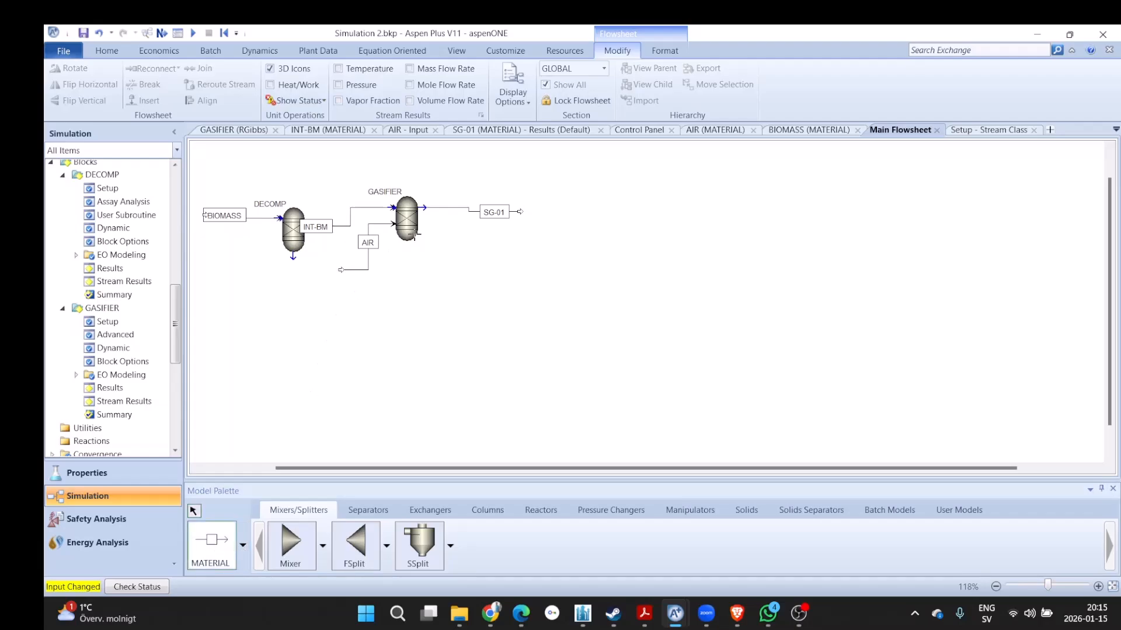
click(395, 207)
click(406, 246)
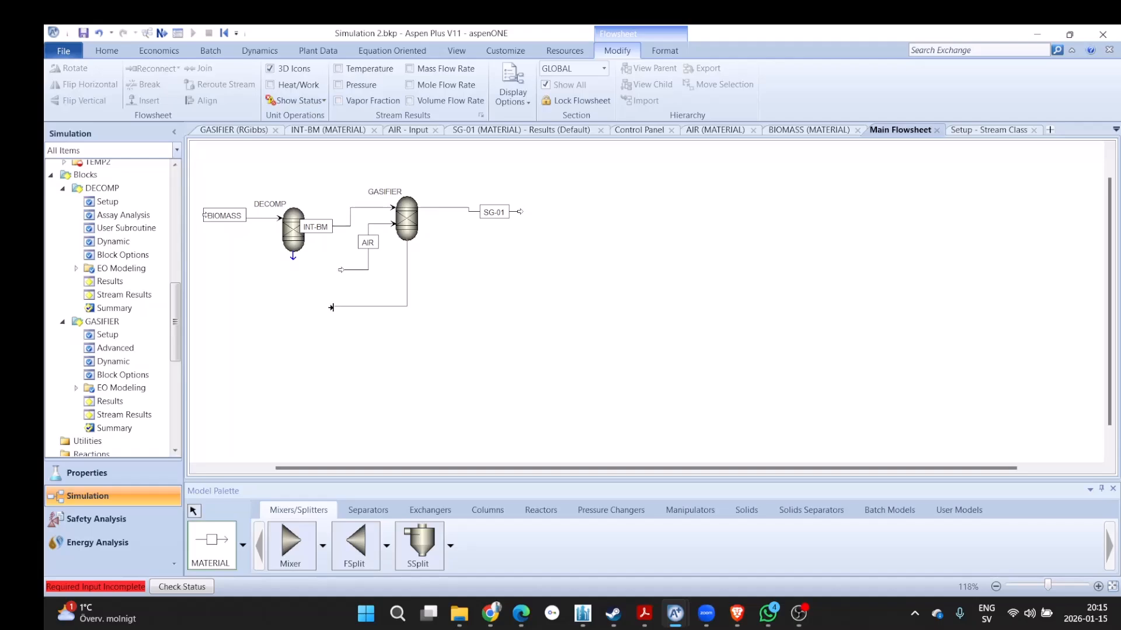
click(325, 306)
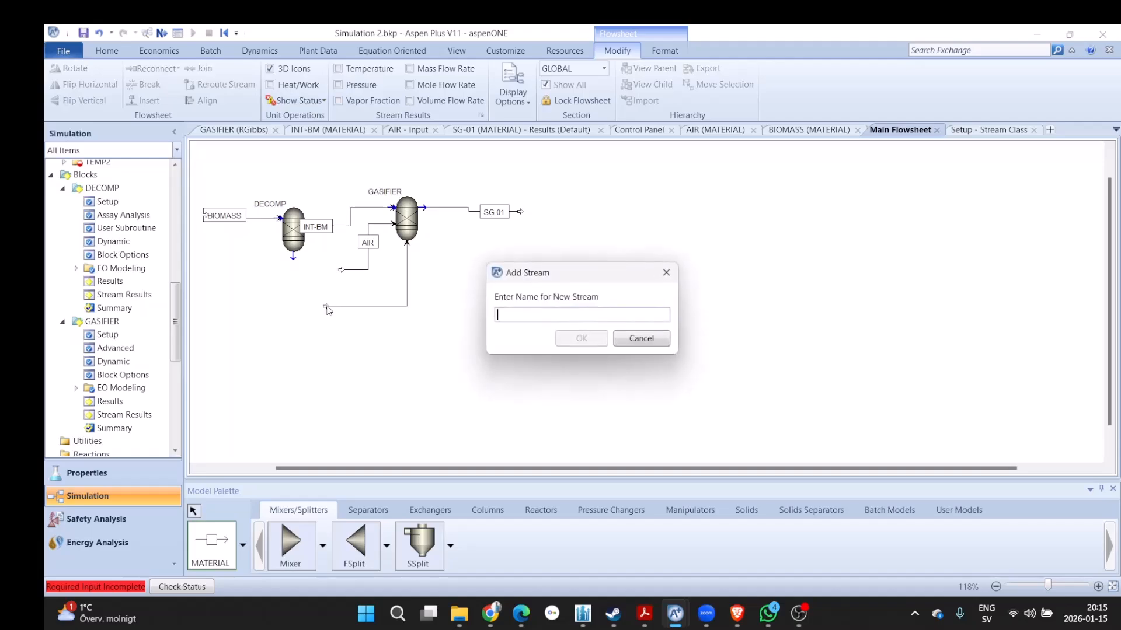
text(STEAM)
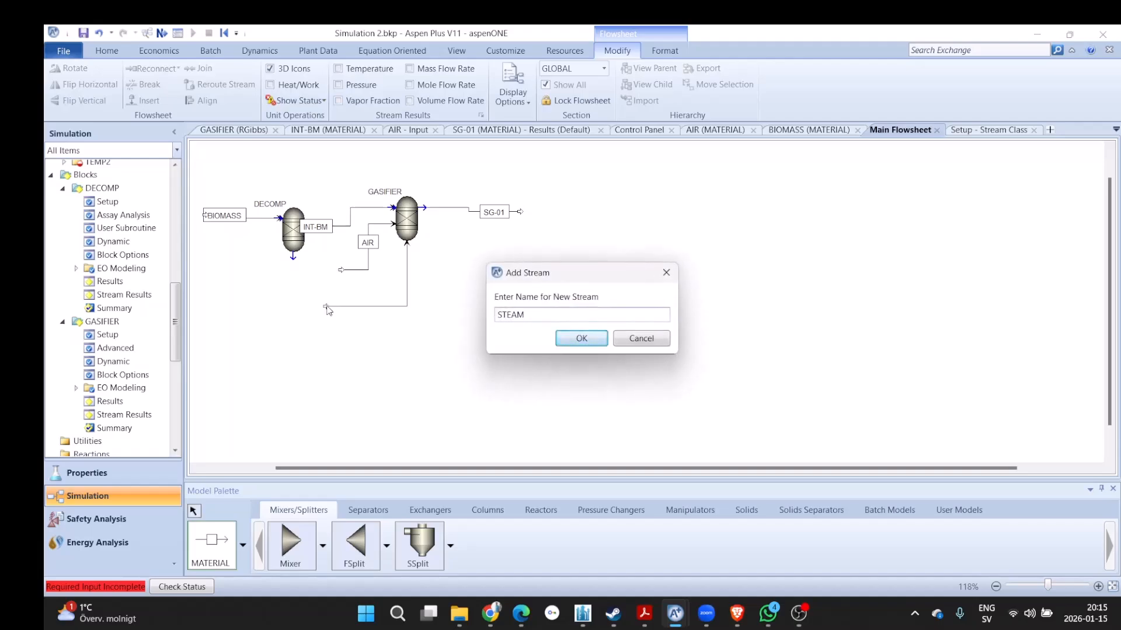
key(Return)
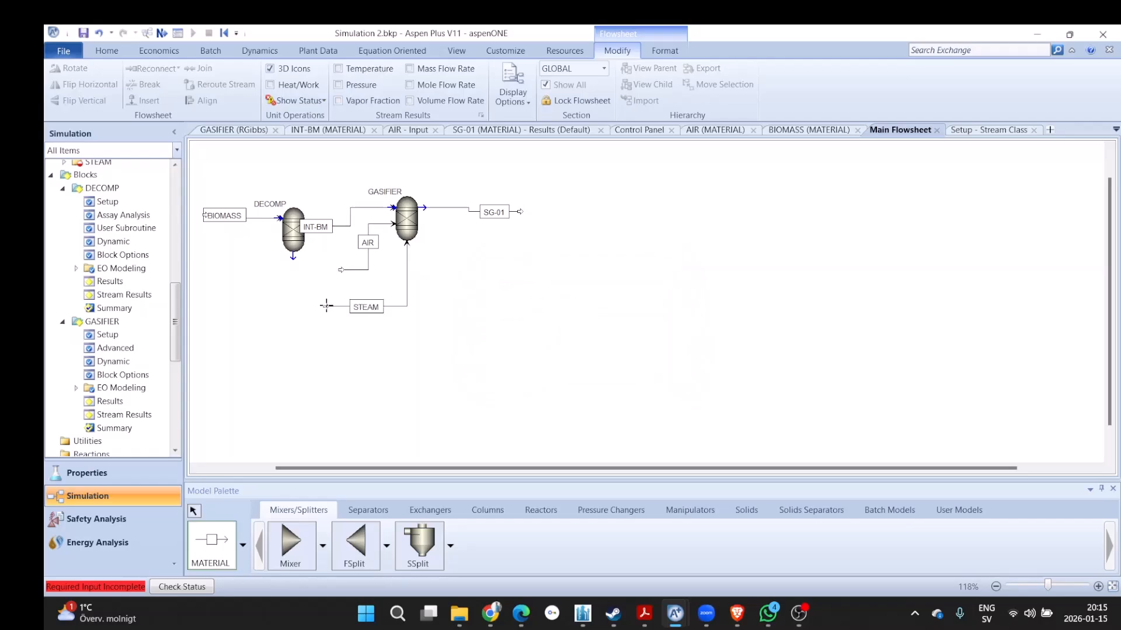
key(Escape)
Step: Set the STEAM stream conditions to 350 C, 25 bar and a total mass flow rate of 5 kg/sec
click(336, 308)
click(359, 234)
text(350)
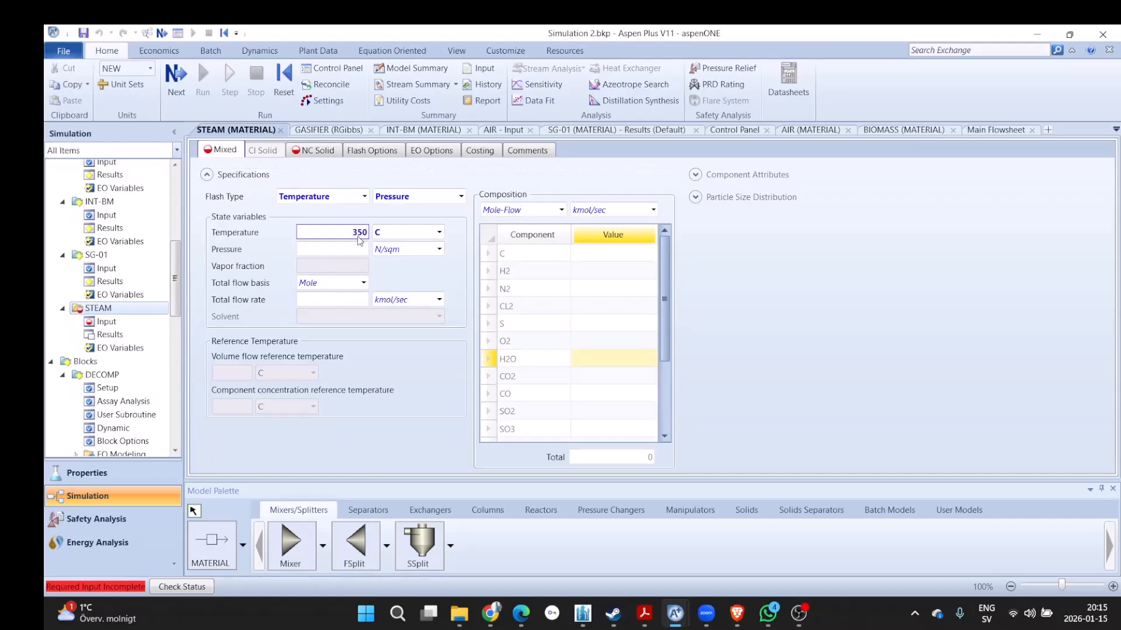
key(Tab)
key(Tab)
text(25)
key(Tab)
text(bar)
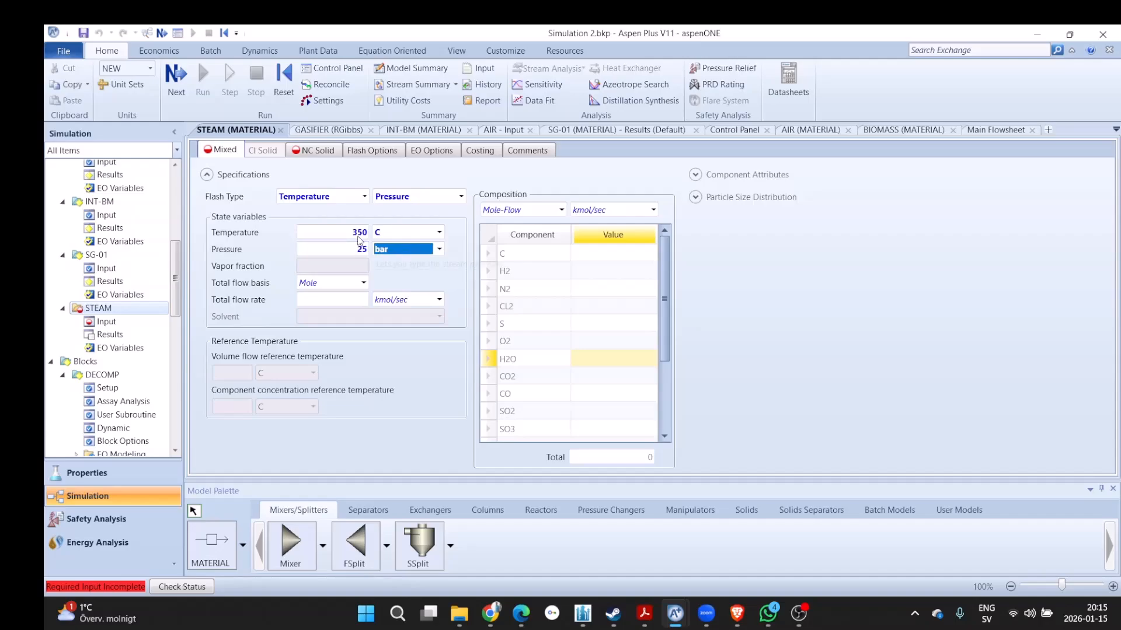
click(363, 282)
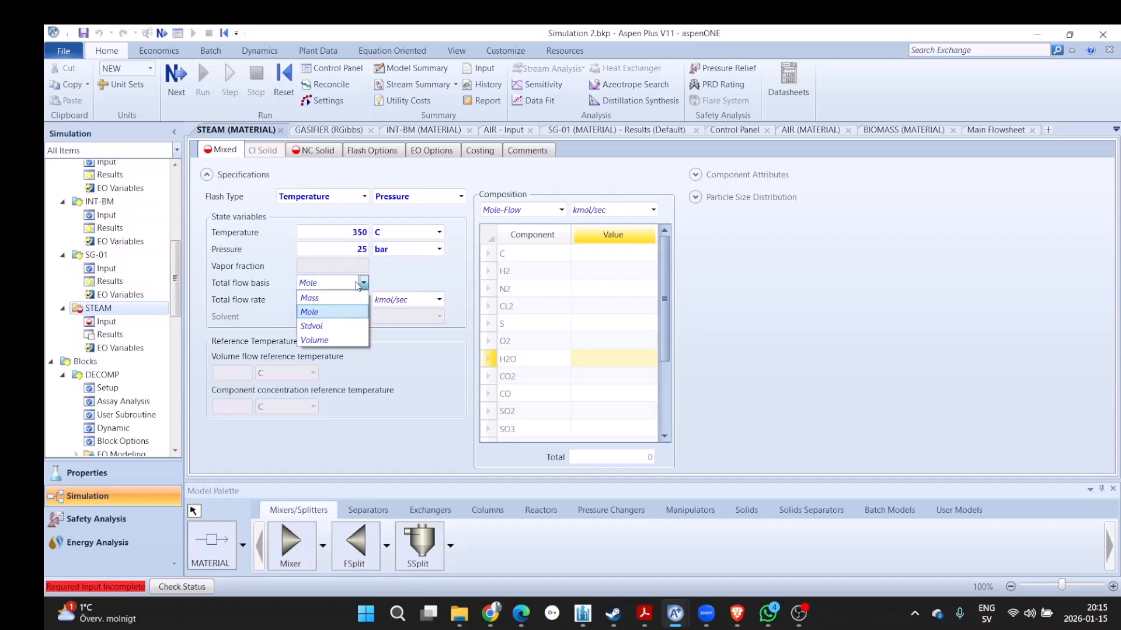
click(343, 299)
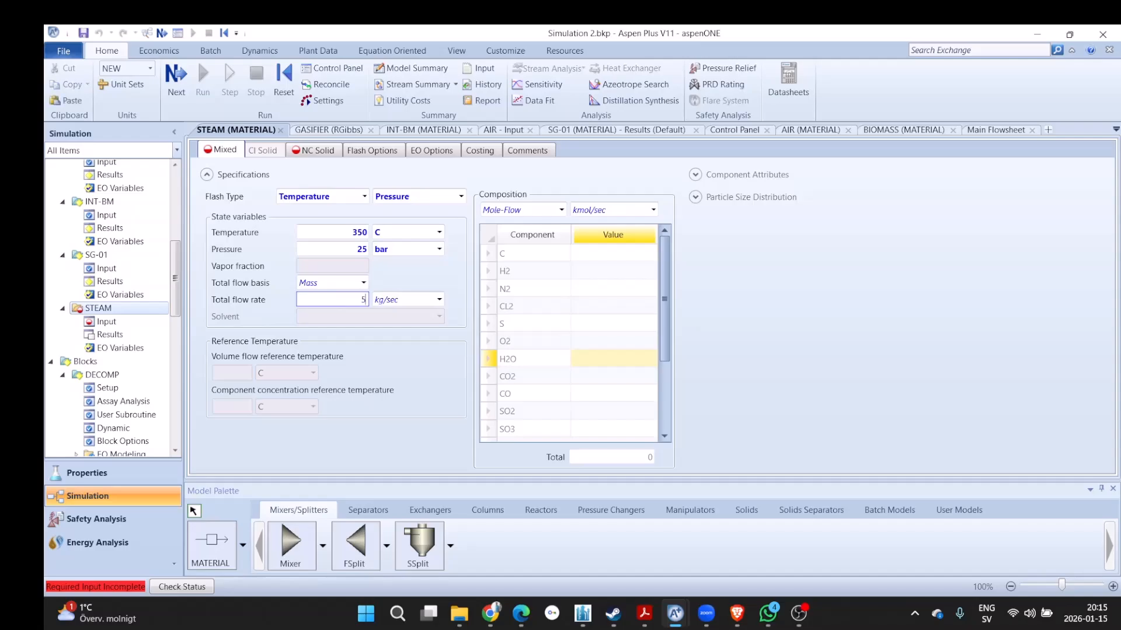
Step: Define the STEAM composition on a Mole-Frac basis with H2O set to 1
click(606, 255)
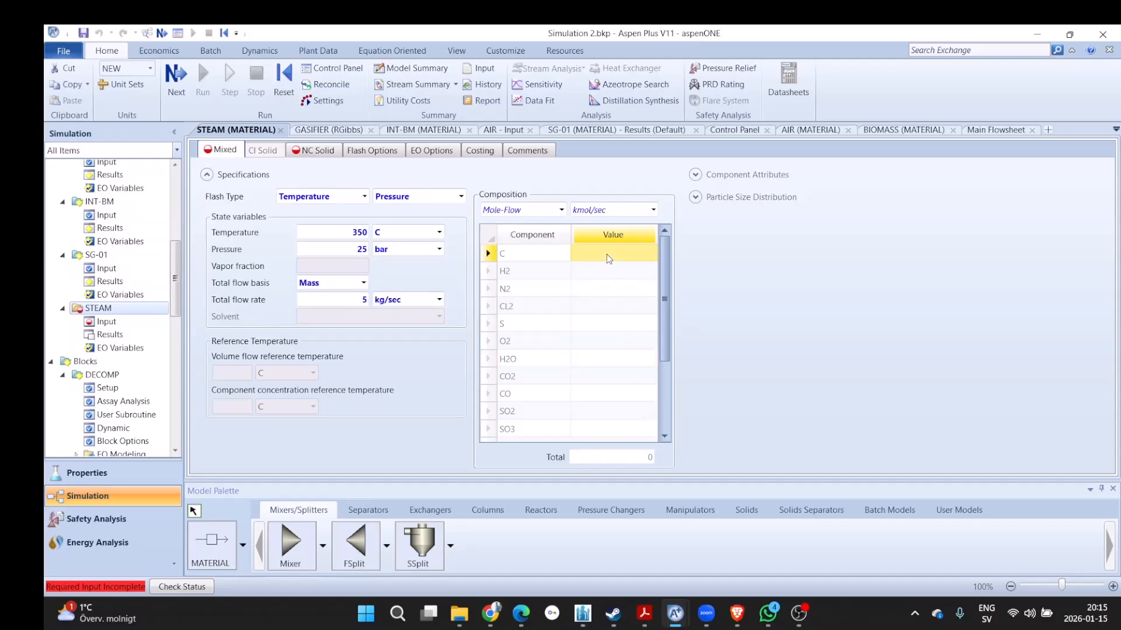
click(561, 210)
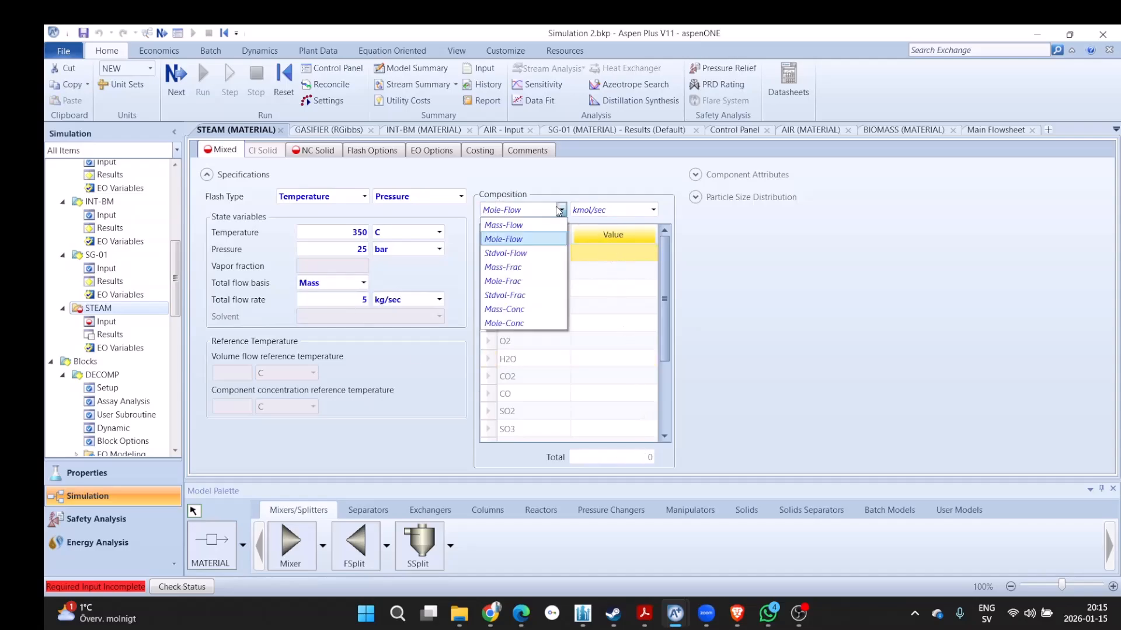
click(503, 281)
click(580, 359)
text(1)
key(Return)
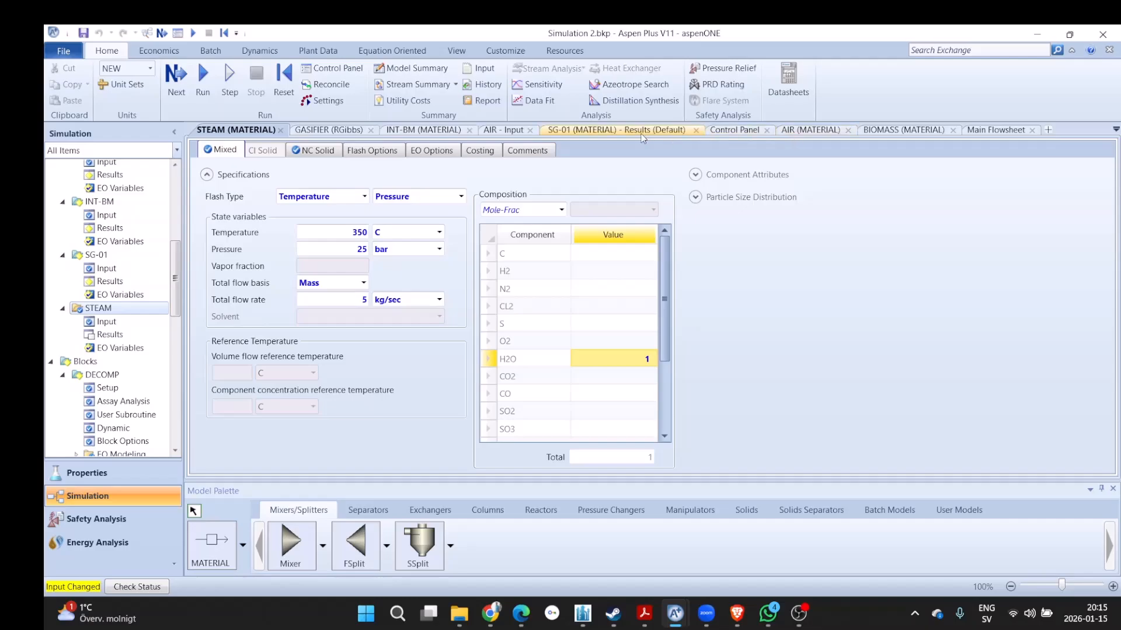
Step: Reinitialize the whole simulation, save the file, and run it with the steam feed included
click(336, 130)
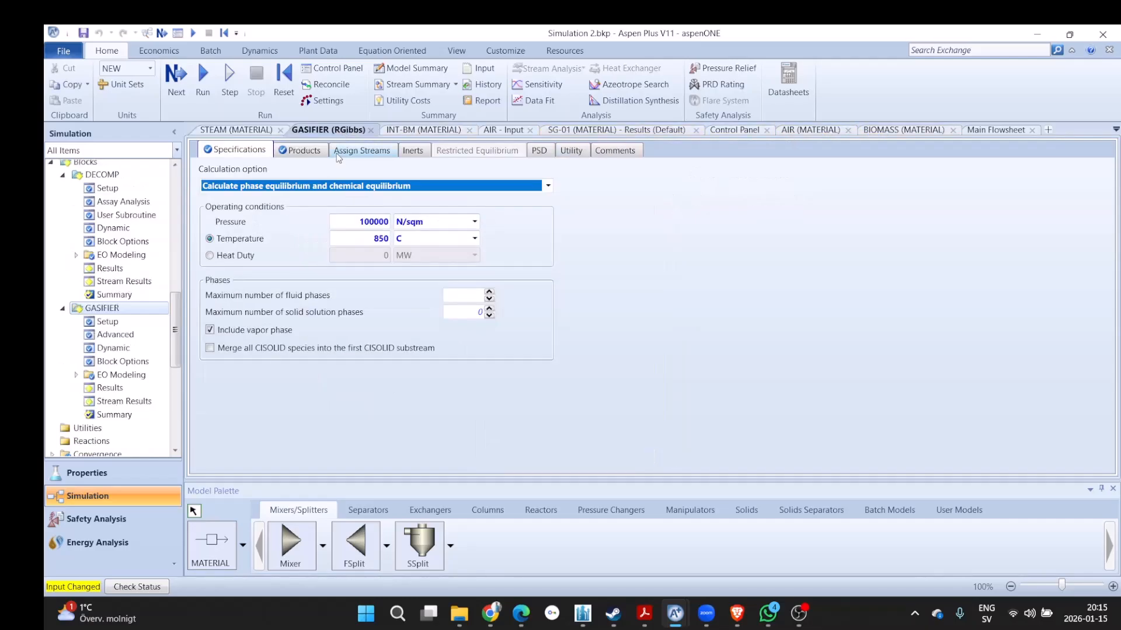
click(285, 87)
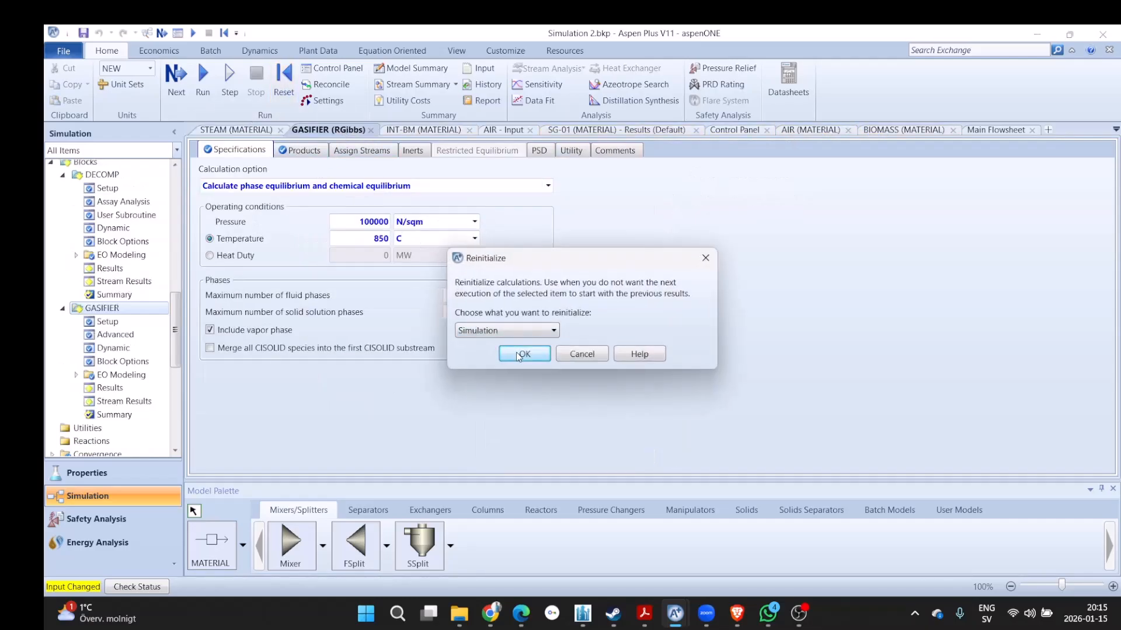
click(518, 357)
click(634, 352)
click(83, 33)
click(175, 76)
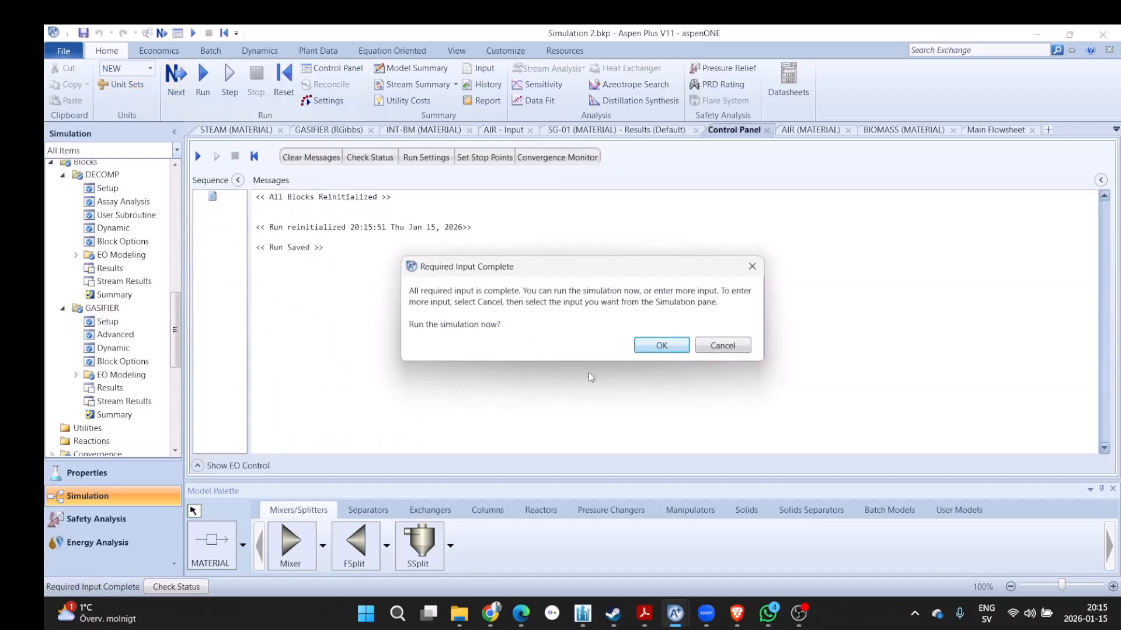
click(673, 353)
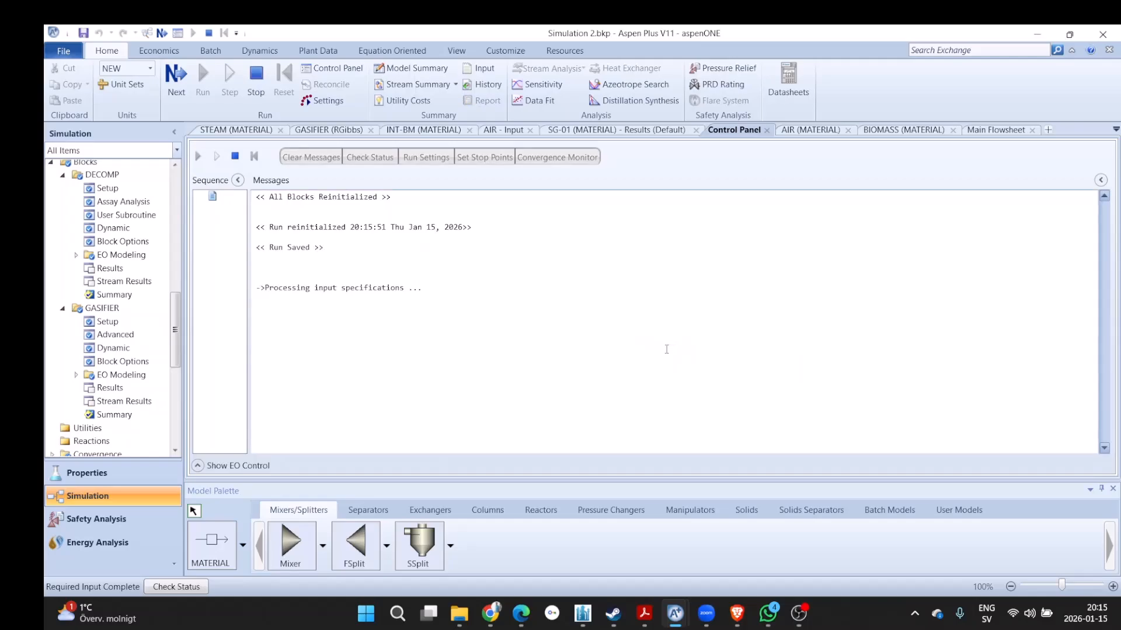
Step: Review the SG-01 stream results for the steam-fed run, including the MIXED substream mole fractions
click(981, 131)
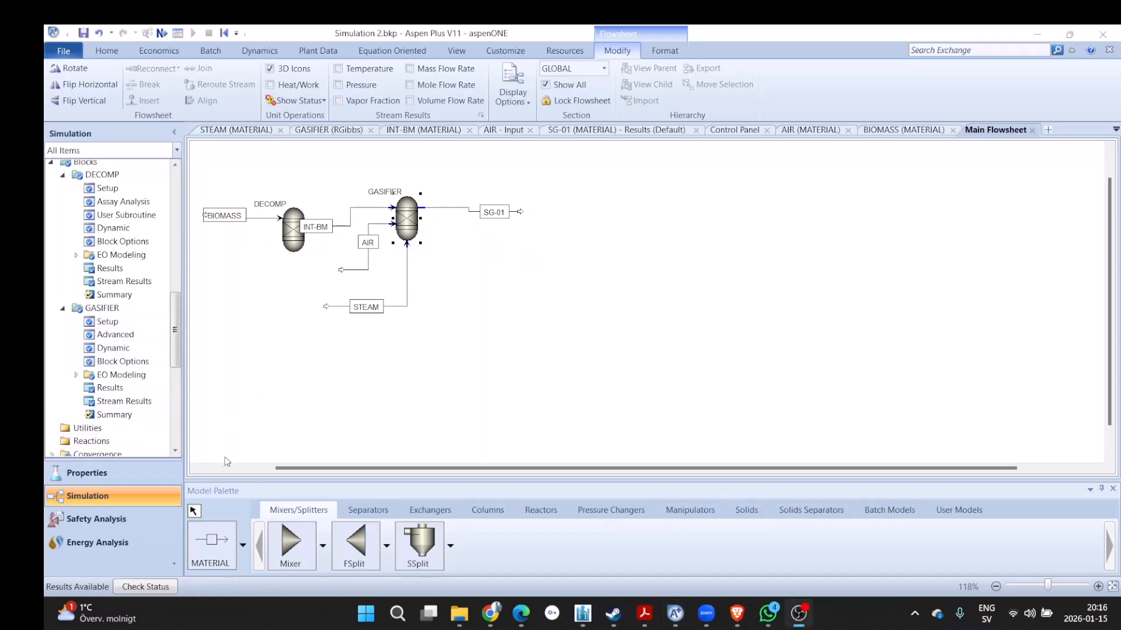
click(457, 207)
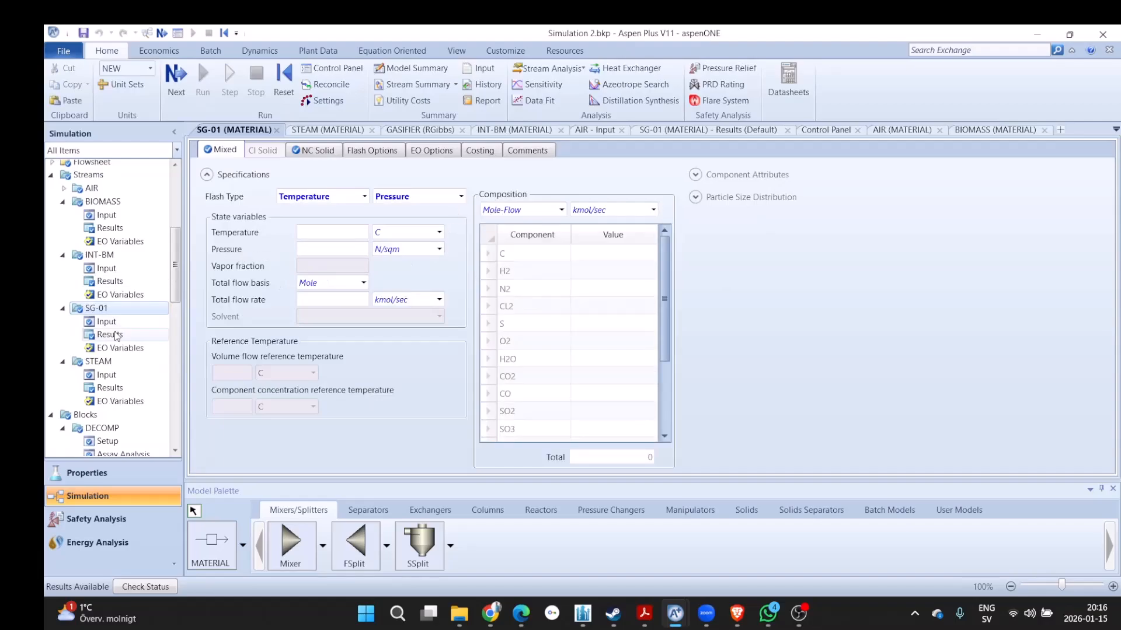
click(110, 335)
scroll(231, 368, down, 2)
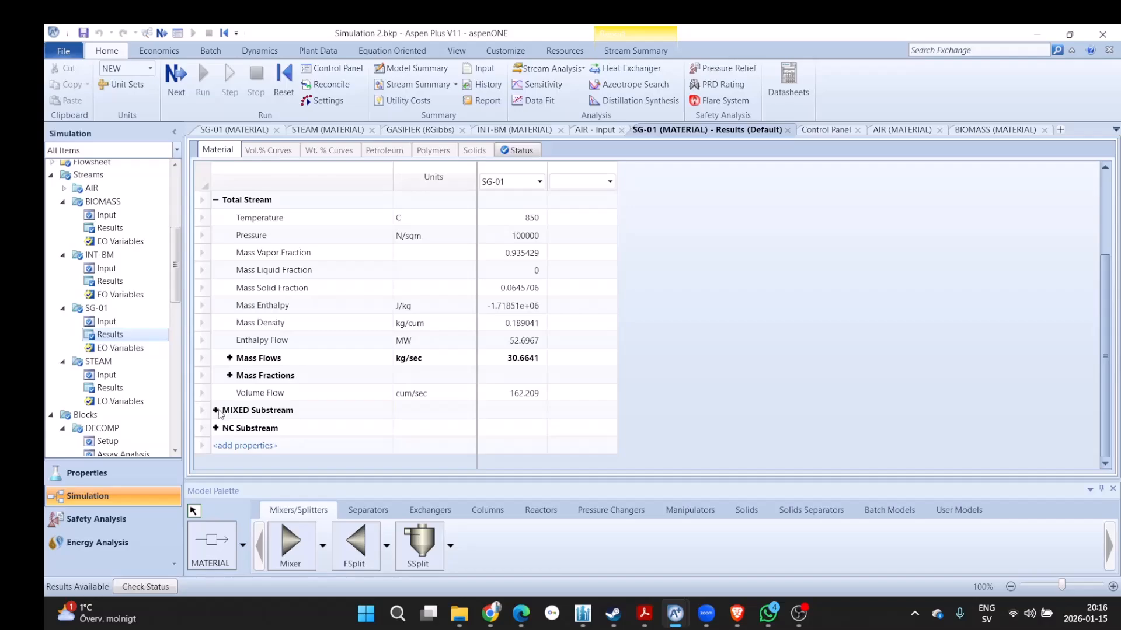
click(216, 410)
scroll(287, 418, down, 4)
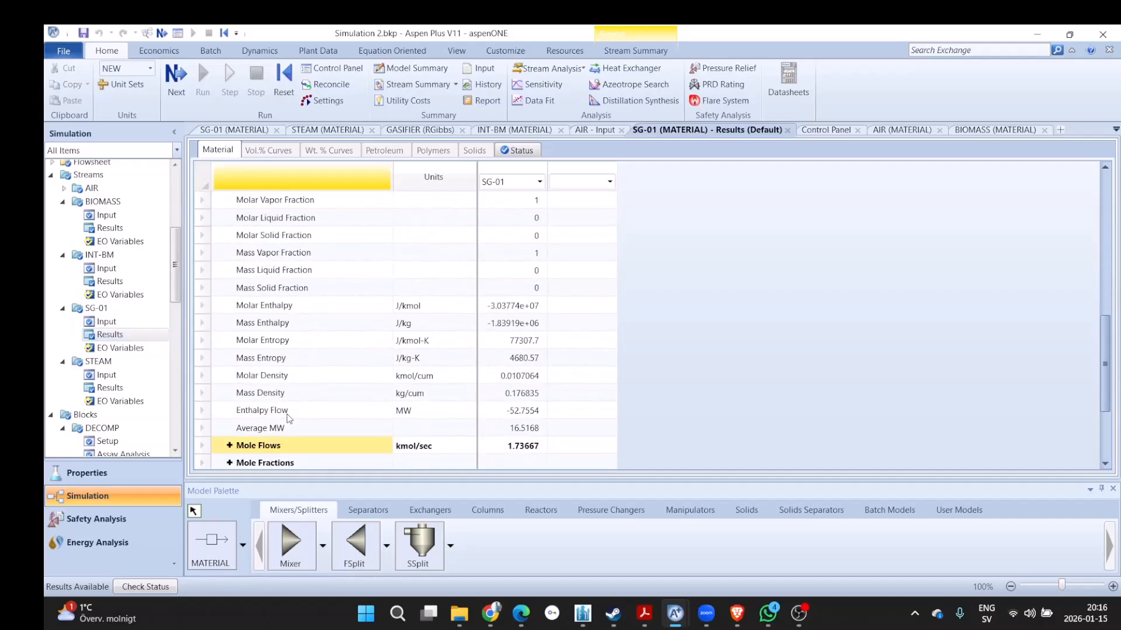
scroll(283, 416, down, 2)
click(229, 375)
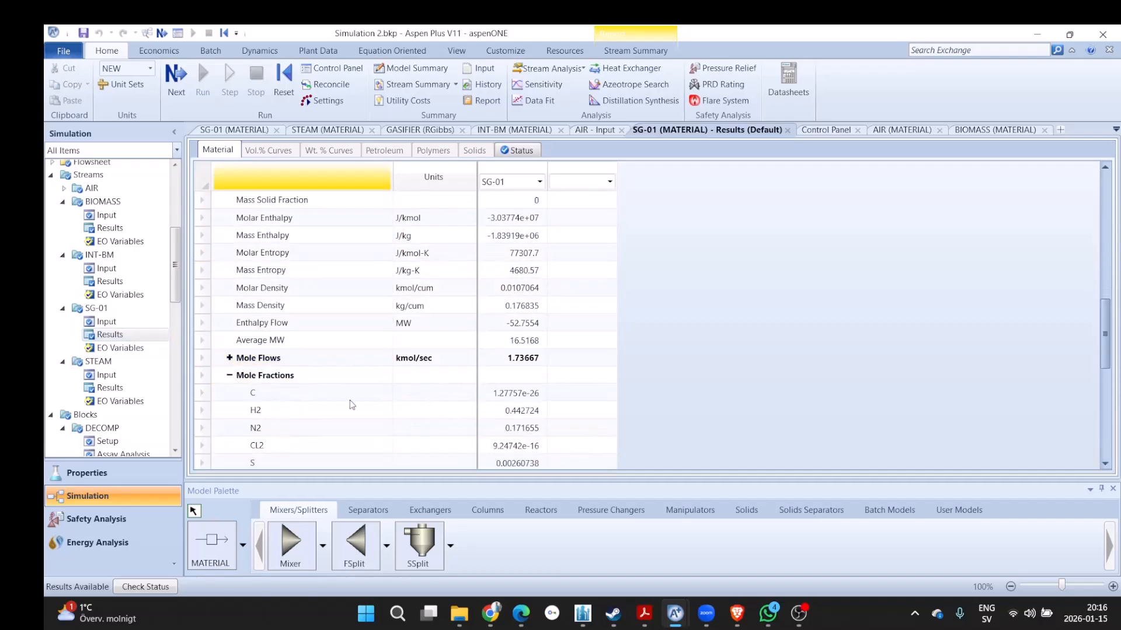
scroll(353, 405, down, 2)
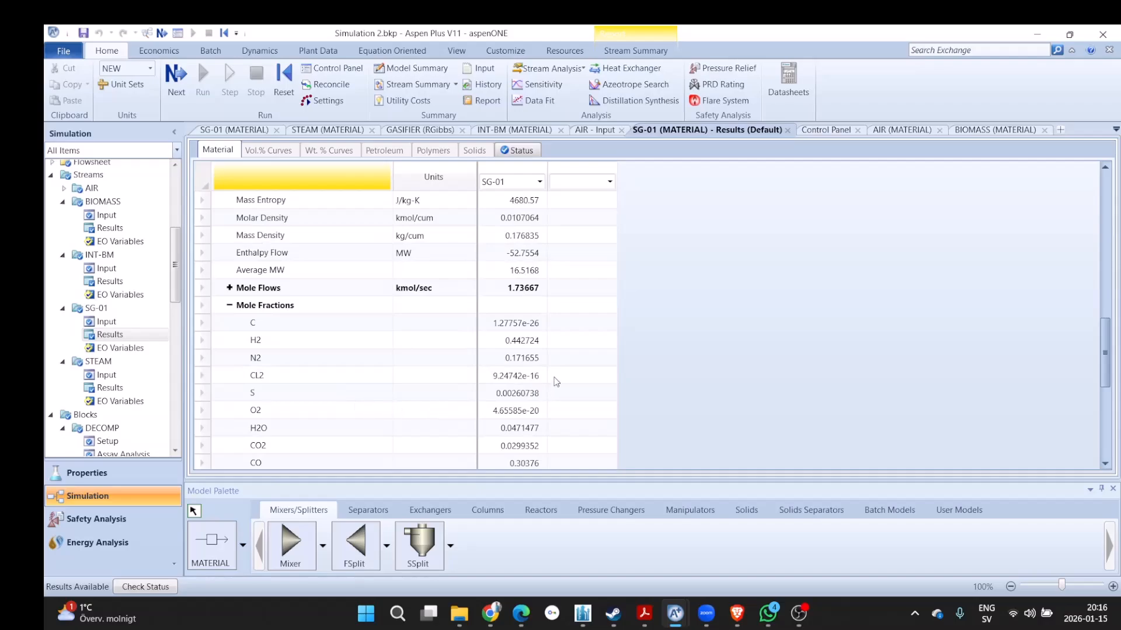
scroll(513, 346, down, 2)
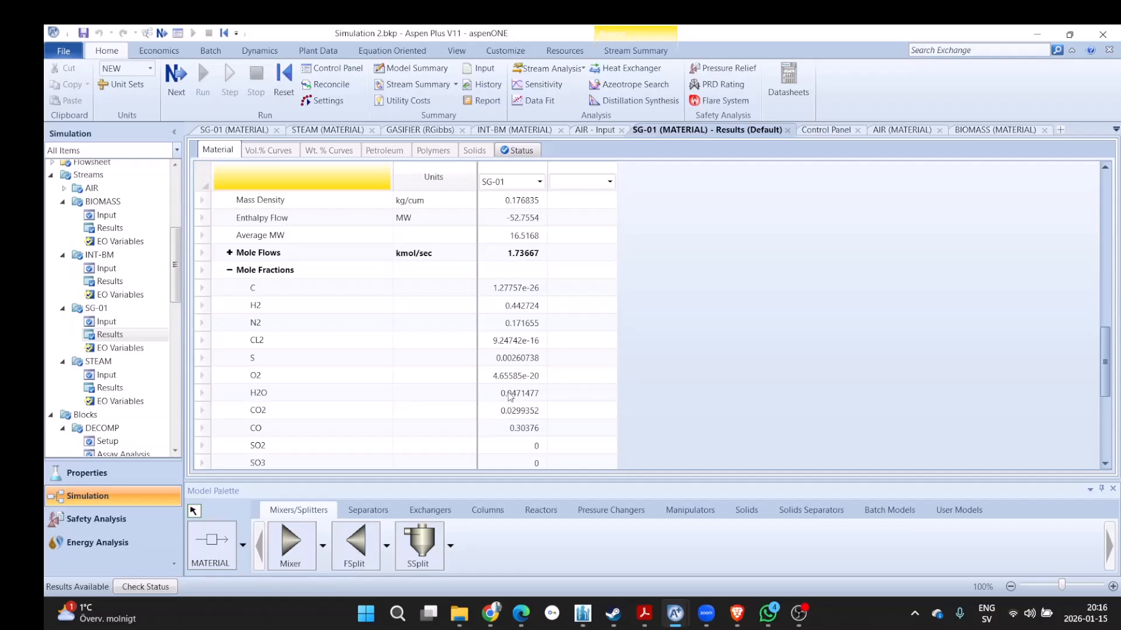
scroll(509, 402, down, 3)
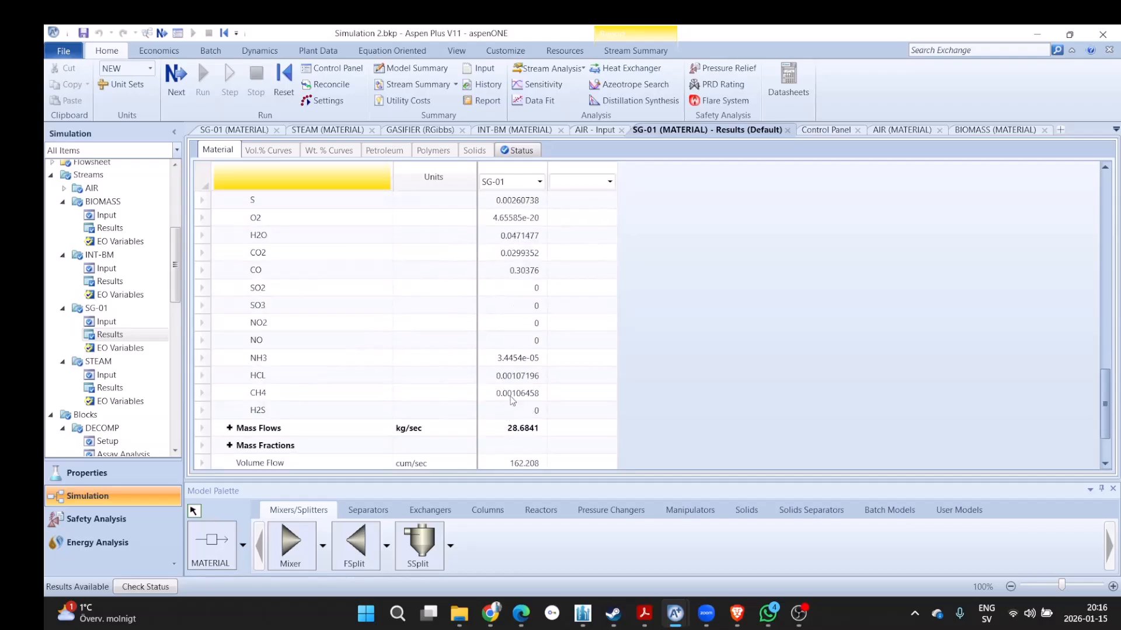
scroll(512, 399, up, 3)
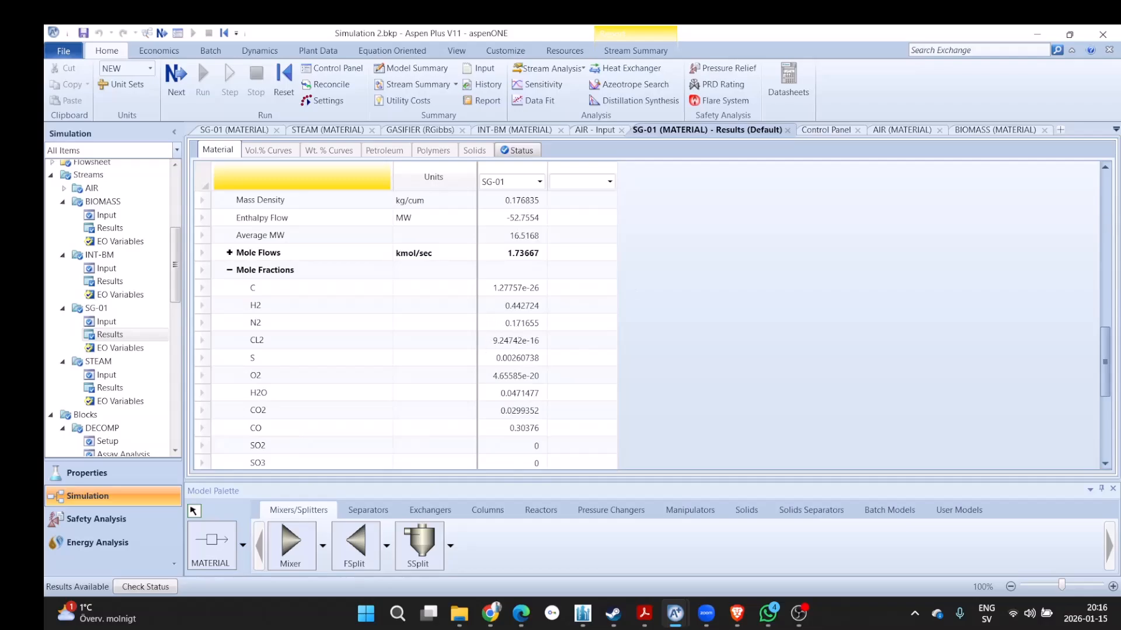
key(alt+Tab)
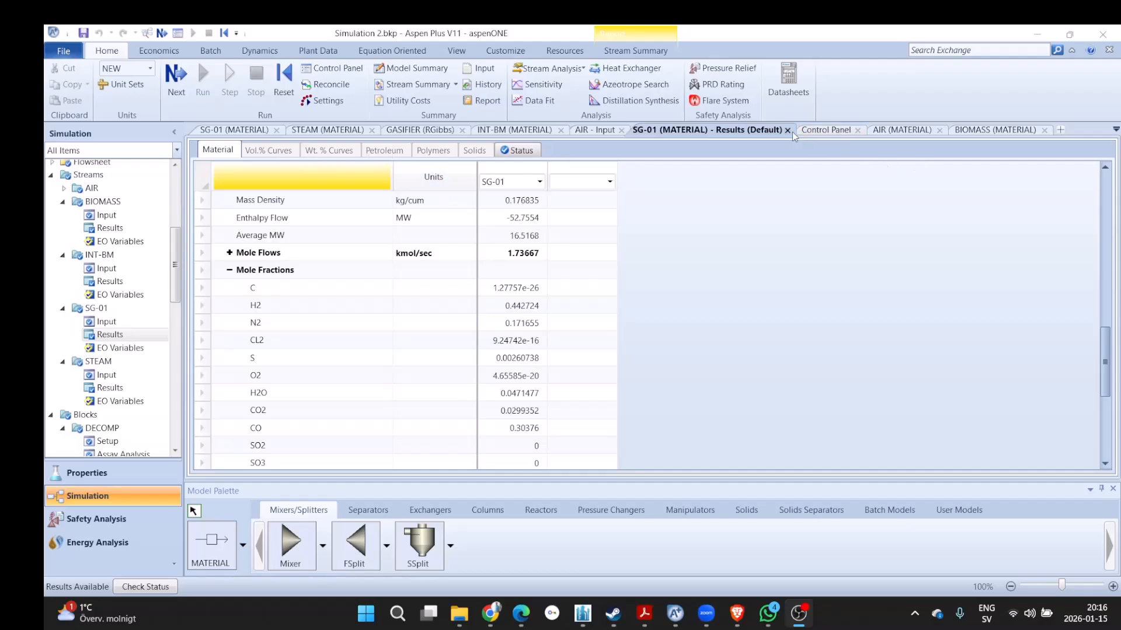
Step: Return to the main flowsheet and move the open end of the AIR feed stream farther from the GASIFIER
click(996, 133)
click(995, 133)
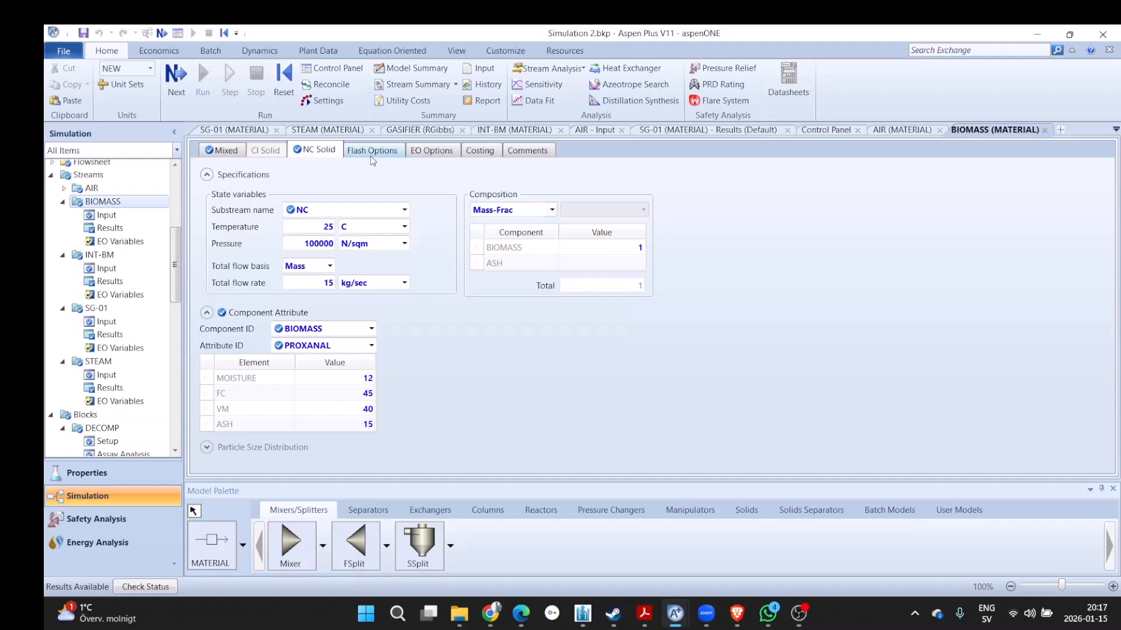
click(622, 130)
click(1009, 133)
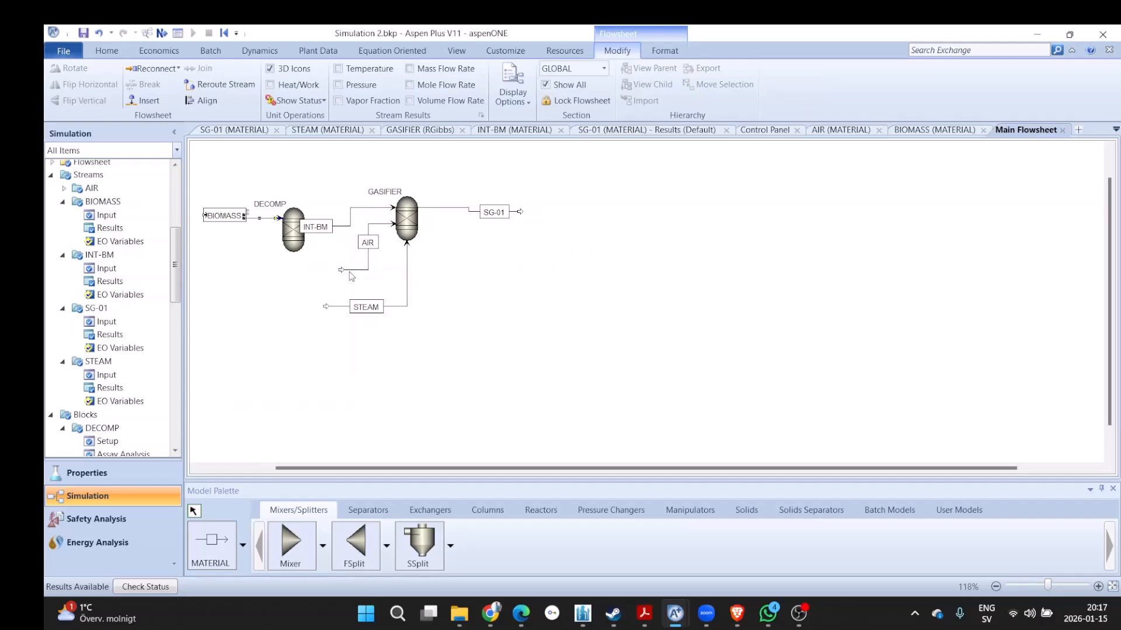
drag(342, 272, 301, 277)
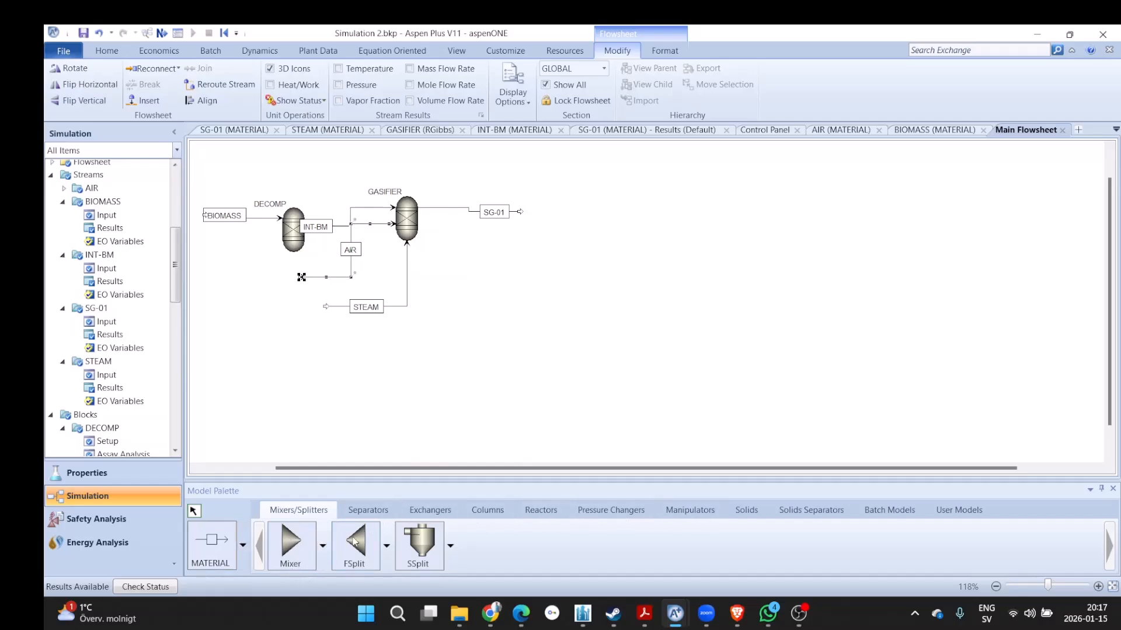
Step: Add a Sep separator block named ASU below the DECOMP block, near the start of the AIR stream
click(377, 513)
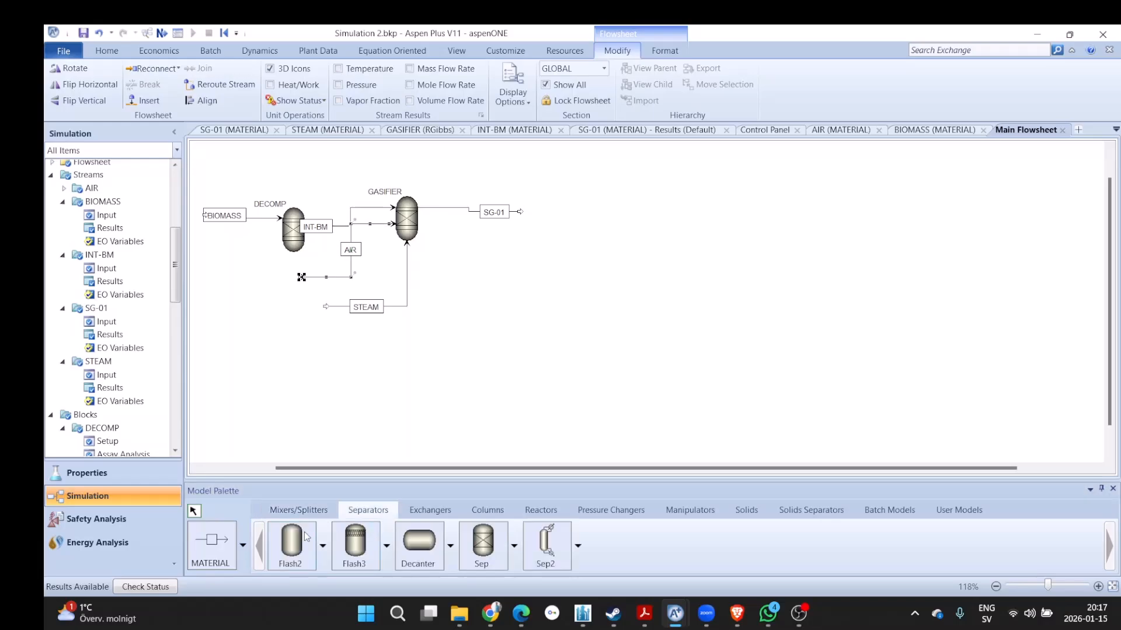
click(492, 546)
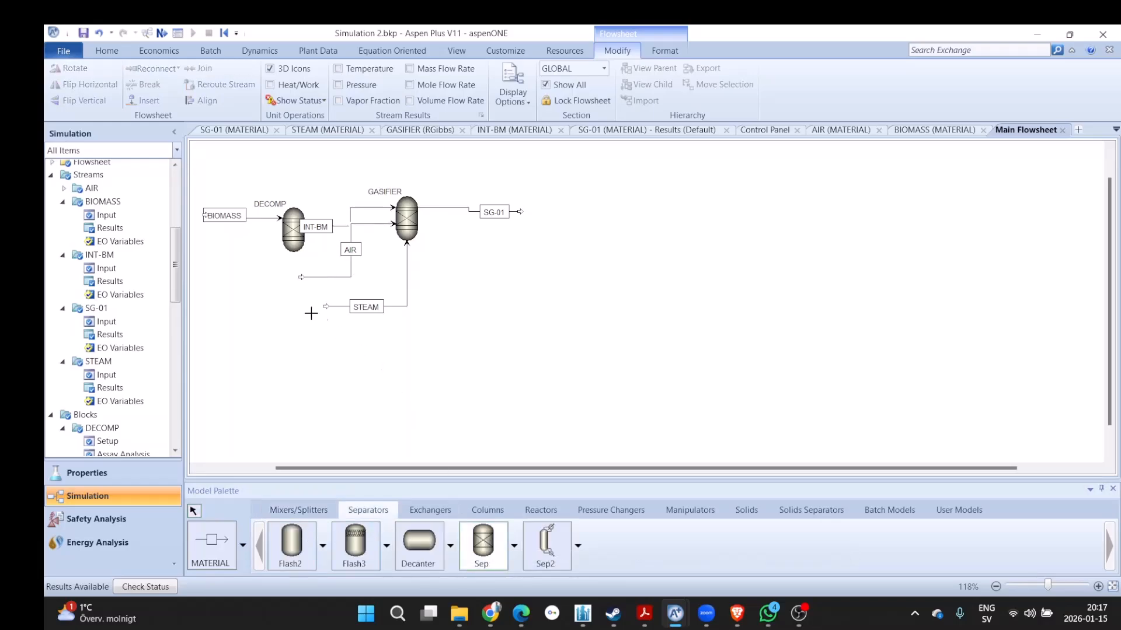
click(275, 297)
text(ASU)
key(Return)
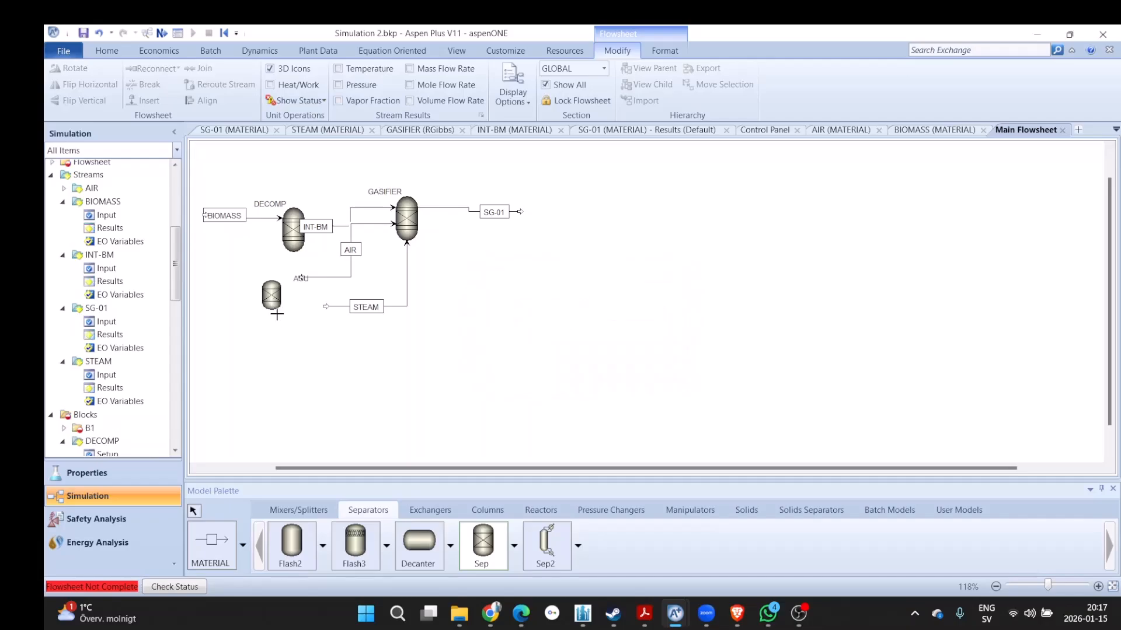
Step: Reconnect the GASIFIER end of the AIR stream to the inlet of the ASU separator
click(321, 278)
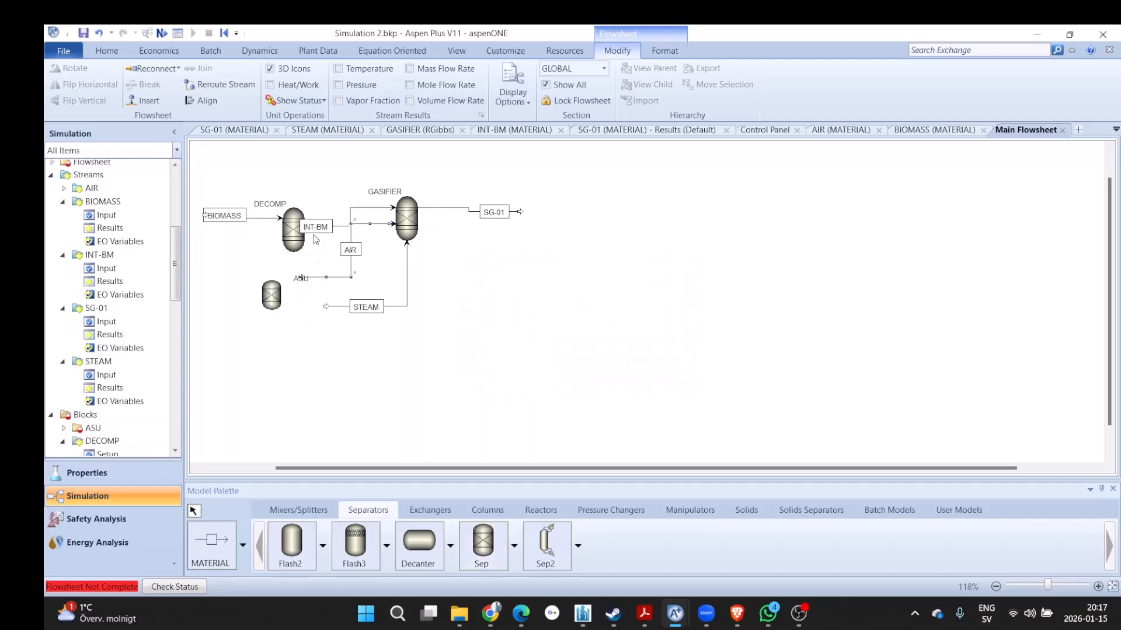
click(155, 69)
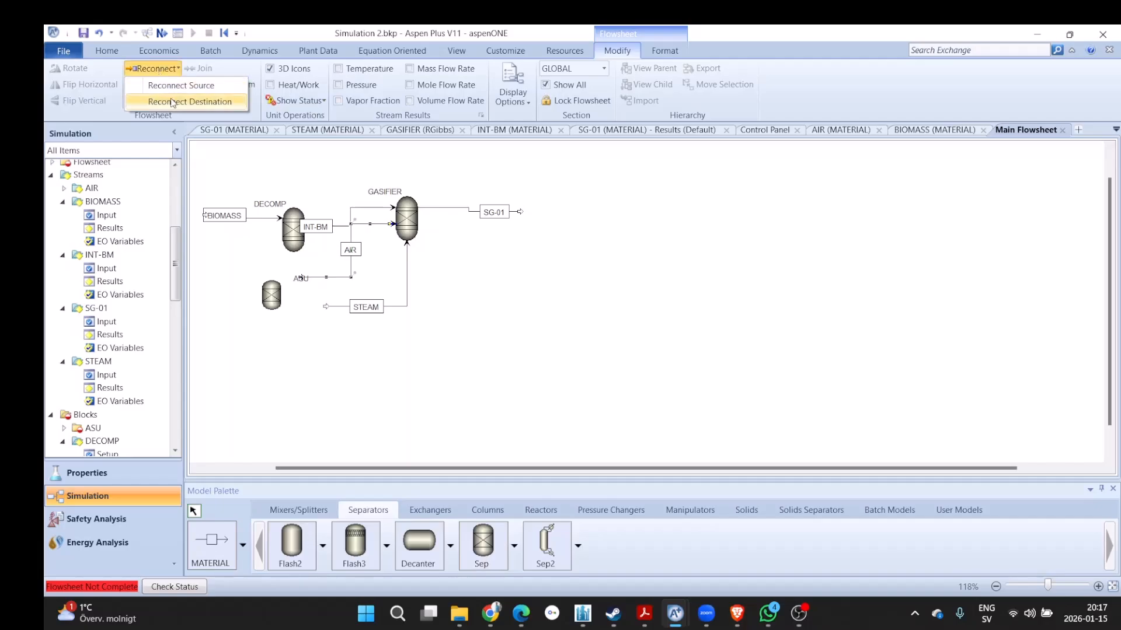
click(167, 88)
click(257, 298)
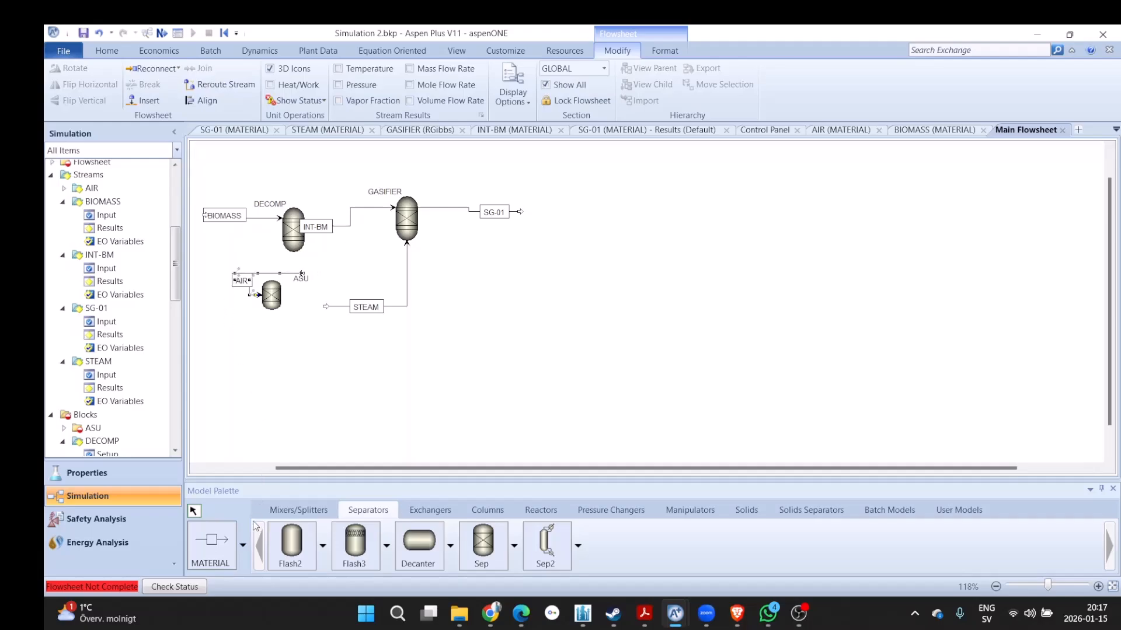
Step: Add a material stream named O2 from the ASU outlet to the GASIFIER feed inlet
click(210, 542)
click(281, 295)
click(371, 214)
drag(371, 214, 392, 208)
click(395, 230)
text(O2)
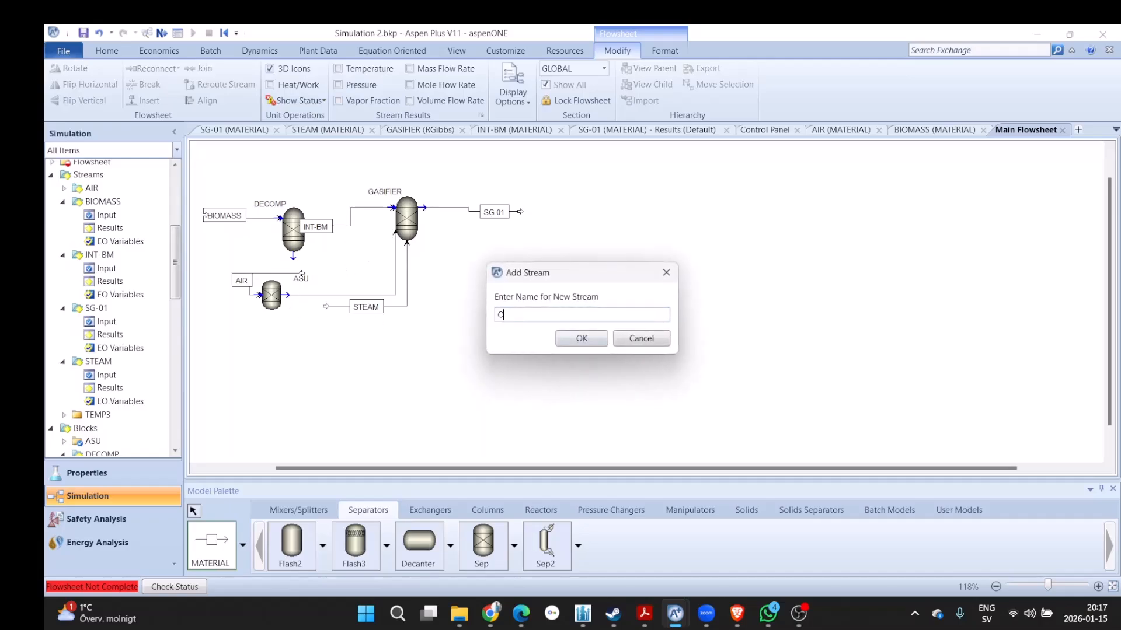
key(Return)
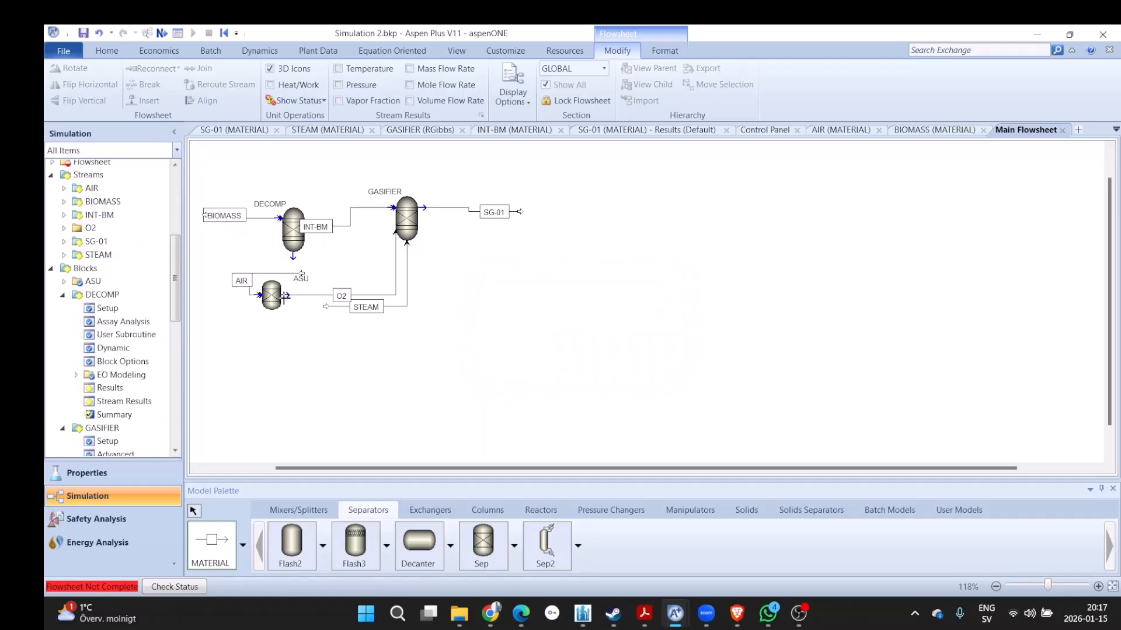
click(284, 297)
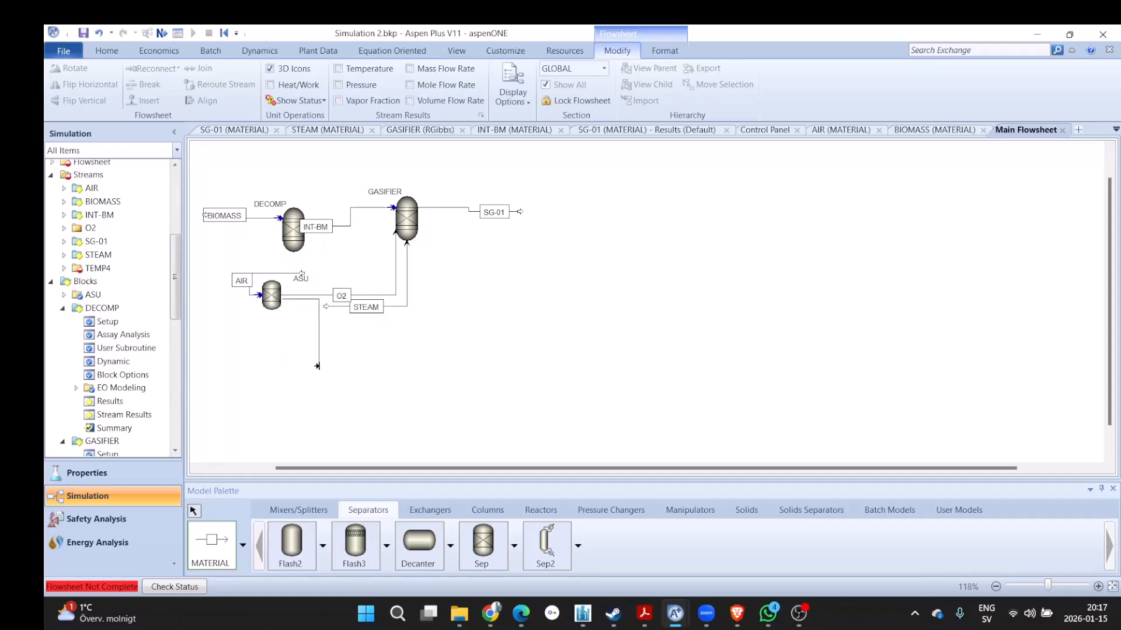
click(317, 370)
click(638, 339)
Step: Add a product stream named N2 below the ASU and move the open end of the AIR feed away from the block
click(269, 311)
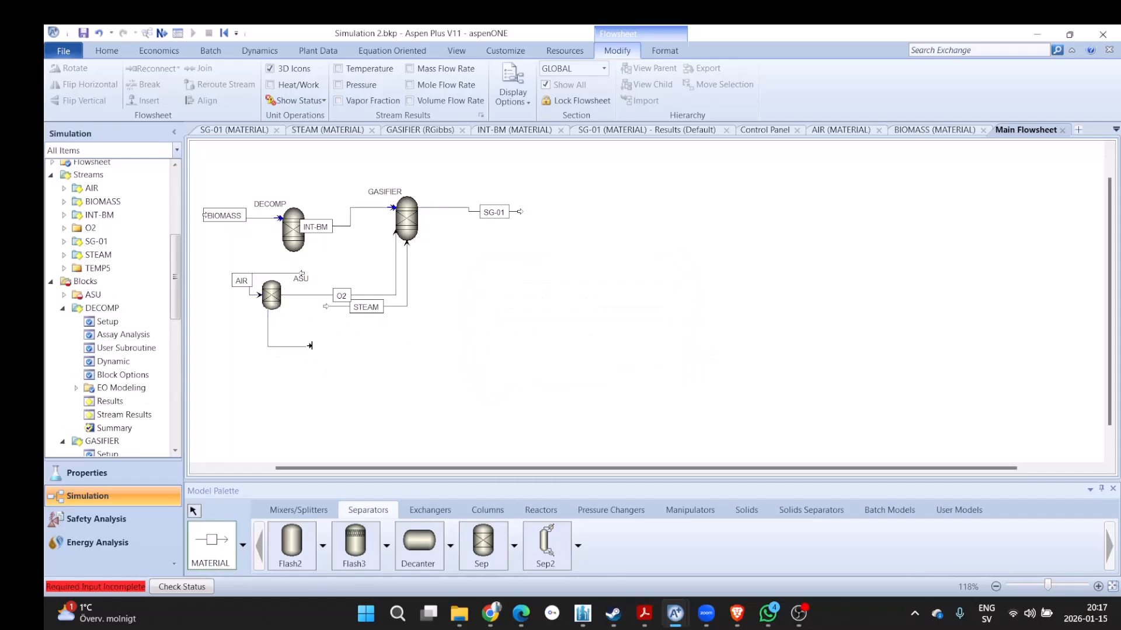
click(315, 346)
text(N2)
key(Return)
key(Escape)
drag(301, 273, 210, 273)
Step: Open the ASU specifications and set the split fraction of component O2 to 1 for the O2 outlet stream
click(271, 298)
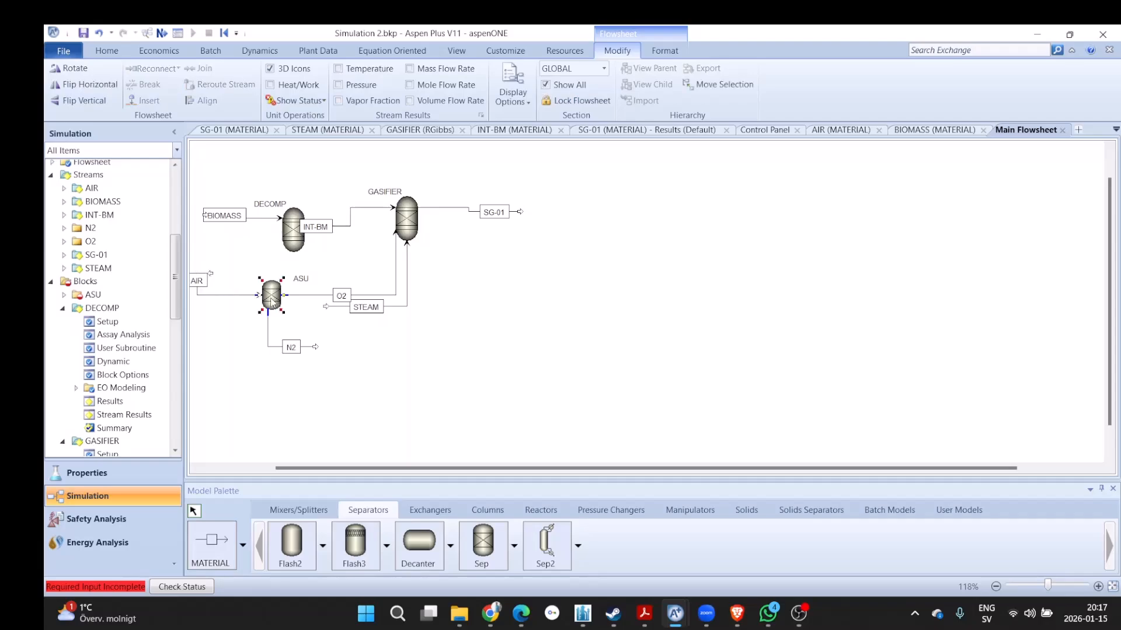
double_click(270, 299)
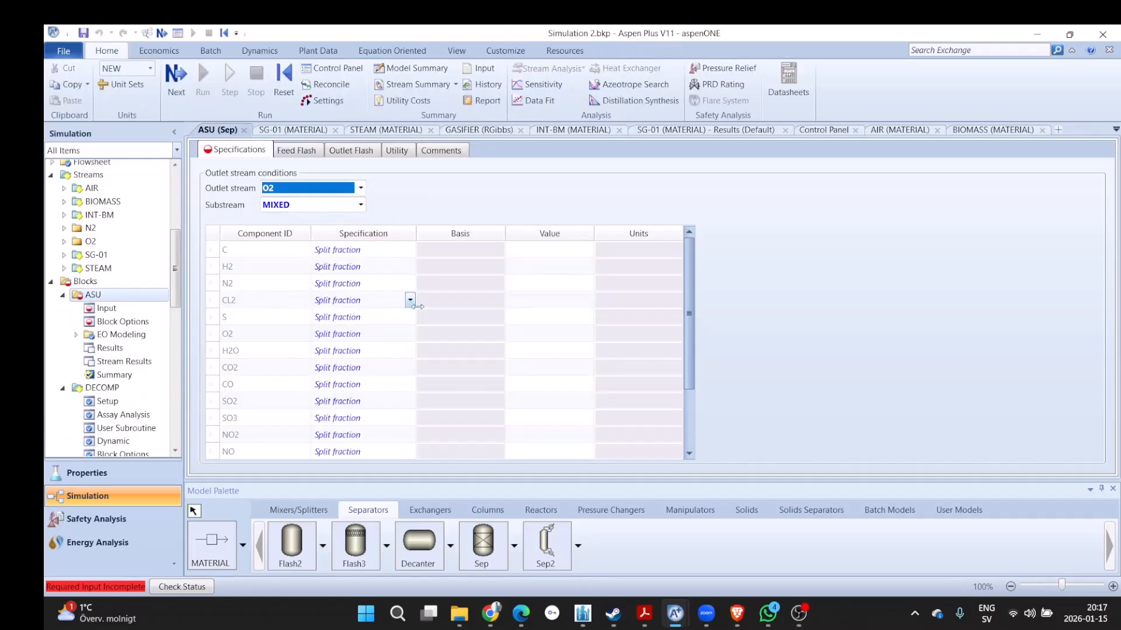
click(367, 249)
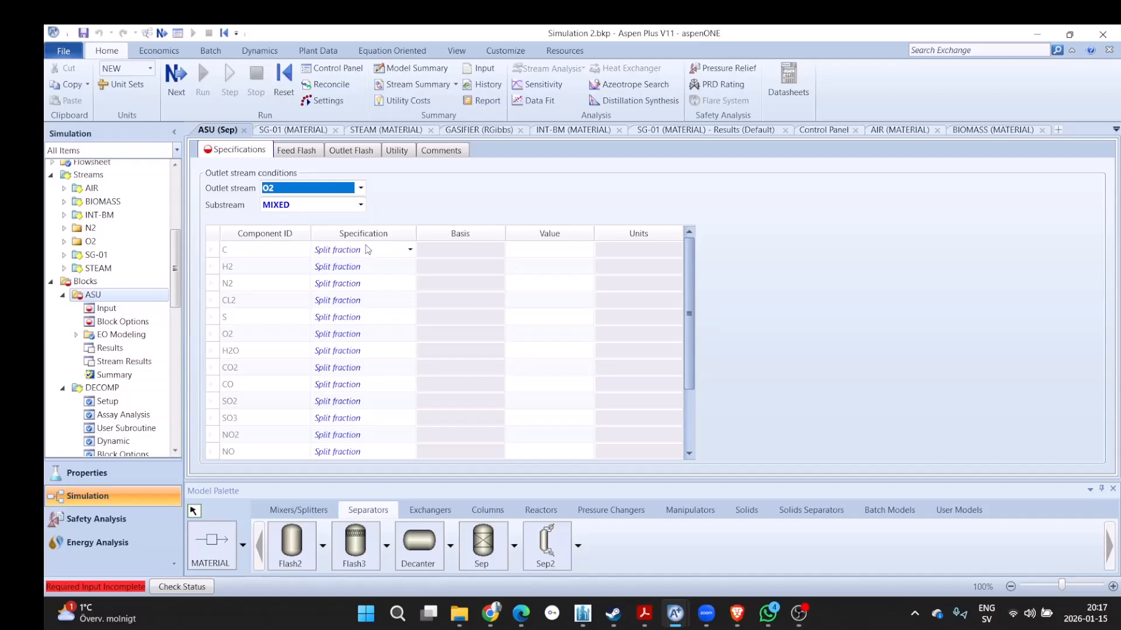
click(521, 337)
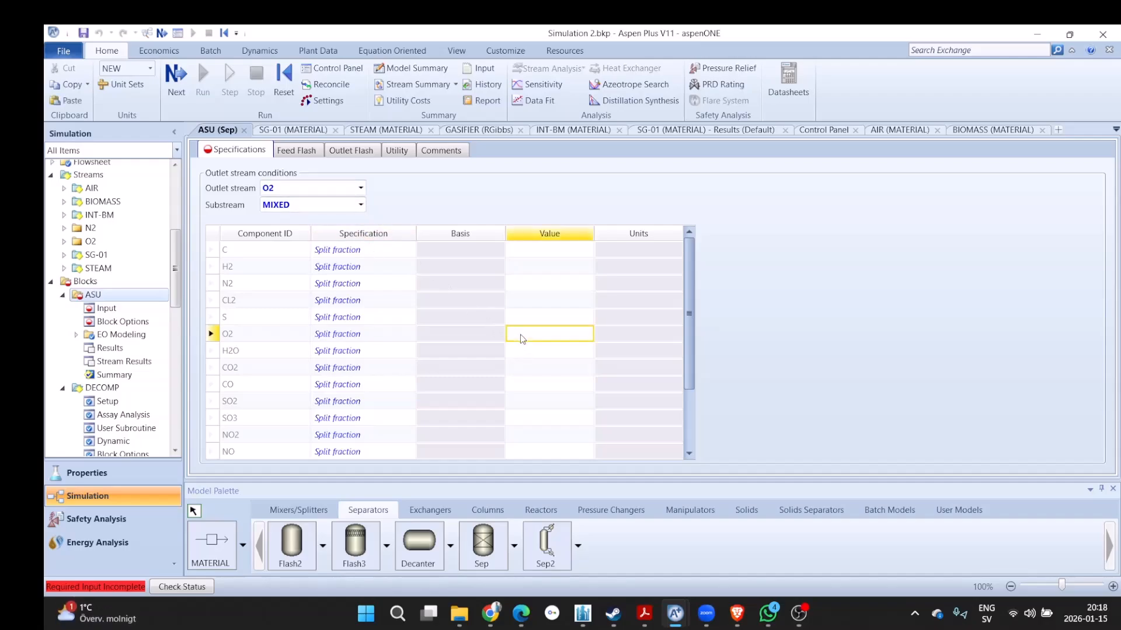
text(1)
key(Return)
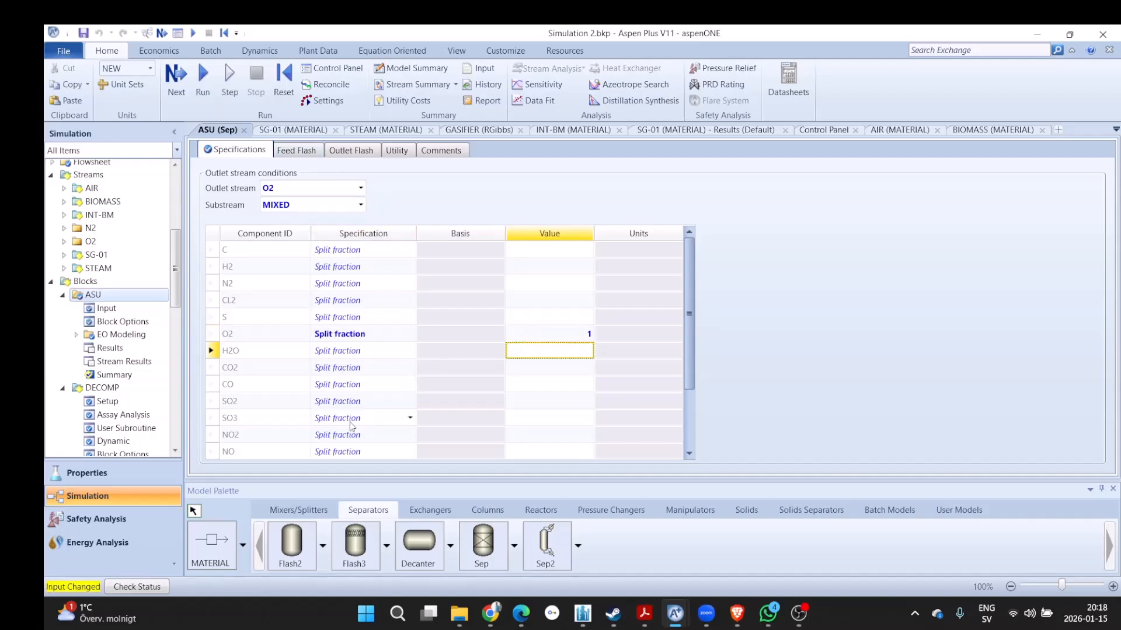
Step: Reinitialize the simulation, purging all results, and run it with the ASU in place
click(280, 97)
click(524, 353)
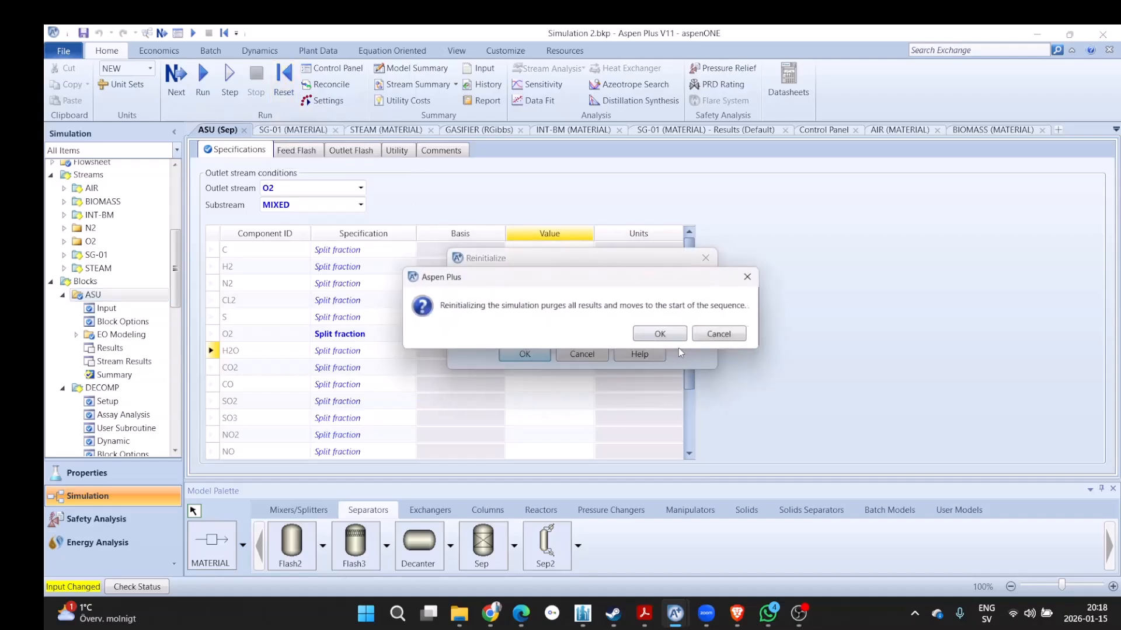
click(646, 335)
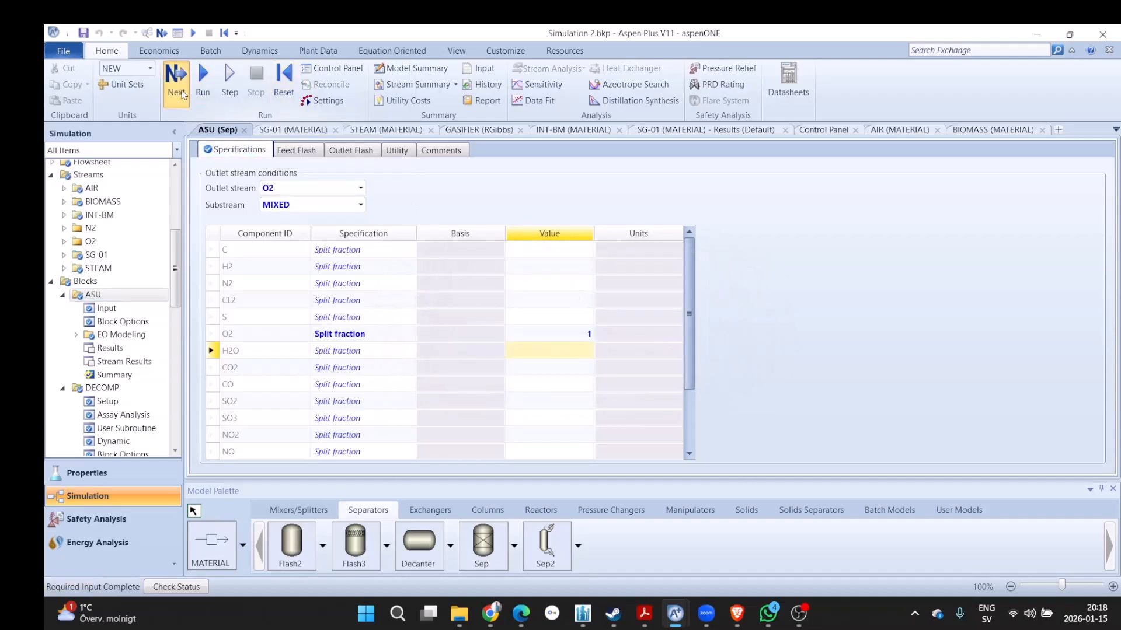
click(176, 78)
click(681, 346)
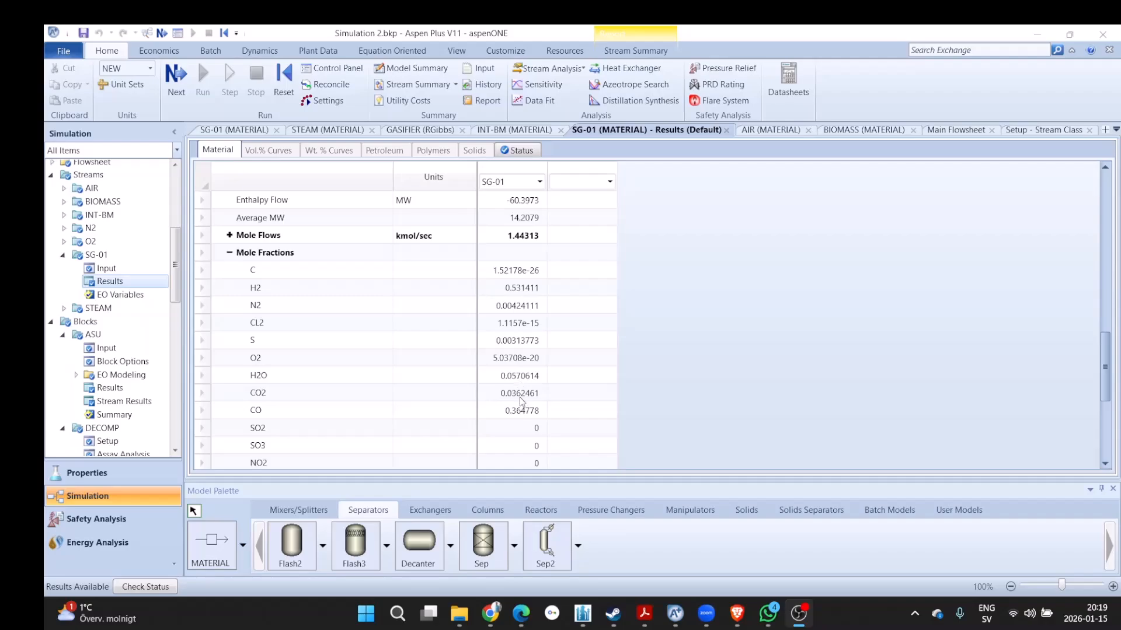
Step: Review the SG-01 mole fractions for the oxygen-fed run and return to the main flowsheet
scroll(521, 400, down, 5)
scroll(557, 320, up, 5)
click(956, 130)
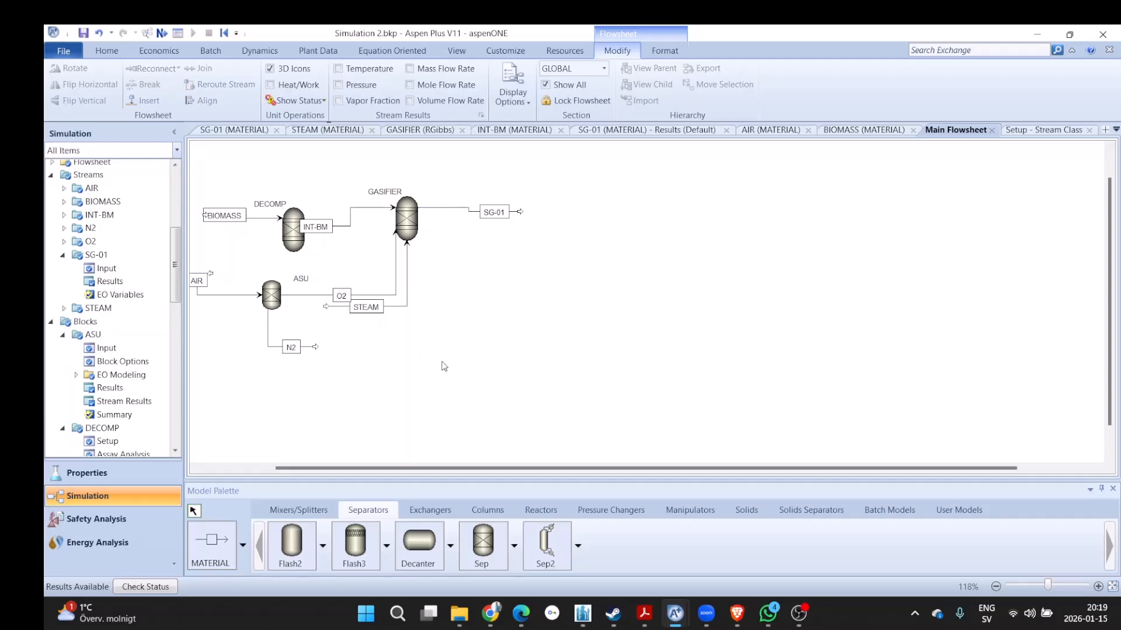
Step: Move the open end of the STEAM feed lower on the flowsheet so it clears the O2 stream
scroll(421, 378, down, 2)
scroll(421, 378, up, 2)
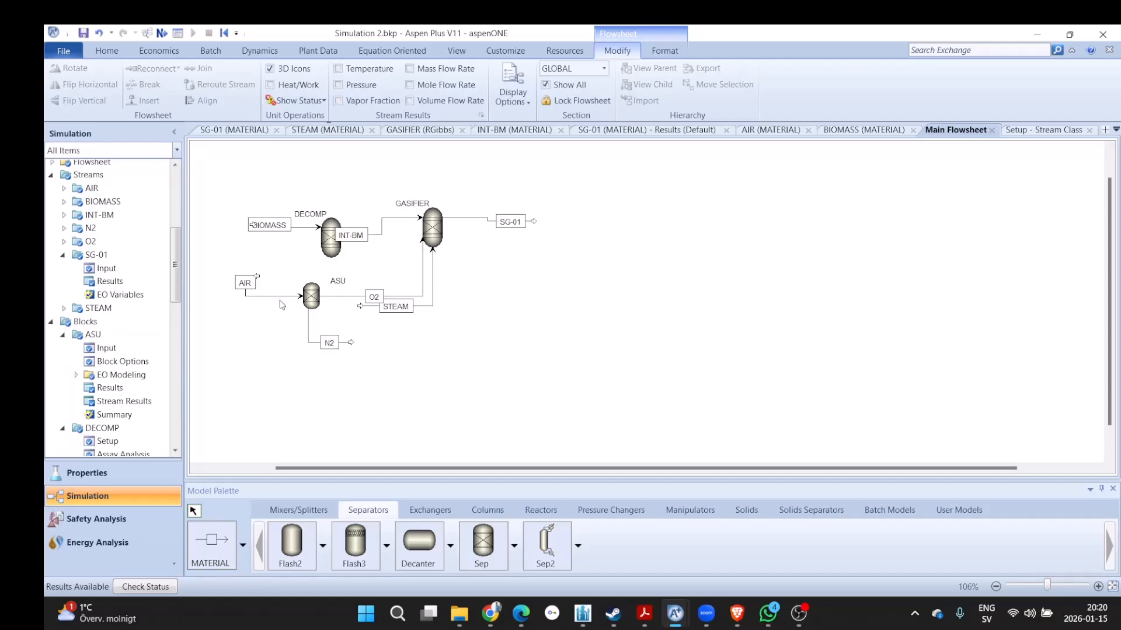
drag(240, 263, 241, 298)
drag(363, 305, 392, 331)
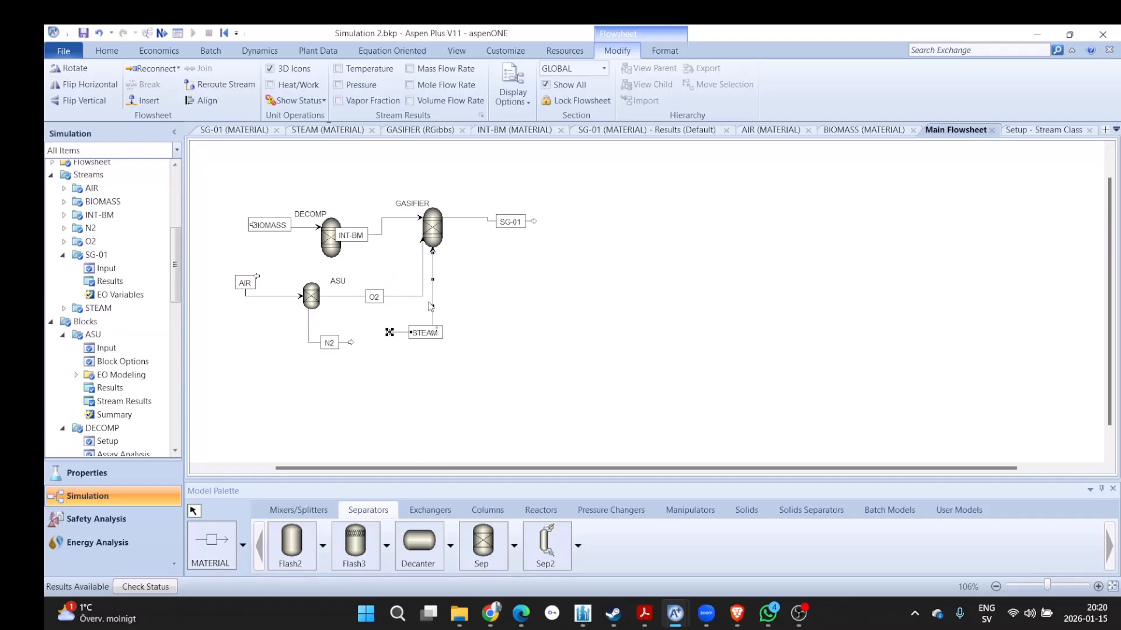